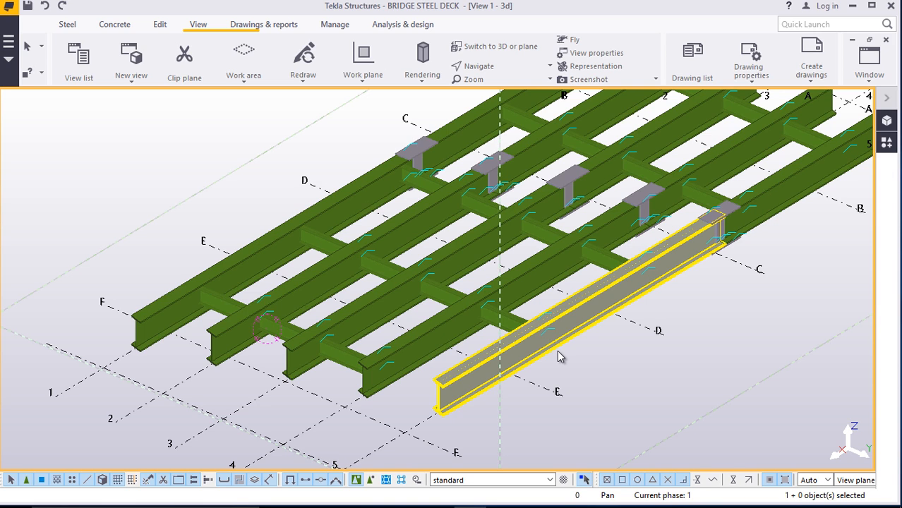
Examine the bridge deck's girders and cross beams in the plane view and in the 3D view
left_click(553, 327)
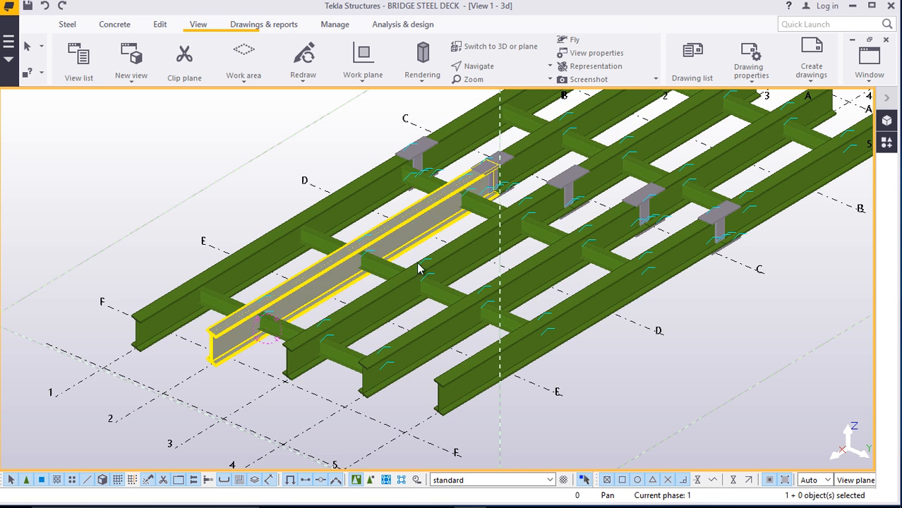
left_click(494, 51)
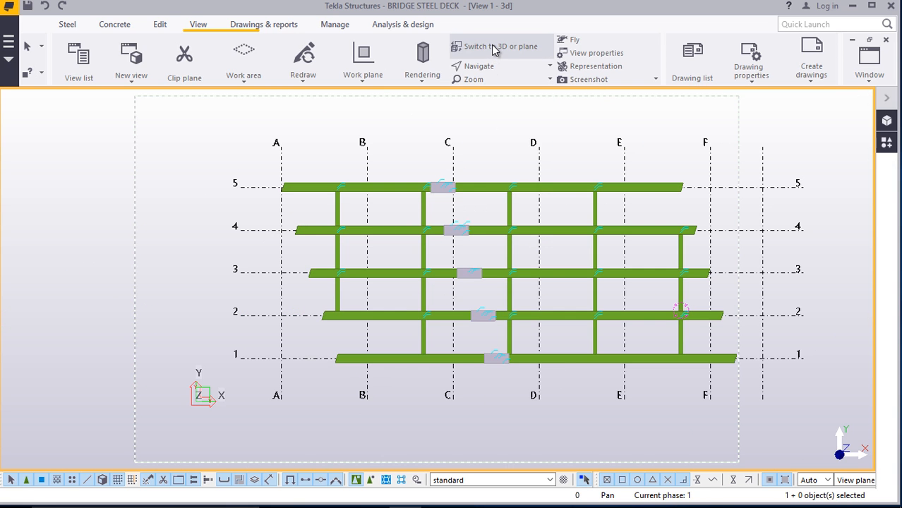
scroll(572, 272, "up", 2)
scroll(368, 302, "down", 1)
scroll(365, 304, "down", 1)
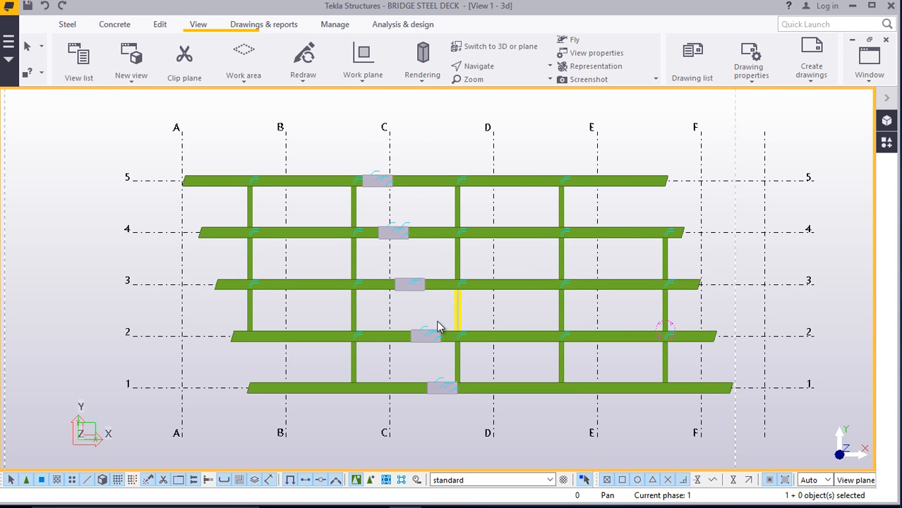
scroll(436, 324, "up", 2)
scroll(433, 324, "down", 3)
scroll(401, 282, "up", 2)
scroll(334, 288, "up", 2)
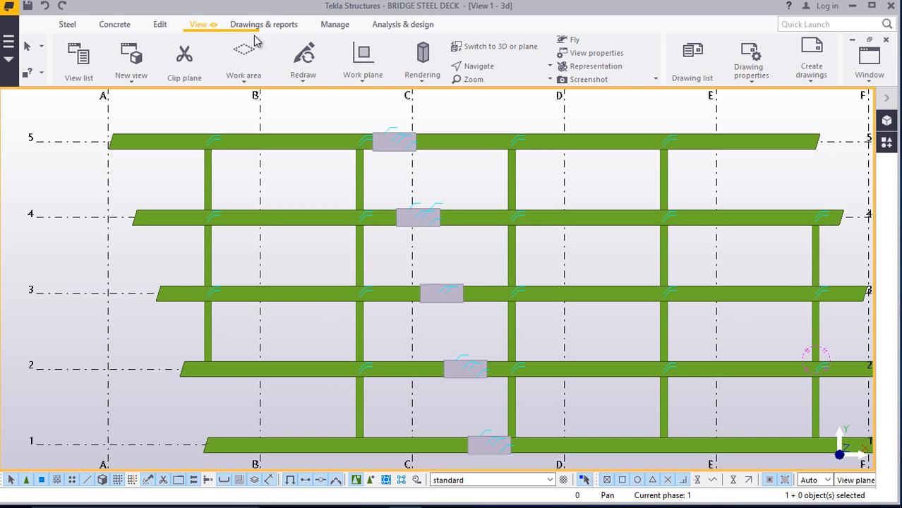
left_click(511, 55)
scroll(372, 433, "up", 2)
scroll(372, 433, "up", 2)
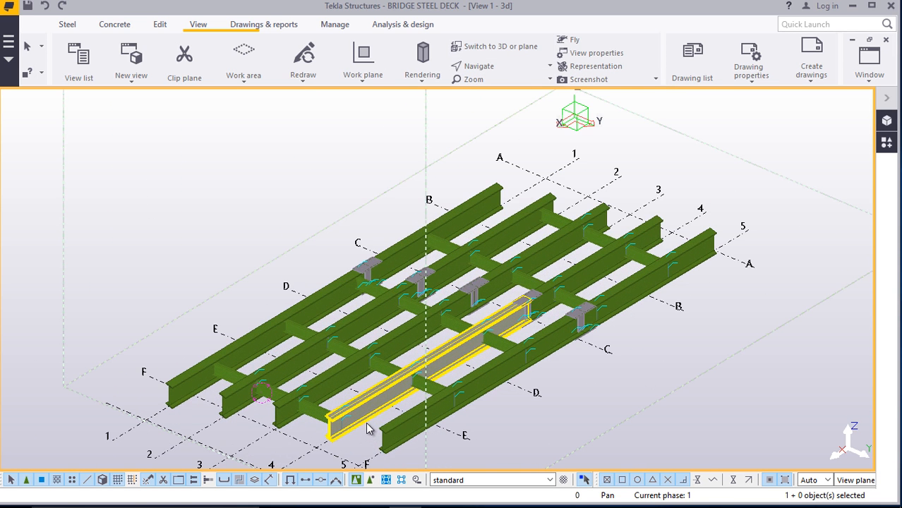
Switch to the plane view and examine the cross beam layout, focusing on the bay between gridlines 4 and 5 around gridline B
left_click(513, 48)
scroll(464, 209, "up", 1)
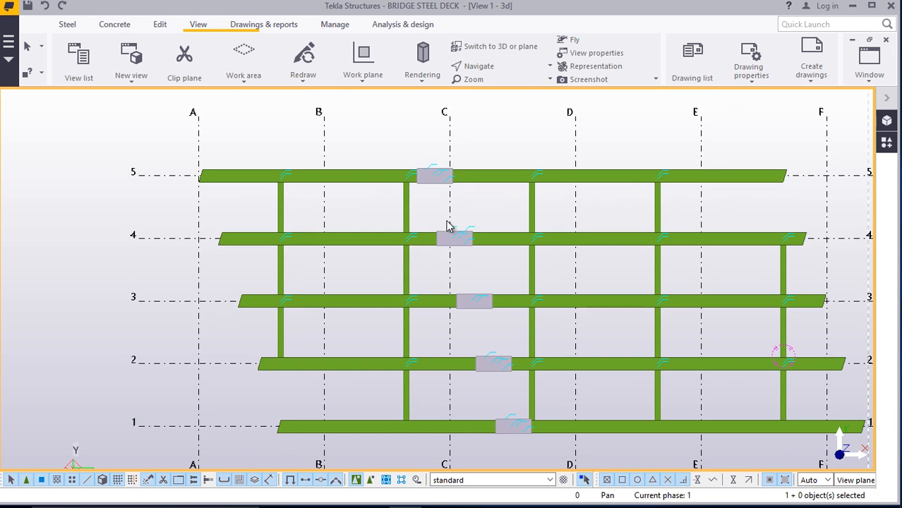
scroll(341, 246, "down", 2)
scroll(356, 233, "up", 3)
scroll(262, 197, "up", 4)
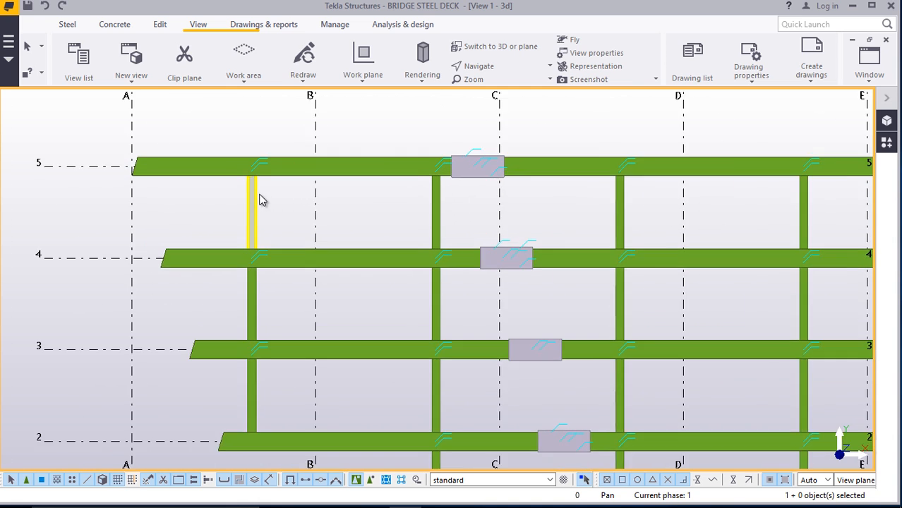
scroll(293, 232, "down", 3)
scroll(293, 232, "down", 3)
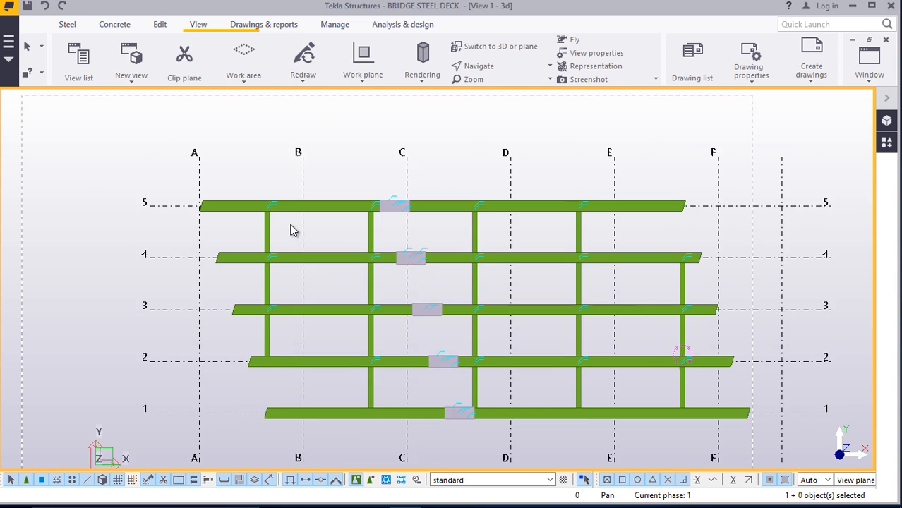
scroll(317, 266, "down", 1)
scroll(317, 266, "up", 1)
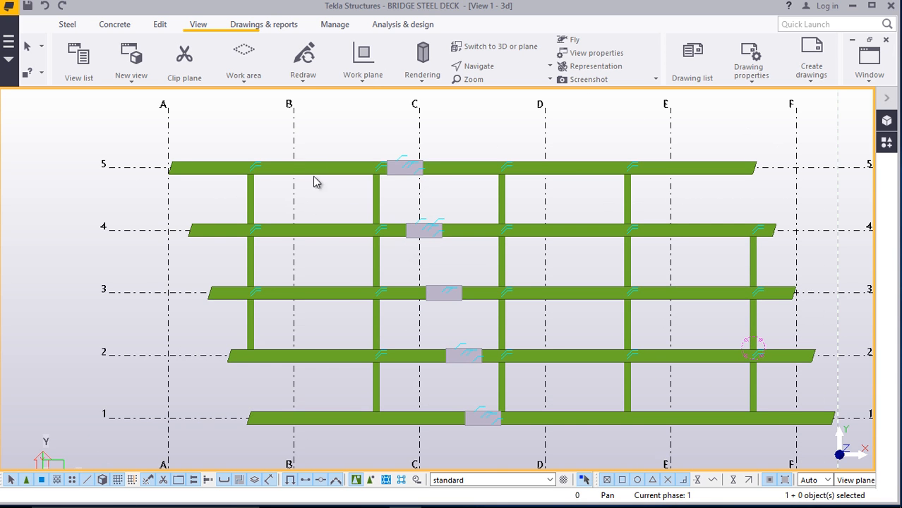
scroll(304, 176, "up", 4)
scroll(240, 208, "up", 2)
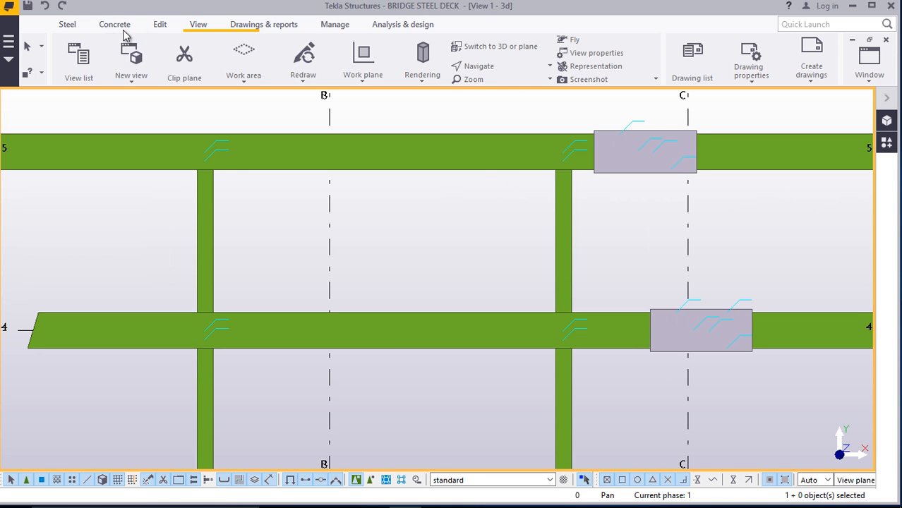
Add points at any position on the facing edges of the two cross beams between gridlines 4 and 5, on either side of gridline B
left_click(158, 25)
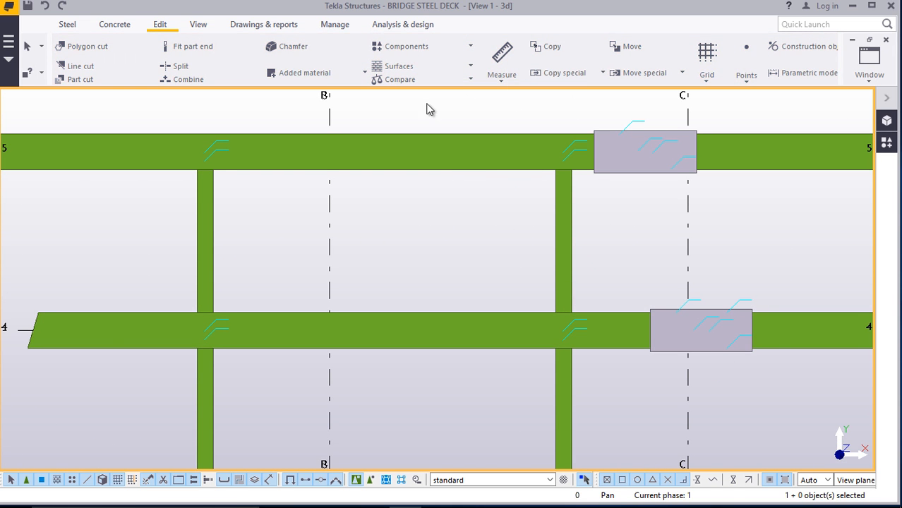
left_click(746, 80)
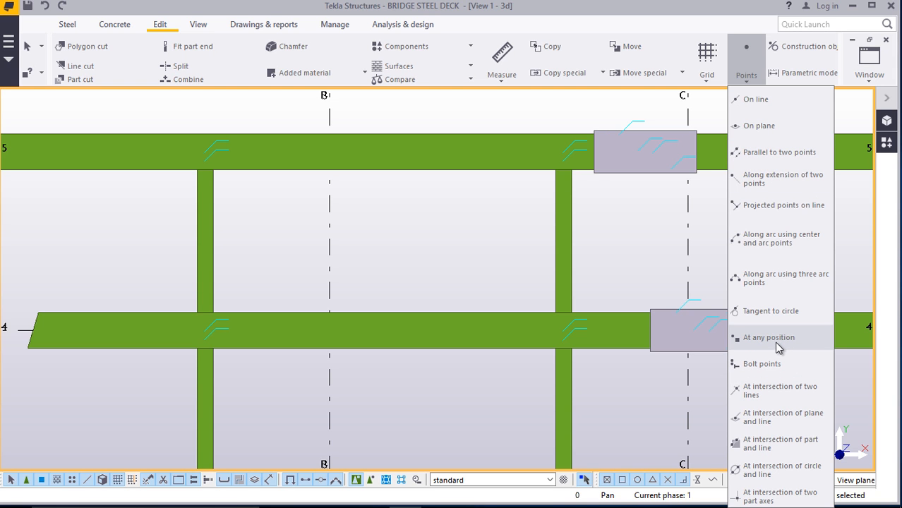
left_click(776, 339)
scroll(206, 245, "up", 2)
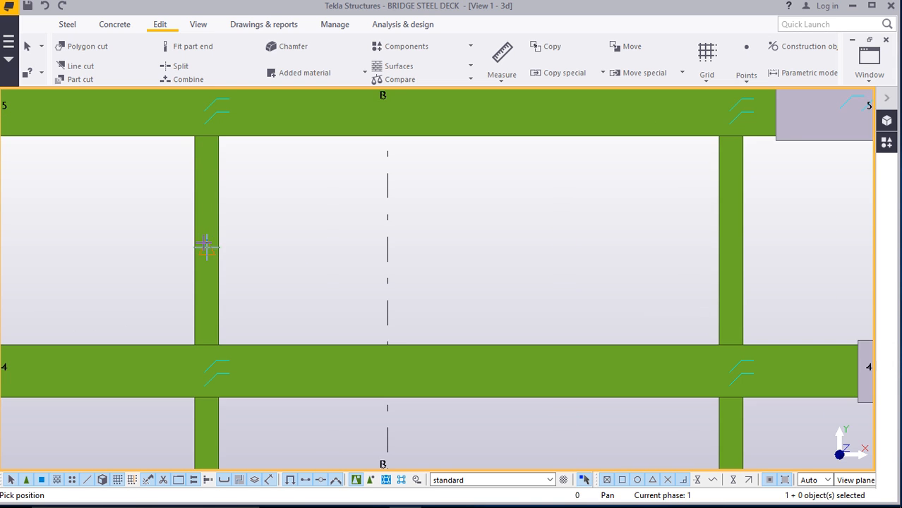
scroll(207, 246, "up", 1)
scroll(240, 243, "down", 3)
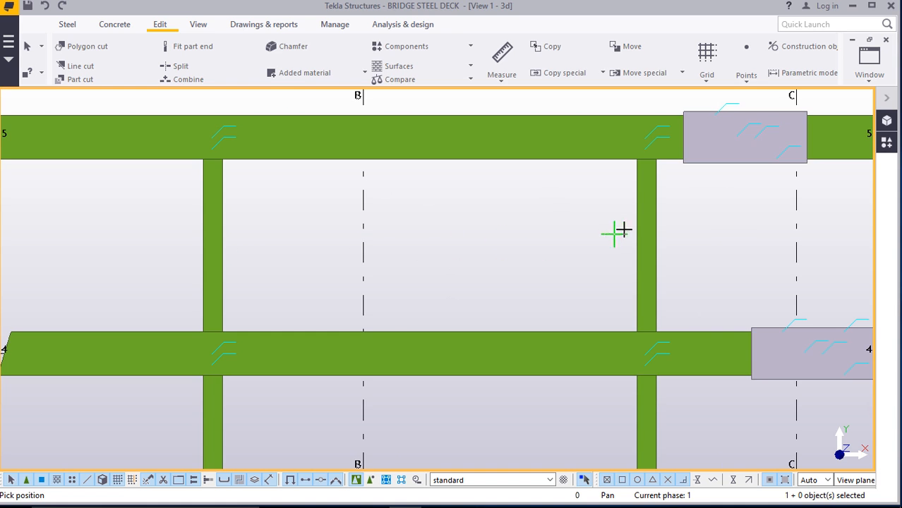
left_click(630, 266)
scroll(212, 260, "up", 3)
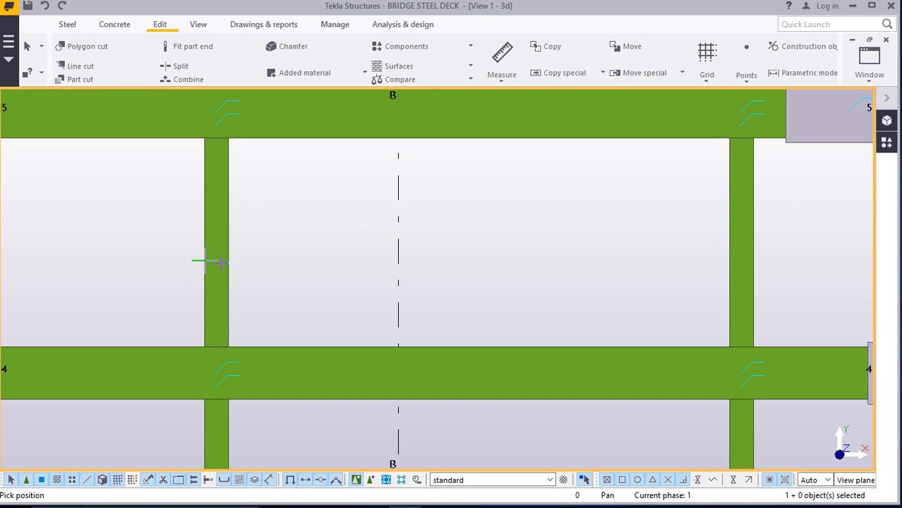
scroll(214, 259, "down", 3)
scroll(214, 245, "up", 3)
scroll(219, 252, "up", 2)
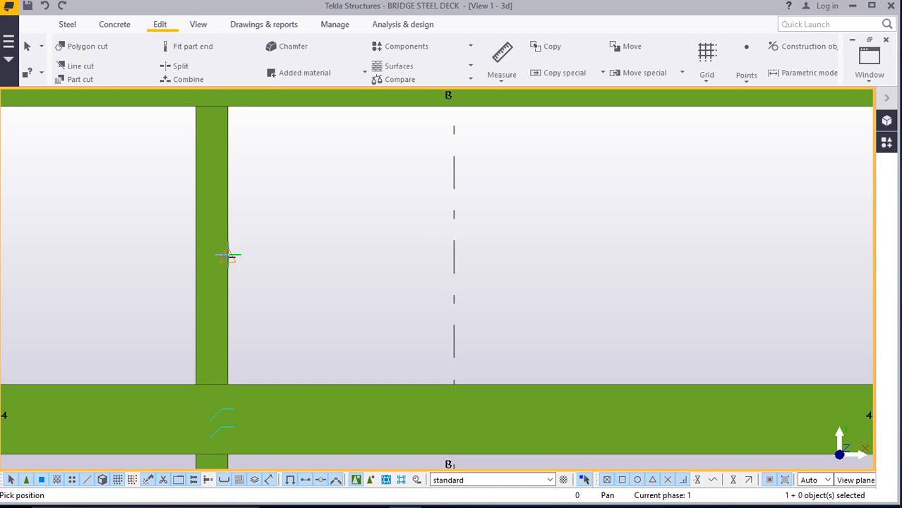
scroll(268, 265, "down", 3)
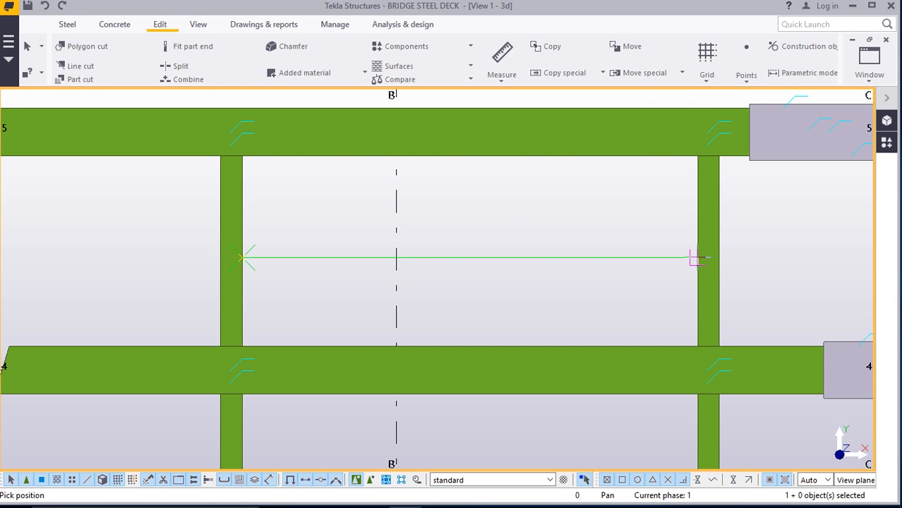
left_click(695, 257)
right_click(594, 231)
left_click(624, 250)
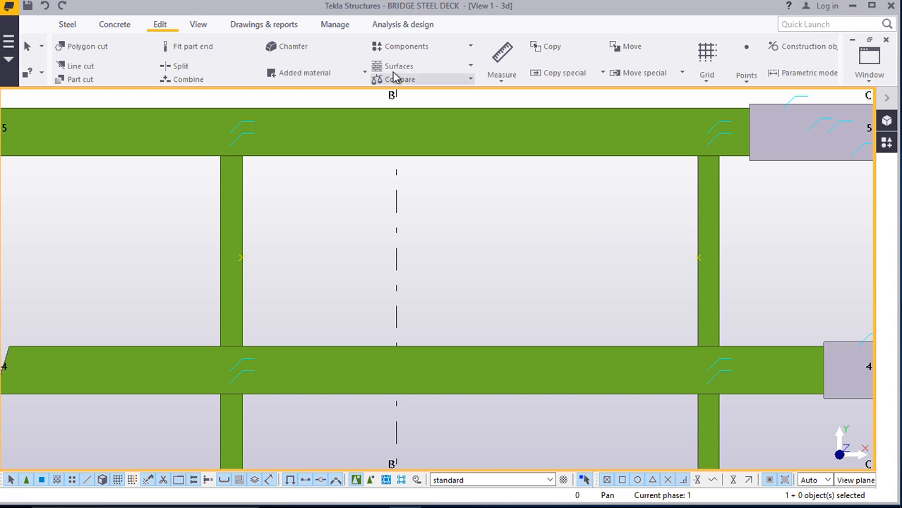
Switch to the 3D view and examine the bay between girders 1 and 2 around gridline E
left_click(199, 25)
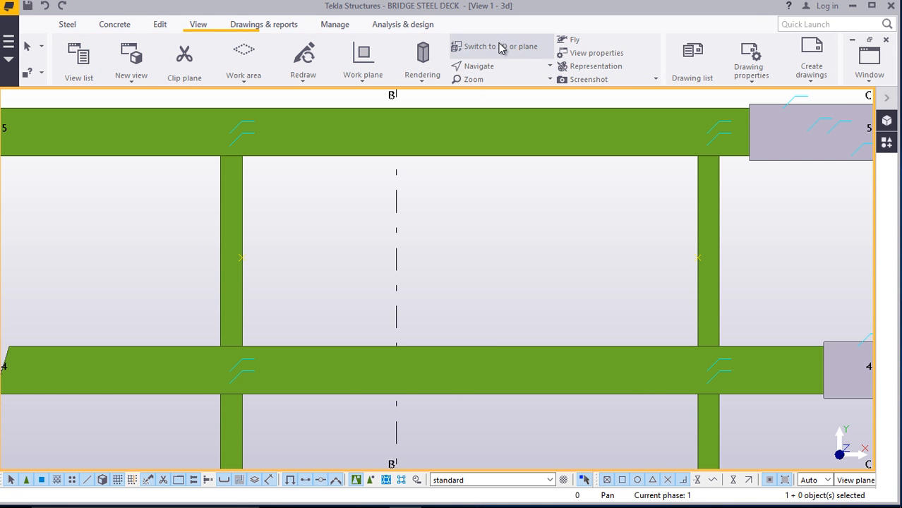
left_click(502, 48)
scroll(445, 343, "up", 6)
scroll(524, 302, "down", 4)
scroll(362, 374, "up", 8)
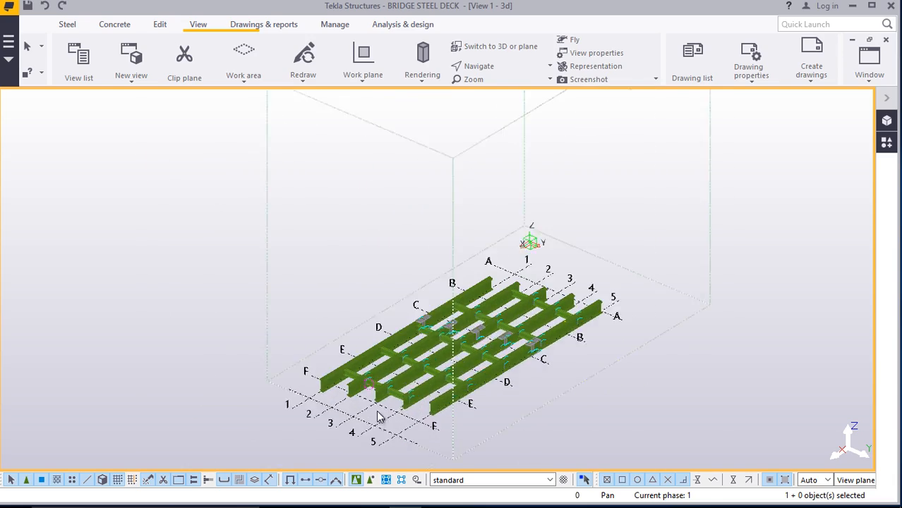
scroll(343, 328, "up", 1)
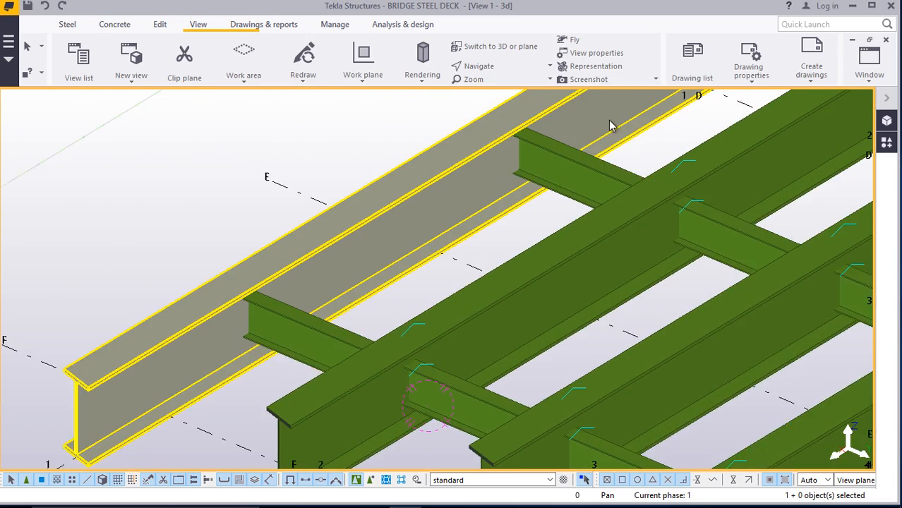
scroll(609, 127, "up", 2)
scroll(247, 384, "up", 2)
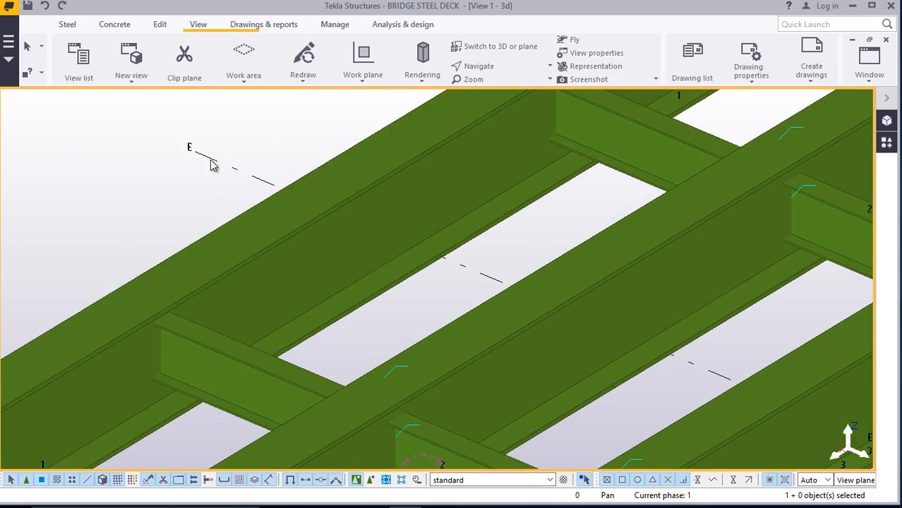
Create 1 divided line point midway between the two cross beams joining girders 1 and 2, on either side of gridline E
left_click(160, 25)
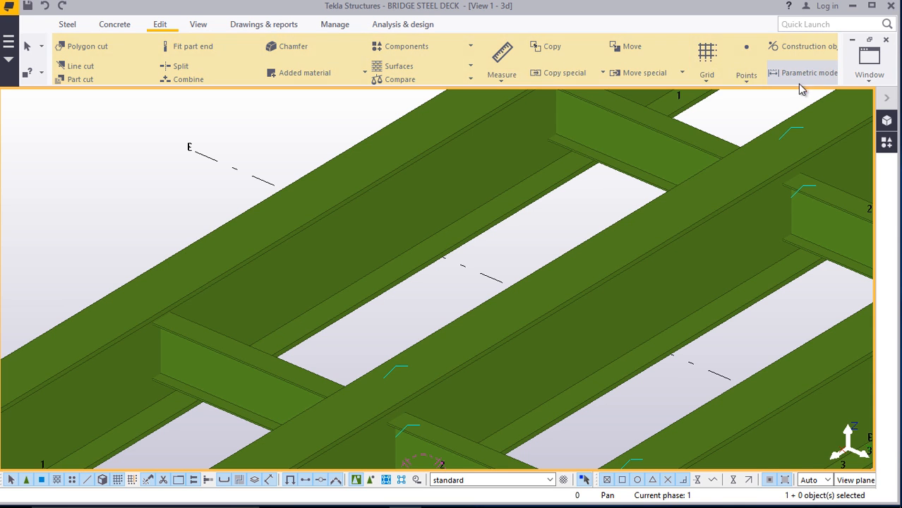
left_click(749, 81)
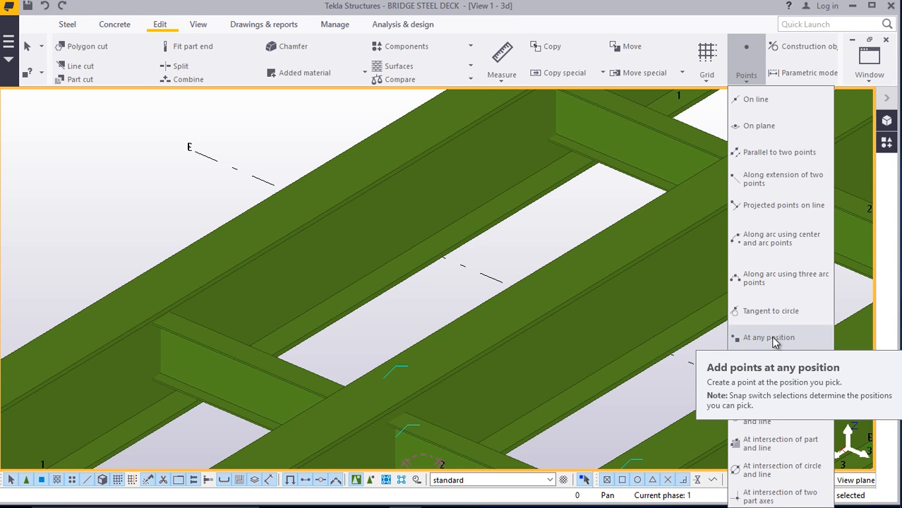
left_click(755, 99)
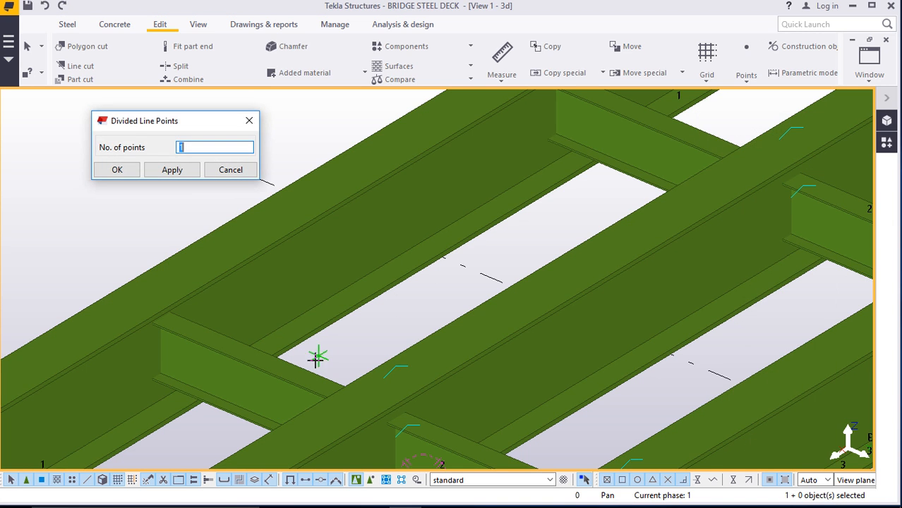
scroll(254, 349, "up", 5)
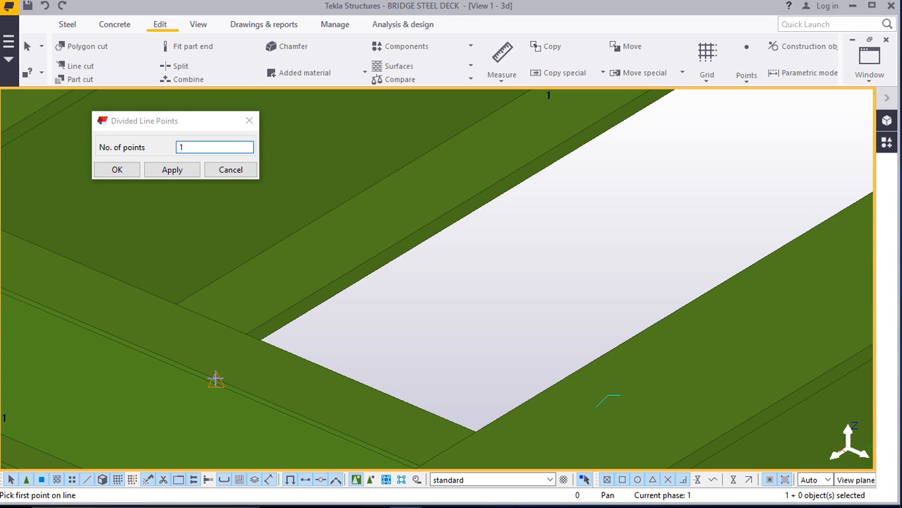
left_click(216, 380)
scroll(296, 382, "down", 5)
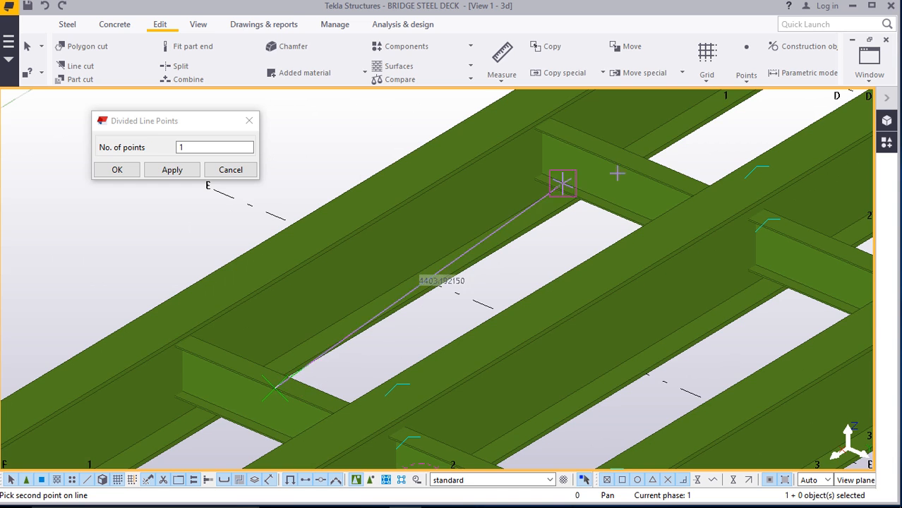
scroll(658, 152, "up", 5)
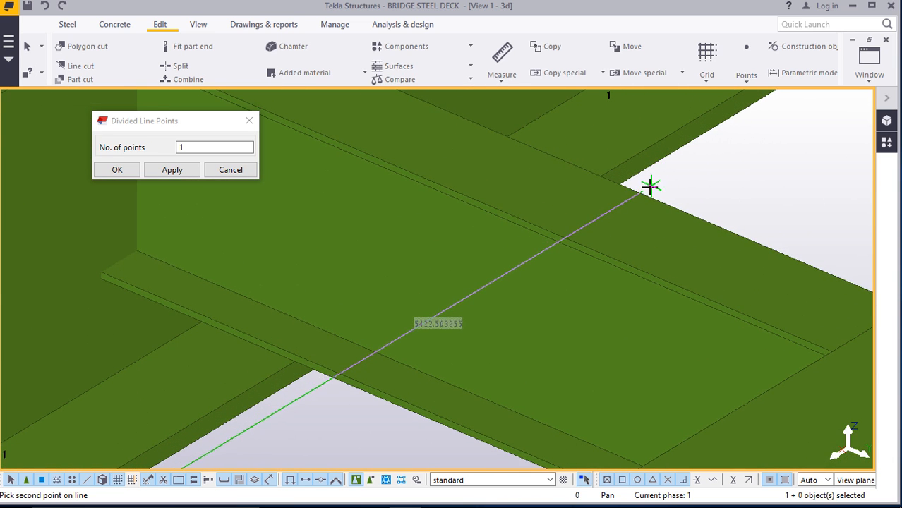
left_click(636, 191)
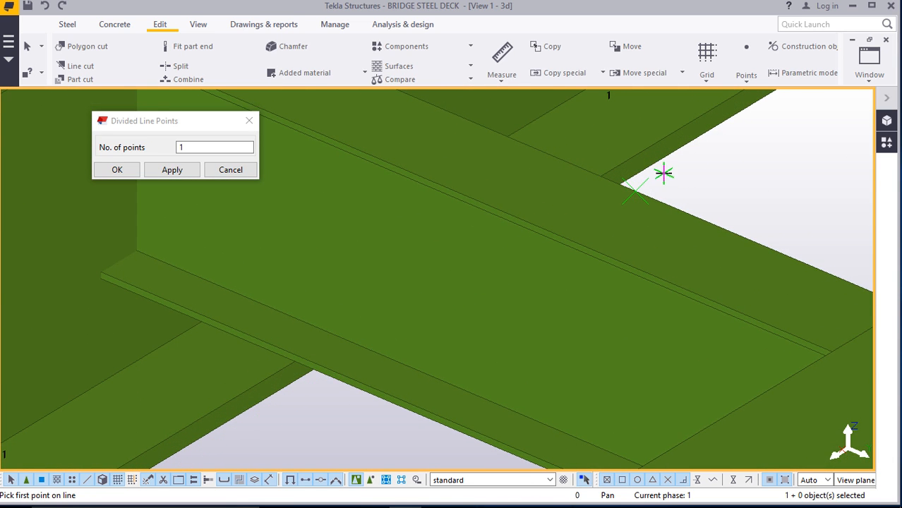
right_click(661, 173)
left_click(688, 179)
scroll(610, 188, "down", 5)
scroll(416, 322, "up", 4)
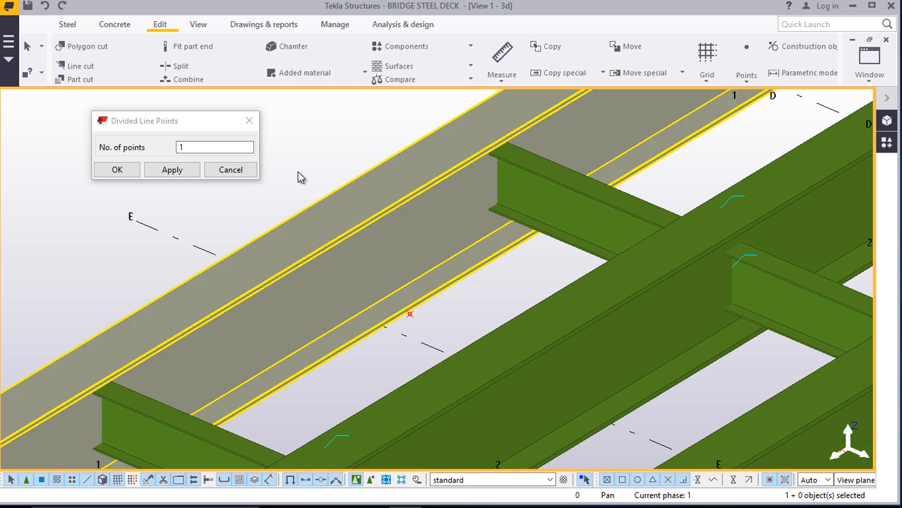
left_click(249, 120)
Model a steel beam 2100 long from the outer top flange edge of girder 1 across to girder 2, between gridlines D and E
scroll(308, 243, "up", 1)
scroll(375, 258, "down", 3)
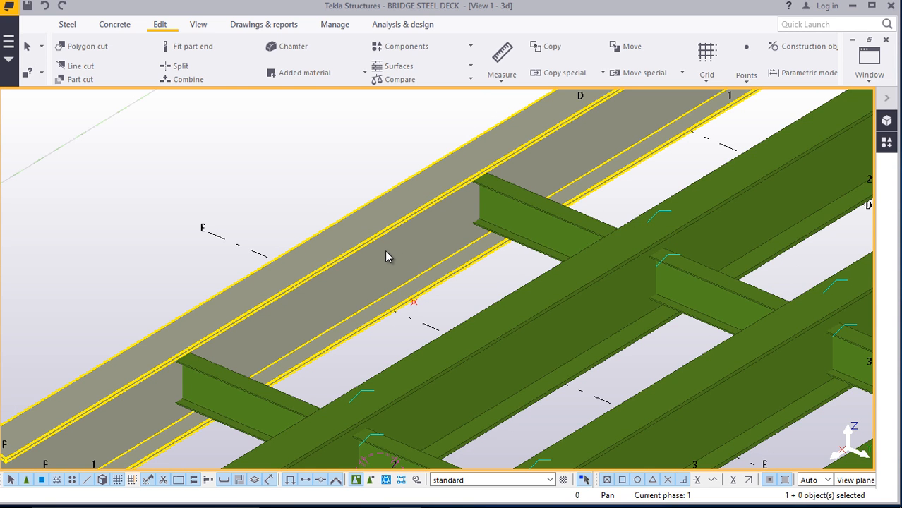
scroll(316, 238, "up", 2)
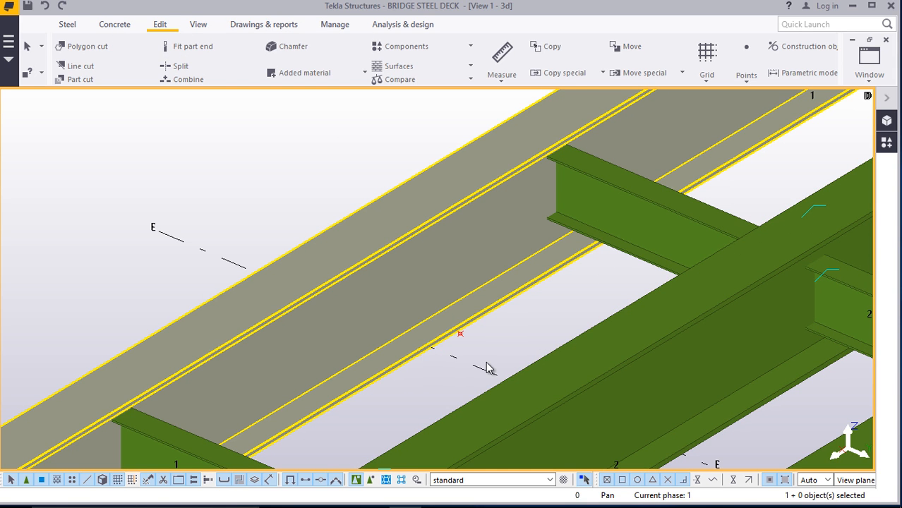
scroll(595, 368, "down", 2)
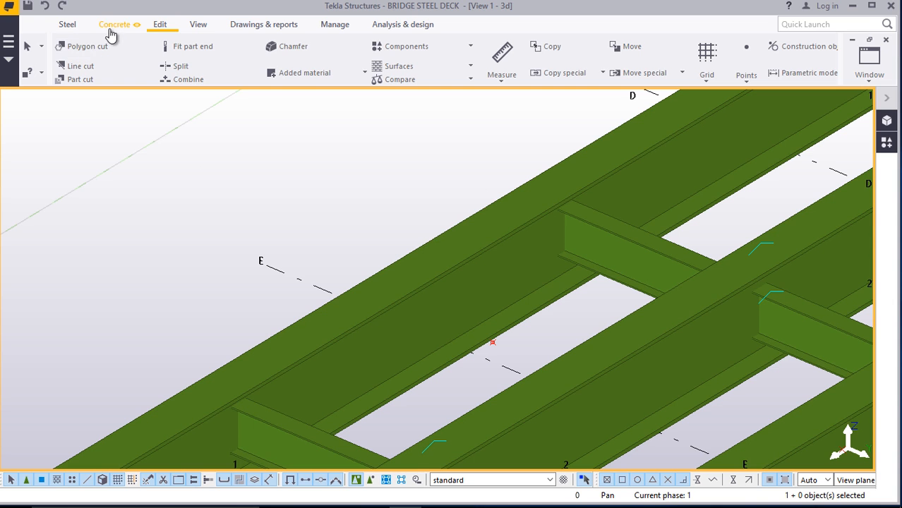
left_click(70, 26)
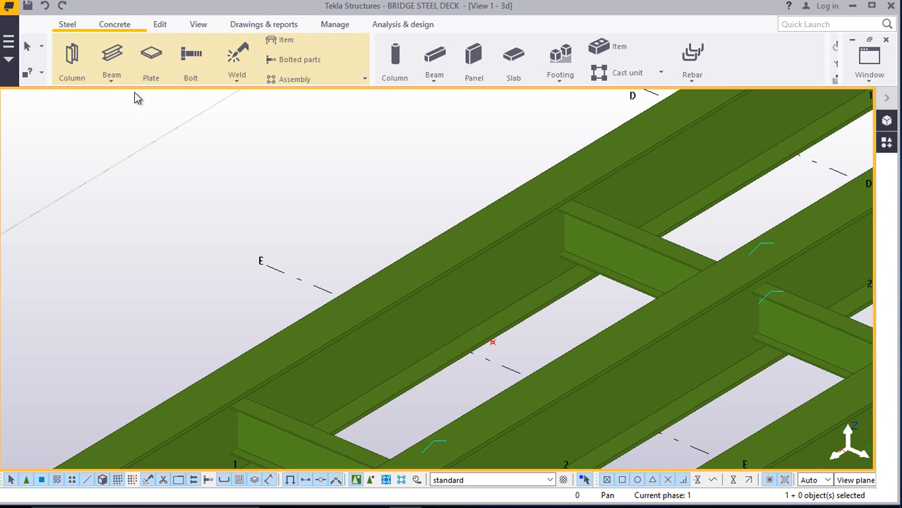
left_click(112, 81)
left_click(120, 97)
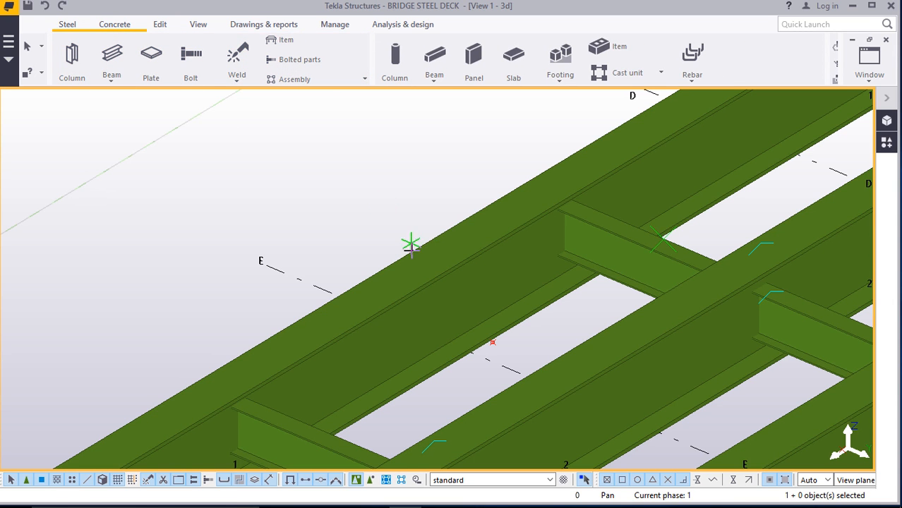
scroll(400, 278, "up", 2)
scroll(400, 279, "up", 2)
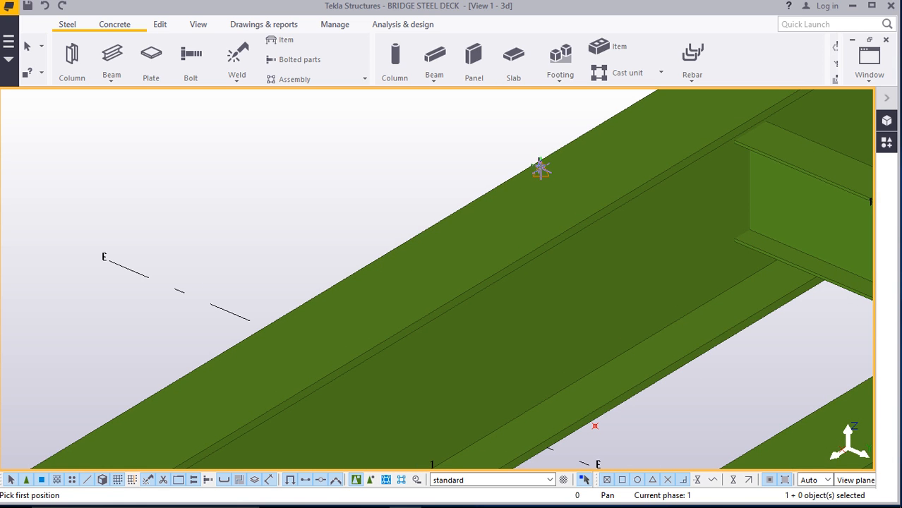
scroll(540, 161, "up", 3)
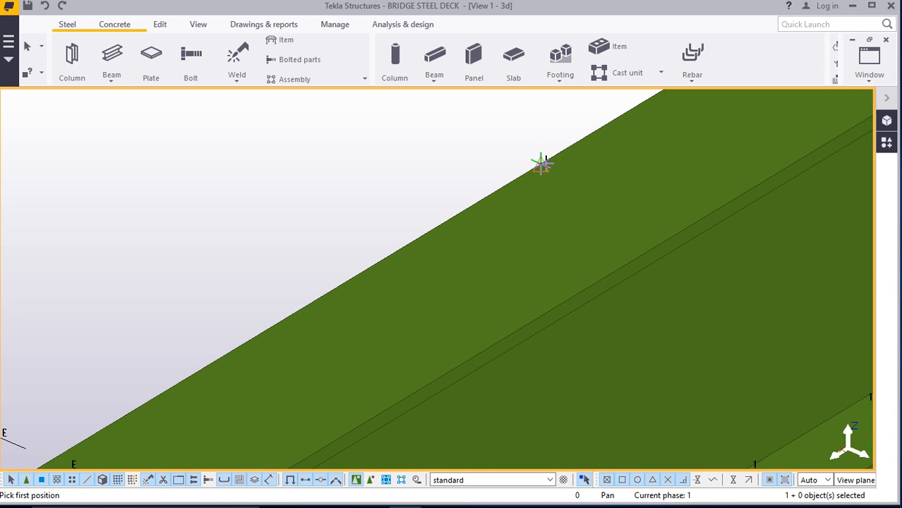
left_click(541, 162)
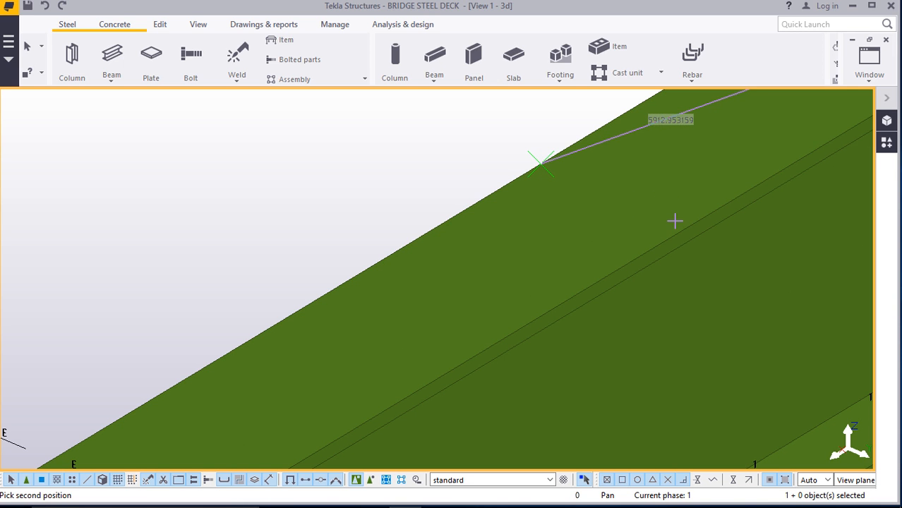
scroll(671, 239, "down", 5)
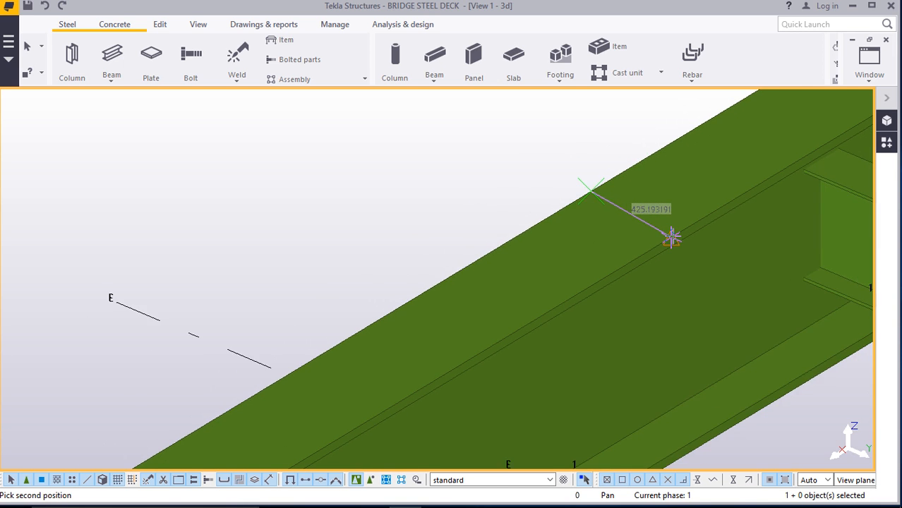
scroll(673, 238, "up", 3)
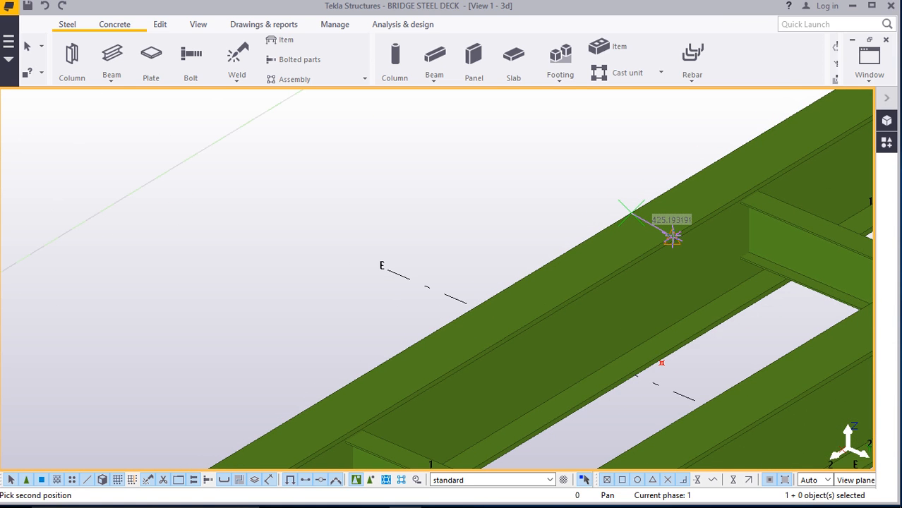
type("2100")
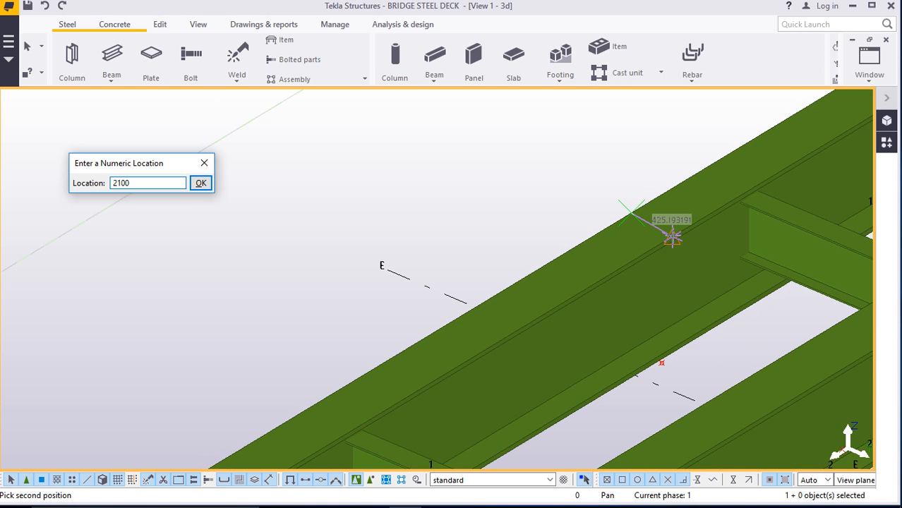
key("Return")
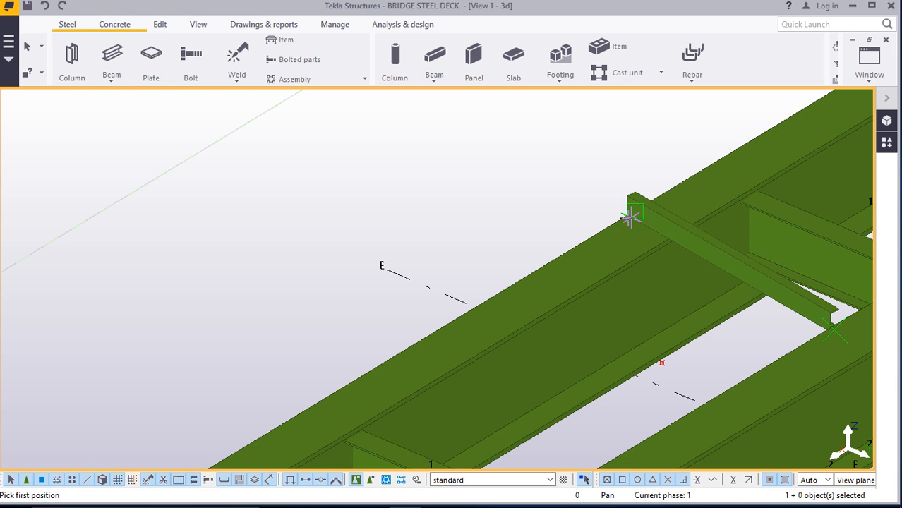
right_click(499, 172)
left_click(537, 178)
scroll(575, 236, "down", 2)
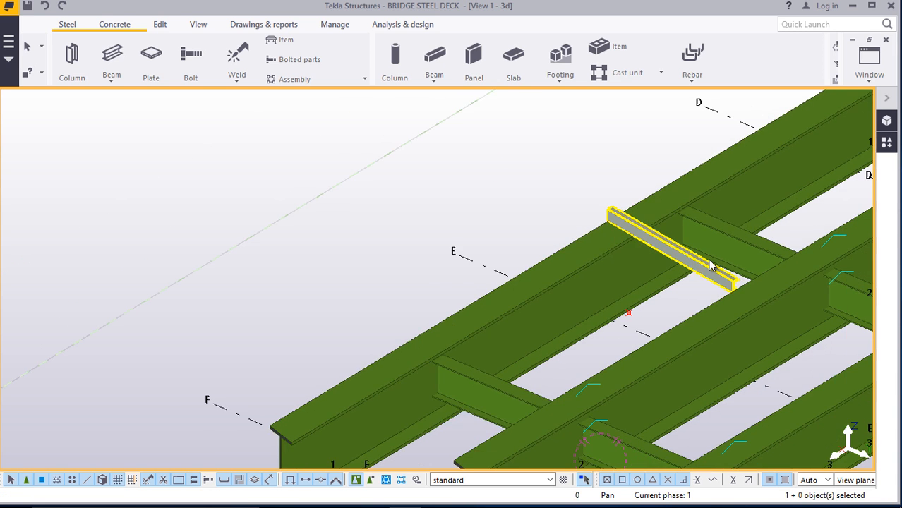
Rotate the 3D view around the new beam crossing girders 1 and 2 and delete that beam
scroll(772, 260, "up", 2)
scroll(679, 253, "up", 2)
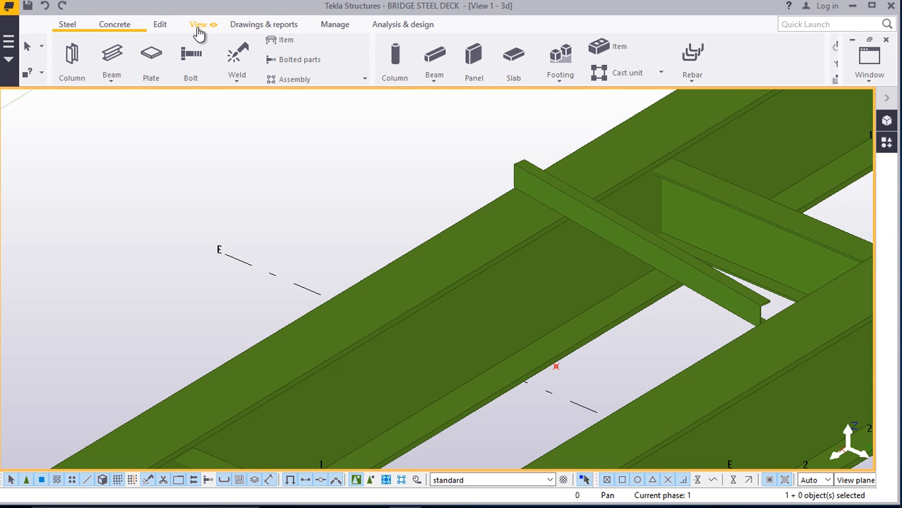
left_click(198, 25)
left_click(506, 67)
left_click(508, 86)
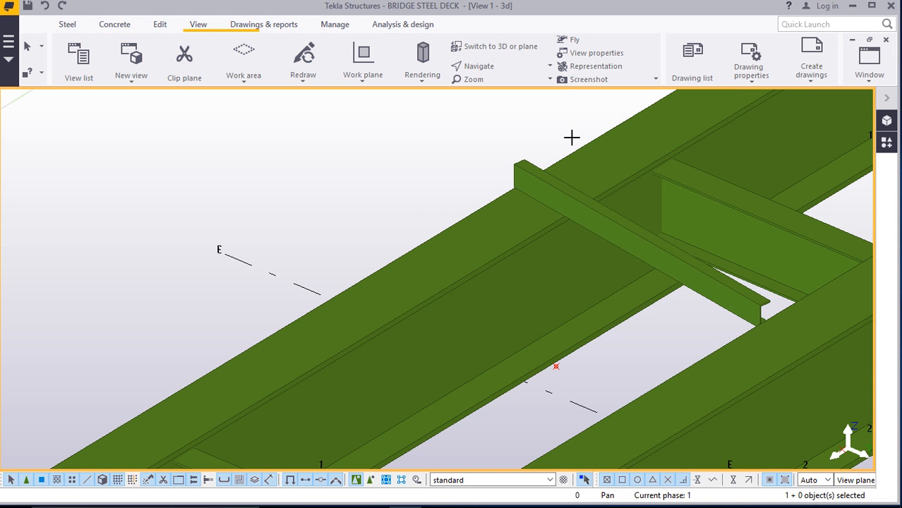
left_click_drag(577, 180, 617, 133)
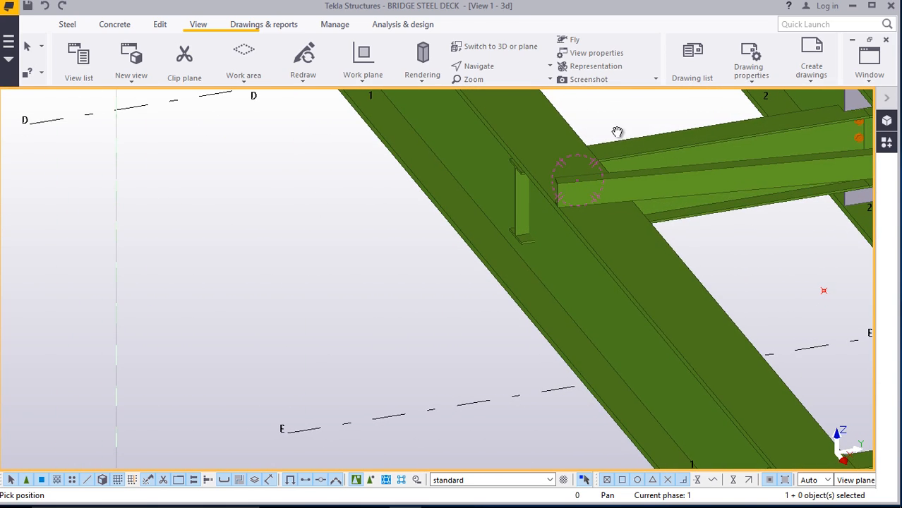
right_click(624, 135)
left_click(644, 140)
left_click(656, 184)
right_click(657, 184)
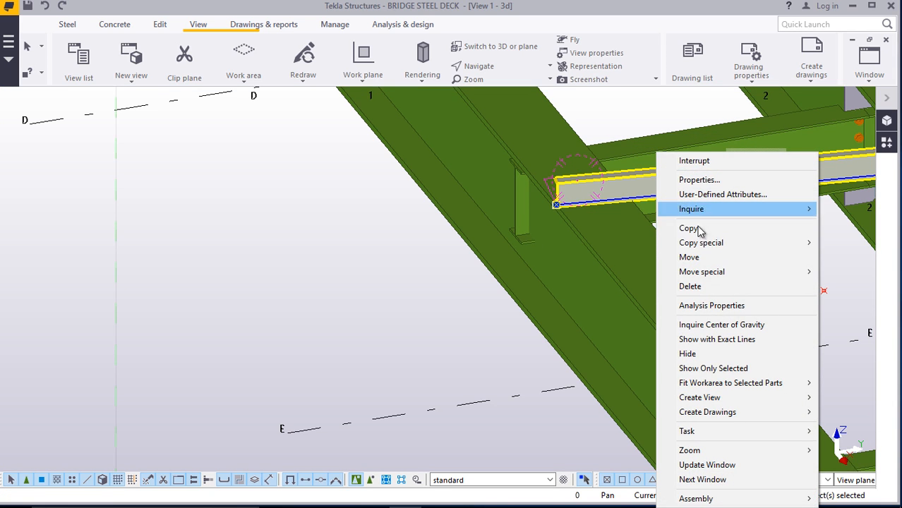
left_click(685, 285)
Examine girders 1 and 2 and their cross beams between gridlines D and F from the outer side of the deck
scroll(459, 242, "down", 2)
scroll(459, 242, "down", 3)
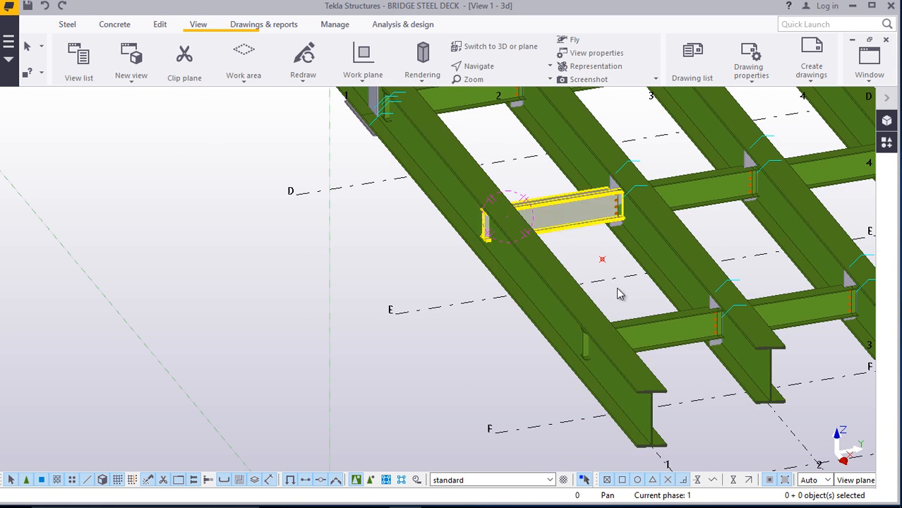
scroll(499, 282, "down", 1)
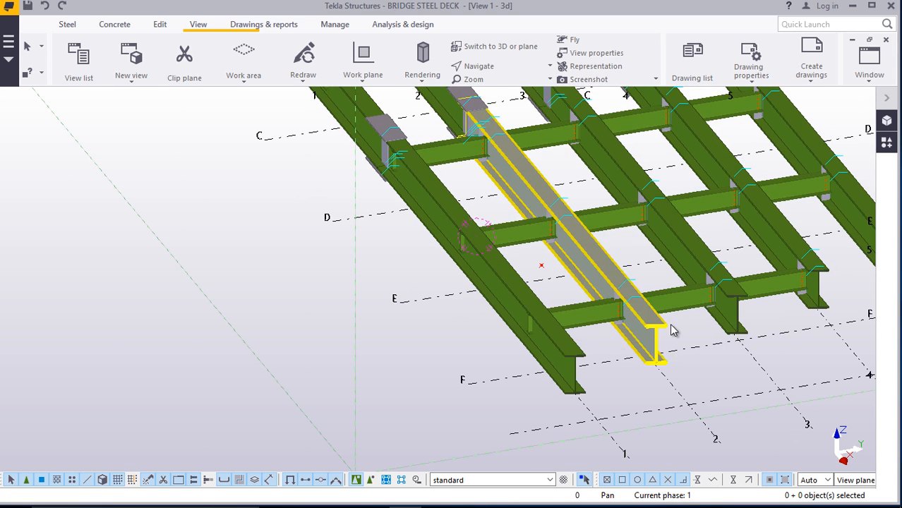
scroll(498, 281, "up", 5)
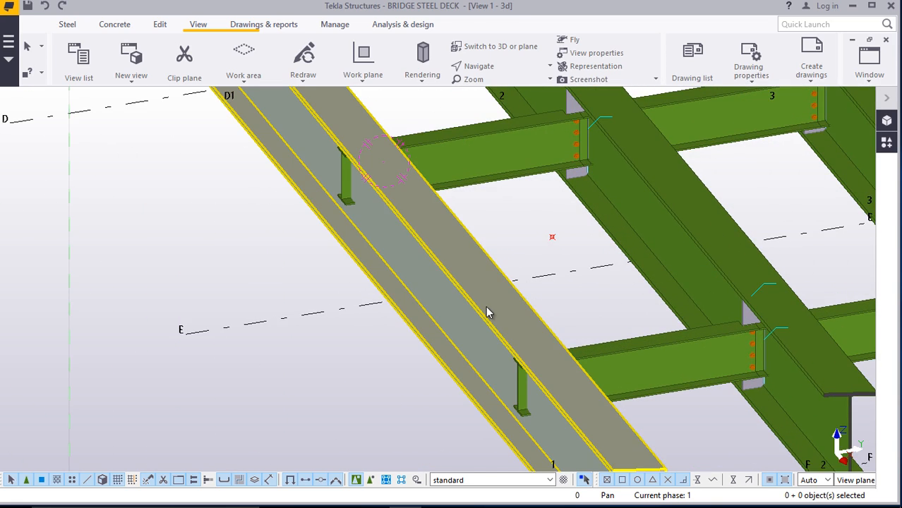
scroll(586, 310, "down", 3)
scroll(547, 220, "up", 5)
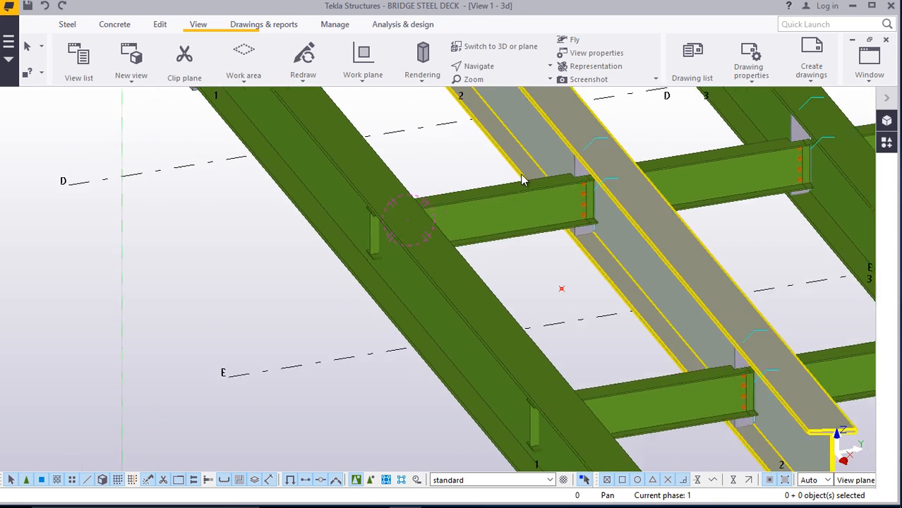
Rotate the 3D view back to the inner face of girder 1 and examine it from gridline E to its end at F
left_click(490, 68)
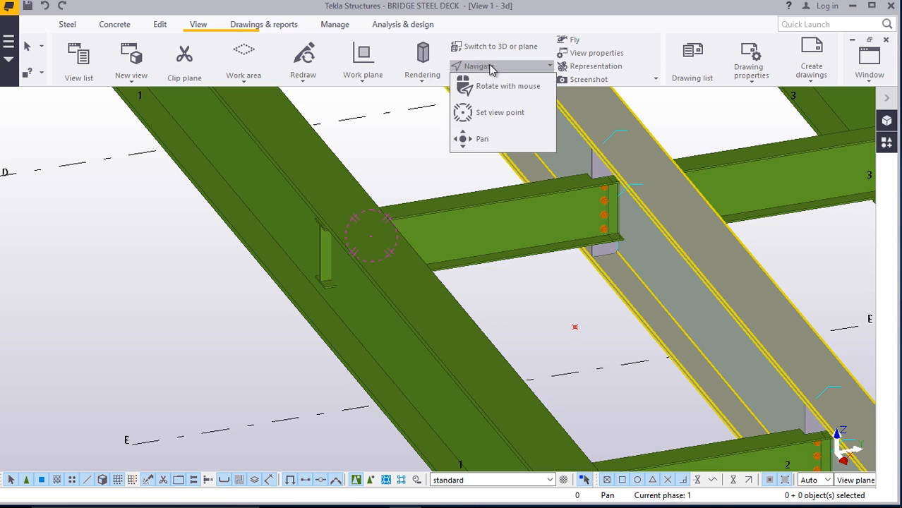
left_click(498, 140)
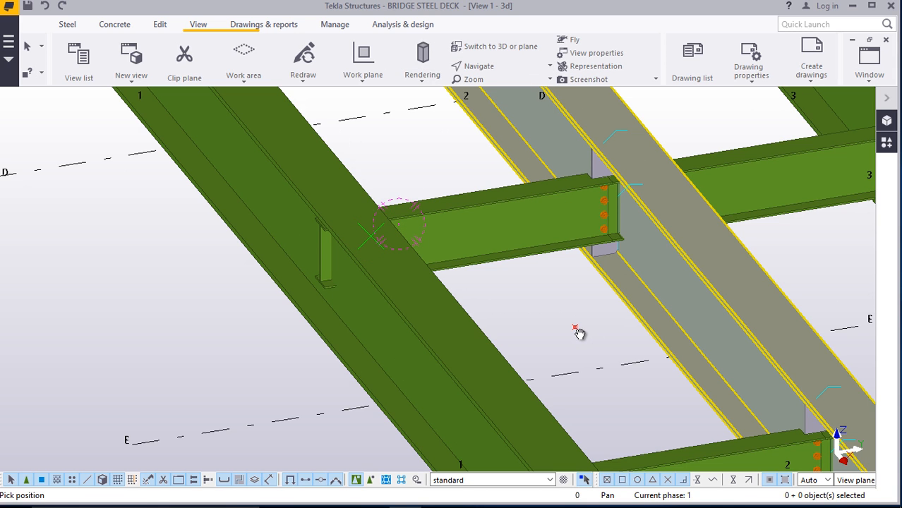
middle_click_drag(436, 232, 336, 210, "ctrl")
scroll(381, 223, "down", 2)
scroll(416, 316, "up", 2)
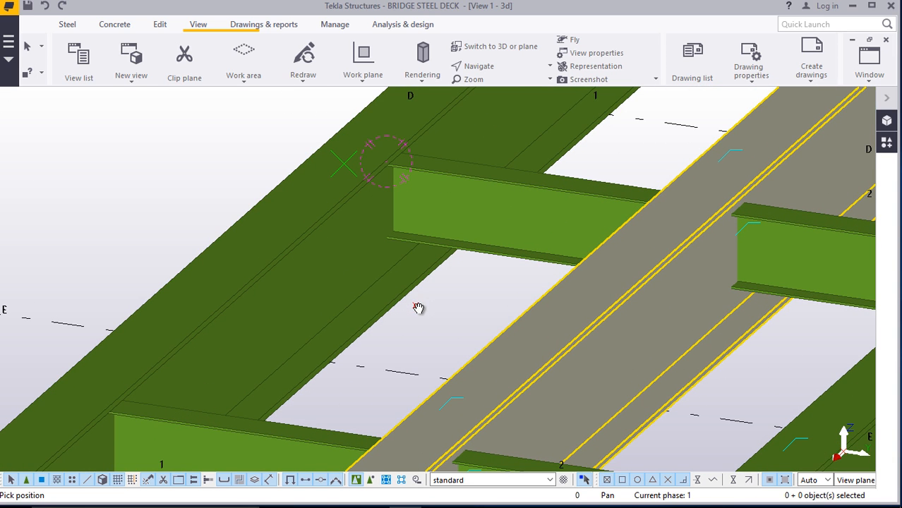
middle_click_drag(426, 267, 382, 294, "ctrl")
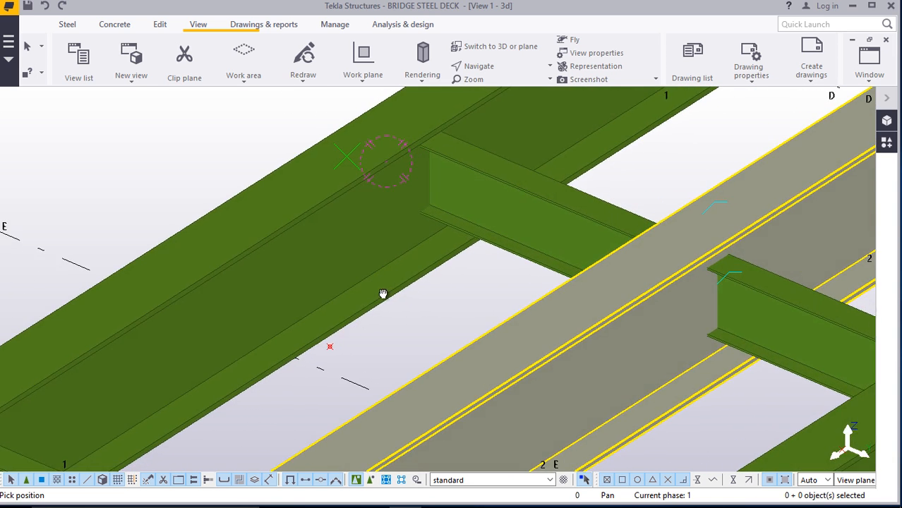
scroll(475, 243, "down", 3)
scroll(165, 355, "up", 2)
scroll(391, 254, "down", 3)
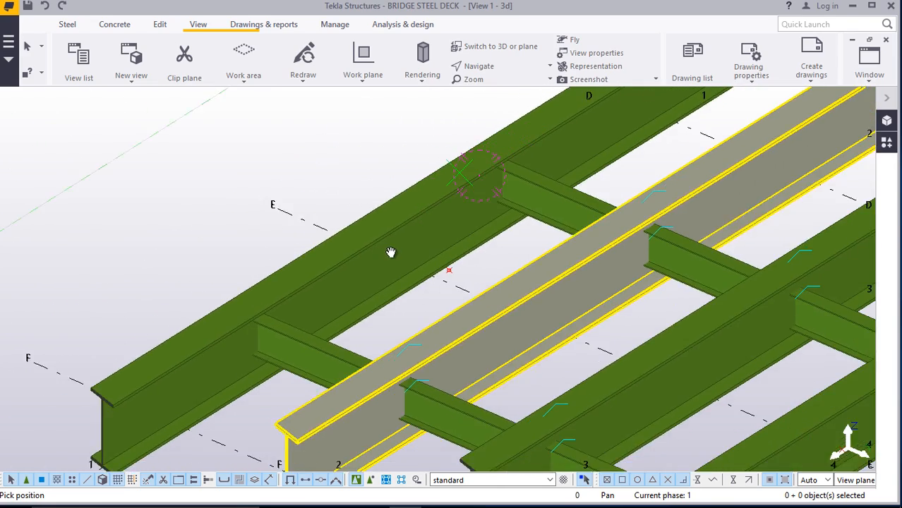
scroll(301, 404, "up", 2)
scroll(285, 154, "up", 2)
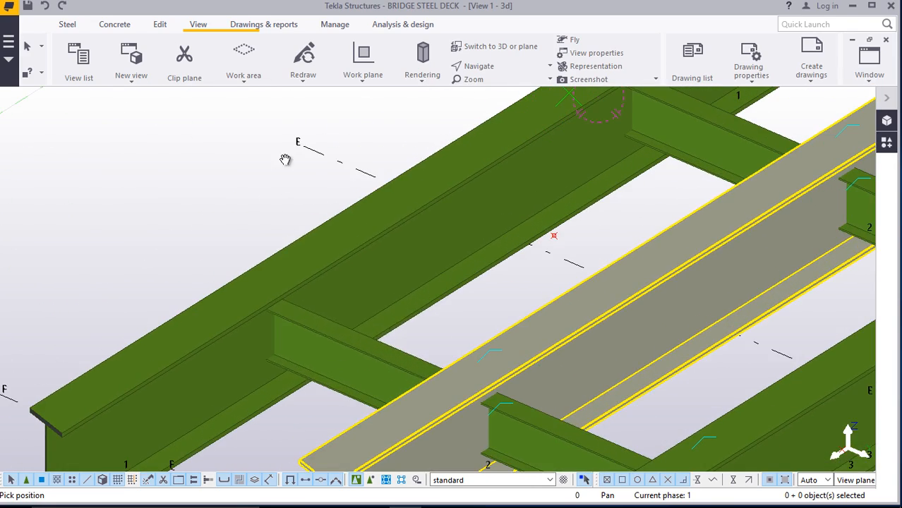
right_click(283, 159)
left_click(306, 168)
scroll(406, 188, "down", 2)
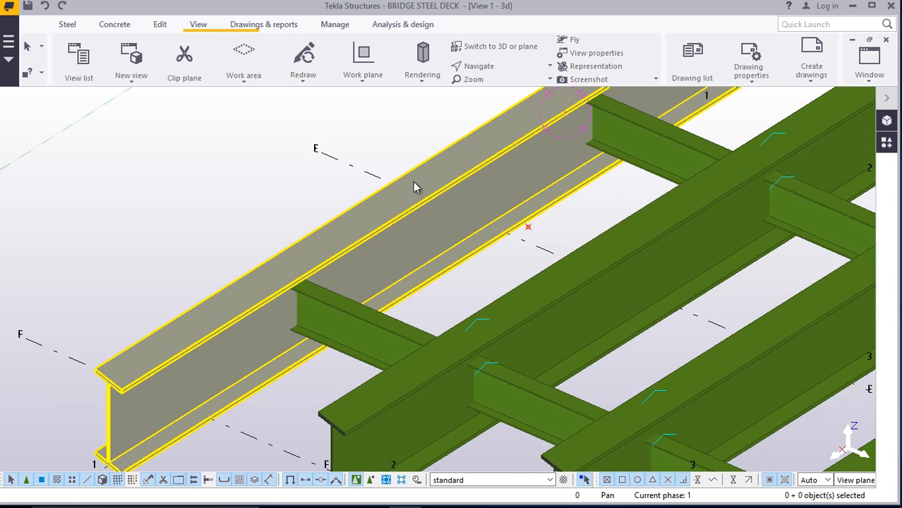
scroll(154, 319, "up", 4)
scroll(158, 320, "up", 1)
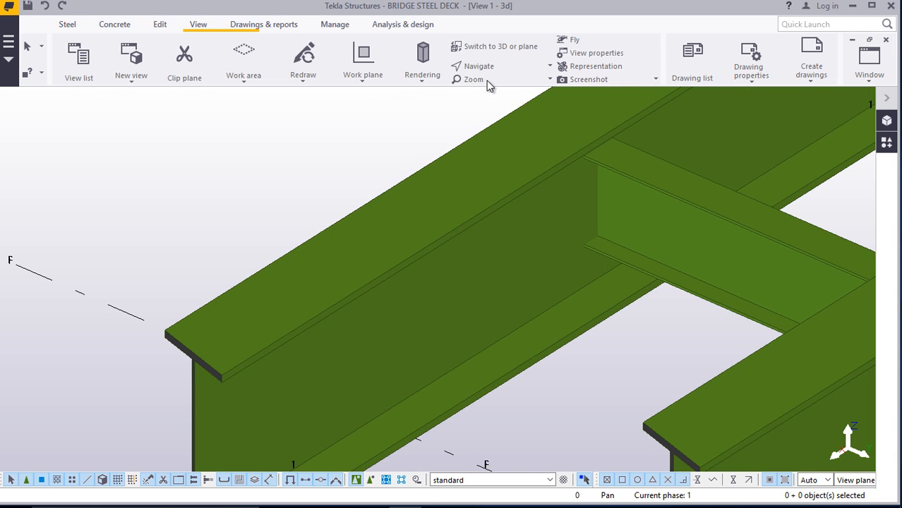
left_click(157, 28)
left_click(747, 82)
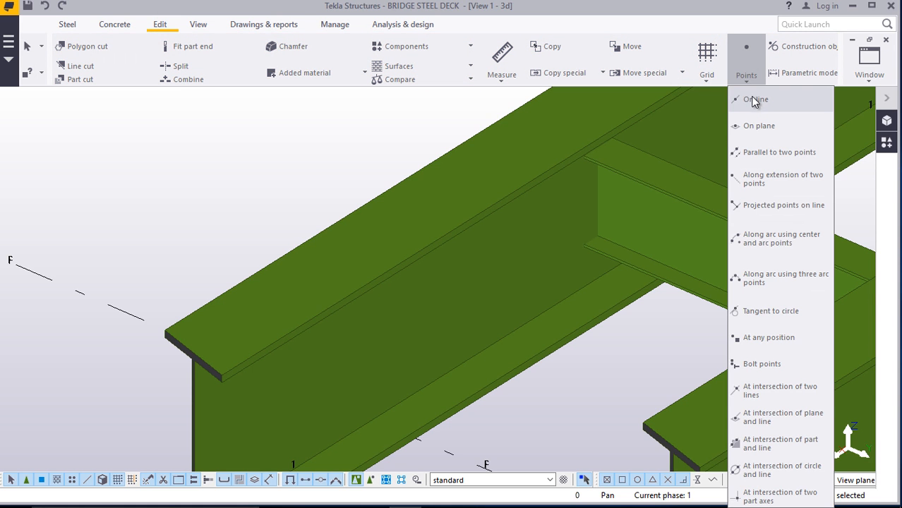
left_click(755, 99)
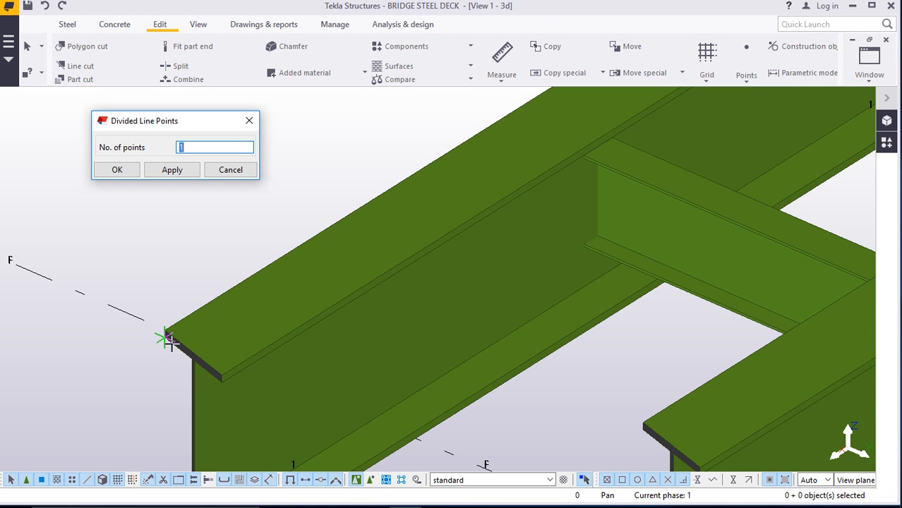
scroll(170, 343, "up", 3)
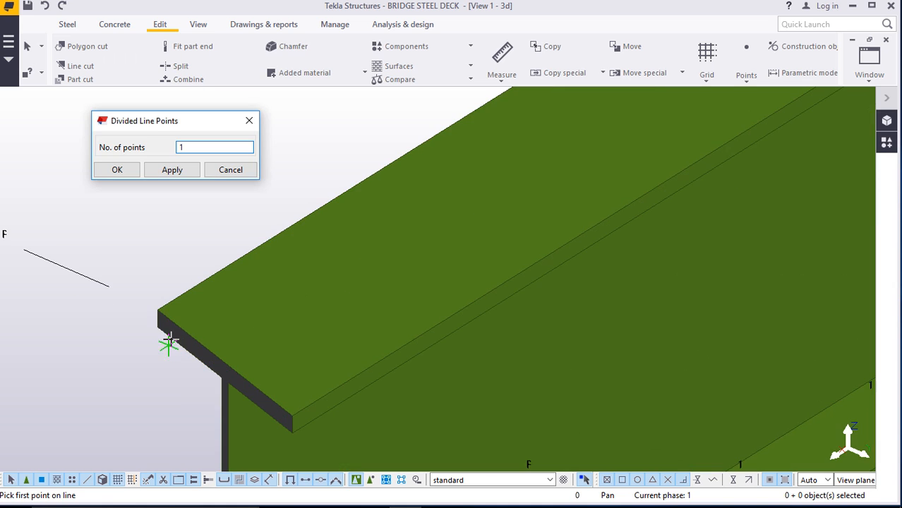
left_click(231, 170)
Add points at any position on the outer corner and the inner edge of girder 1's top flange at its gridline F end
left_click(746, 82)
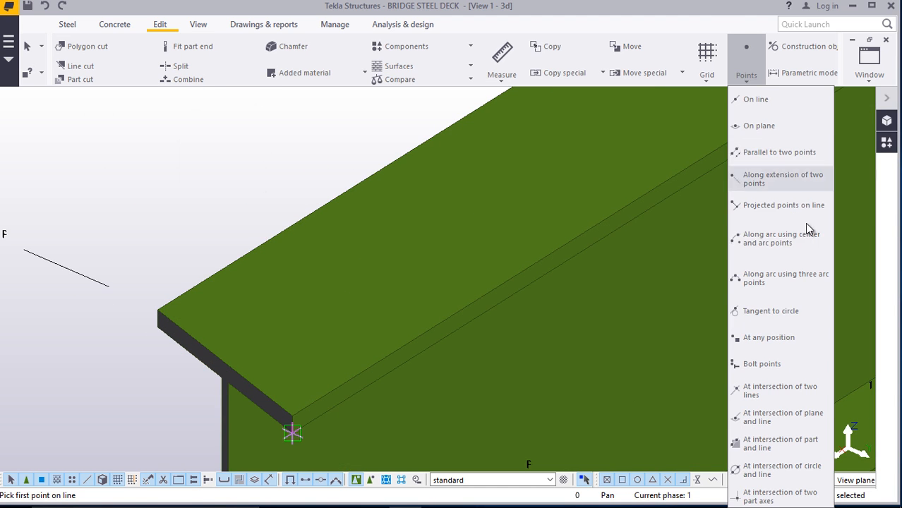
left_click(769, 339)
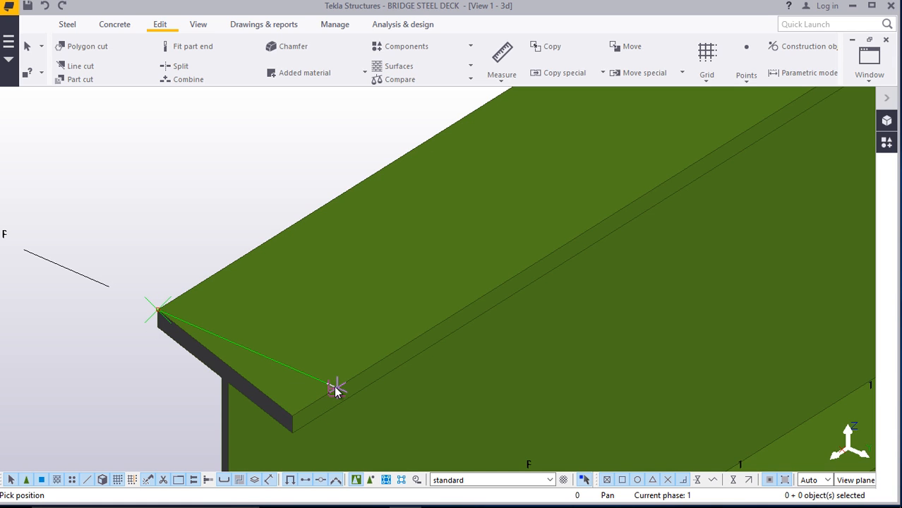
right_click(201, 145)
left_click(227, 157)
scroll(318, 241, "down", 5)
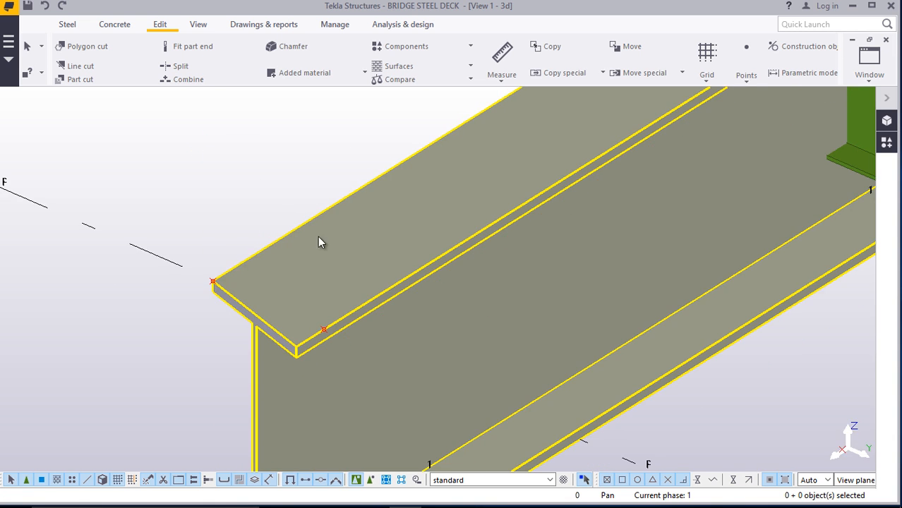
Model a 2100 mm steel beam across girder 1's top flange at gridline F, starting at the outer corner point towards the inner edge point
scroll(337, 293, "up", 6)
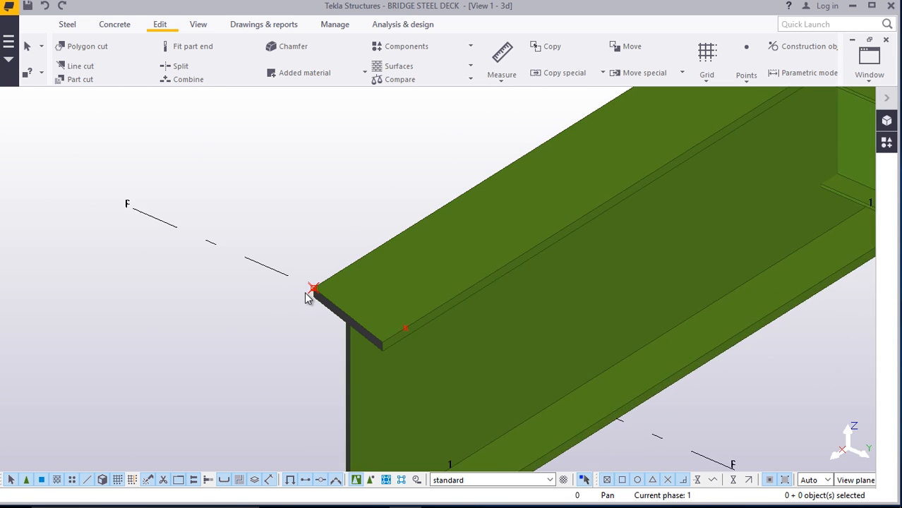
left_click(69, 27)
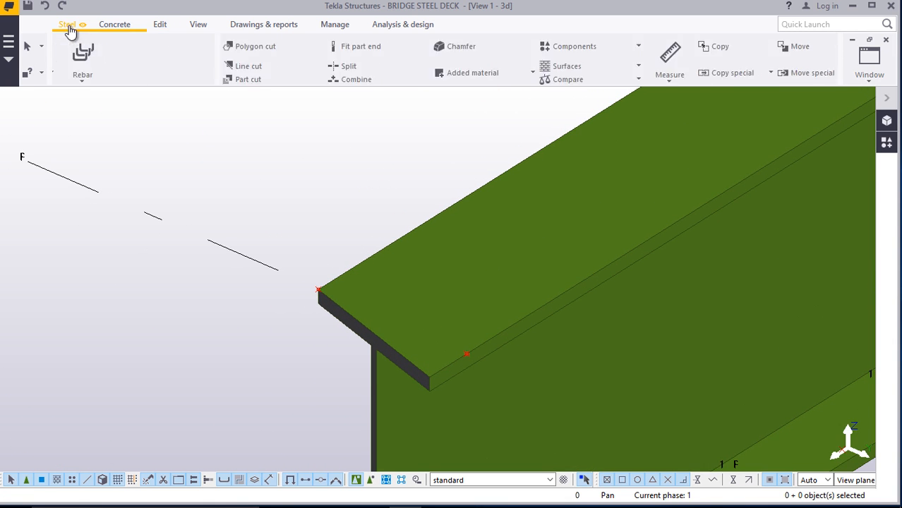
left_click(112, 80)
left_click(127, 95)
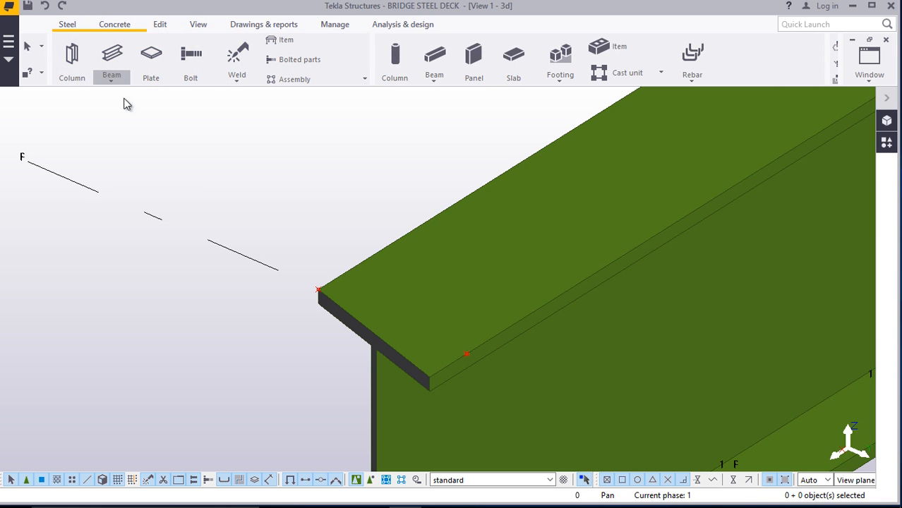
scroll(305, 286, "up", 2)
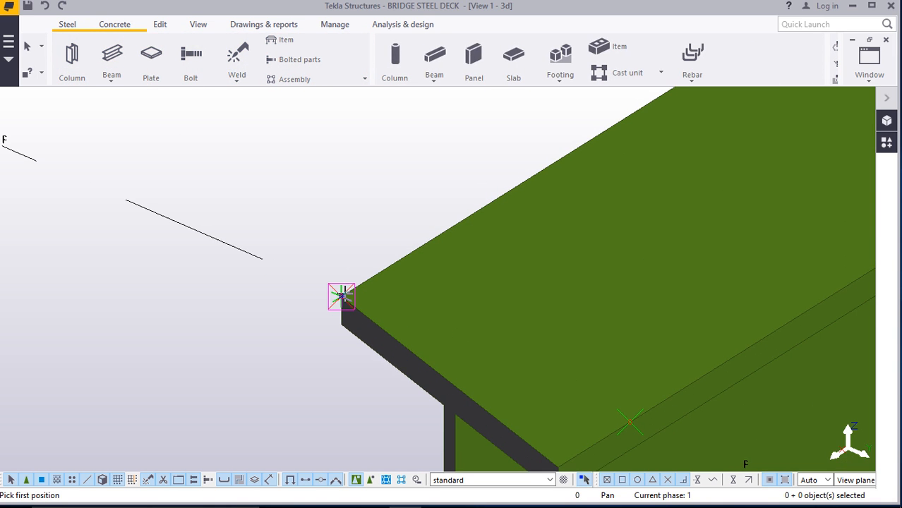
left_click(342, 296)
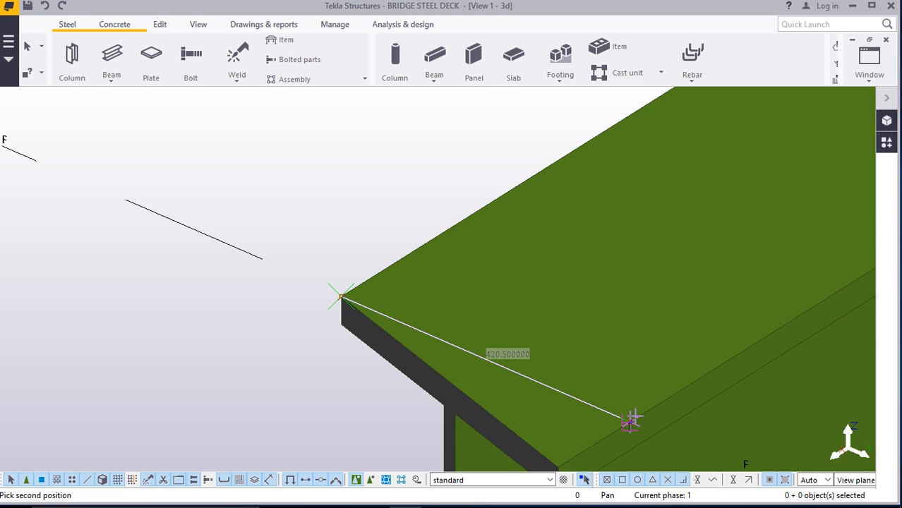
type("2100")
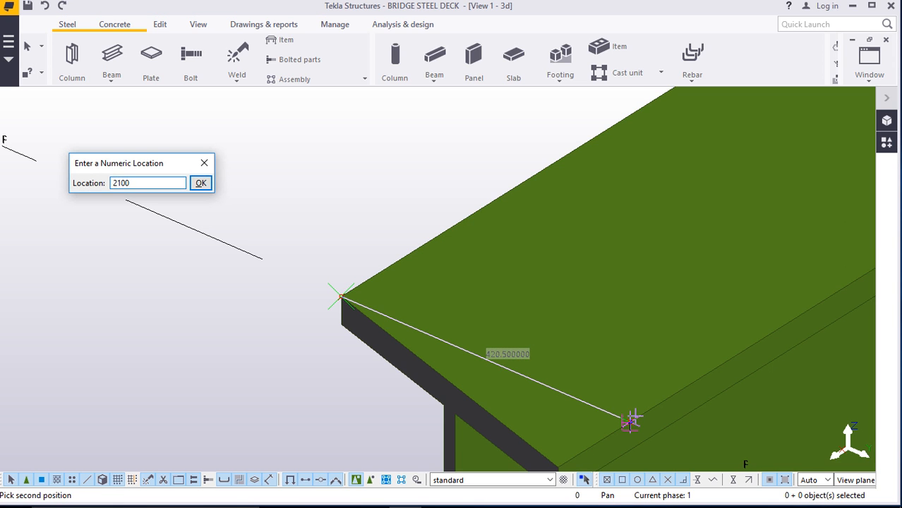
key("Return")
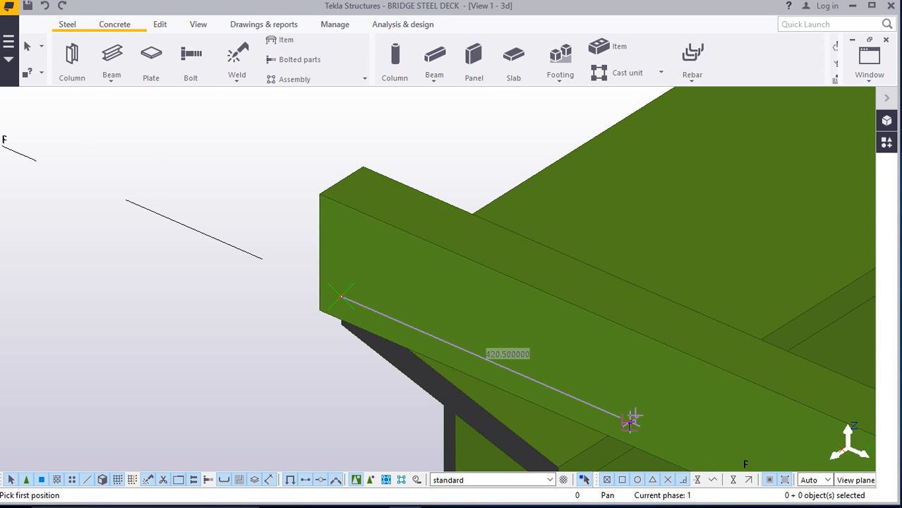
scroll(362, 236, "down", 8)
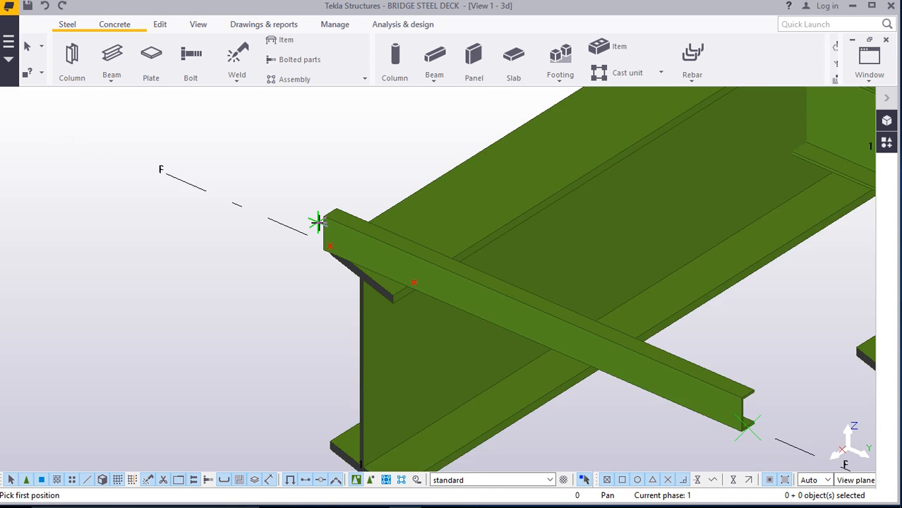
scroll(385, 247, "down", 3)
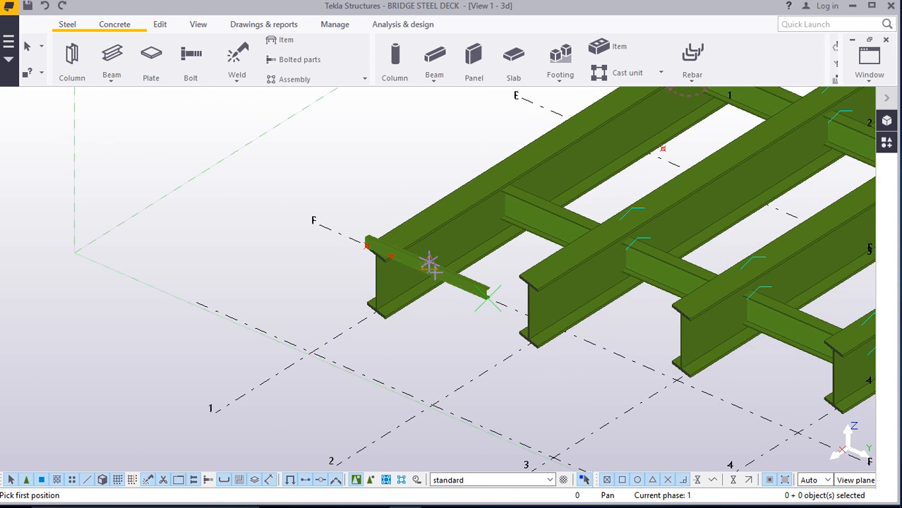
right_click(360, 199)
left_click(361, 198)
Apply the hot-rolled channel profile RSC152*76*17.88 from the profile catalog to the new beam at gridline F and deselect it
scroll(475, 294, "up", 4)
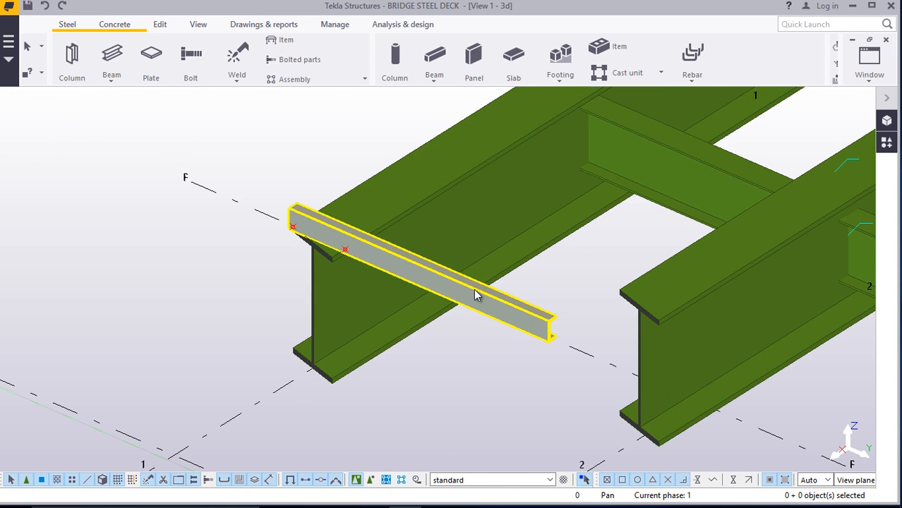
double_click(477, 295)
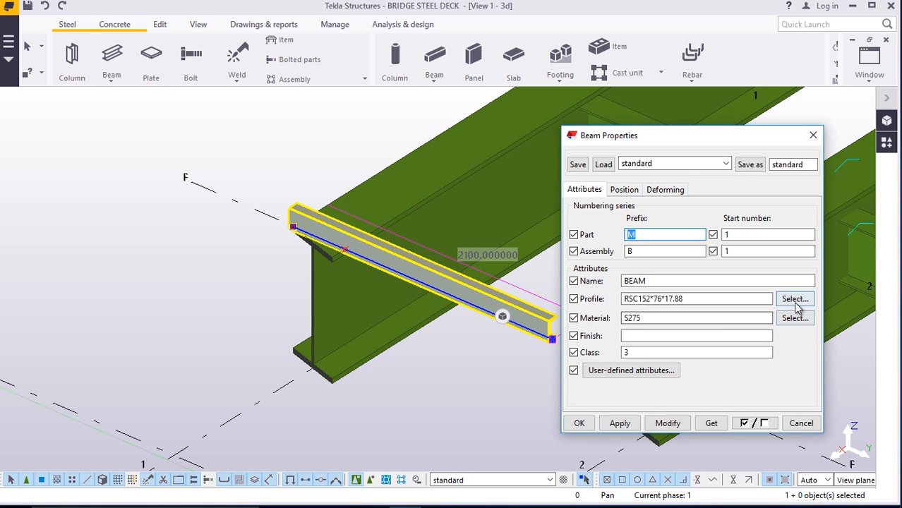
left_click(795, 299)
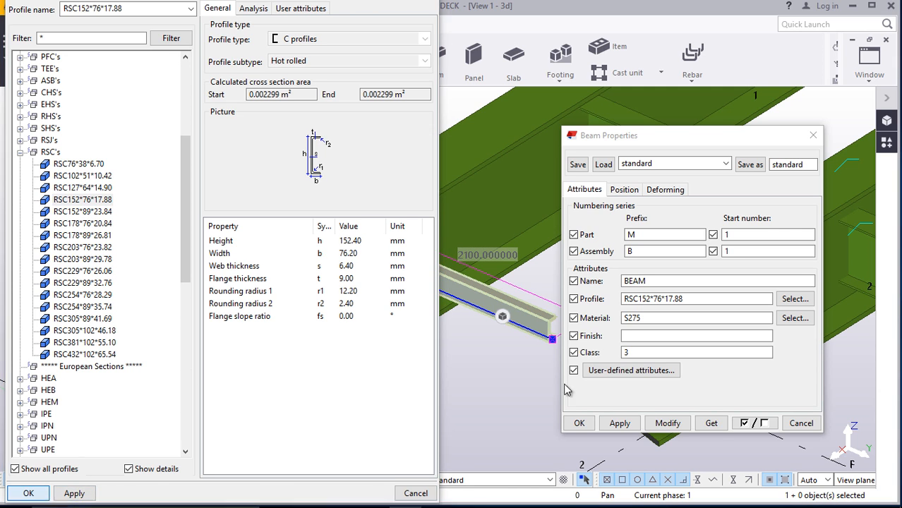
left_click(28, 494)
left_click(666, 424)
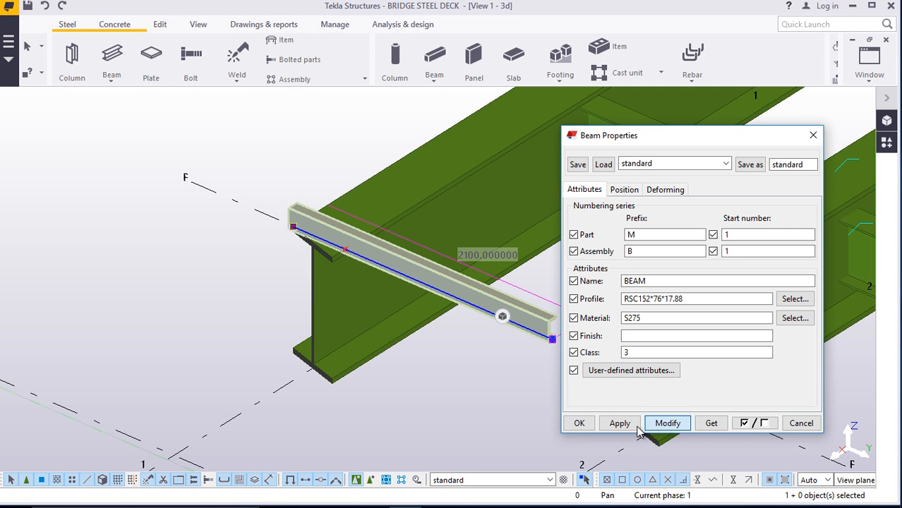
left_click(576, 424)
scroll(472, 268, "up", 5)
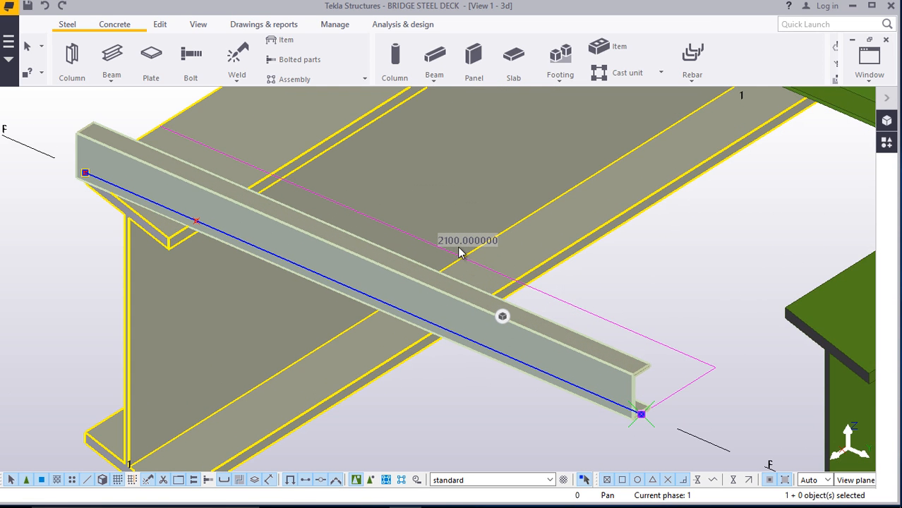
middle_click_drag(470, 276, 260, 183, "ctrl")
scroll(276, 159, "down", 4)
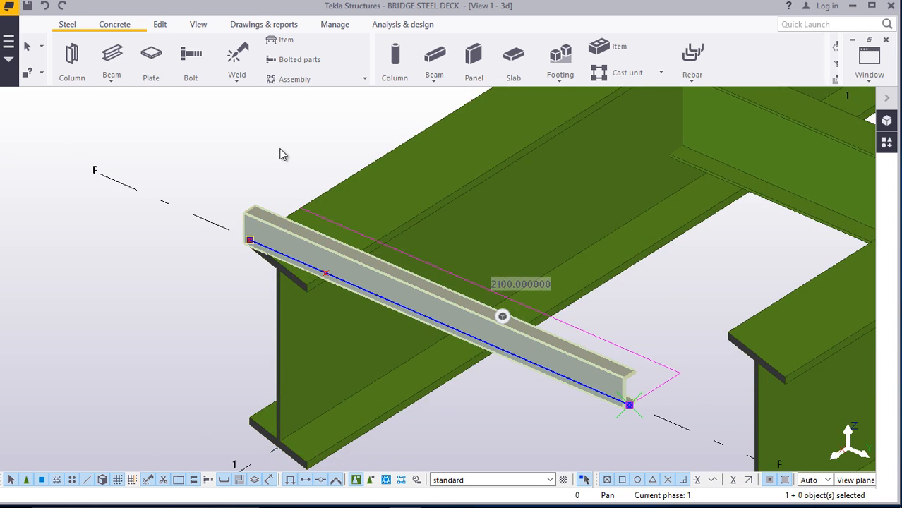
scroll(282, 221, "up", 5)
left_click(319, 222)
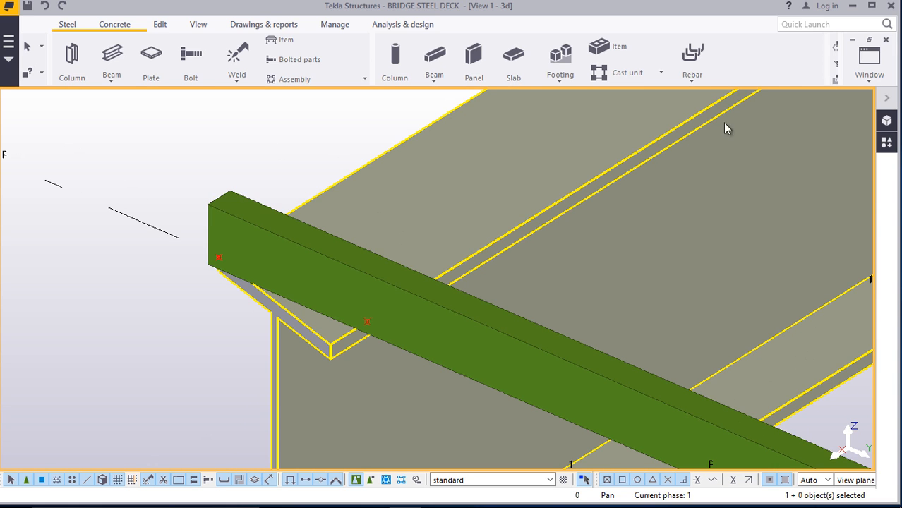
Add one dividing point on the line between the midpoints of the channel beam's top flange end edges
left_click(161, 26)
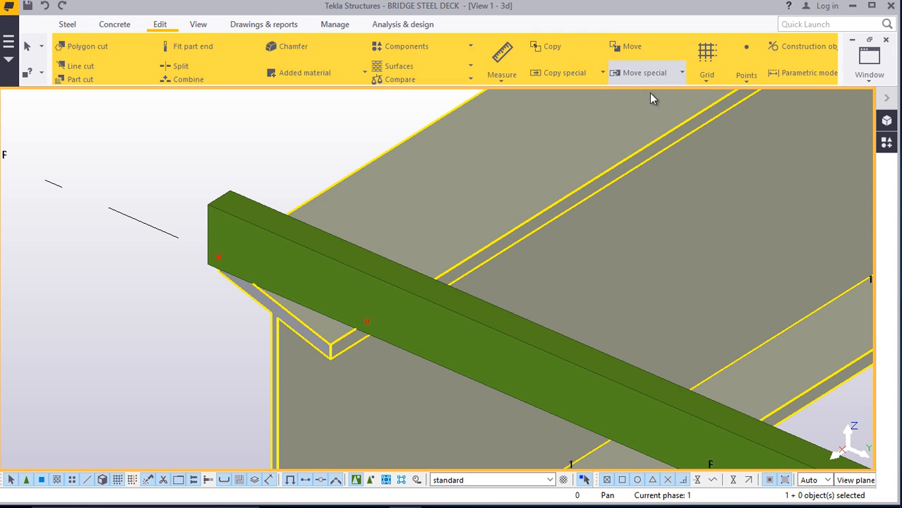
left_click(749, 86)
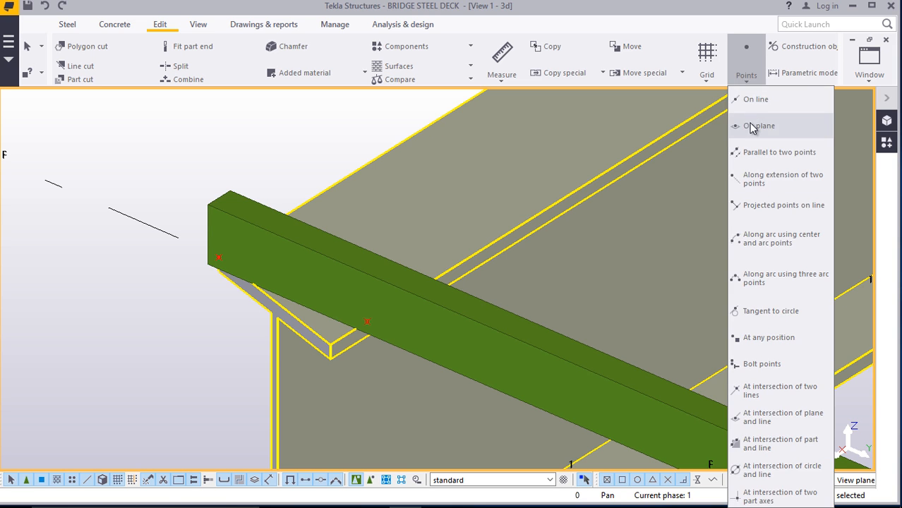
left_click(749, 123)
scroll(207, 213, "up", 6)
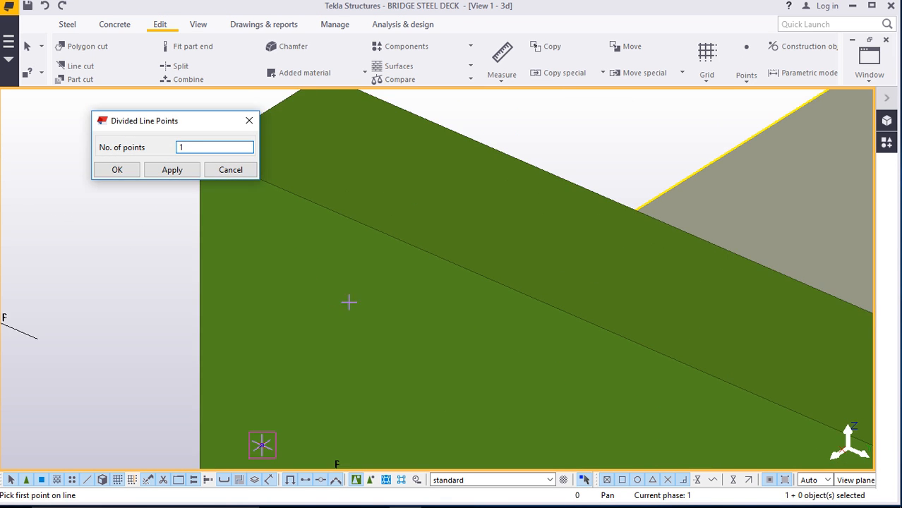
scroll(350, 303, "down", 3)
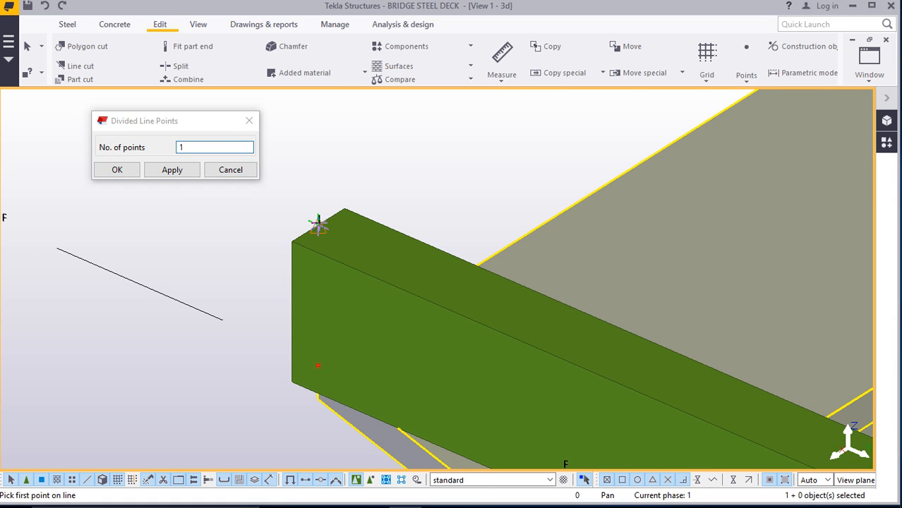
left_click(318, 224)
scroll(318, 223, "down", 5)
scroll(757, 405, "up", 8)
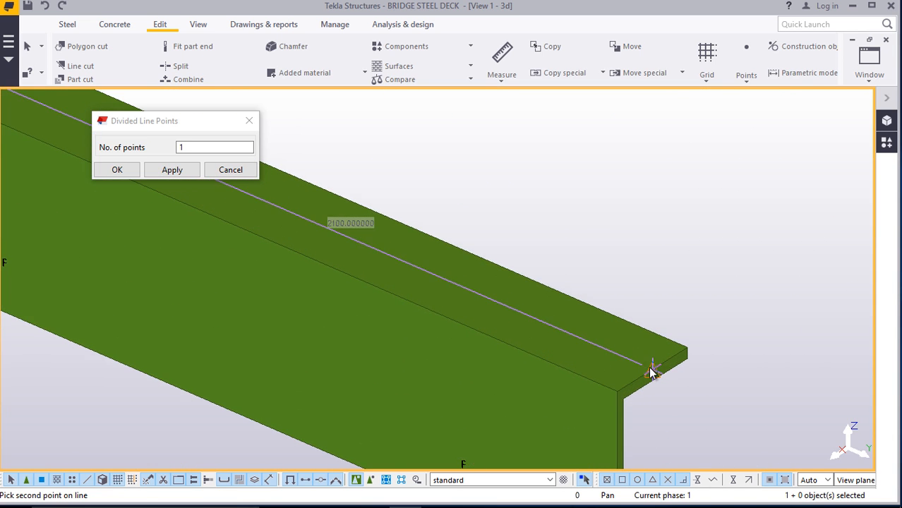
left_click(652, 368)
left_click(116, 170)
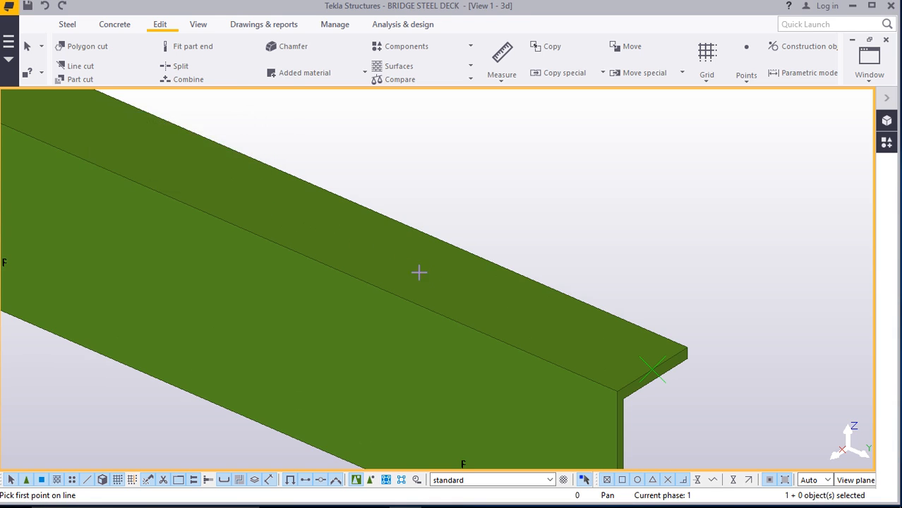
scroll(424, 282, "down", 5)
scroll(433, 290, "down", 2)
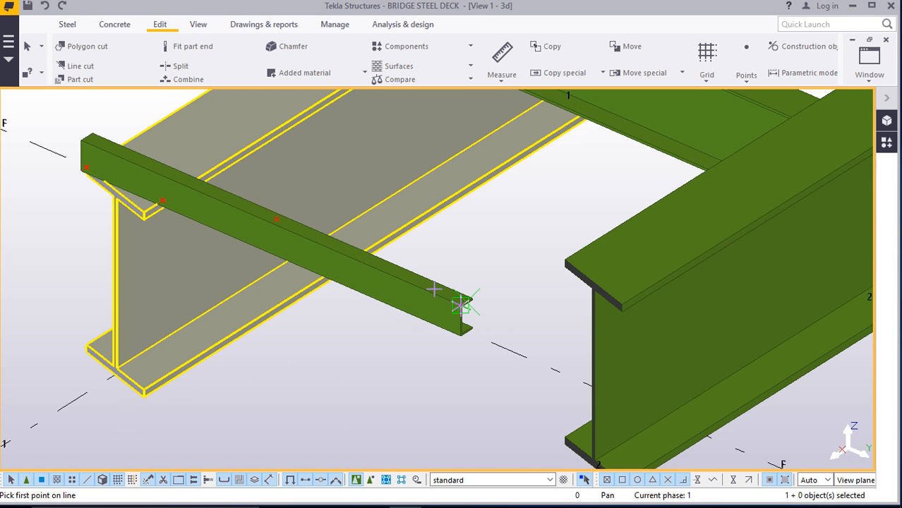
right_click(442, 240)
left_click(489, 246)
Try to copy the channel beam from its top flange midpoint to the point between girders 1 and 2 at gridline E
scroll(268, 224, "up", 3)
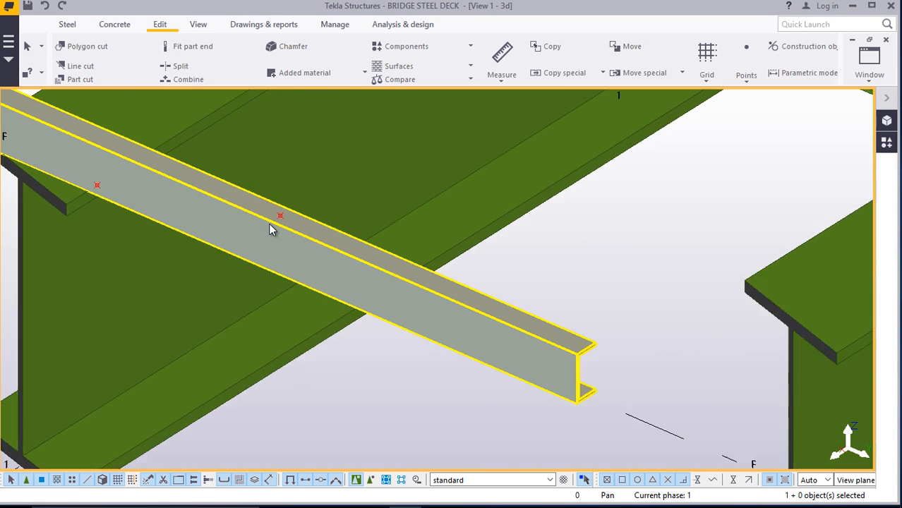
scroll(274, 222, "up", 1)
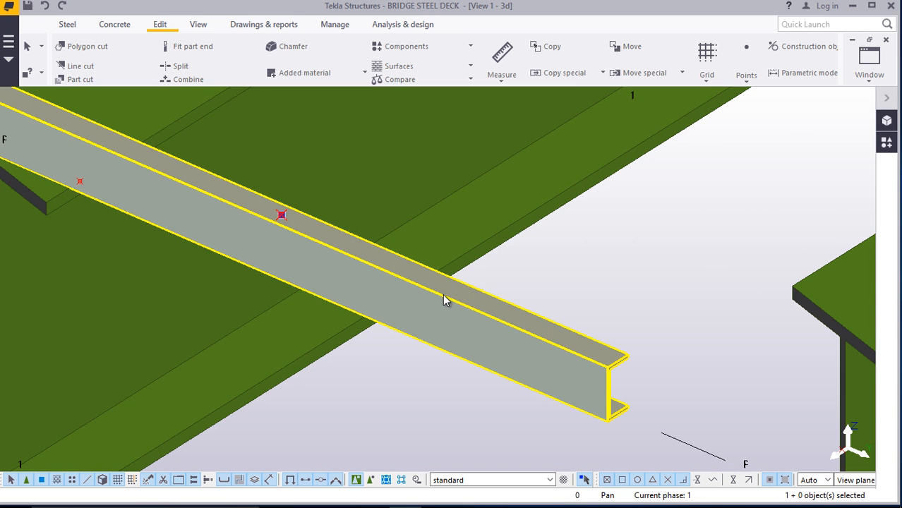
right_click(444, 301)
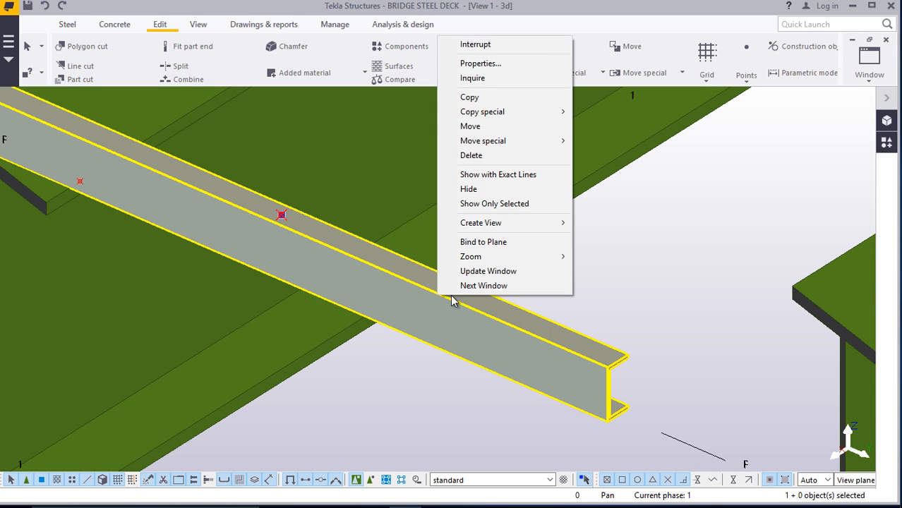
left_click(472, 98)
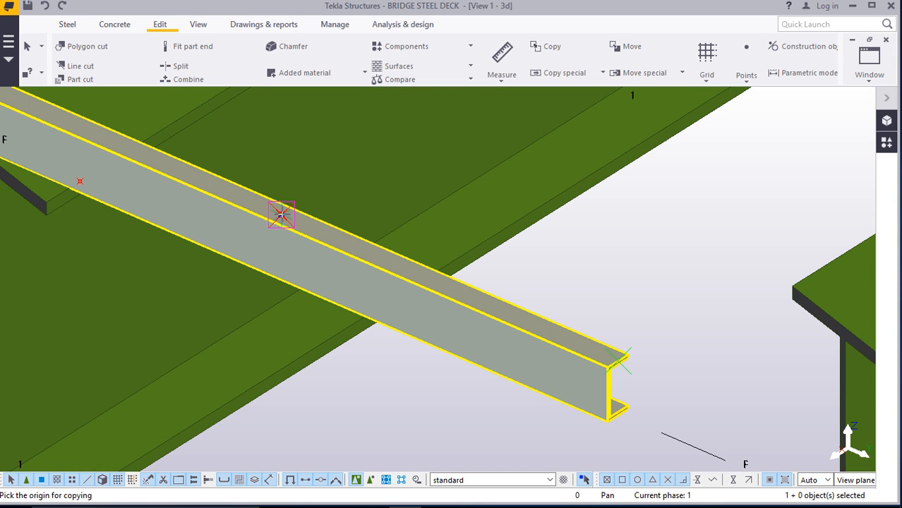
scroll(365, 339, "down", 8)
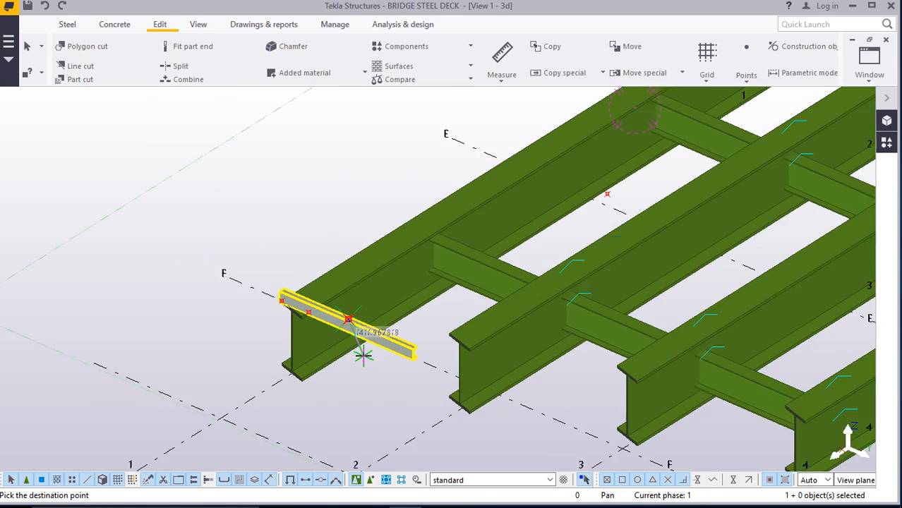
scroll(602, 225, "up", 10)
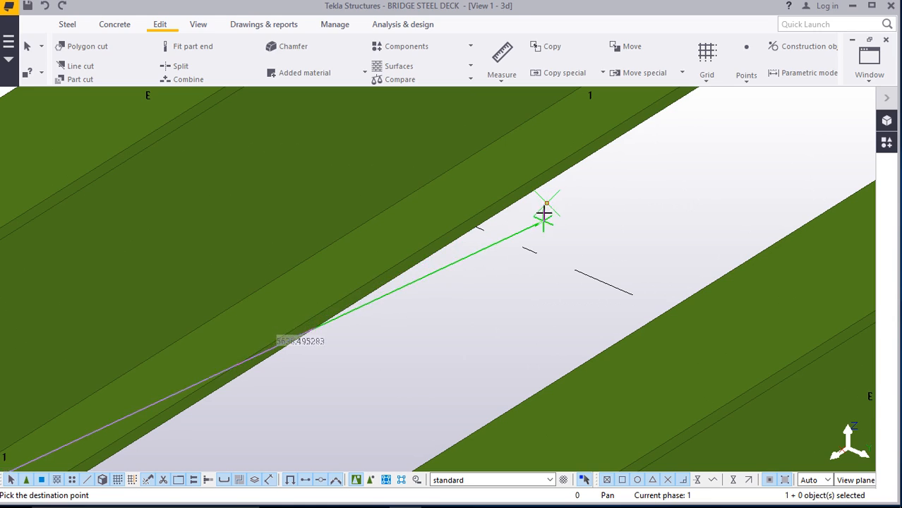
left_click(548, 203)
right_click(569, 200)
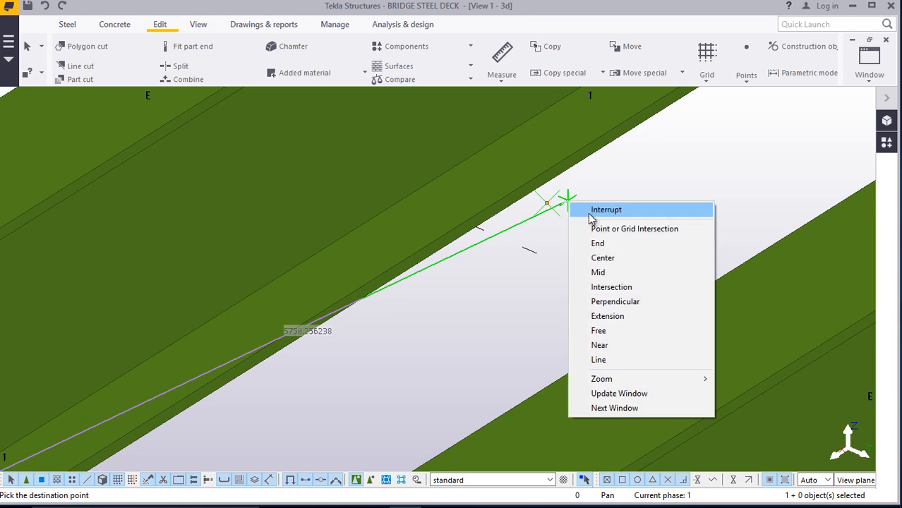
left_click(591, 213)
scroll(540, 272, "down", 2)
scroll(541, 282, "down", 8)
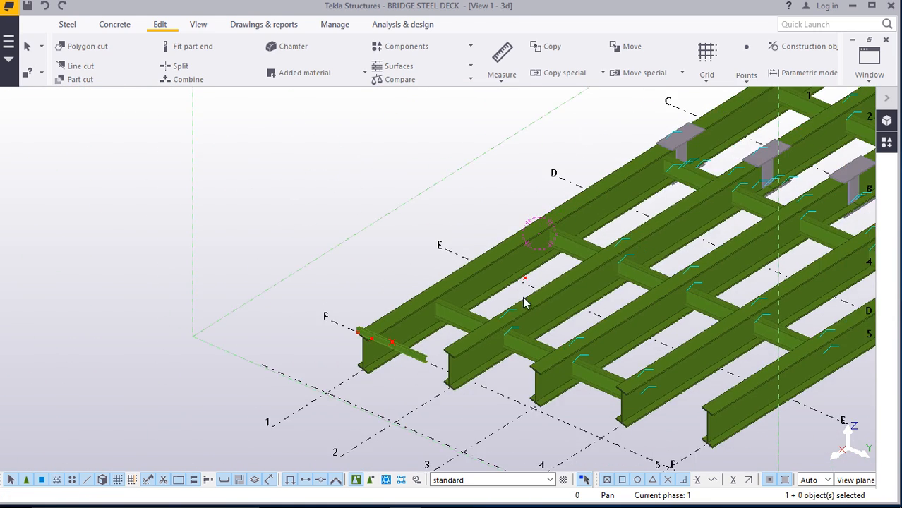
Copy the channel beam at gridline F from its top flange midpoint to the reference point between girders 1 and 2 at gridline E
scroll(379, 362, "up", 5)
left_click(394, 363)
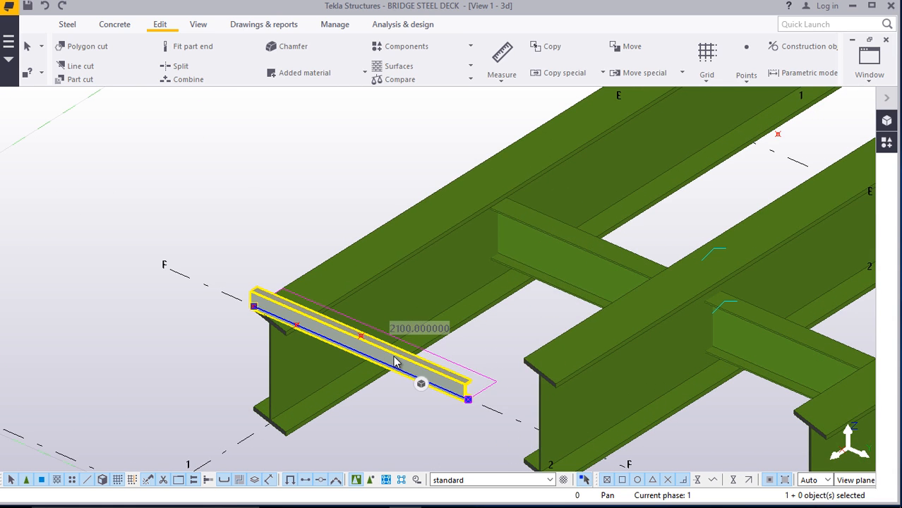
right_click(394, 362)
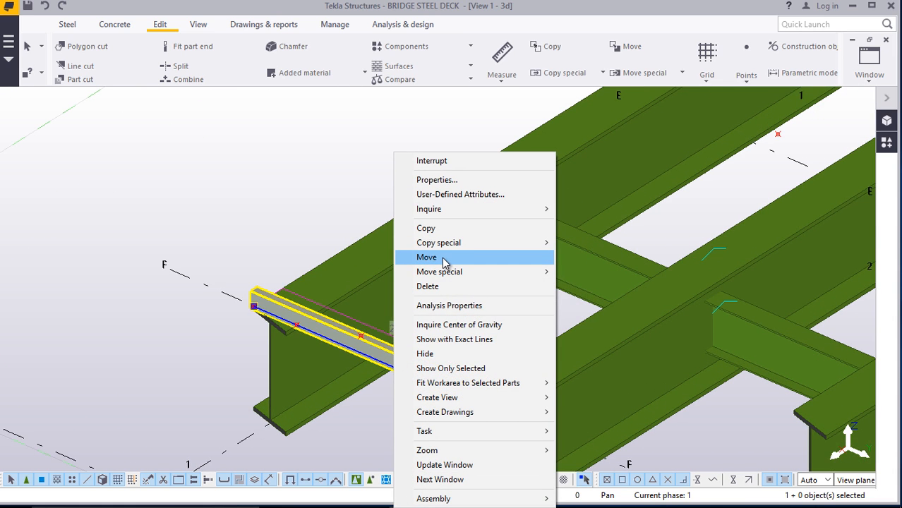
left_click(426, 228)
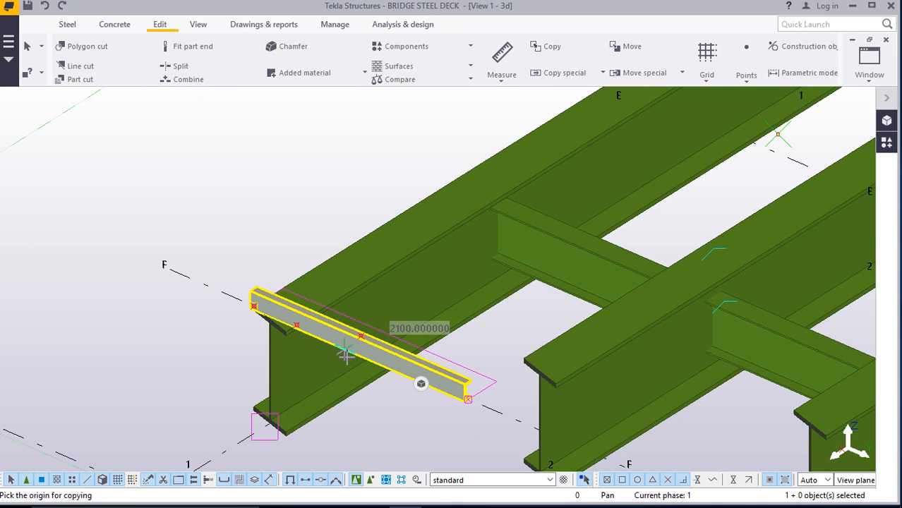
scroll(346, 349, "up", 3)
scroll(361, 330, "up", 5)
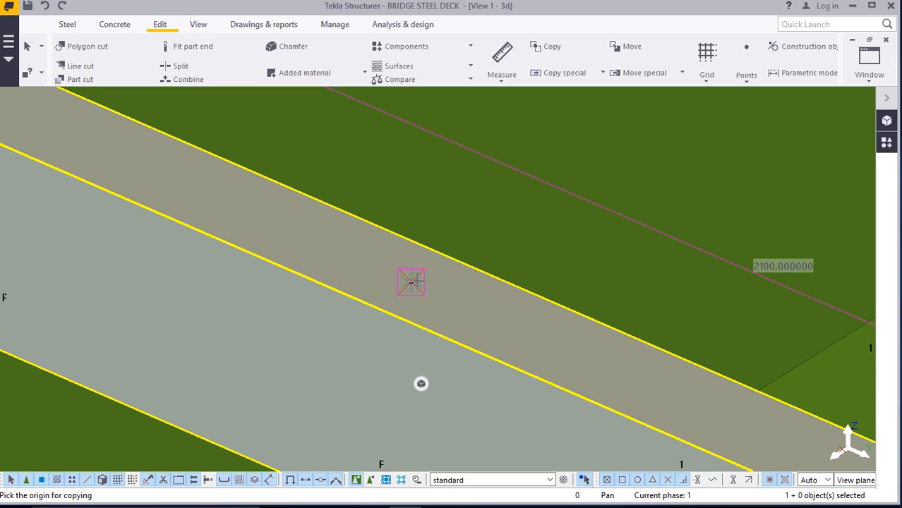
scroll(381, 346, "down", 8)
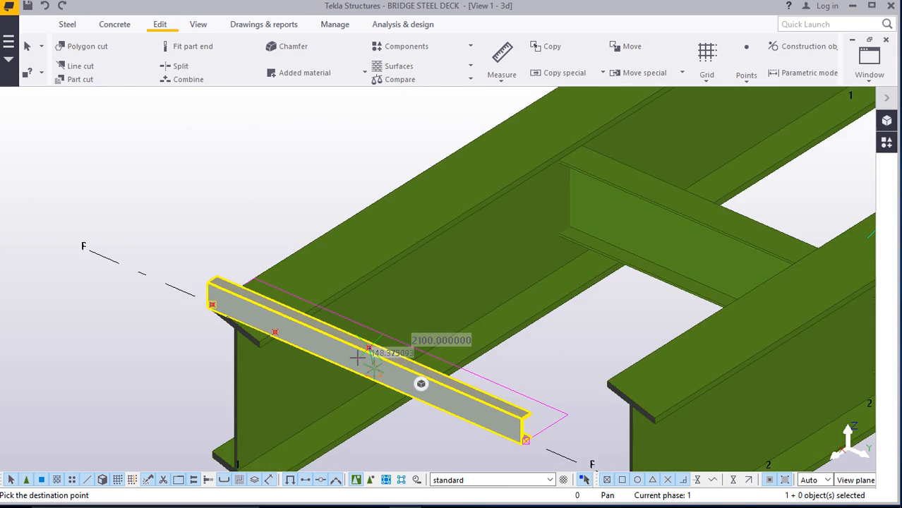
scroll(360, 355, "down", 4)
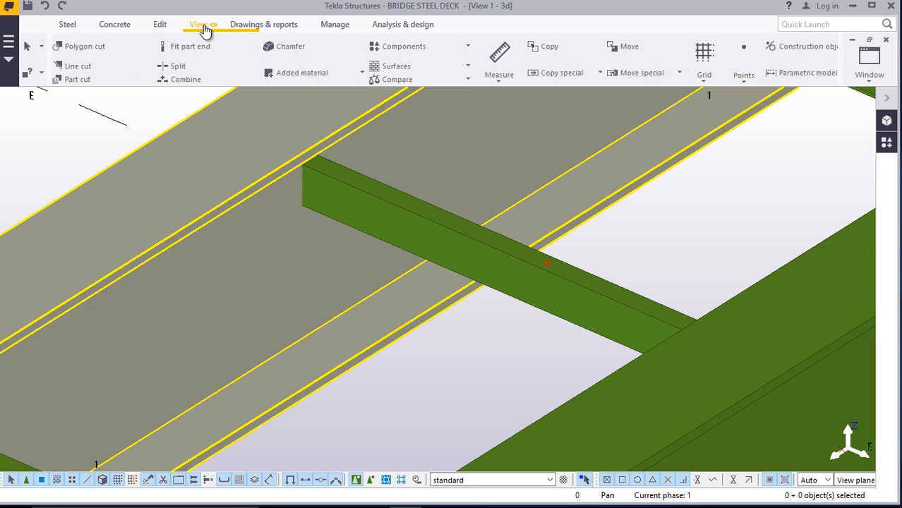
Move the copied channel beam at gridline E down by 200 mm, from its top edge towards its bottom edge
left_click(199, 26)
left_click(506, 69)
left_click(498, 111)
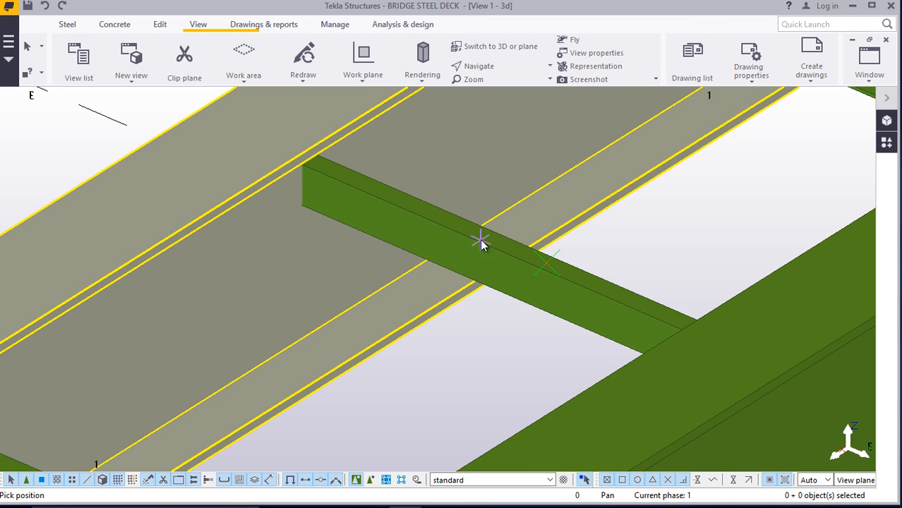
mouse_move(482, 245)
middle_mouse_down("ctrl")
mouse_move(467, 190)
mouse_move(379, 211)
mouse_move(477, 213)
mouse_move(481, 243)
mouse_move(461, 227)
mouse_move(333, 221)
mouse_move(495, 220)
mouse_move(552, 267)
mouse_move(489, 260)
mouse_move(484, 253)
mouse_move(681, 270)
middle_mouse_up("ctrl")
right_click(687, 238)
left_click(709, 251)
left_click(532, 297)
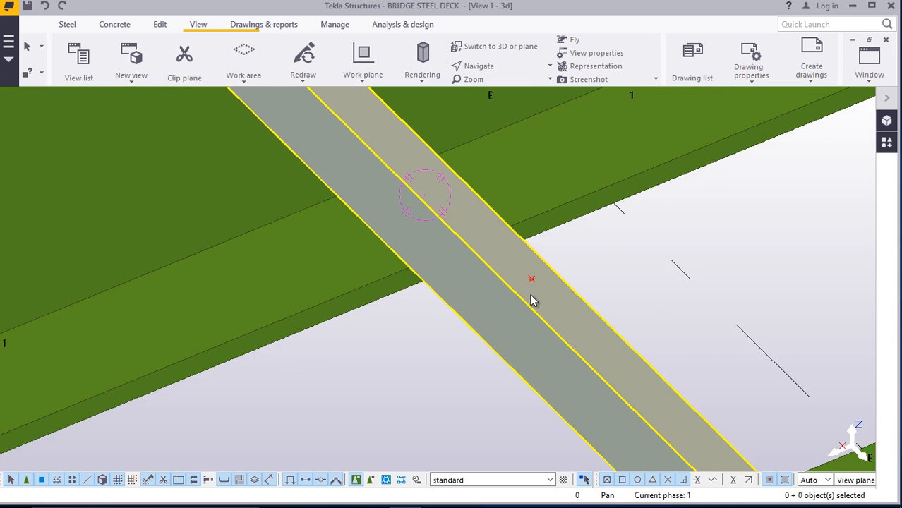
right_click(526, 297)
left_click(554, 256)
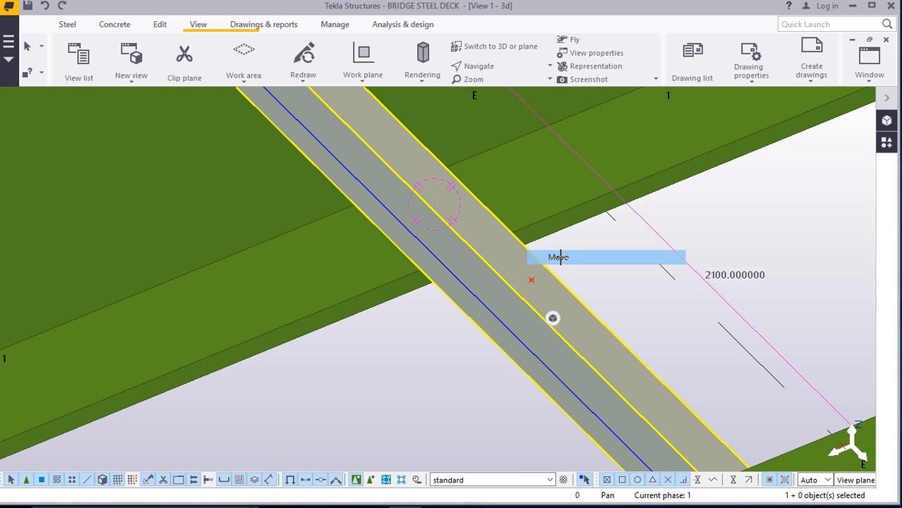
scroll(511, 298, "up", 2)
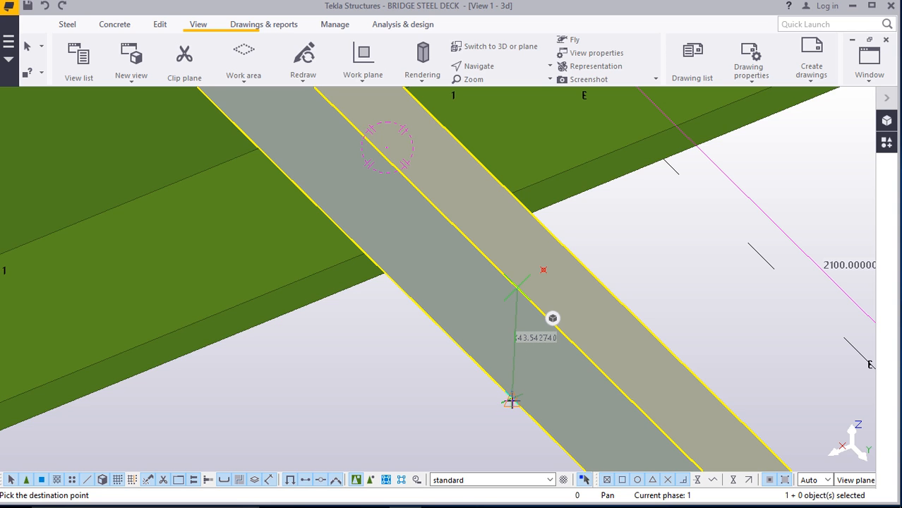
type("200")
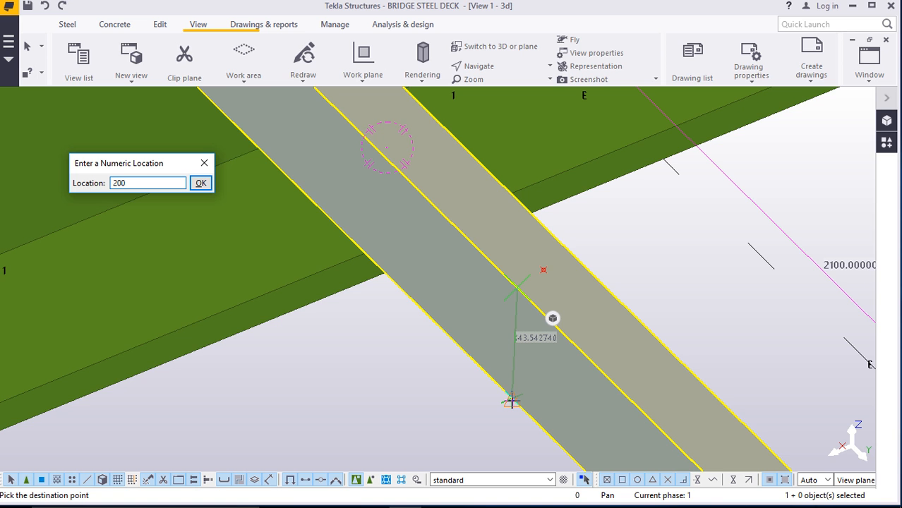
key("Return")
Lower the channel beam between girders 1 and 2 by another 200 mm in the same direction
middle_click_drag(512, 398, 631, 394, "ctrl")
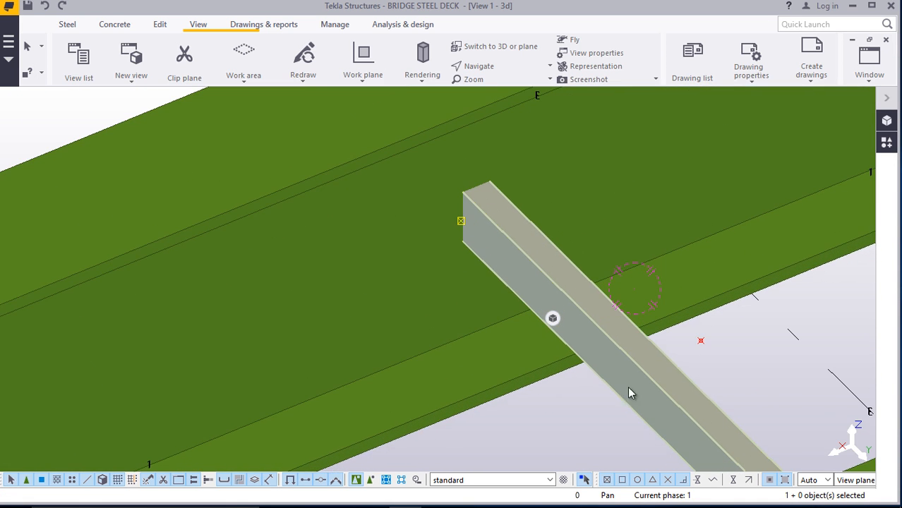
right_click(639, 381)
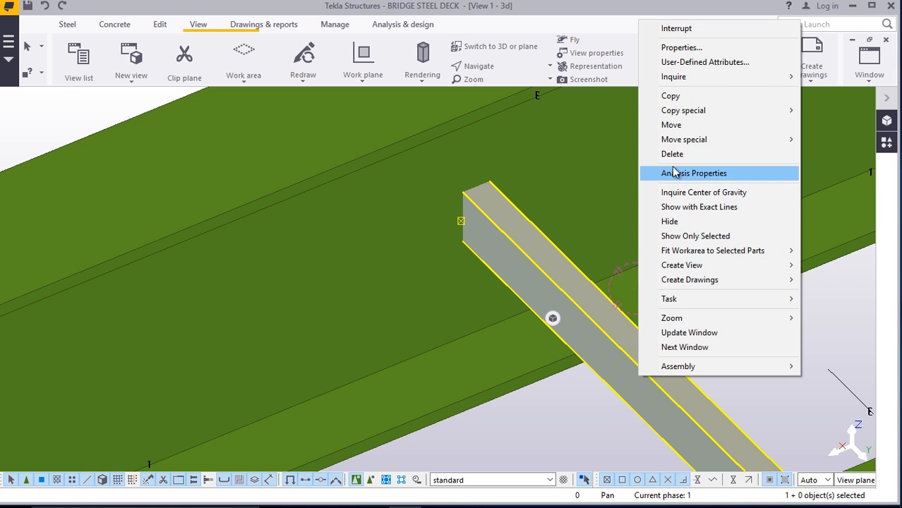
left_click(668, 125)
middle_click_drag(673, 403, 691, 408, "ctrl")
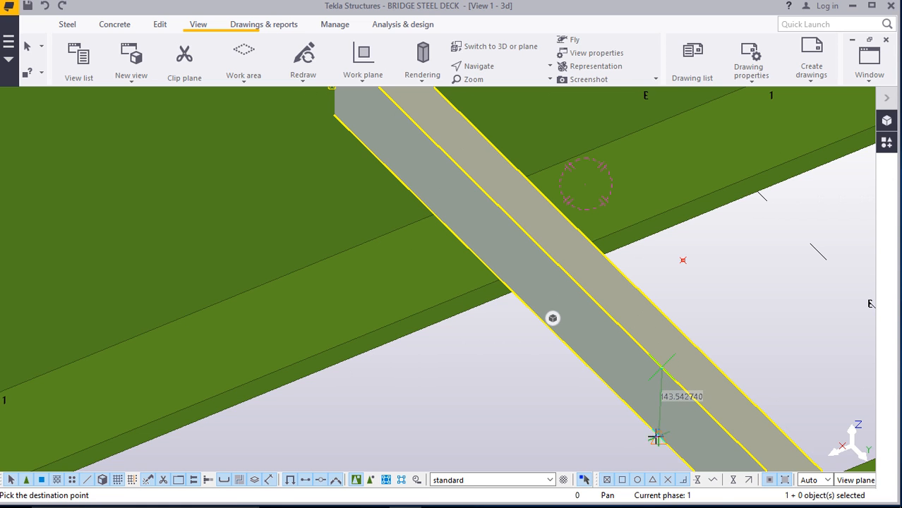
middle_click_drag(656, 443, 658, 435, "ctrl")
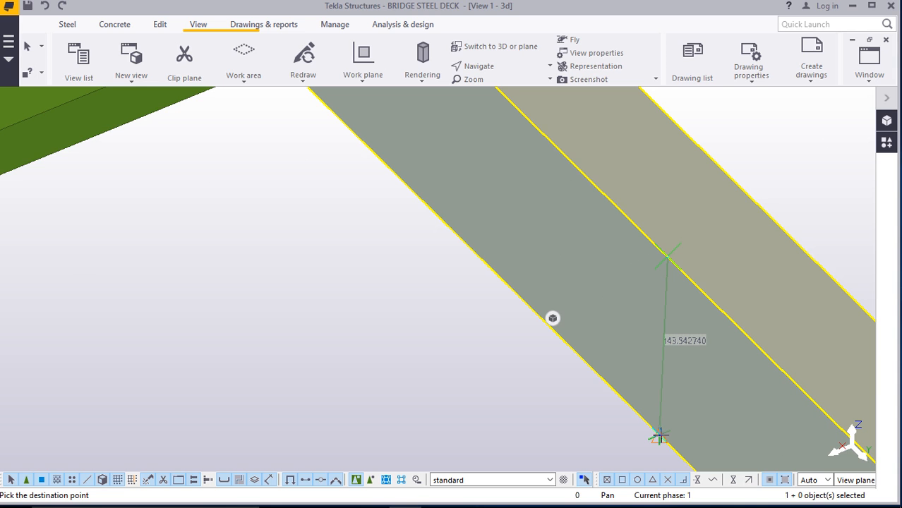
type("200")
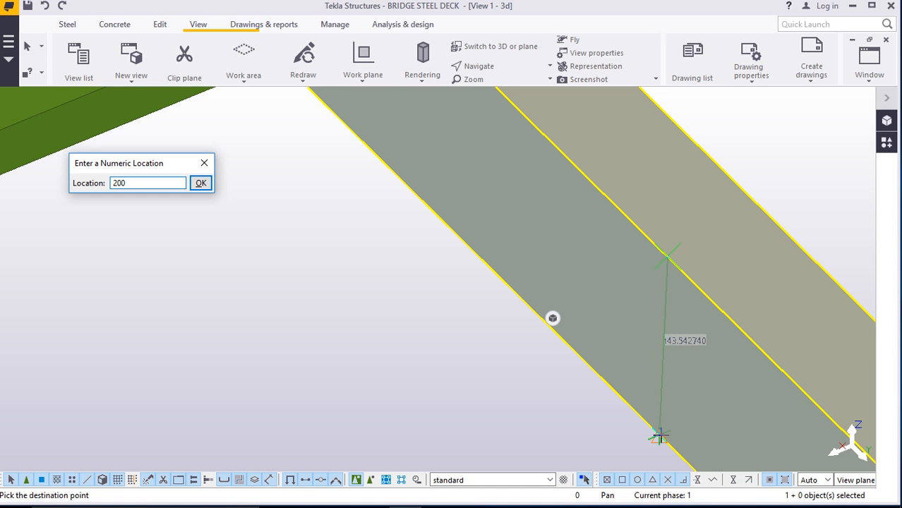
key("Return")
Move the lowered channel beam at gridline E further down, using a point on its top front edge as origin
middle_click_drag(660, 435, 621, 376, "ctrl")
scroll(496, 351, "down", 1)
right_click(619, 373)
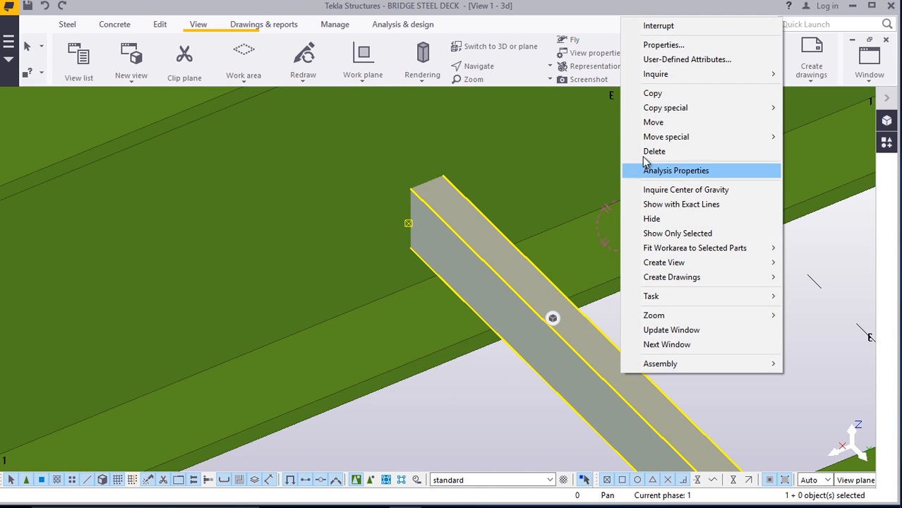
left_click(649, 125)
scroll(553, 192, "down", 3)
scroll(619, 339, "up", 2)
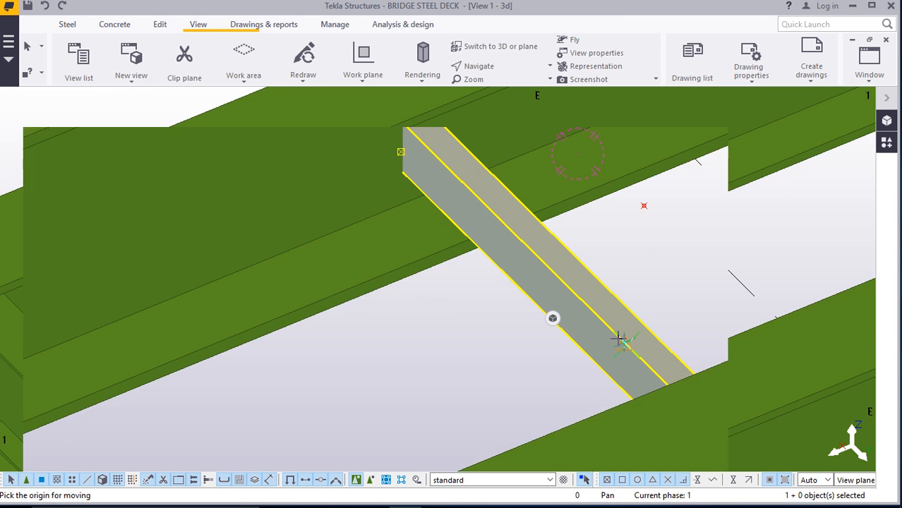
scroll(619, 340, "up", 4)
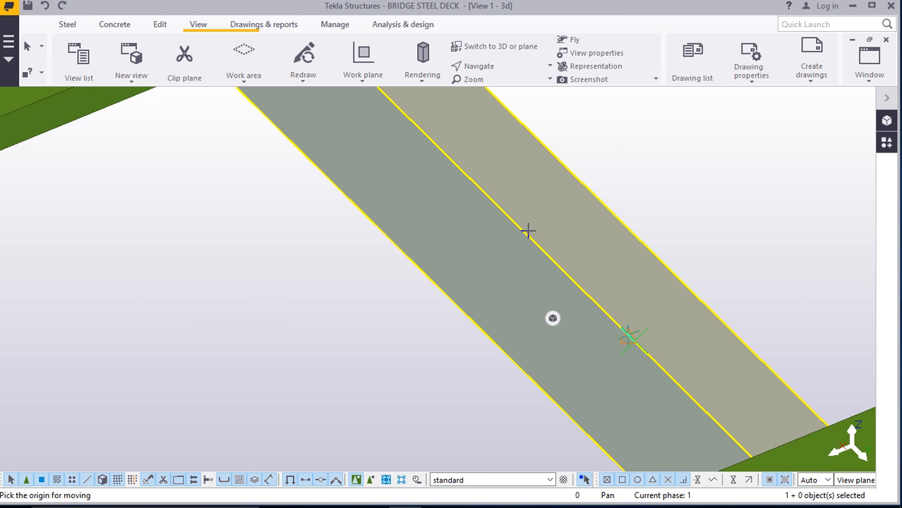
left_click(634, 344)
scroll(563, 331, "down", 3)
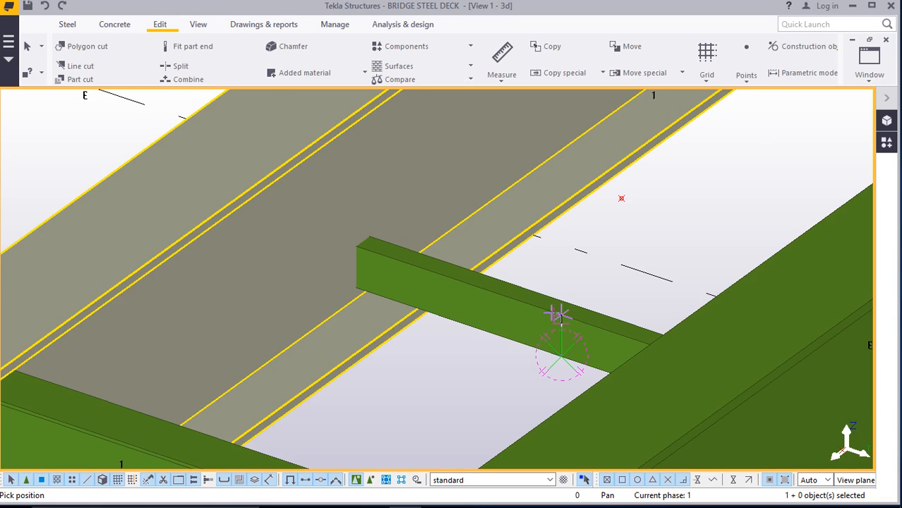
Copy the lowered channel beam 700 mm vertically upward, from its bottom edge near girder 1 towards the top edge
scroll(558, 316, "down", 3)
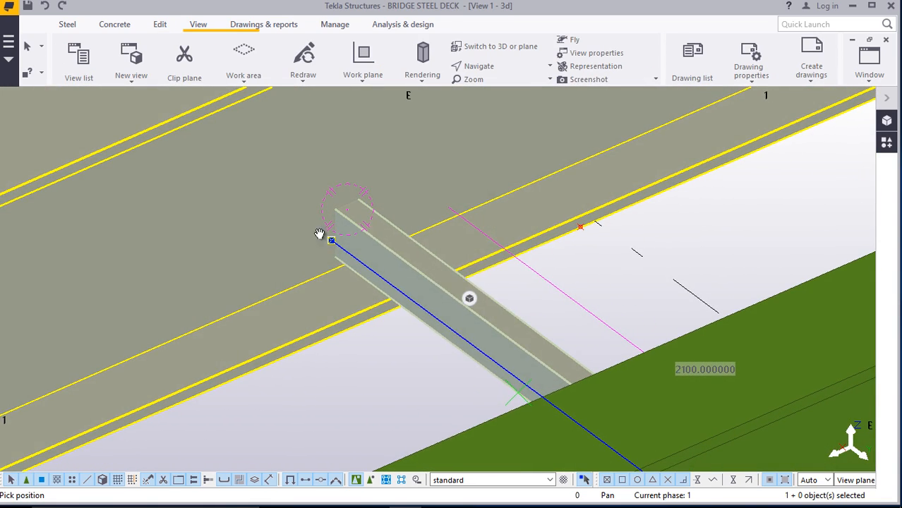
right_click(429, 243)
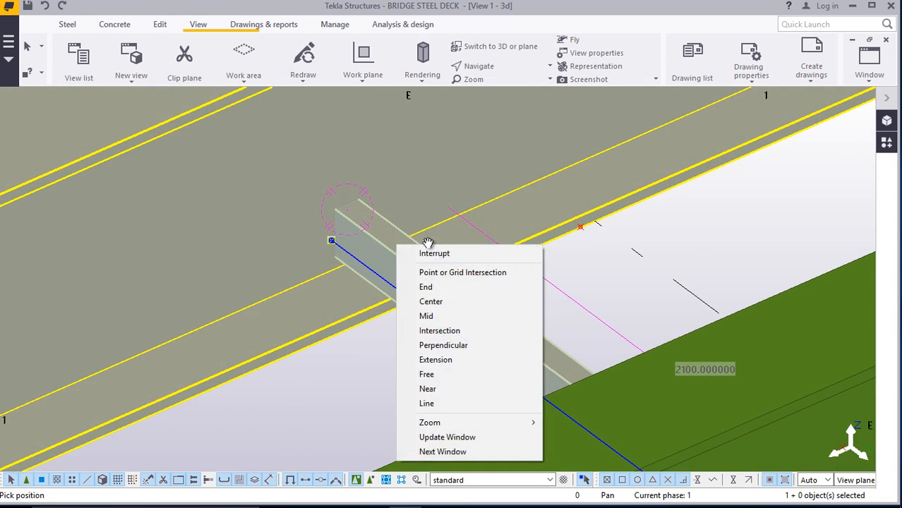
left_click(434, 253)
scroll(358, 227, "up", 6)
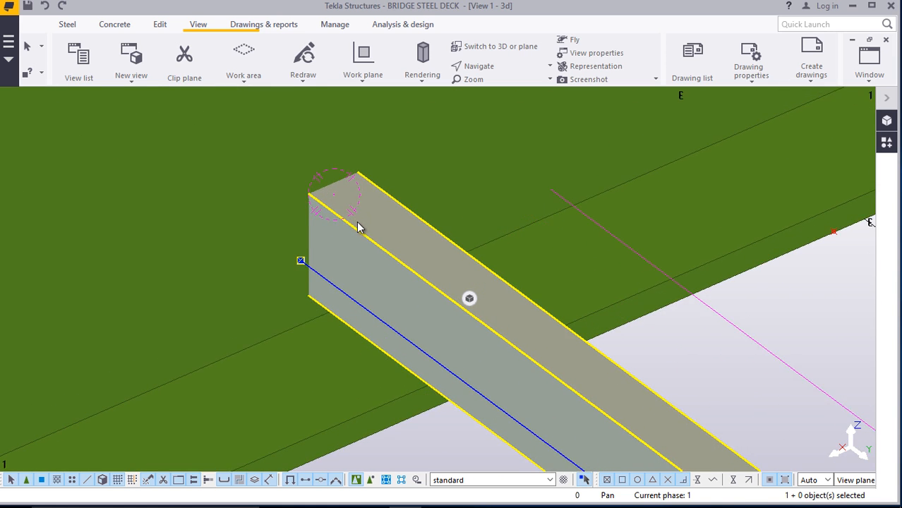
scroll(357, 228, "down", 3)
right_click(372, 227)
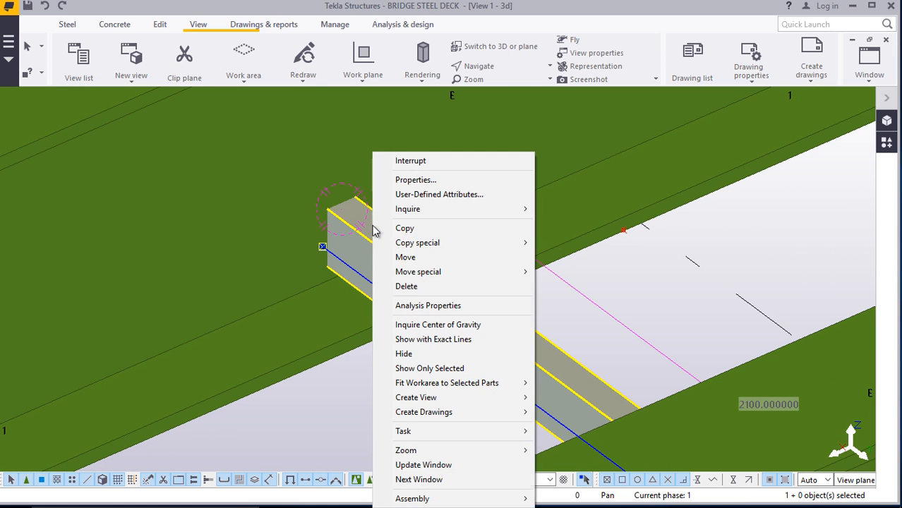
mouse_move(423, 248)
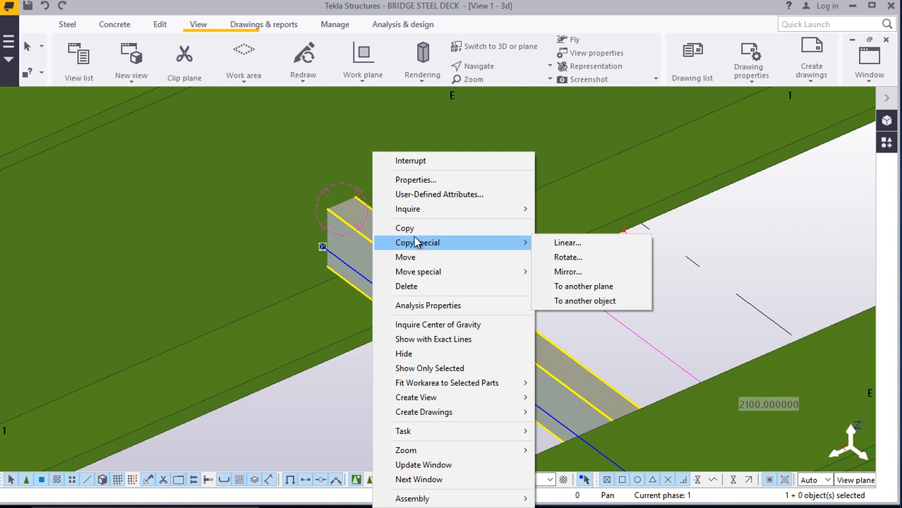
left_click(399, 229)
scroll(501, 392, "up", 3)
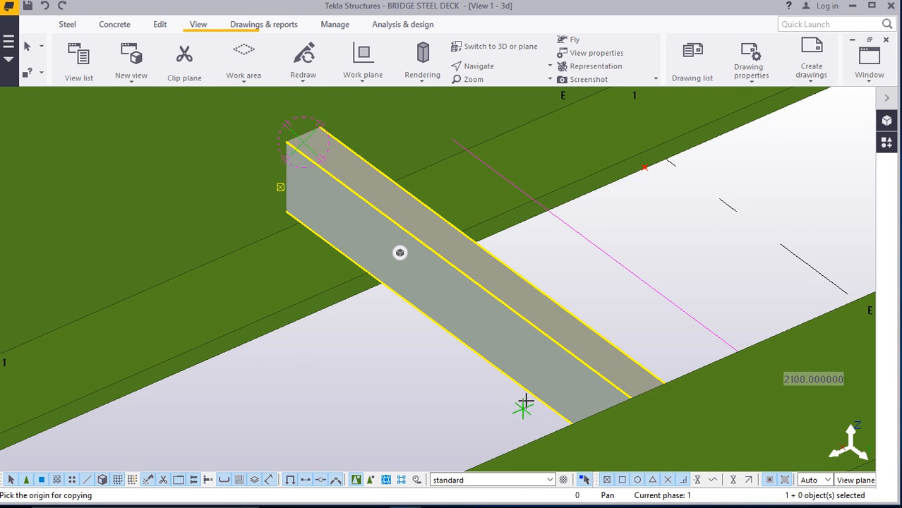
scroll(526, 401, "up", 2)
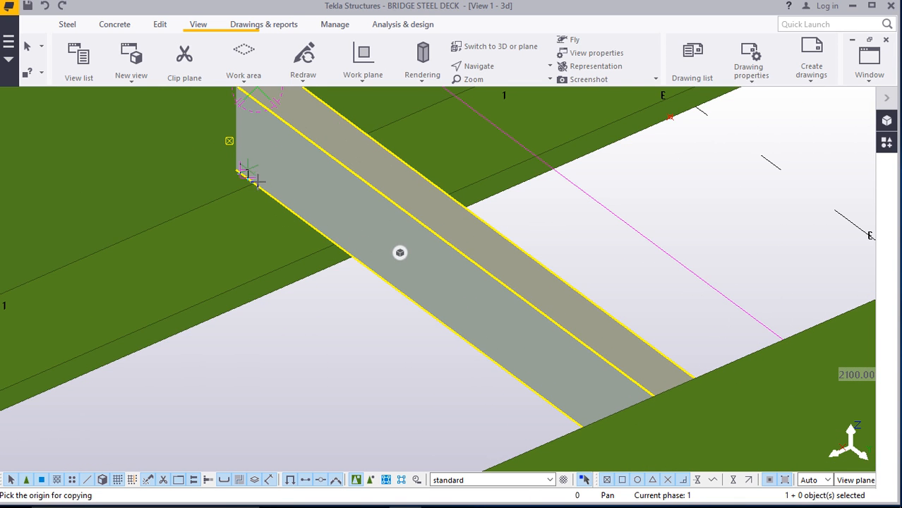
scroll(245, 179, "up", 2)
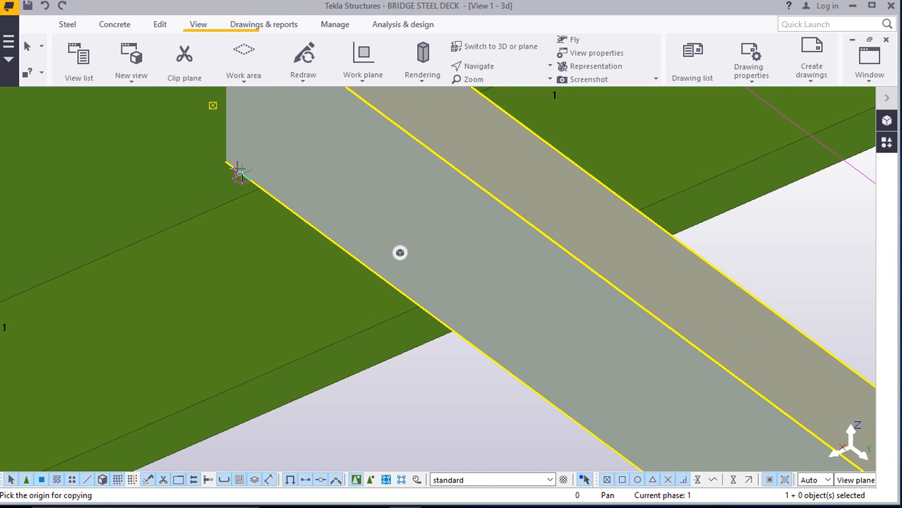
scroll(240, 177, "up", 3)
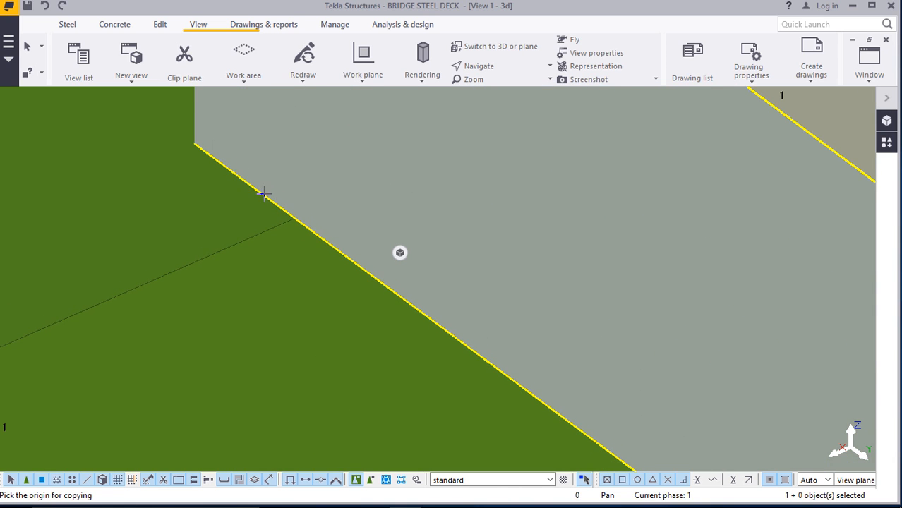
left_click(240, 178)
scroll(296, 288, "down", 5)
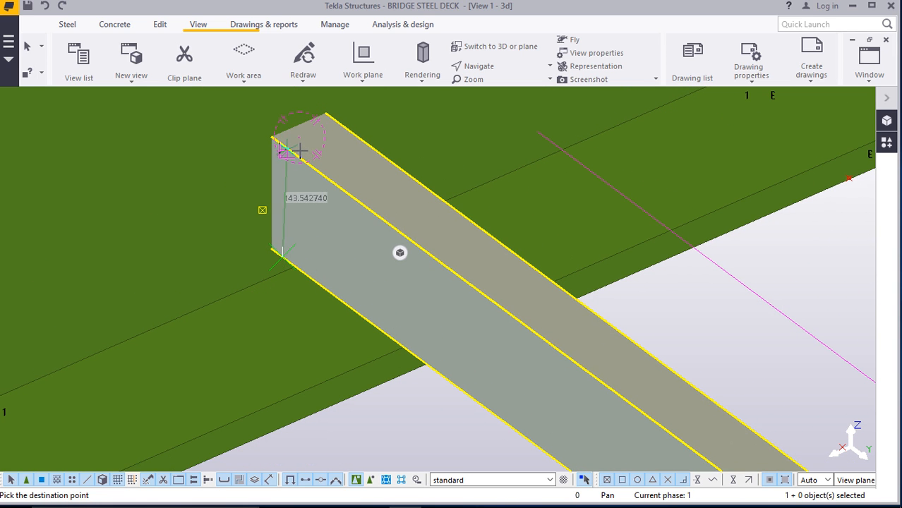
scroll(281, 145, "up", 2)
scroll(281, 145, "up", 1)
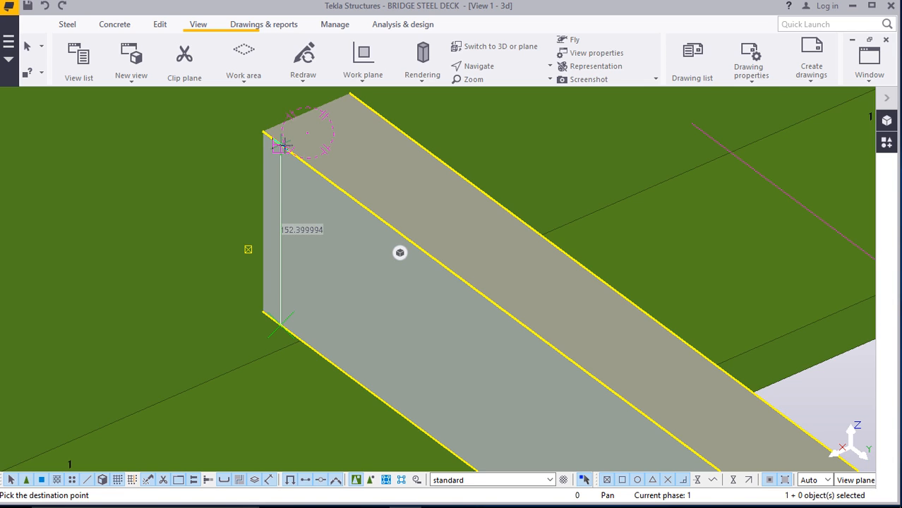
type("700")
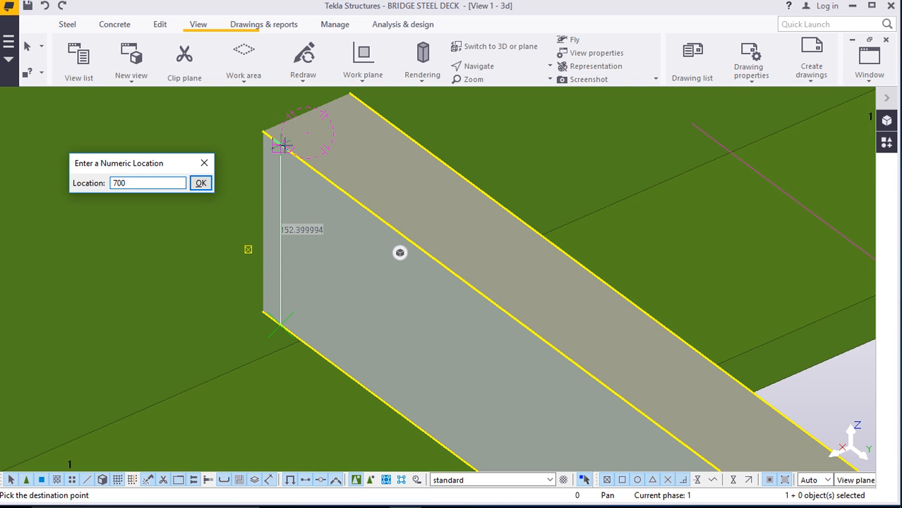
key("Return")
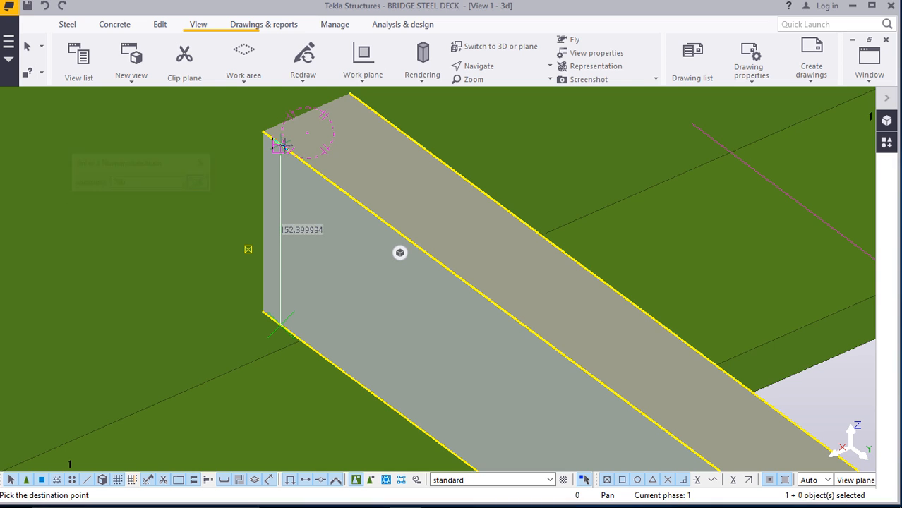
scroll(334, 233, "down", 6)
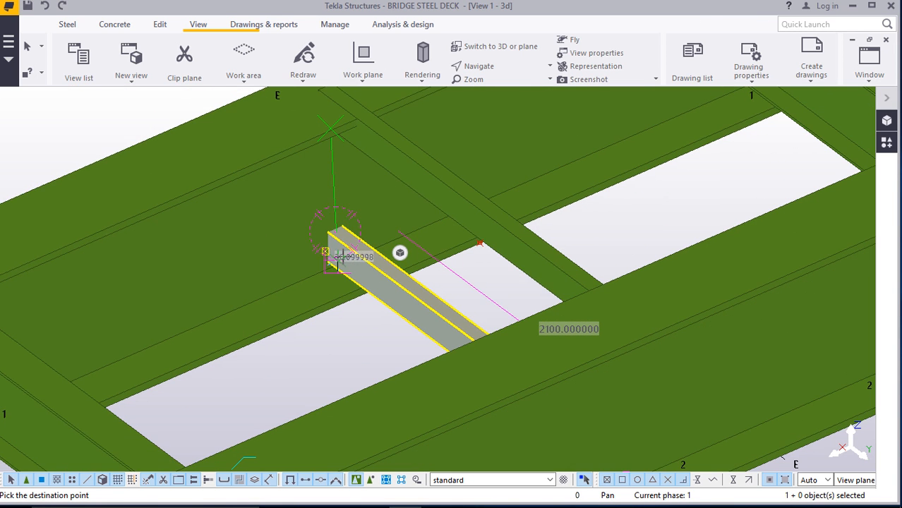
right_click(473, 141)
left_click(498, 146)
scroll(400, 110, "up", 5)
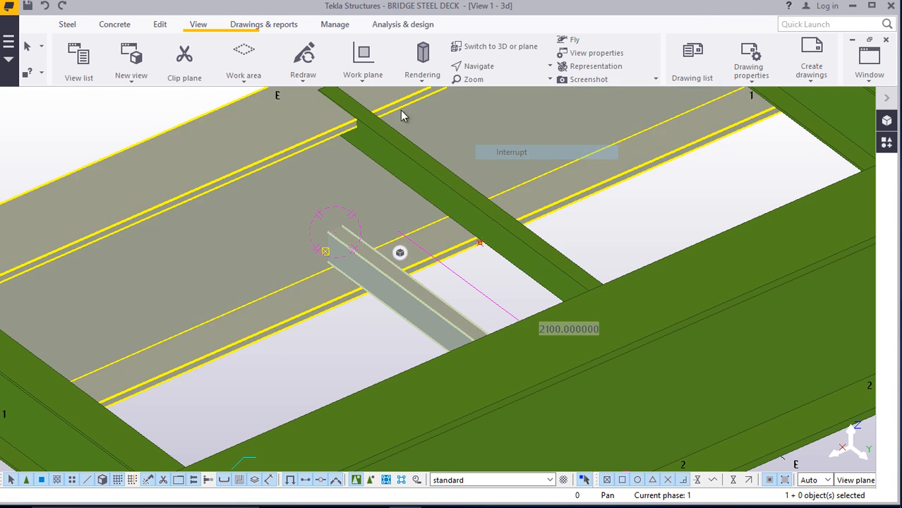
scroll(352, 115, "up", 3)
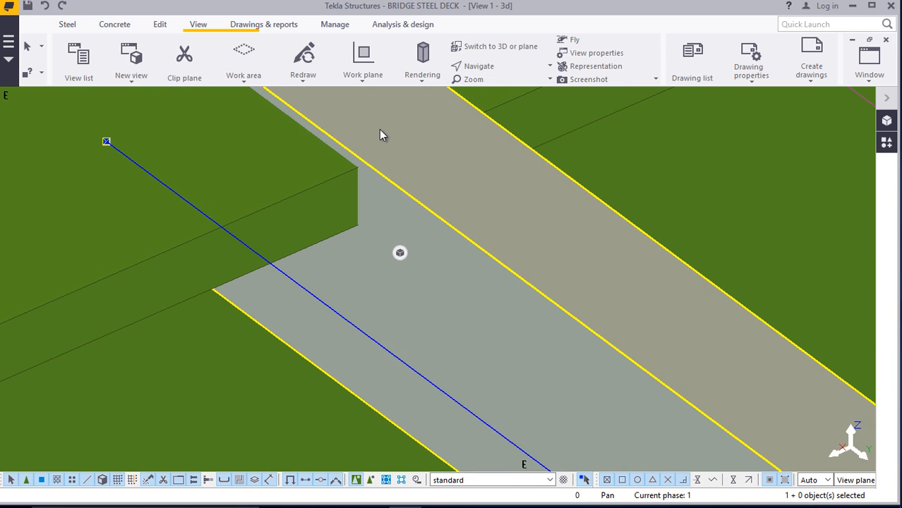
right_click(379, 129)
left_click(413, 234)
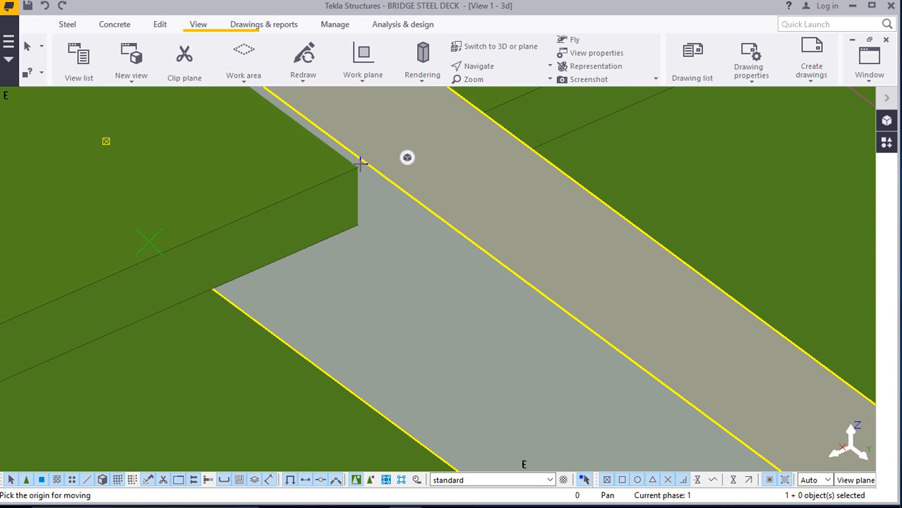
scroll(360, 161, "up", 1)
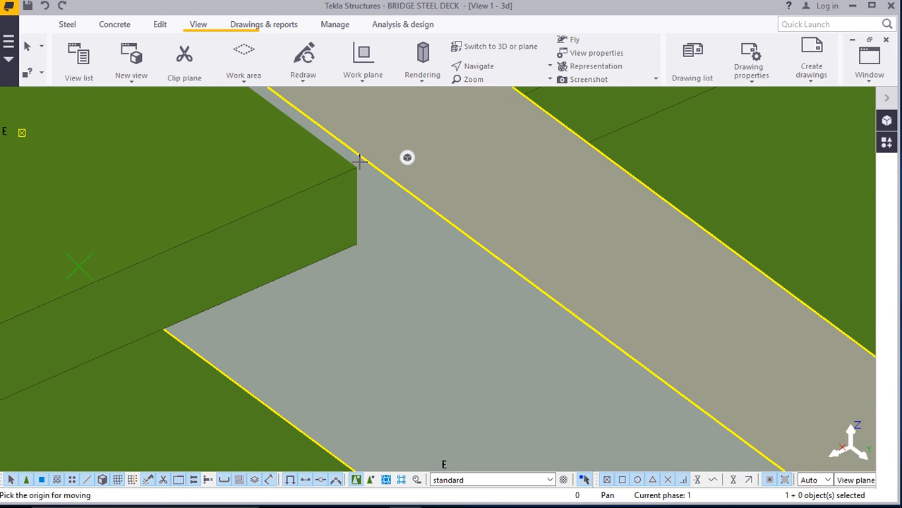
Place a point at any position by the upper channel beam's end, near the corner of girder 1's top flange
left_click(161, 25)
left_click(747, 84)
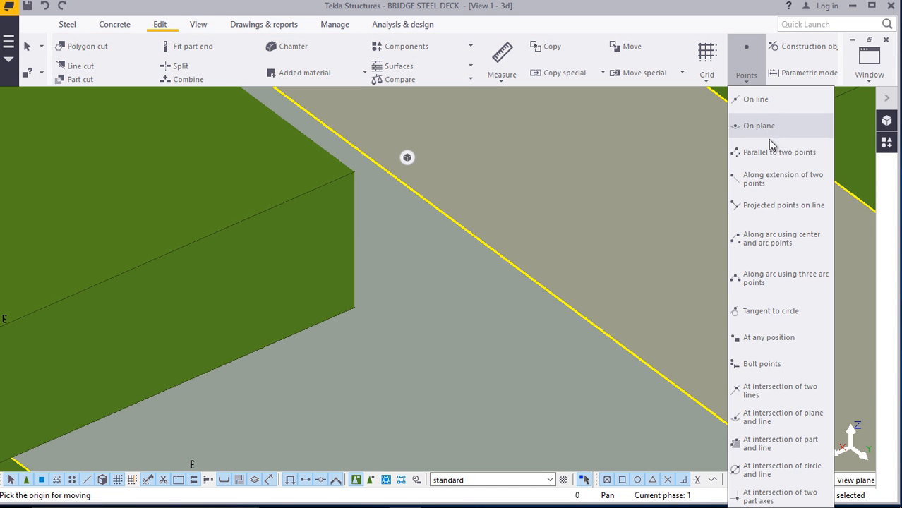
left_click(772, 339)
scroll(356, 172, "up", 2)
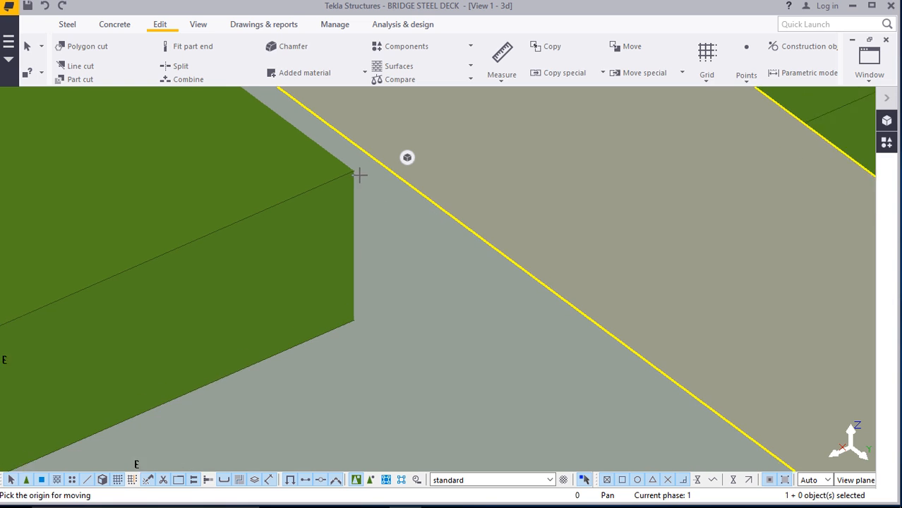
left_click(349, 169)
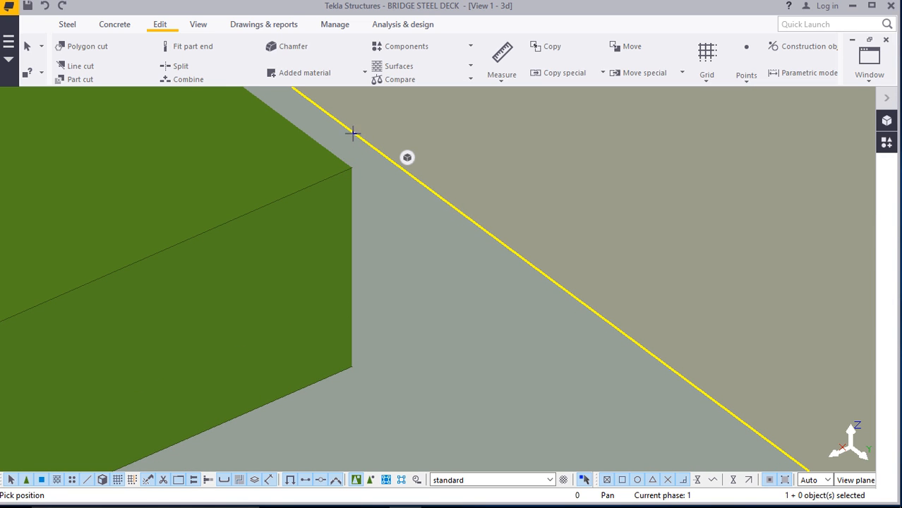
scroll(374, 206, "down", 5)
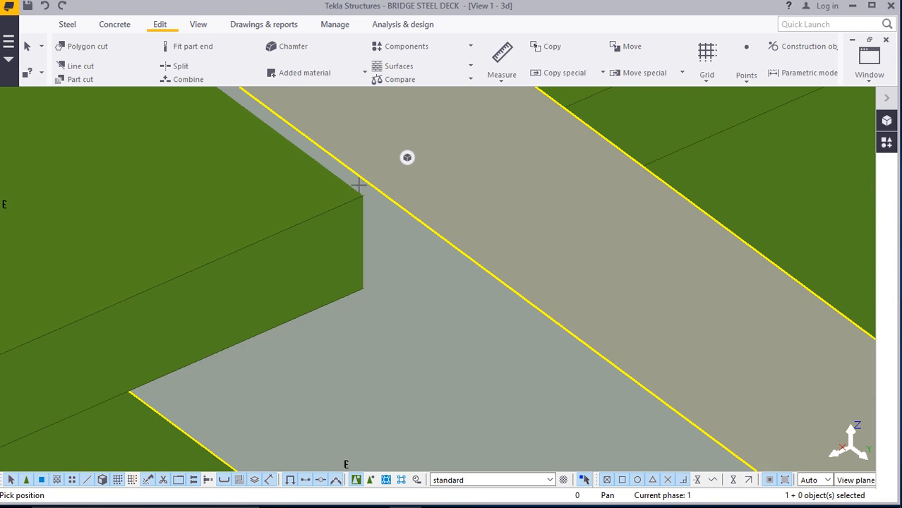
scroll(398, 261, "down", 1)
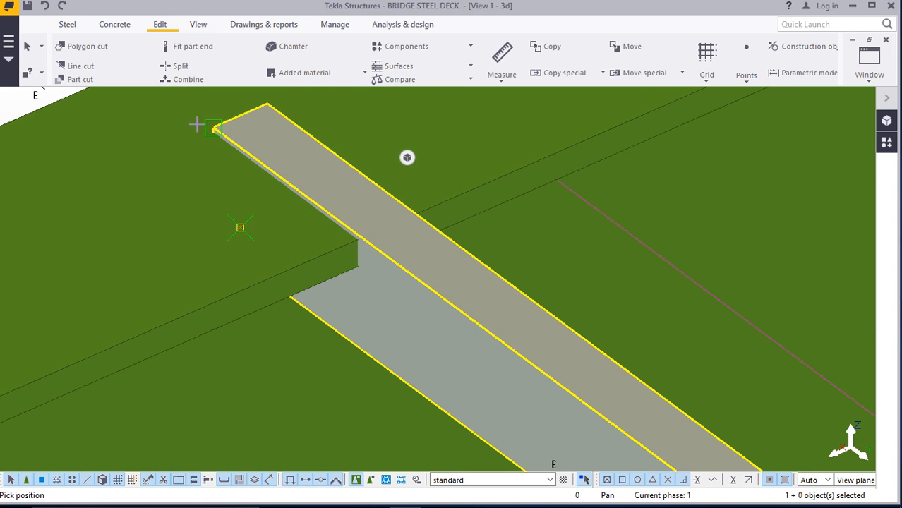
scroll(225, 135, "up", 2)
right_click(232, 137)
left_click(282, 154)
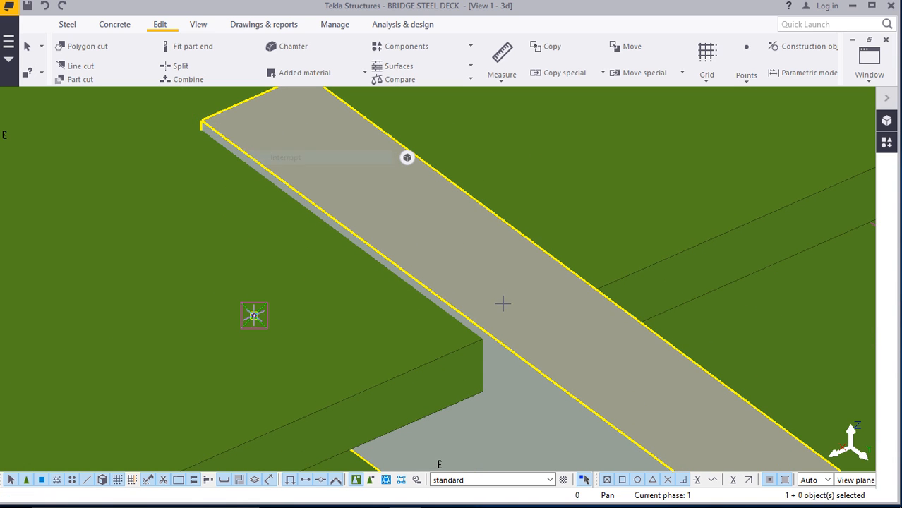
right_click(475, 277)
left_click(489, 280)
right_click(492, 285)
left_click(746, 78)
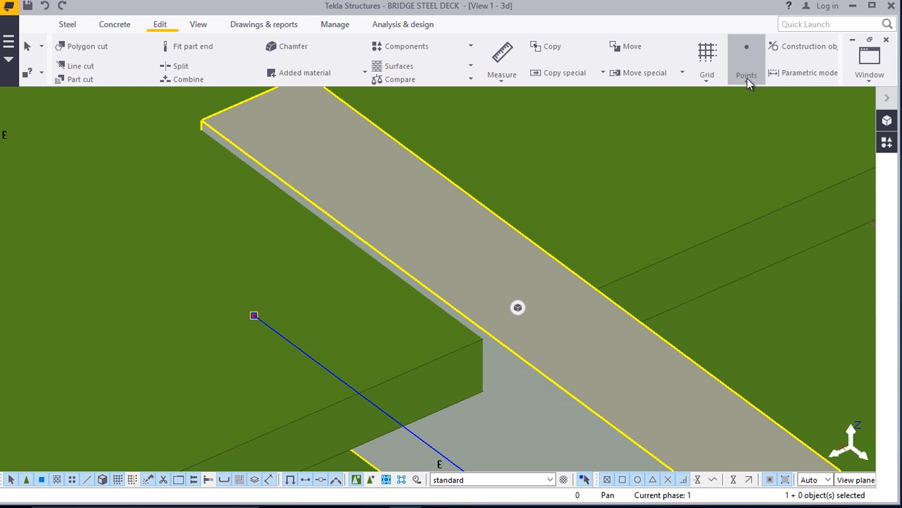
left_click(745, 78)
left_click(747, 337)
scroll(484, 337, "down", 2)
scroll(483, 375, "up", 1)
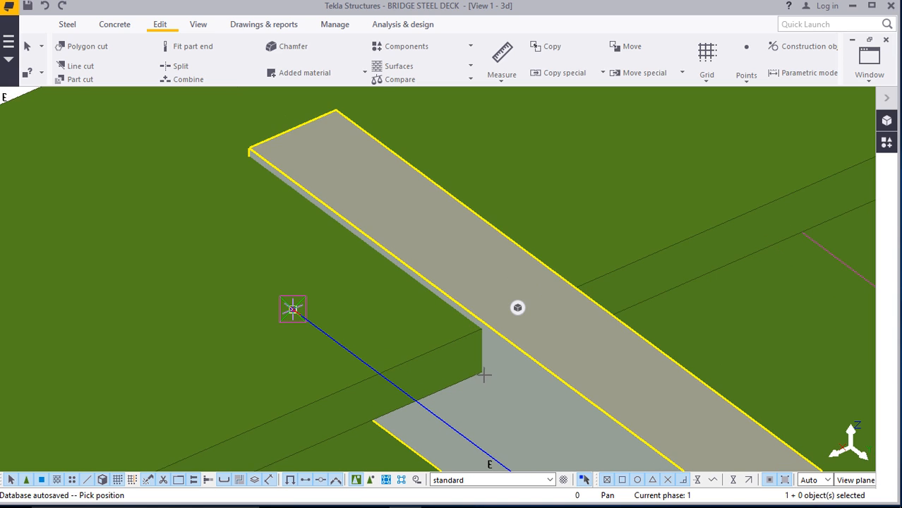
scroll(450, 298, "down", 3)
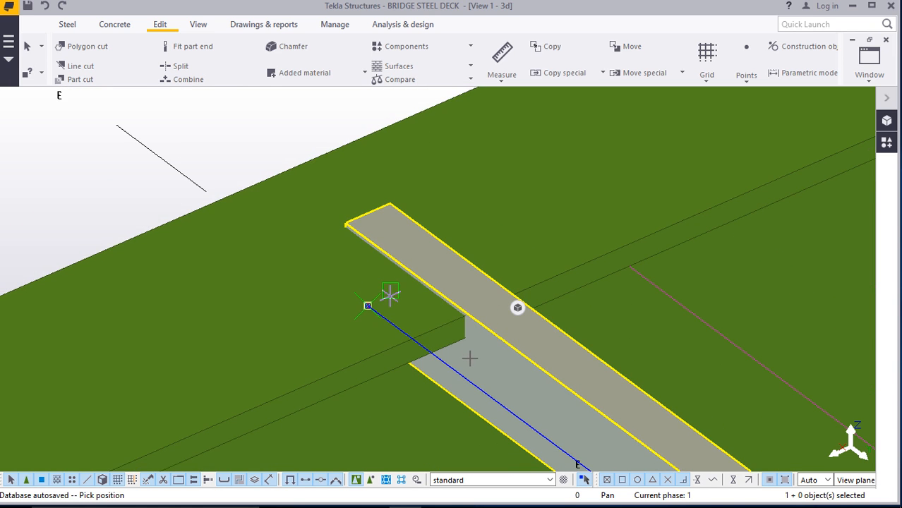
scroll(520, 384, "up", 1)
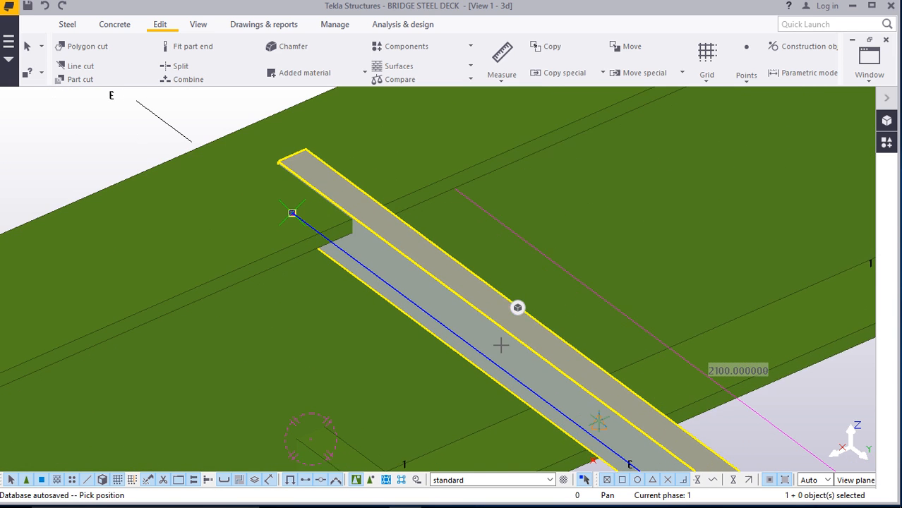
right_click(498, 344)
left_click(548, 136)
Move the upper channel beam at gridline E down by 50 mm, from its top edge towards its bottom edge
scroll(346, 214, "down", 2)
scroll(346, 213, "down", 1)
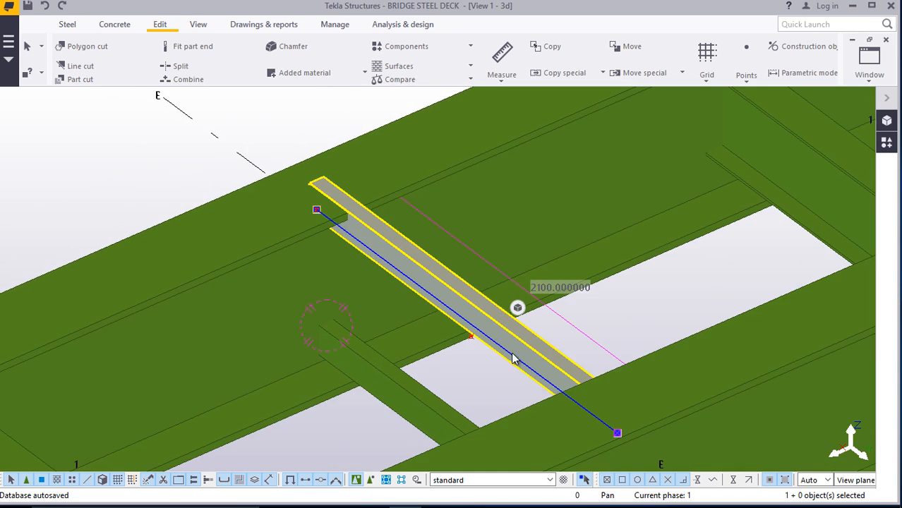
scroll(558, 374, "up", 2)
scroll(584, 399, "up", 1)
scroll(495, 346, "down", 1)
scroll(479, 340, "down", 1)
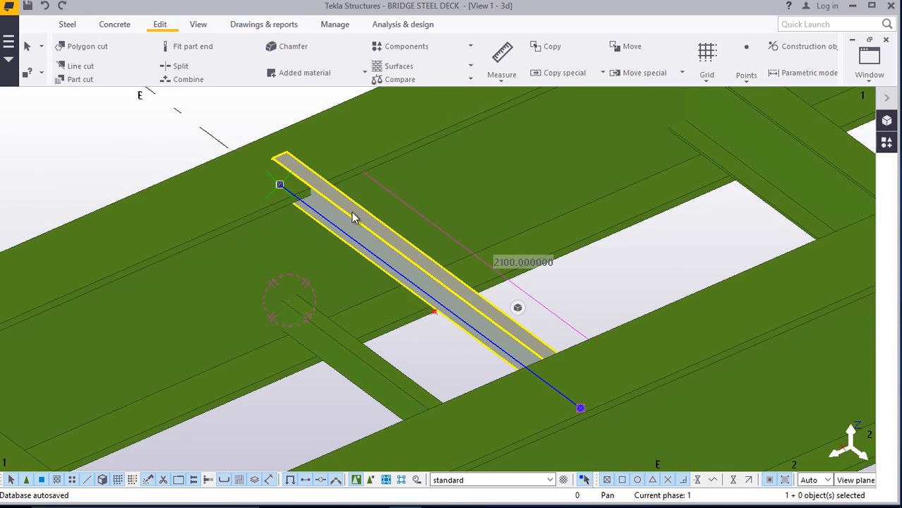
scroll(353, 219, "up", 1)
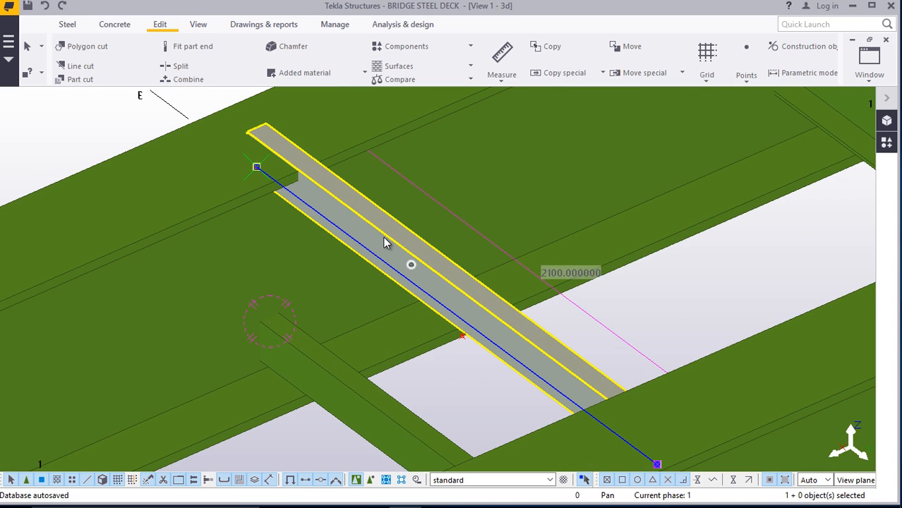
right_click(385, 240)
left_click(426, 259)
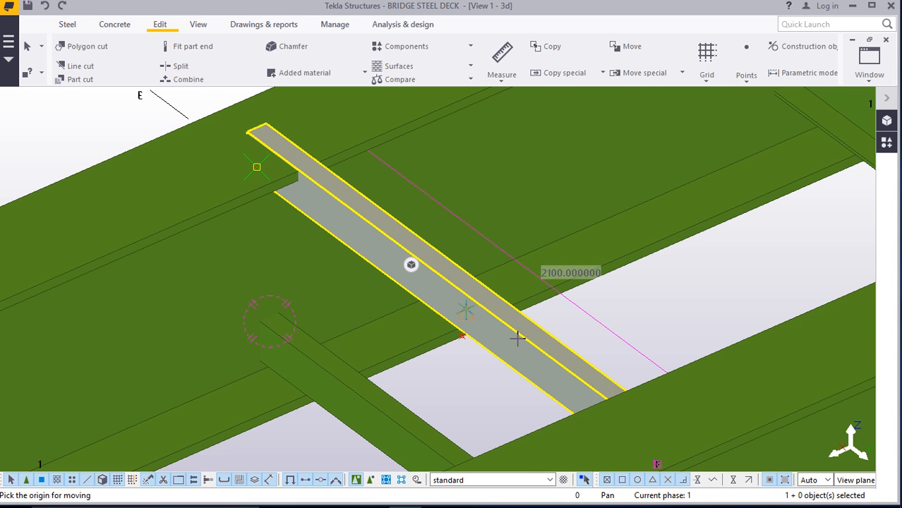
scroll(465, 298, "up", 2)
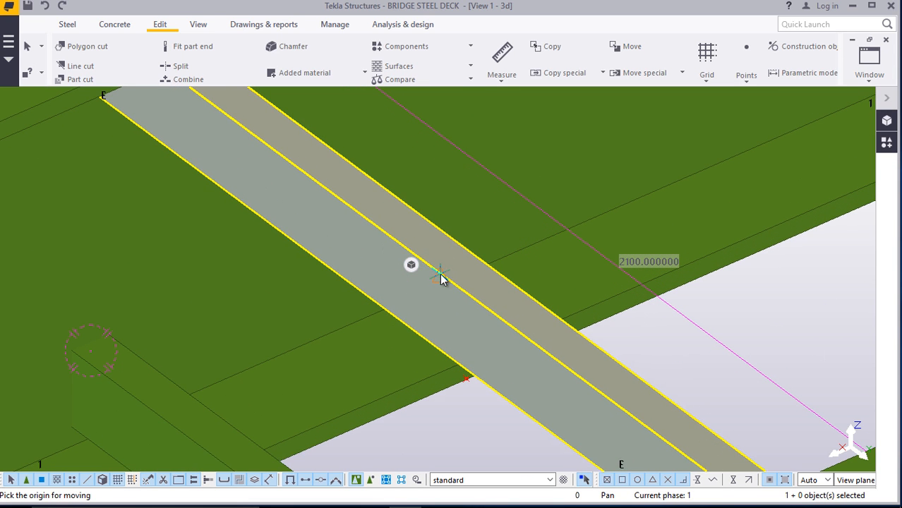
scroll(436, 348, "up", 3)
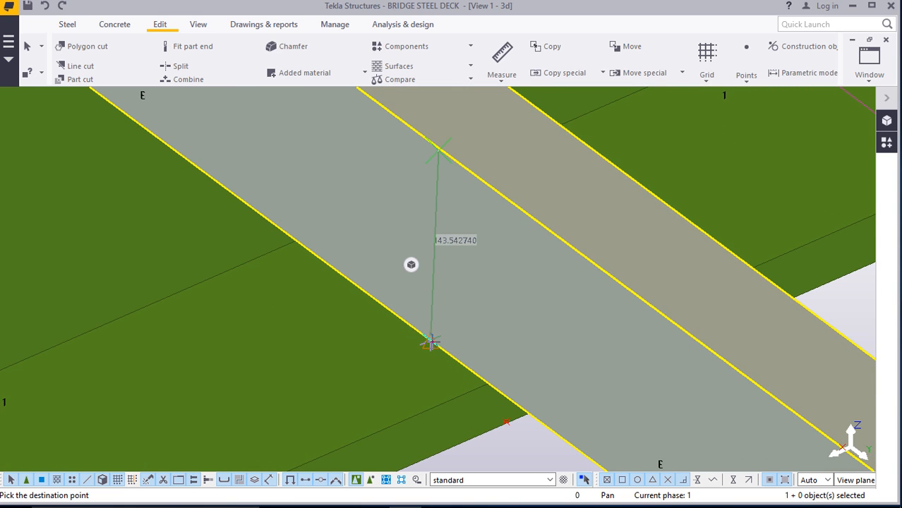
scroll(431, 344, "up", 2)
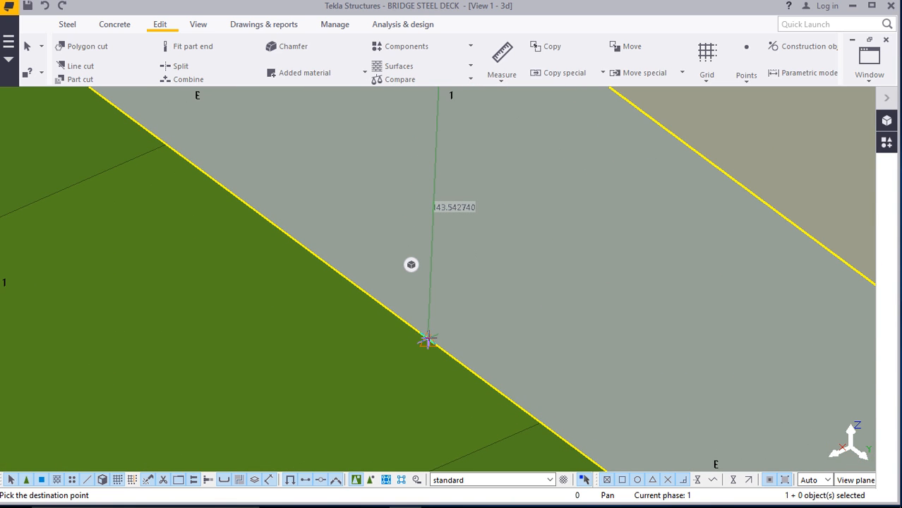
type("50")
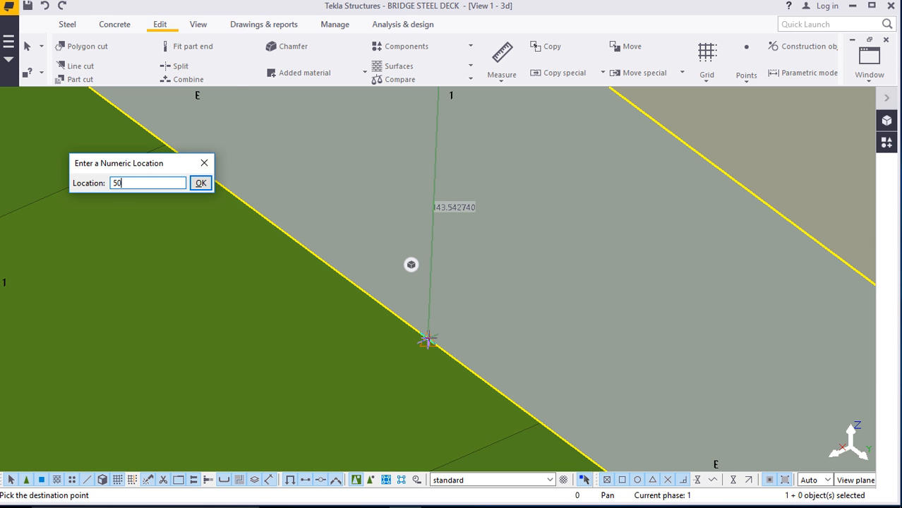
key("Return")
scroll(438, 341, "down", 6)
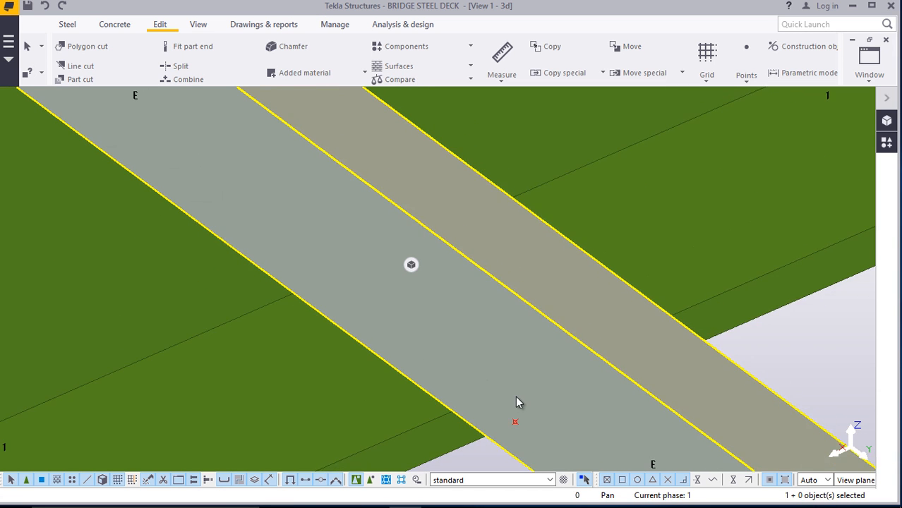
scroll(519, 382, "up", 2)
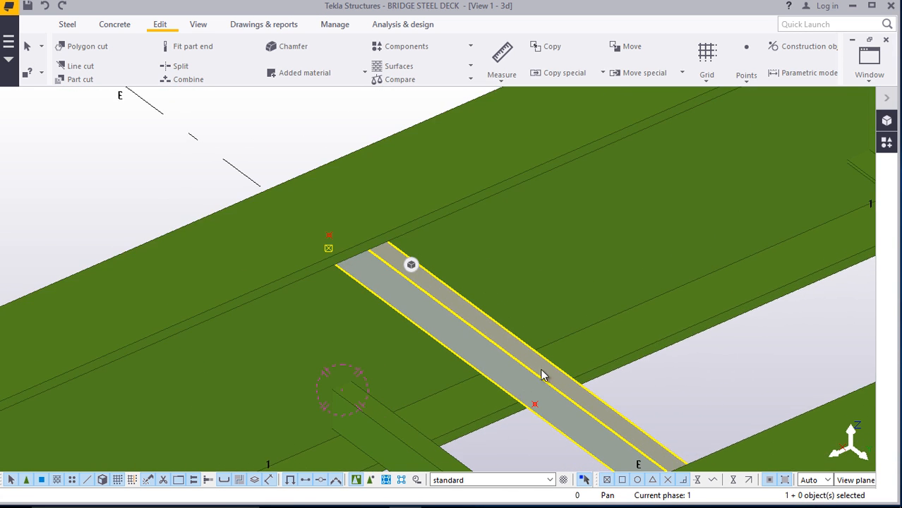
Lower the upper channel beam by another 30 mm, using a perpendicular direction from its top edge to its bottom edge
left_click(198, 25)
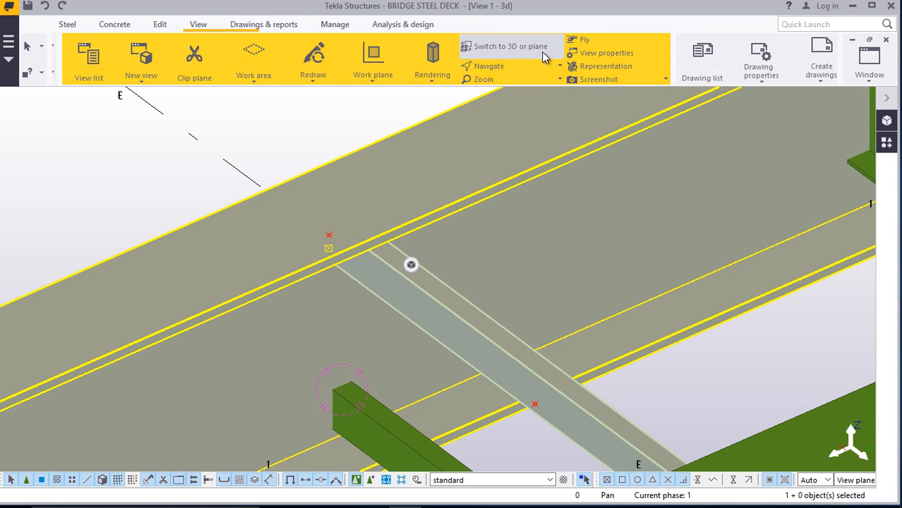
mouse_move(413, 307)
middle_mouse_down("ctrl")
mouse_move(403, 232)
mouse_move(413, 266)
mouse_move(527, 347)
middle_mouse_up("ctrl")
right_click(525, 130)
left_click(571, 137)
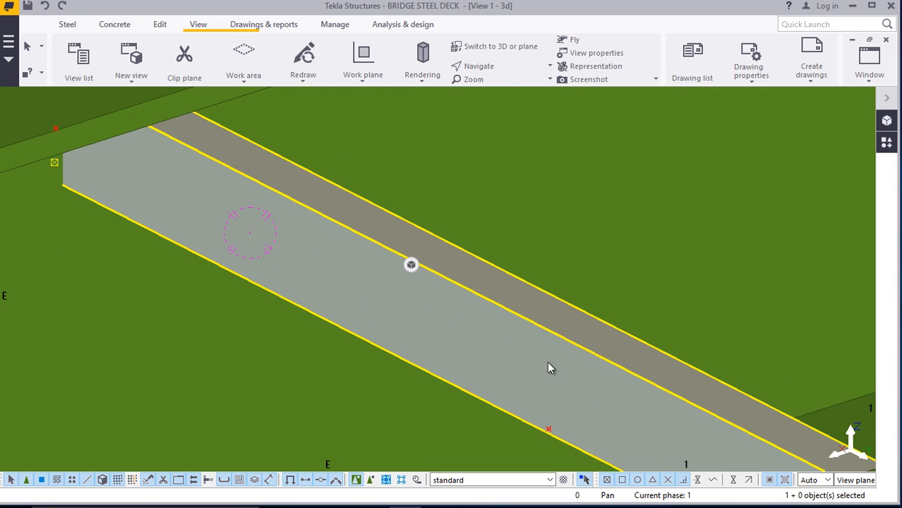
left_click(551, 348)
right_click(552, 349)
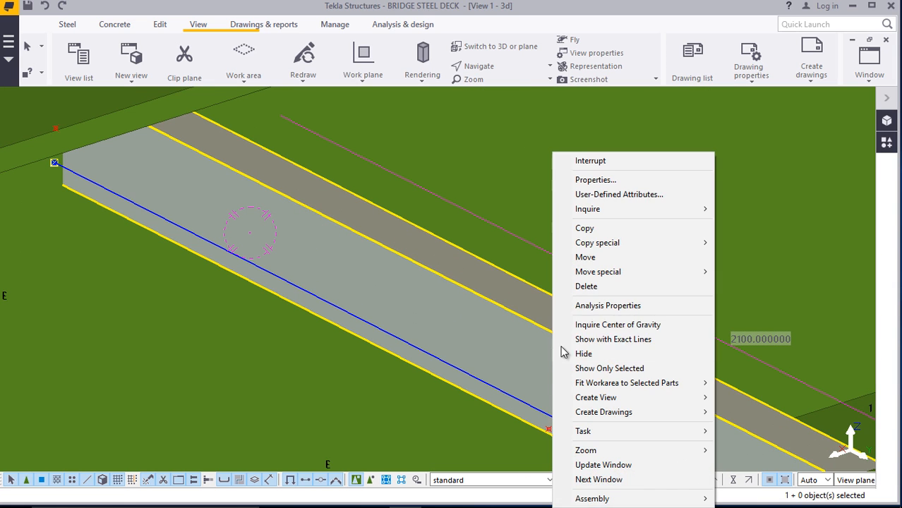
left_click(586, 257)
scroll(517, 318, "up", 6)
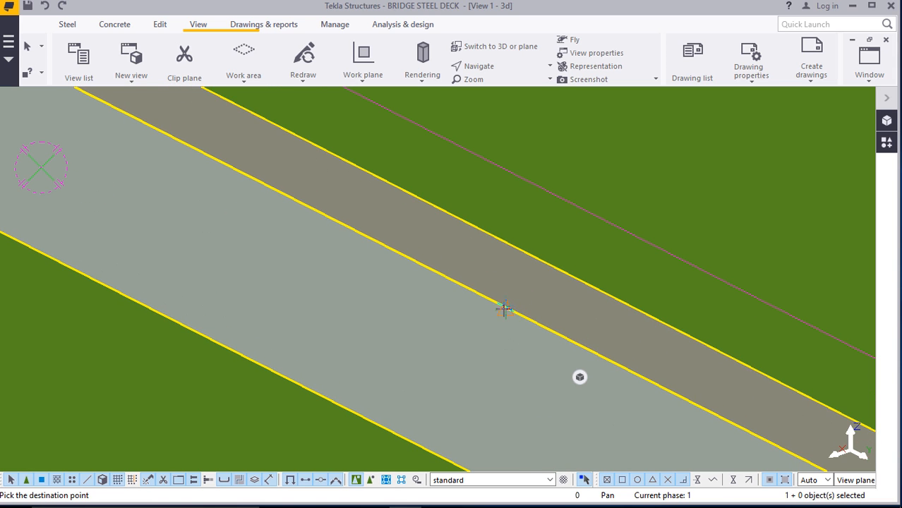
scroll(501, 314, "down", 3)
scroll(491, 353, "up", 3)
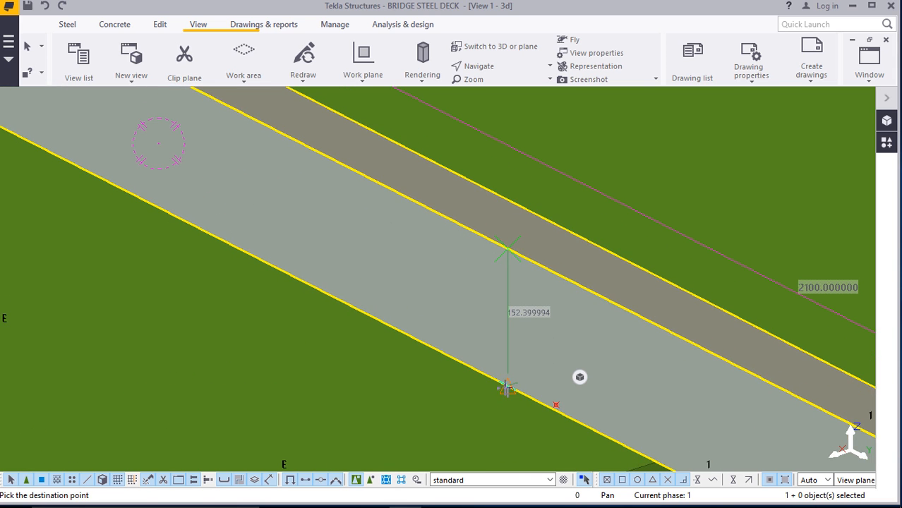
scroll(507, 387, "up", 3)
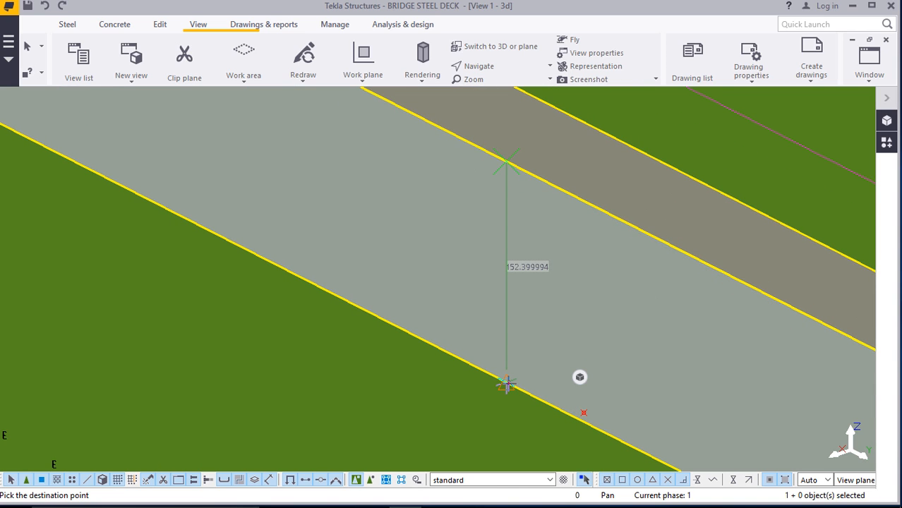
type("30")
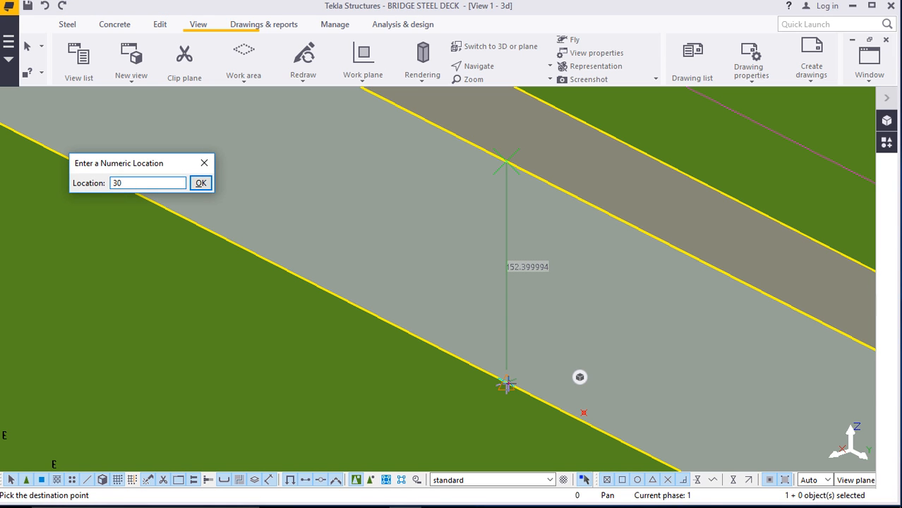
key("Return")
scroll(491, 366, "down", 5)
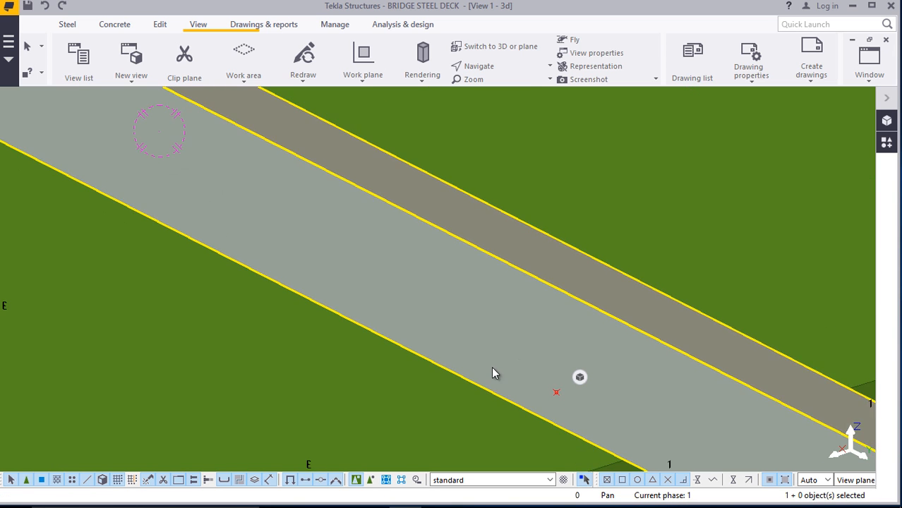
Move the upper channel beam at gridline E down by another 10 mm, from its top edge towards its bottom edge
right_click(439, 282)
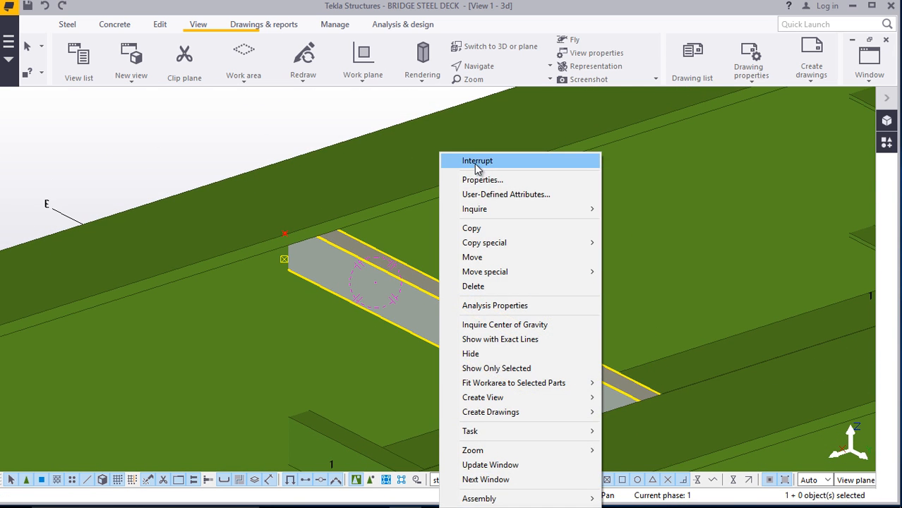
left_click(440, 157)
left_click(487, 66)
left_click(492, 86)
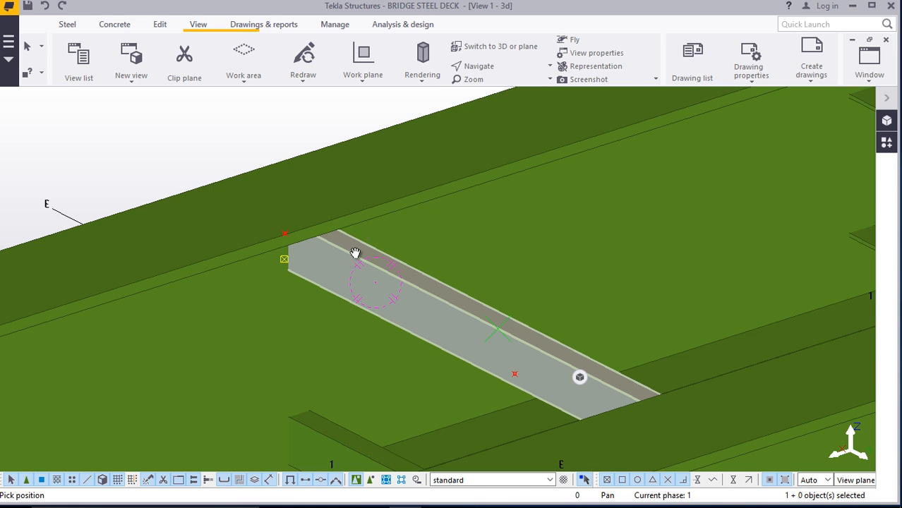
left_click_drag(355, 252, 374, 249)
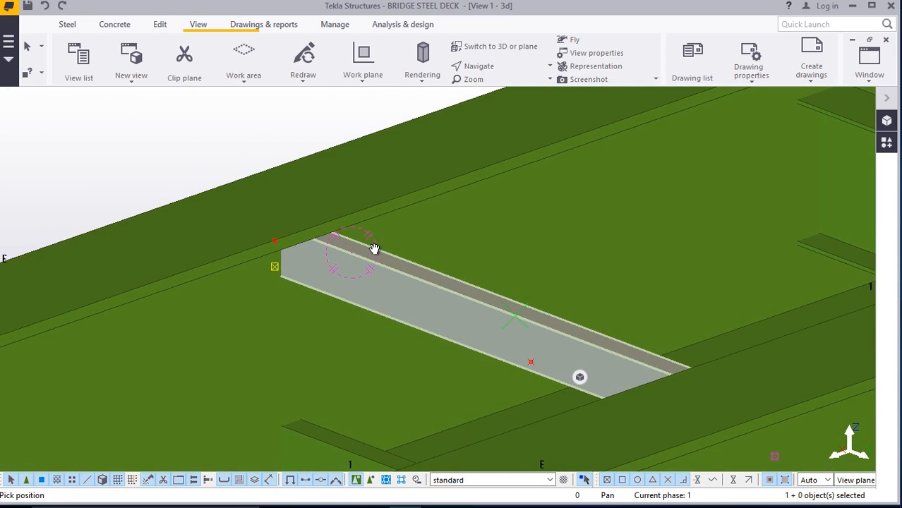
scroll(528, 325, "up", 5)
right_click(506, 326)
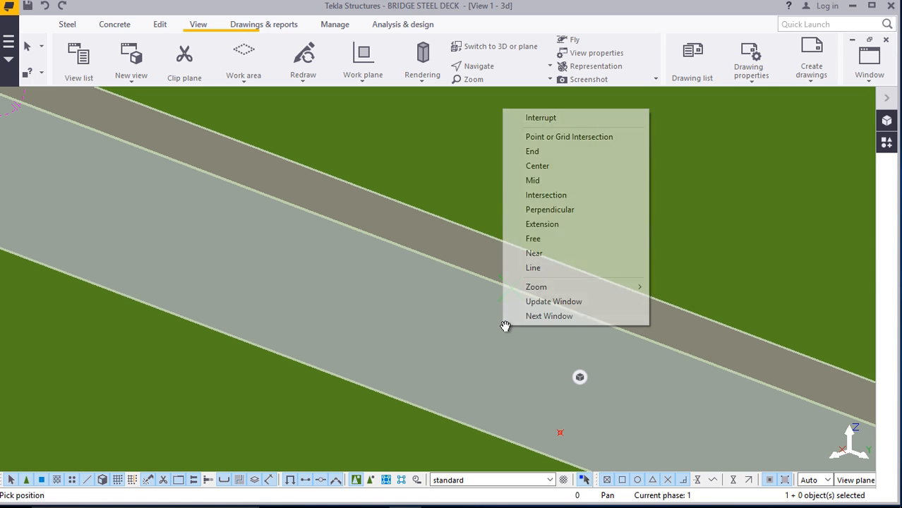
left_click(534, 119)
scroll(534, 292, "down", 5)
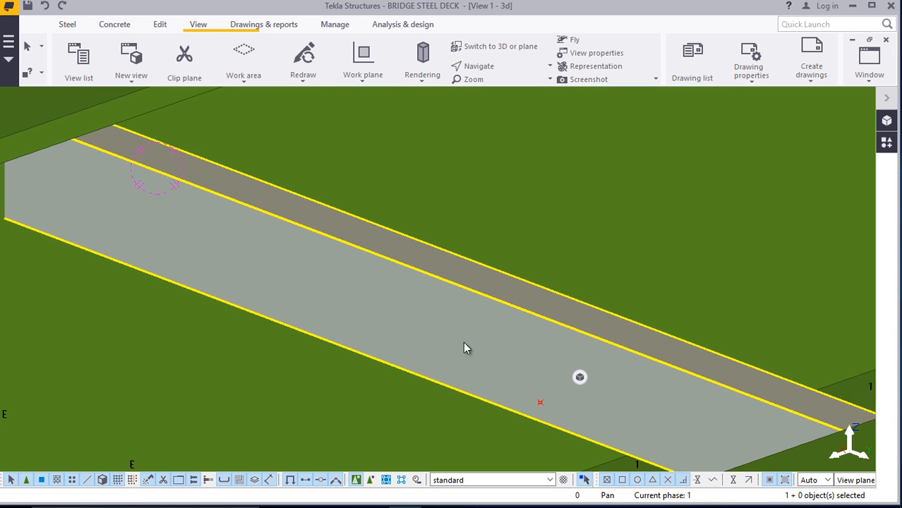
right_click(493, 321)
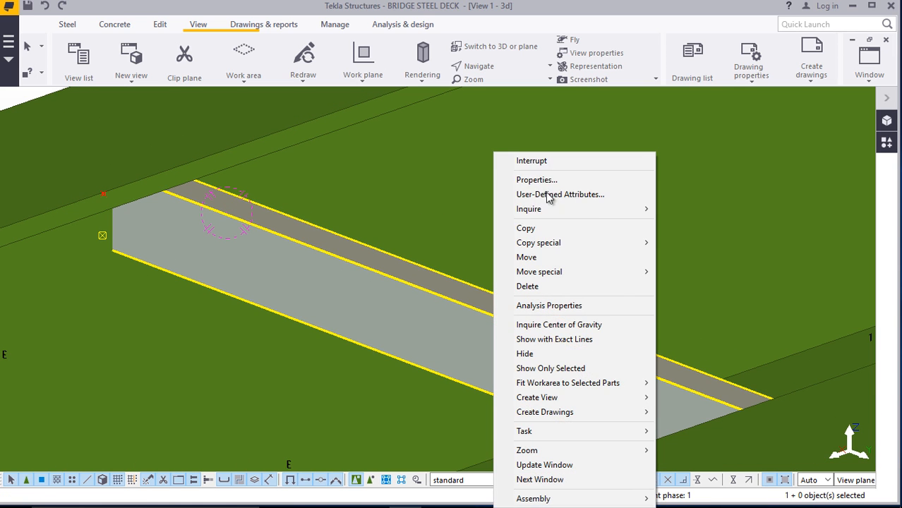
left_click(521, 256)
scroll(567, 358, "up", 4)
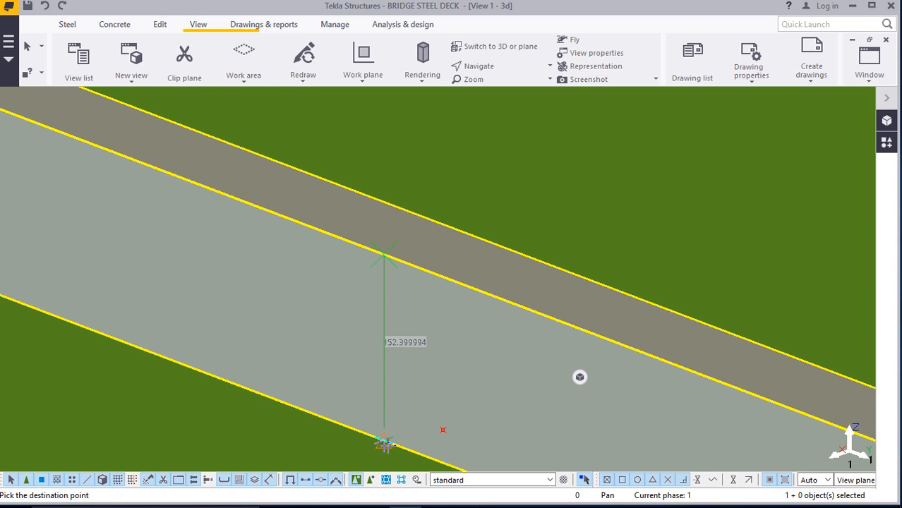
type("10")
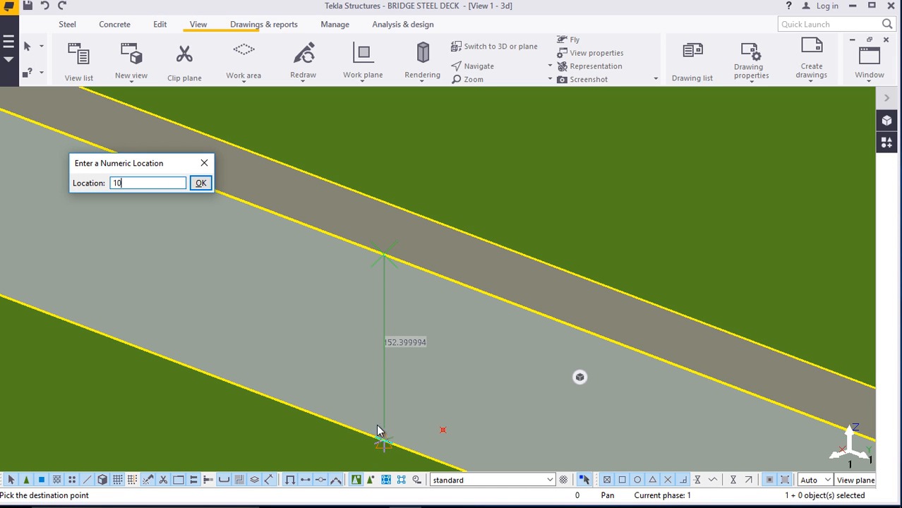
left_click(198, 182)
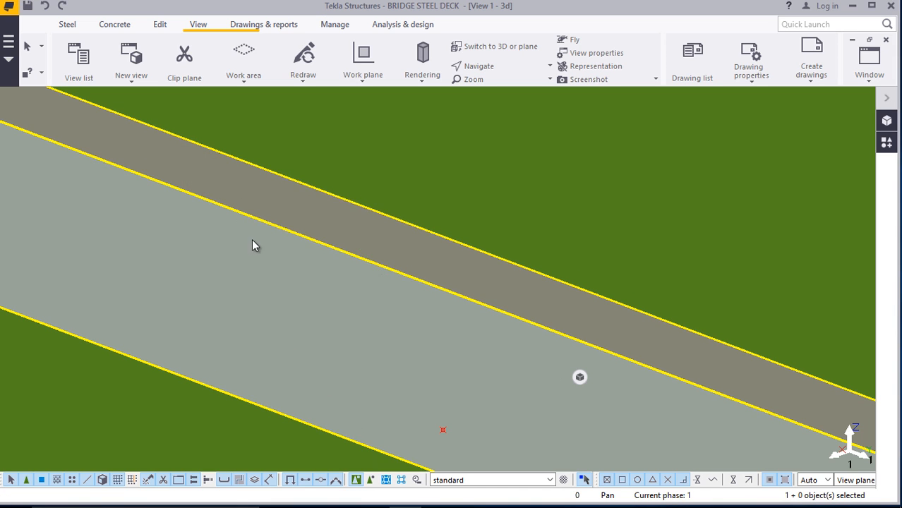
right_click(254, 246)
left_click(282, 155)
Examine the position of both channel beams between girders 1 and 2 at gridline E, viewing the deck from another side
scroll(385, 297, "down", 7)
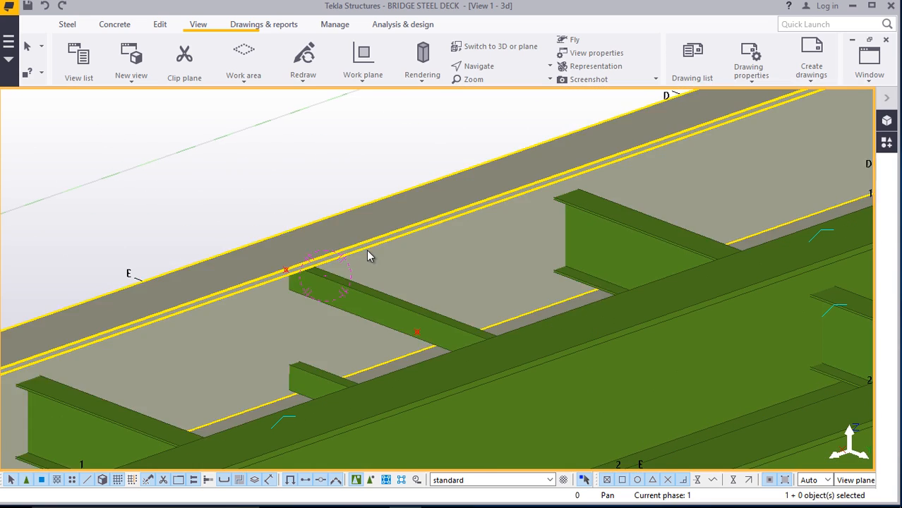
scroll(364, 249, "down", 3)
scroll(417, 249, "down", 5)
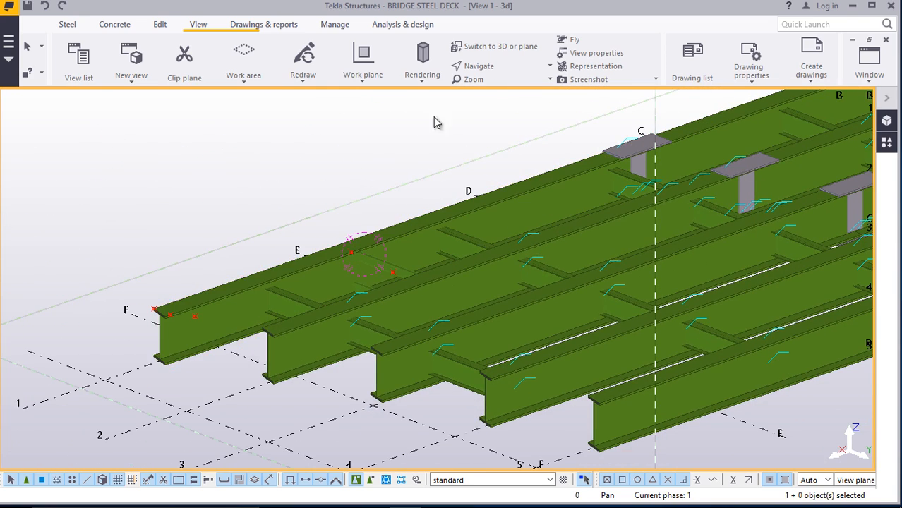
left_click(480, 67)
left_click(477, 114)
left_click_drag(368, 272, 535, 295)
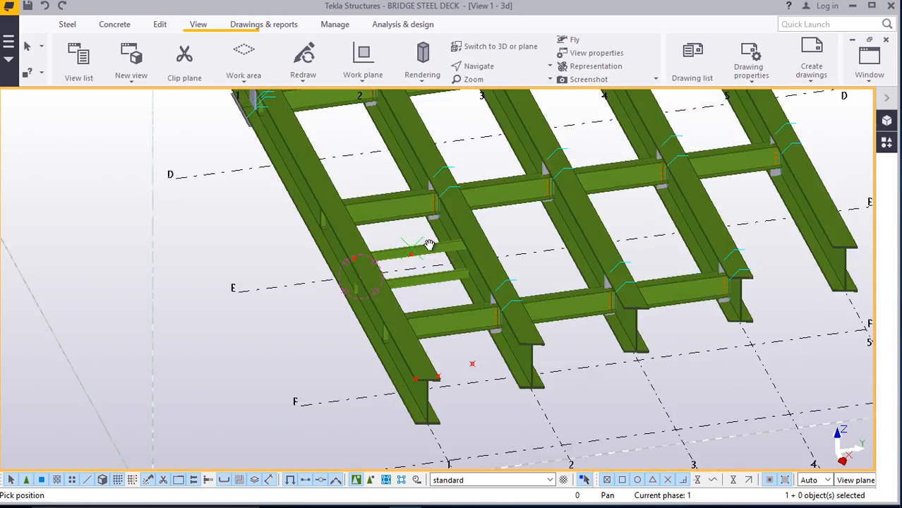
scroll(413, 258, "up", 4)
left_click_drag(407, 270, 480, 340)
right_click(479, 340)
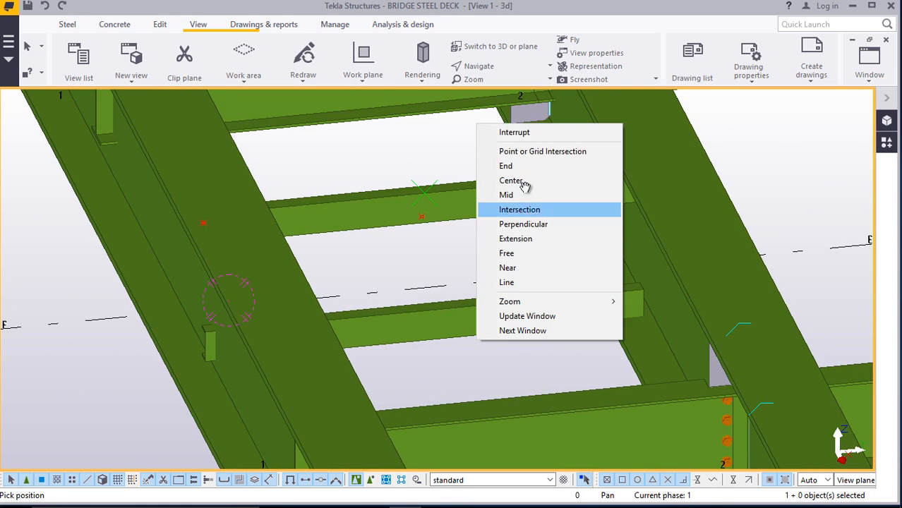
left_click(515, 134)
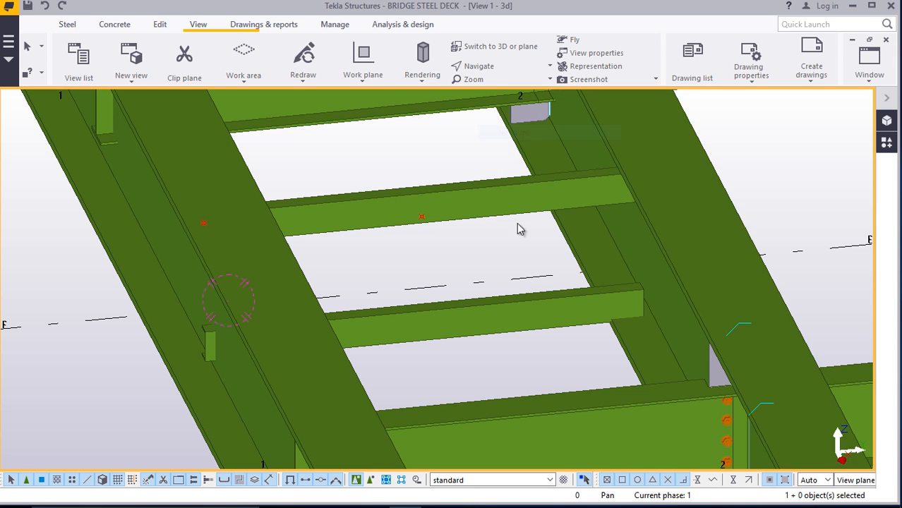
Inspect the lower channel beam up close, particularly where its end meets girder 2's bottom flange
scroll(462, 322, "up", 1)
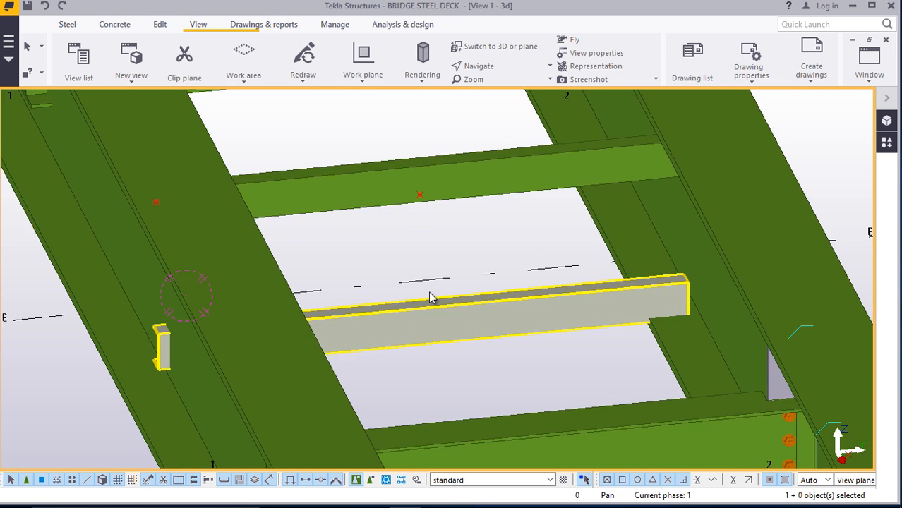
scroll(430, 298, "up", 1)
left_click(495, 74)
left_click(494, 109)
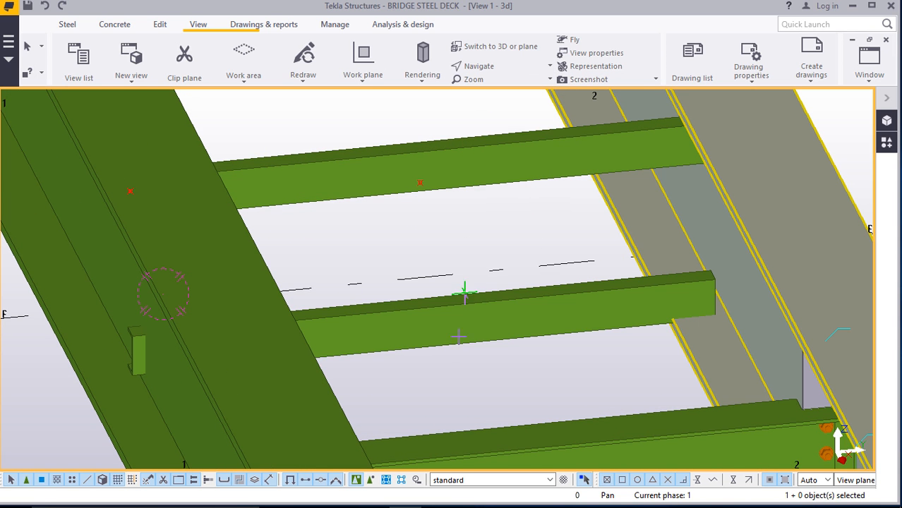
middle_click_drag(457, 323, 493, 383, "ctrl")
scroll(439, 306, "up", 2)
scroll(418, 236, "up", 2)
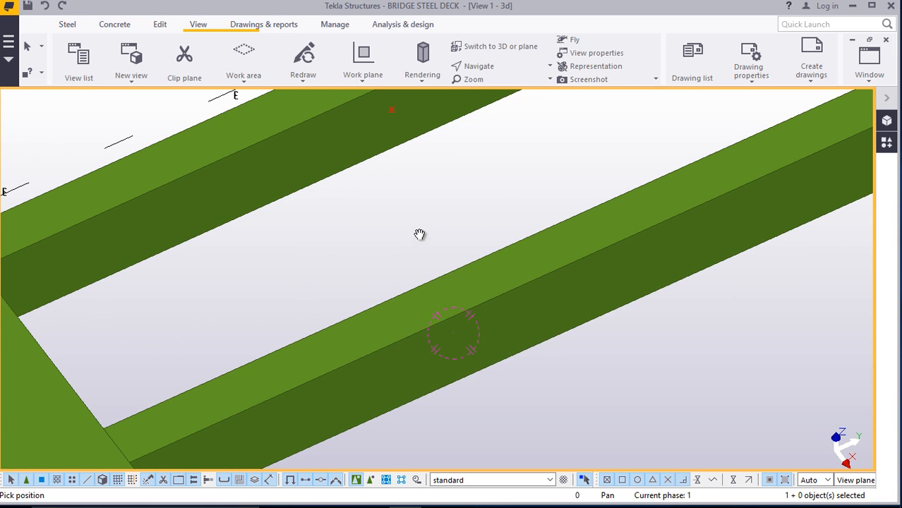
right_click(418, 234)
left_click(459, 241)
scroll(469, 242, "down", 2)
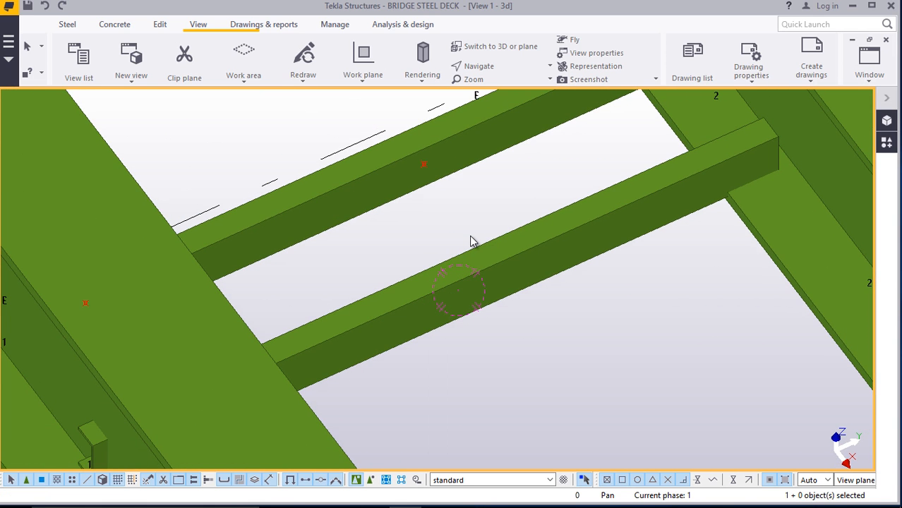
scroll(471, 241, "down", 2)
scroll(643, 190, "up", 2)
scroll(639, 211, "up", 1)
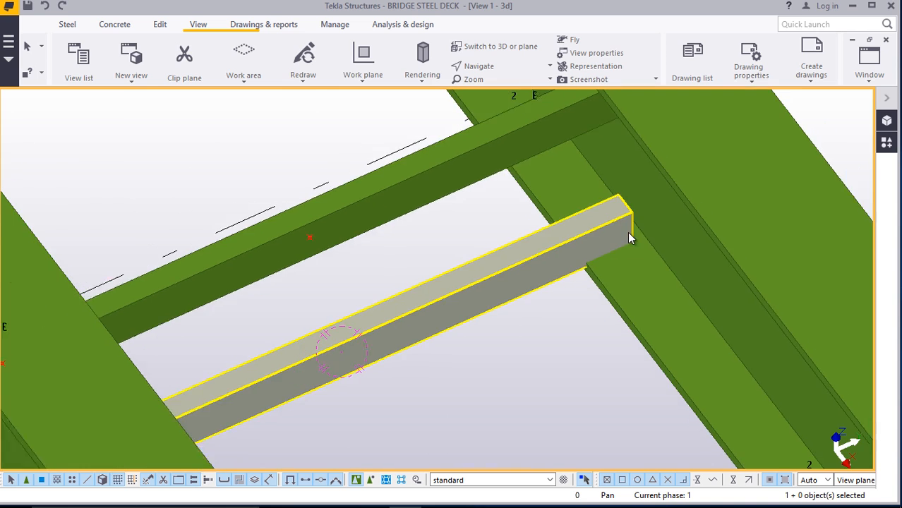
scroll(631, 232, "down", 2)
scroll(633, 228, "up", 3)
scroll(633, 228, "up", 2)
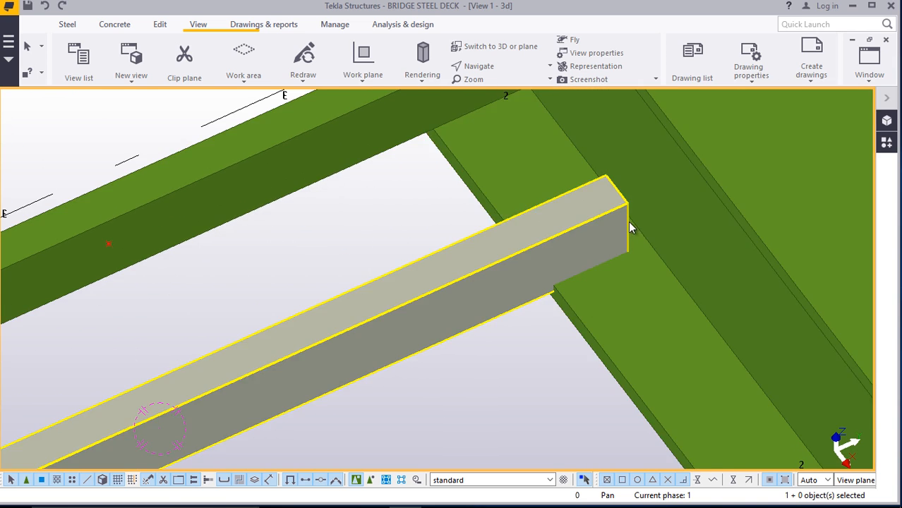
scroll(630, 226, "down", 4)
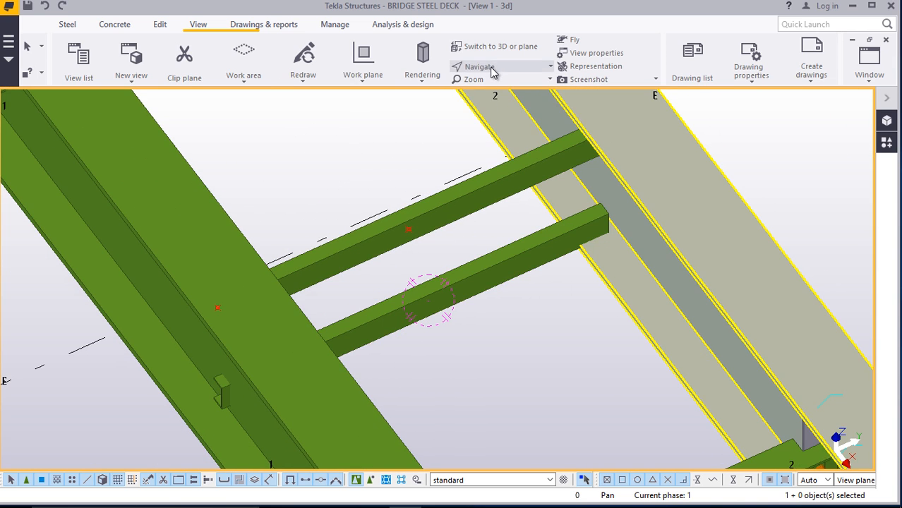
Move the lower channel beam at gridline E up by 20 mm, from its bottom edge towards its top edge
left_click(483, 66)
left_click(492, 87)
left_click_drag(497, 272, 487, 213)
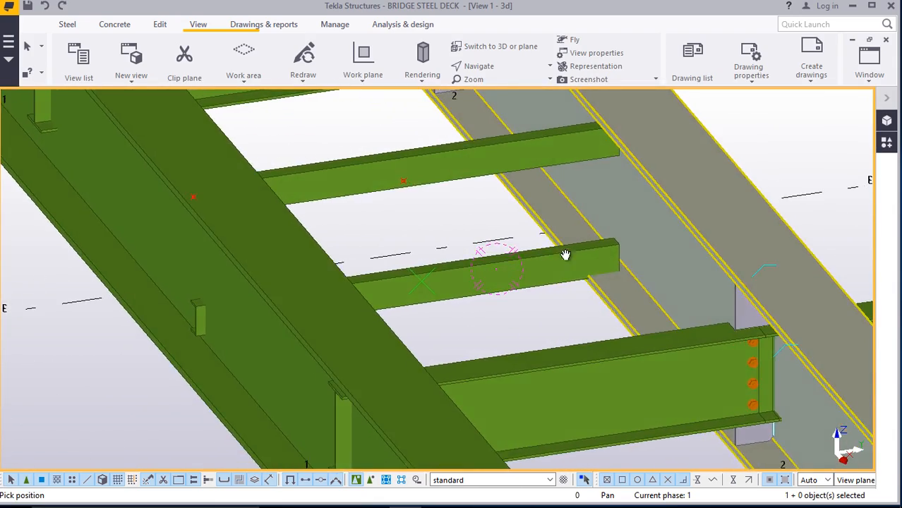
scroll(600, 289, "up", 12)
right_click(392, 228)
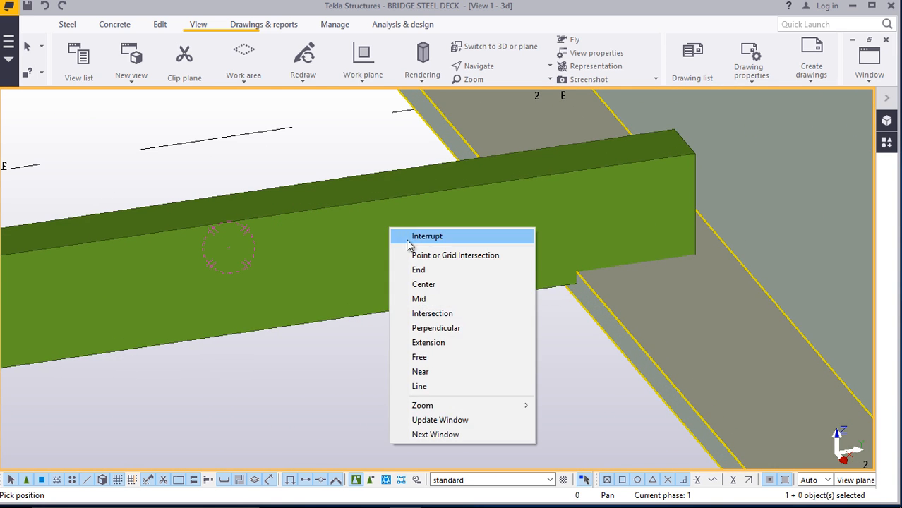
left_click(416, 237)
left_click(416, 237)
right_click(417, 237)
left_click(451, 257)
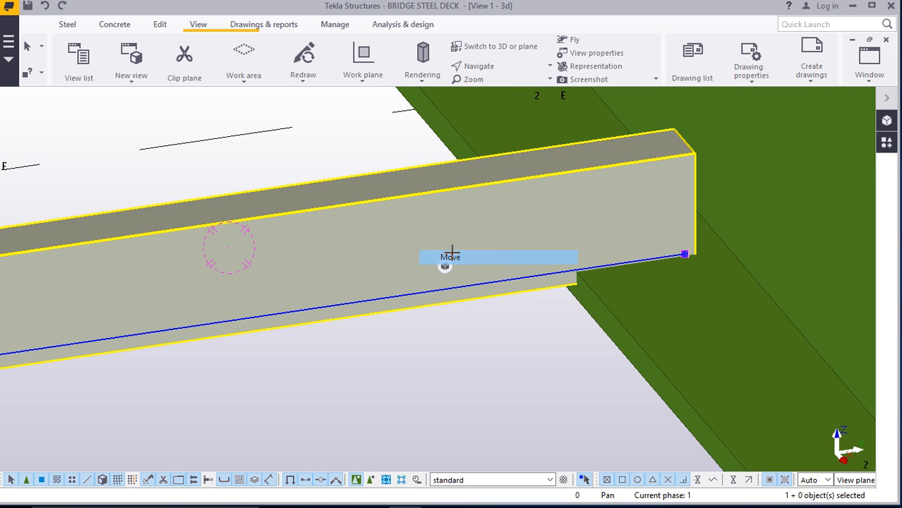
scroll(606, 302, "up", 10)
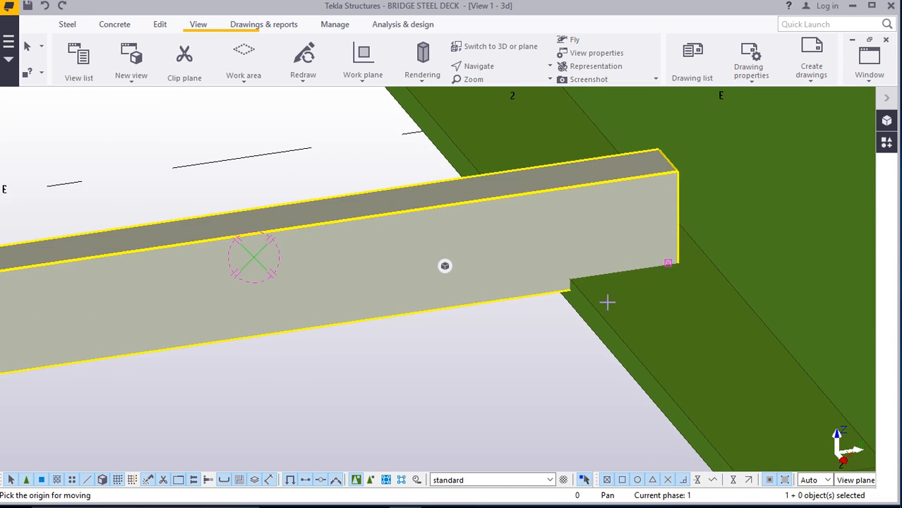
scroll(545, 282, "down", 8)
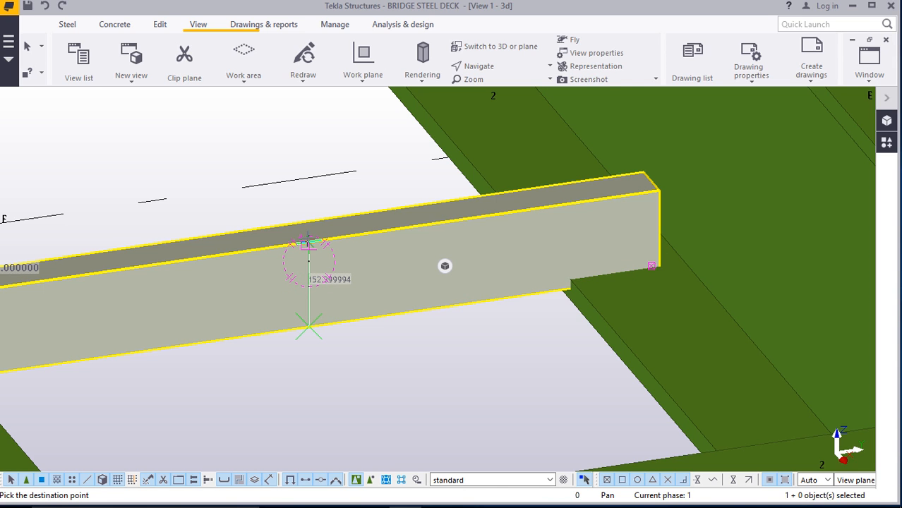
type("20")
key("Return")
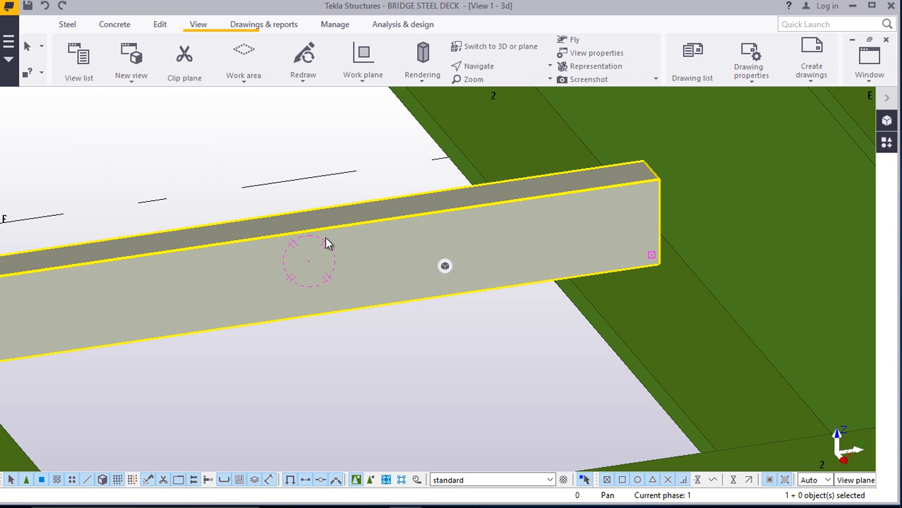
Raise the lower channel beam by another 20 mm, picking the direction from its bottom edge to its top edge
right_click(240, 278)
left_click(267, 257)
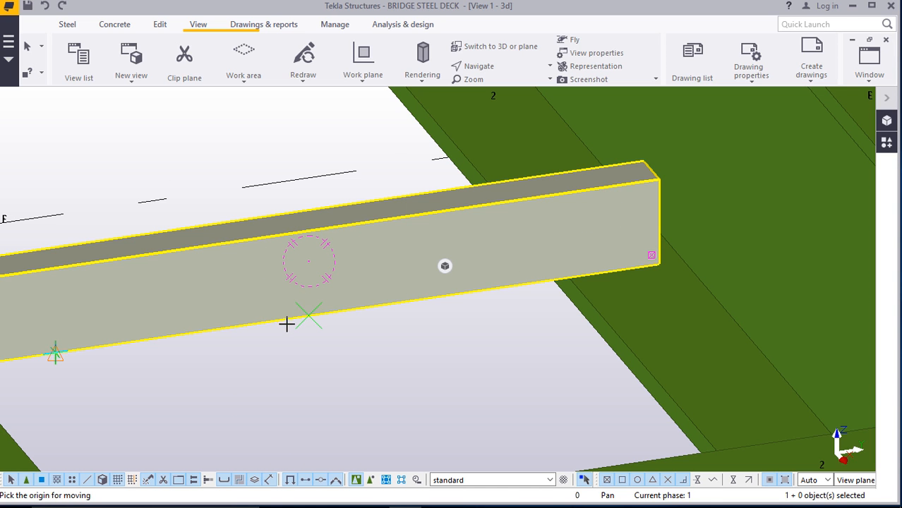
scroll(300, 319, "up", 6)
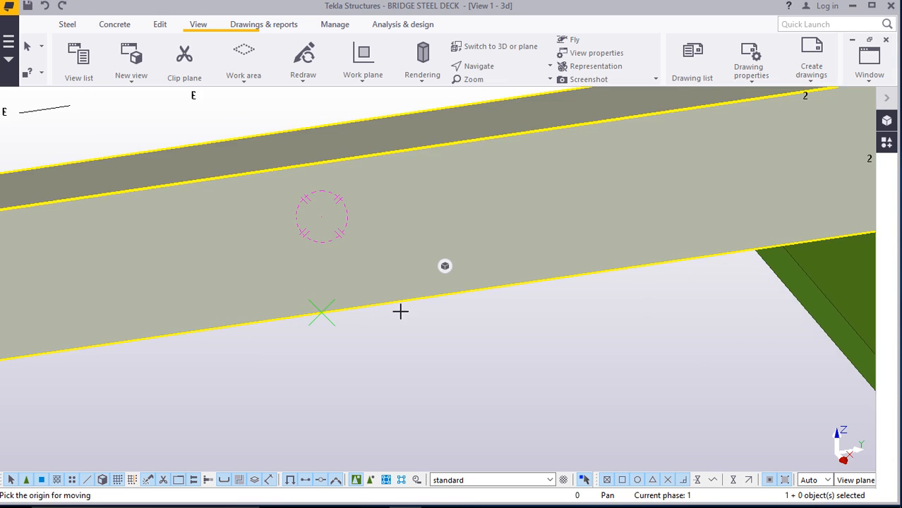
scroll(342, 320, "down", 4)
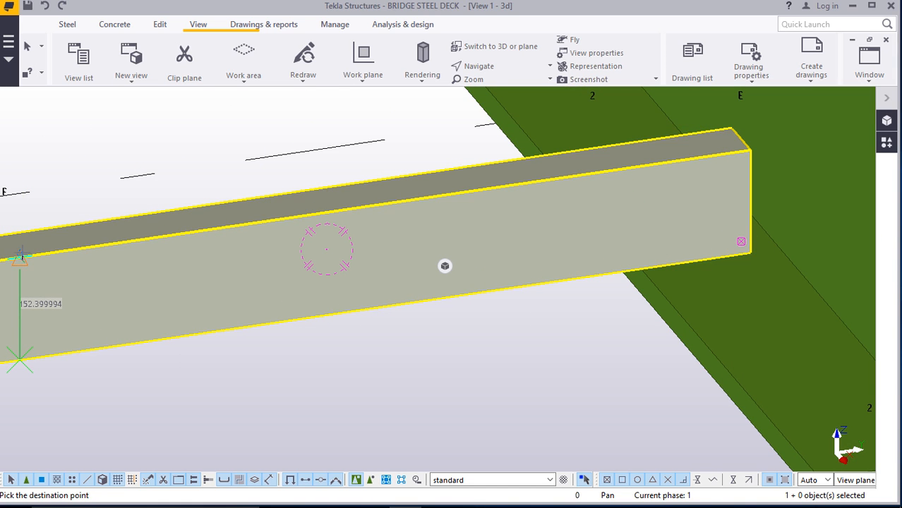
scroll(20, 257, "up", 2)
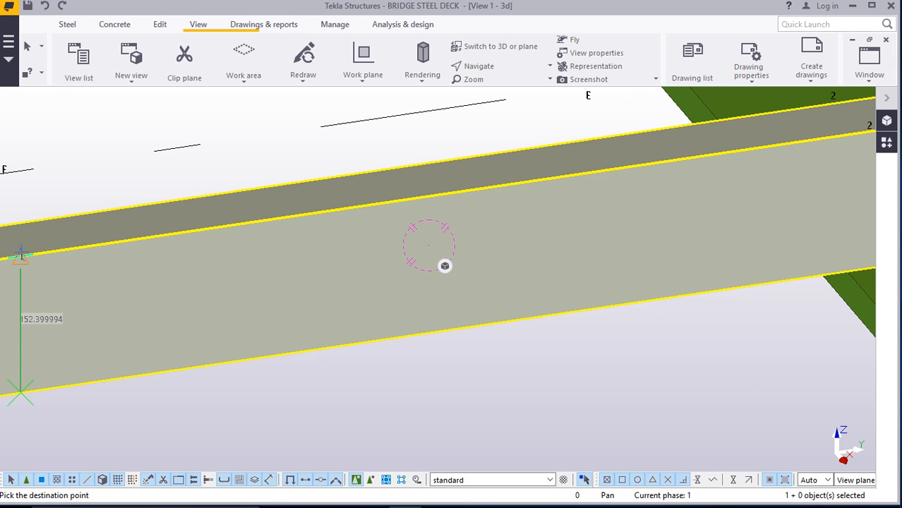
type("20")
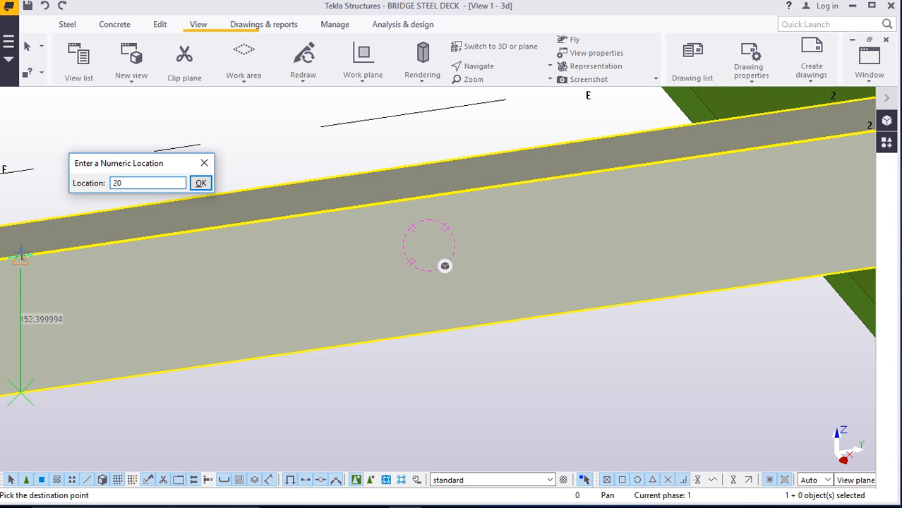
key("Return")
Check the raised lower channel beam's ends at girder 2 and on the outer side of girder 1's web
scroll(293, 365, "down", 2)
scroll(424, 300, "down", 2)
scroll(598, 295, "up", 2)
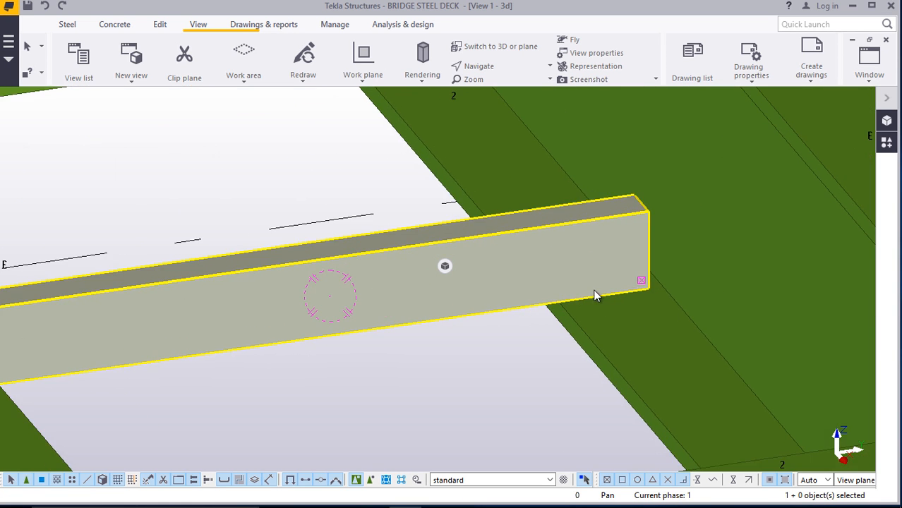
scroll(603, 278, "down", 3)
scroll(606, 275, "down", 3)
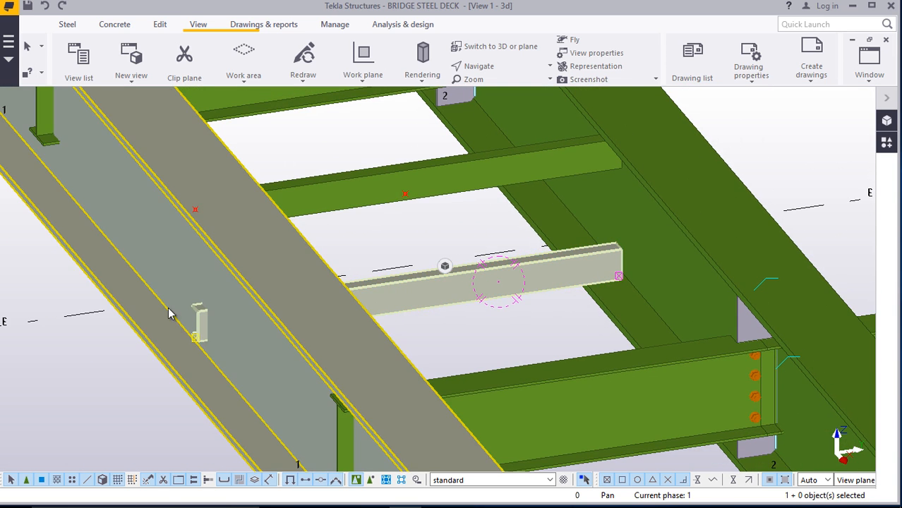
scroll(170, 312, "up", 4)
scroll(185, 293, "up", 8)
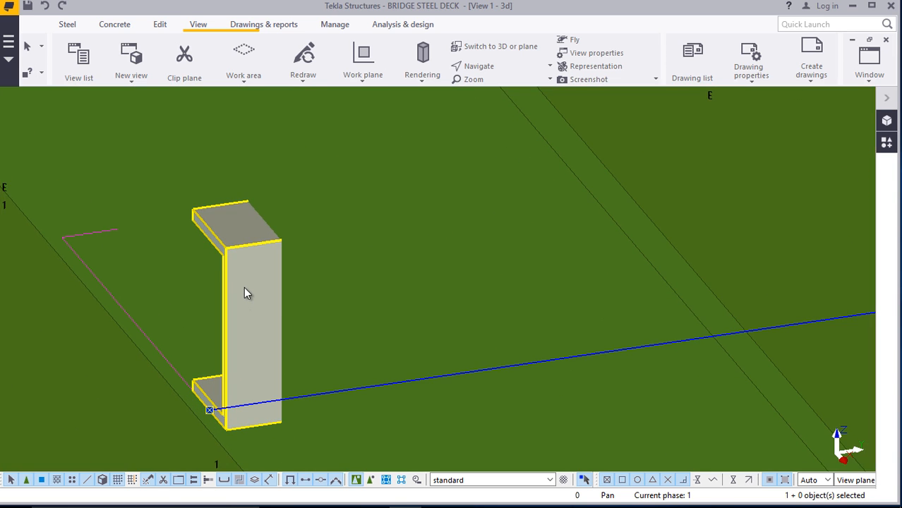
Move the lower channel beam 20 mm along its length towards girder 2, picking its top web-side corner at girder 1 as the origin
right_click(244, 287)
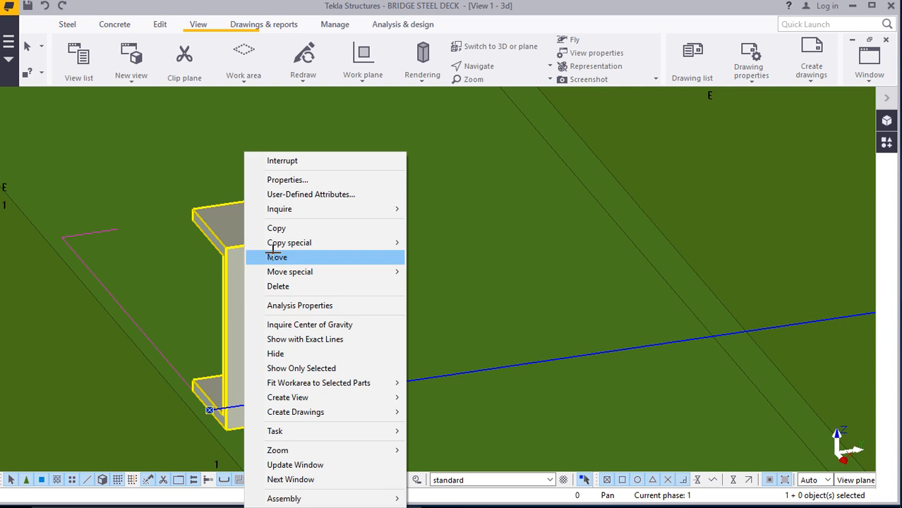
left_click(257, 257)
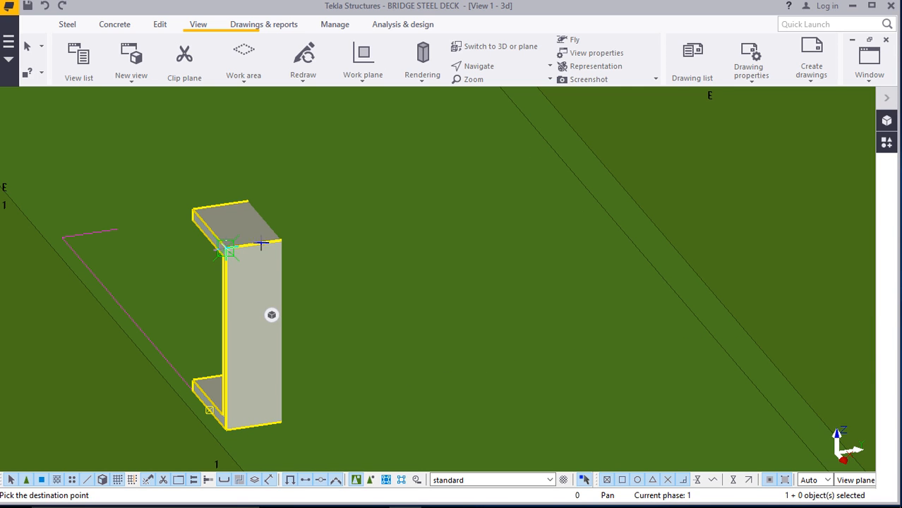
scroll(271, 243, "up", 4)
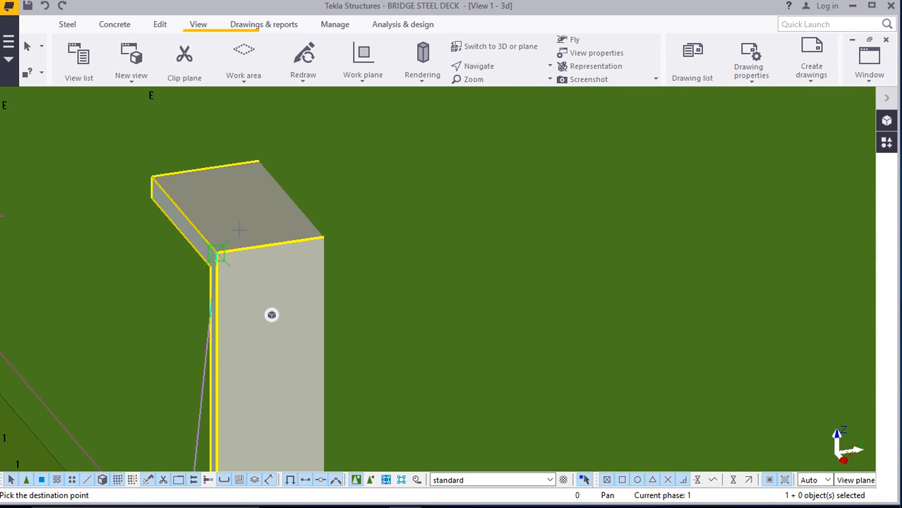
scroll(214, 358, "down", 8)
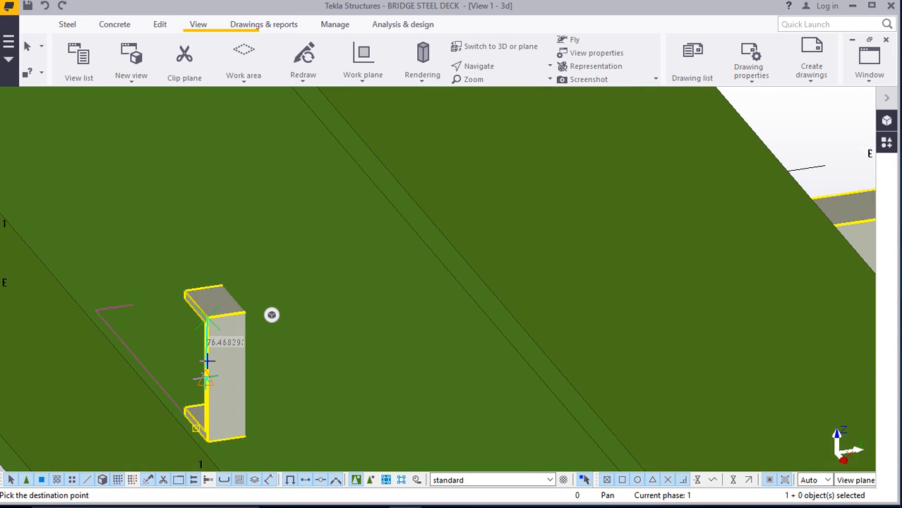
scroll(735, 264, "up", 4)
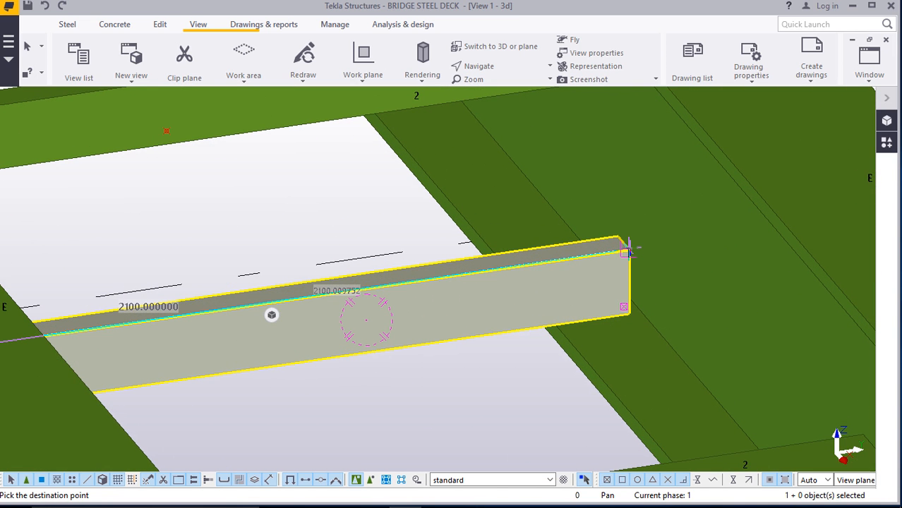
type("20")
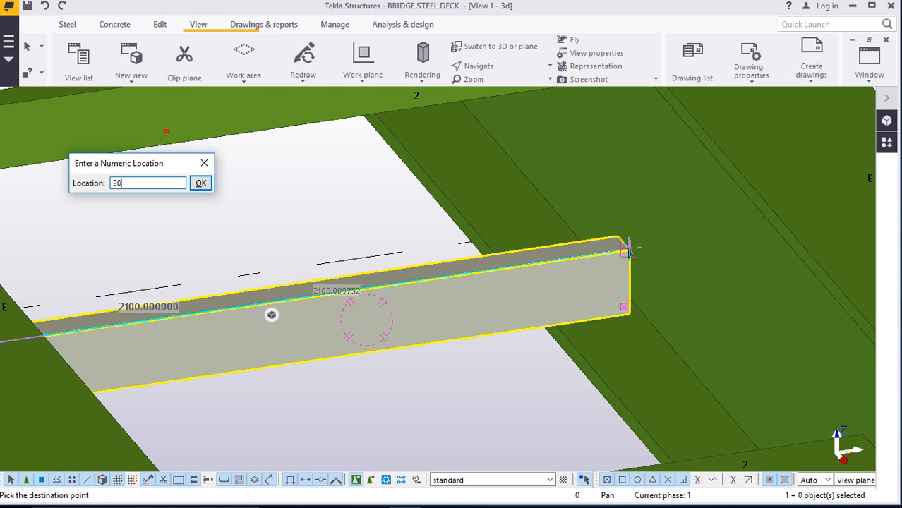
key("Return")
scroll(629, 259, "down", 4)
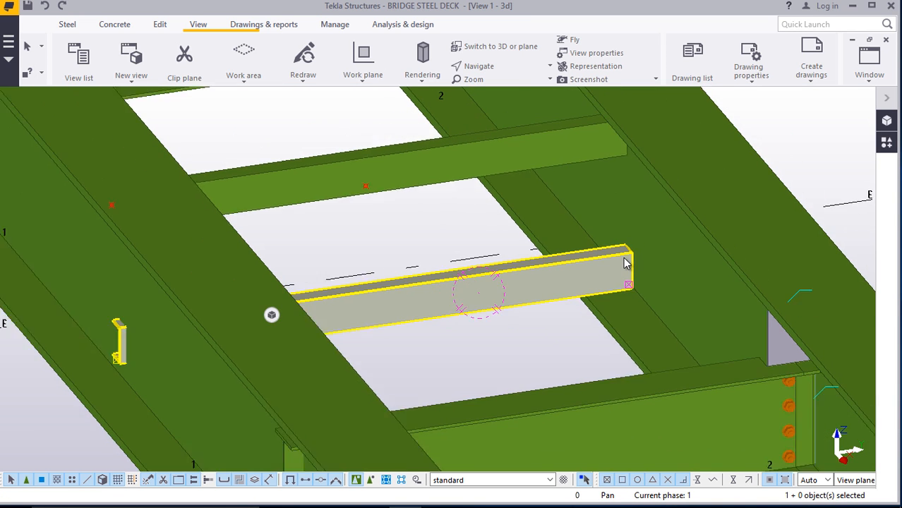
Shift the lower channel beam another 20 mm towards girder 2, taking the direction along its top edge
right_click(457, 238)
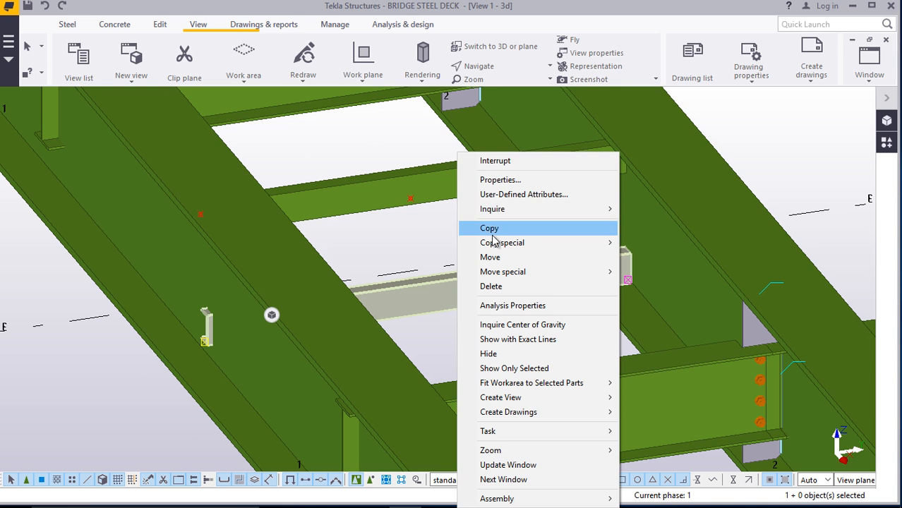
left_click(489, 257)
scroll(185, 326, "up", 5)
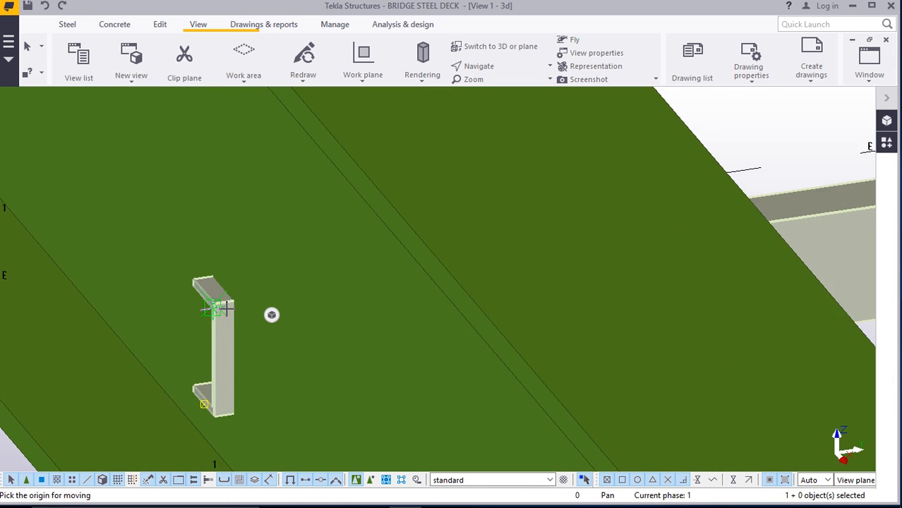
left_click(199, 300)
scroll(169, 336, "down", 6)
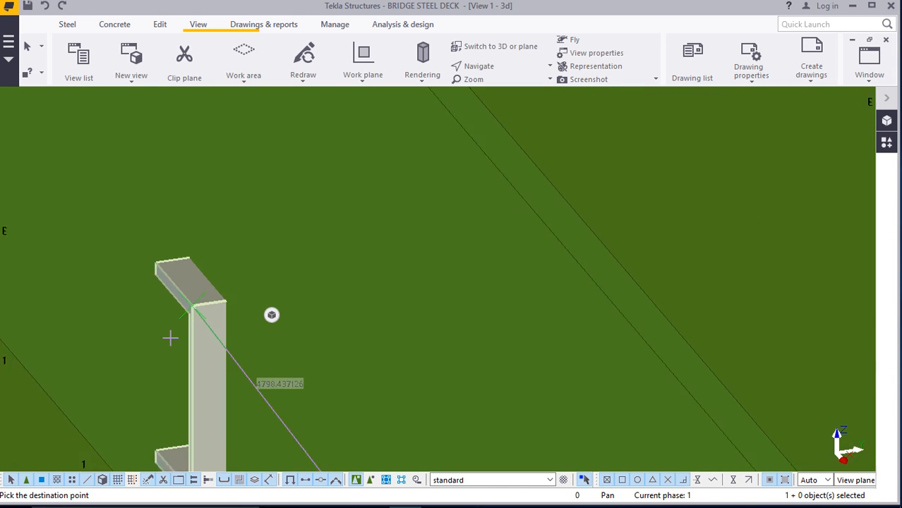
scroll(272, 315, "up", 4)
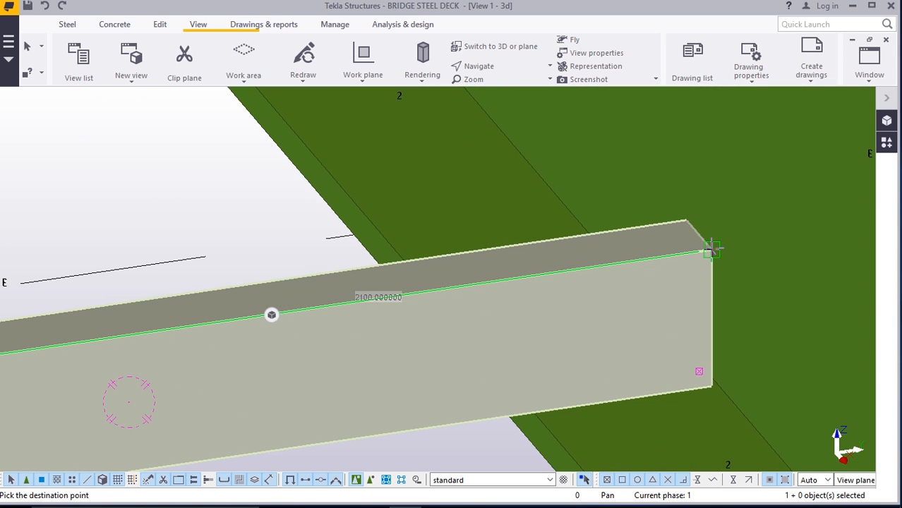
type("-20")
key("Return")
scroll(711, 244, "down", 5)
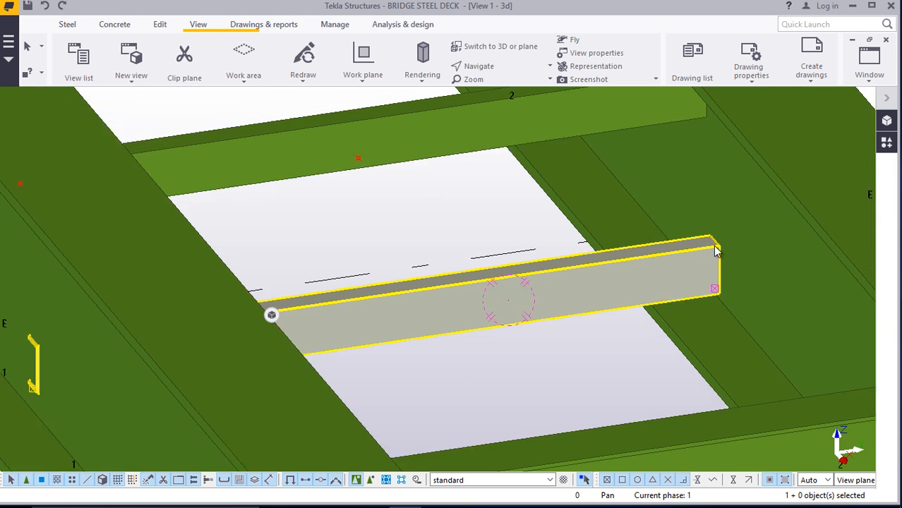
Move the lower channel beam a further 20 mm towards girder 2, from its top corner at girder 1, and deselect it
scroll(106, 348, "up", 6)
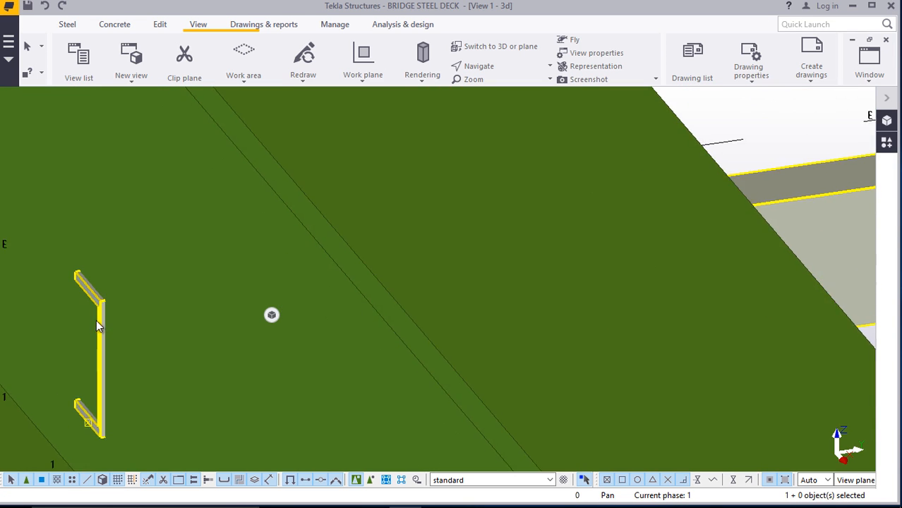
scroll(106, 300, "up", 2)
right_click(106, 295)
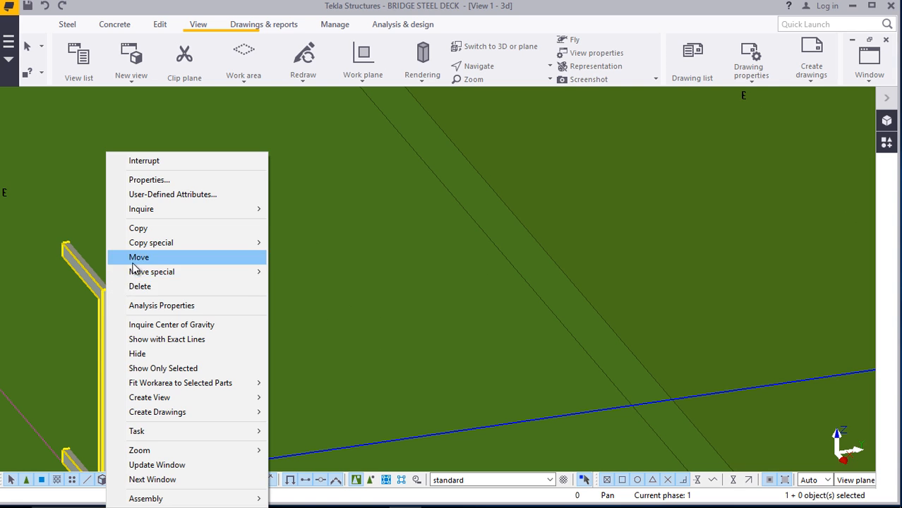
left_click(111, 256)
scroll(106, 292, "up", 2)
scroll(105, 290, "up", 2)
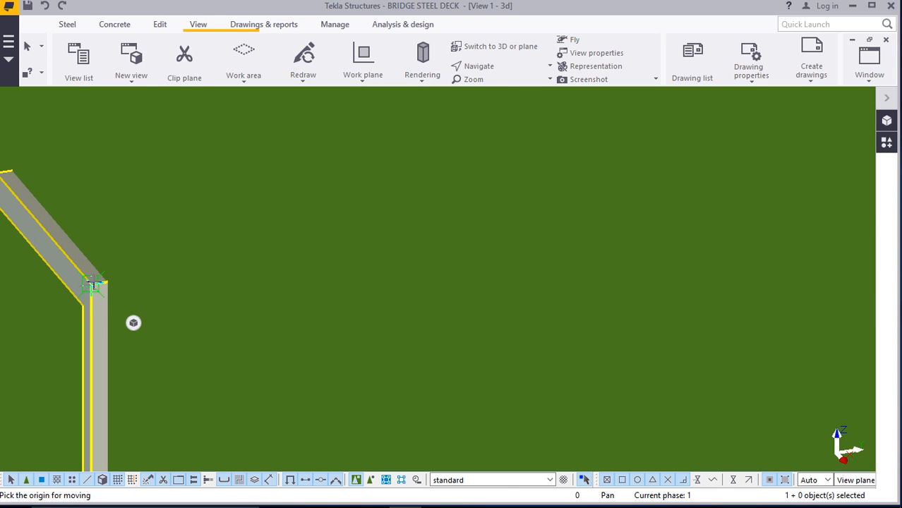
scroll(93, 344, "down", 6)
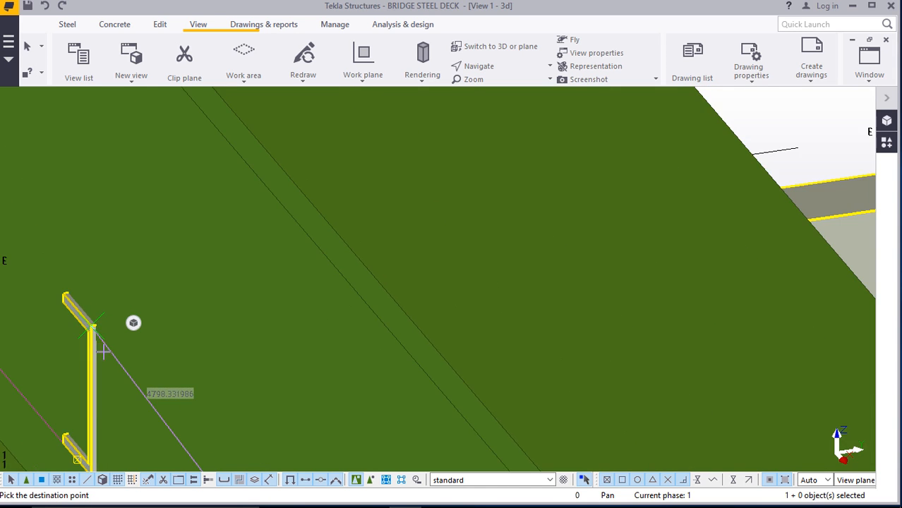
scroll(274, 304, "up", 2)
scroll(273, 309, "down", 3)
scroll(580, 262, "up", 5)
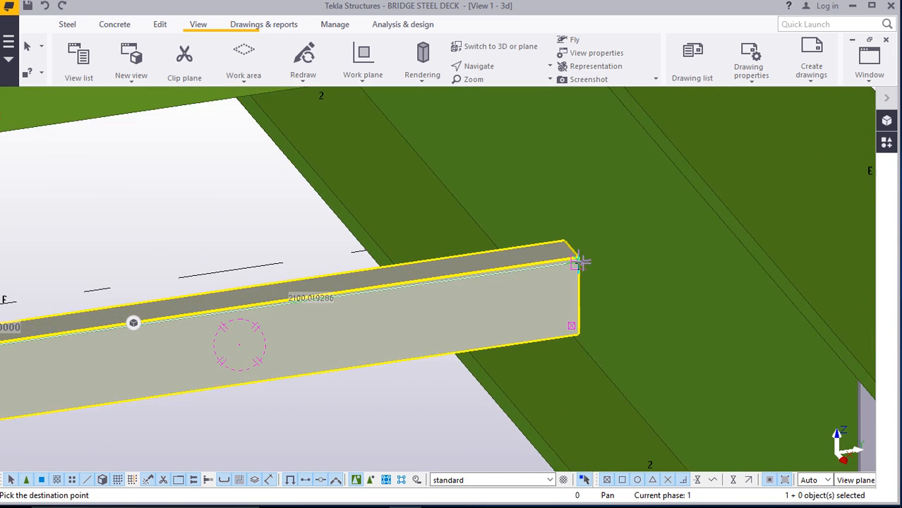
scroll(574, 257, "up", 1)
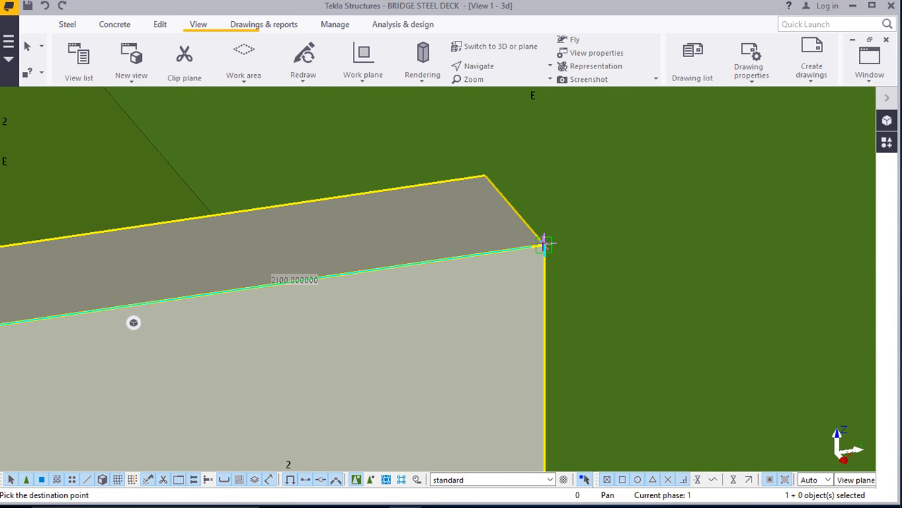
type("20")
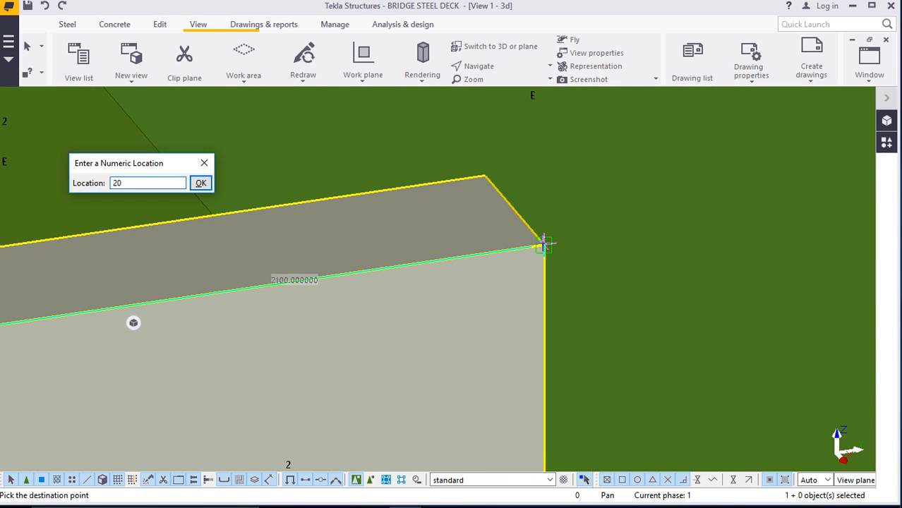
key("Return")
scroll(614, 216, "down", 6)
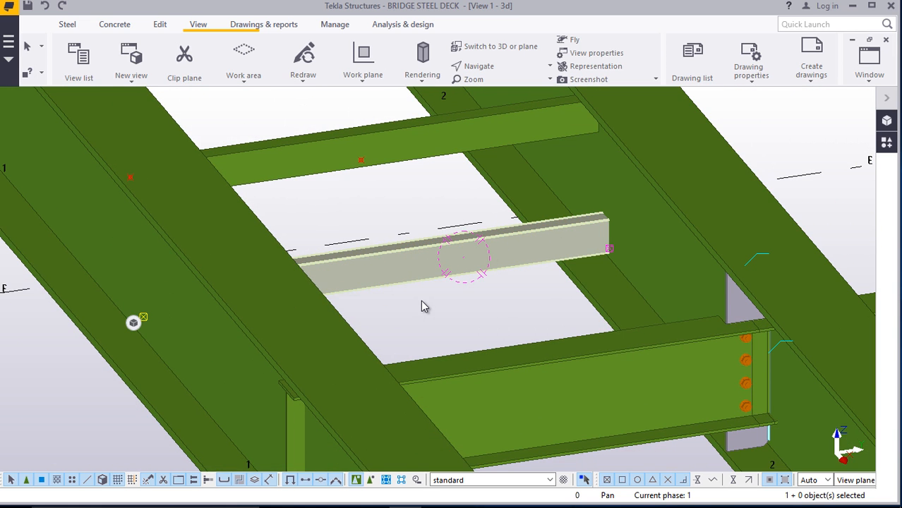
left_click(423, 302)
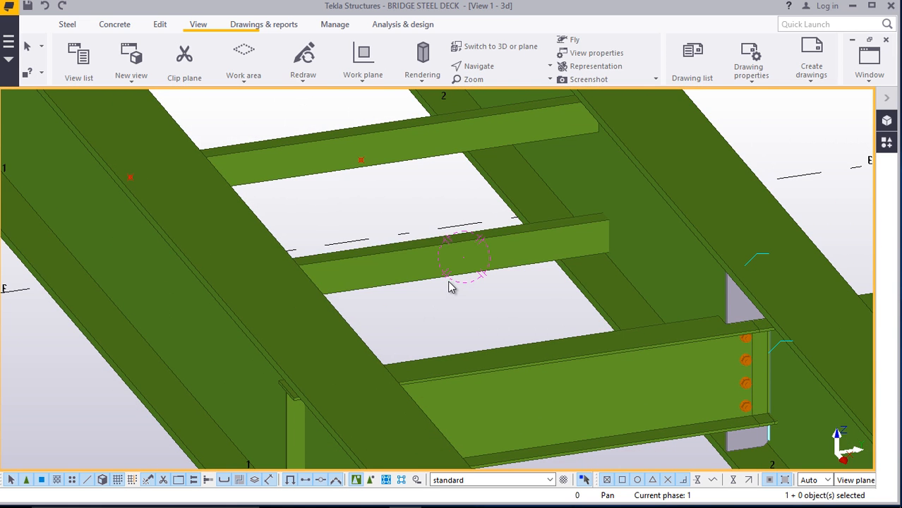
Examine the two channel beams and the gap between them from above, between girders 1 and 2
scroll(434, 277, "down", 2)
scroll(528, 268, "up", 3)
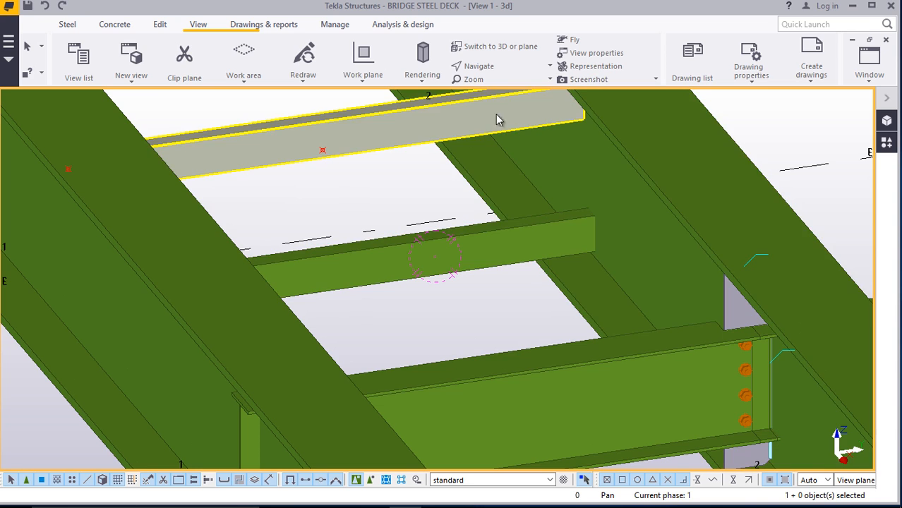
left_click(483, 68)
left_click(498, 144)
left_click_drag(551, 241, 442, 283)
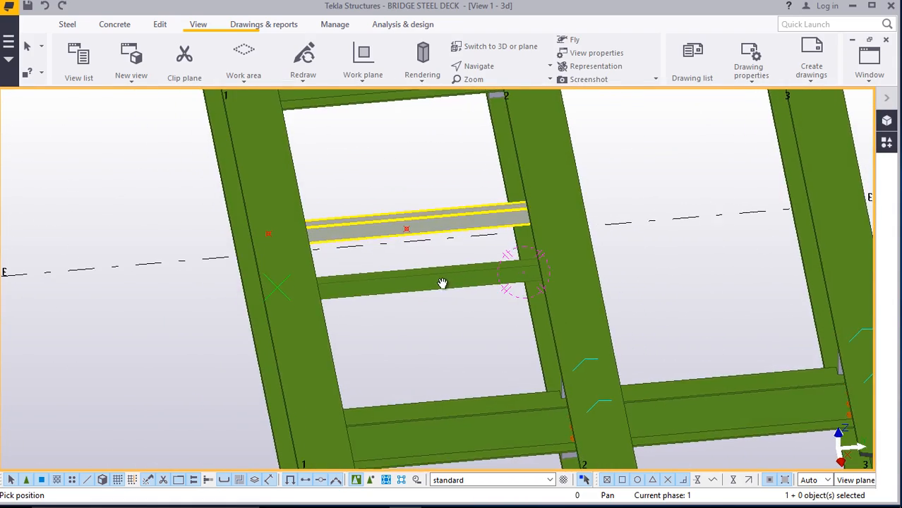
scroll(427, 276, "up", 5)
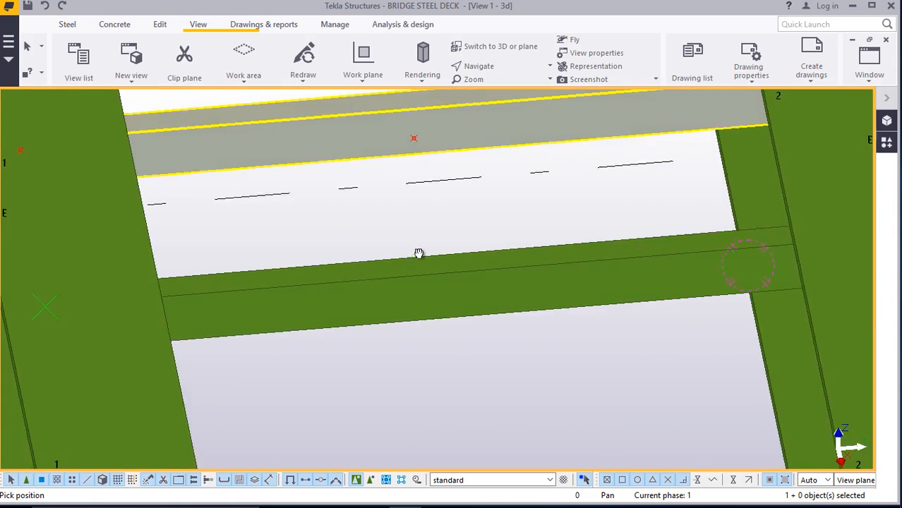
right_click(421, 223)
left_click(430, 233)
Create 1 dividing point across the lower channel beam's top flange, between the midpoints of its two long edges
scroll(427, 257, "up", 6)
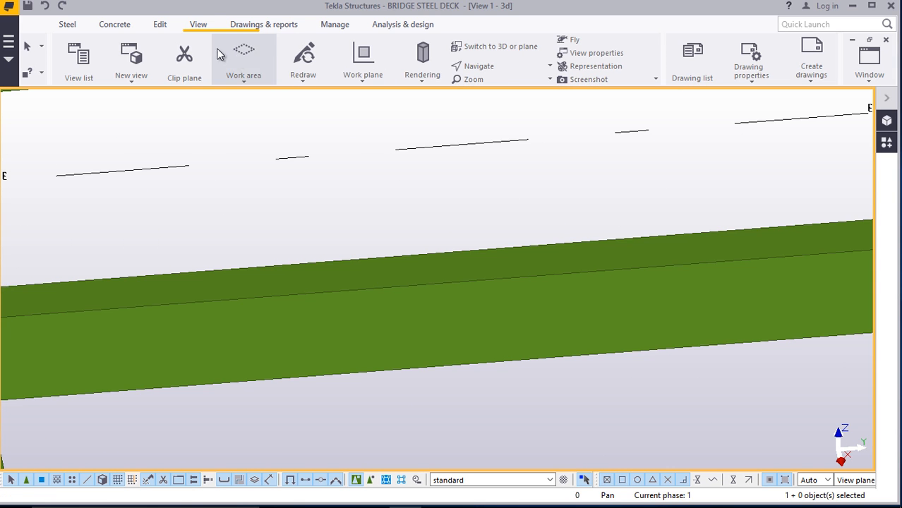
left_click(159, 25)
left_click(746, 76)
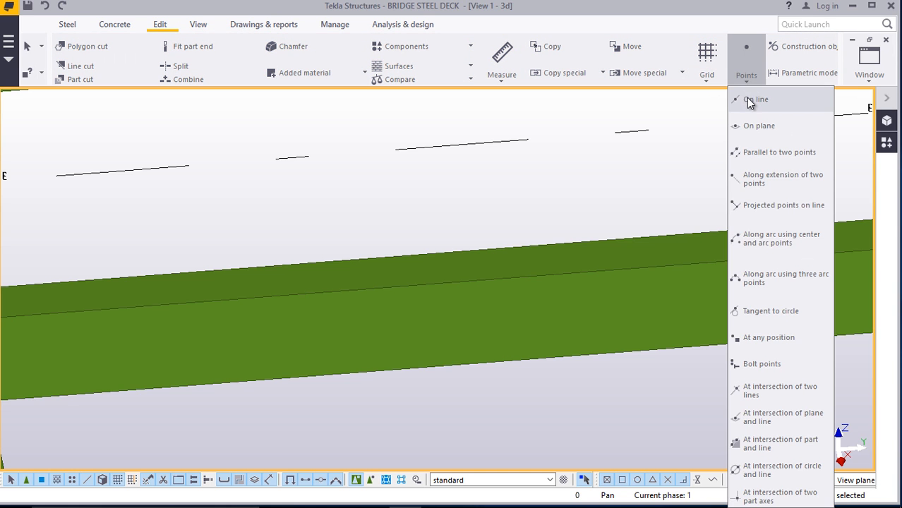
left_click(750, 102)
scroll(390, 258, "up", 3)
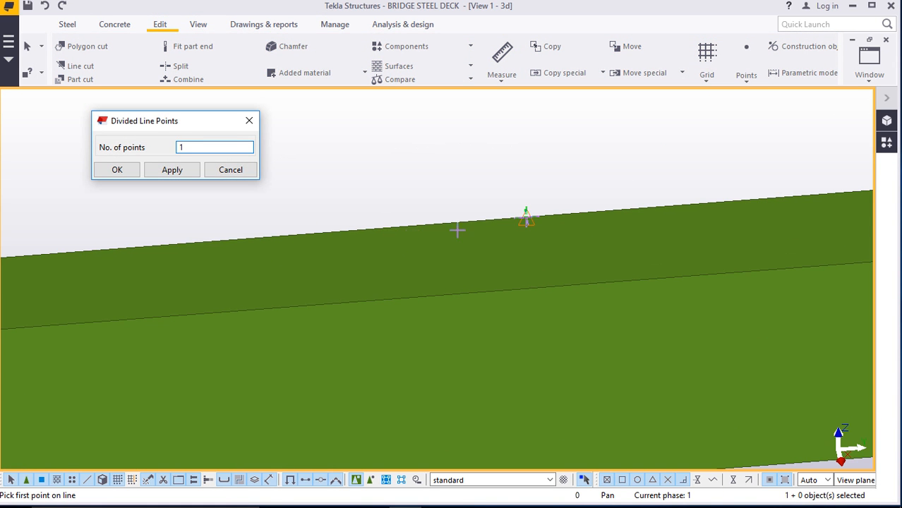
left_click(526, 218)
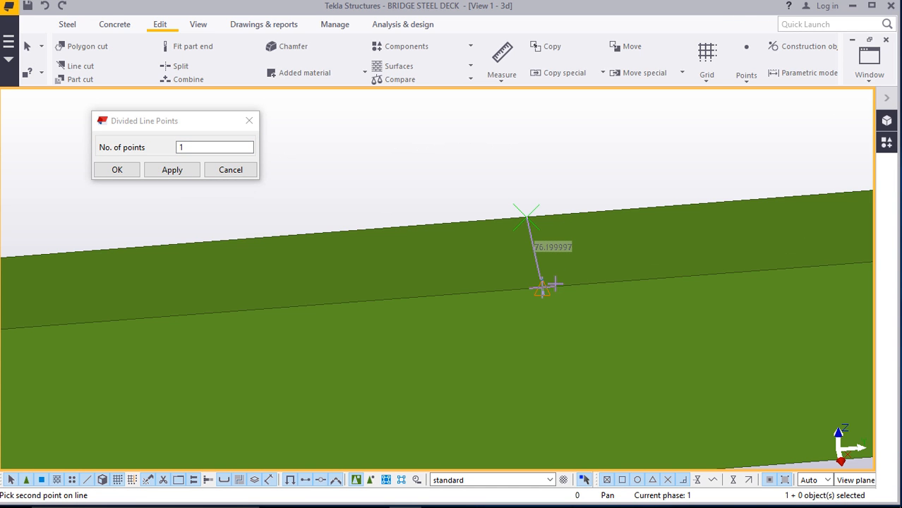
scroll(542, 288, "down", 5)
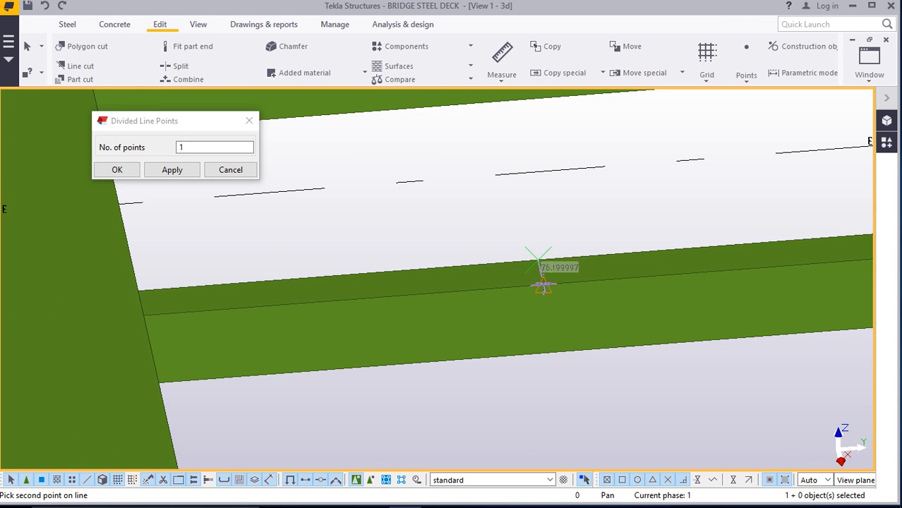
scroll(543, 285, "down", 2)
scroll(543, 286, "up", 6)
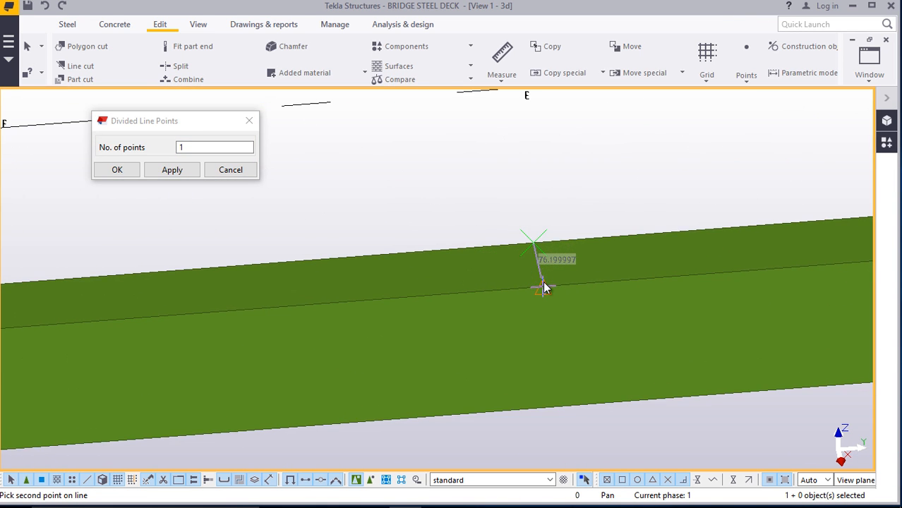
right_click(555, 181)
left_click(595, 189)
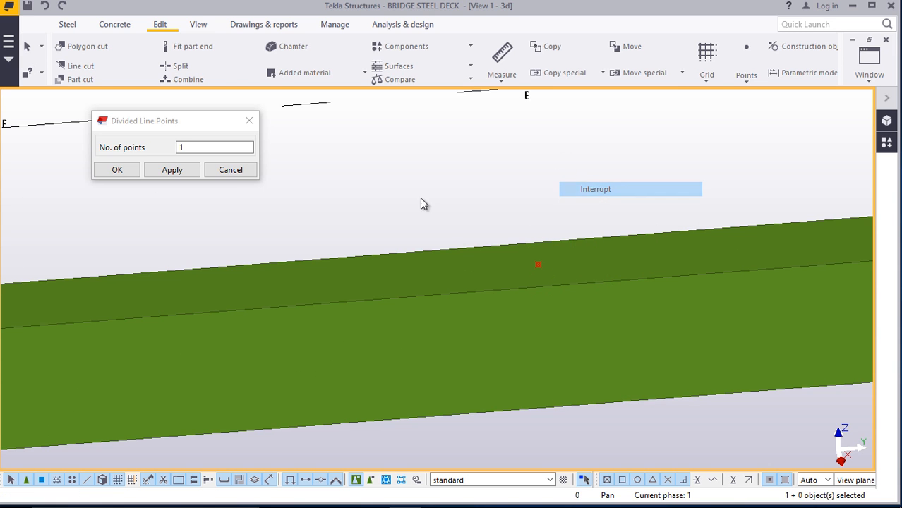
left_click(246, 168)
Select both channel beams between girders 1 and 2 and show only them in the view
scroll(393, 289, "down", 4)
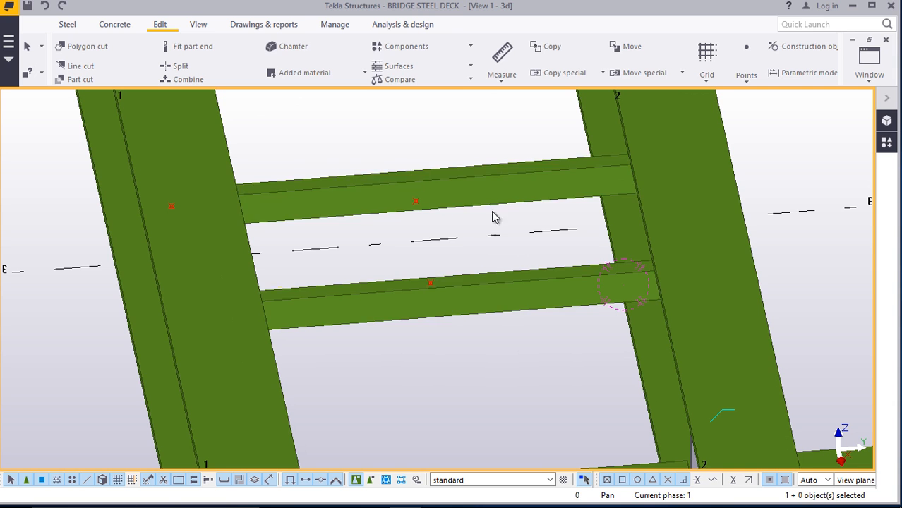
left_click_drag(498, 141, 431, 331)
right_click(401, 199)
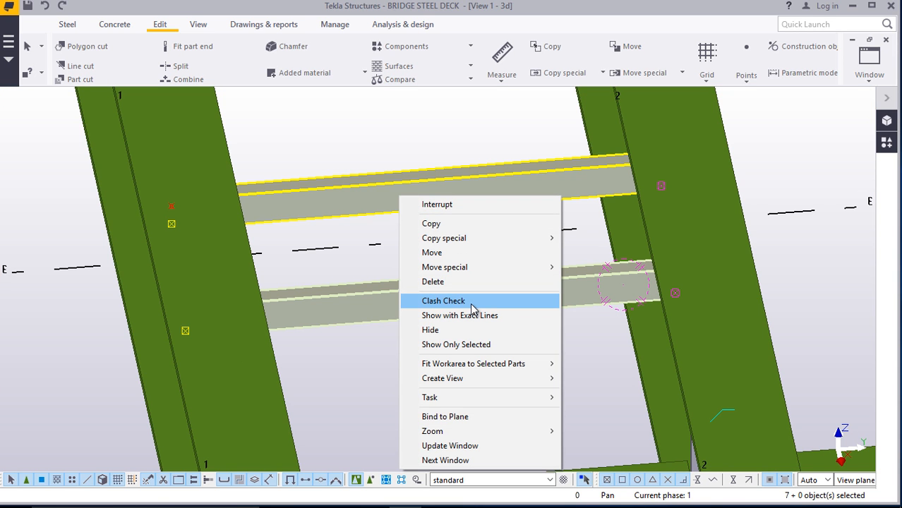
left_click(455, 345)
left_click(492, 351)
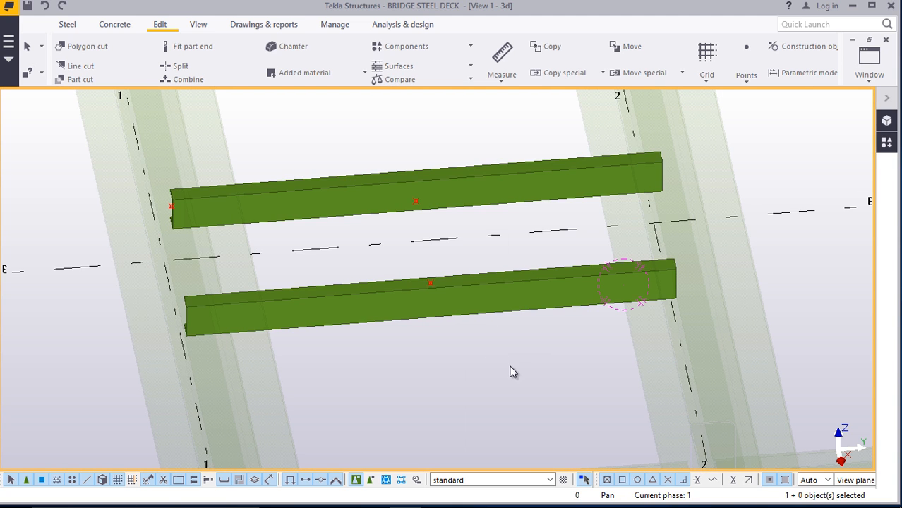
Examine the girder 1 ends of the two channel beams and how they line up with each other
left_click(198, 24)
left_click(475, 66)
left_click(491, 89)
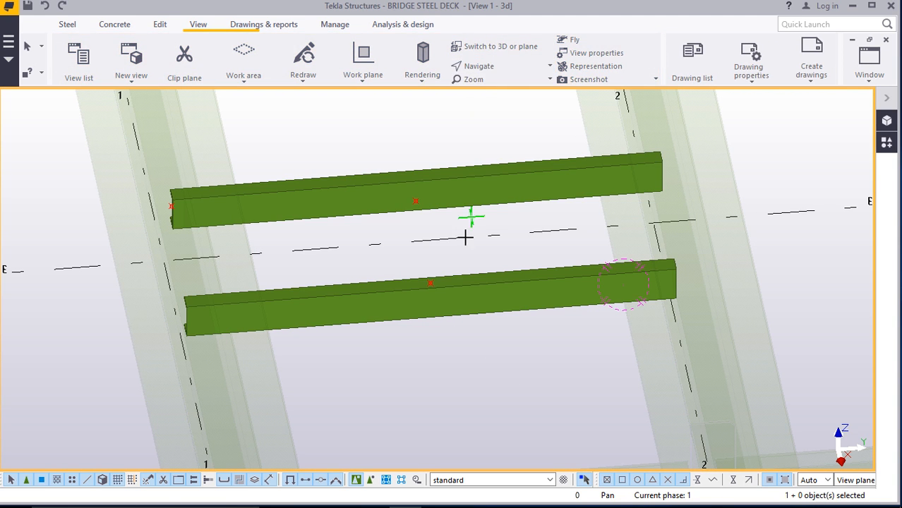
left_click_drag(453, 293, 483, 237)
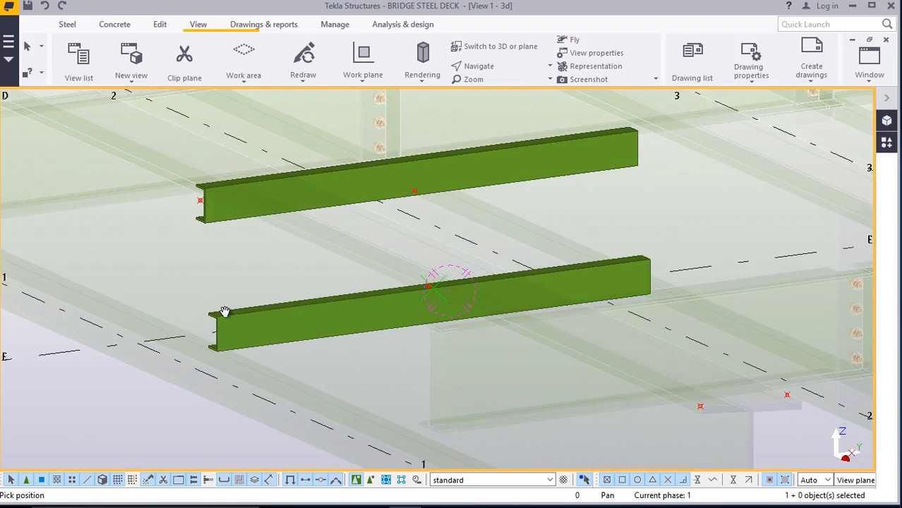
scroll(224, 311, "up", 6)
right_click(255, 218)
left_click(280, 227)
scroll(233, 334, "down", 5)
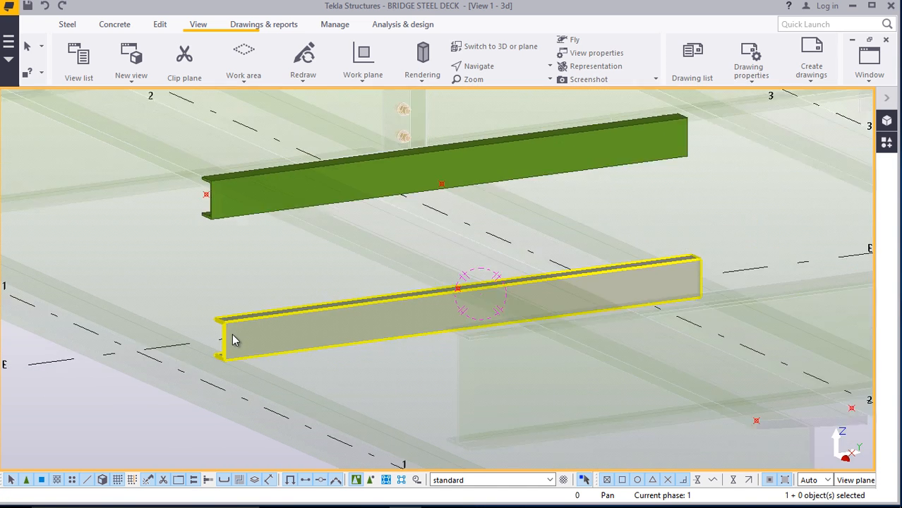
scroll(233, 332, "down", 2)
scroll(245, 322, "up", 4)
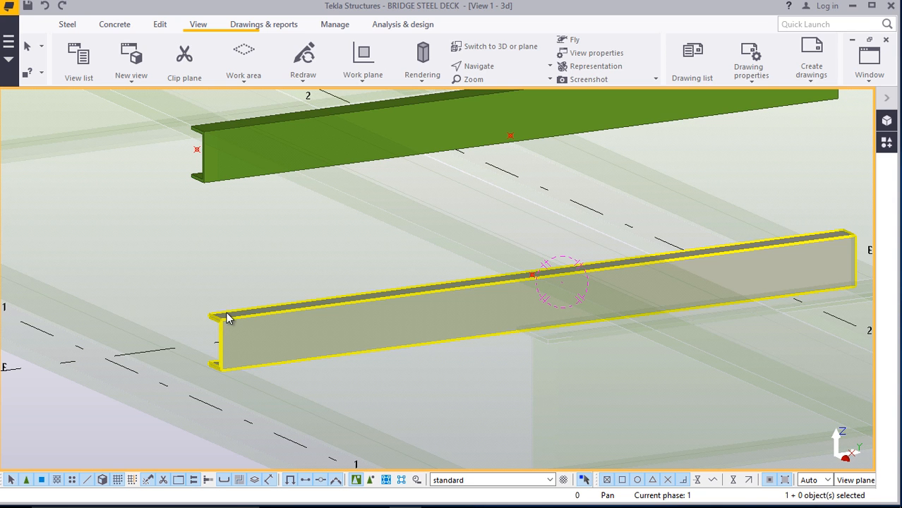
Copy the lower channel beam from its top corner at girder 1 to the perpendicular point on the upper beam's top edge
right_click(302, 322)
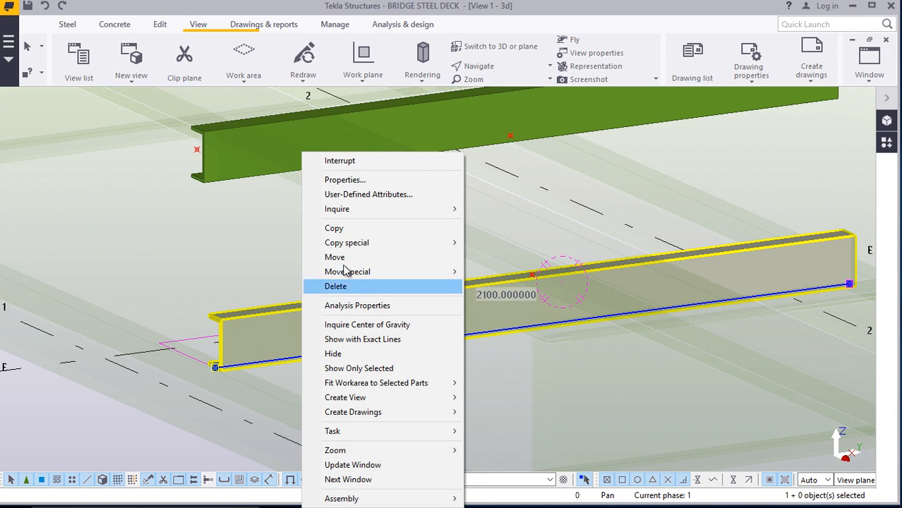
left_click(335, 228)
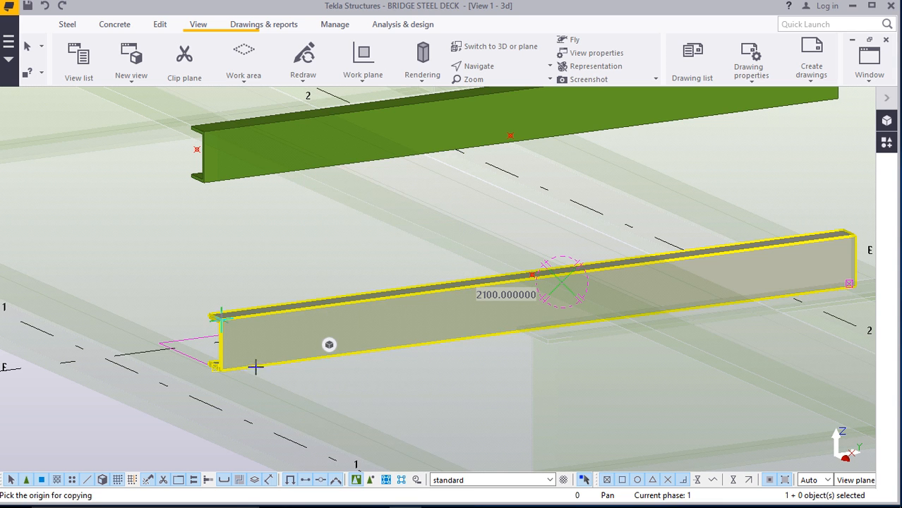
scroll(232, 322, "up", 5)
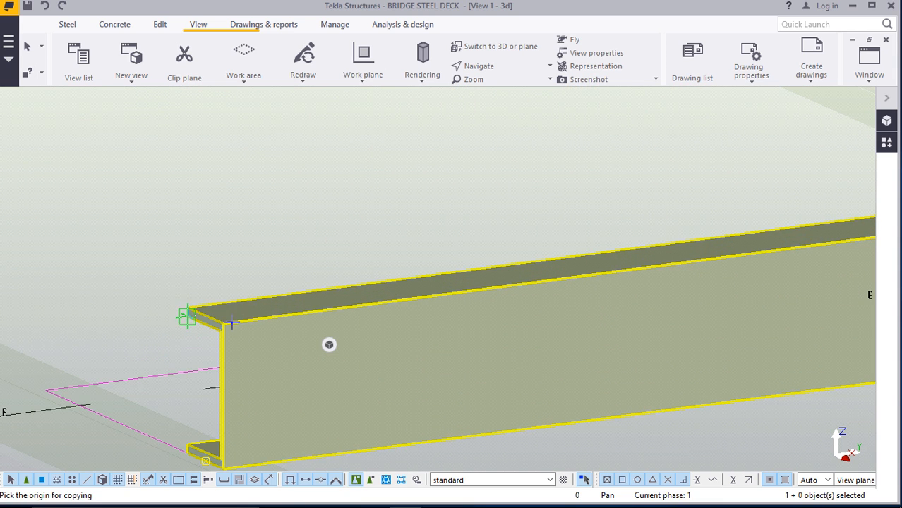
left_click(225, 324)
scroll(219, 324, "down", 4)
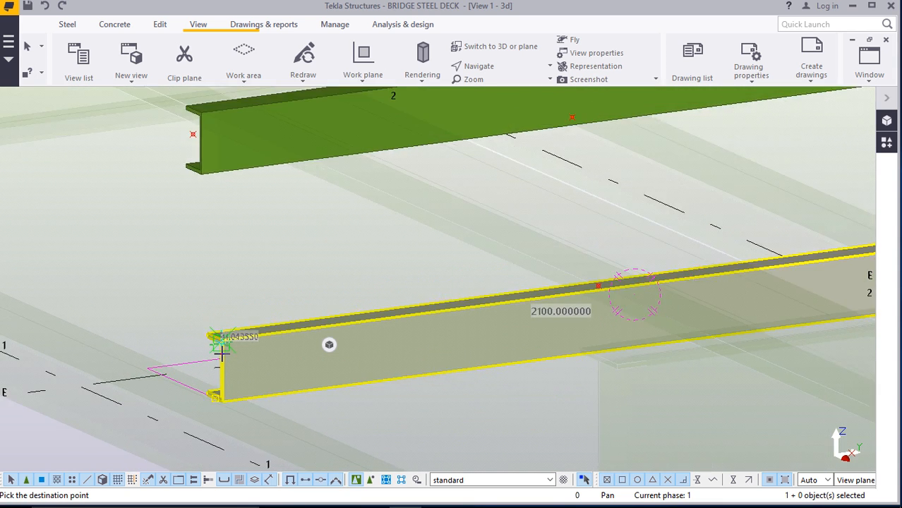
scroll(245, 183, "up", 2)
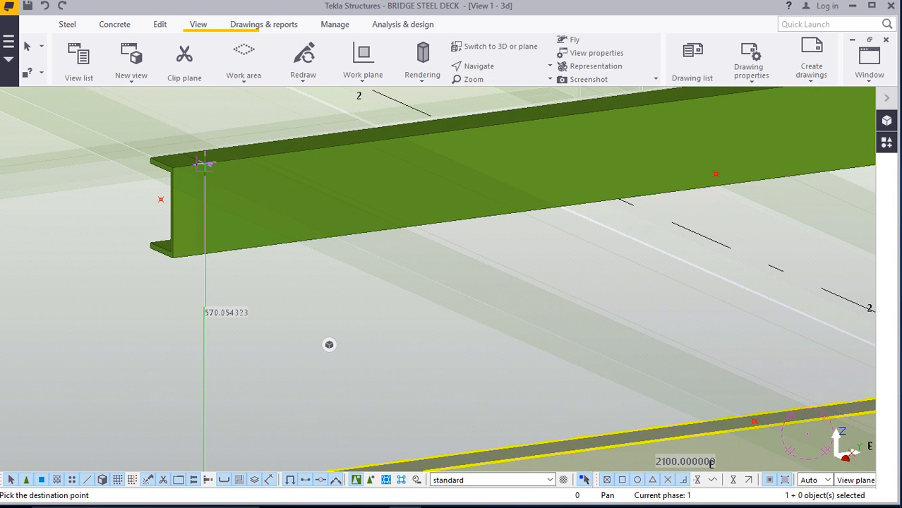
right_click(204, 164)
left_click(233, 172)
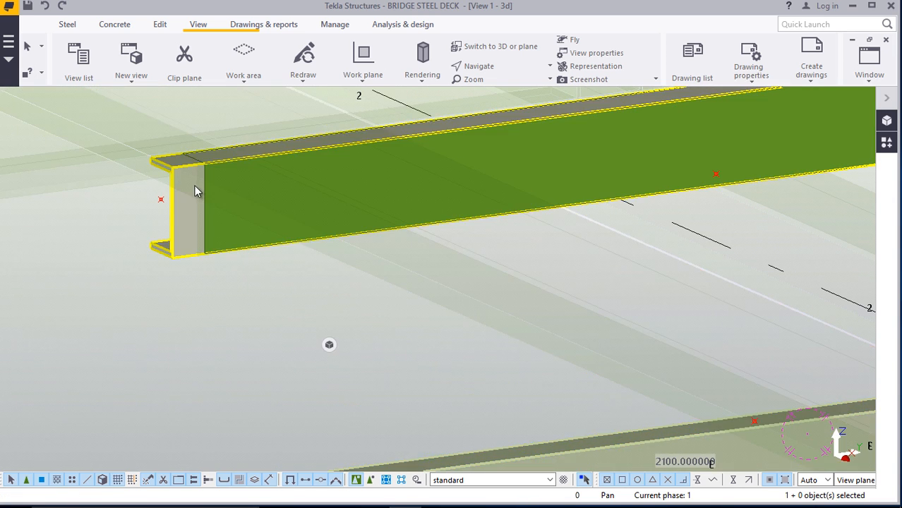
Delete the original upper channel beam, the one whose end projects beyond the new copy at girder 1
left_click(191, 186)
right_click(192, 185)
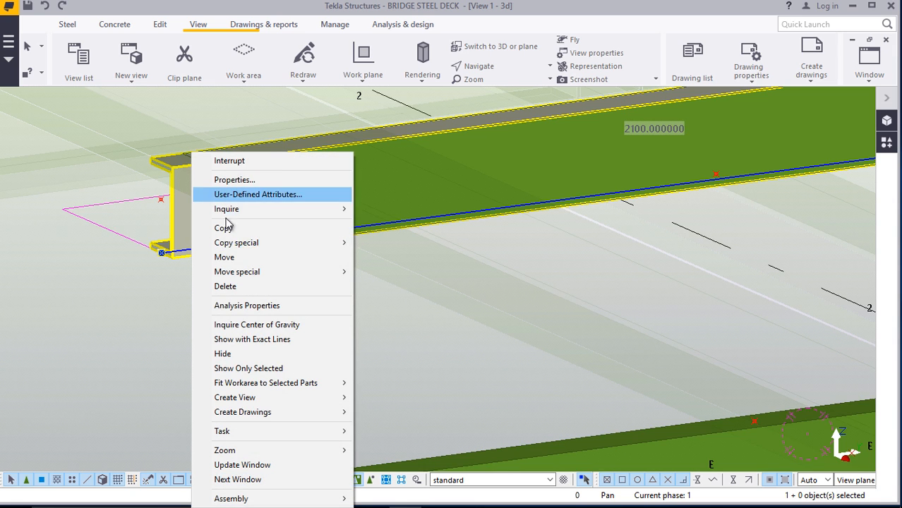
left_click(233, 292)
scroll(222, 242, "down", 3)
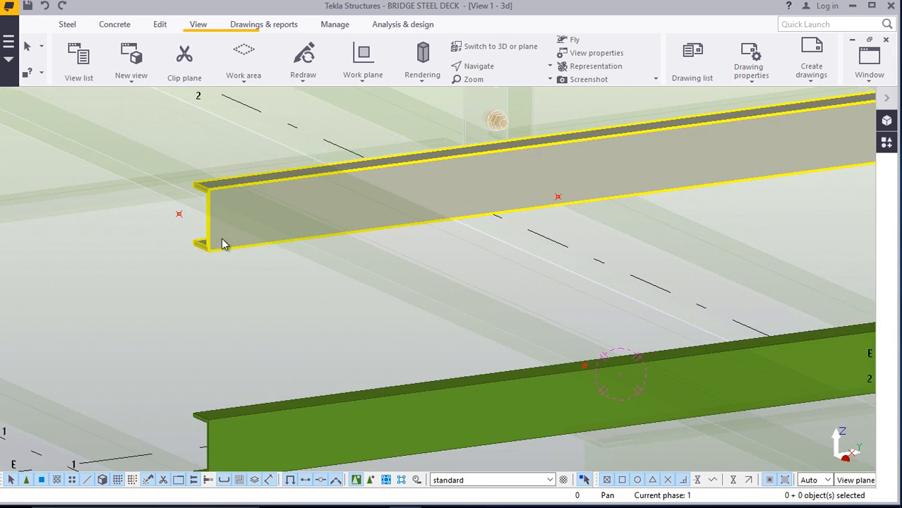
scroll(516, 297, "up", 1)
scroll(515, 296, "up", 1)
scroll(509, 303, "down", 2)
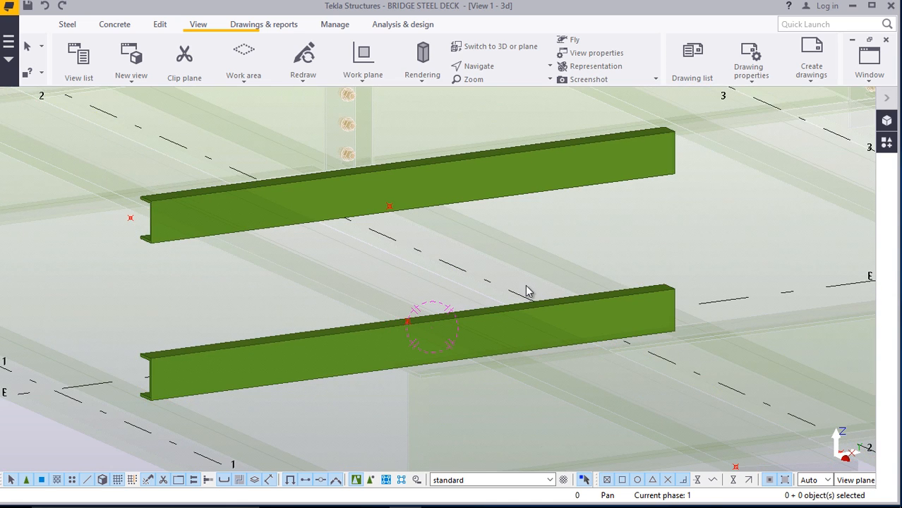
Examine the two aligned channel beams from above, between girders 1 and 2
scroll(487, 318, "up", 1)
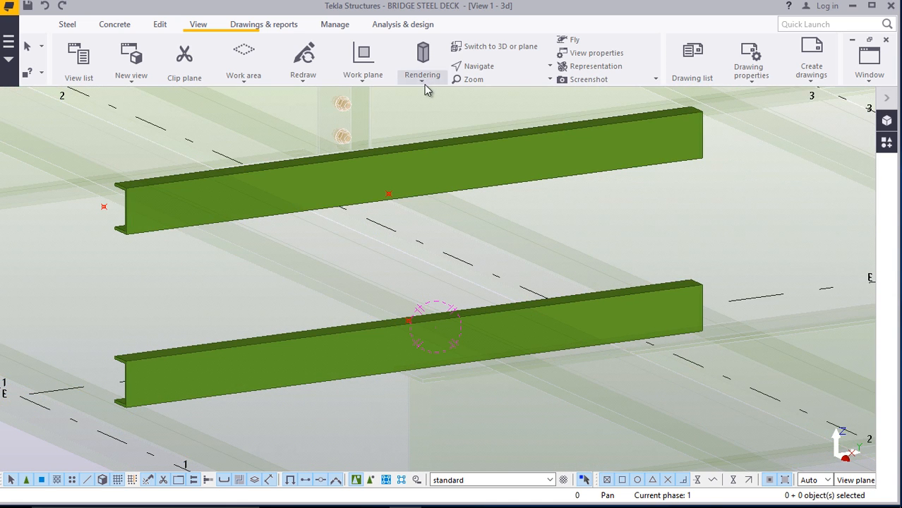
left_click(480, 67)
left_click(485, 87)
left_click_drag(441, 345, 489, 319)
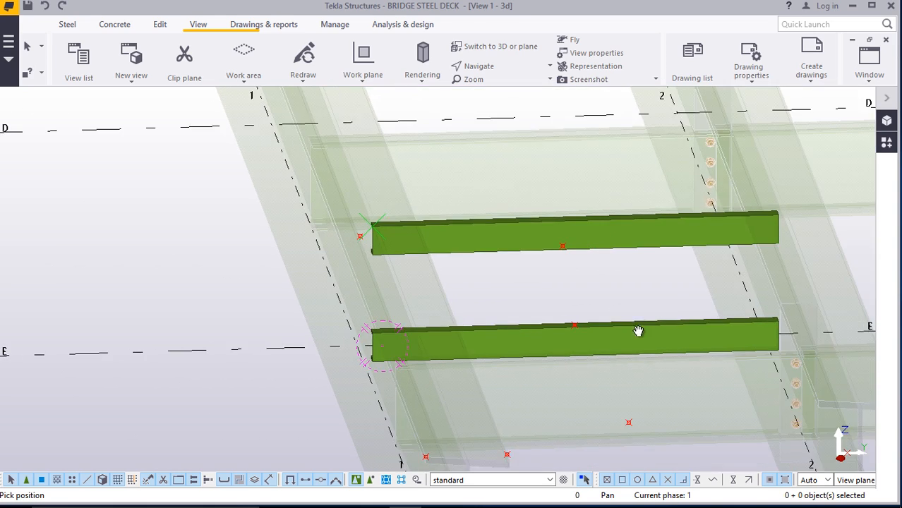
scroll(639, 331, "up", 5)
mouse_move(592, 288)
left_mouse_down()
mouse_move(616, 282)
mouse_move(608, 297)
left_mouse_up()
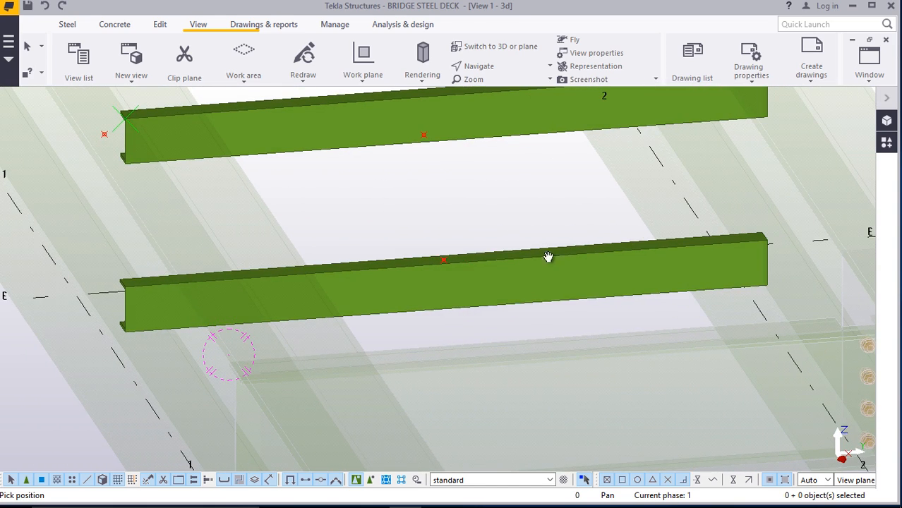
right_click(456, 207)
left_click(488, 214)
scroll(326, 193, "down", 2)
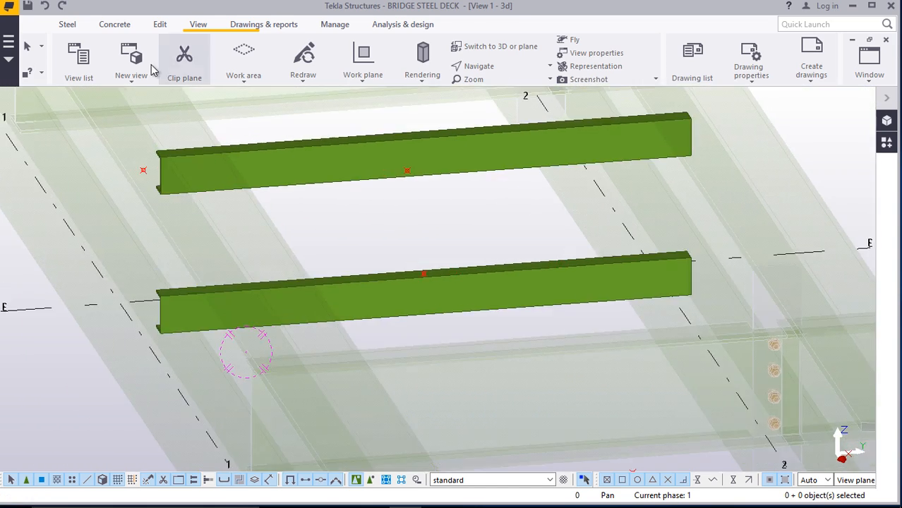
Model a diagonal steel beam from the upper channel beam's top corner at girder 2 to the midpoint of the lower beam's top edge
left_click(65, 26)
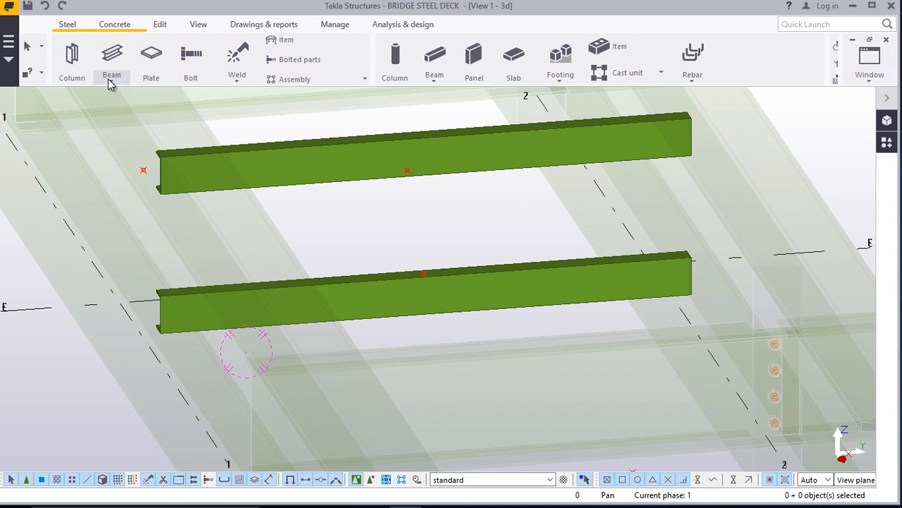
left_click(110, 79)
left_click(131, 97)
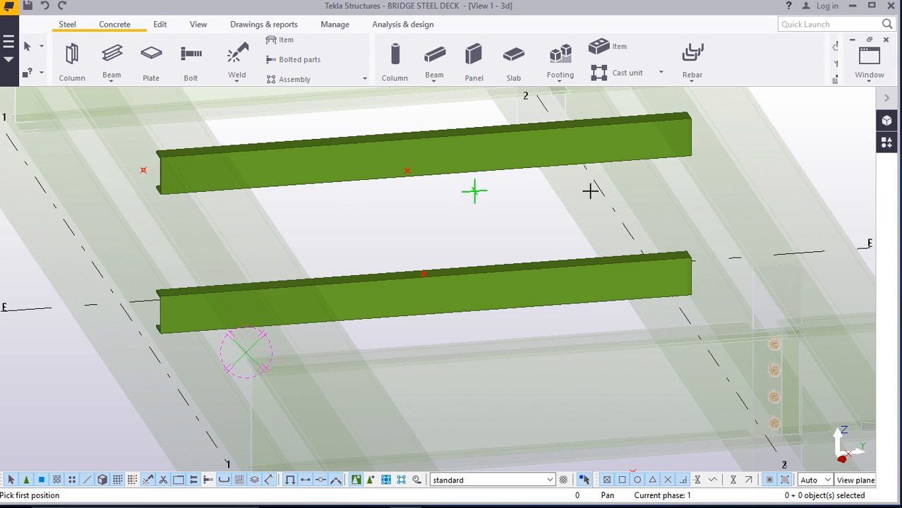
scroll(683, 115, "up", 5)
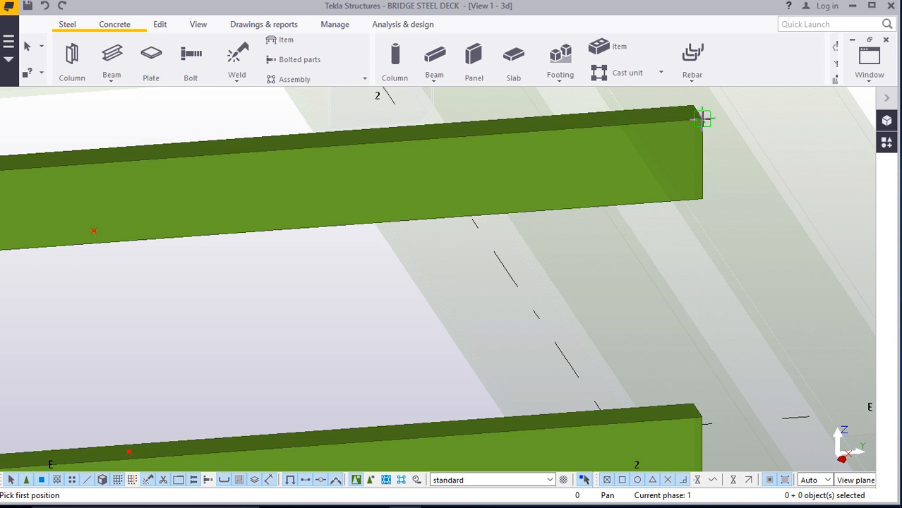
left_click(704, 122)
scroll(704, 121, "down", 3)
scroll(302, 355, "up", 4)
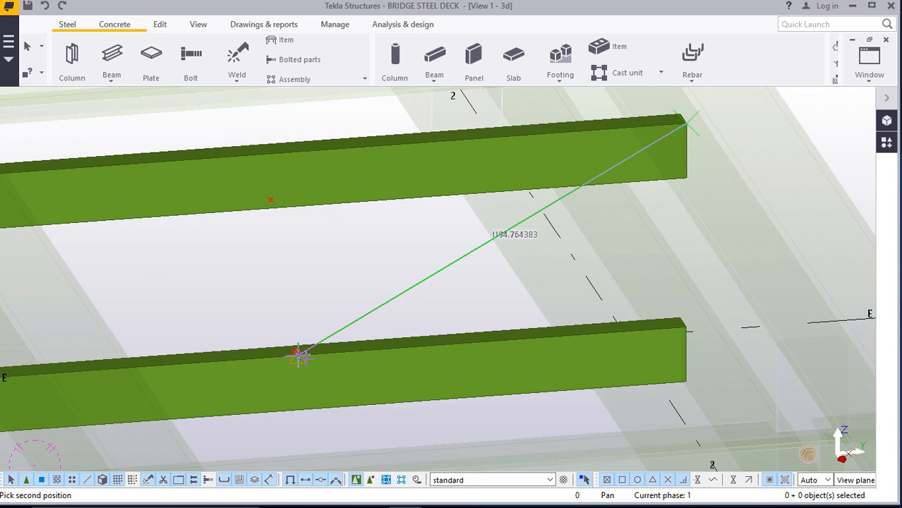
scroll(298, 358, "up", 2)
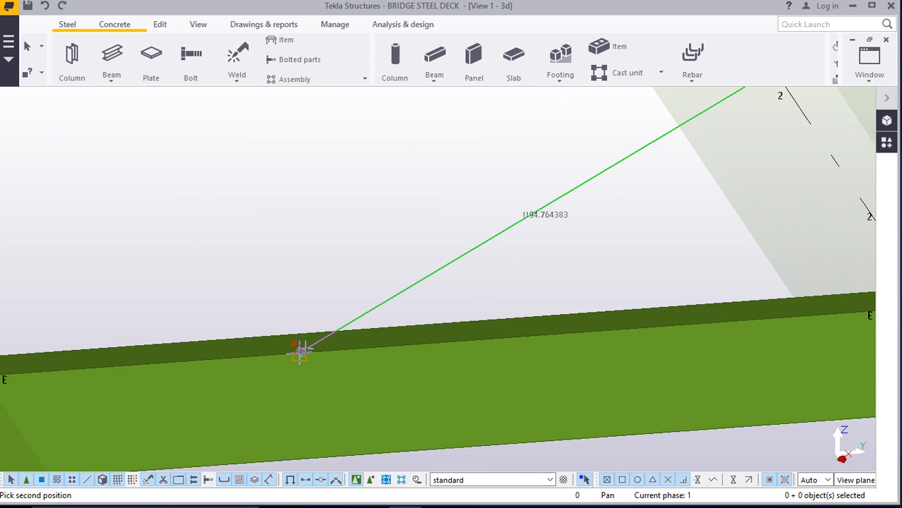
left_click(300, 352)
right_click(247, 197)
left_click(271, 205)
scroll(323, 350, "down", 5)
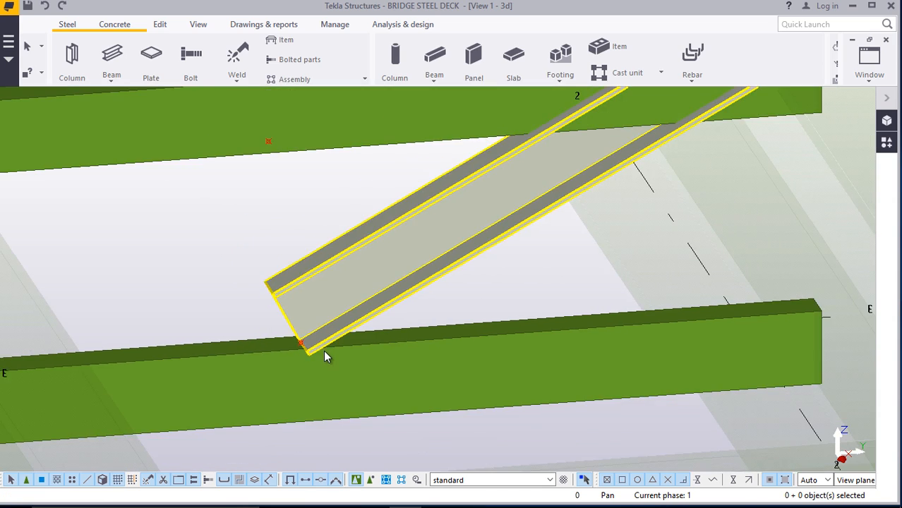
Change the diagonal beam's profile to RSC102*51*10.42
scroll(415, 284, "up", 3)
double_click(406, 282)
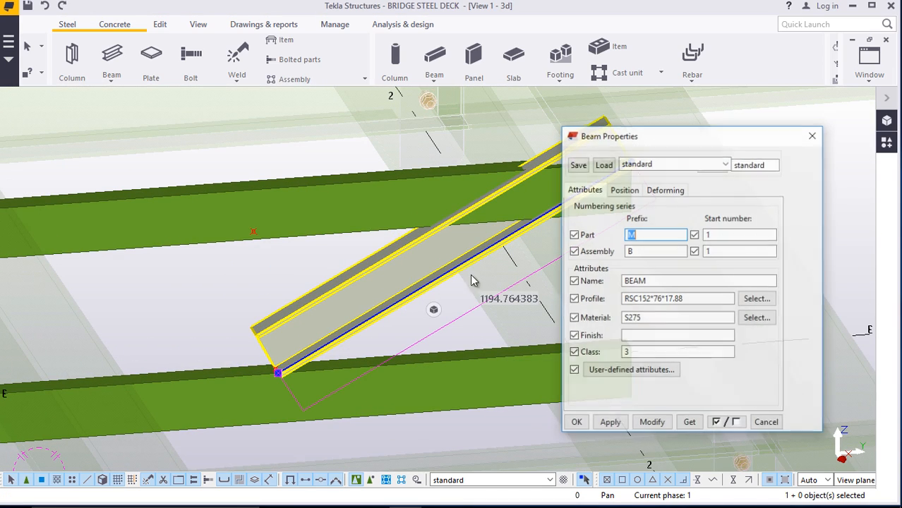
left_click(794, 300)
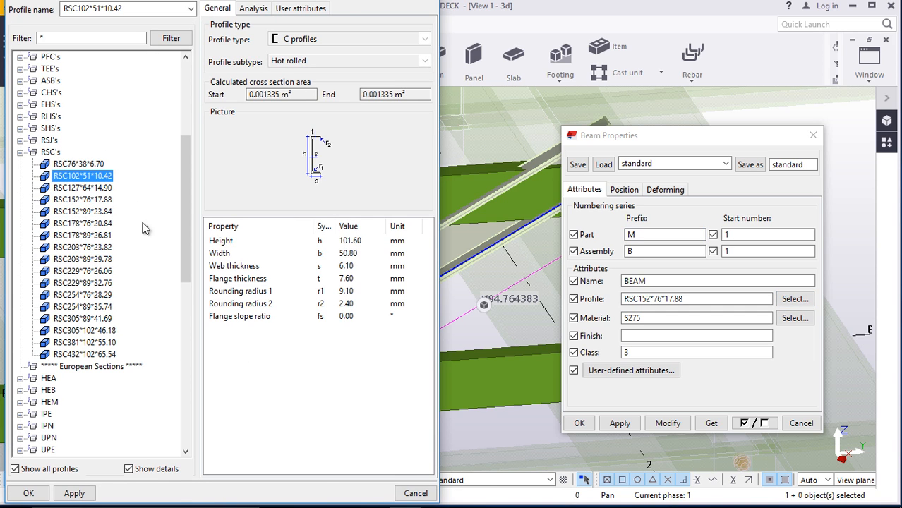
left_click(28, 493)
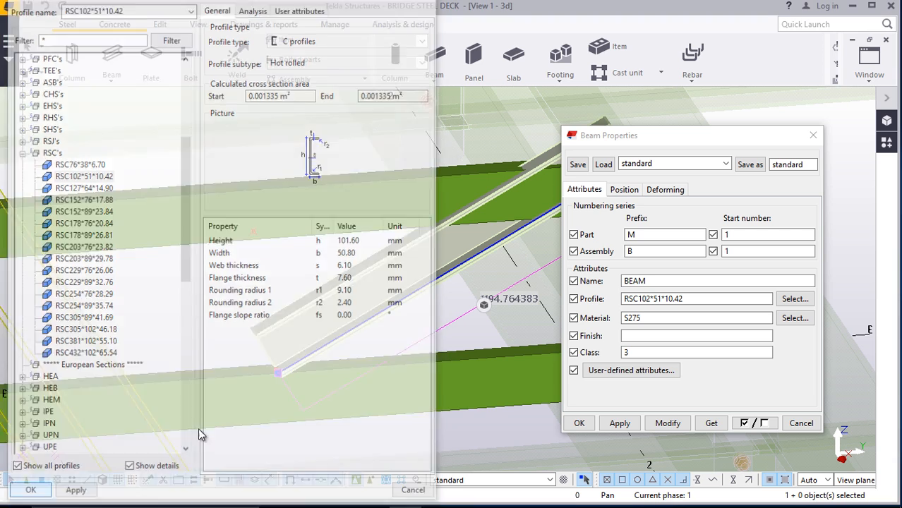
left_click(668, 423)
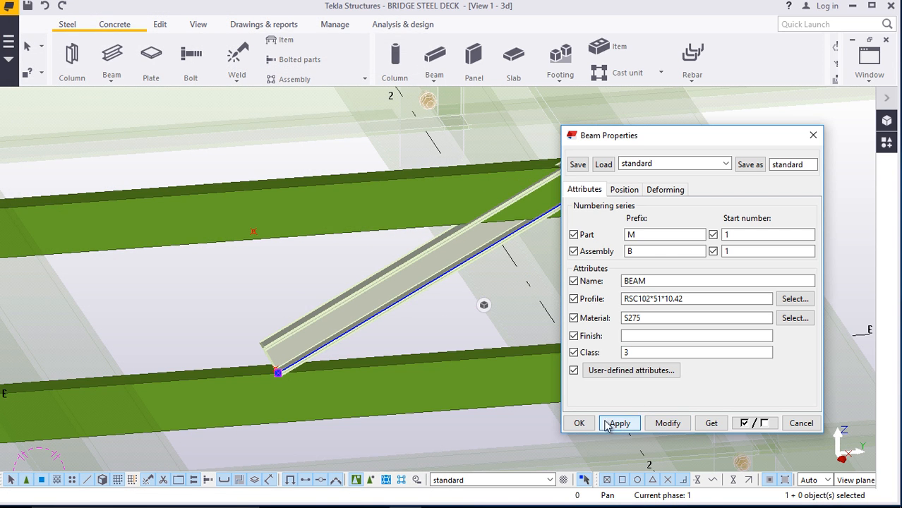
left_click(579, 423)
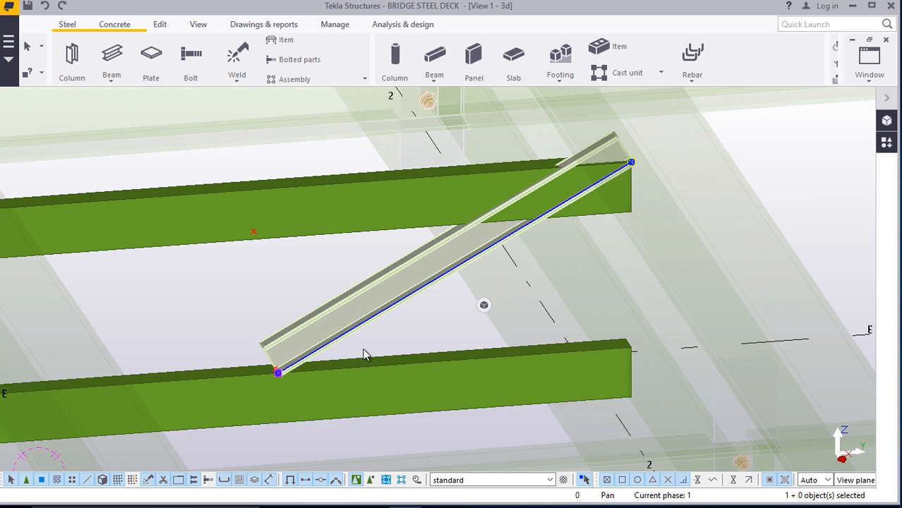
Move the diagonal channel from its end's upper outer web corner to the upper channel beam's top web corner at girder 2
scroll(561, 183, "up", 4)
scroll(561, 182, "up", 1)
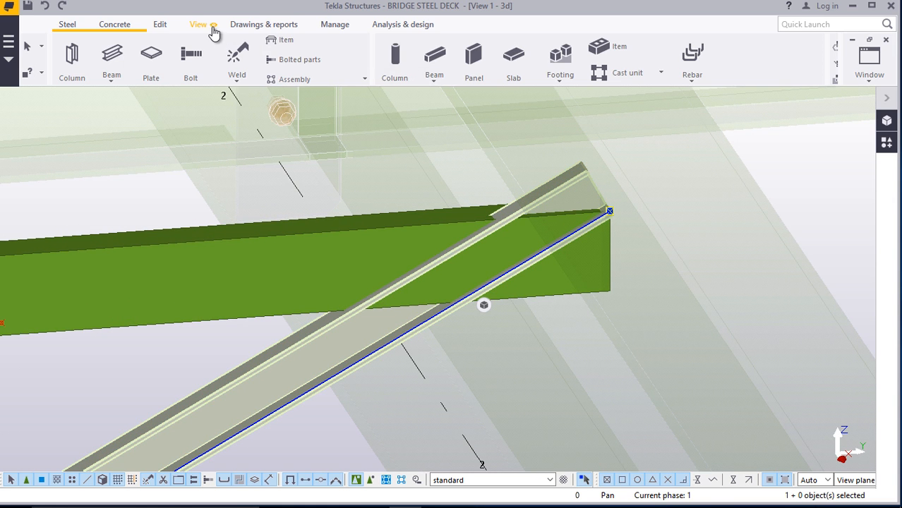
left_click(204, 27)
left_click(496, 68)
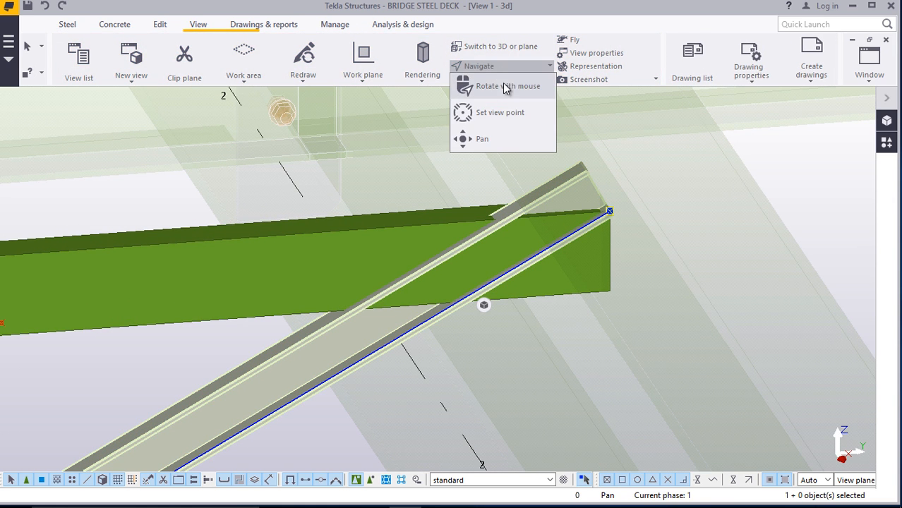
left_click(506, 88)
left_click_drag(563, 224, 360, 187)
scroll(586, 165, "up", 3)
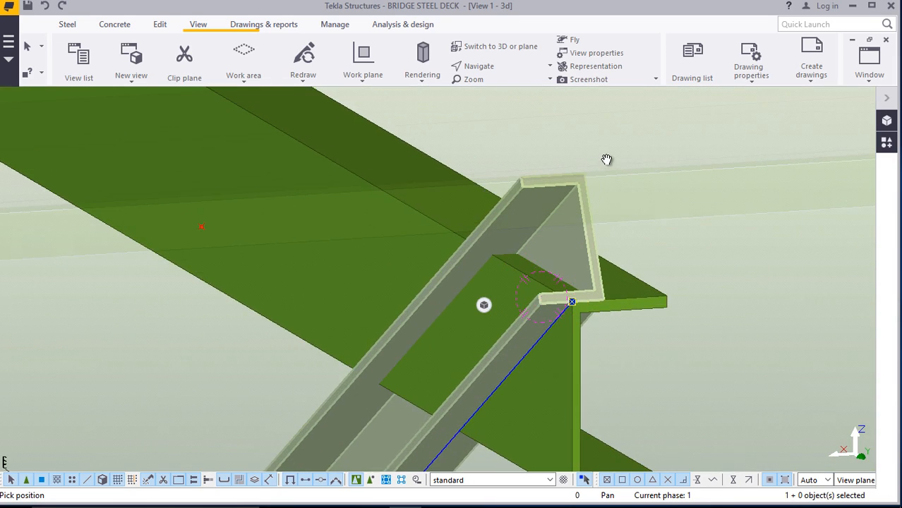
right_click(676, 280)
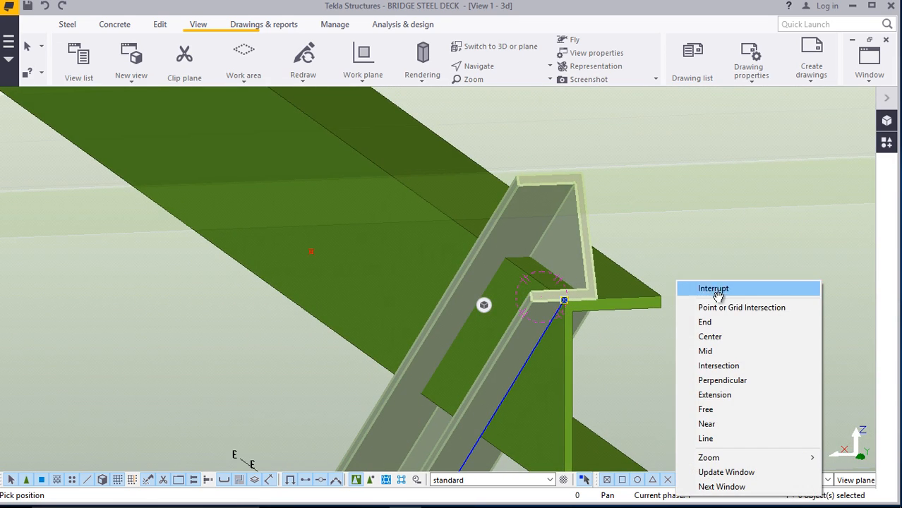
left_click(715, 294)
right_click(716, 296)
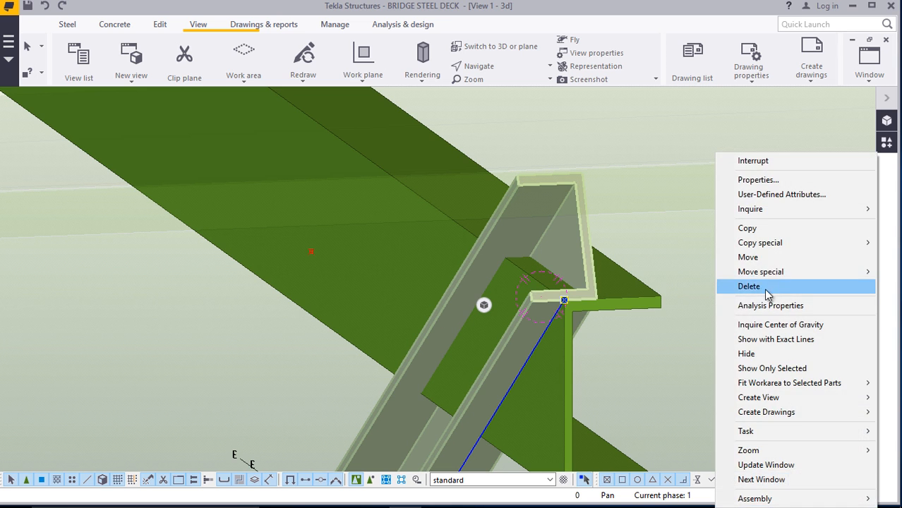
left_click(761, 257)
scroll(585, 177, "up", 4)
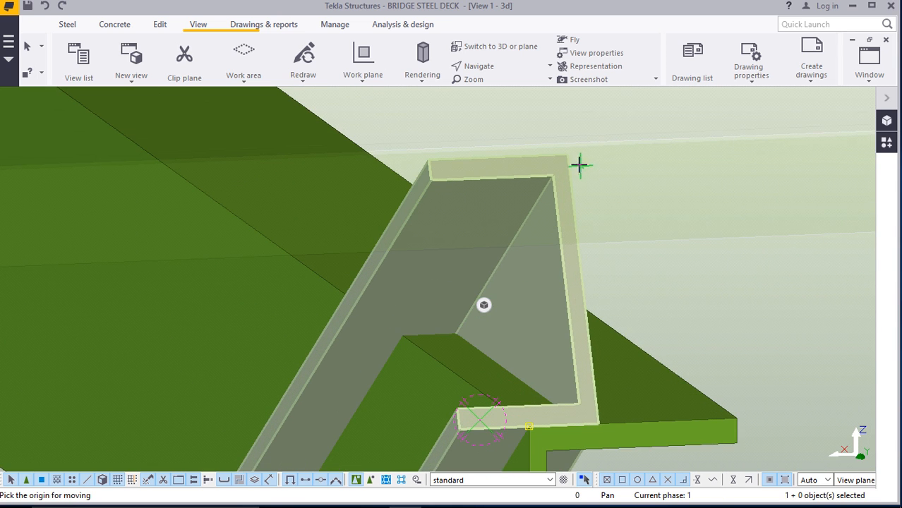
scroll(554, 187, "down", 5)
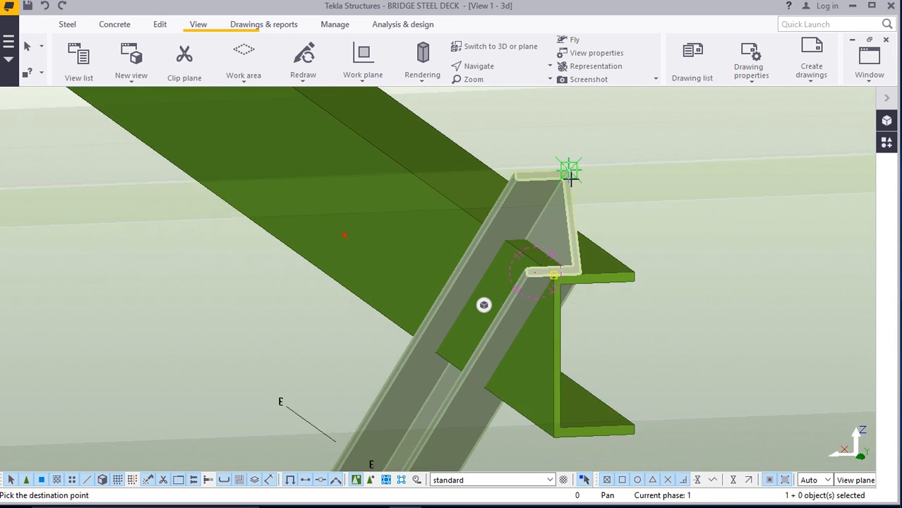
scroll(563, 261, "up", 5)
scroll(563, 262, "up", 6)
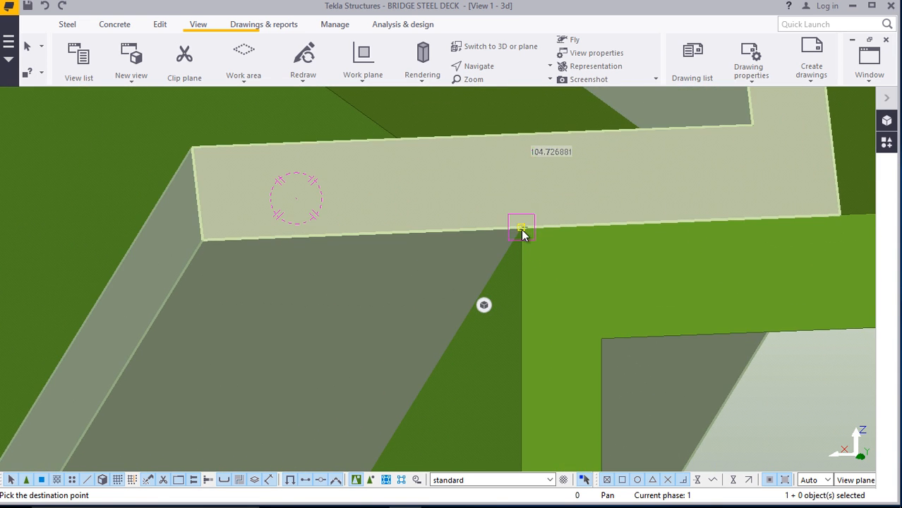
left_click(522, 235)
scroll(558, 219, "down", 6)
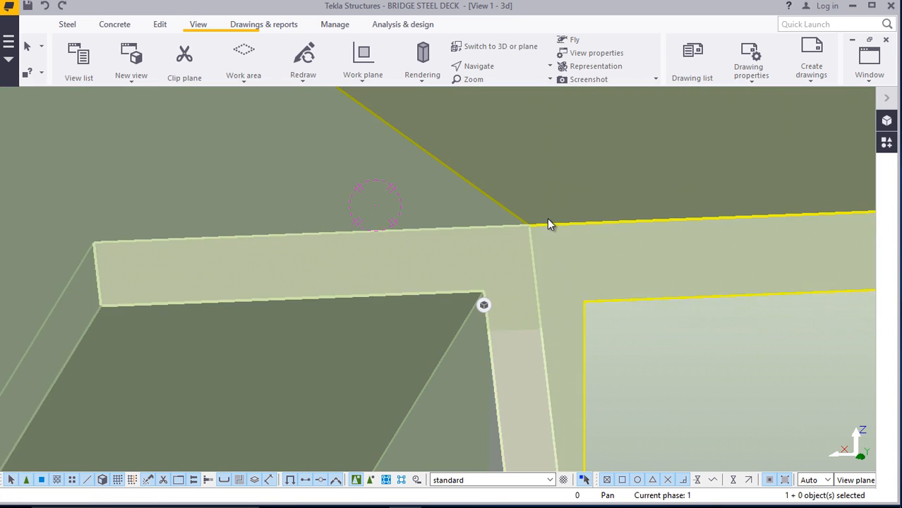
scroll(602, 252, "down", 6)
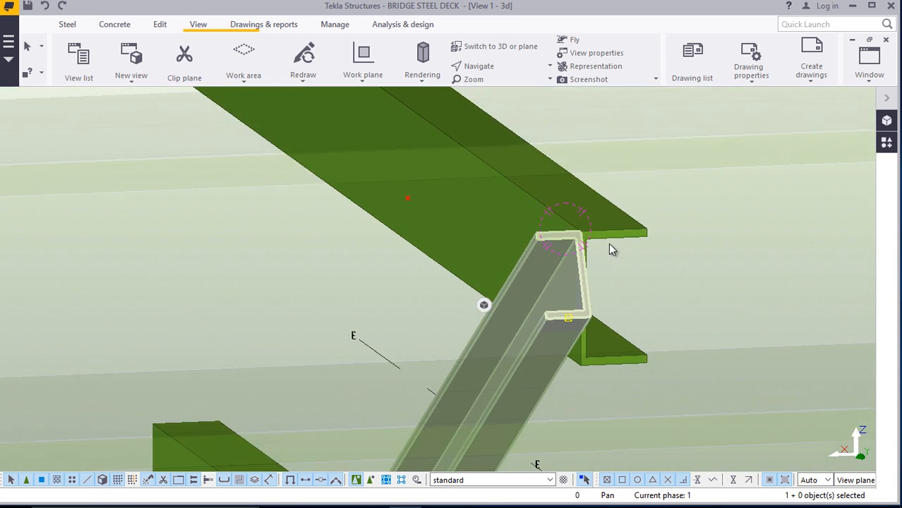
Place a construction point where the diagonal's upper web corner meets the upper channel beam's top corner
left_click(500, 112)
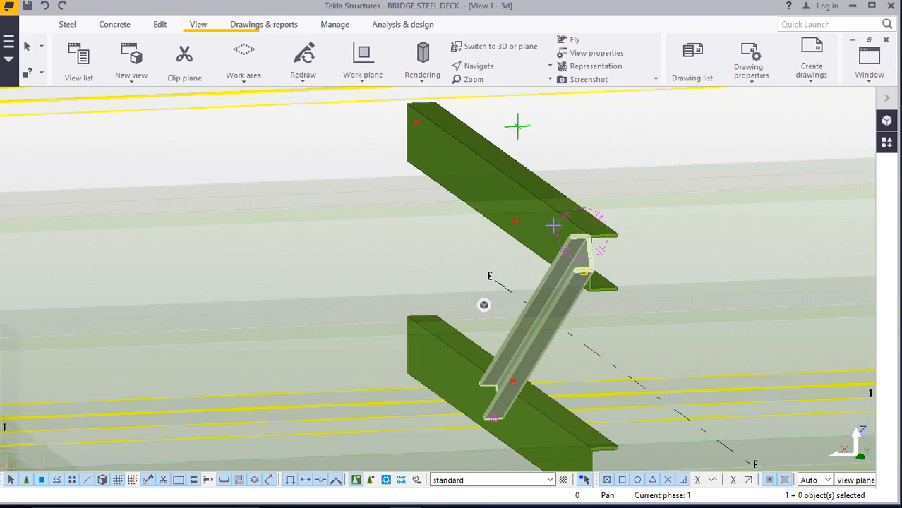
middle_click_drag(518, 353, 695, 398, "ctrl")
middle_click_drag(487, 357, 355, 360, "ctrl")
scroll(291, 240, "up", 3)
scroll(294, 233, "up", 5)
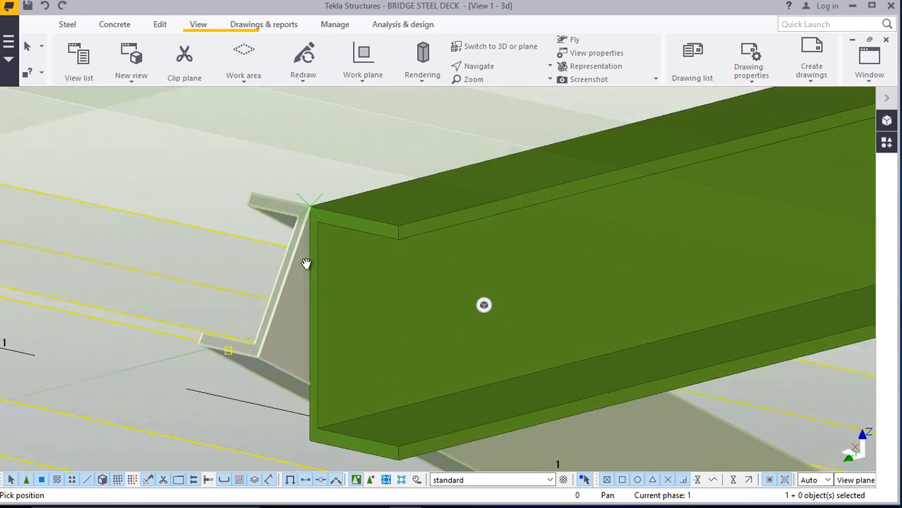
right_click(299, 213)
left_click(322, 223)
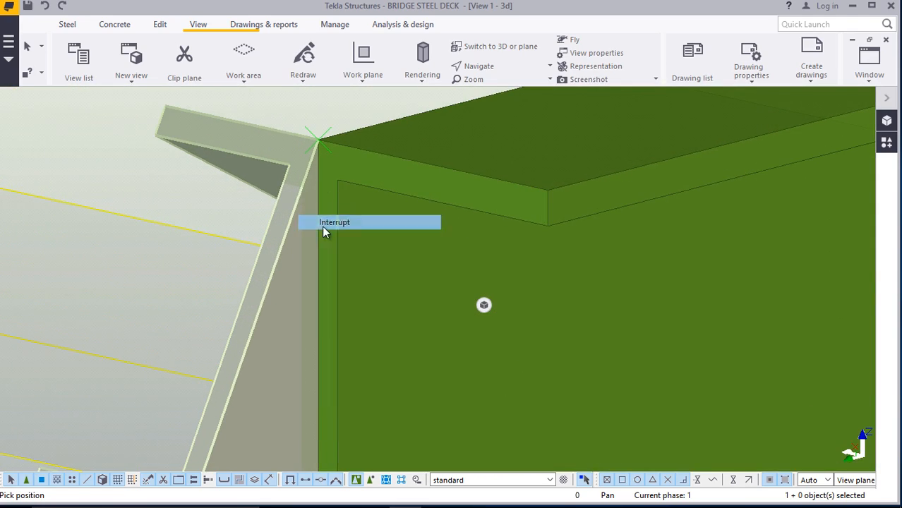
left_click(159, 24)
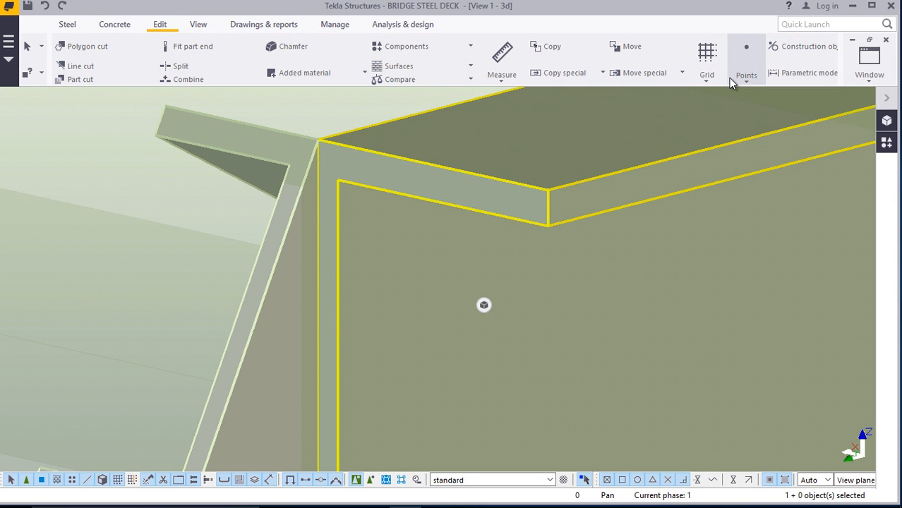
left_click(731, 80)
scroll(314, 138, "up", 5)
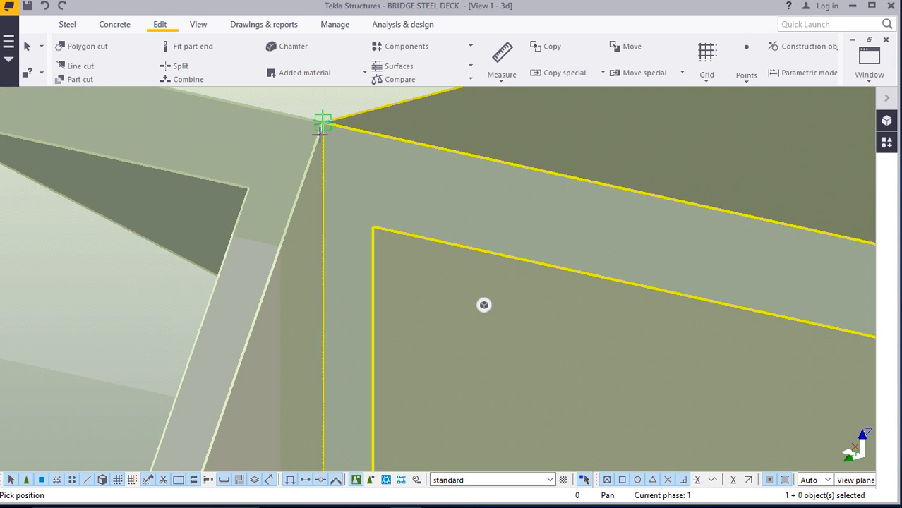
scroll(323, 124, "down", 6)
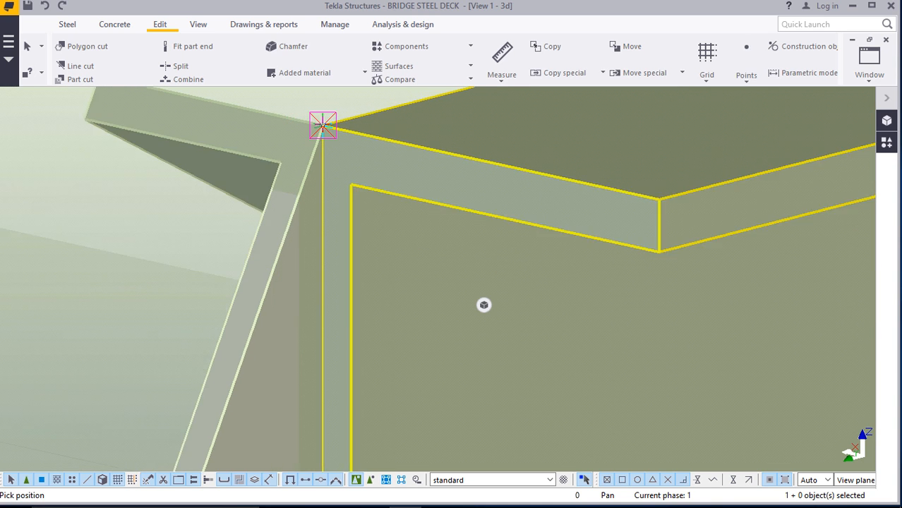
Place construction points at the diagonal's lower web corner and where its lower edge meets the upper beam's vertical end edge
scroll(329, 376, "up", 2)
scroll(328, 375, "up", 5)
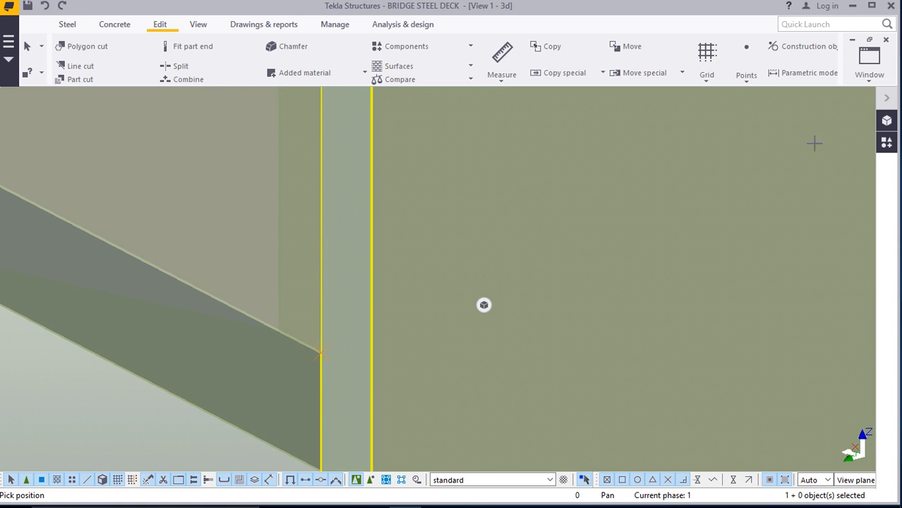
left_click(744, 80)
left_click(770, 338)
scroll(325, 356, "down", 9)
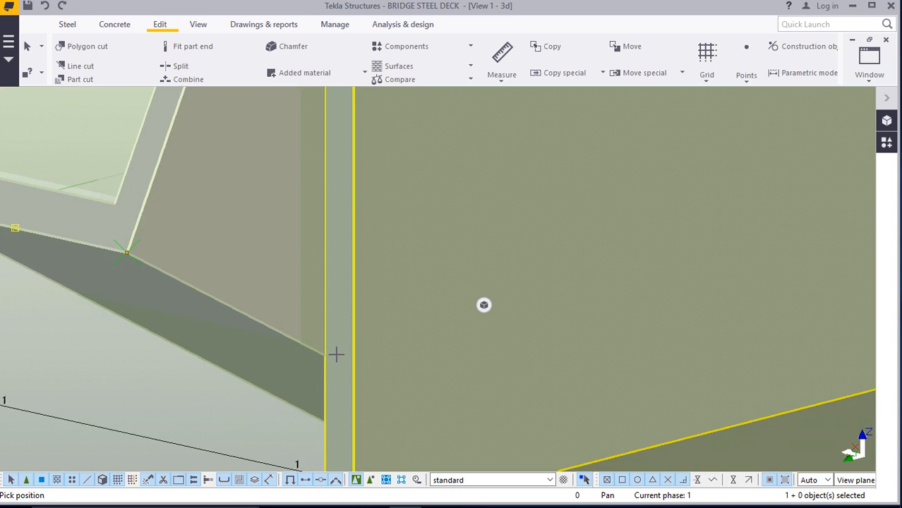
scroll(325, 311, "up", 3)
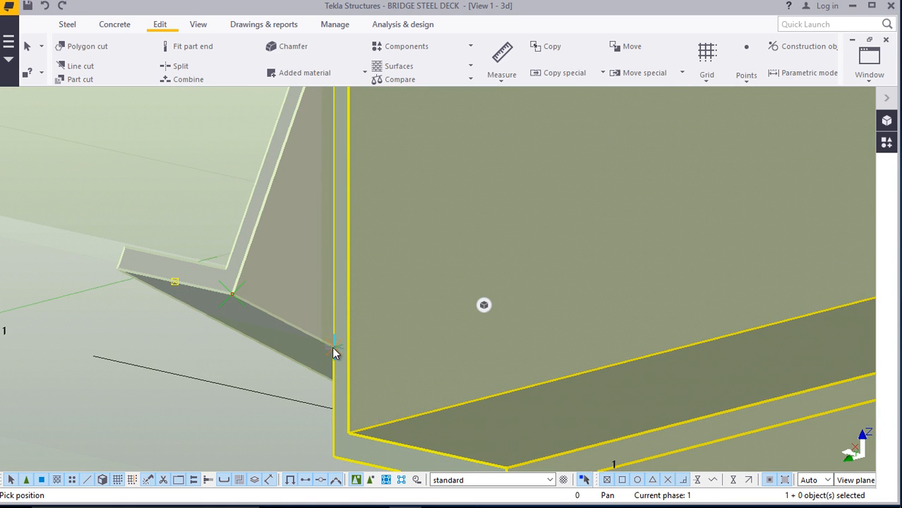
scroll(334, 348, "down", 3)
right_click(250, 173)
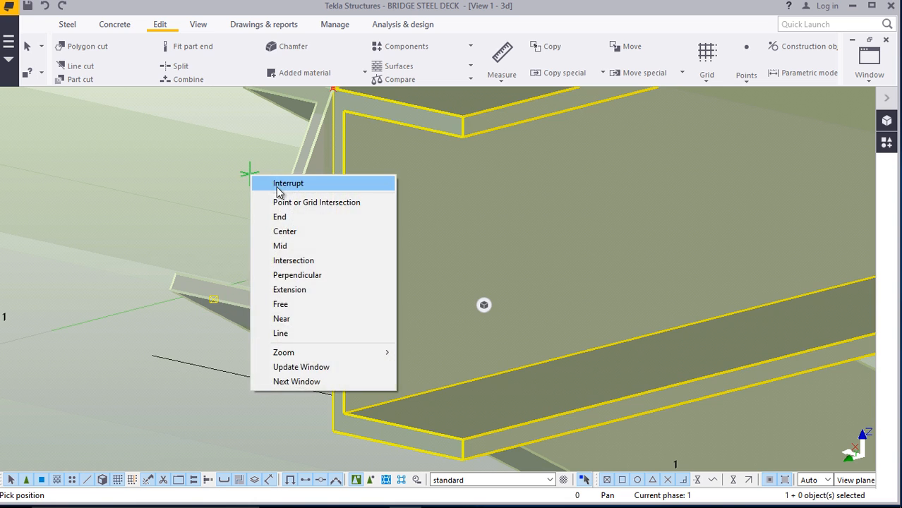
left_click(279, 181)
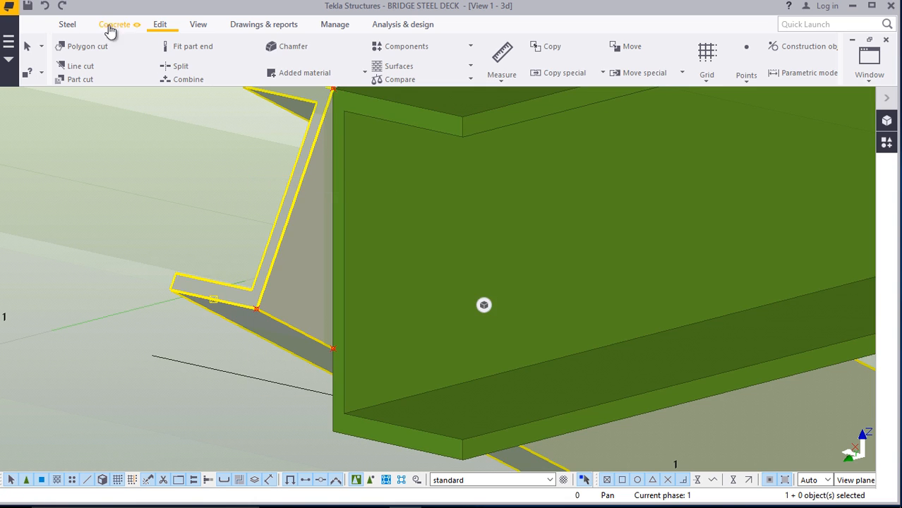
Try to trim the diagonal channel's projecting end with a line cut between the two points on the upper beam's vertical end edge
left_click(80, 65)
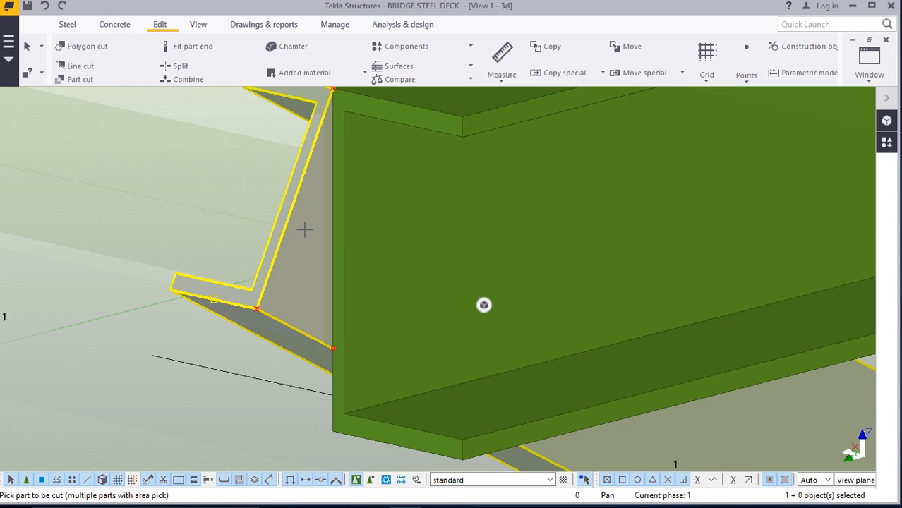
scroll(314, 301, "down", 1)
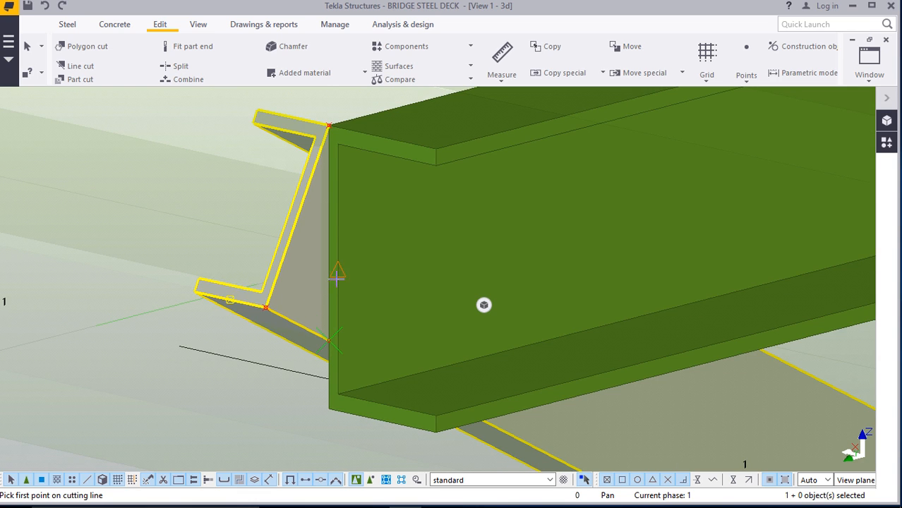
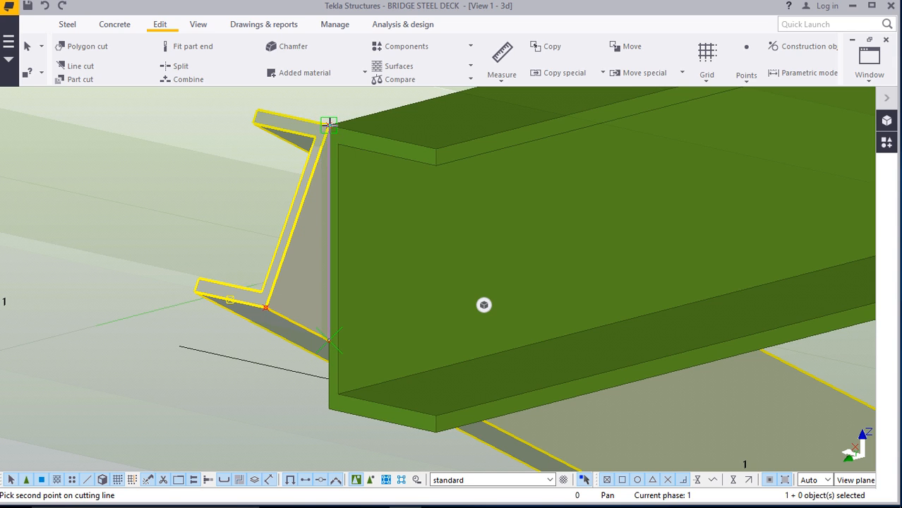
left_click(303, 253)
left_click(293, 262)
right_click(210, 151)
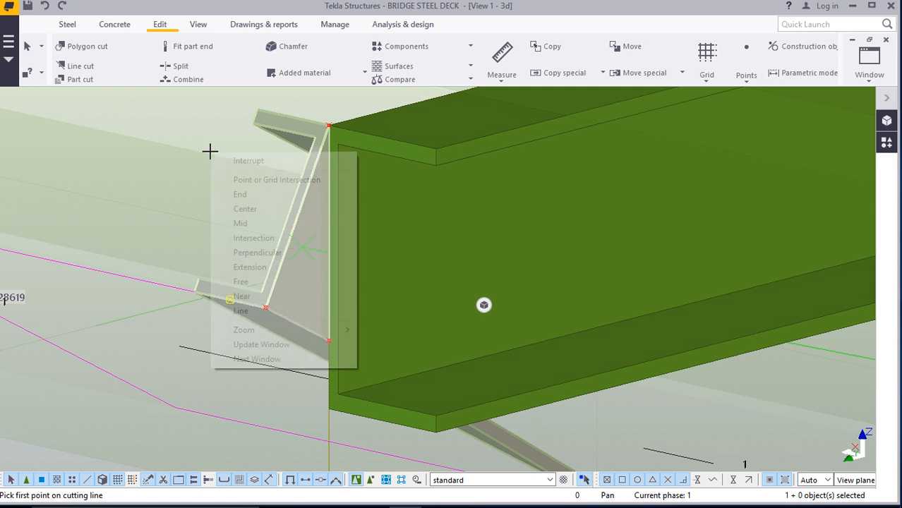
left_click(237, 164)
scroll(350, 277, "down", 2)
scroll(355, 278, "down", 4)
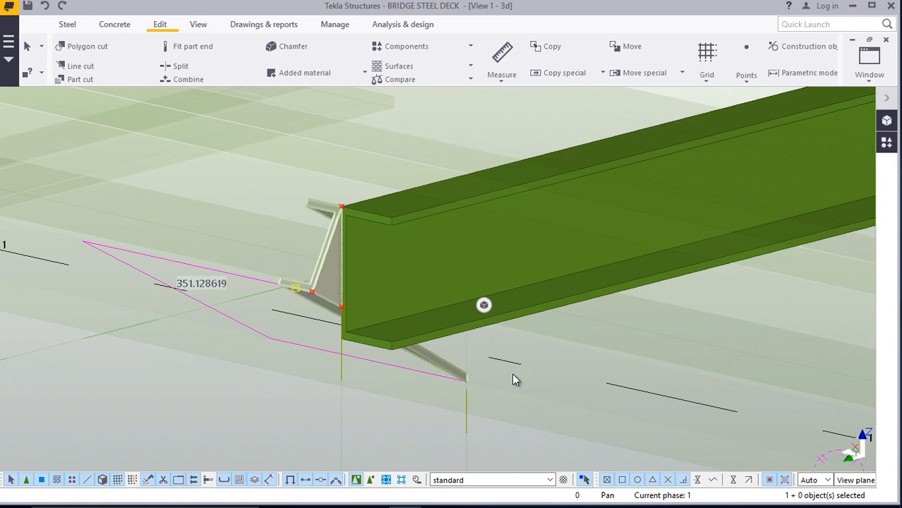
scroll(511, 370, "up", 3)
left_click(46, 7)
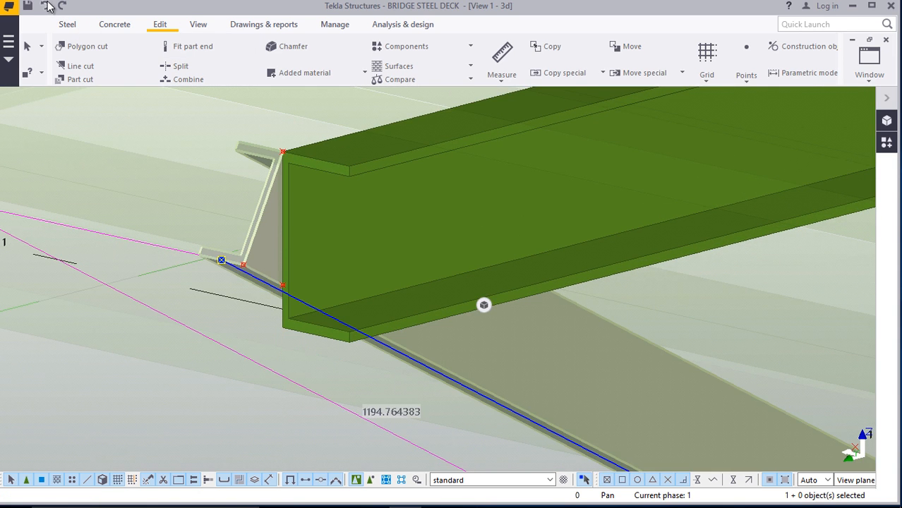
Trim the diagonal channel's projecting end with a polygon cut through the three construction points beside the upper channel beam's end
scroll(268, 183, "up", 1)
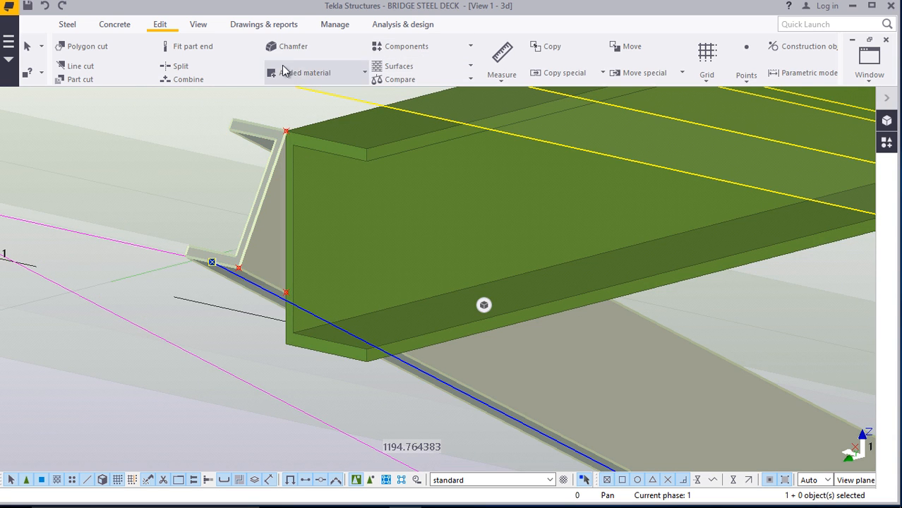
left_click(206, 29)
left_click(501, 68)
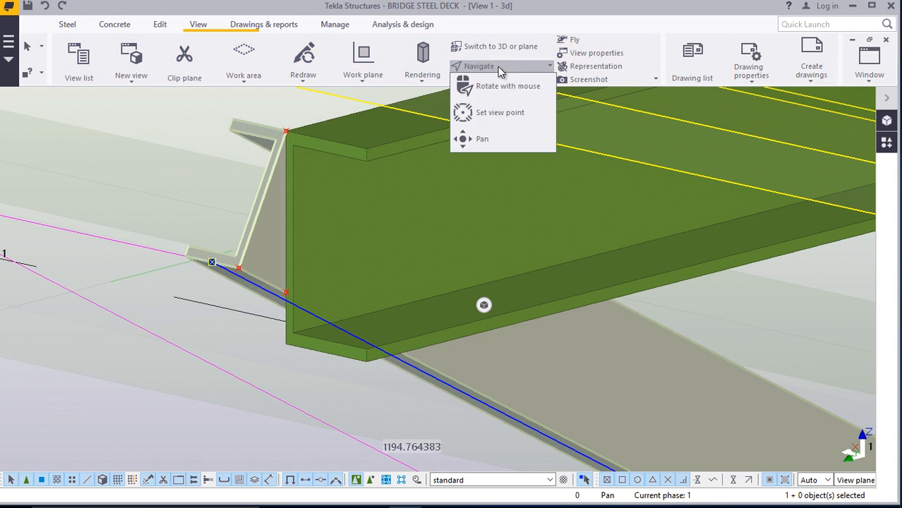
left_click(497, 84)
mouse_move(273, 211)
left_mouse_down()
mouse_move(252, 220)
mouse_move(193, 213)
mouse_move(177, 177)
mouse_move(181, 204)
mouse_move(223, 267)
mouse_move(265, 227)
mouse_move(264, 207)
left_mouse_up()
right_click(273, 188)
left_click(294, 201)
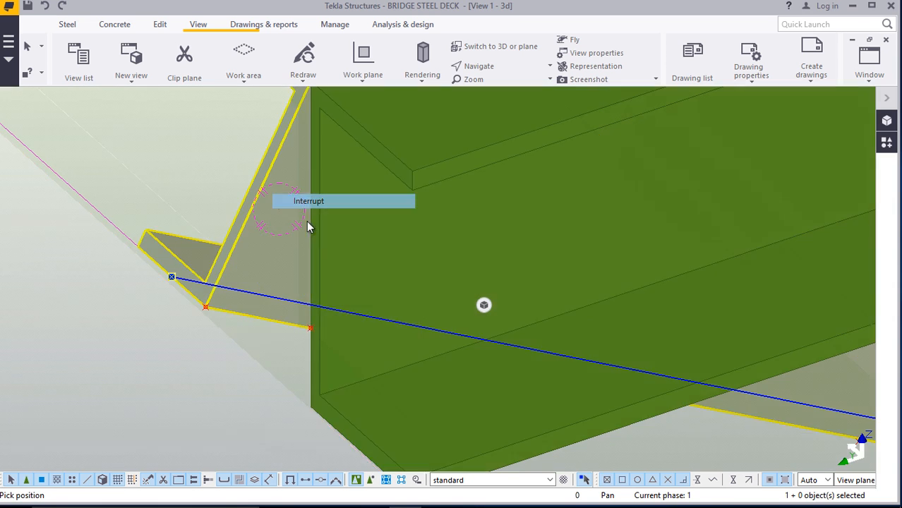
scroll(334, 221, "up", 5)
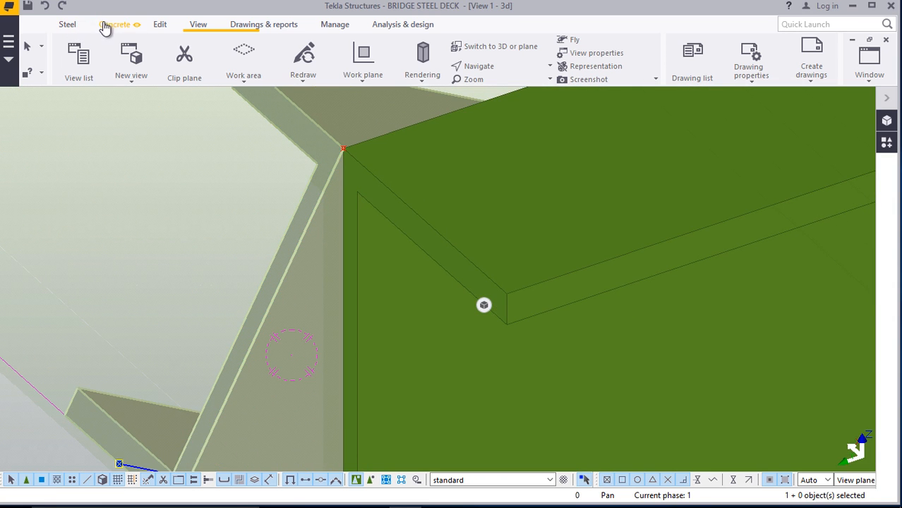
left_click(161, 26)
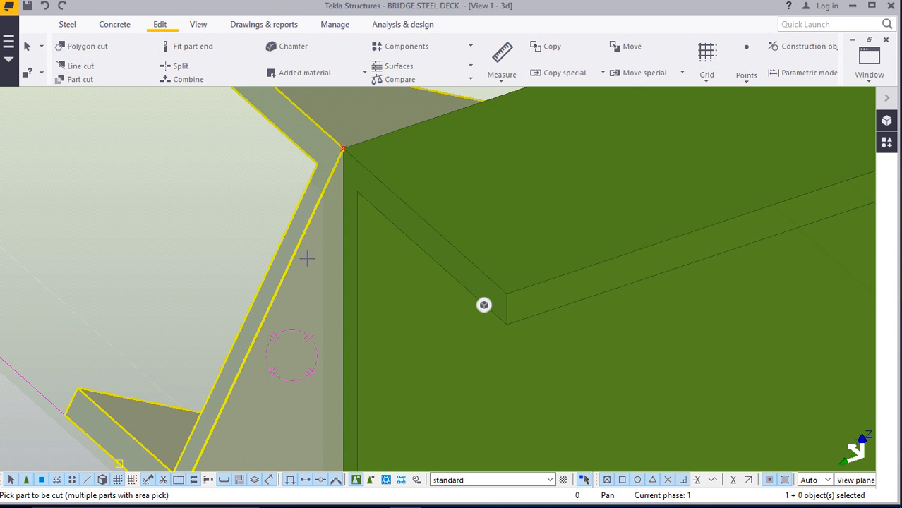
left_click(339, 178)
scroll(346, 152, "up", 2)
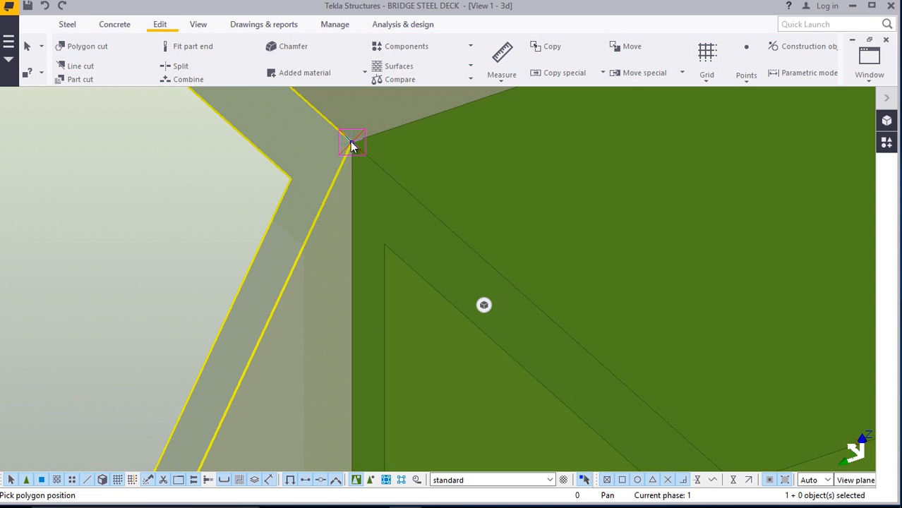
left_click(352, 146)
scroll(344, 151, "down", 4)
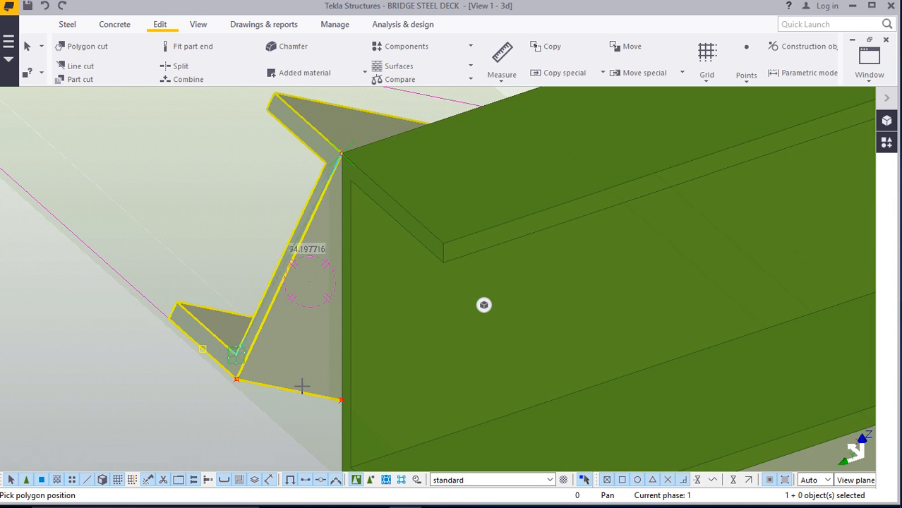
left_click(236, 381)
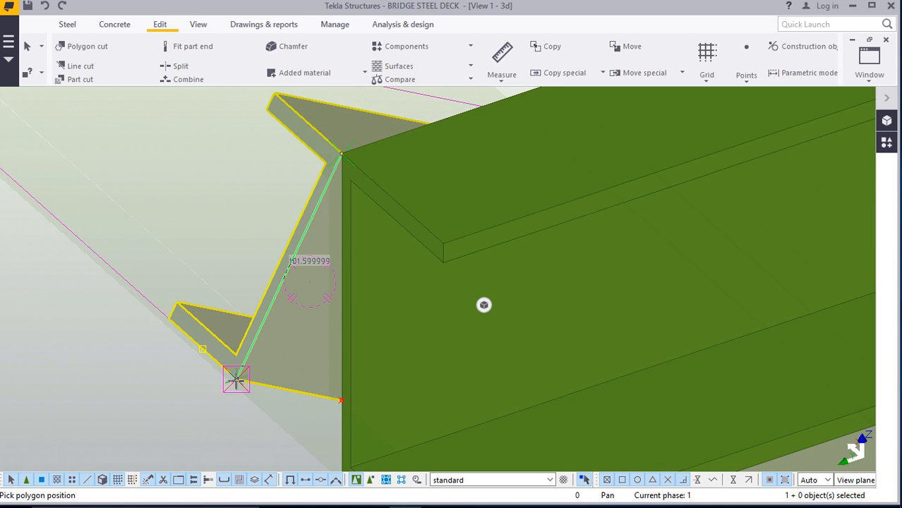
left_click(342, 400)
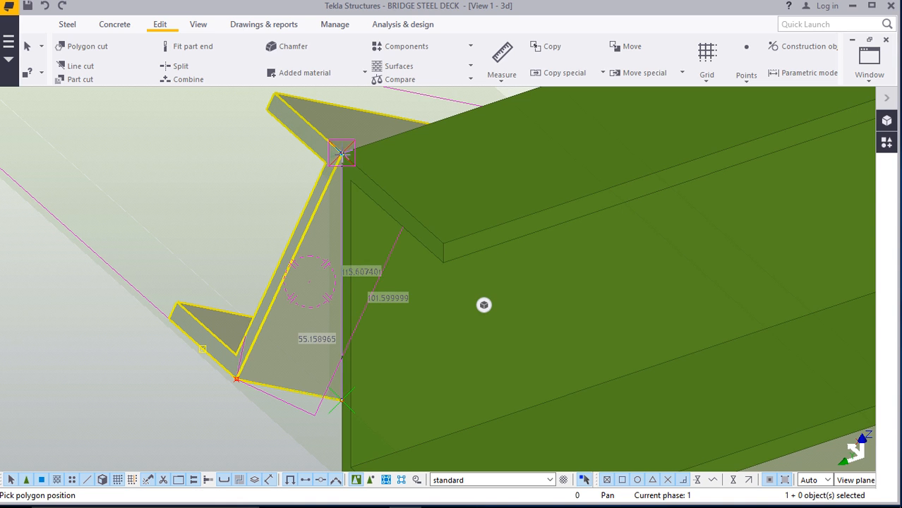
left_click(343, 157)
right_click(202, 169)
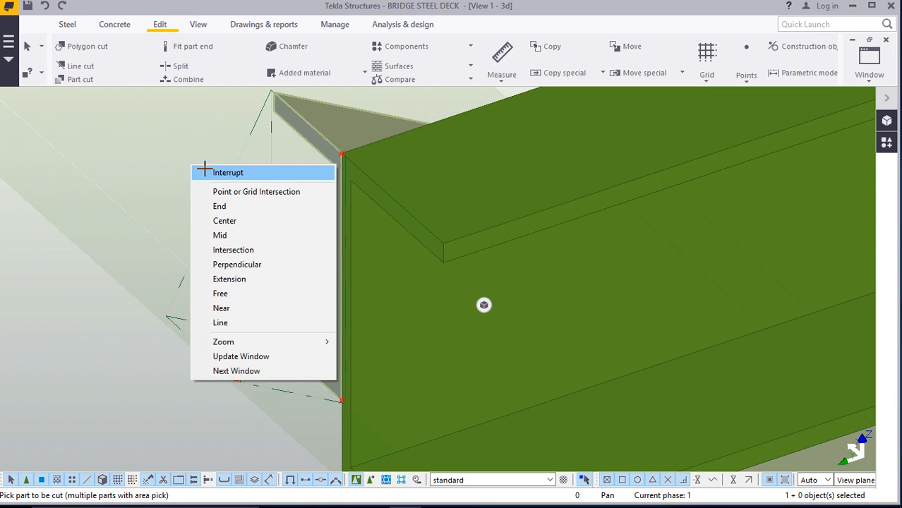
left_click(215, 174)
Examine the trimmed diagonal channel between the upper and lower channel beams from both sides
scroll(316, 260, "down", 5)
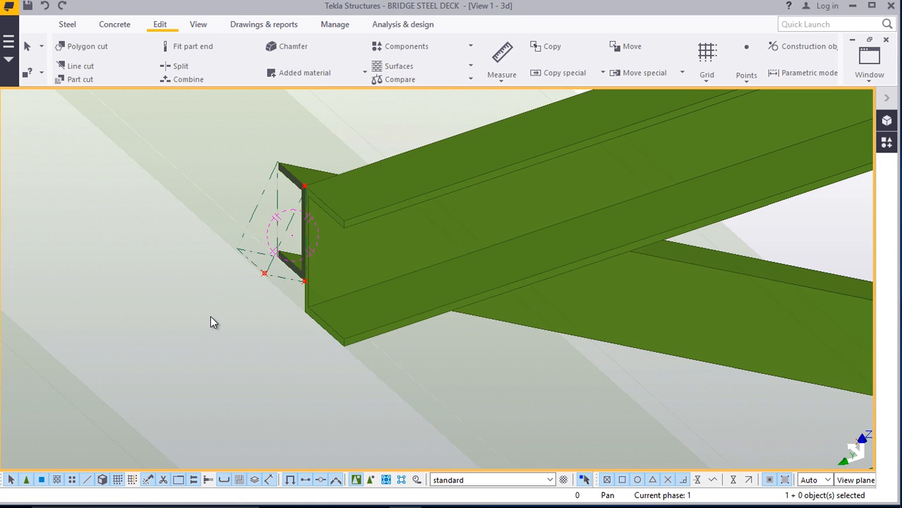
right_click(210, 317)
left_click(373, 105)
scroll(227, 322, "down", 1)
scroll(226, 327, "down", 3)
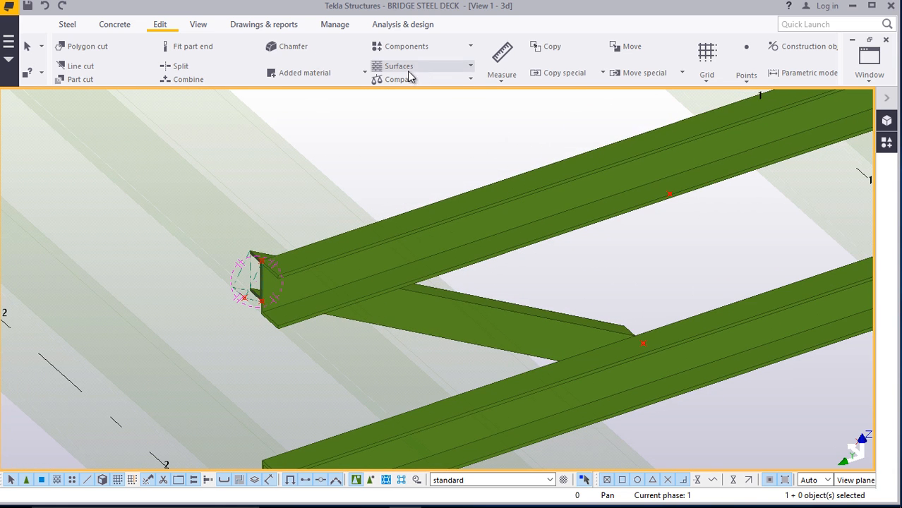
left_click(198, 25)
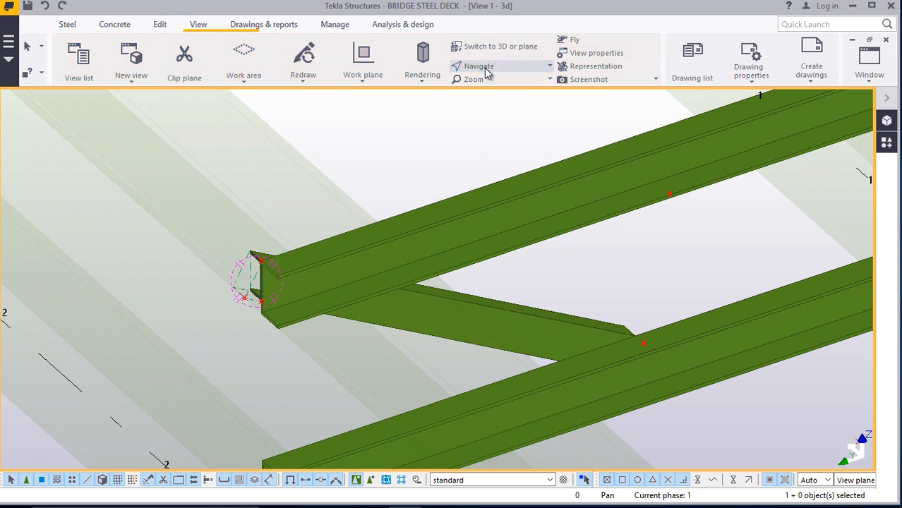
left_click(478, 66)
left_click(485, 115)
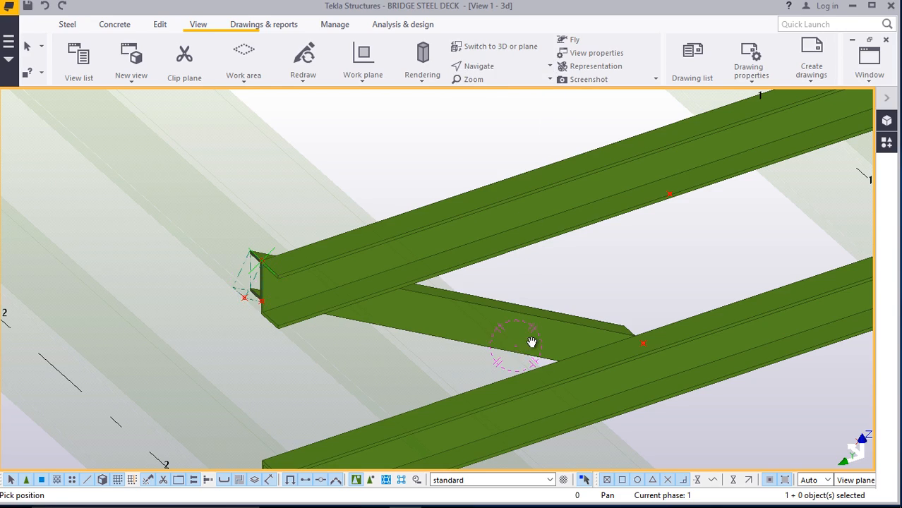
middle_click_drag(532, 342, 621, 320, "ctrl")
scroll(501, 239, "down", 4)
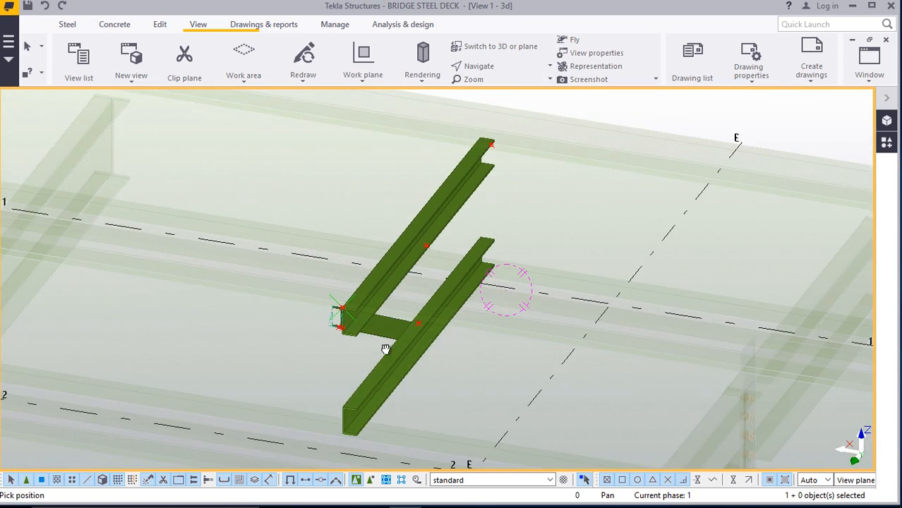
middle_click_drag(385, 349, 428, 274, "ctrl")
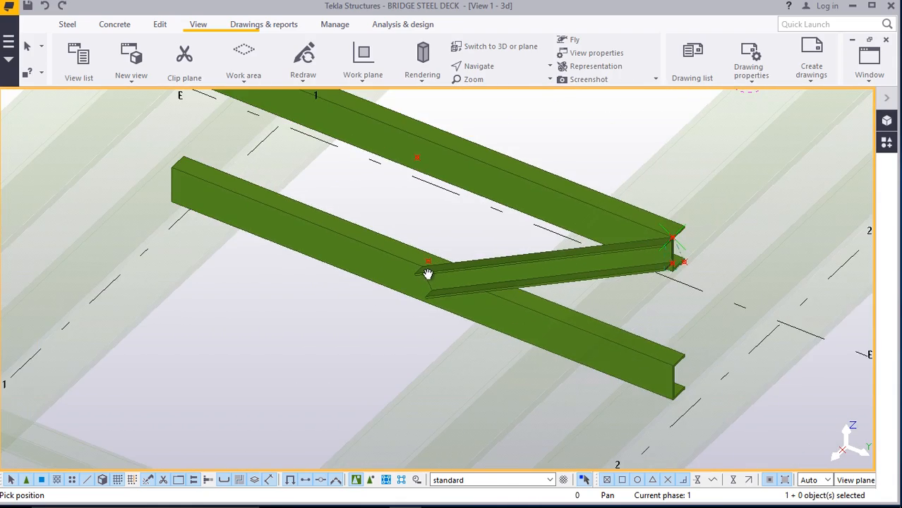
middle_click_drag(664, 306, 605, 296, "ctrl")
scroll(412, 283, "up", 1)
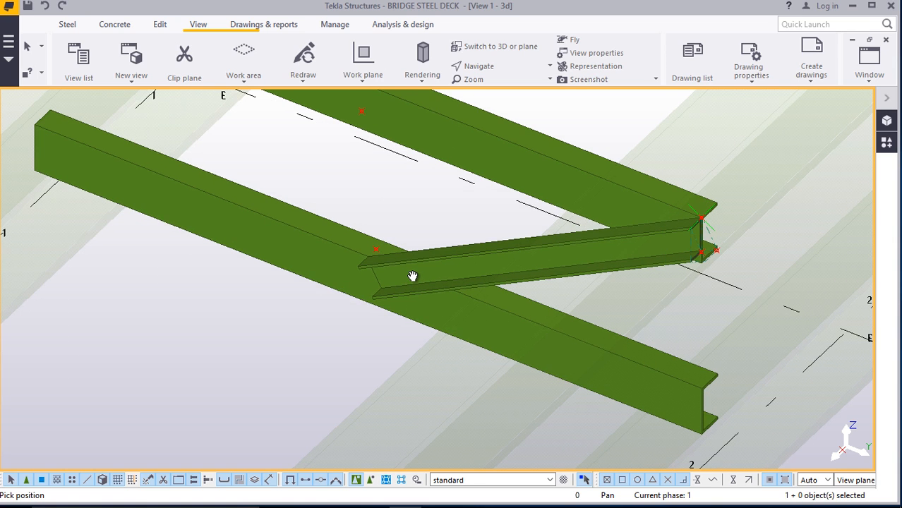
middle_click_drag(416, 291, 542, 265, "ctrl")
right_click(511, 250)
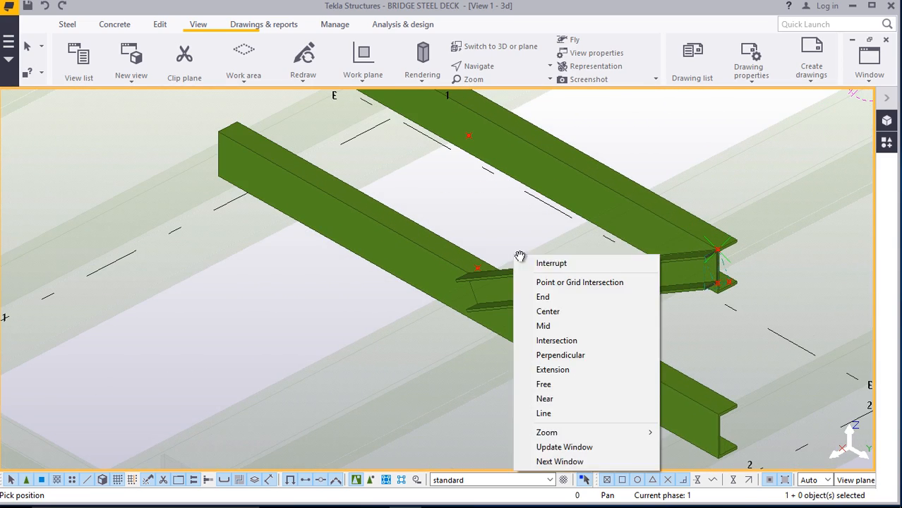
left_click(523, 256)
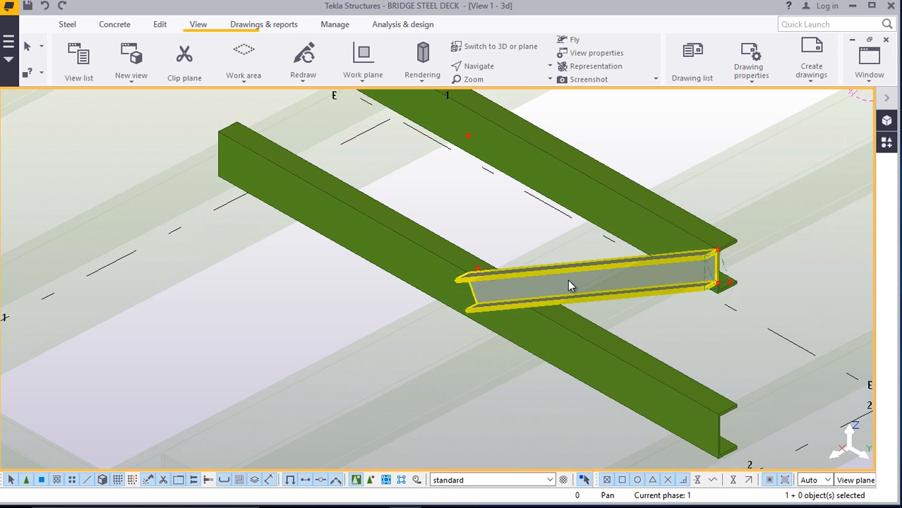
Inspect up close how the diagonal channel's cut end sits against the upper channel beam's web
scroll(652, 228, "up", 4)
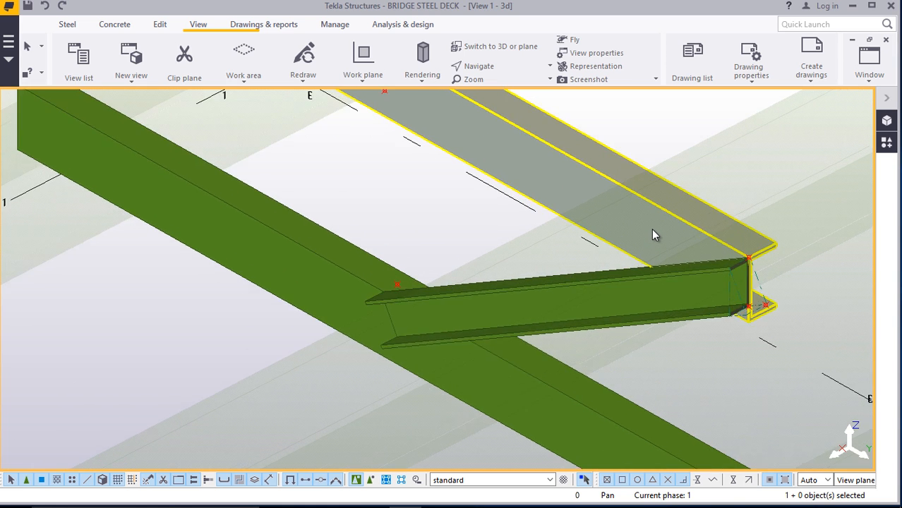
scroll(334, 309, "down", 5)
left_click(485, 68)
left_click(492, 88)
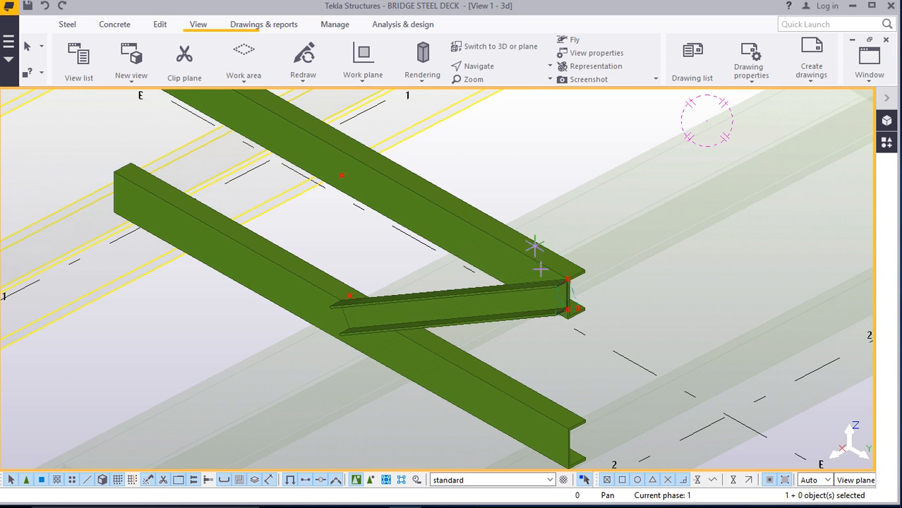
middle_click_drag(559, 291, 471, 281, "ctrl")
scroll(561, 300, "up", 6)
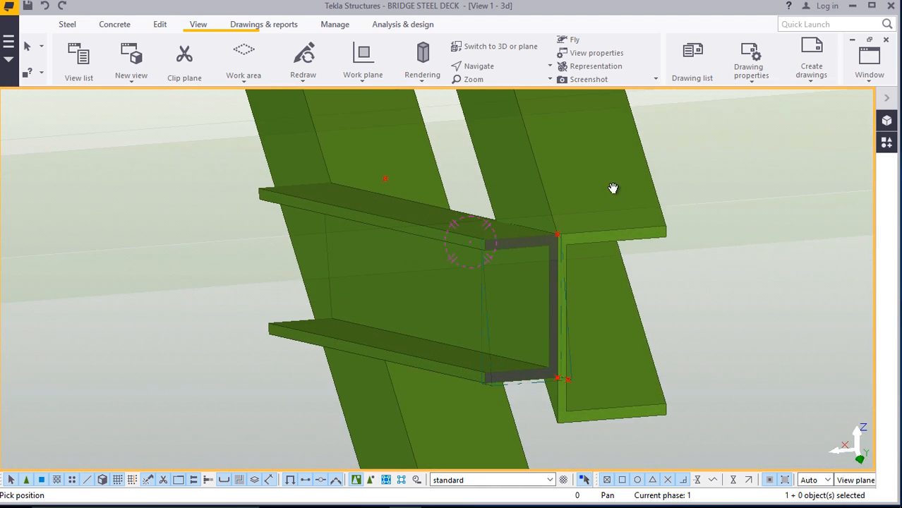
right_click(635, 188)
left_click(635, 187)
scroll(550, 238, "up", 5)
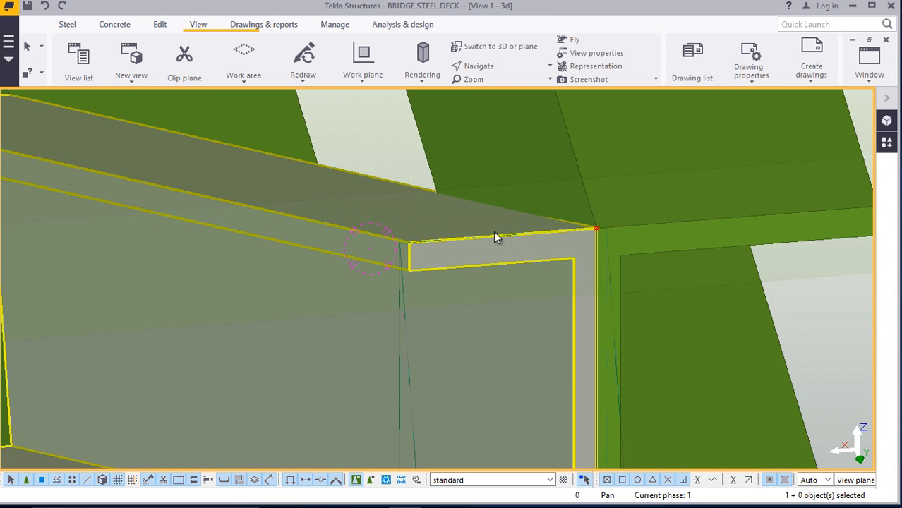
scroll(497, 233, "down", 2)
Move the diagonal channel from its top flange's end-edge midpoint to the midpoint of the upper beam's top flange end edge
left_click(501, 70)
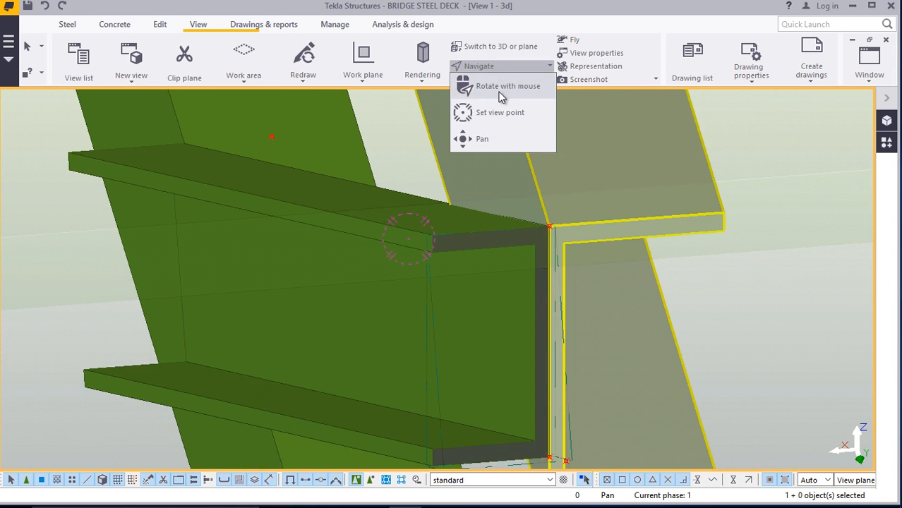
left_click(551, 92)
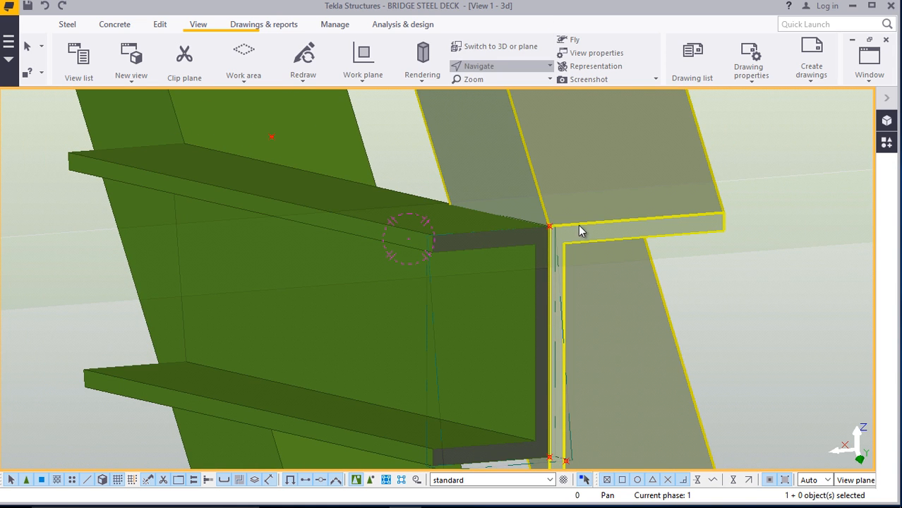
left_click(477, 66)
left_click(484, 86)
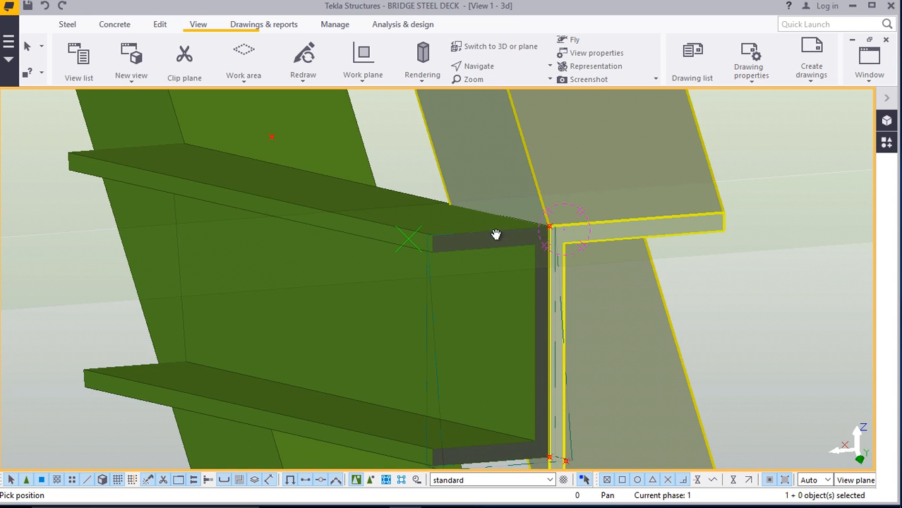
mouse_move(496, 235)
middle_mouse_down("ctrl")
mouse_move(540, 236)
mouse_move(459, 244)
mouse_move(346, 236)
mouse_move(356, 244)
mouse_move(399, 236)
middle_mouse_up("ctrl")
right_click(563, 138)
left_click(586, 148)
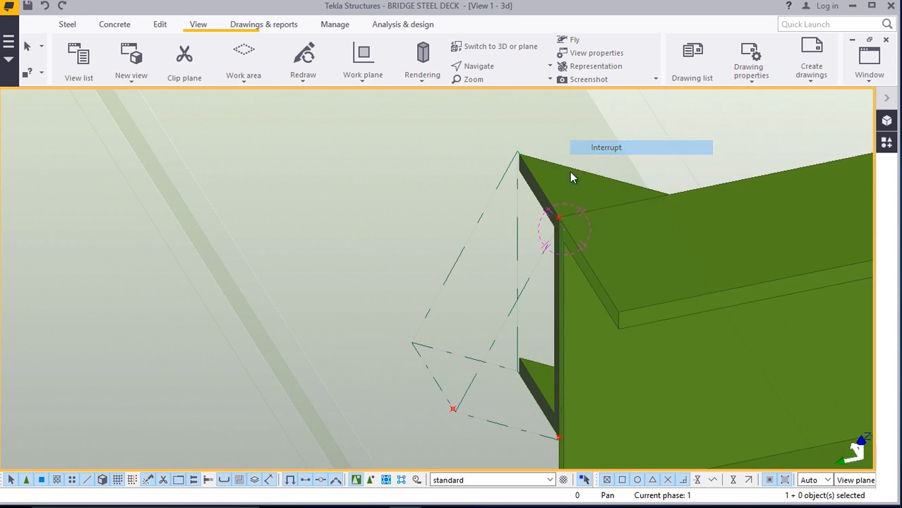
left_click(570, 177)
right_click(557, 151)
left_click(595, 256)
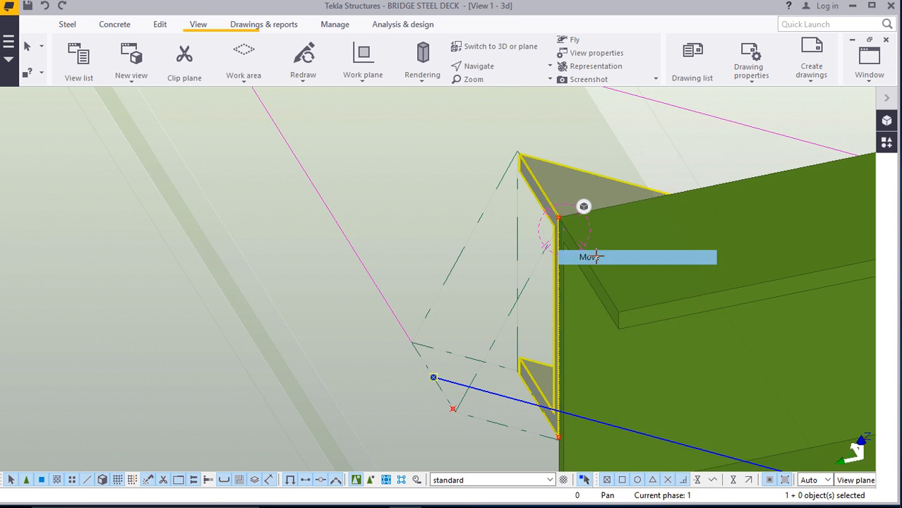
left_click(540, 185)
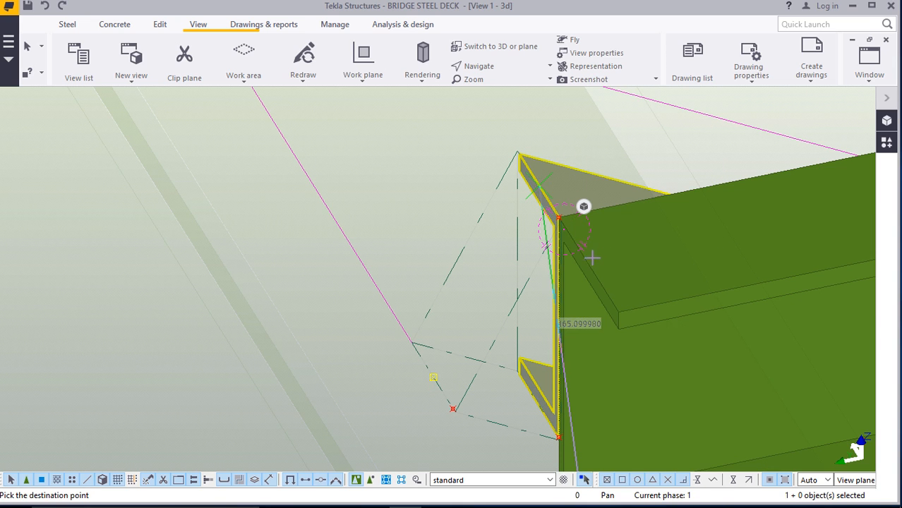
left_click(590, 264)
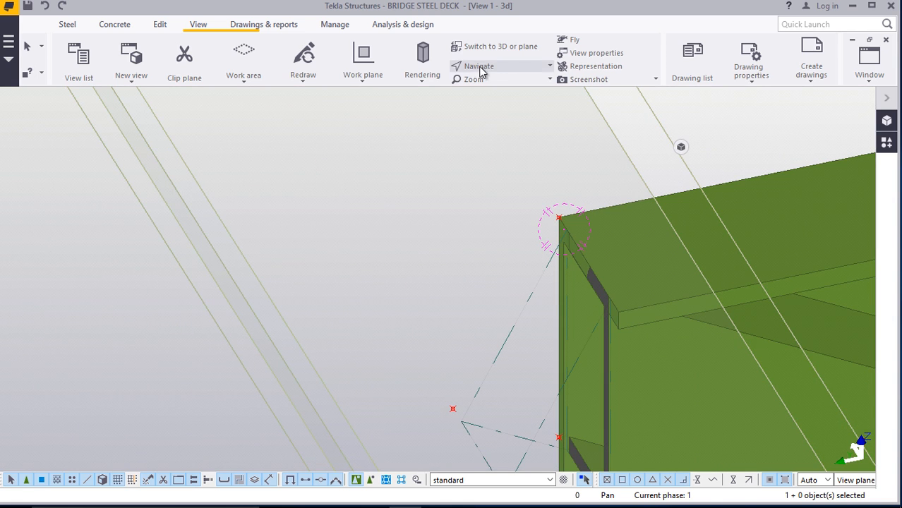
Examine how the moved diagonal channel's lower end overlaps the lower channel beam
left_click(482, 67)
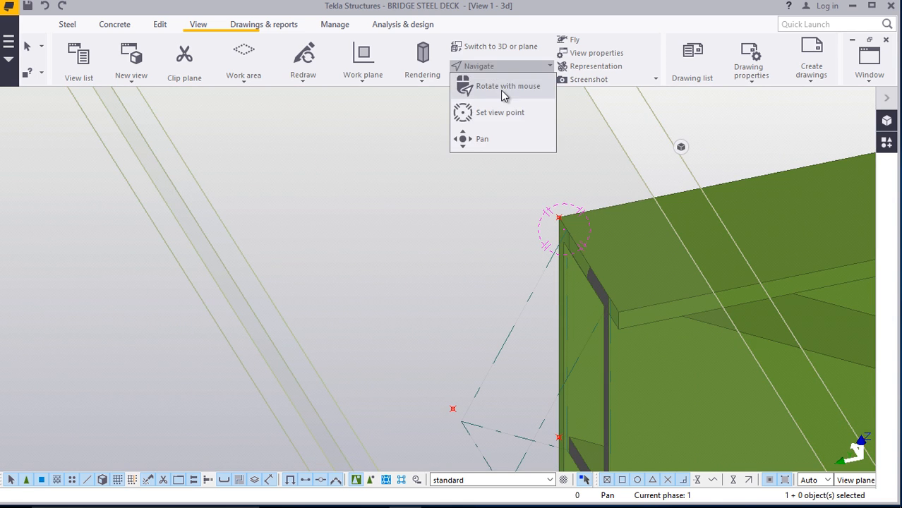
left_click(504, 94)
left_click_drag(632, 284, 658, 274)
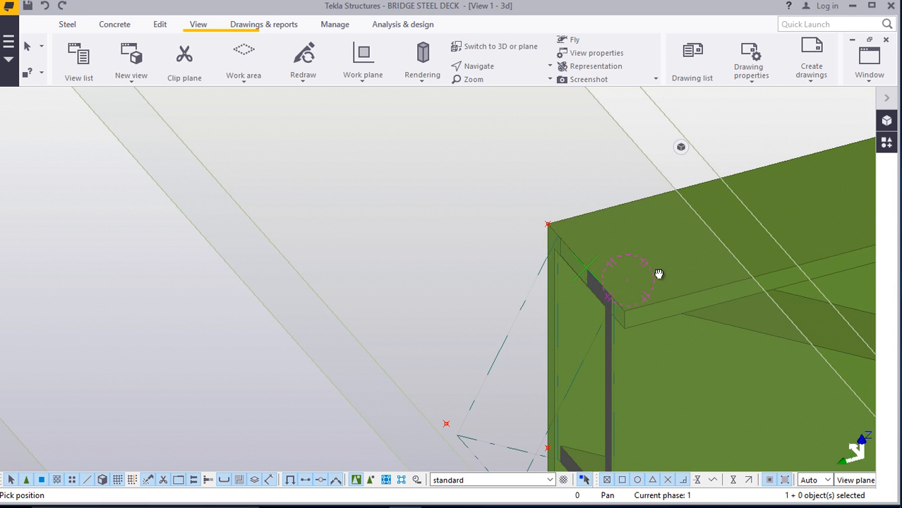
left_click_drag(658, 274, 535, 214)
scroll(717, 386, "up", 3)
scroll(676, 412, "up", 2)
scroll(615, 228, "down", 3)
scroll(619, 374, "up", 5)
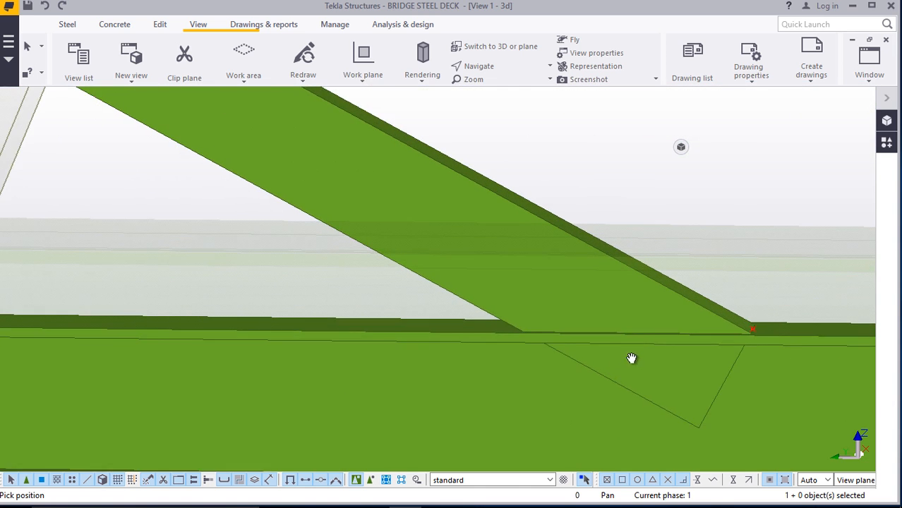
scroll(570, 284, "down", 3)
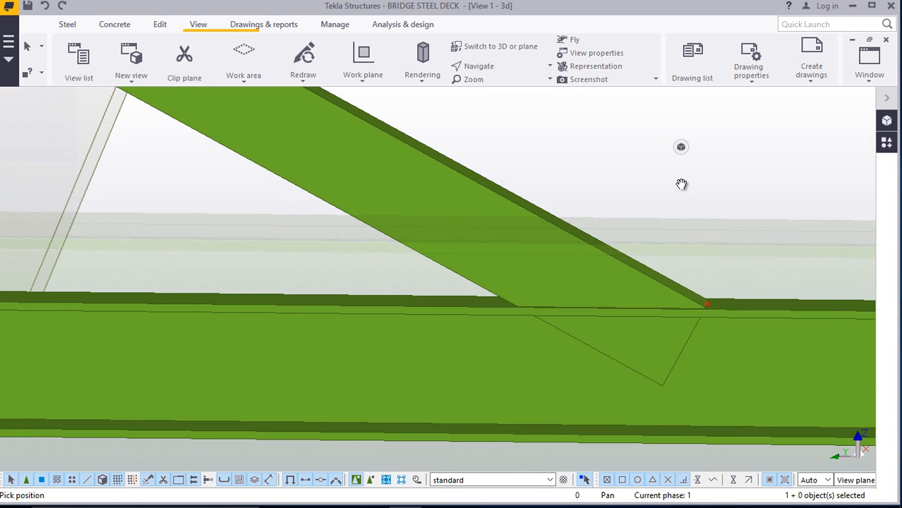
right_click(677, 185)
left_click(682, 193)
Place construction points where the diagonal channel's web edges meet the lower channel beam's top flange
scroll(697, 328, "up", 5)
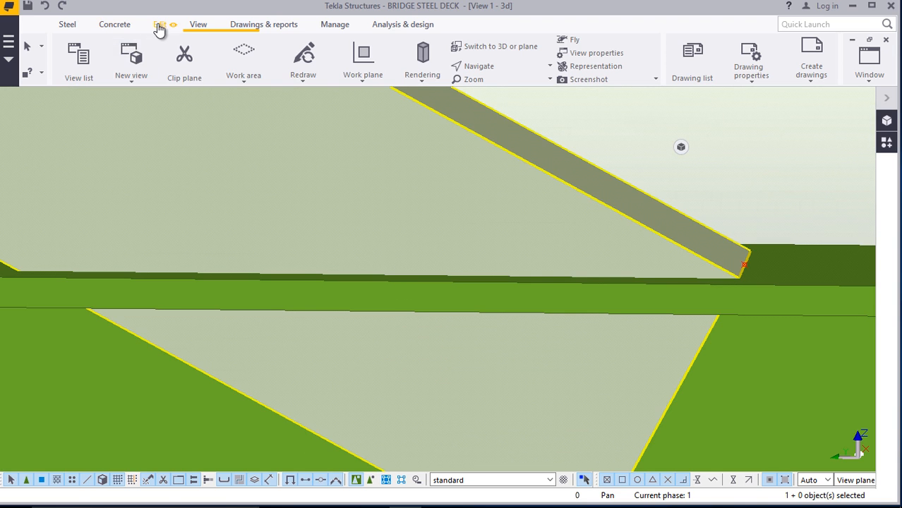
left_click(159, 24)
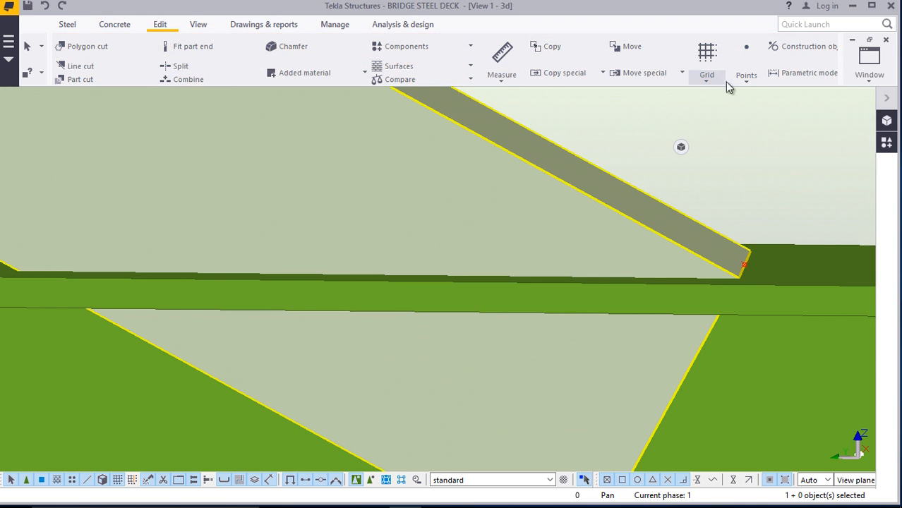
left_click(744, 79)
left_click(769, 338)
scroll(505, 374, "down", 3)
scroll(244, 232, "up", 4)
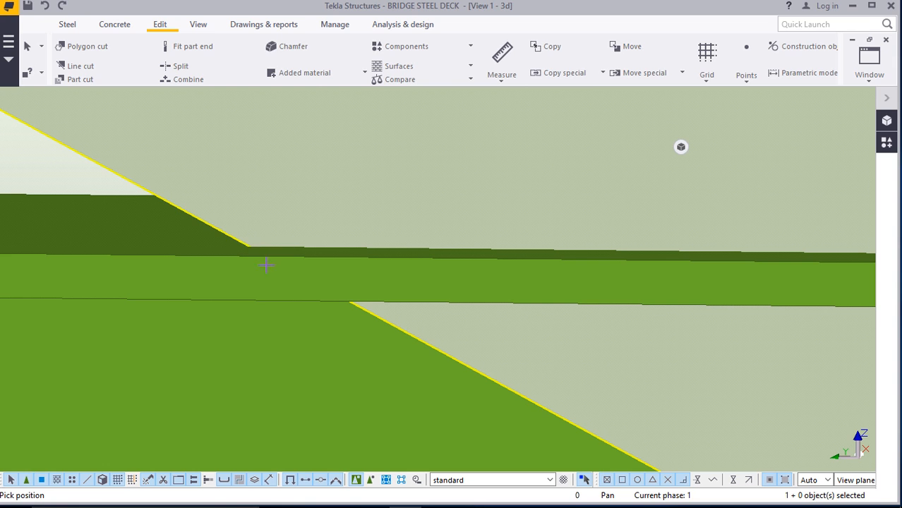
scroll(254, 246, "up", 3)
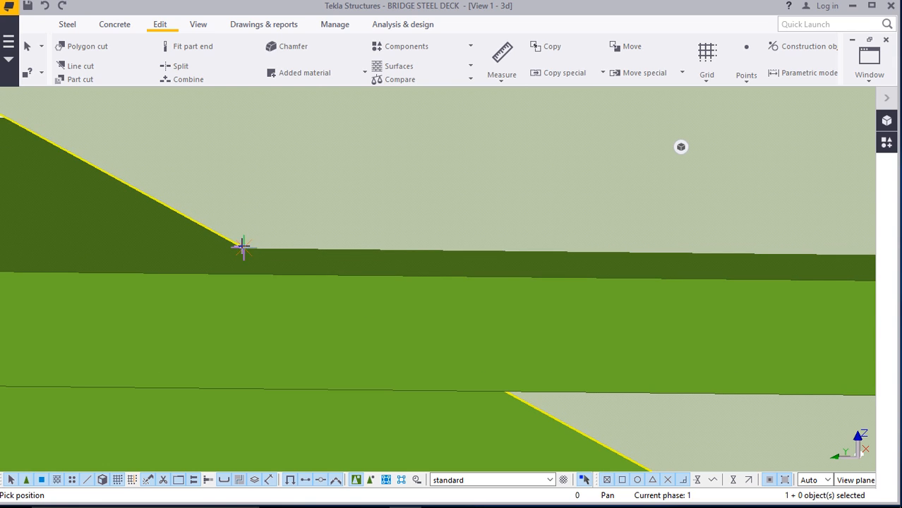
scroll(236, 246, "down", 5)
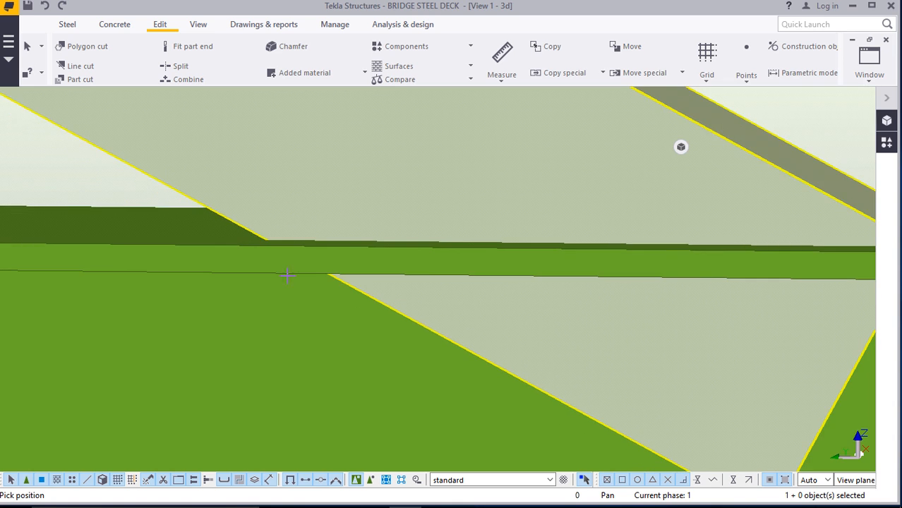
scroll(252, 274, "down", 2)
scroll(555, 263, "up", 5)
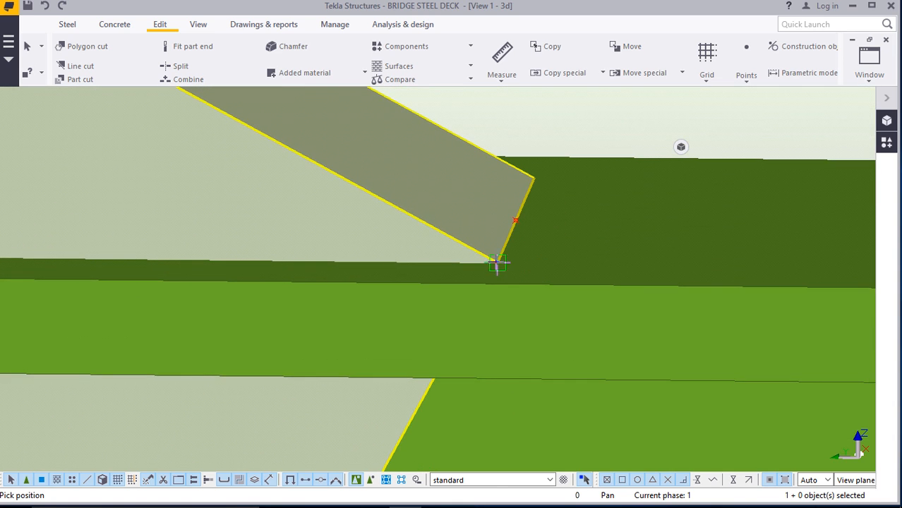
Place a point at the diagonal brace's end corner just above the beam's flange, and clear the brace selection
scroll(537, 263, "down", 5)
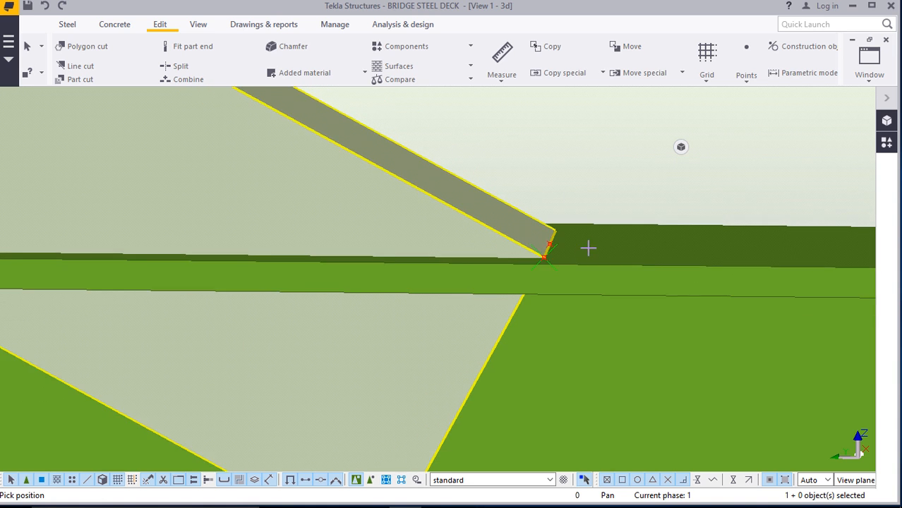
scroll(616, 230, "down", 1)
scroll(382, 237, "up", 4)
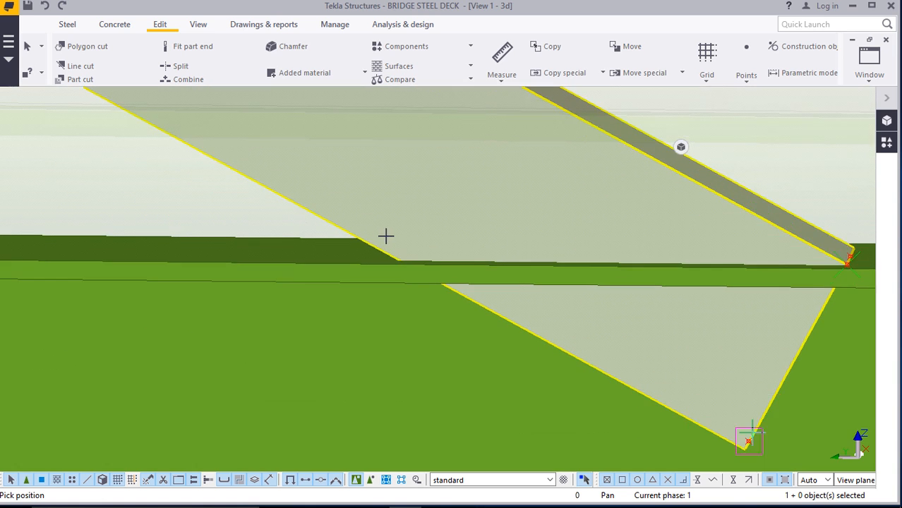
scroll(369, 241, "down", 4)
scroll(369, 240, "down", 1)
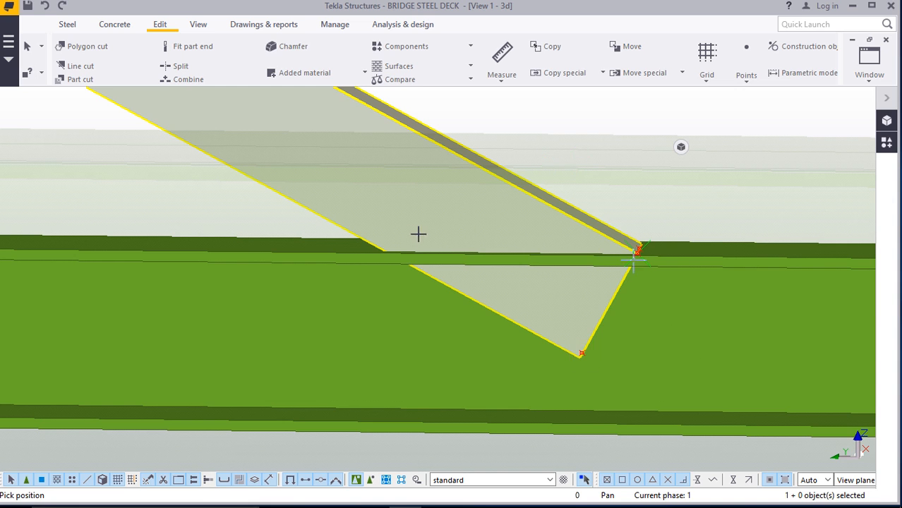
scroll(390, 248, "up", 5)
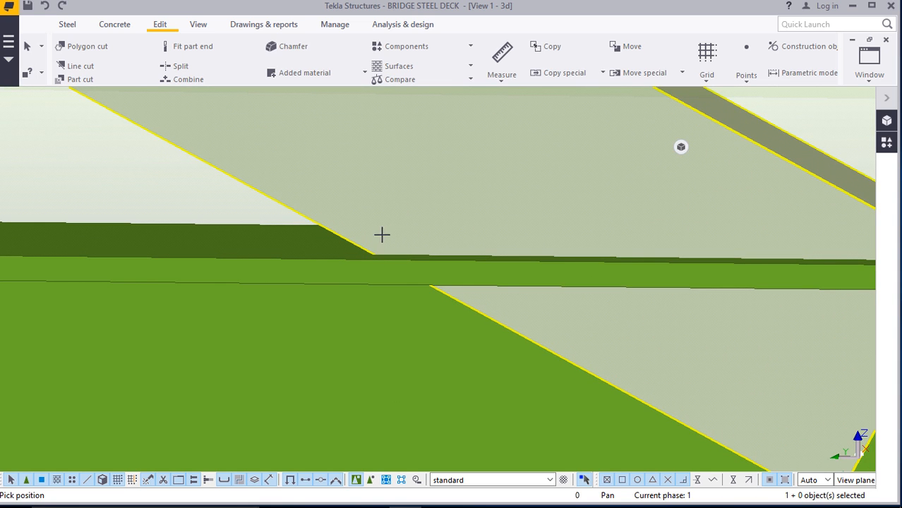
right_click(382, 235)
left_click(395, 245)
scroll(384, 248, "down", 5)
left_click(558, 123)
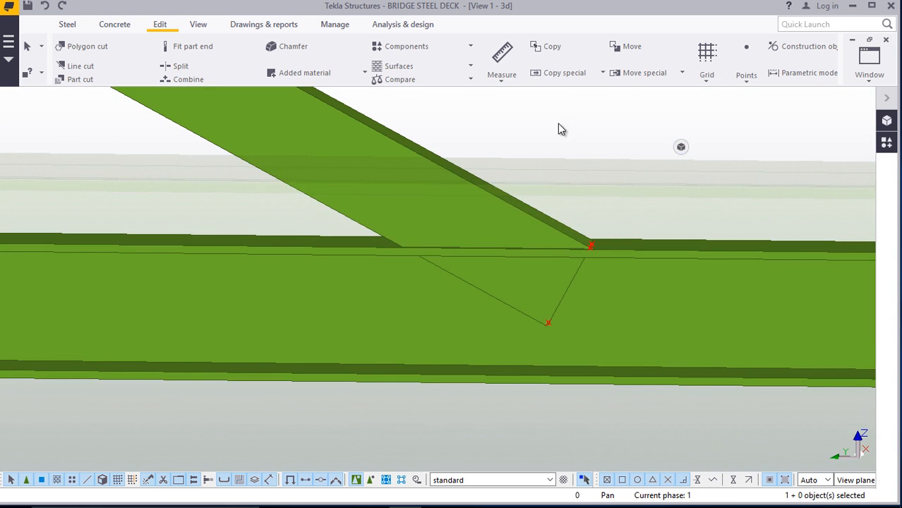
Cut the diagonal brace with the horizontal beam using Part cut
left_click(81, 79)
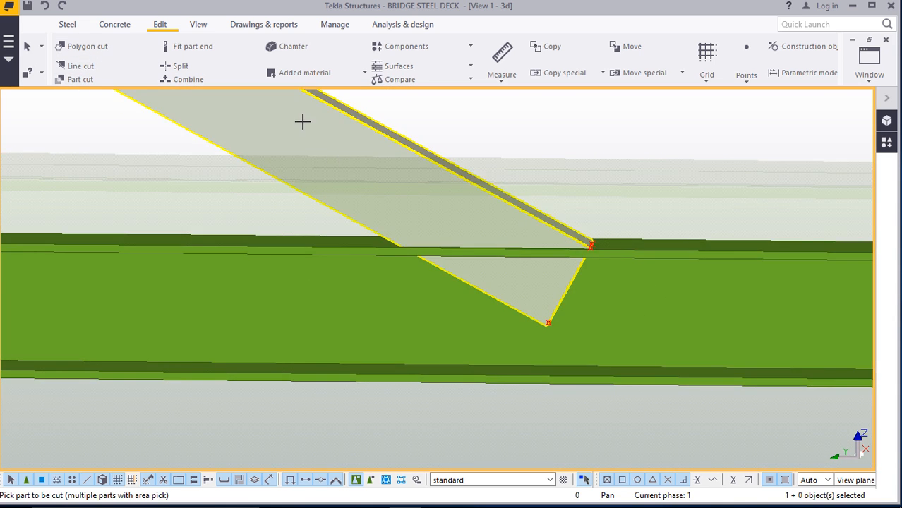
left_click(618, 295)
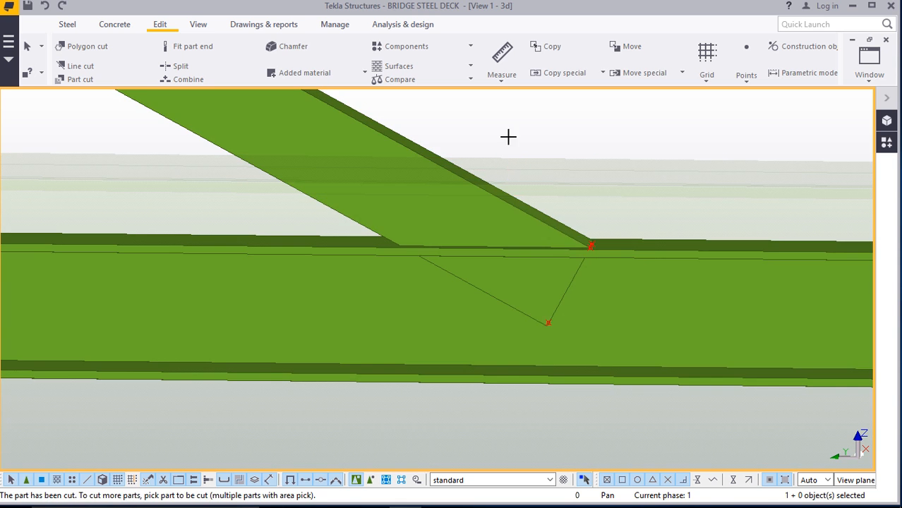
right_click(508, 136)
left_click(519, 141)
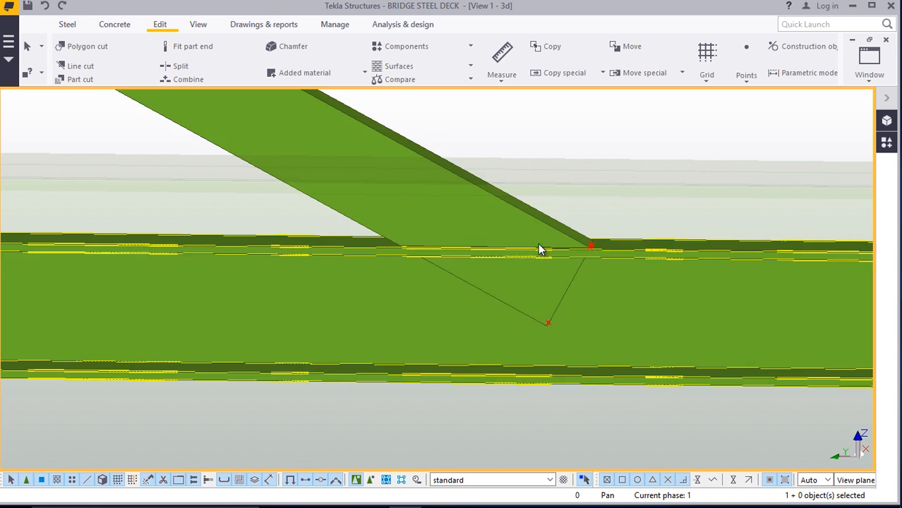
Check the cut end of the diagonal brace at the beam and undo the part cut
scroll(564, 293, "up", 4)
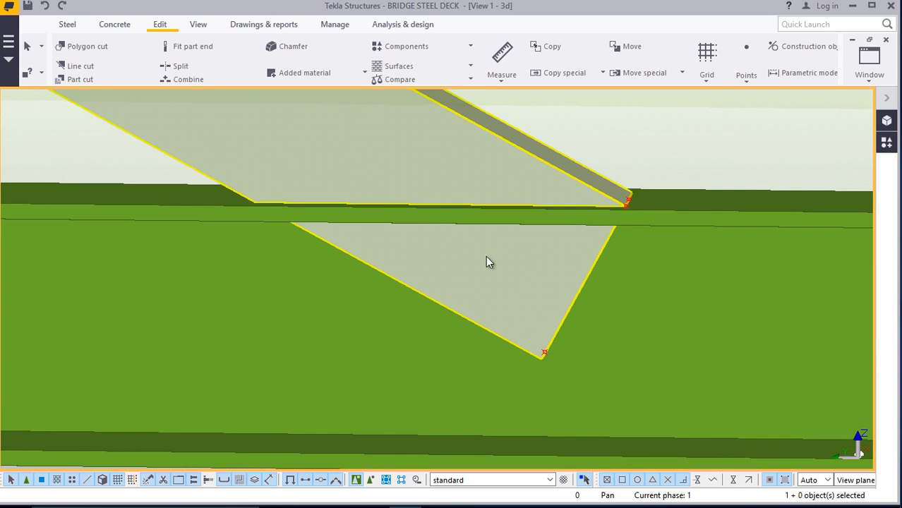
scroll(473, 233, "down", 6)
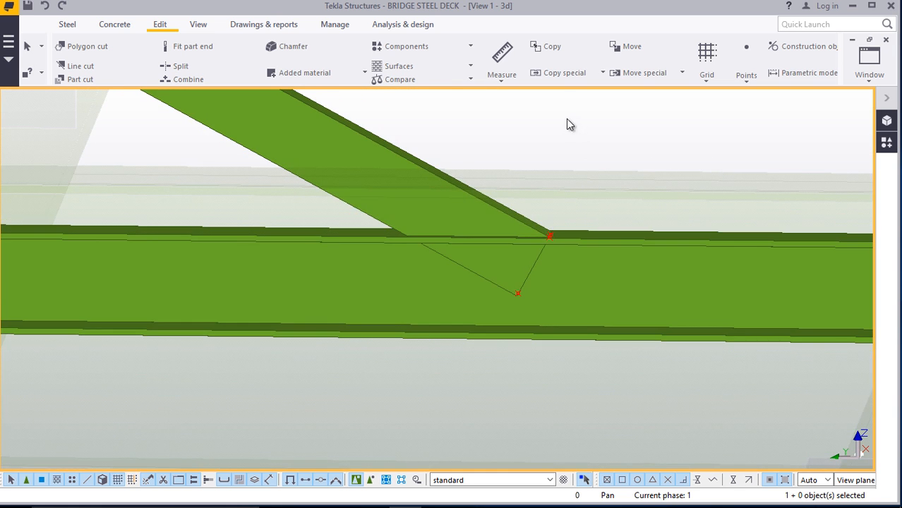
scroll(480, 314, "down", 6)
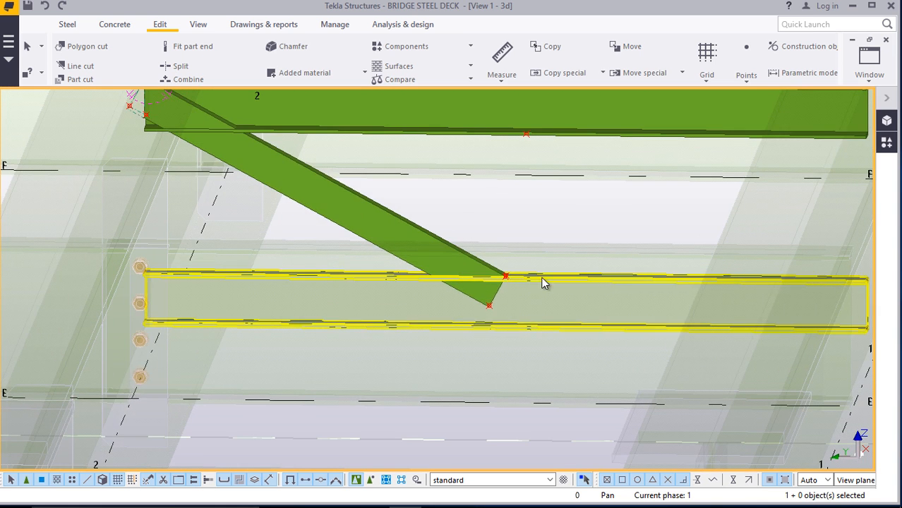
scroll(542, 283, "up", 2)
right_click(506, 170)
key("Escape")
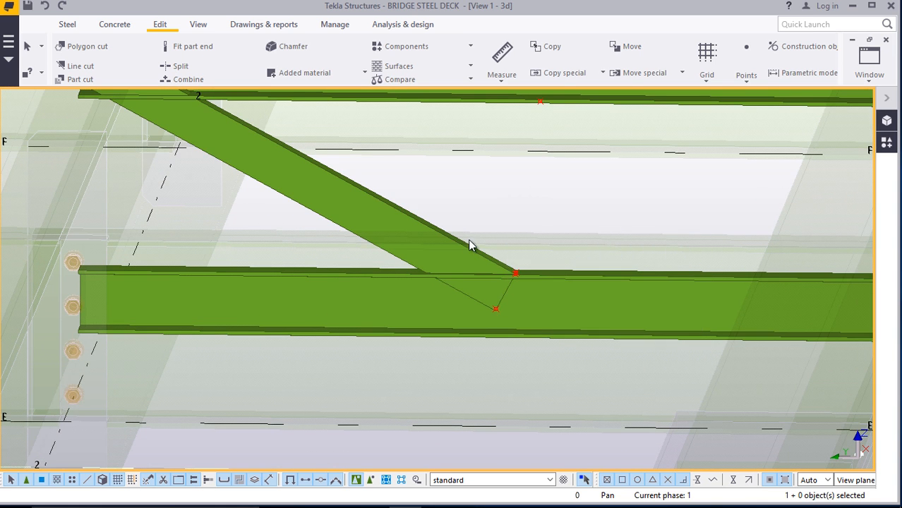
left_click(45, 6)
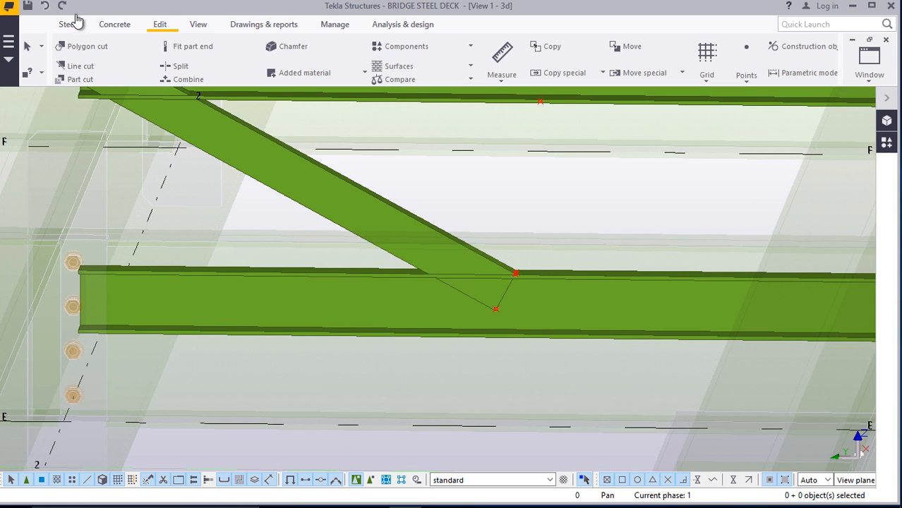
Rotate the 3D view and examine the corner where the diagonal brace meets the beam's flange
scroll(500, 313, "up", 4)
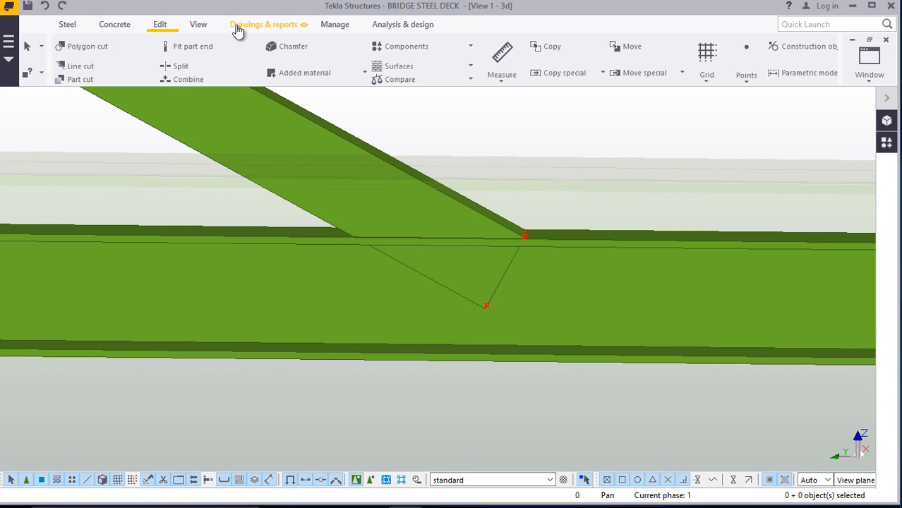
left_click(200, 27)
left_click(494, 66)
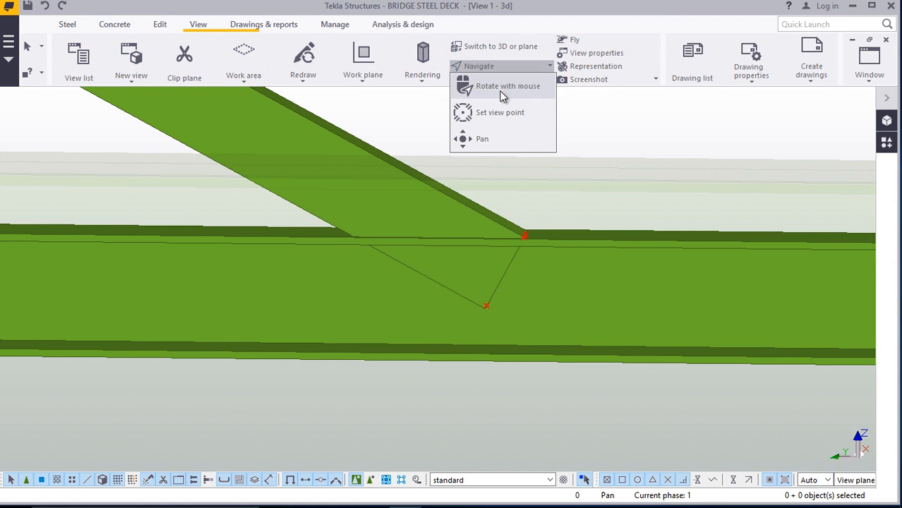
left_click(505, 91)
mouse_move(450, 228)
left_mouse_down()
mouse_move(437, 304)
mouse_move(417, 347)
mouse_move(298, 322)
mouse_move(338, 284)
mouse_move(404, 188)
mouse_move(451, 152)
left_mouse_up()
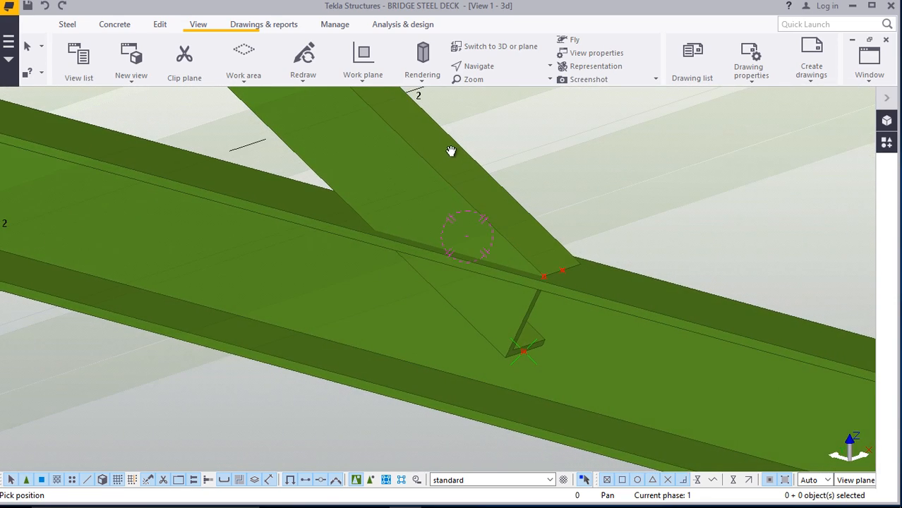
scroll(361, 239, "up", 4)
scroll(360, 244, "up", 3)
left_click_drag(387, 227, 398, 221)
right_click(400, 215)
left_click(429, 220)
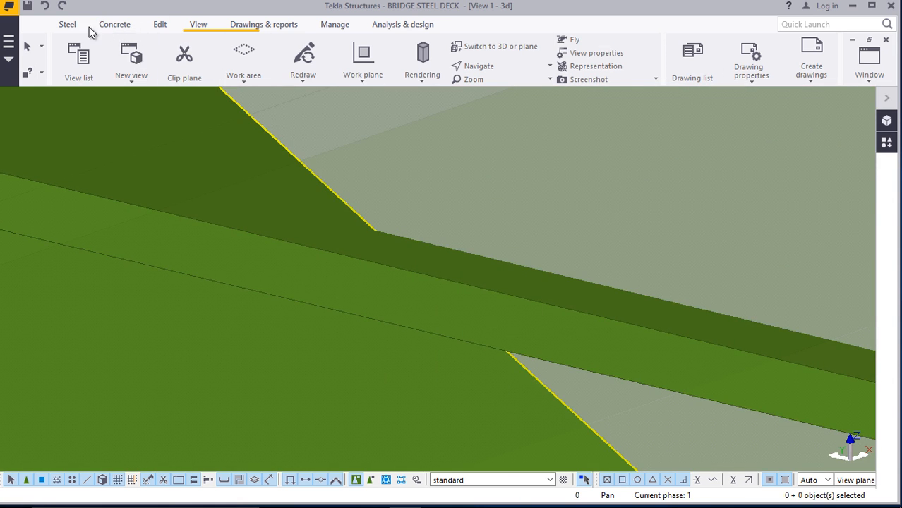
Place a point at any position on the lowest corner of the diagonal brace's end
left_click(160, 26)
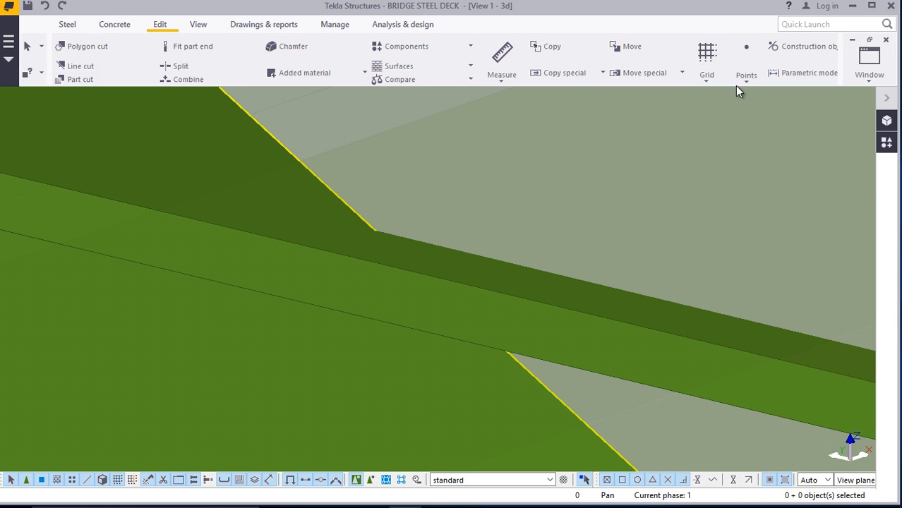
left_click(748, 82)
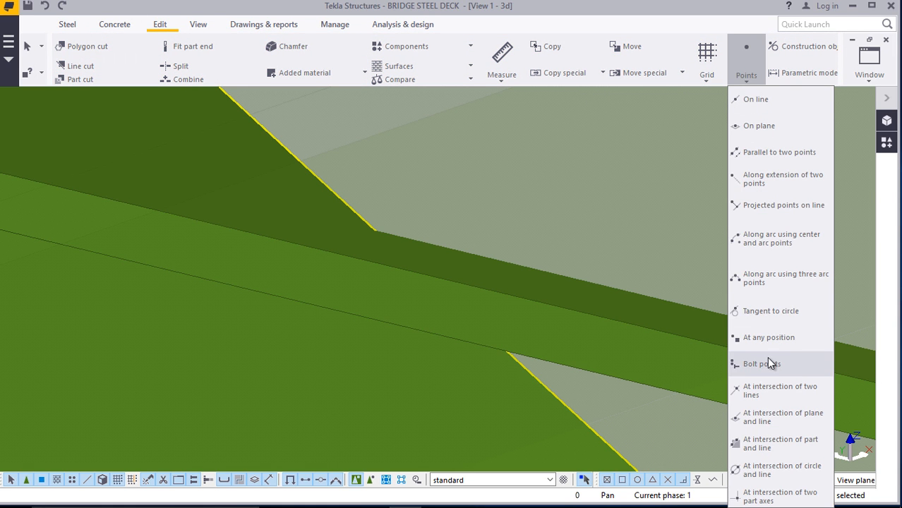
left_click(767, 338)
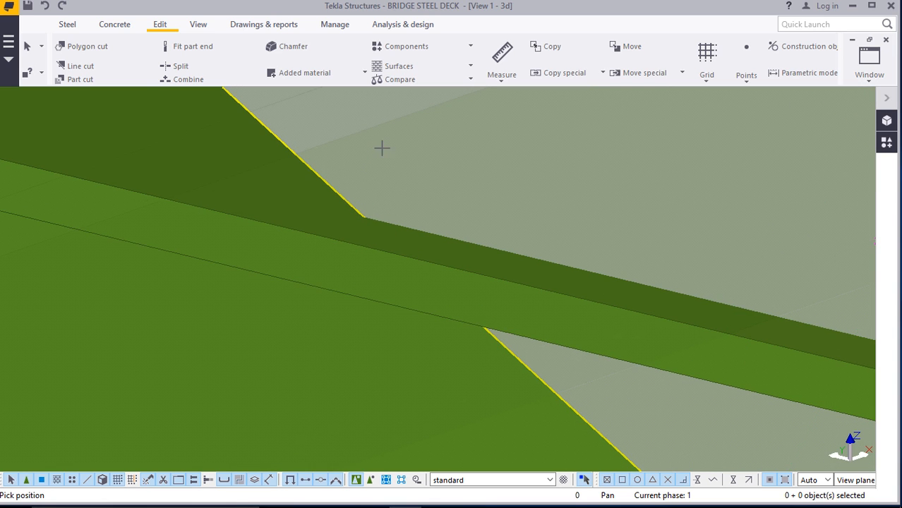
scroll(337, 226, "down", 4)
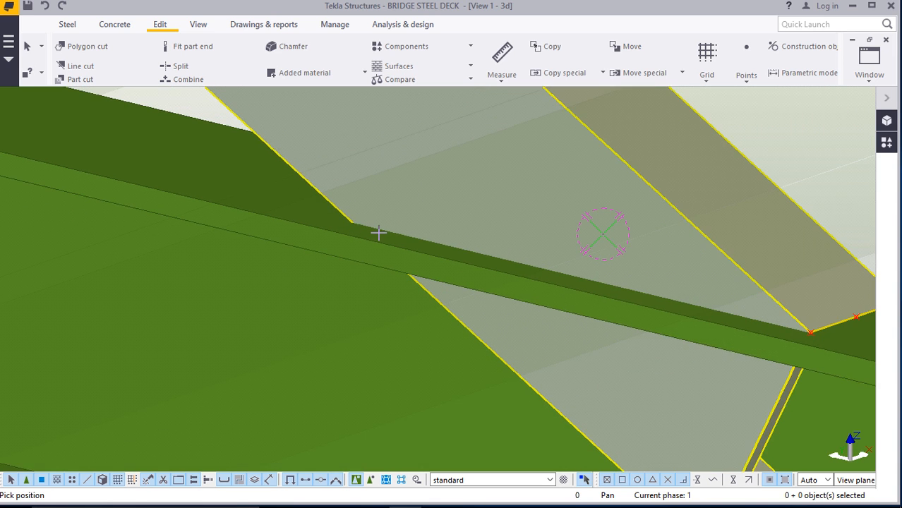
scroll(655, 430, "up", 3)
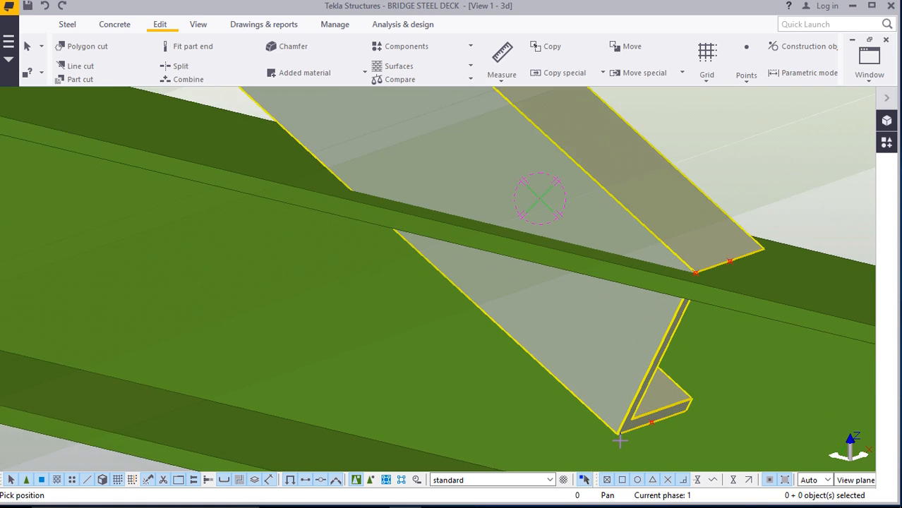
scroll(617, 432, "down", 2)
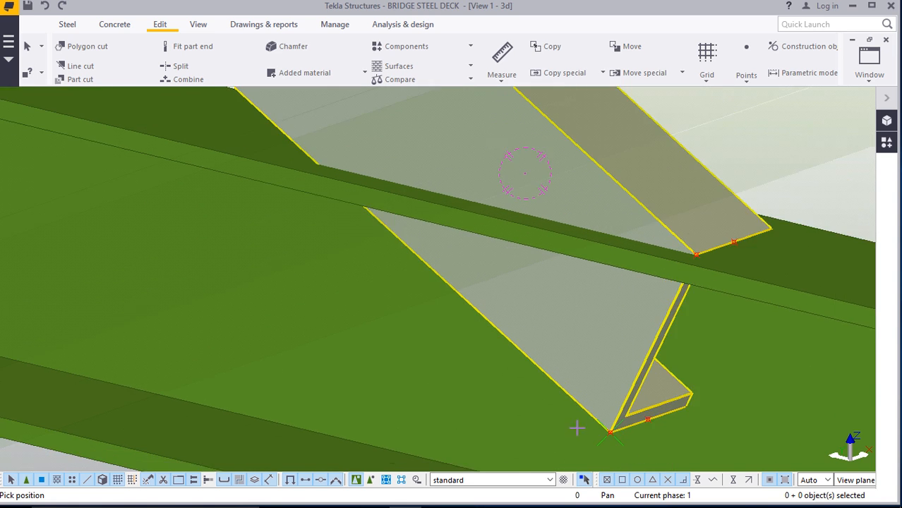
scroll(406, 257, "up", 5)
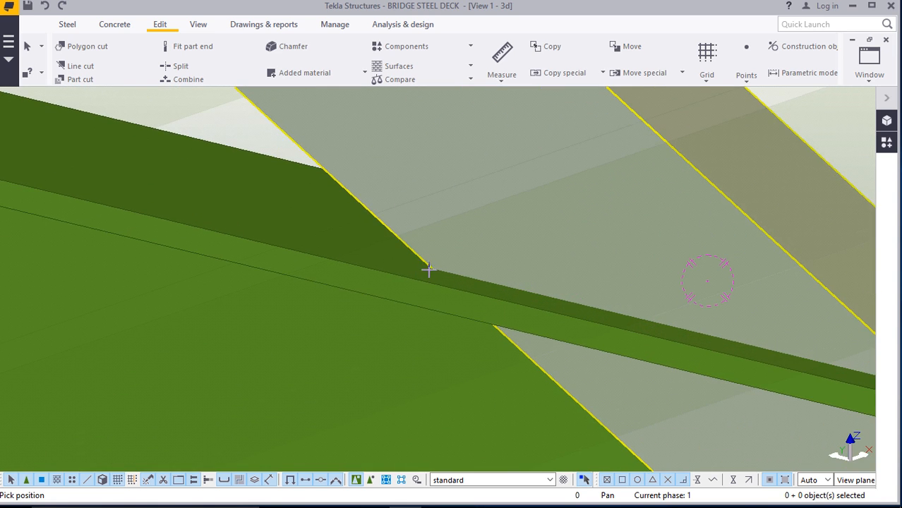
scroll(439, 265, "up", 4)
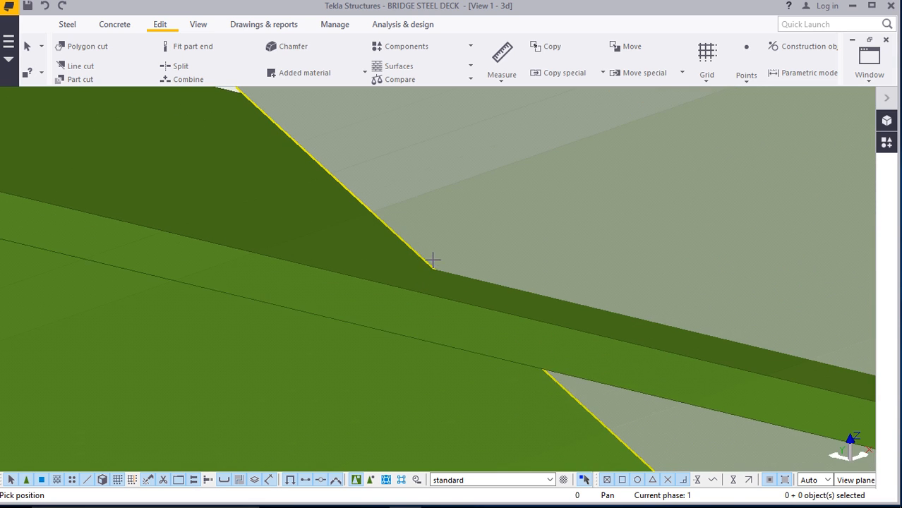
scroll(419, 286, "down", 3)
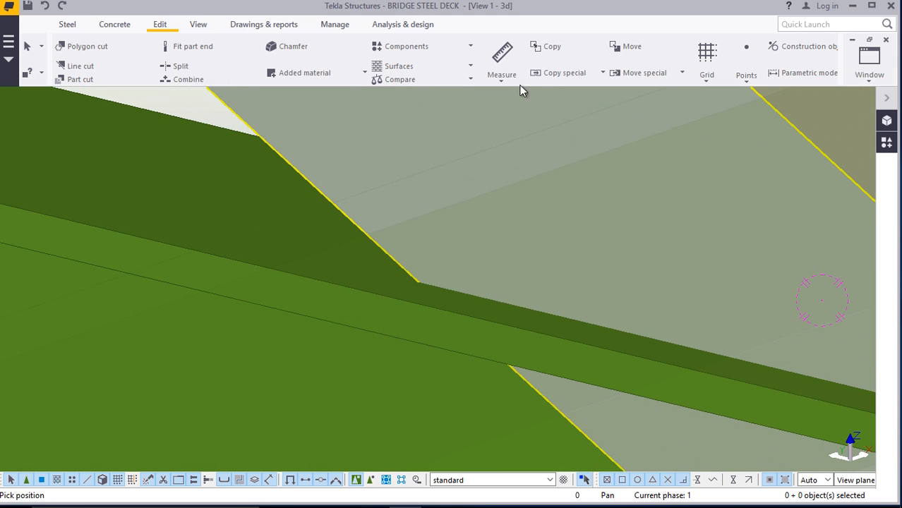
Set the view point at the brace-to-flange corner and examine the joint from the opposite side
left_click(202, 29)
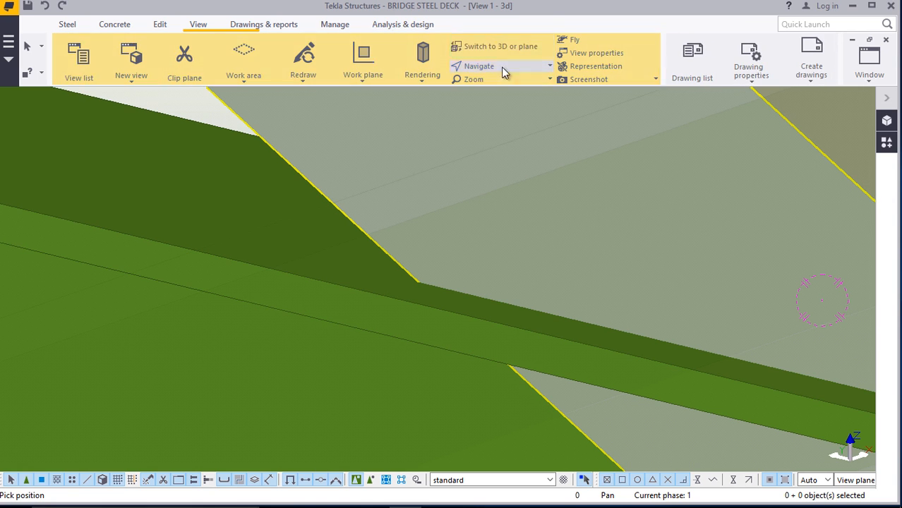
left_click(501, 68)
left_click(493, 113)
middle_click_drag(426, 281, 678, 284, "ctrl")
scroll(416, 283, "up", 6)
right_click(470, 272)
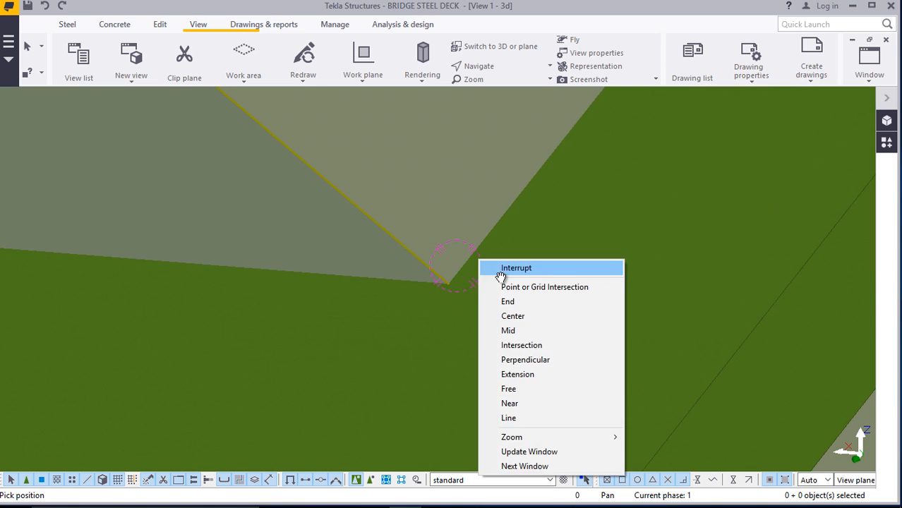
left_click(494, 262)
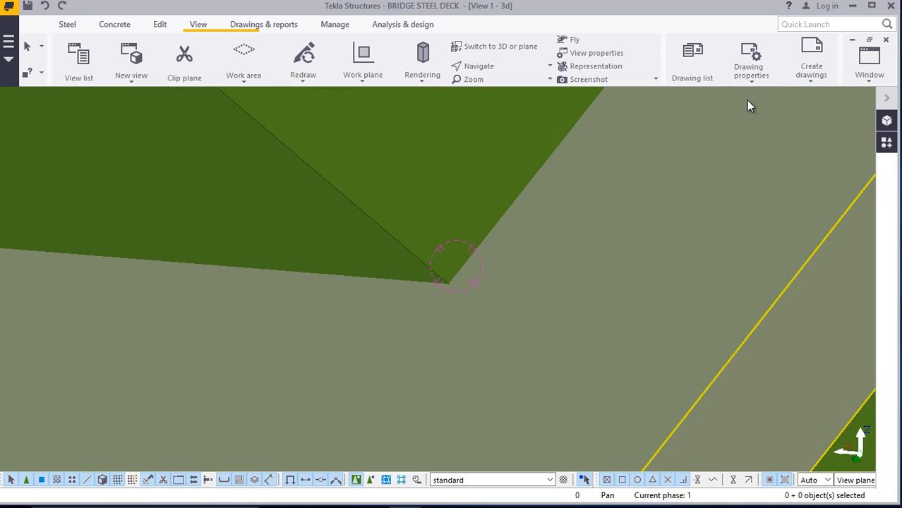
Try to place a point at any position on the brace corner beside the beam's flange
left_click(161, 25)
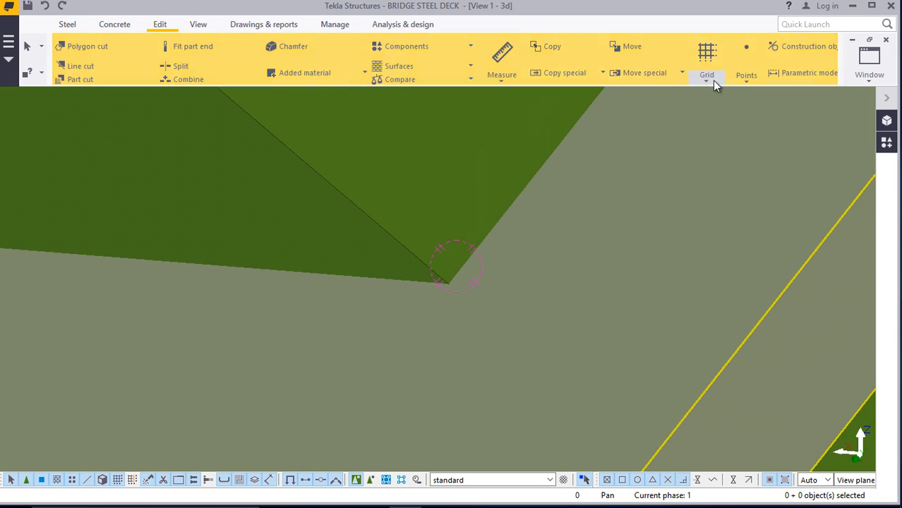
left_click(746, 77)
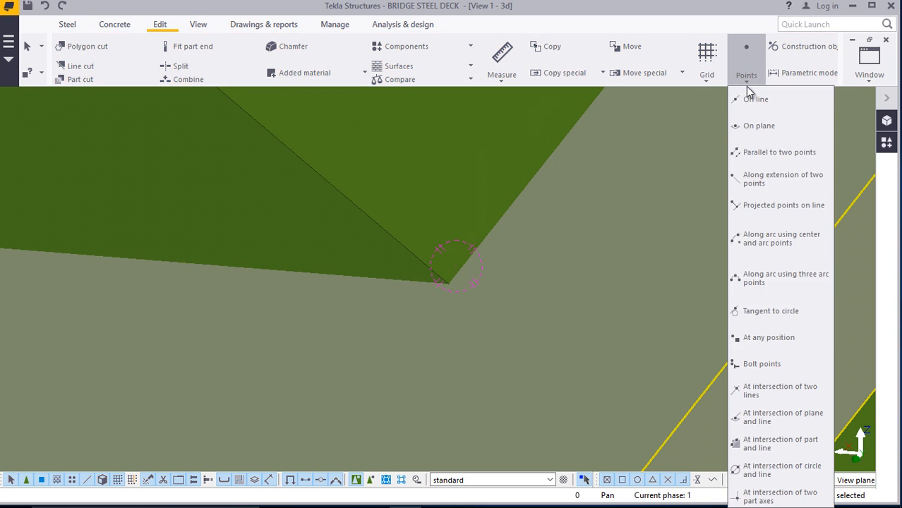
left_click(769, 338)
scroll(452, 288, "up", 3)
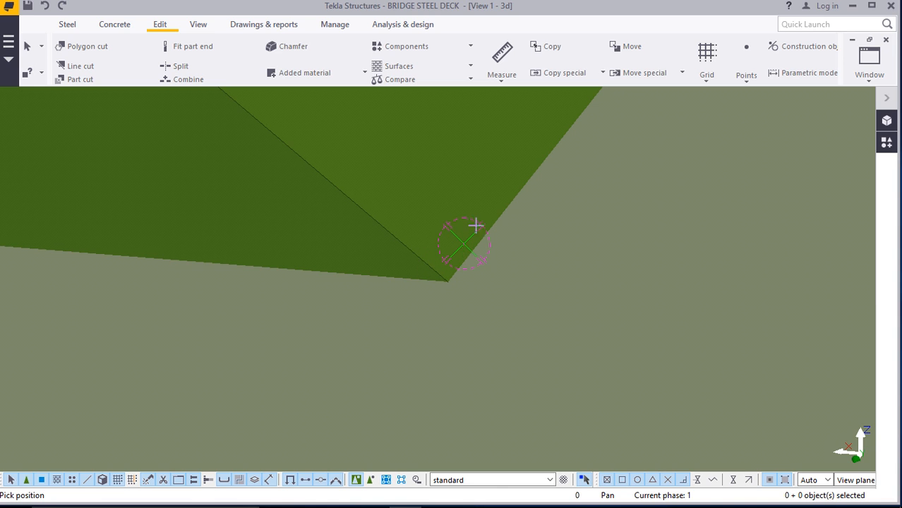
scroll(451, 243, "down", 5)
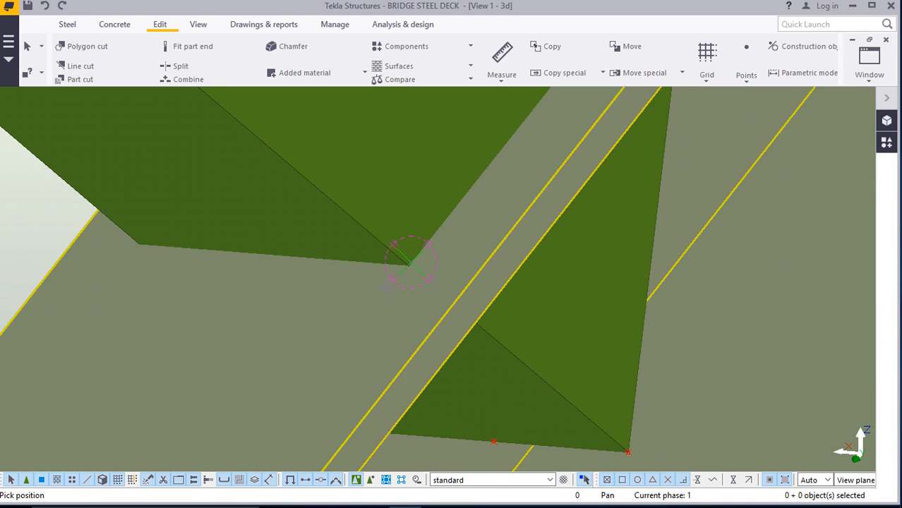
scroll(410, 263, "down", 3)
scroll(393, 274, "up", 2)
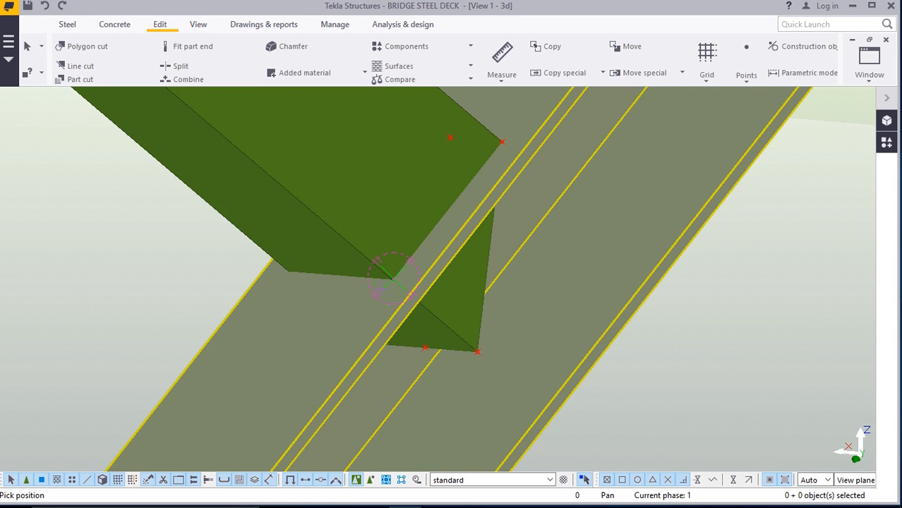
scroll(494, 149, "up", 2)
right_click(482, 165)
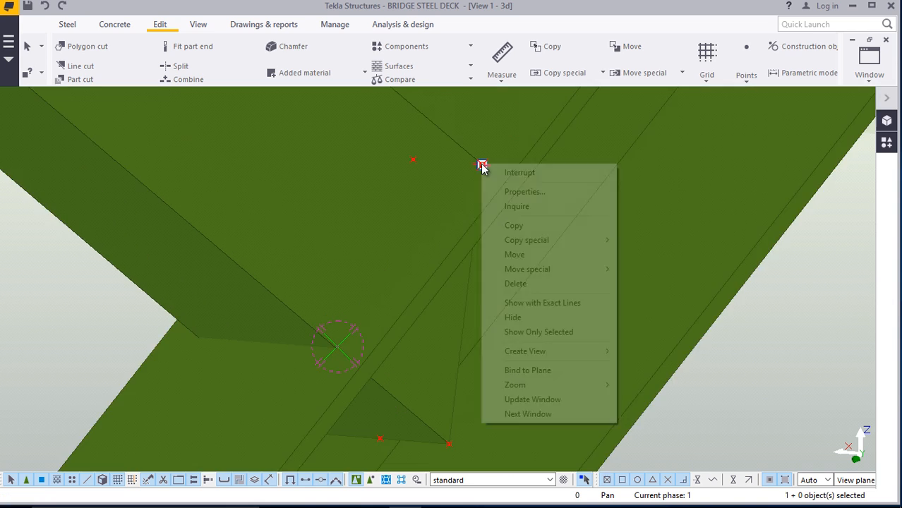
left_click(515, 225)
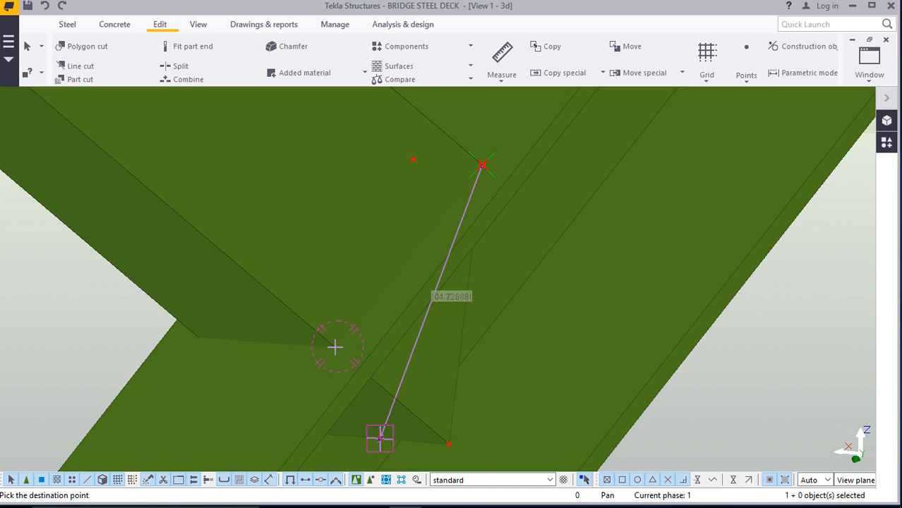
scroll(336, 344, "up", 3)
right_click(348, 288)
key("Escape")
scroll(346, 310, "down", 6)
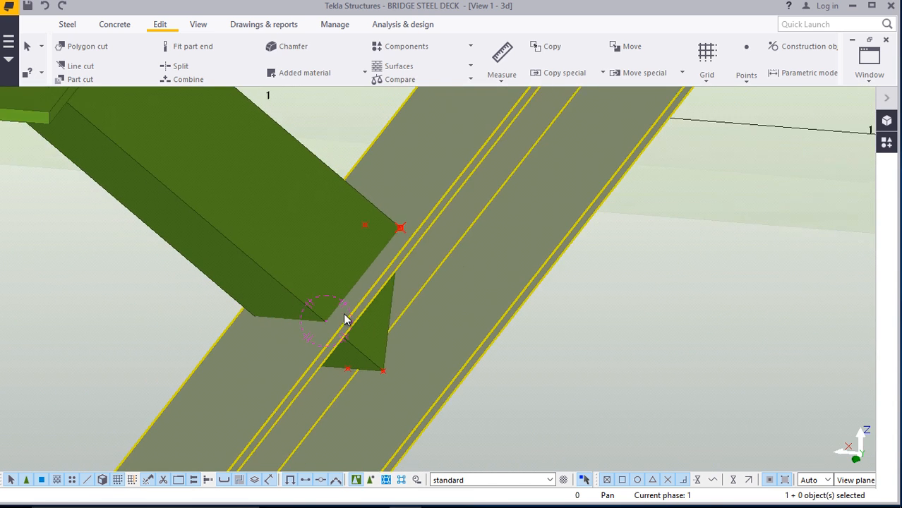
View the brace joint from the beam's outer side and cut the diagonal brace with the lower beam using Part cut
scroll(357, 315, "down", 1)
left_click(198, 25)
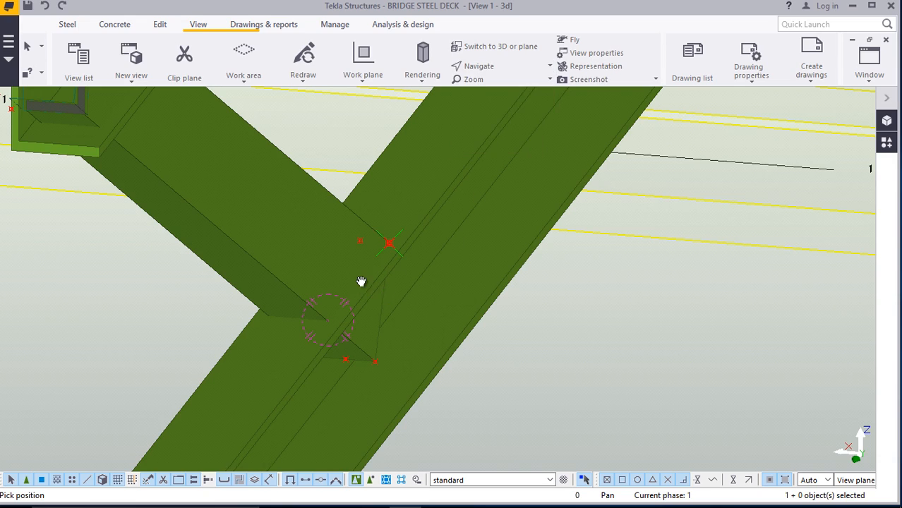
mouse_move(360, 281)
middle_mouse_down("ctrl")
mouse_move(304, 294)
mouse_move(161, 298)
mouse_move(298, 272)
mouse_move(282, 264)
mouse_move(303, 278)
mouse_move(350, 272)
middle_mouse_up("ctrl")
right_click(507, 166)
left_click(639, 172)
left_click(412, 277)
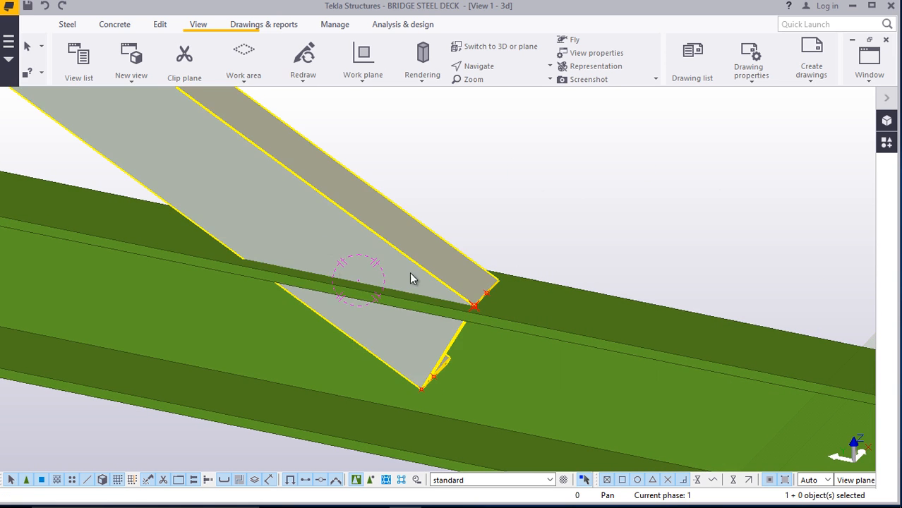
left_click(158, 26)
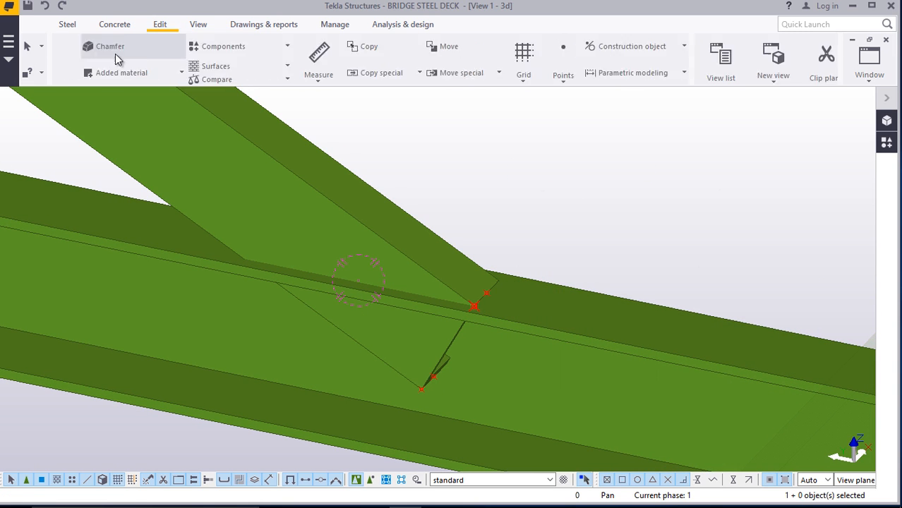
left_click(80, 80)
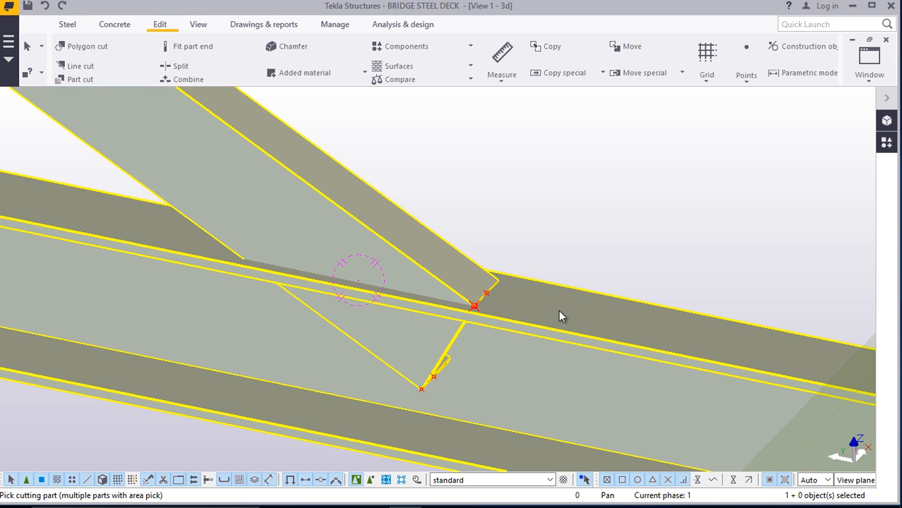
left_click(558, 309)
right_click(523, 225)
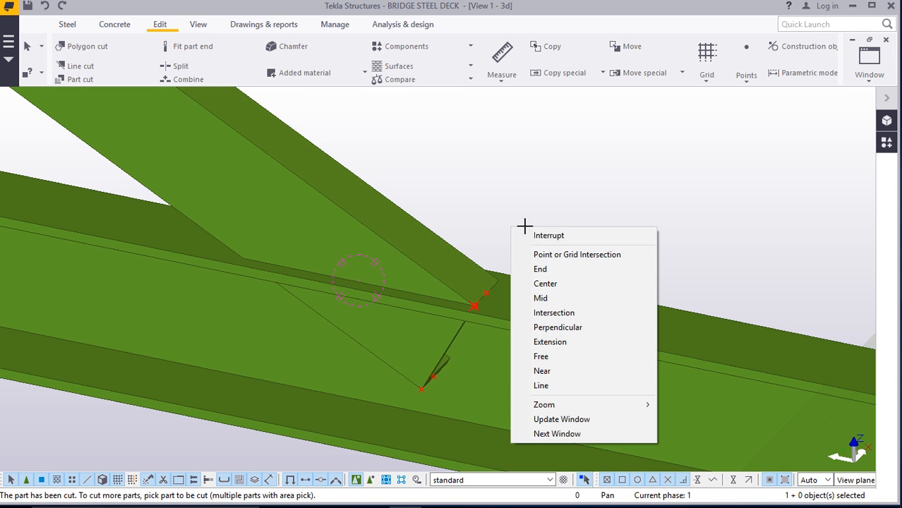
left_click(528, 233)
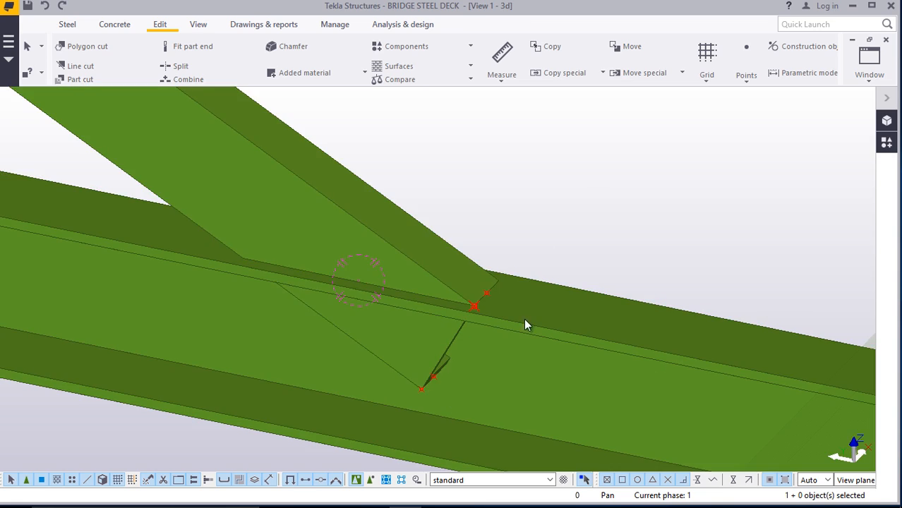
Examine the joint between the diagonal brace and the lower beam after the part cut, up close and with the surrounding beams
scroll(401, 382, "up", 1)
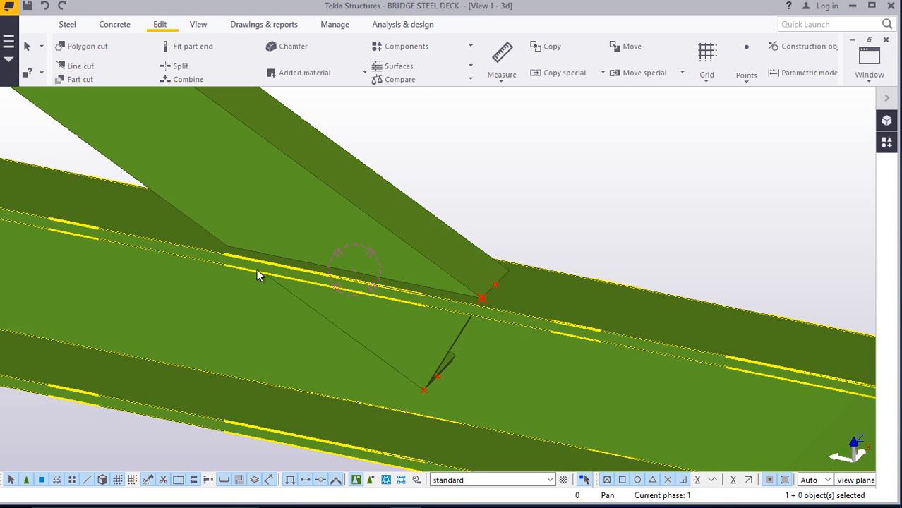
scroll(525, 272, "down", 2)
scroll(497, 300, "down", 5)
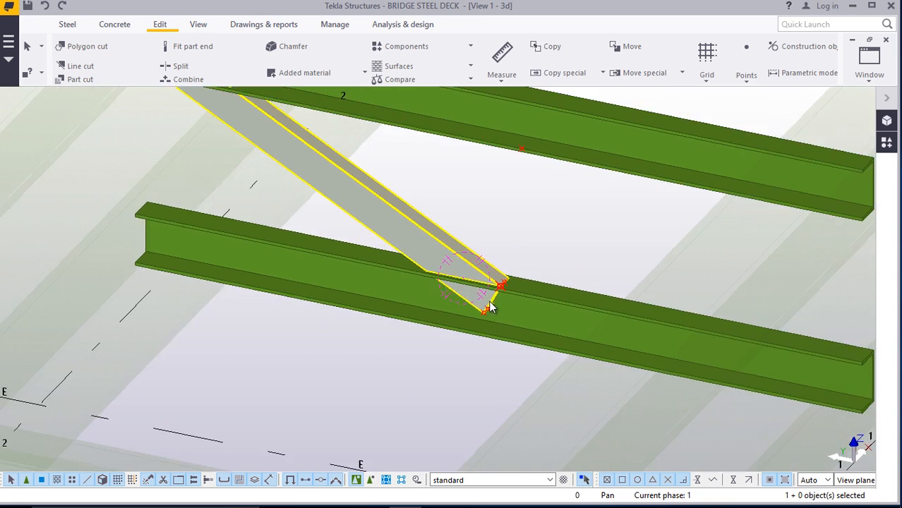
scroll(552, 314, "up", 8)
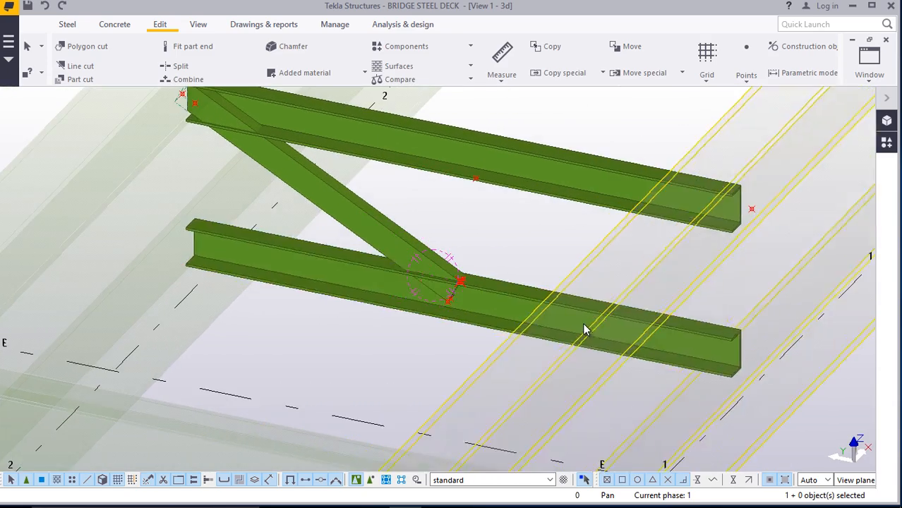
scroll(487, 282, "up", 6)
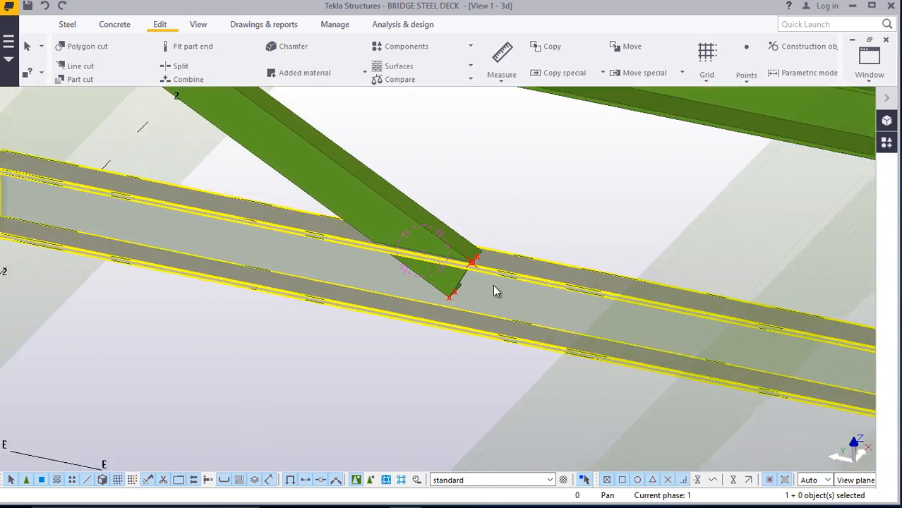
scroll(481, 259, "up", 4)
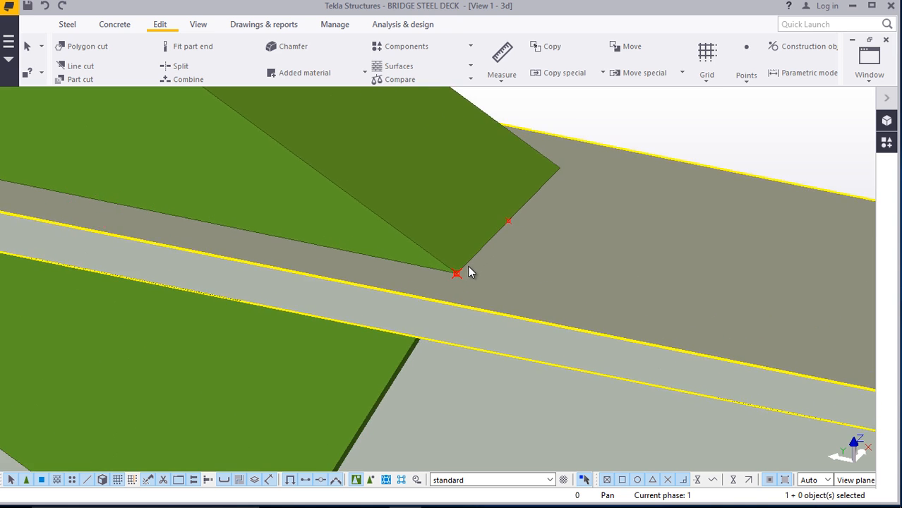
scroll(448, 292, "down", 4)
scroll(521, 195, "up", 3)
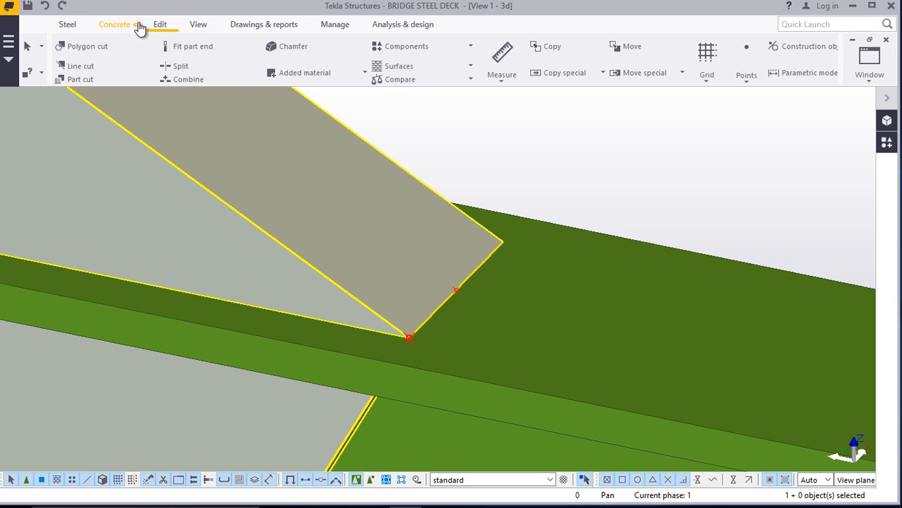
left_click(747, 83)
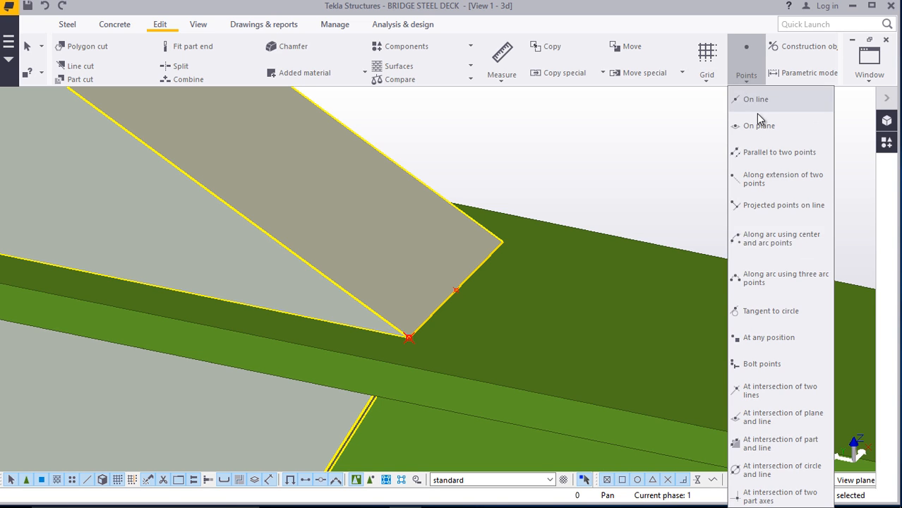
left_click(756, 99)
scroll(433, 353, "up", 5)
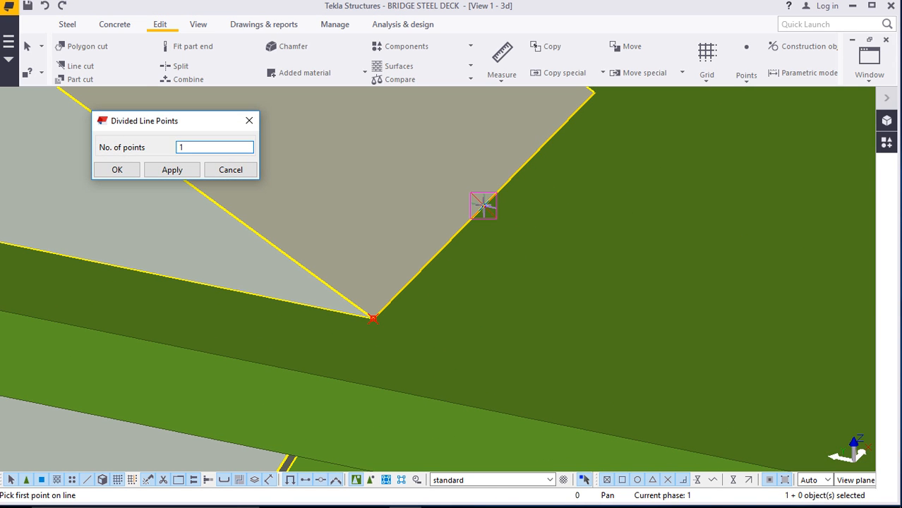
scroll(444, 295, "down", 5)
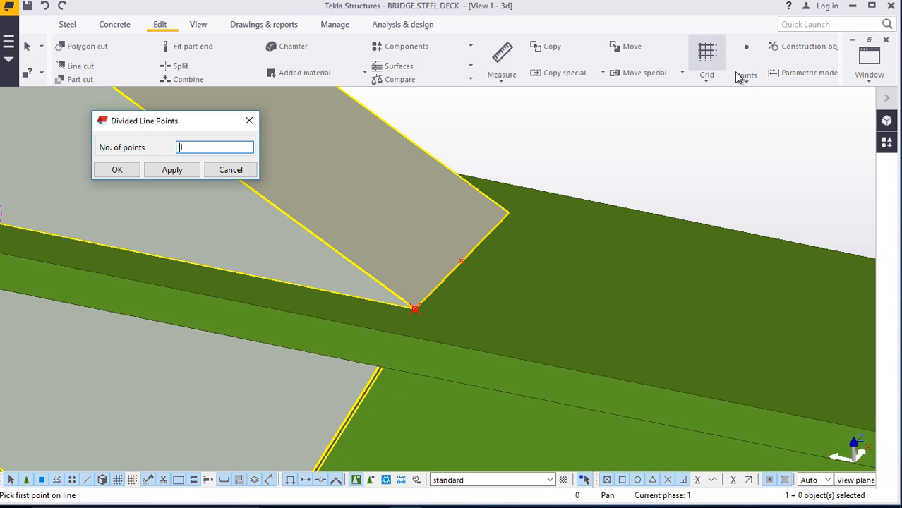
Place a point at any position on the beam flange's outer edge, in line with the brace's end edge, and dismiss the divided line settings
left_click(748, 86)
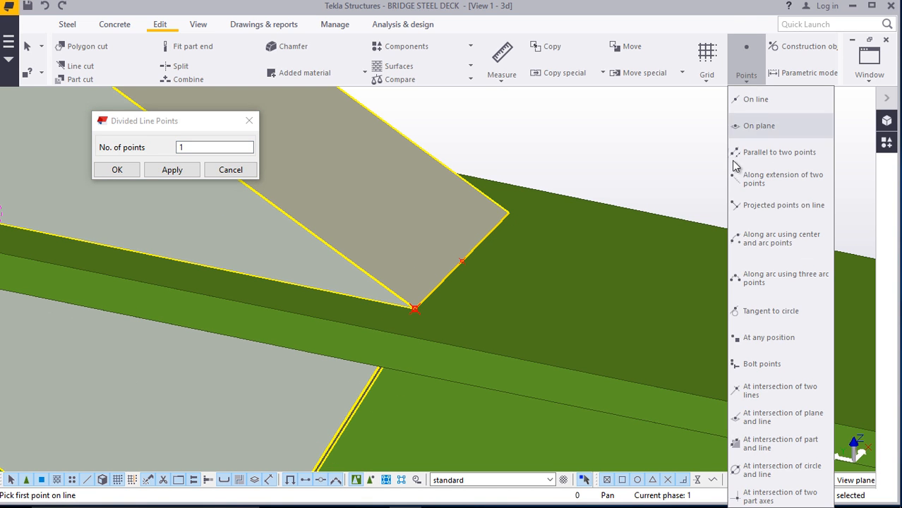
left_click(738, 337)
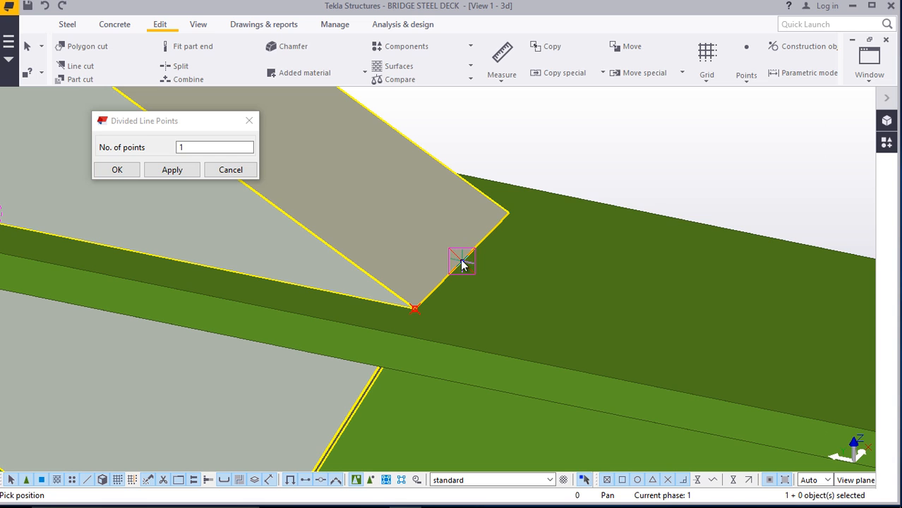
right_click(551, 161)
left_click(562, 170)
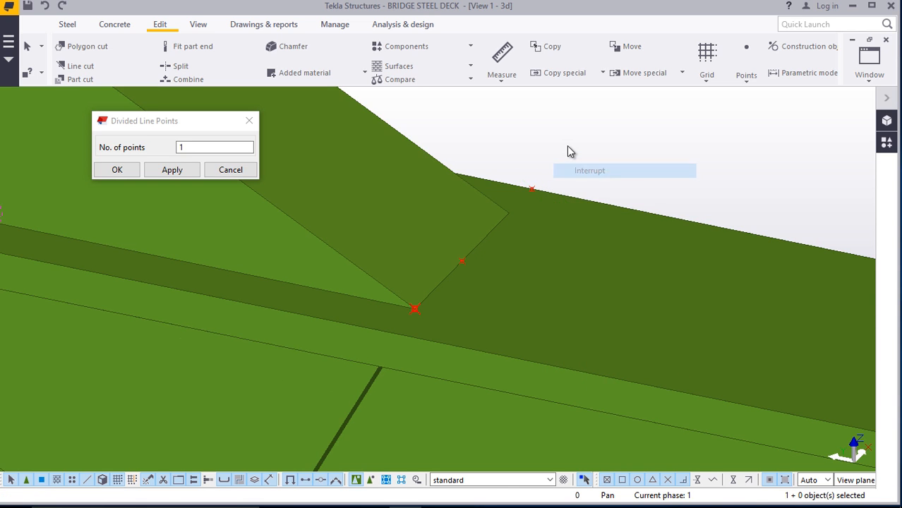
right_click(569, 149)
left_click(235, 176)
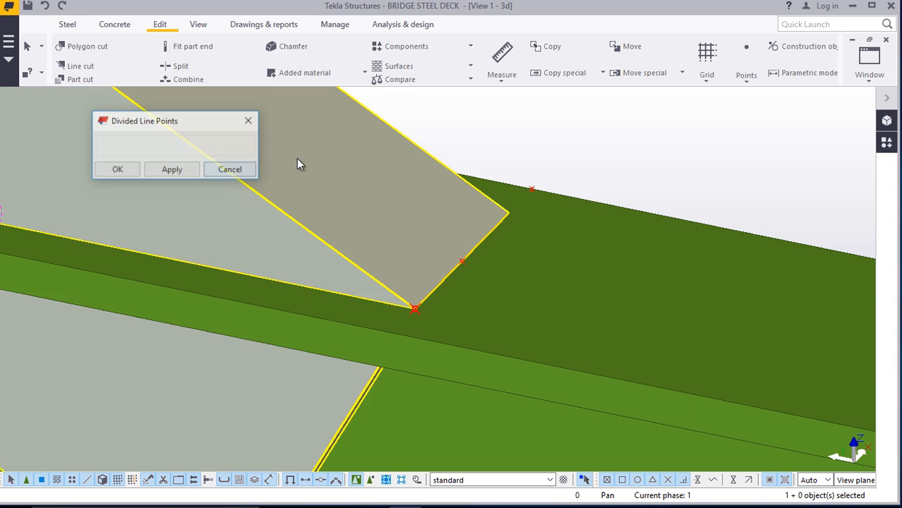
left_click(231, 170)
Place a point at any position on the flange edge nearest the web side, in line with the brace's end edge
left_click(747, 74)
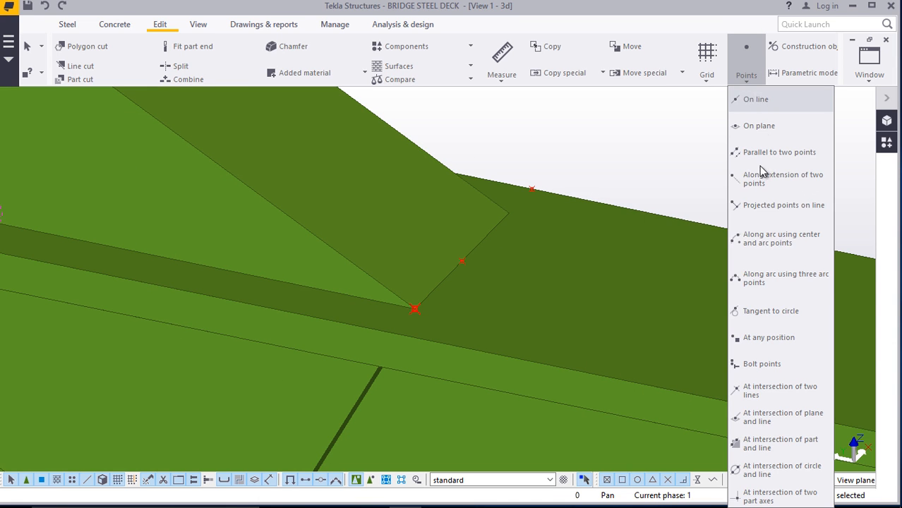
left_click(771, 338)
scroll(422, 337, "up", 3)
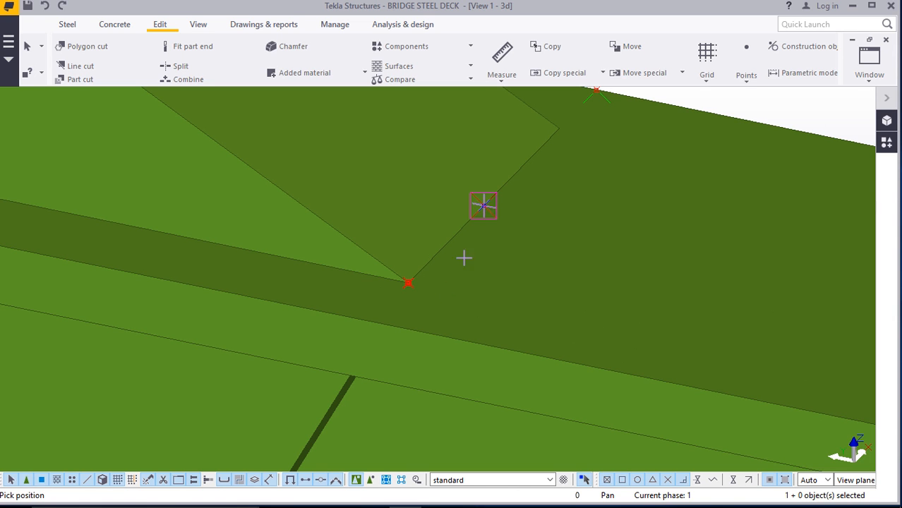
right_click(426, 311)
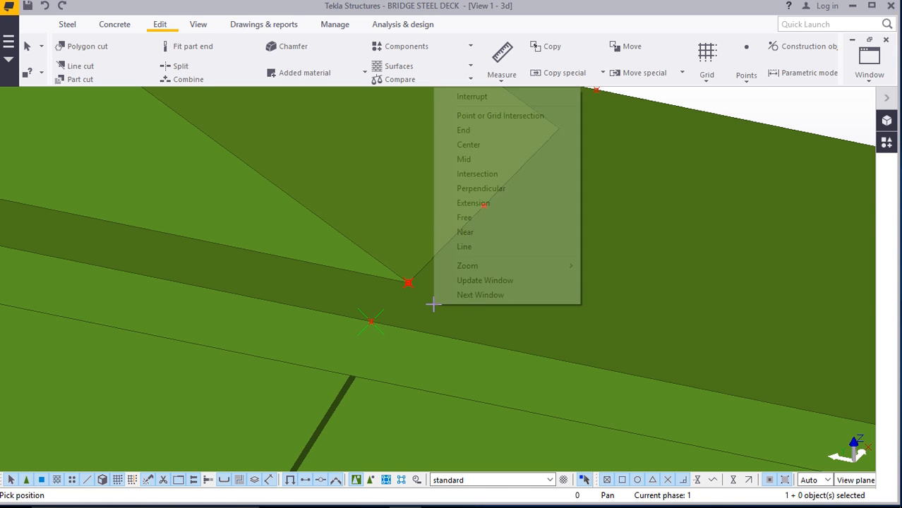
left_click(471, 92)
Move the lower beam and the three points along the brace's end edge by 200, away from the brace toward the flange's near edge
scroll(484, 240, "down", 3)
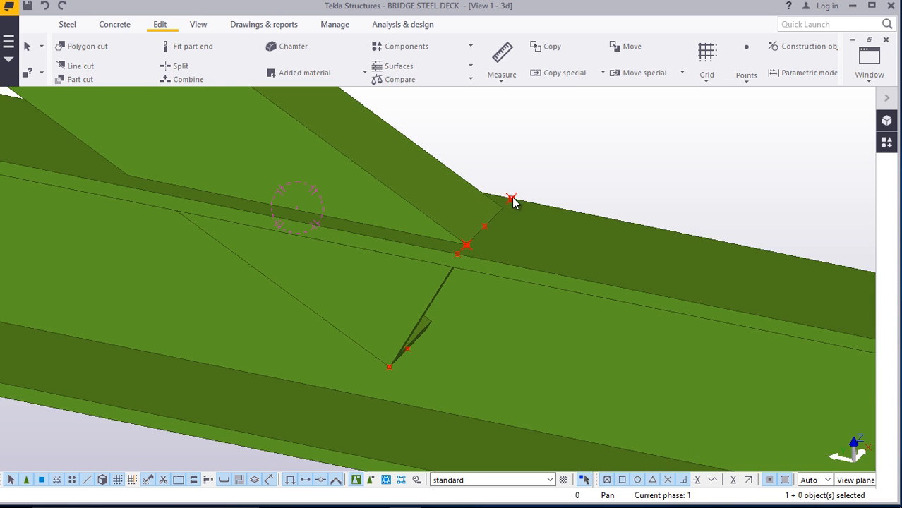
left_click(512, 199)
left_click(459, 255, "ctrl")
left_click(641, 226, "ctrl")
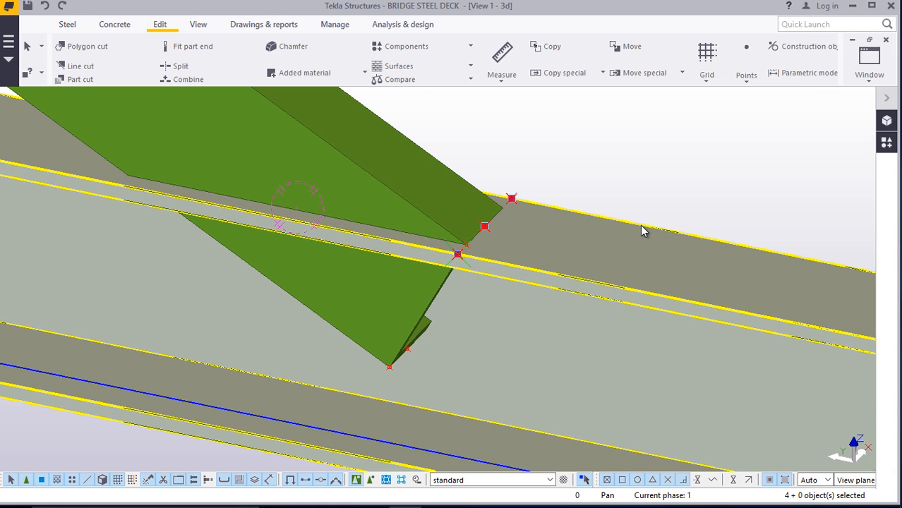
right_click(649, 149)
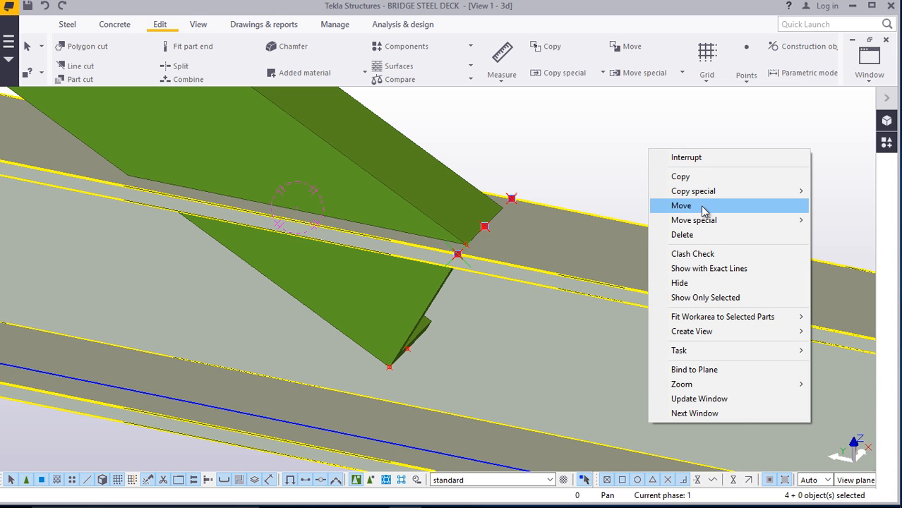
left_click(703, 208)
scroll(489, 206, "up", 3)
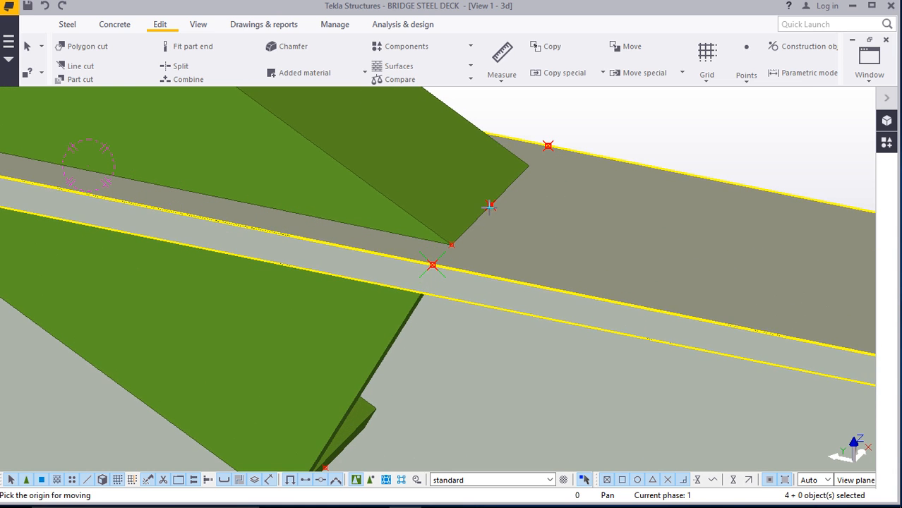
scroll(382, 290, "down", 5)
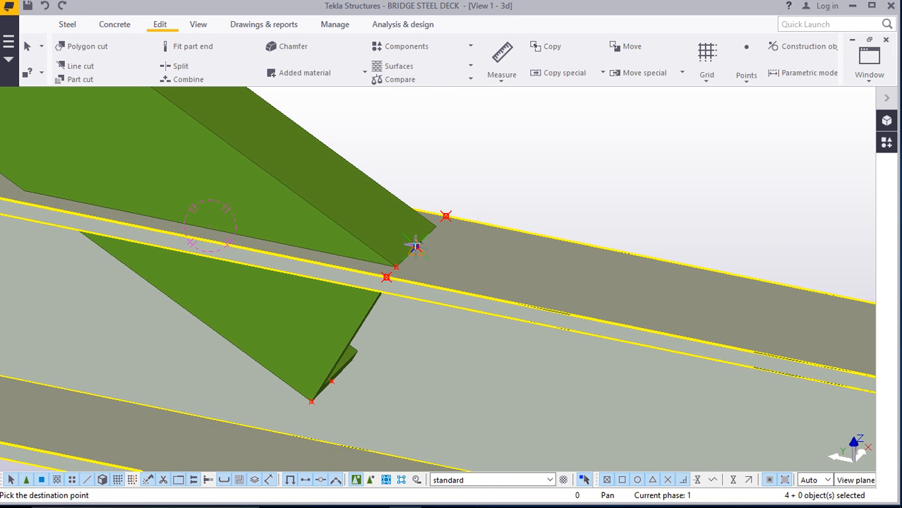
scroll(392, 272, "up", 5)
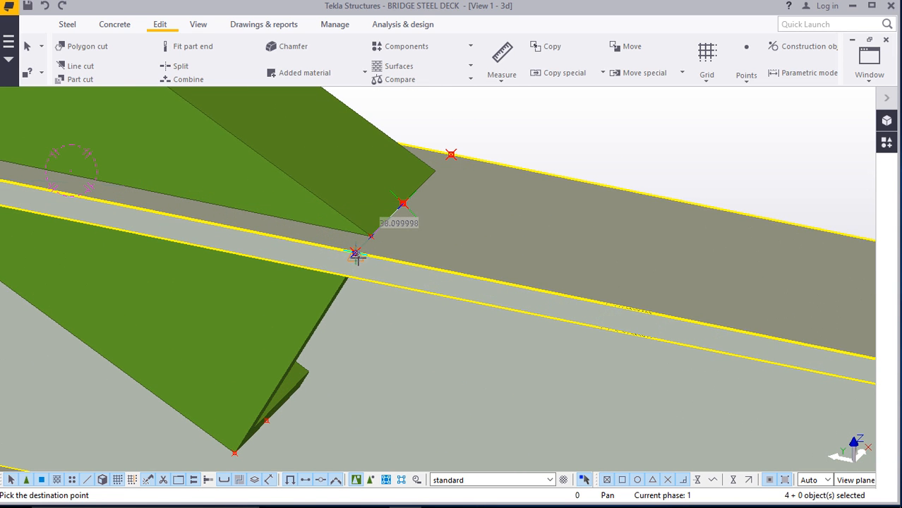
type("200")
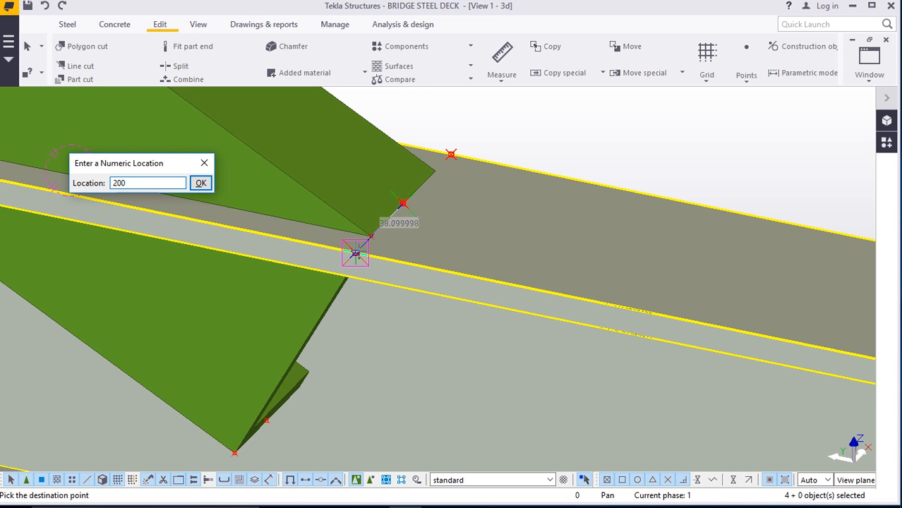
key("Return")
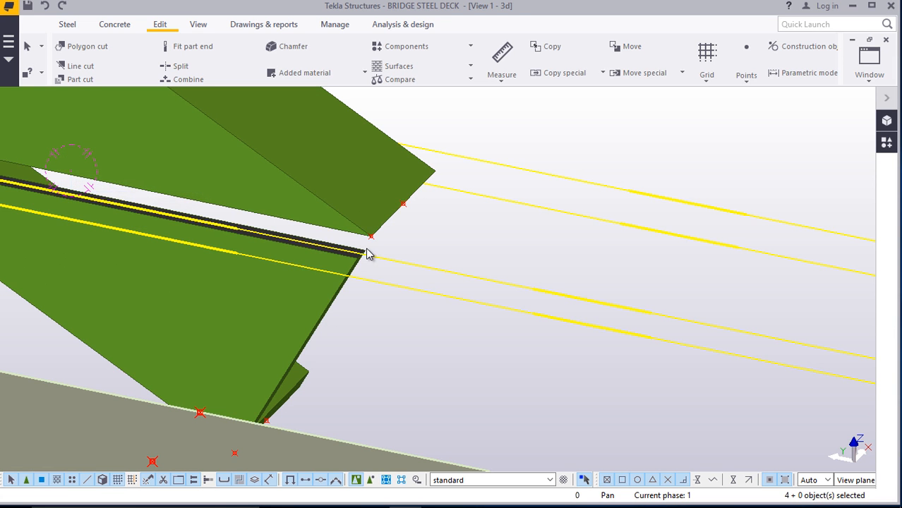
scroll(548, 259, "down", 4)
scroll(317, 209, "up", 2)
scroll(316, 210, "up", 3)
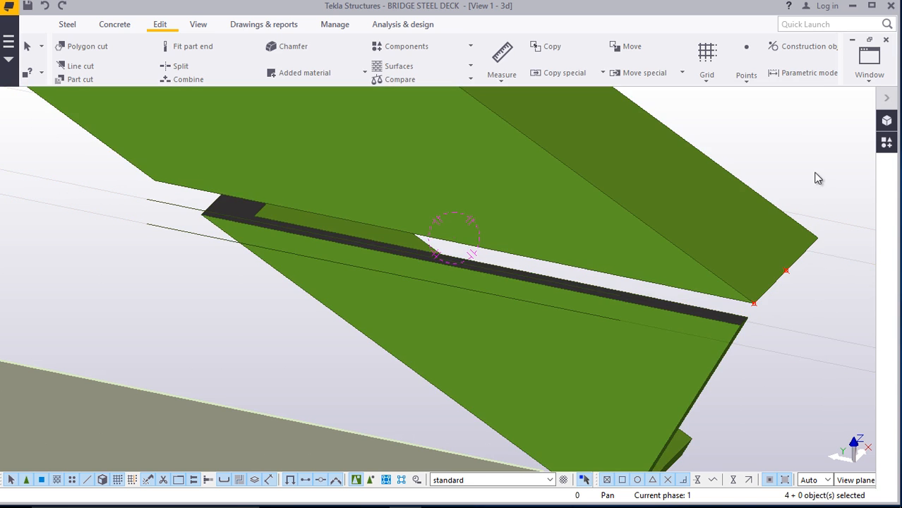
left_click(782, 132)
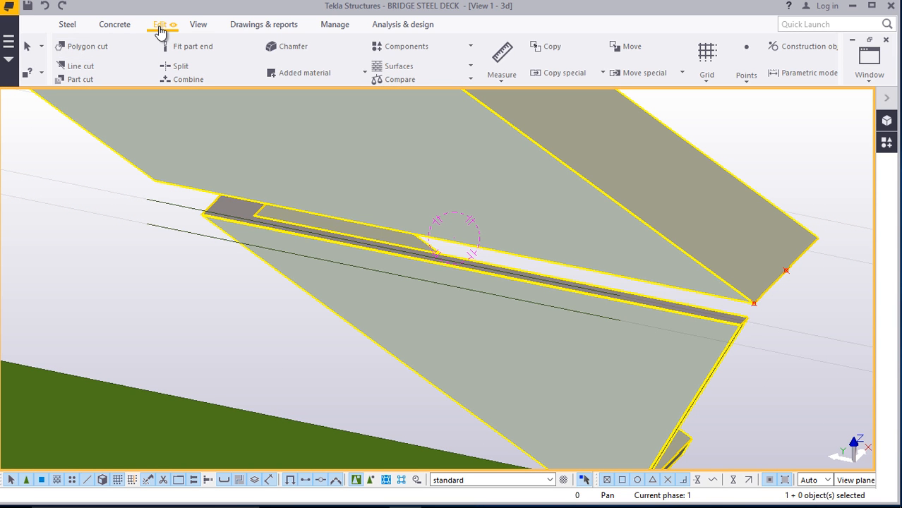
left_click(88, 46)
scroll(203, 221, "up", 4)
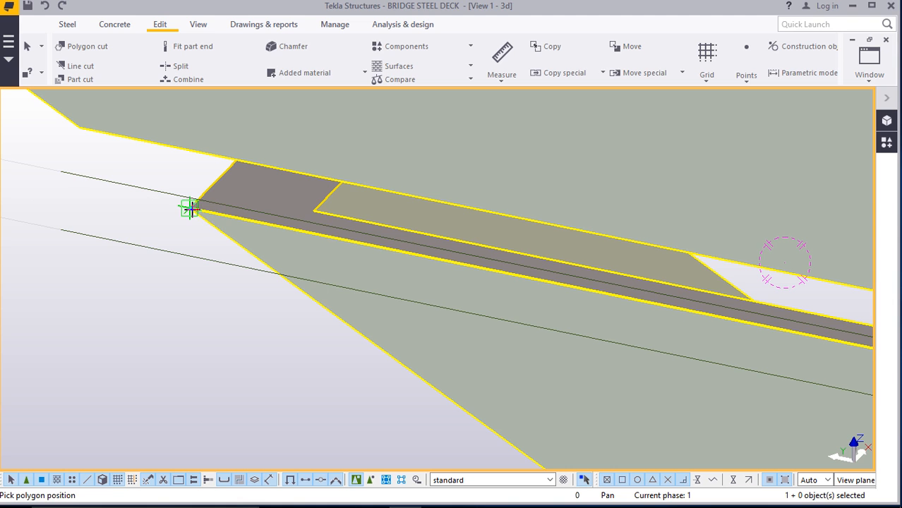
left_click(188, 208)
scroll(196, 207, "down", 3)
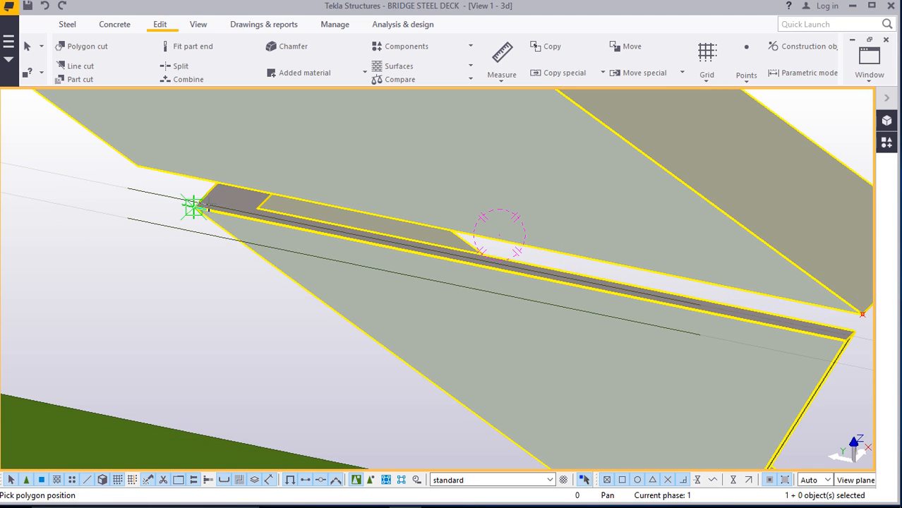
scroll(737, 308, "up", 5)
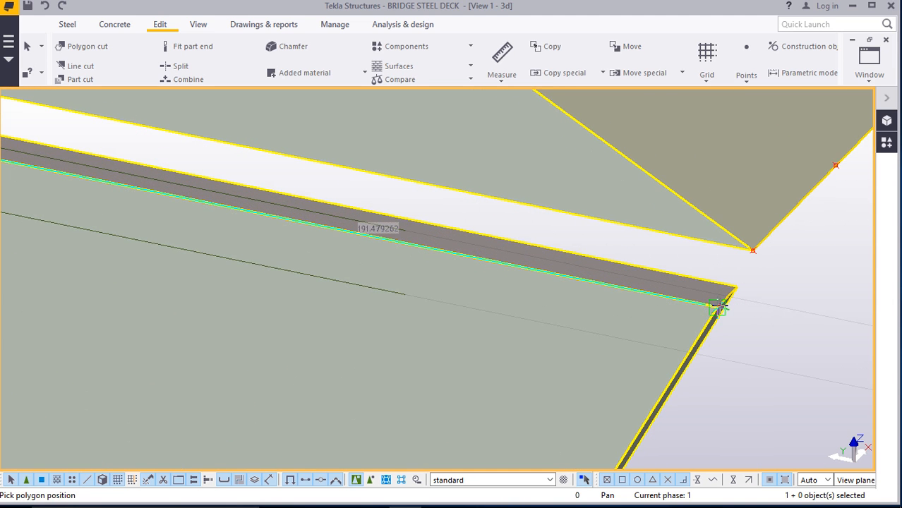
left_click(717, 307)
scroll(721, 302, "down", 5)
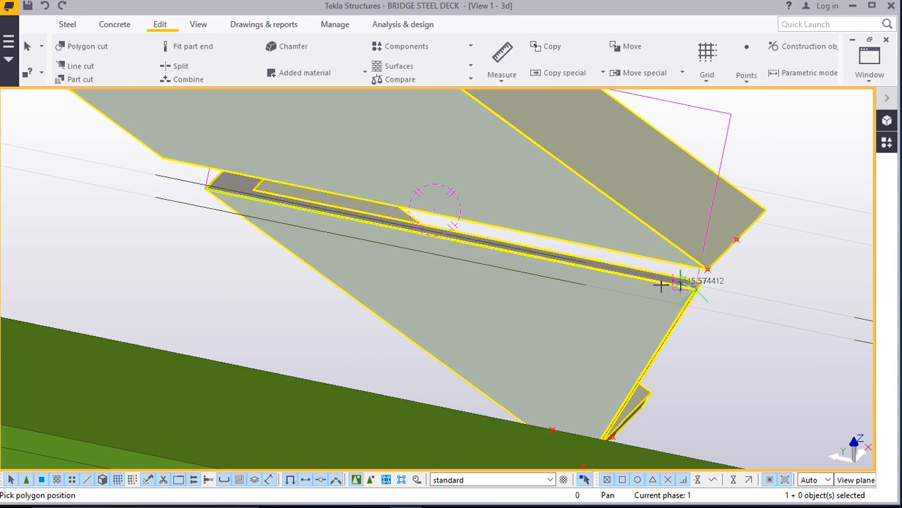
scroll(604, 404, "up", 3)
scroll(542, 356, "down", 4)
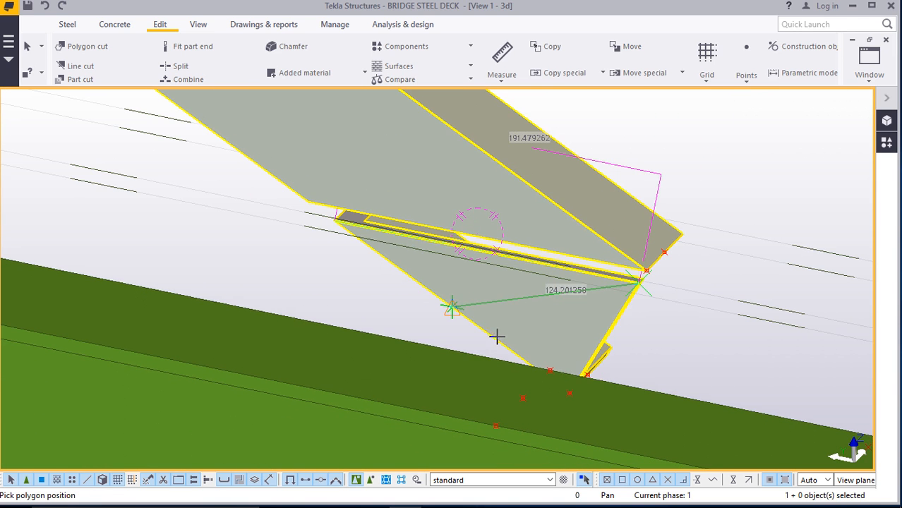
key("Escape")
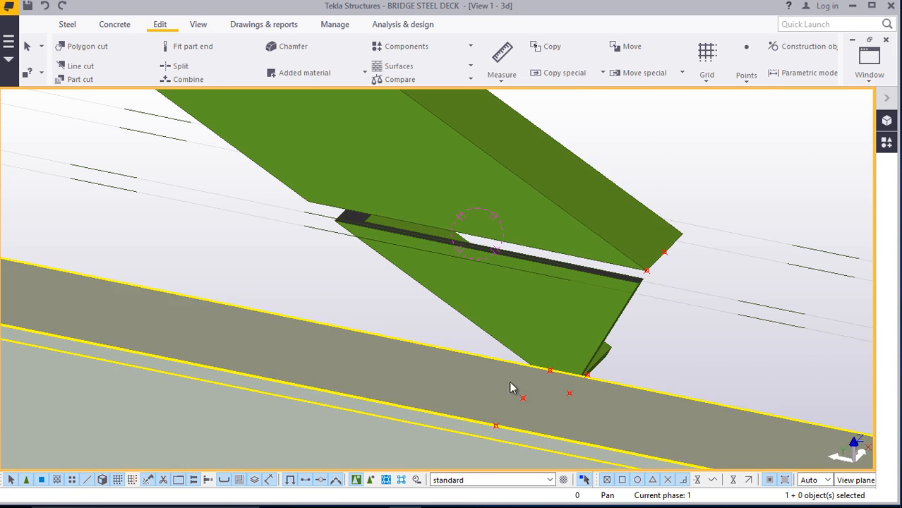
Move the lower beam and the four points on its flange further away from the brace, clear of the brace's leftover piece
scroll(473, 310, "down", 3)
scroll(484, 368, "up", 1)
scroll(487, 368, "up", 2)
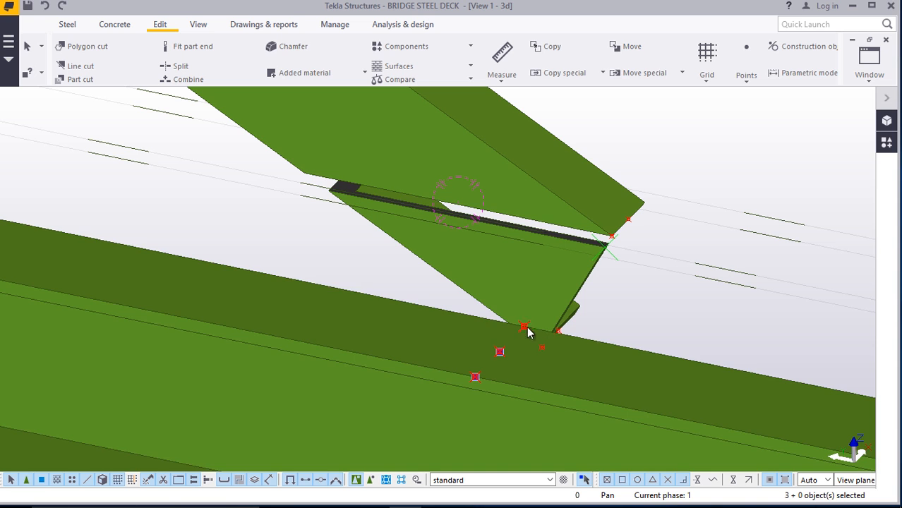
left_click(544, 353, "shift")
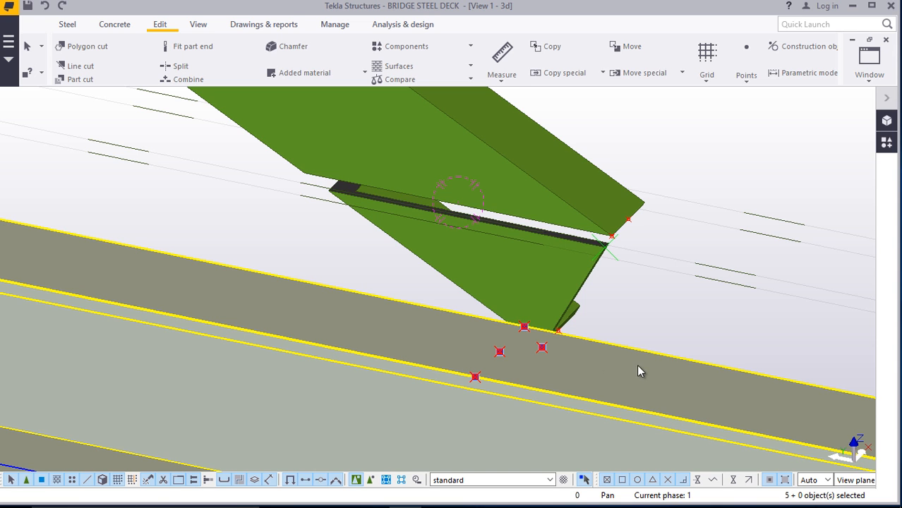
right_click(662, 313)
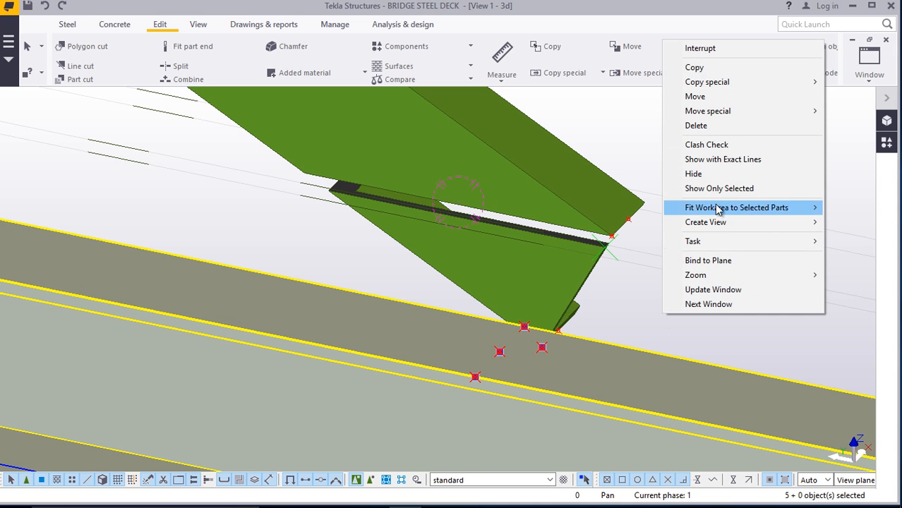
left_click(695, 96)
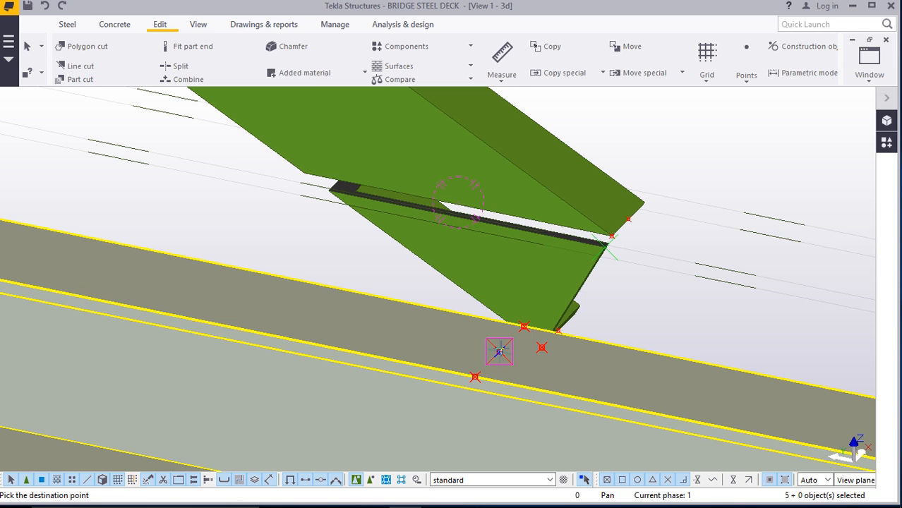
left_click(499, 352)
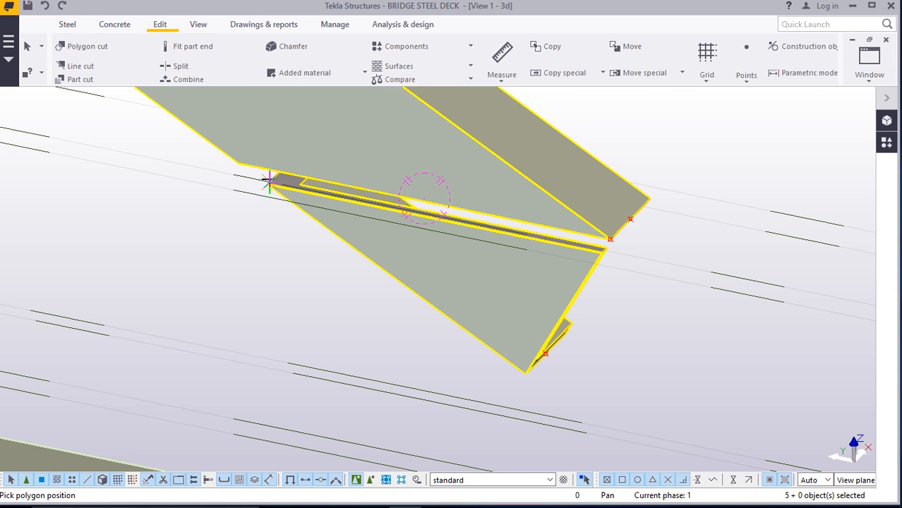
Cut the triangular leftover piece below the gap off the brace with a polygon cut picked through the piece's three corners
scroll(268, 180, "up", 6)
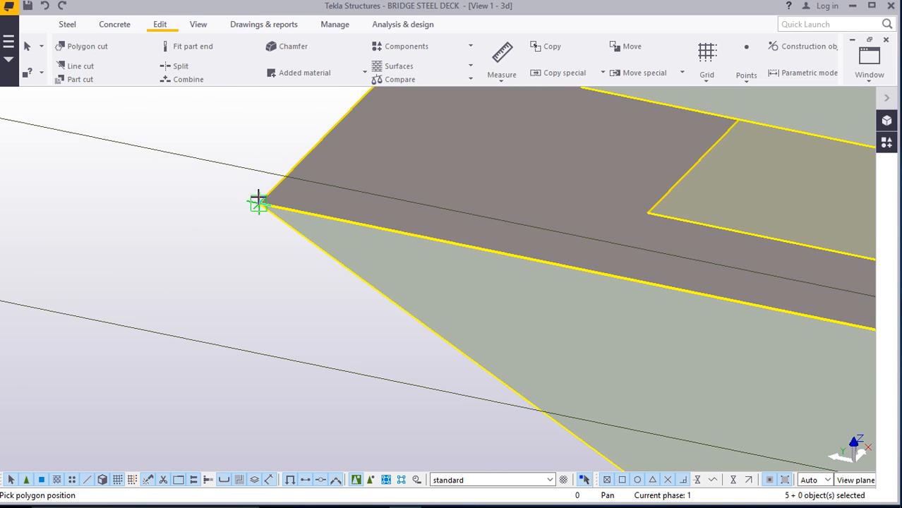
scroll(258, 204, "up", 2)
scroll(258, 204, "down", 8)
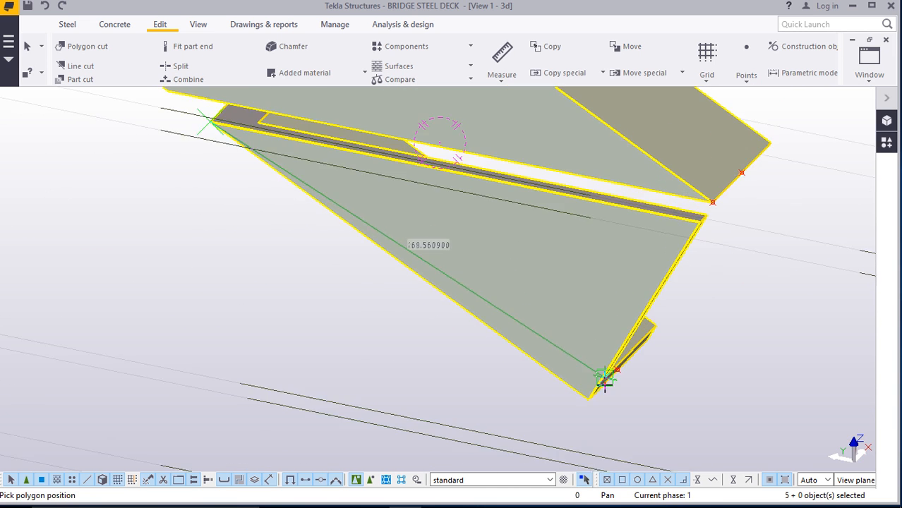
scroll(604, 378, "up", 5)
scroll(567, 394, "up", 7)
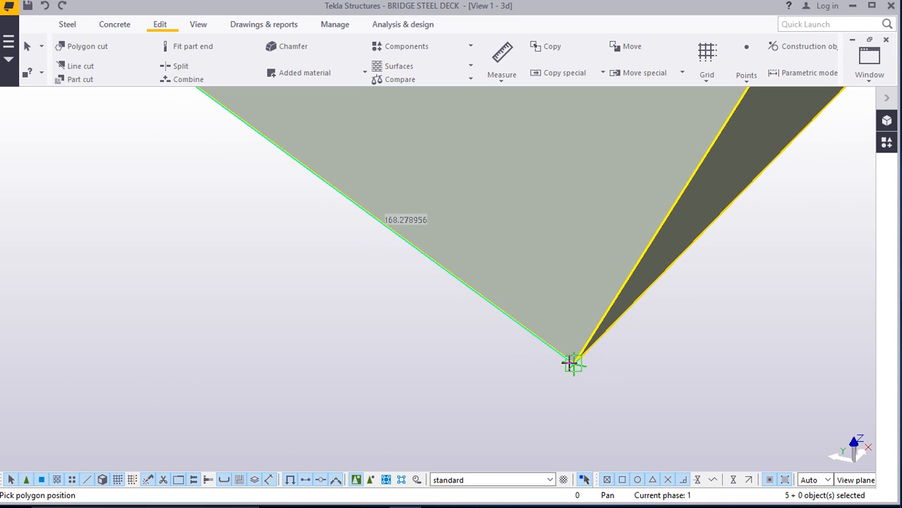
middle_click_drag(573, 366, 653, 249)
scroll(653, 248, "up", 10)
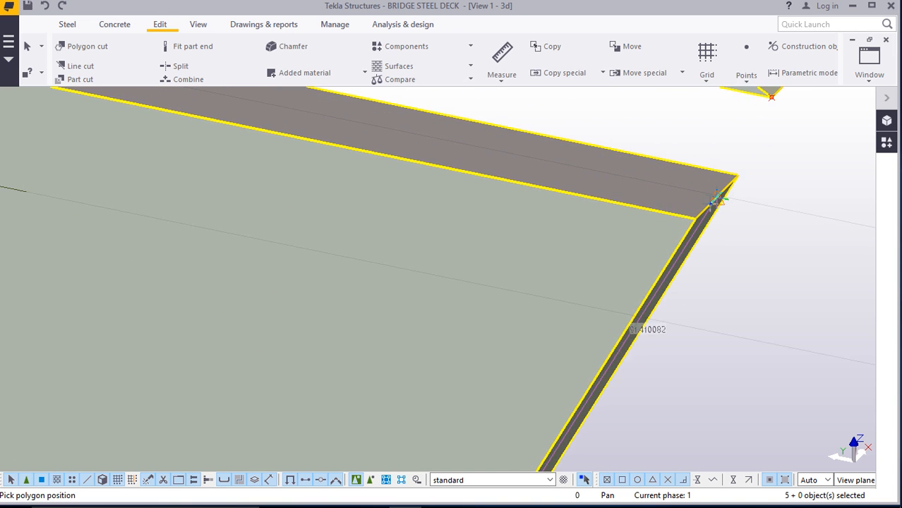
scroll(691, 228, "up", 2)
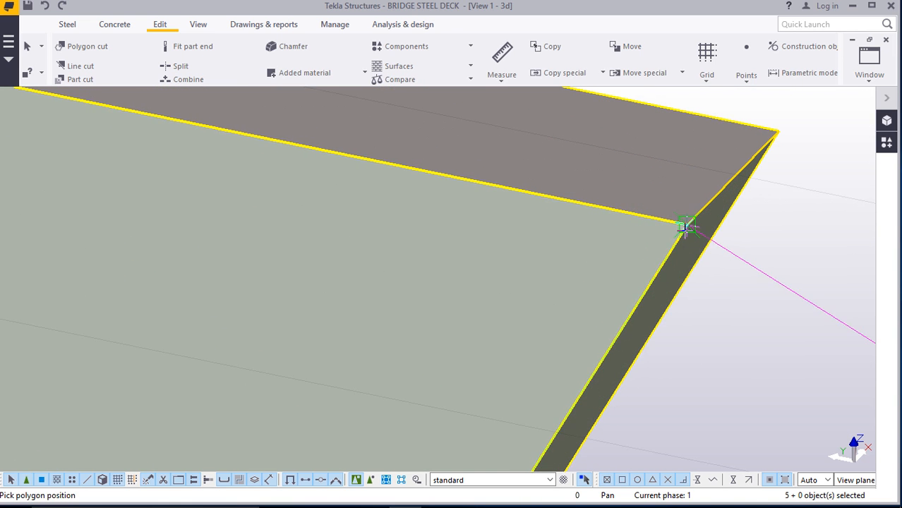
left_click(684, 226)
scroll(685, 284, "down", 10)
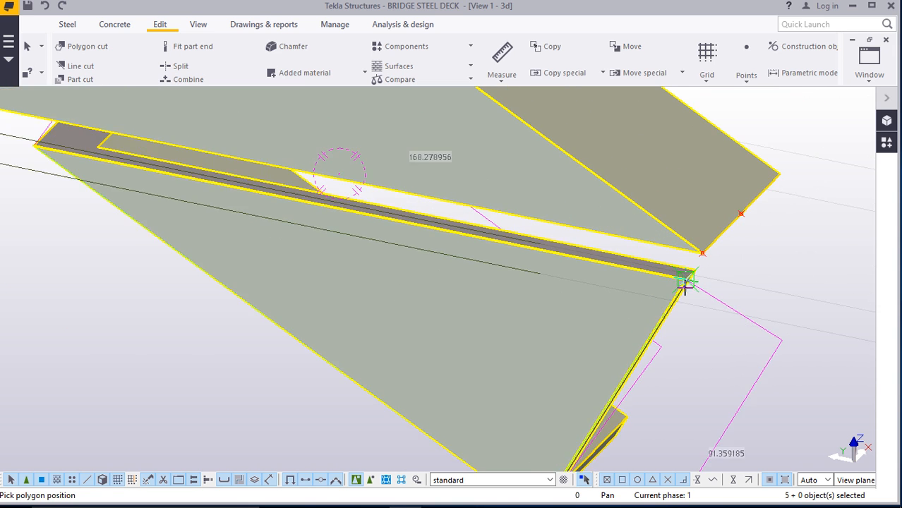
scroll(685, 282, "down", 3)
scroll(332, 224, "up", 8)
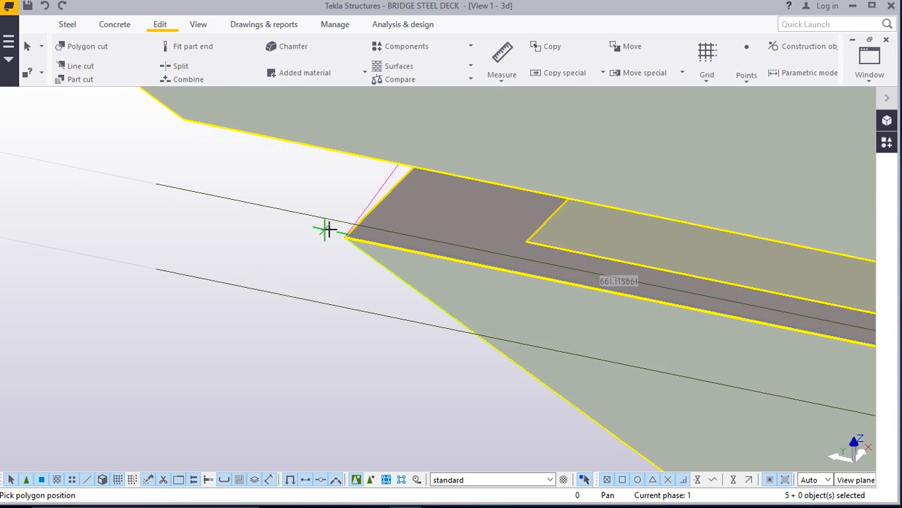
scroll(331, 233, "up", 3)
left_click(363, 240)
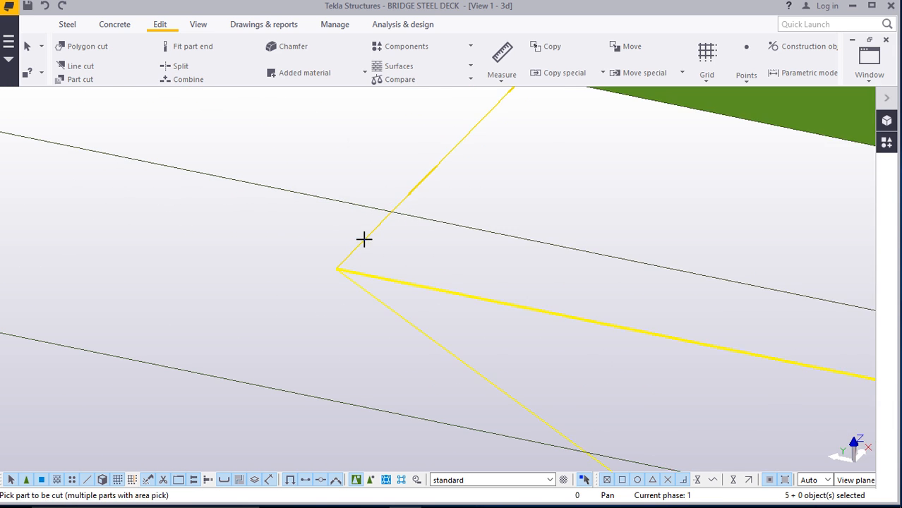
scroll(364, 240, "down", 8)
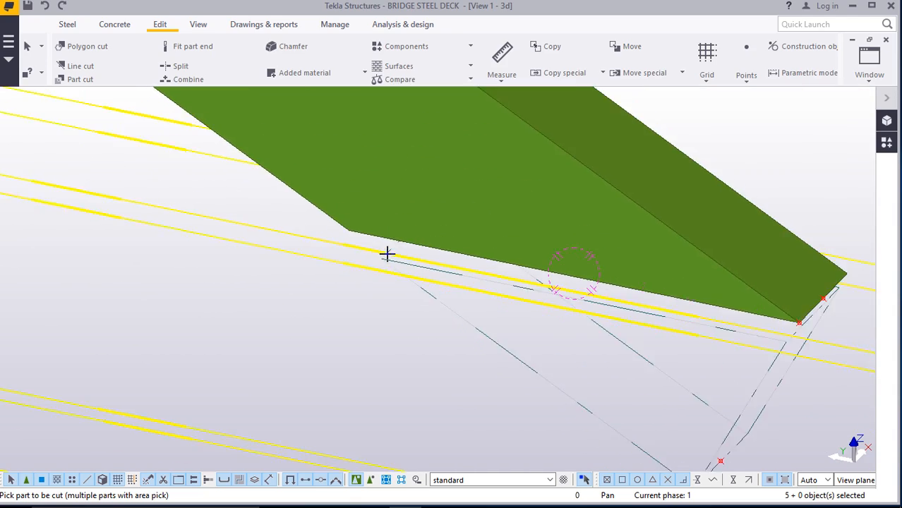
scroll(387, 254, "down", 6)
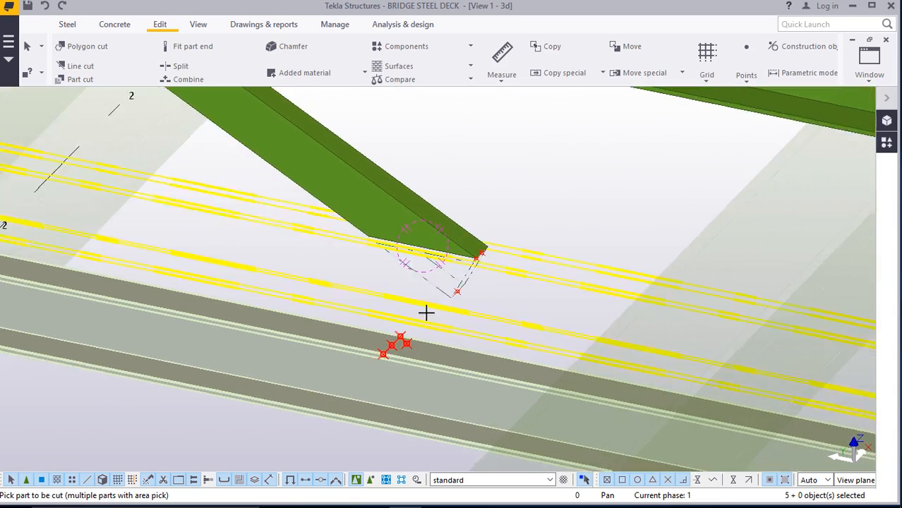
scroll(417, 318, "up", 3)
right_click(689, 99)
left_click(706, 107)
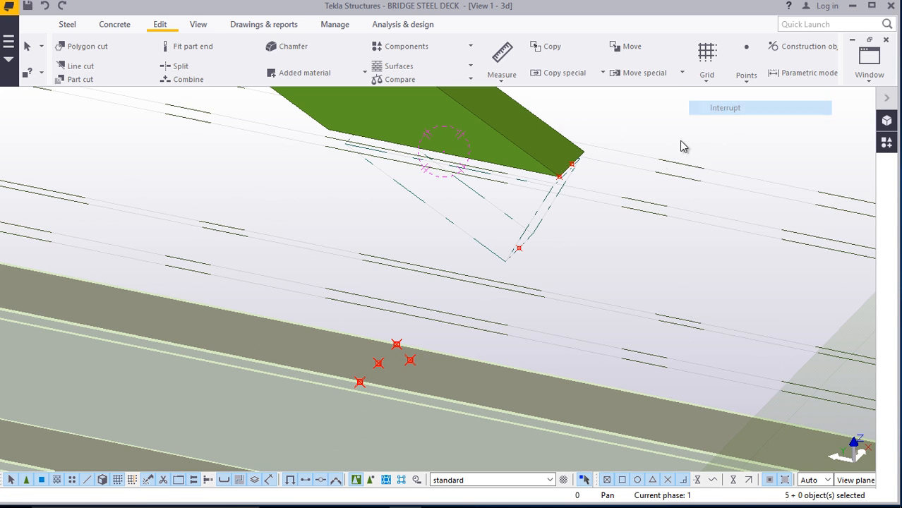
Move the lower beam and its four points back by 400, from the flange's middle point to the midpoint of the brace's end edge
scroll(616, 204, "down", 2)
right_click(669, 144)
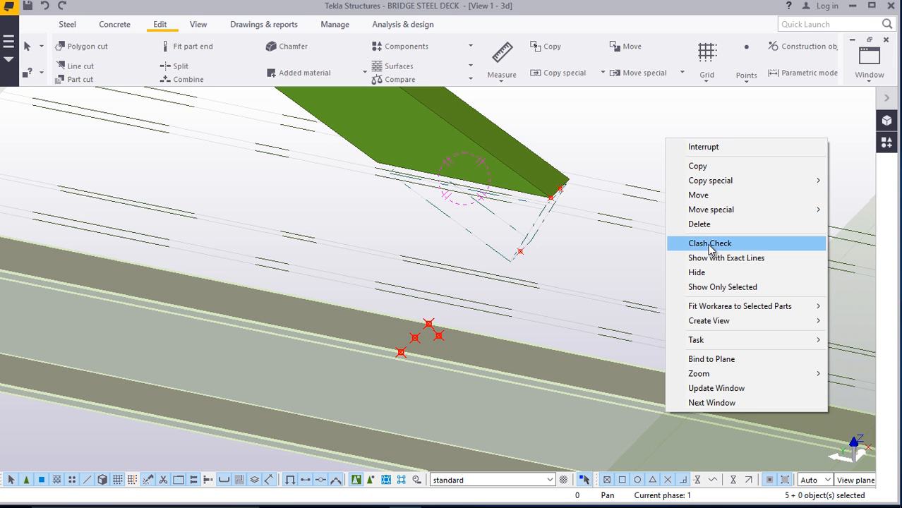
left_click(689, 196)
scroll(416, 338, "up", 5)
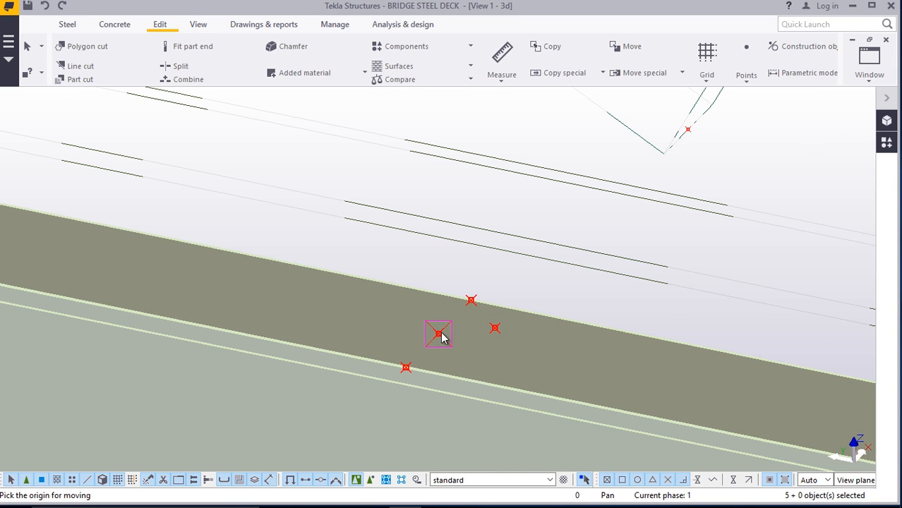
scroll(428, 367, "down", 3)
scroll(548, 236, "up", 4)
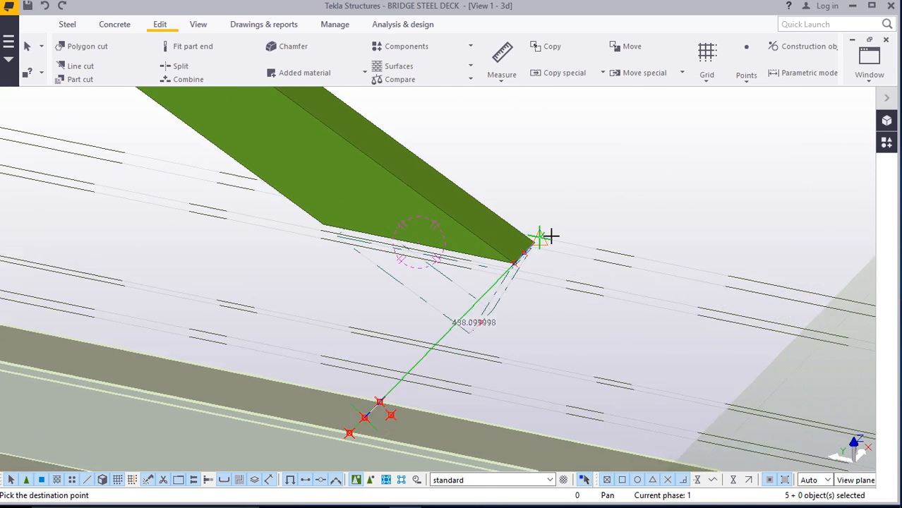
scroll(519, 256, "up", 4)
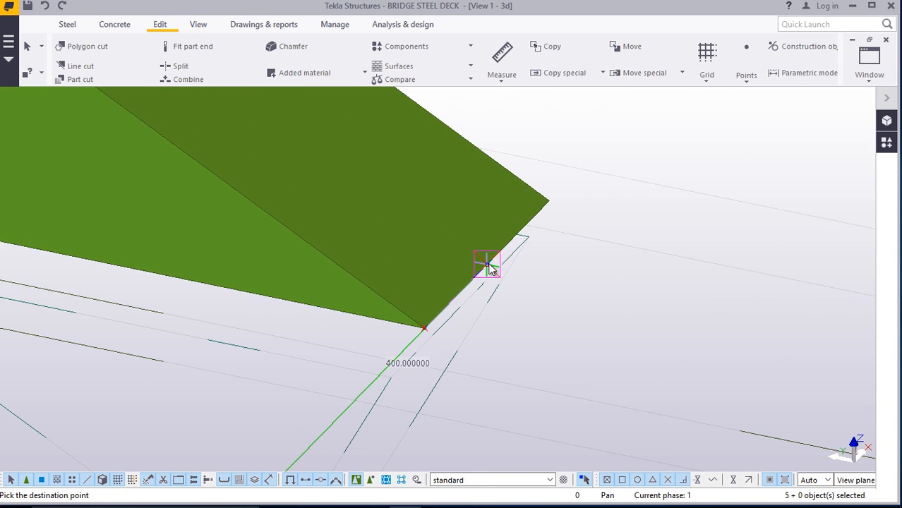
left_click(489, 266)
left_click(708, 130)
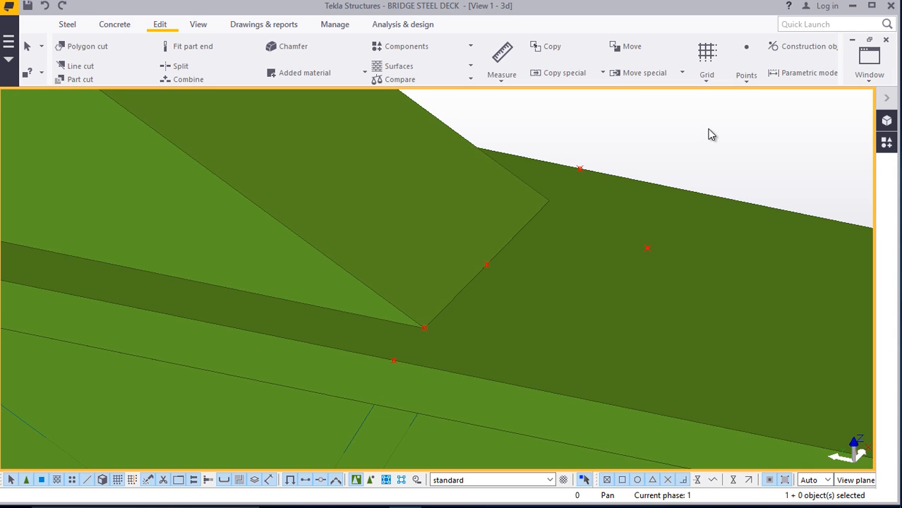
Examine the trimmed brace between the two beams as a whole, including from the opposite side
scroll(475, 338, "down", 6)
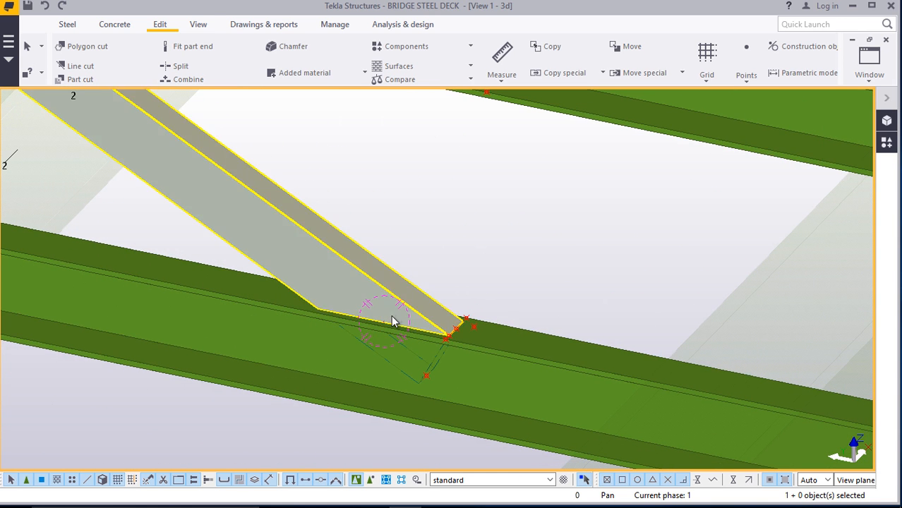
scroll(392, 332, "down", 5)
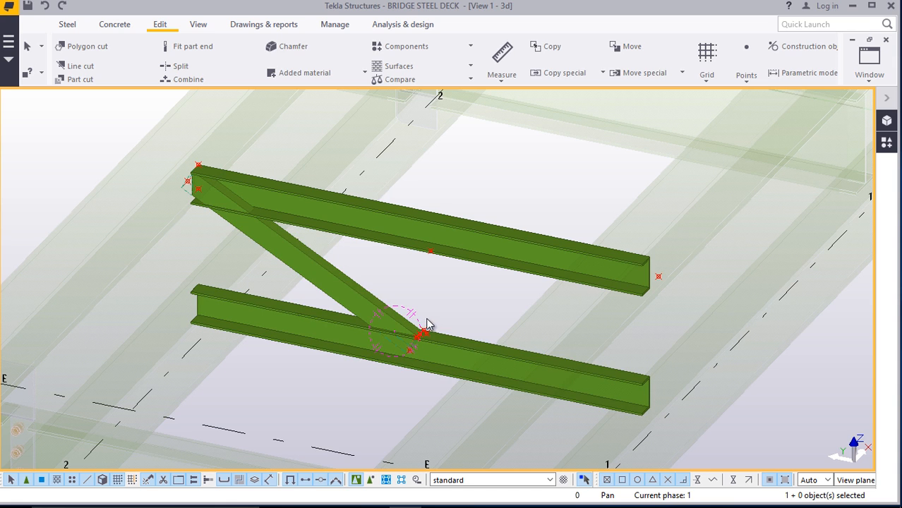
right_click(470, 299)
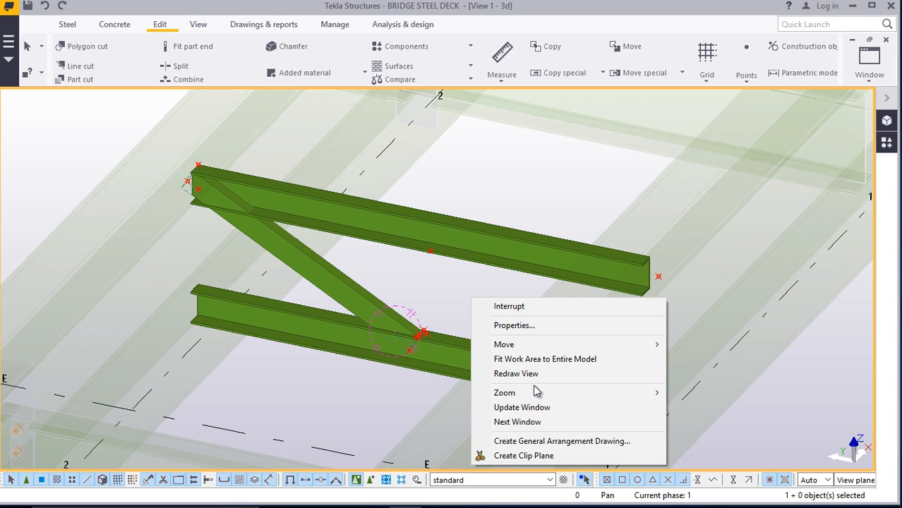
left_click(453, 288)
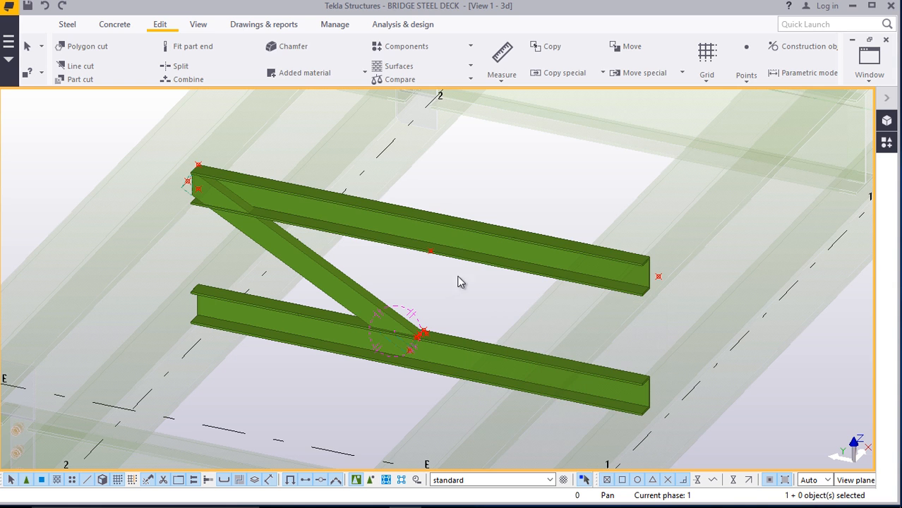
left_click(199, 27)
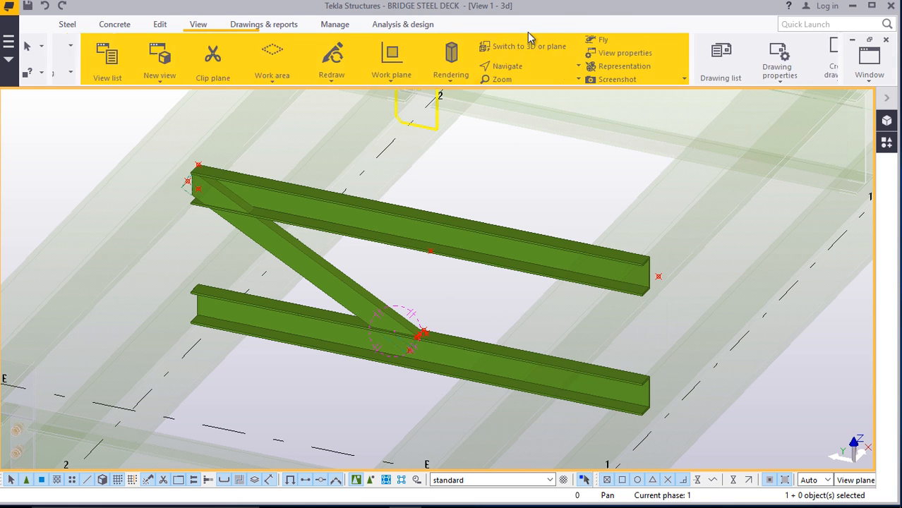
left_click(474, 65)
left_click(499, 147)
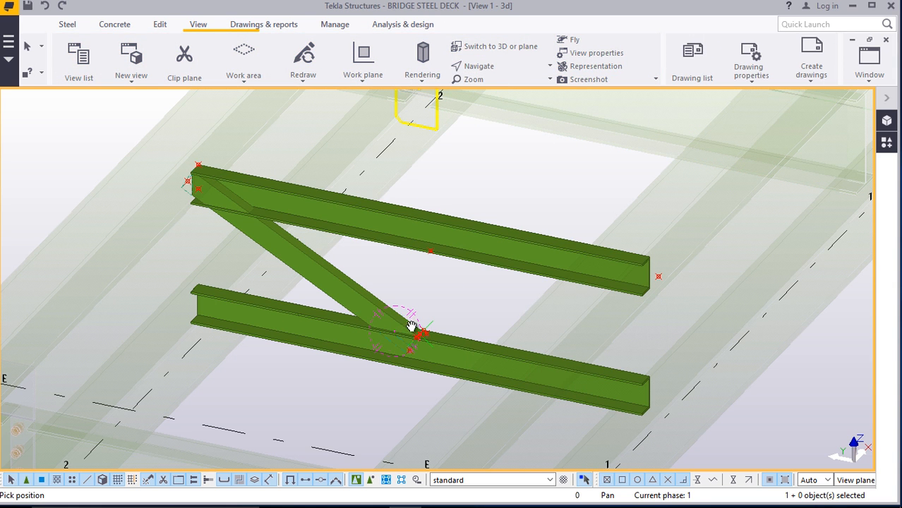
middle_click_drag(395, 333, 393, 268, "ctrl")
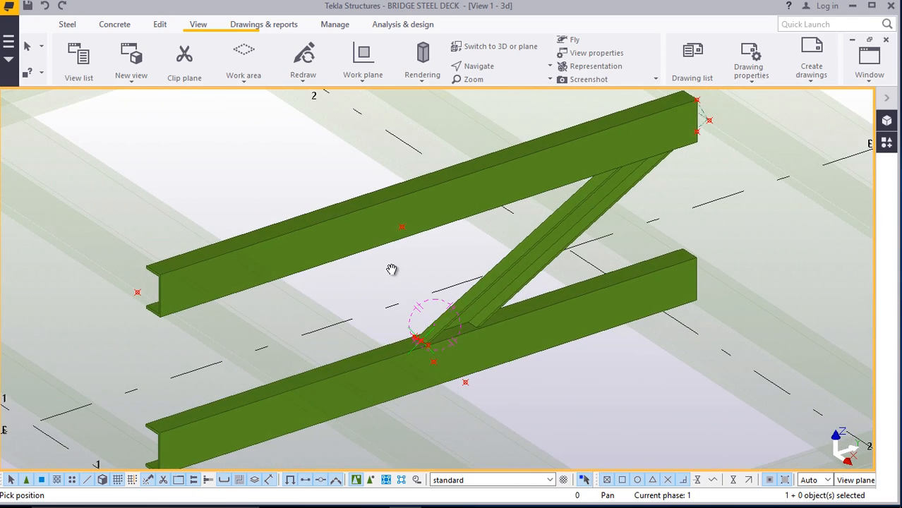
right_click(390, 269)
left_click(407, 278)
Try to mirror-copy the trimmed diagonal brace about a vertical line through the middle of the upper beam
left_click(521, 257)
right_click(520, 257)
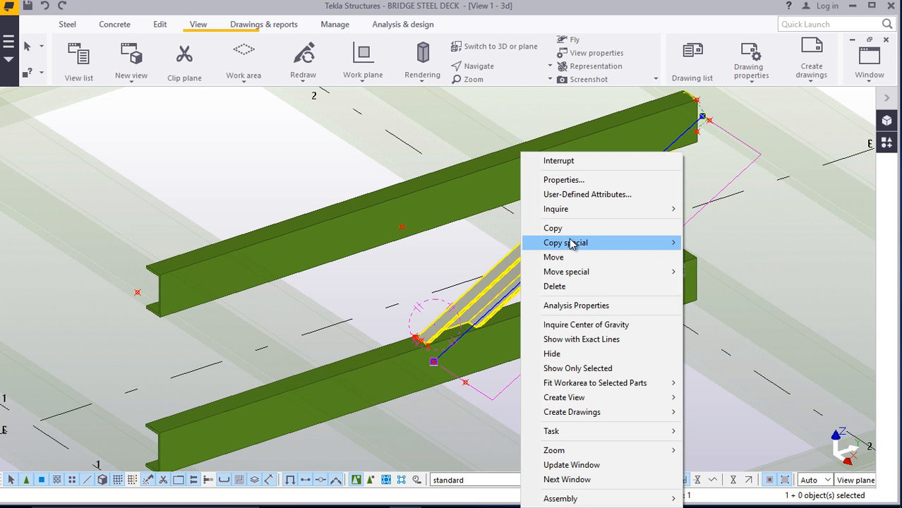
mouse_move(579, 244)
left_click(727, 271)
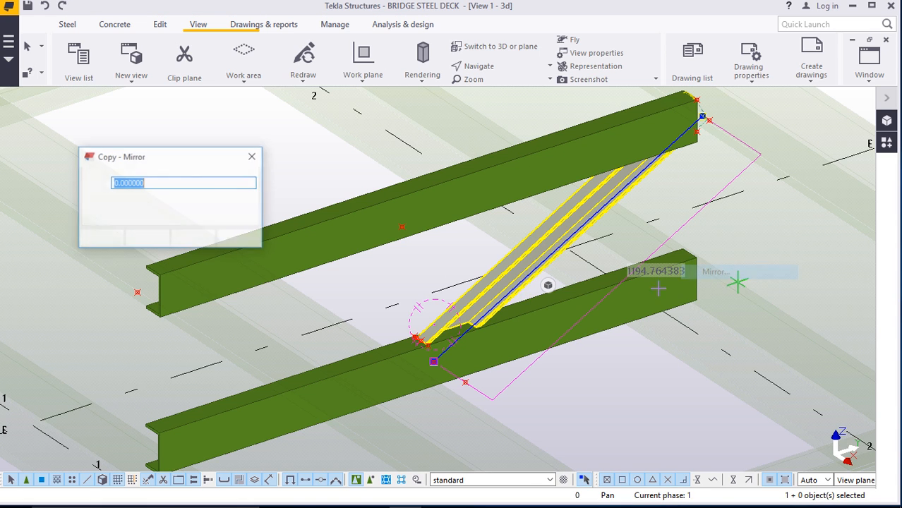
left_click(429, 190)
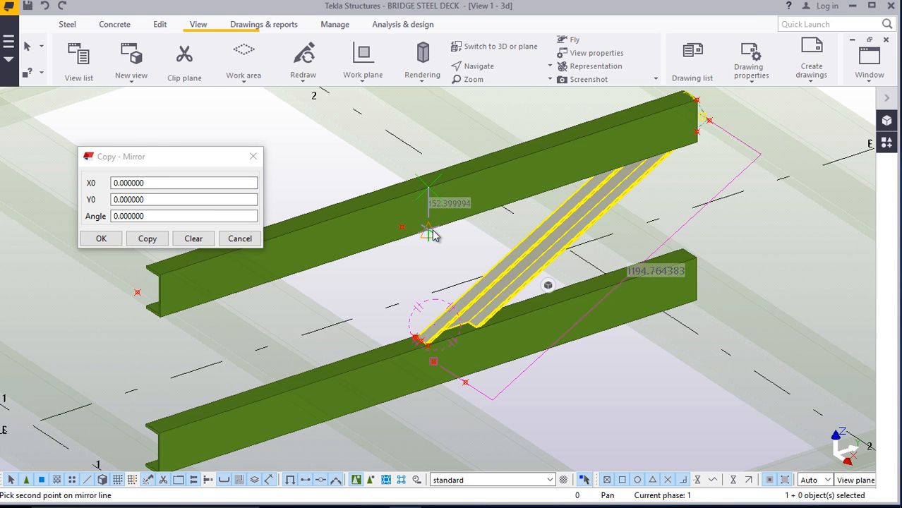
left_click(149, 240)
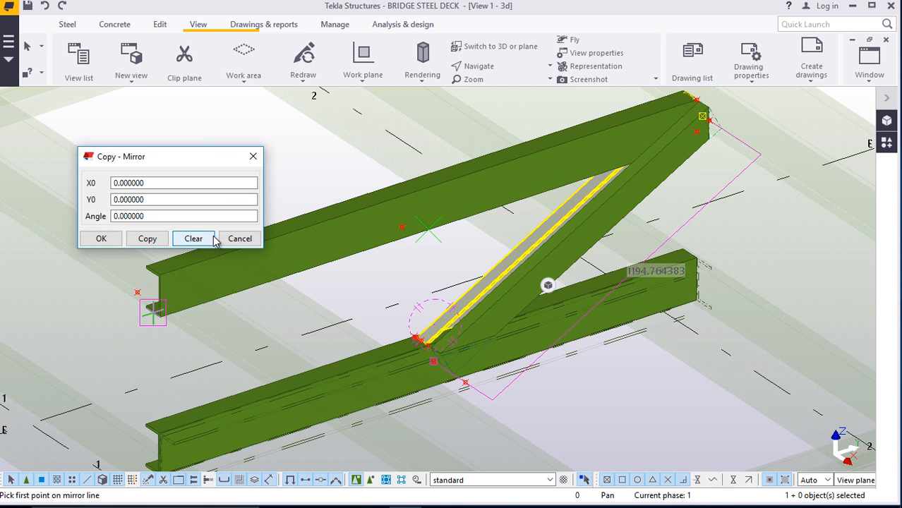
left_click(253, 157)
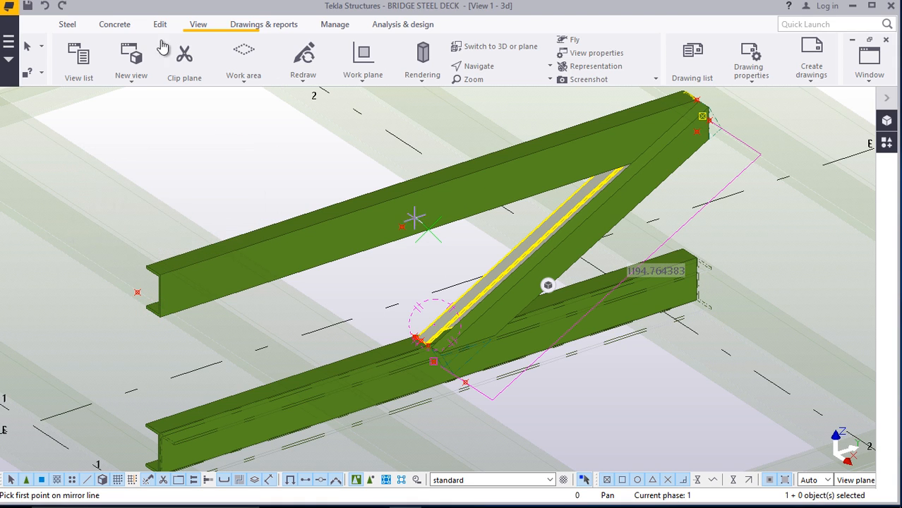
Undo the last mirrored copy of the brace and leave the mirror command
left_click(46, 8)
right_click(375, 282)
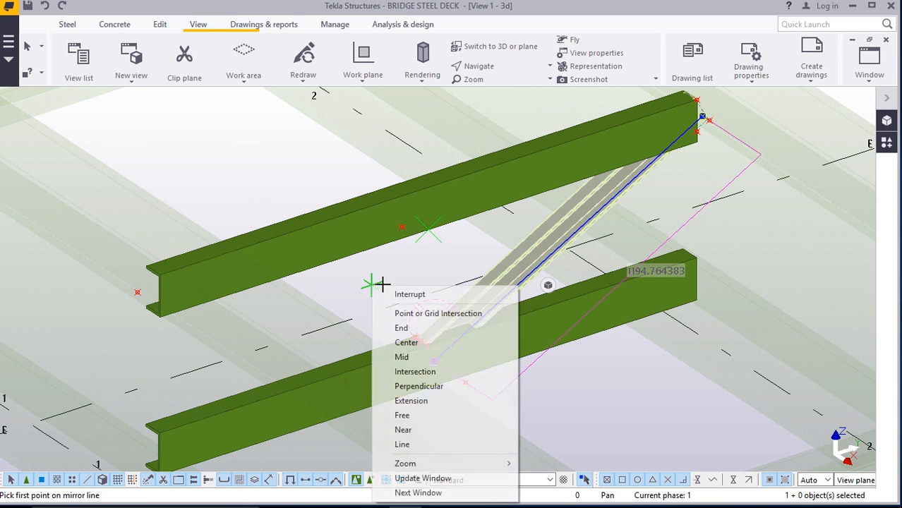
left_click(392, 294)
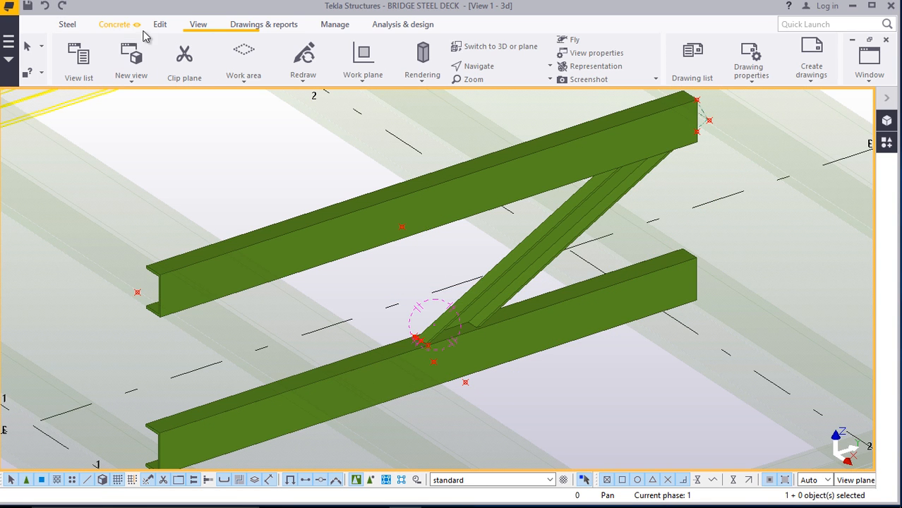
Set the work plane on the lower beam's web face, with its origin at the bottom corner of the beam's end
left_click(366, 77)
left_click(365, 108)
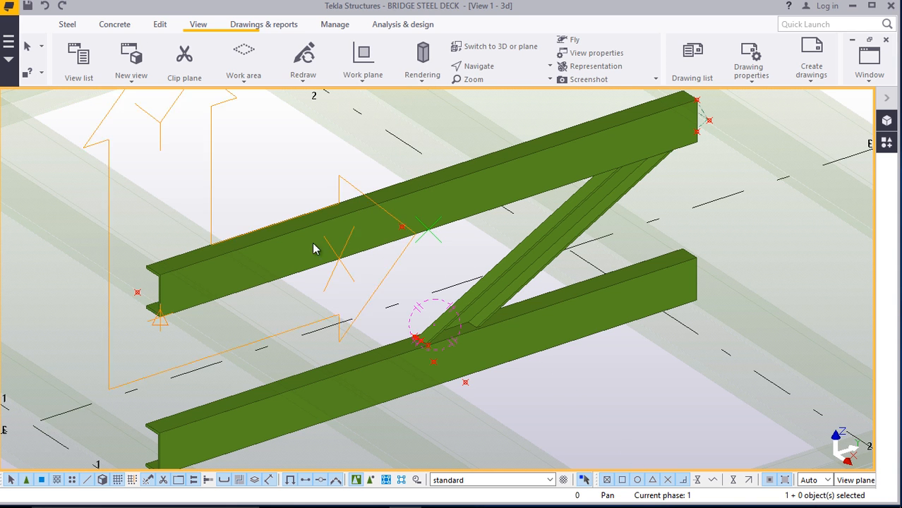
scroll(311, 246, "down", 2)
scroll(226, 428, "up", 4)
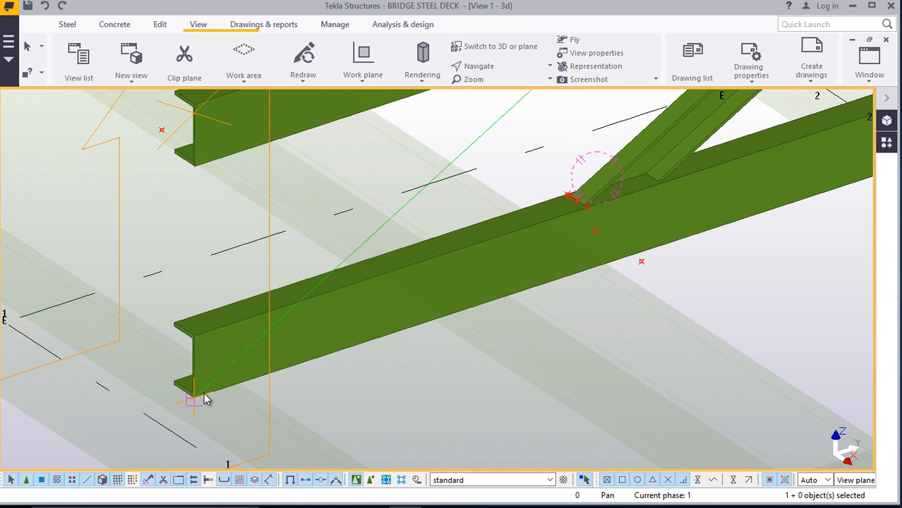
left_click(212, 396)
right_click(367, 190)
left_click(385, 195)
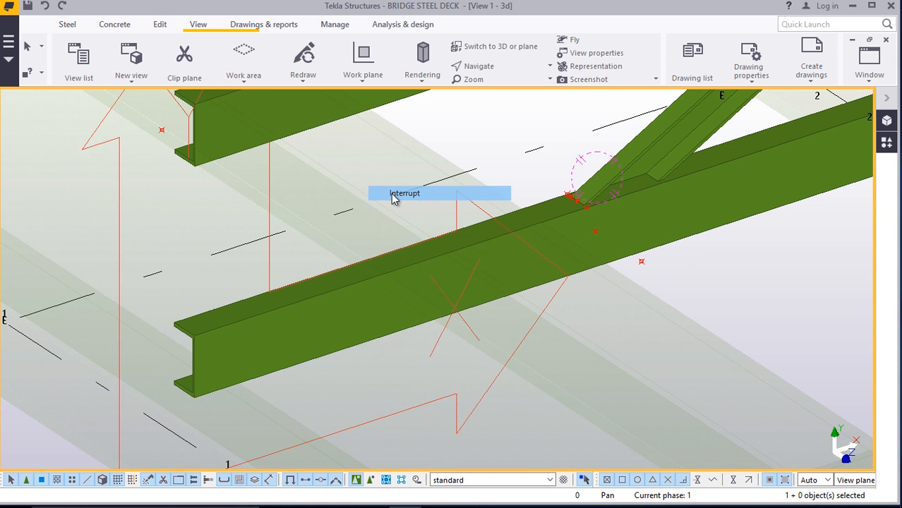
Mirror-copy the diagonal brace about the upper beam's midpoint, using X0 1050, Y0 722.449716 and an angle of -90
scroll(297, 282, "down", 3)
left_click(573, 157)
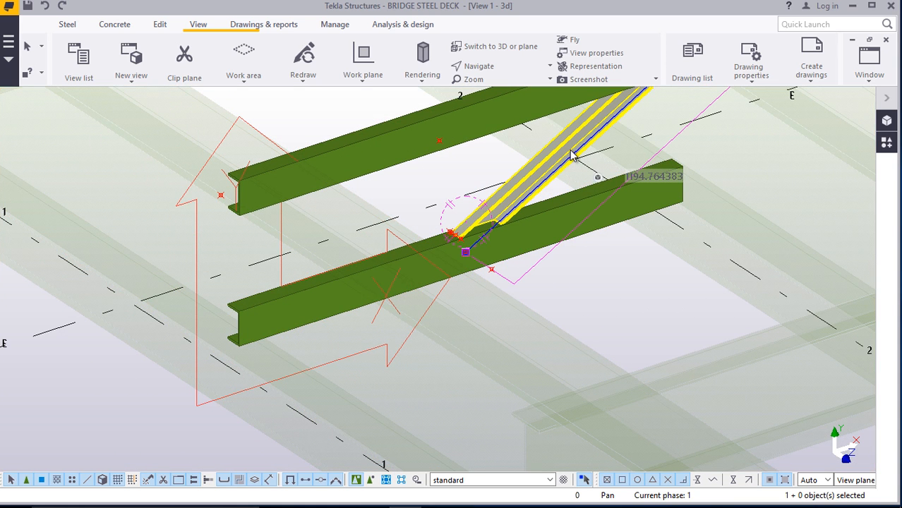
right_click(573, 157)
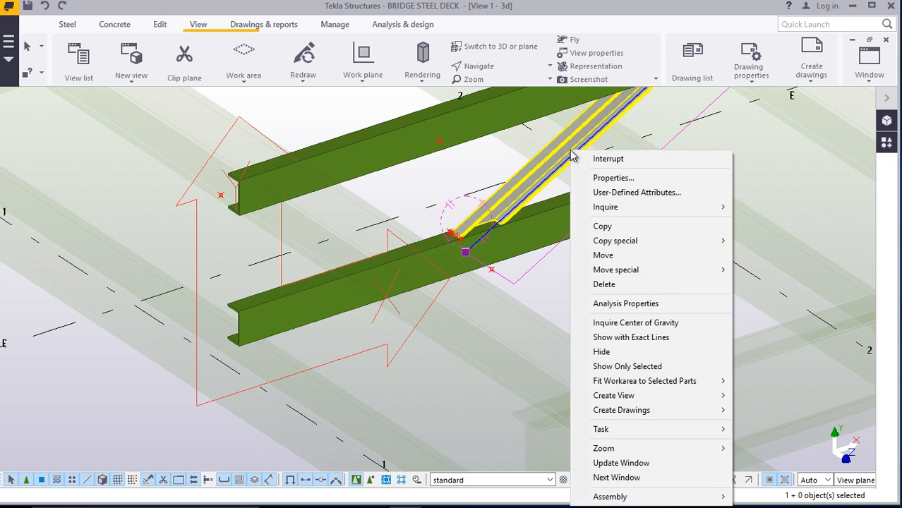
mouse_move(637, 244)
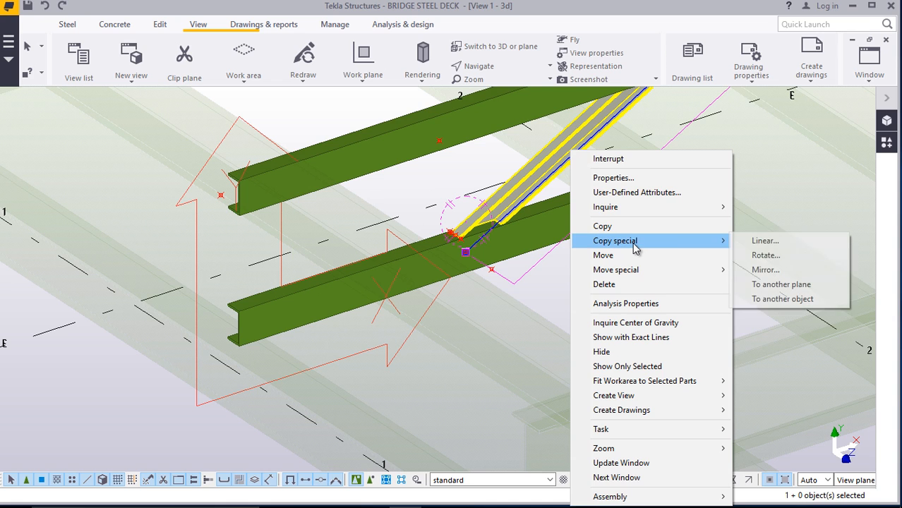
left_click(760, 271)
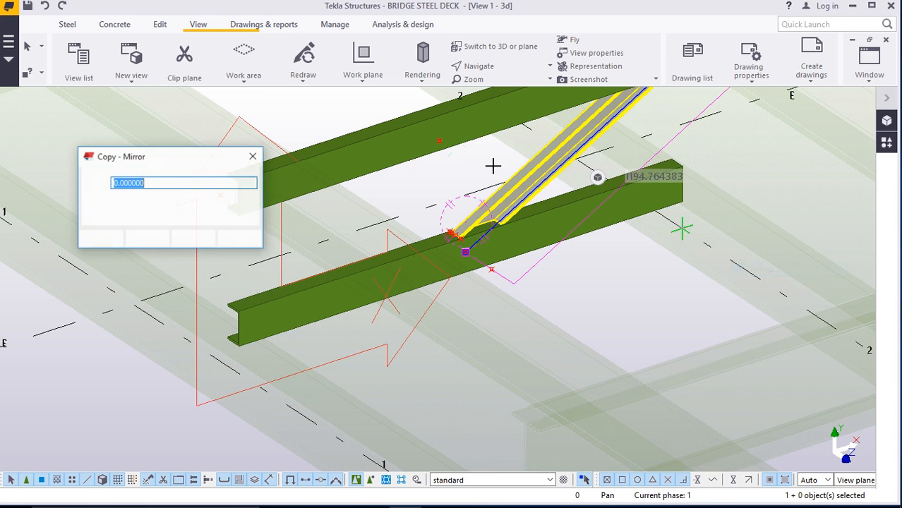
scroll(460, 110, "up", 5)
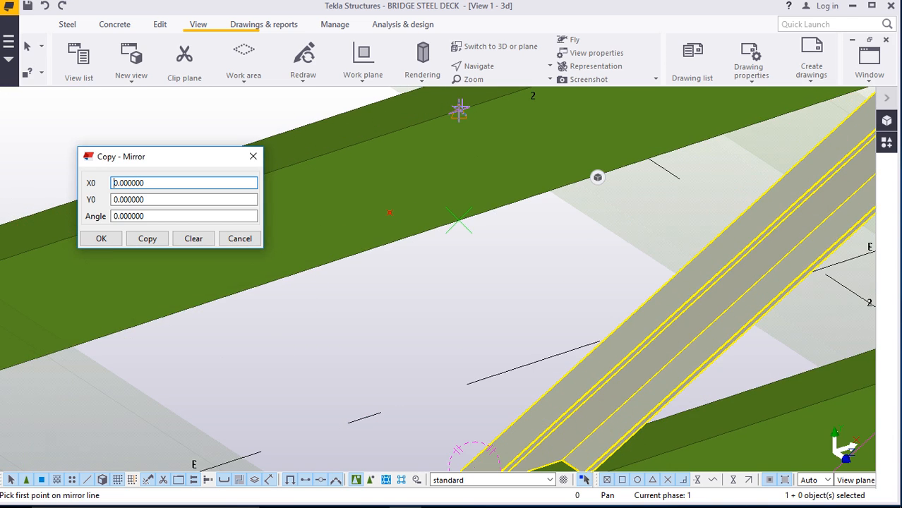
left_click(459, 110)
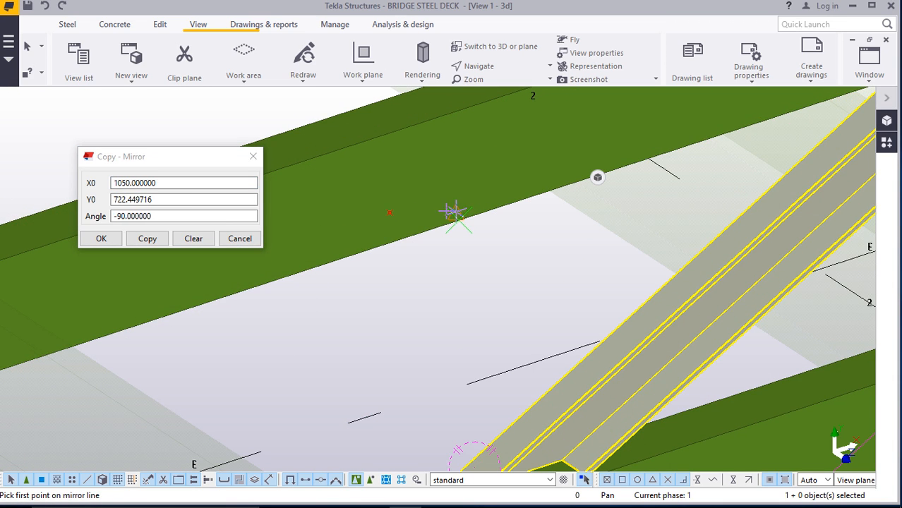
left_click(147, 240)
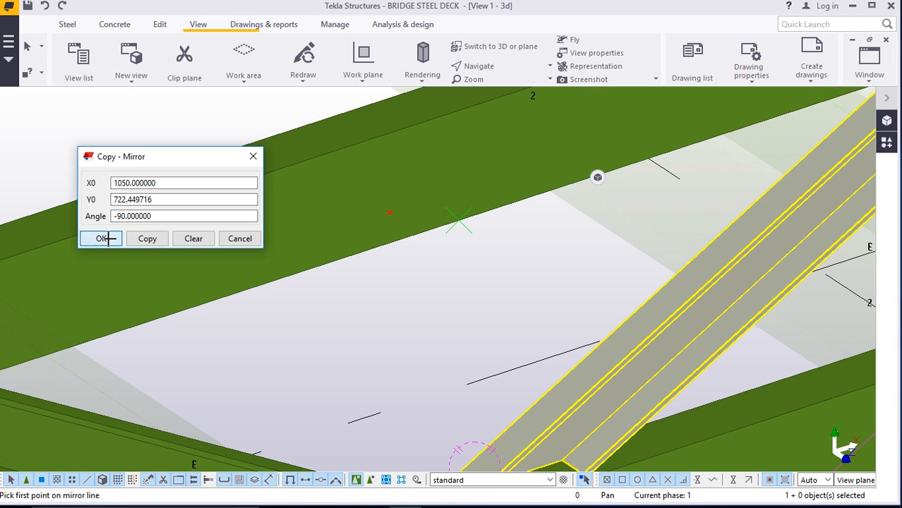
left_click(104, 238)
scroll(413, 206, "down", 5)
scroll(395, 287, "up", 1)
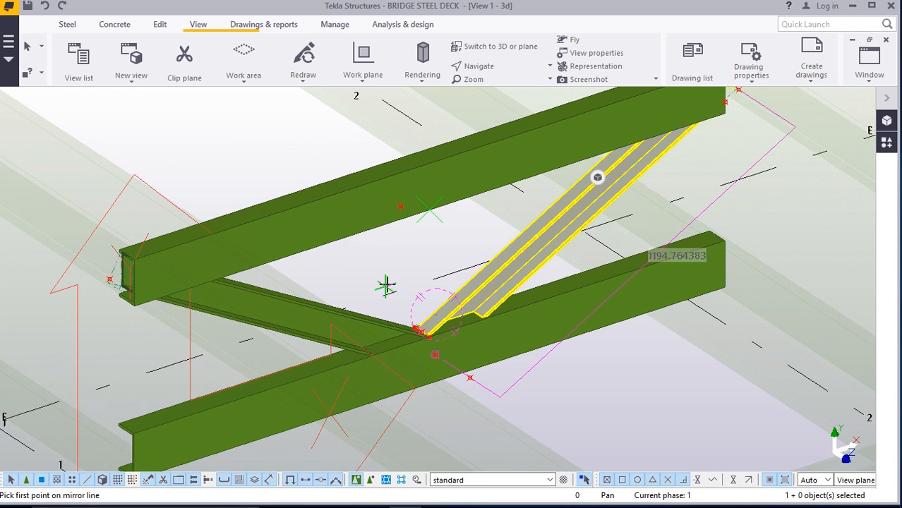
right_click(381, 272)
left_click(412, 281)
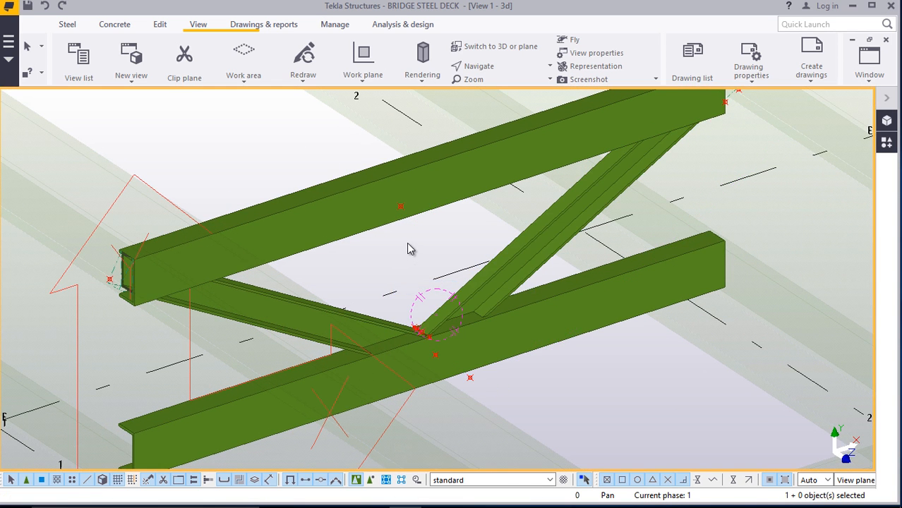
Examine the joint where both diagonal braces meet the lower beam from the opposite side
scroll(398, 323, "up", 2)
scroll(457, 248, "down", 1)
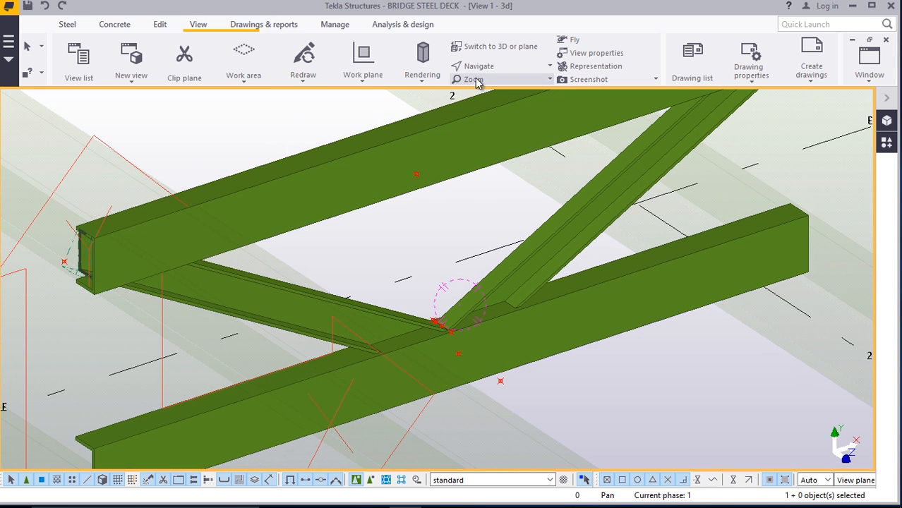
left_click(483, 67)
left_click(492, 87)
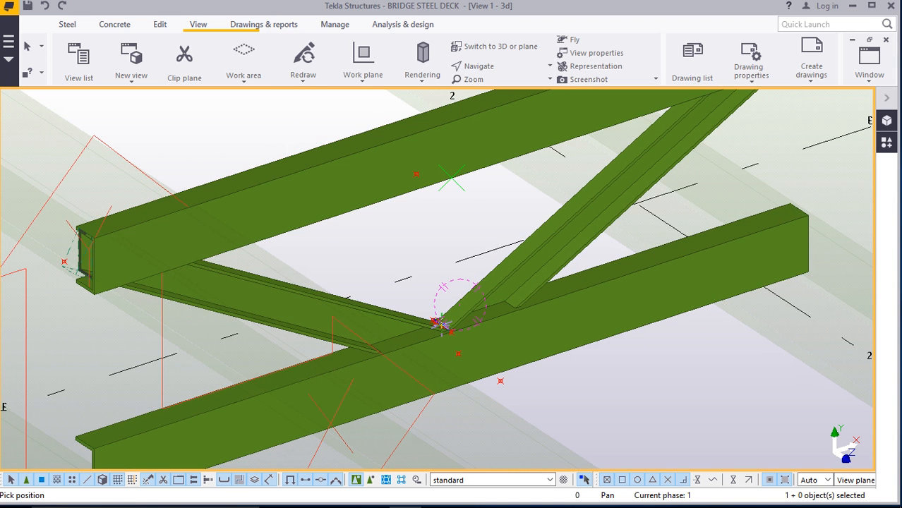
left_click_drag(441, 325, 252, 337)
scroll(269, 351, "up", 5)
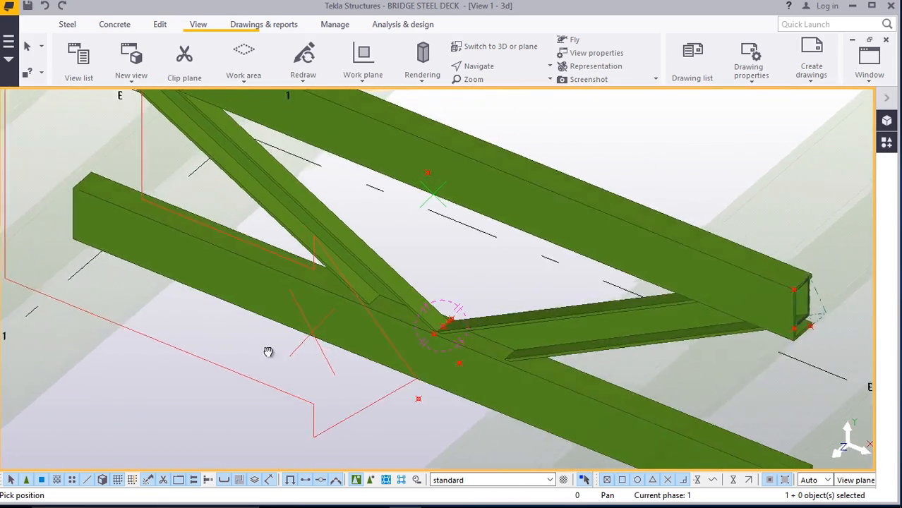
right_click(451, 251)
left_click(485, 263)
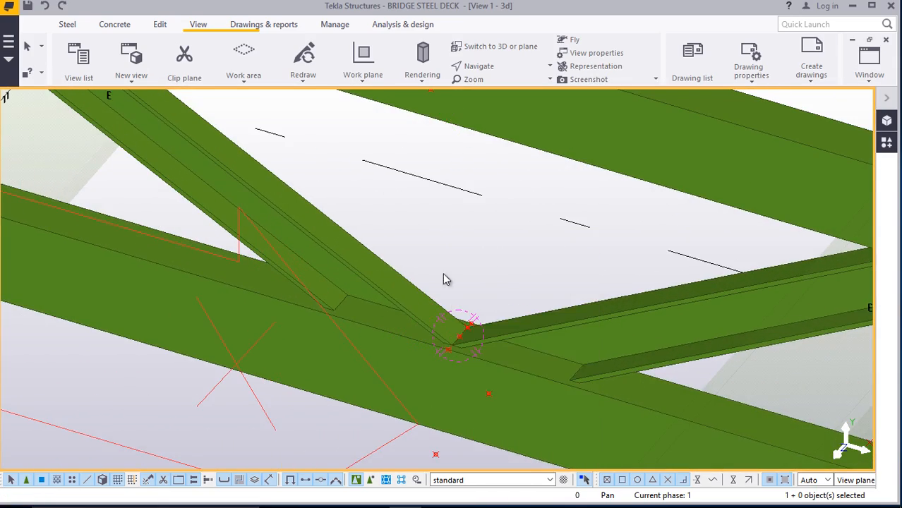
scroll(400, 285, "down", 1)
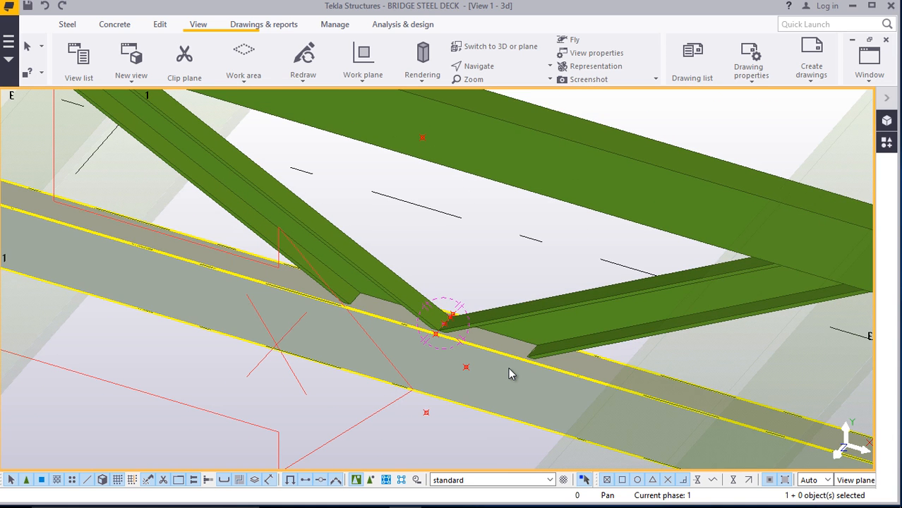
Redraw the view to bring back the surrounding bridge members and turn the model to show both braces between the girders
right_click(482, 272)
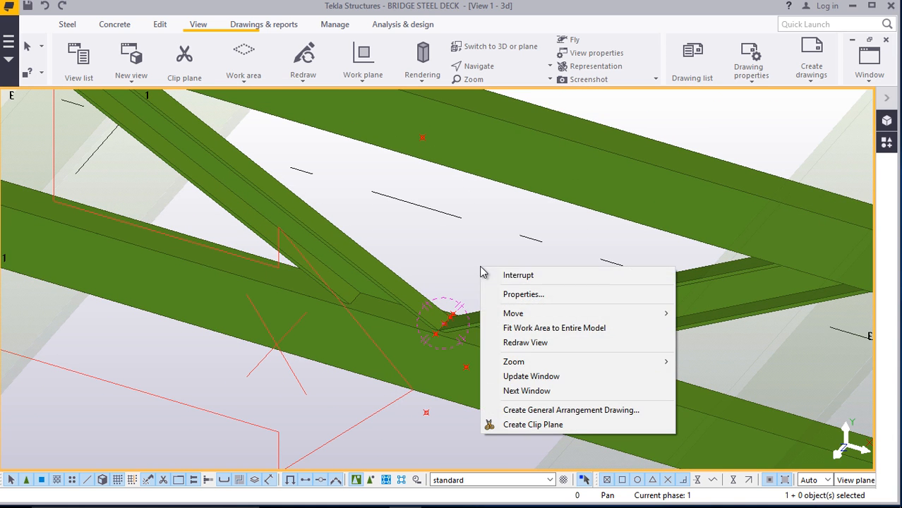
left_click(520, 341)
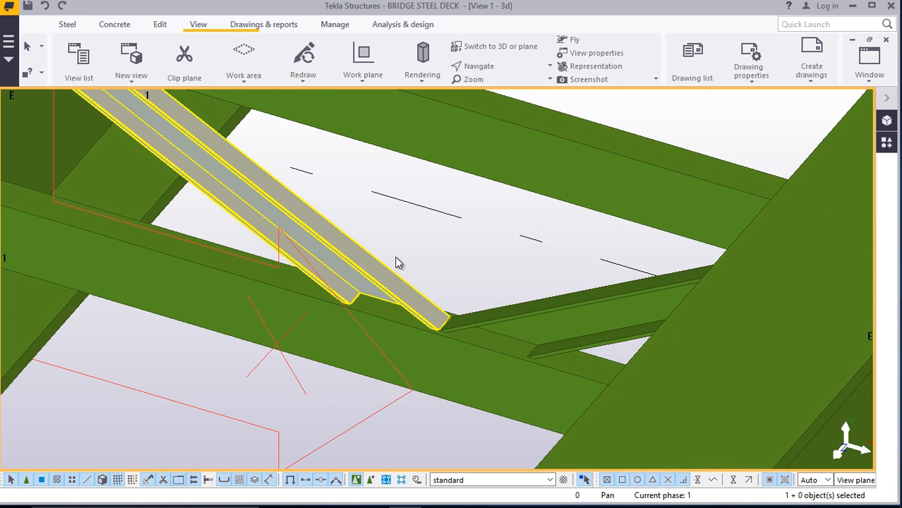
scroll(413, 251, "down", 2)
left_click(492, 70)
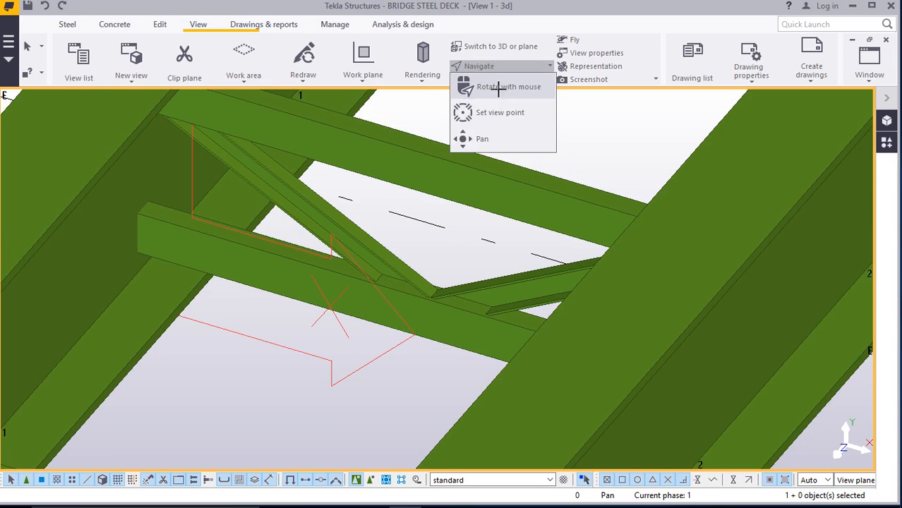
left_click(497, 88)
left_click_drag(453, 310, 487, 242)
right_click(487, 241)
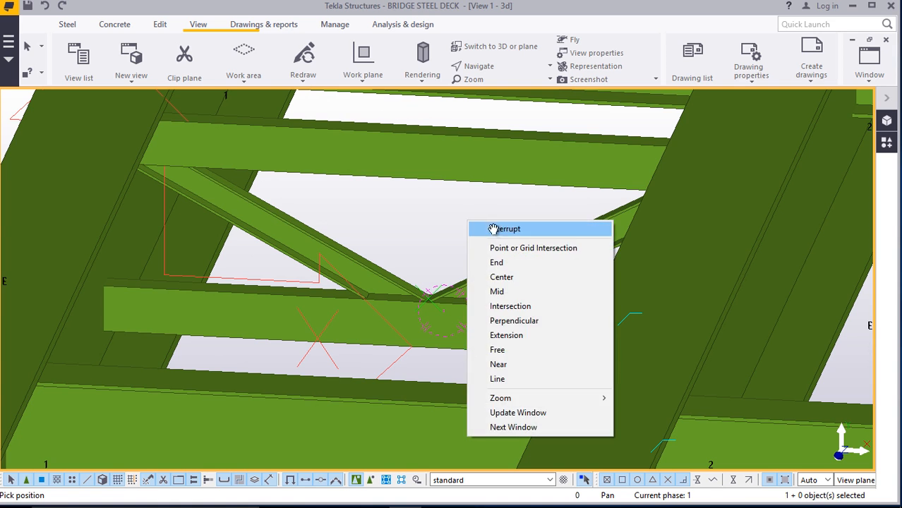
left_click(492, 228)
Hide the upper beam and turn the view to a close-up of the joint between the braces and the lower beam
left_click(462, 171)
right_click(462, 171)
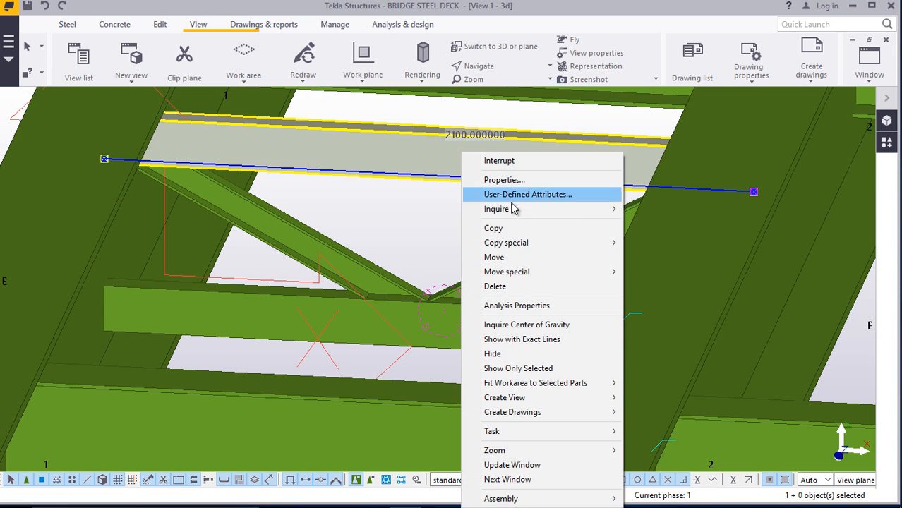
left_click(494, 256)
scroll(368, 312, "up", 2)
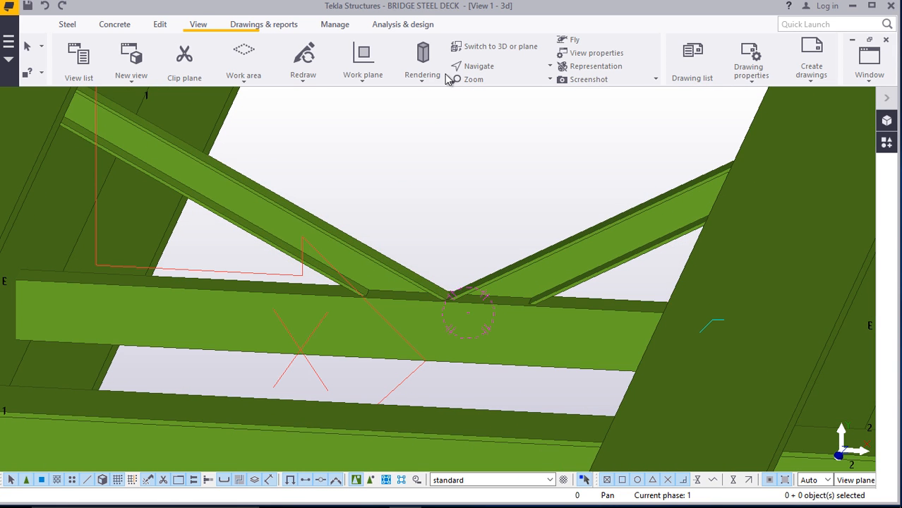
left_click(480, 69)
left_click(488, 87)
middle_click_drag(418, 309, 401, 259, "ctrl")
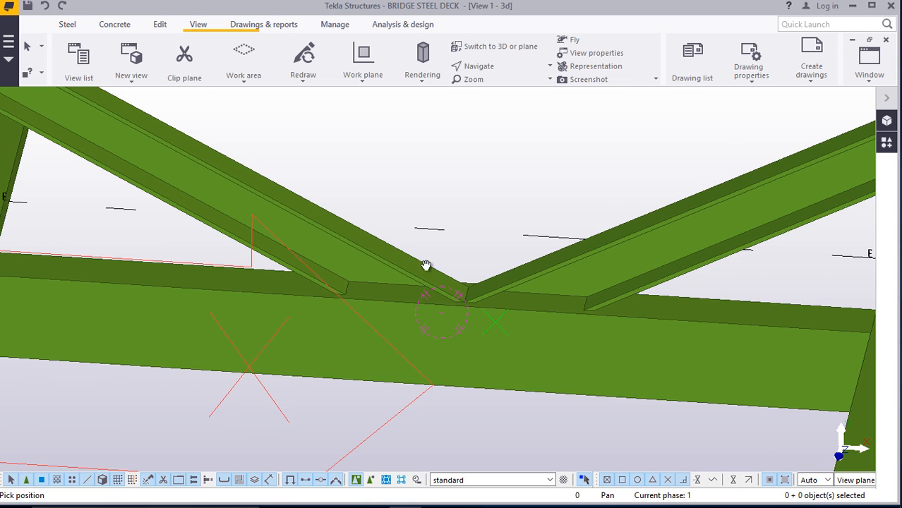
right_click(430, 152)
left_click(463, 162)
Create a weld between the lower beam and the left diagonal brace
left_click(68, 25)
left_click(235, 83)
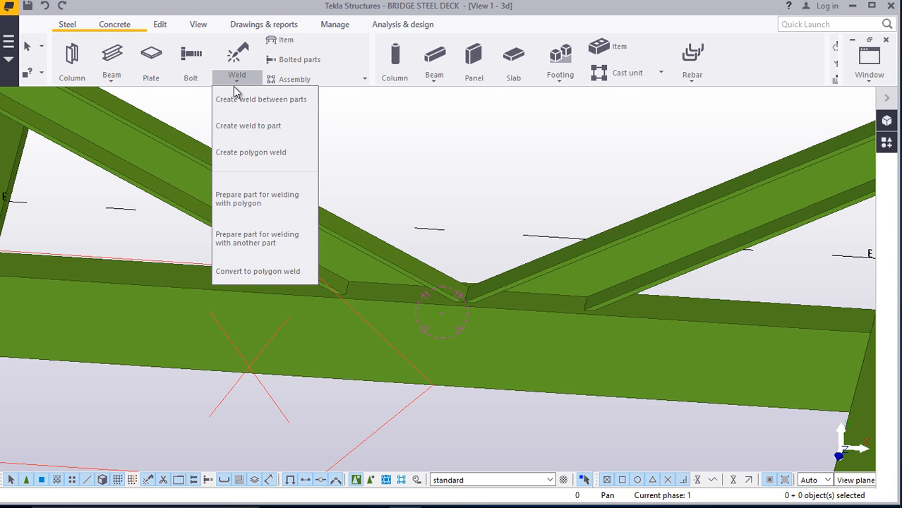
left_click(240, 99)
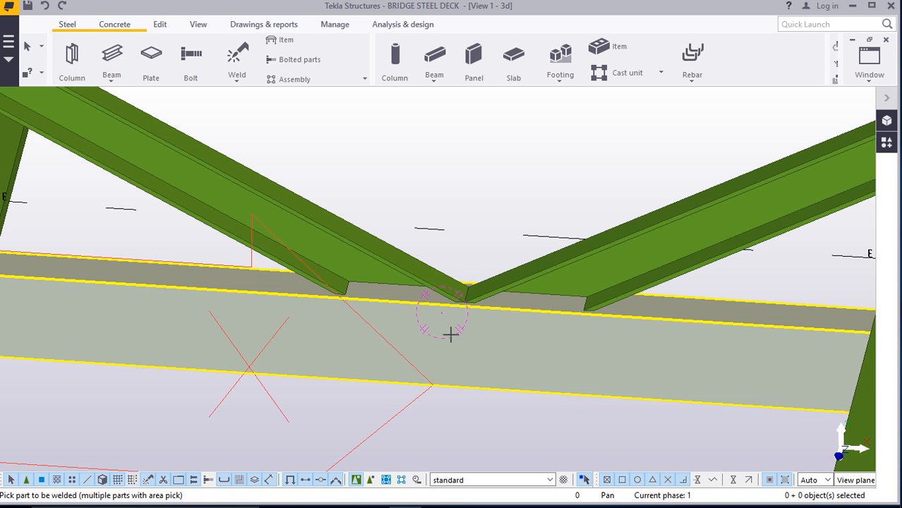
left_click(398, 259)
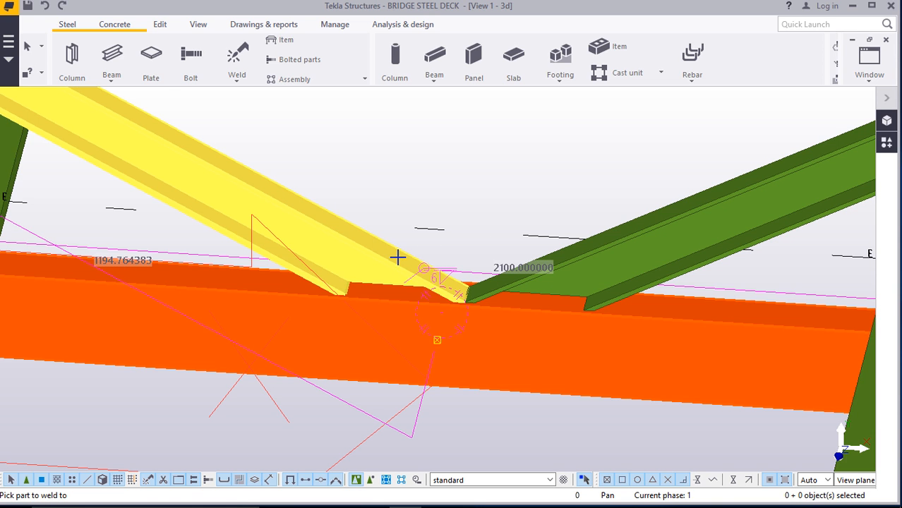
scroll(421, 282, "up", 3)
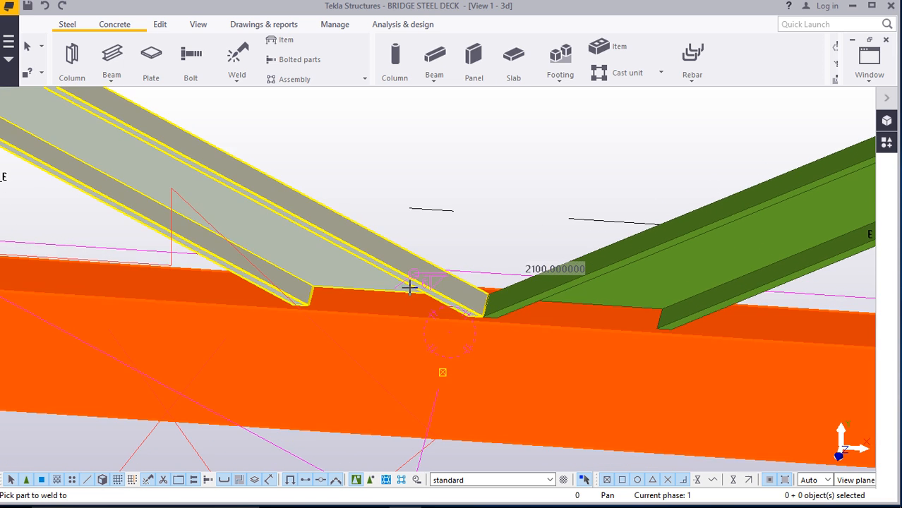
middle_click_drag(409, 288, 676, 261, "ctrl")
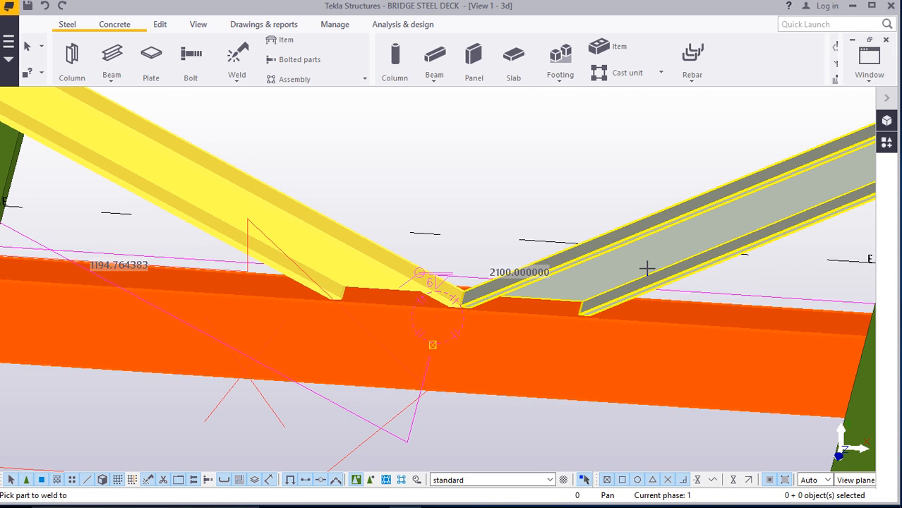
right_click(497, 199)
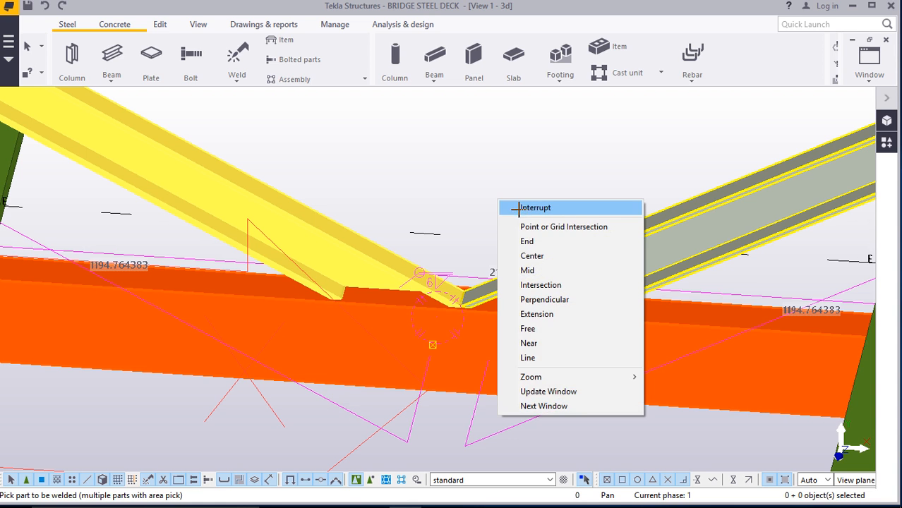
left_click(522, 204)
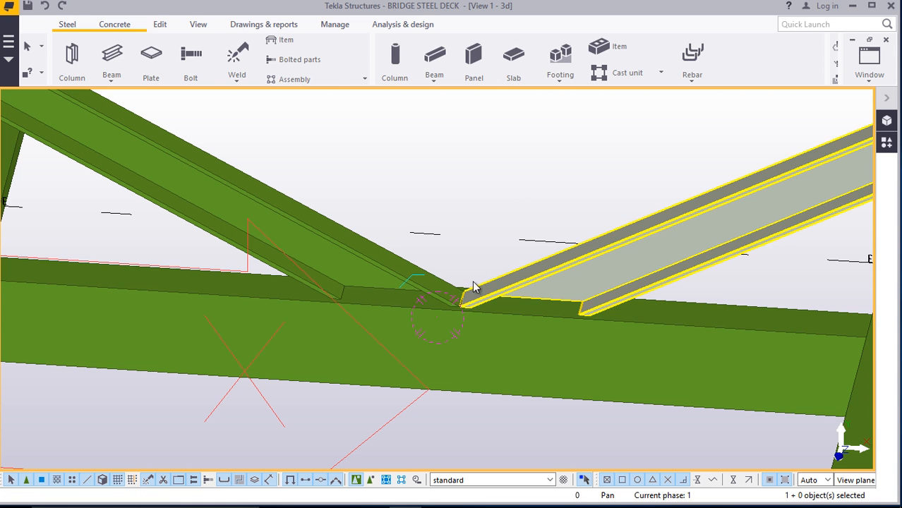
key("Escape")
Create a weld between the lower beam and the right diagonal brace
left_click(235, 84)
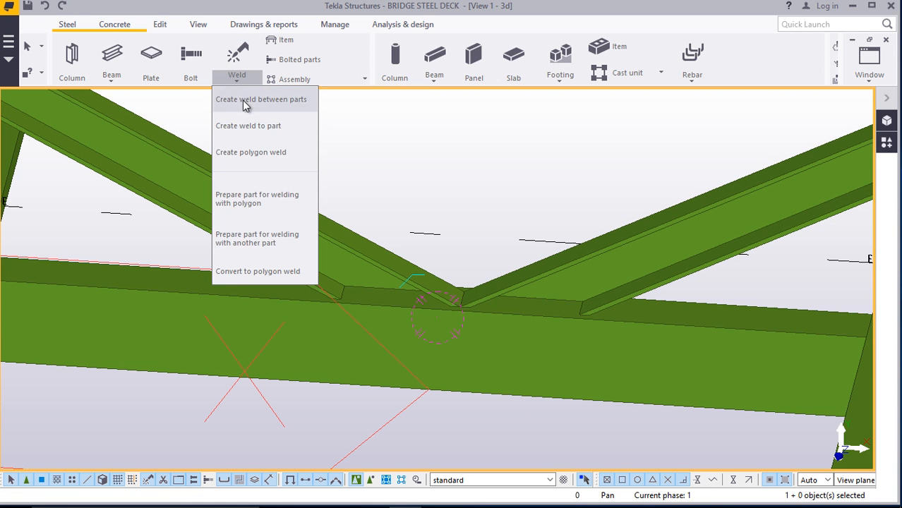
left_click(242, 100)
left_click(683, 338)
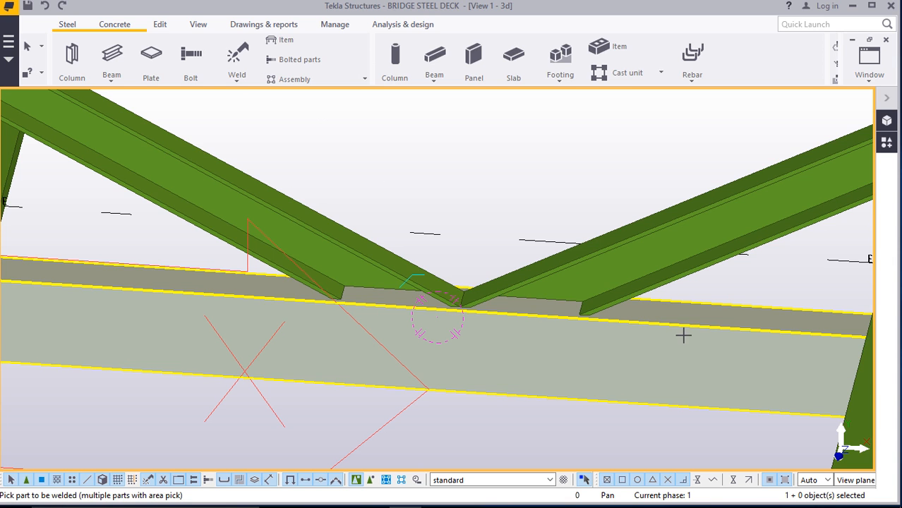
left_click(661, 284)
right_click(520, 202)
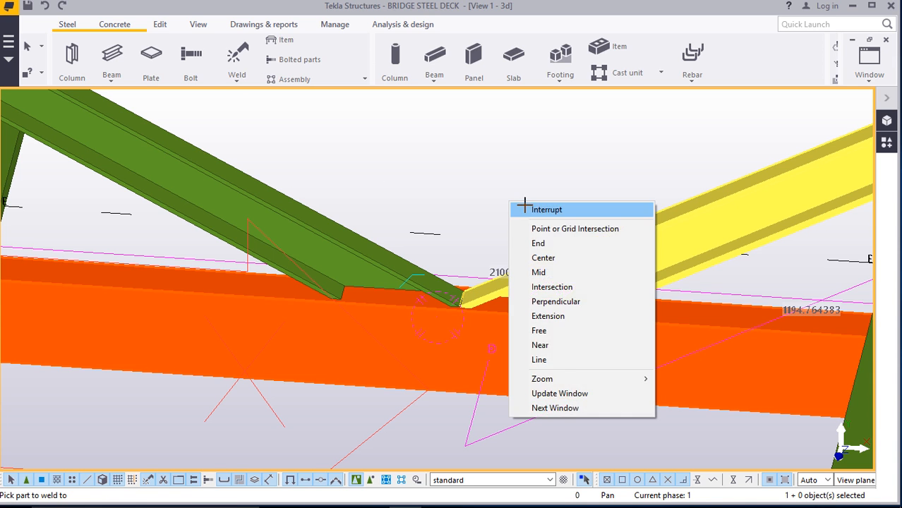
left_click(537, 210)
left_click(489, 174)
Search the component catalog for 34 and choose the Shear plate (34) connection for the lower beam's end
scroll(449, 285, "down", 3)
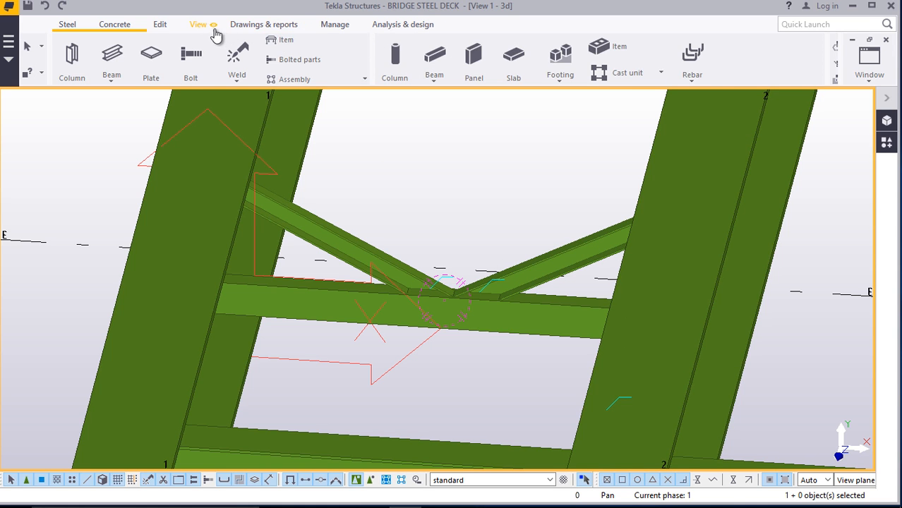
left_click(205, 26)
left_click(490, 65)
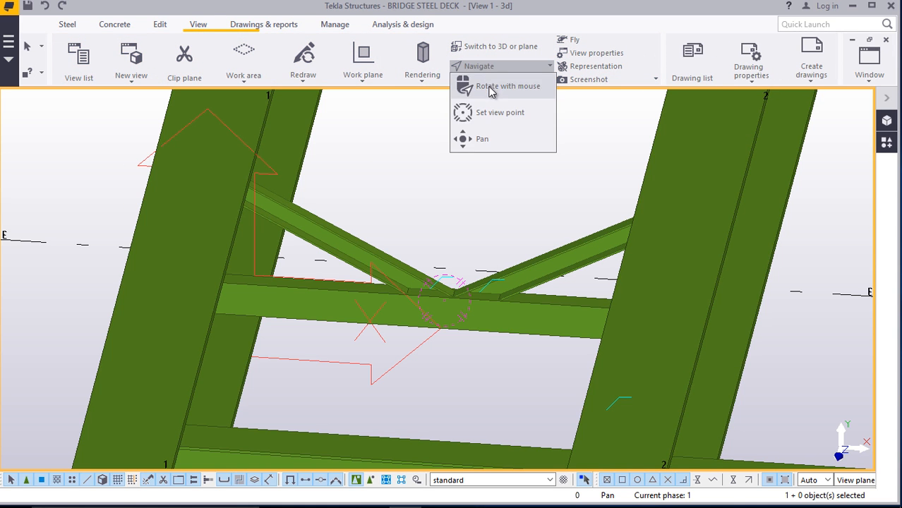
left_click(492, 88)
left_click_drag(303, 297, 201, 281)
right_click(213, 274)
left_click(236, 280)
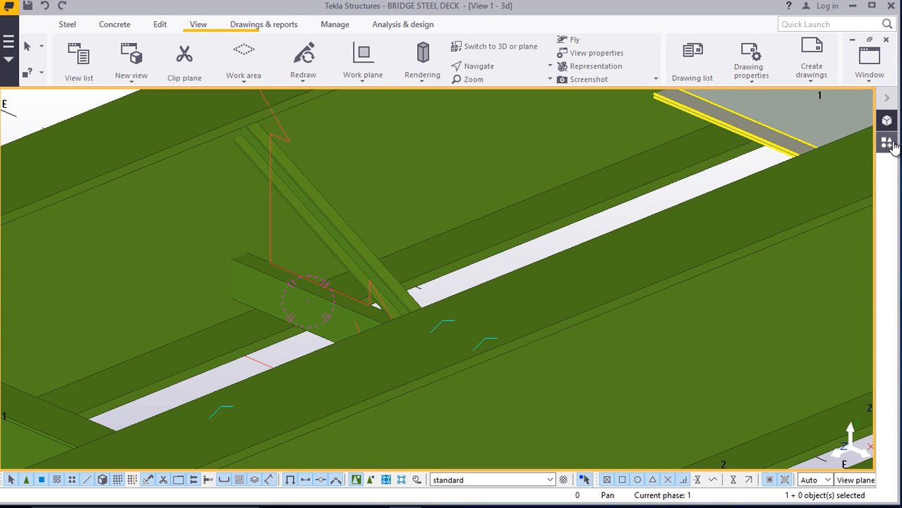
left_click(888, 143)
left_click(717, 171)
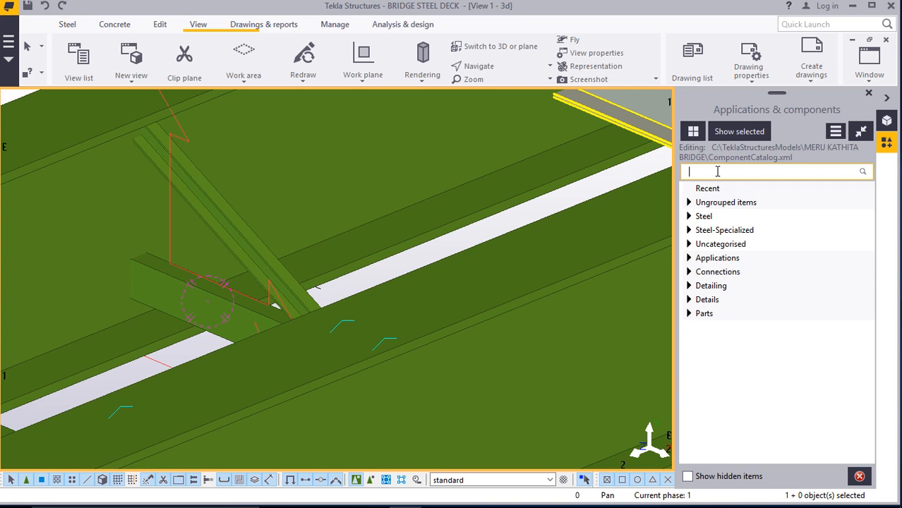
type("34")
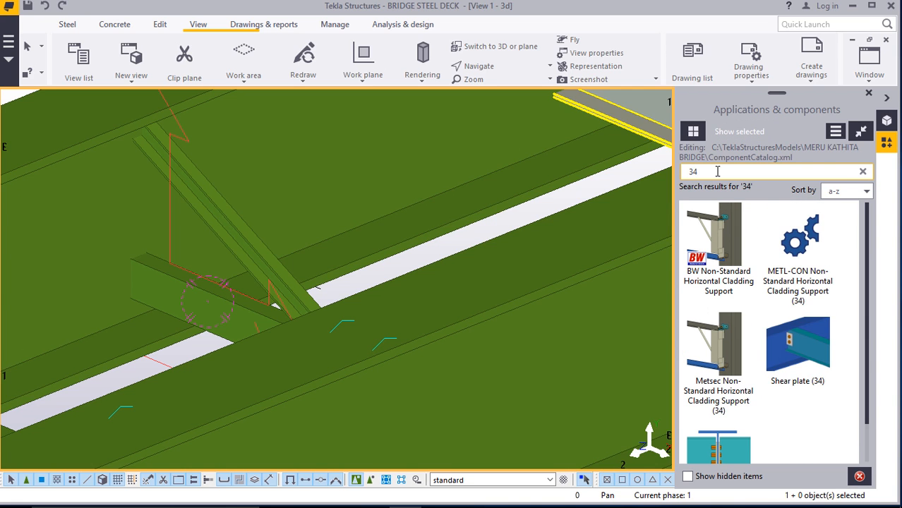
left_click(809, 363)
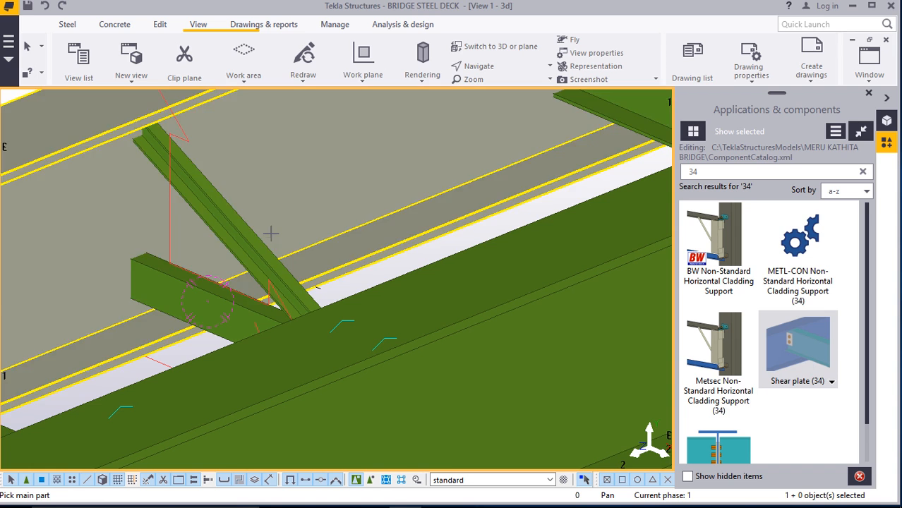
Apply the Shear plate (34) connection with the girder as main part and the lower beam as secondary part
scroll(128, 267, "down", 2)
scroll(97, 274, "up", 4)
scroll(99, 273, "up", 1)
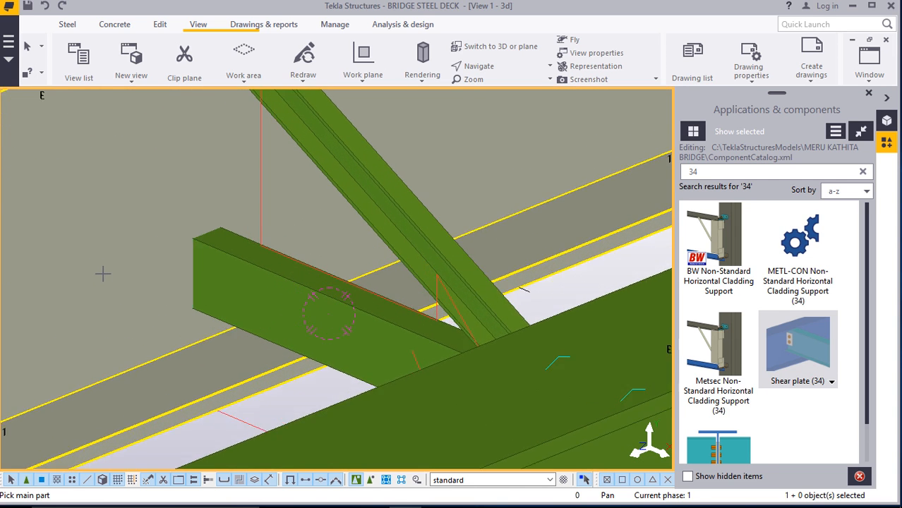
scroll(124, 271, "up", 1)
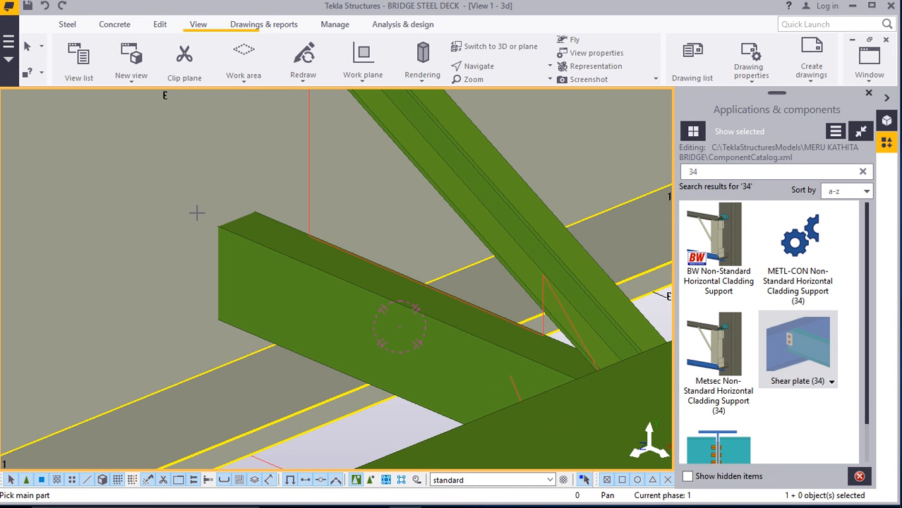
left_click(229, 238)
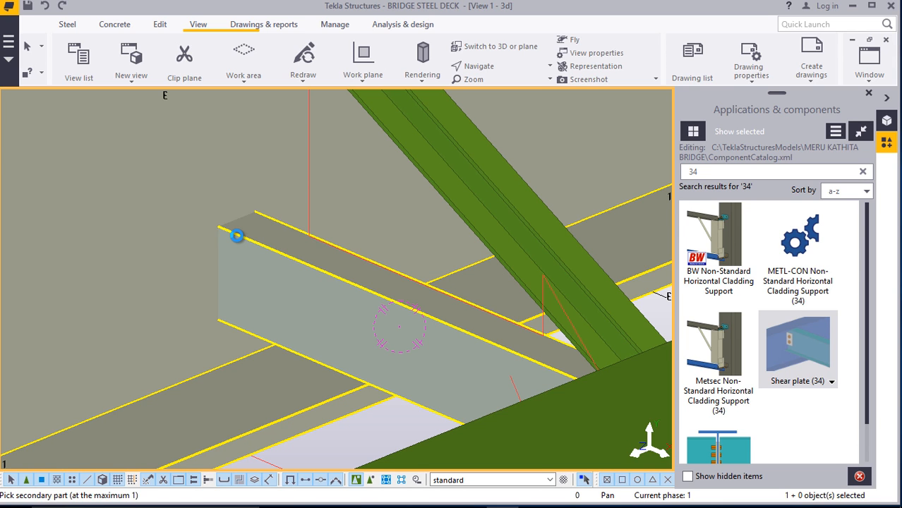
left_click(237, 236)
scroll(224, 261, "up", 2)
right_click(222, 246)
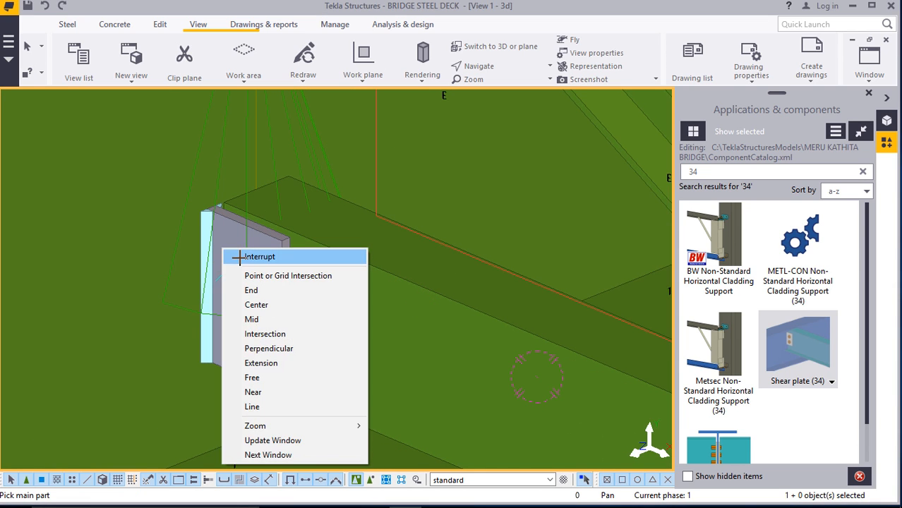
left_click(239, 257)
Modify the shear plate connection with a horizontal bolt distance of 80 and upper and lower plate edge distances of -40
left_click(249, 268)
double_click(248, 272)
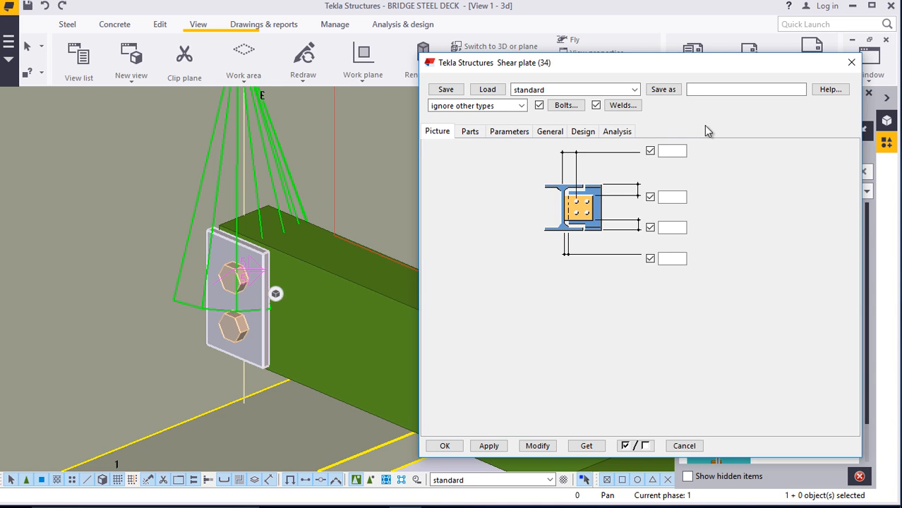
left_click(676, 152)
left_click(674, 198)
left_click(672, 227)
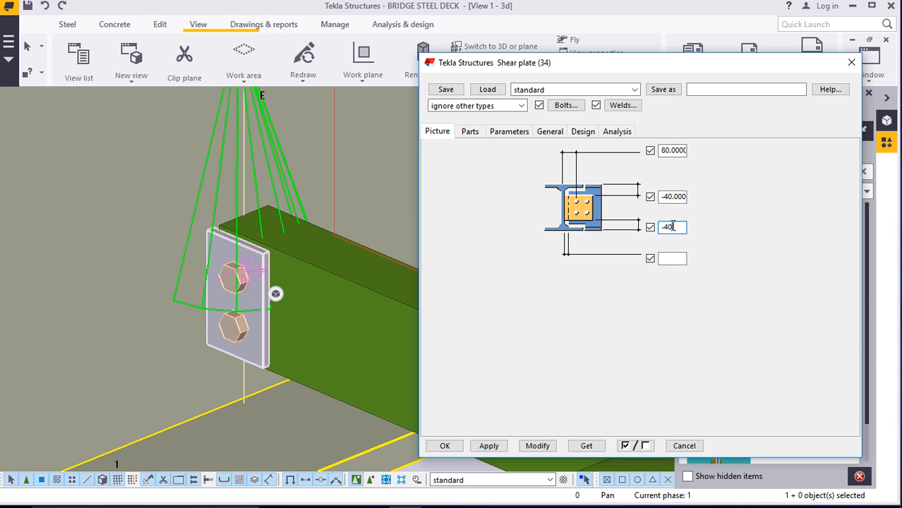
left_click(537, 446)
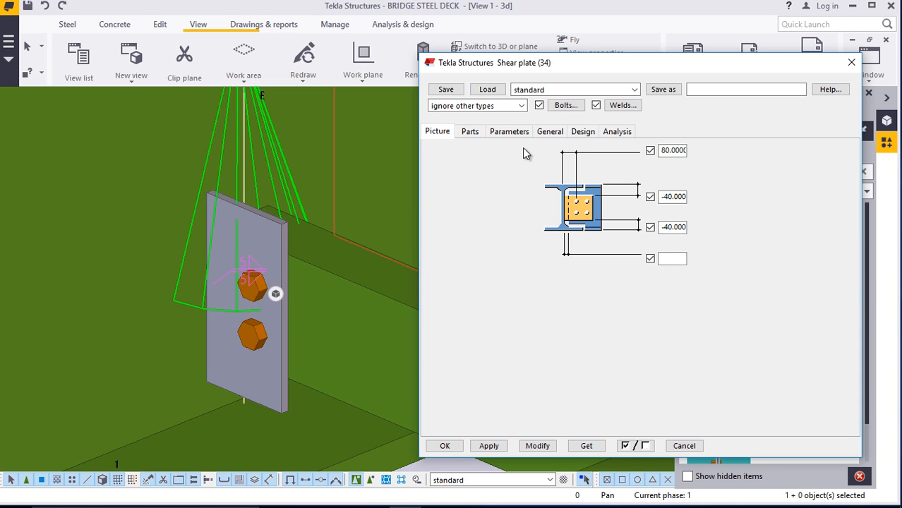
Set the connection's bolts to size 20, bolt standard HSFG-XOX and Site assembly
left_click(567, 105)
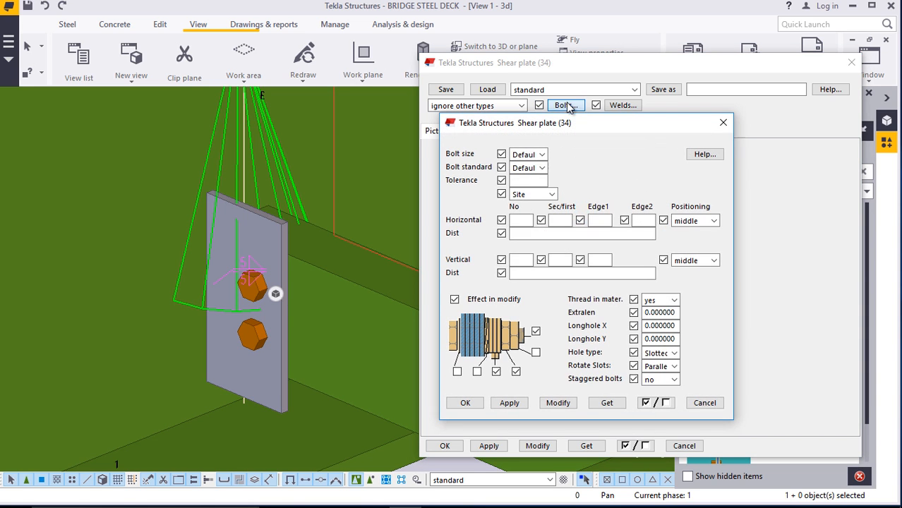
left_click(535, 154)
left_click(529, 207)
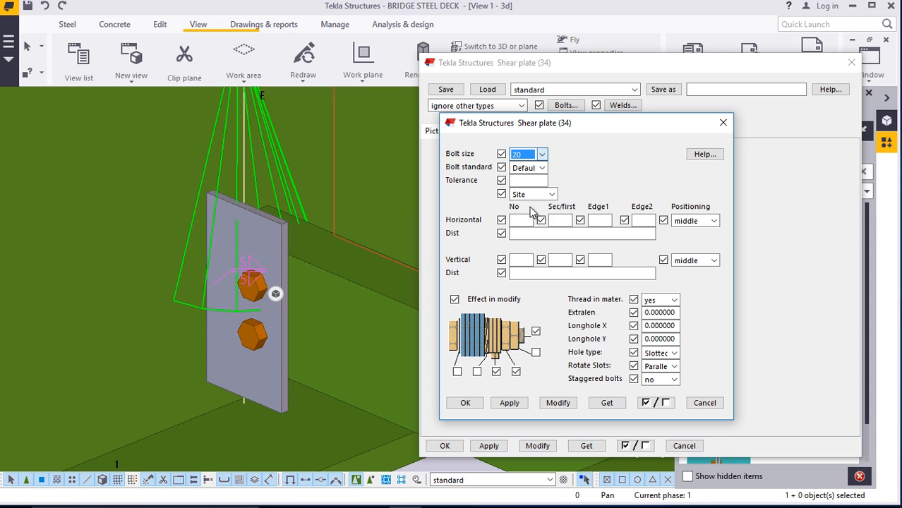
left_click(542, 168)
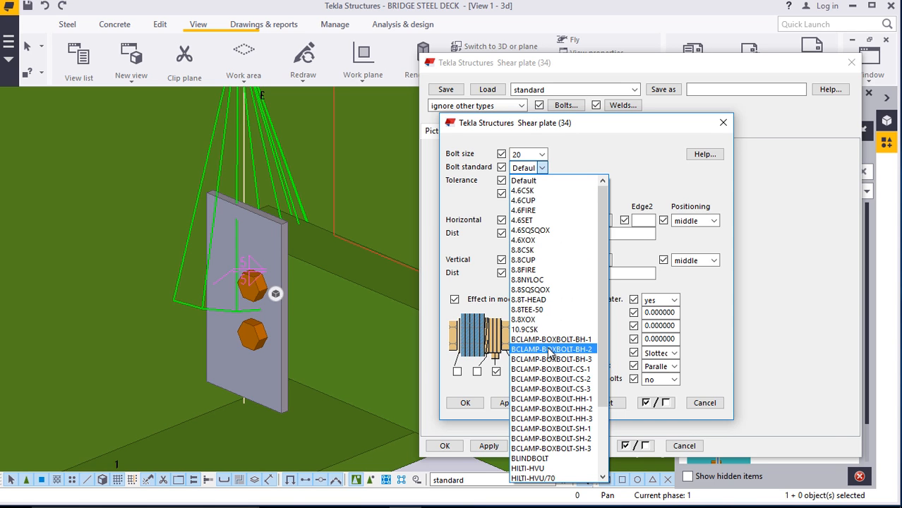
scroll(551, 353, "down", 3)
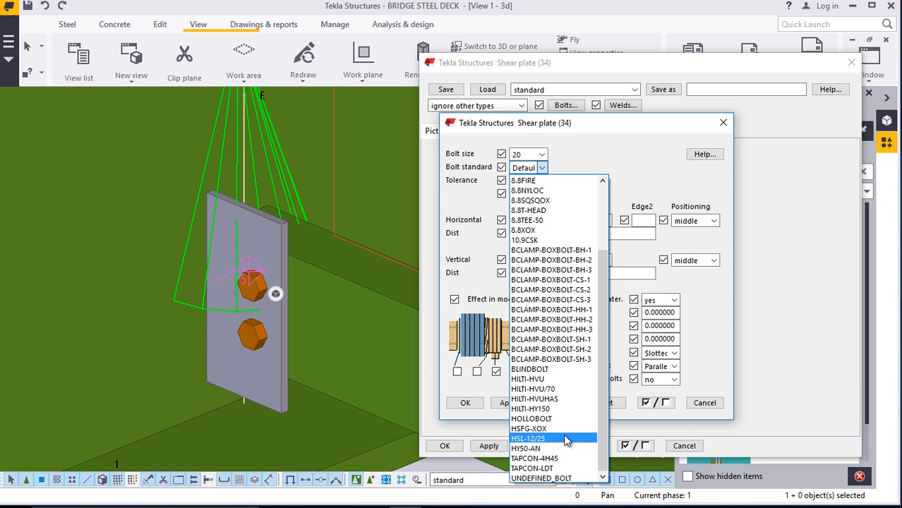
left_click(559, 428)
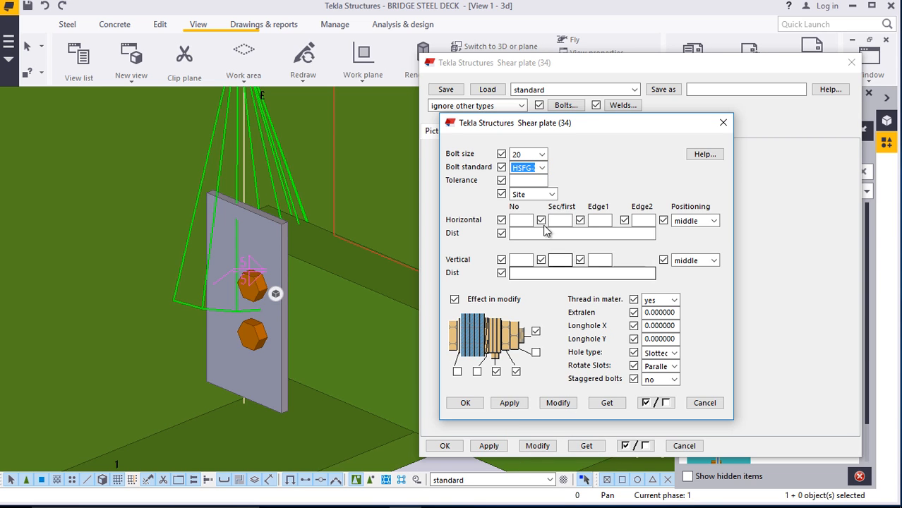
left_click(545, 195)
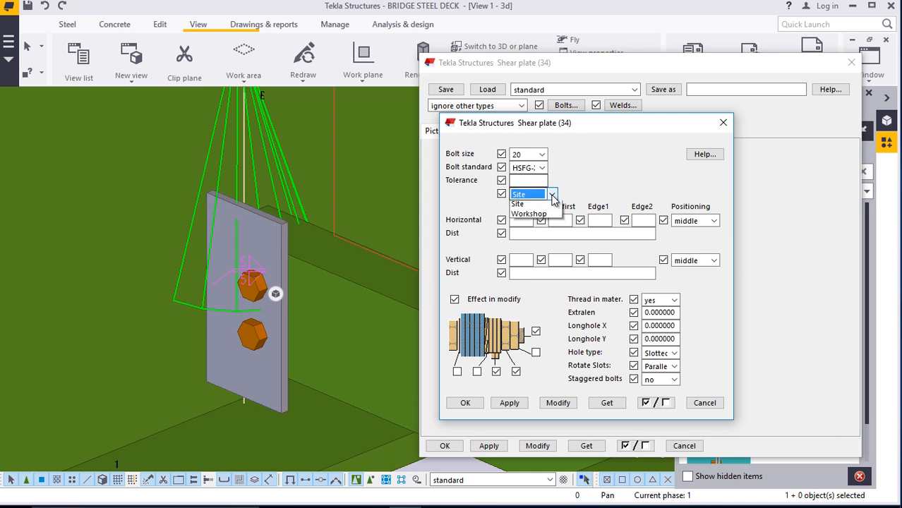
left_click(528, 204)
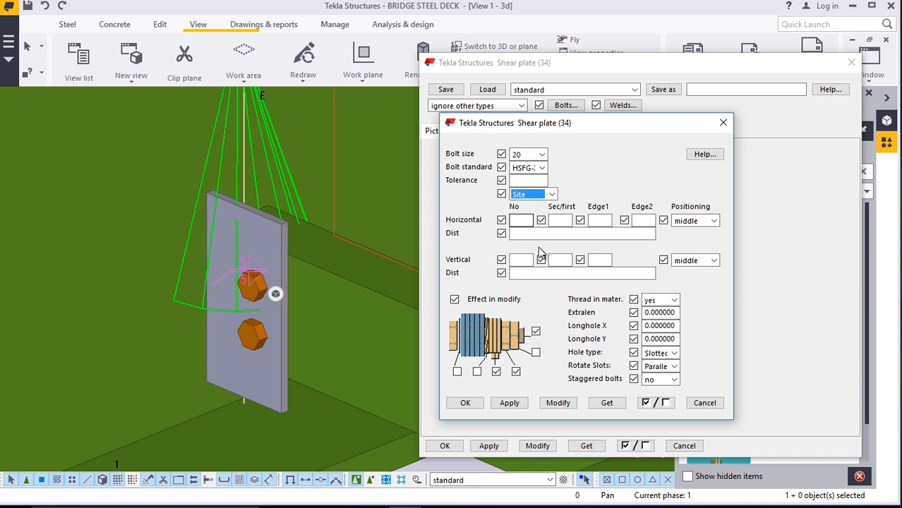
Arrange the bolts as 2 horizontally at 75 spacing and 1 vertically, include the washer under the bolt head, and apply the changes
left_click(519, 221)
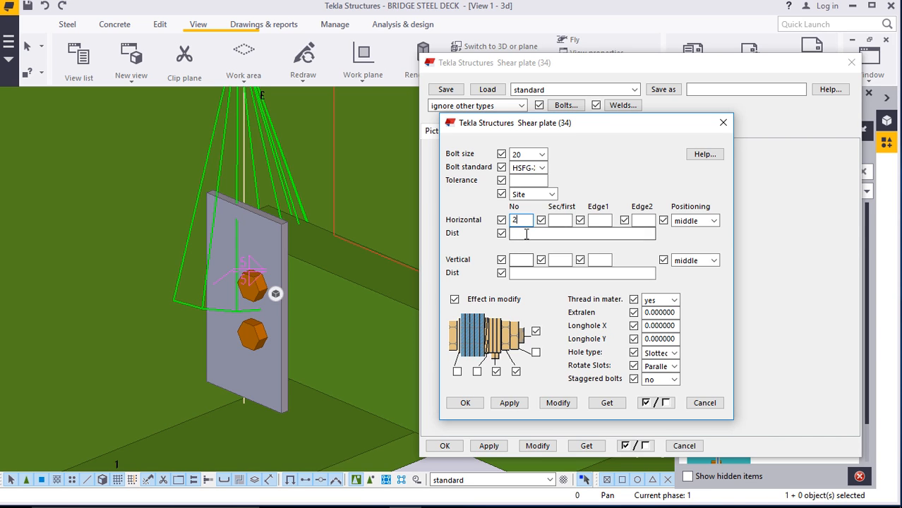
left_click(526, 233)
left_click(529, 261)
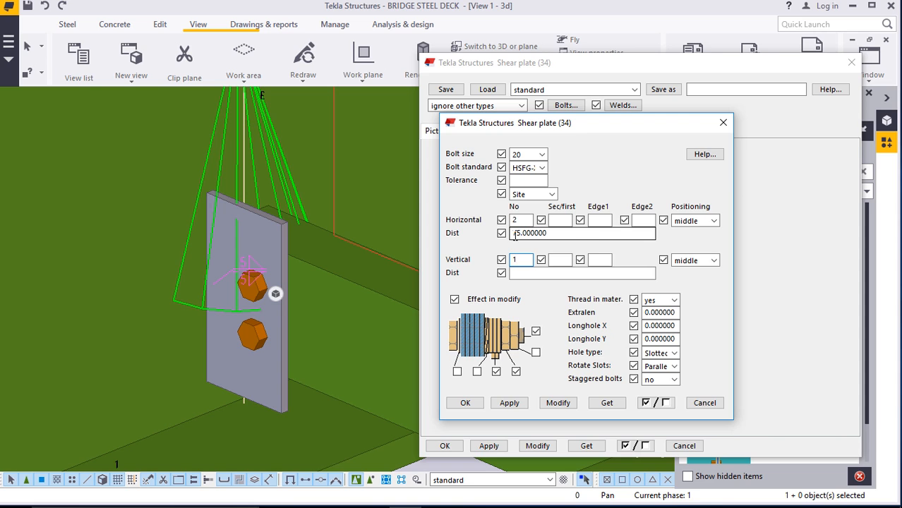
left_click(457, 373)
left_click(558, 403)
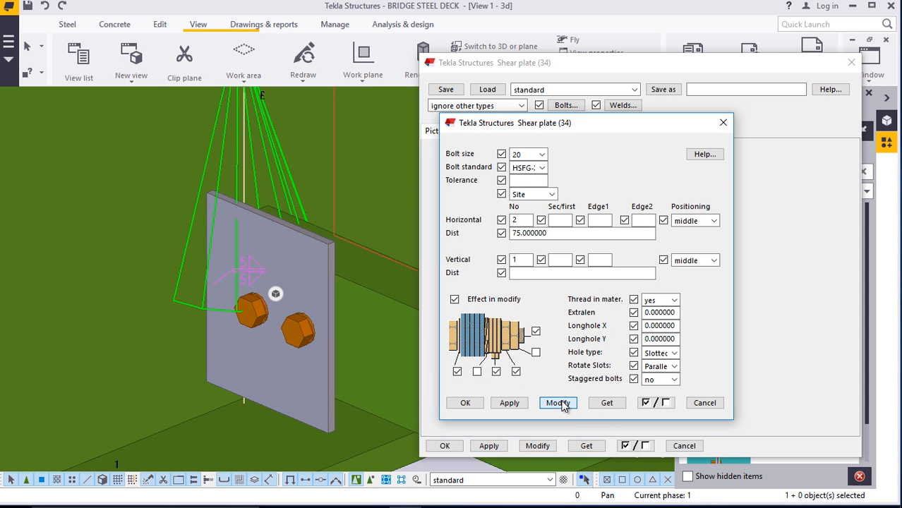
left_click(509, 403)
left_click(465, 403)
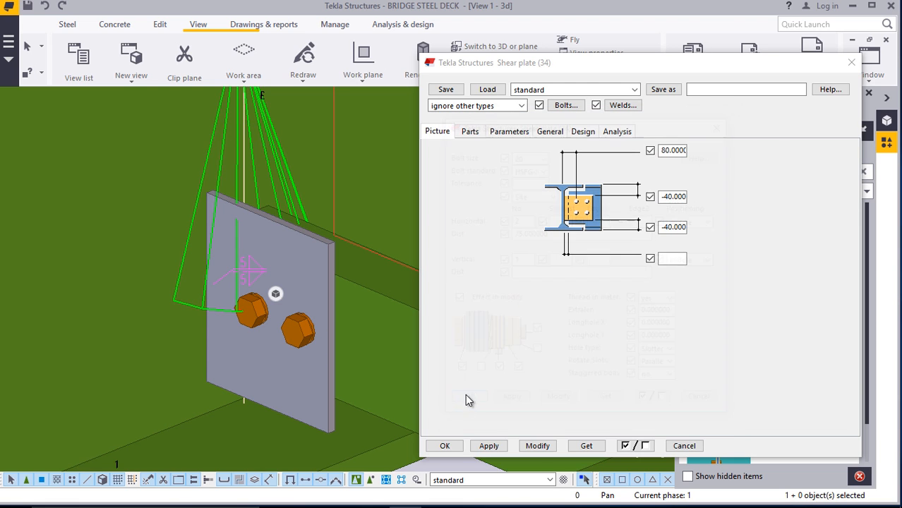
Set the shear plate's thickness to 12 and apply it to the connection
left_click(471, 132)
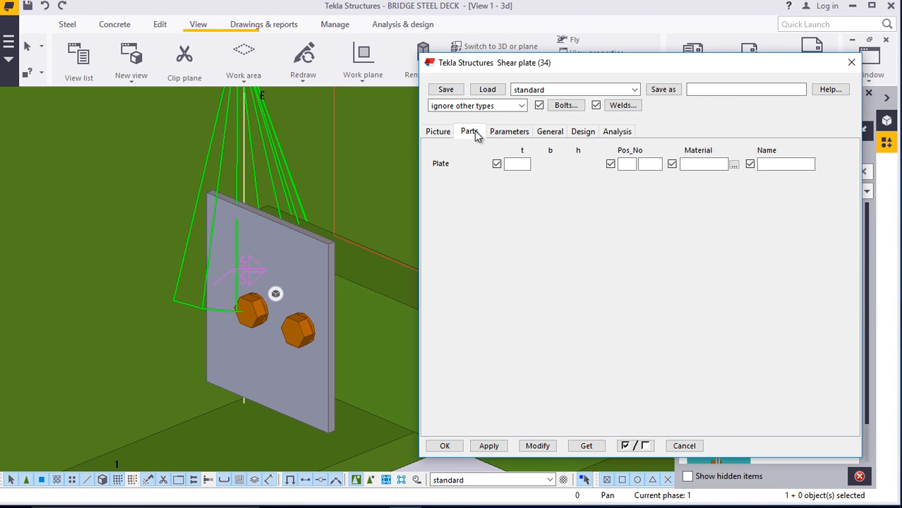
left_click(516, 164)
type("12")
left_click(537, 446)
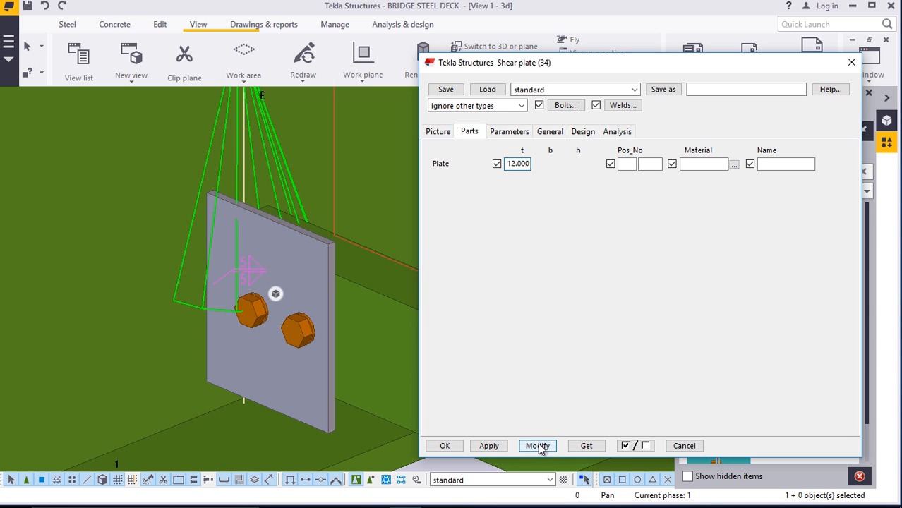
left_click(446, 448)
Search the component catalog for 105 and look through the results for a connection for the diagonal brace
scroll(424, 360, "down", 5)
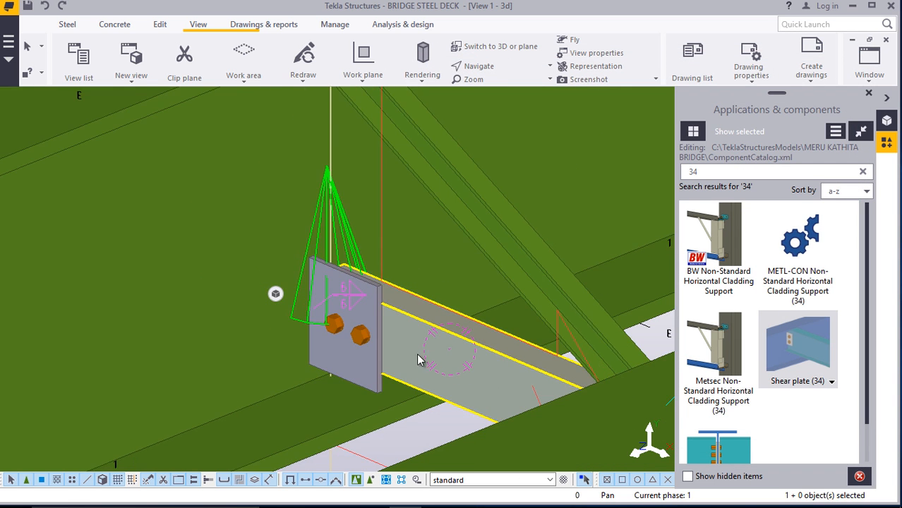
scroll(423, 324, "up", 5)
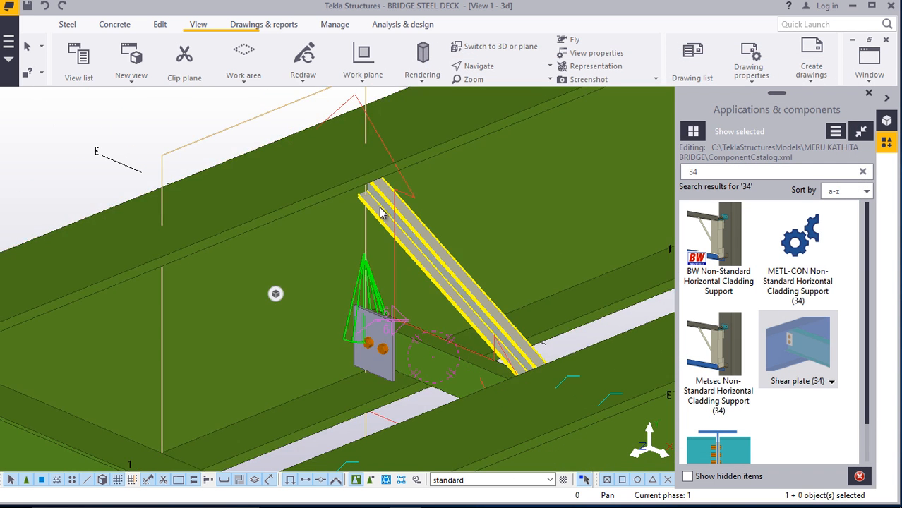
scroll(384, 204, "up", 2)
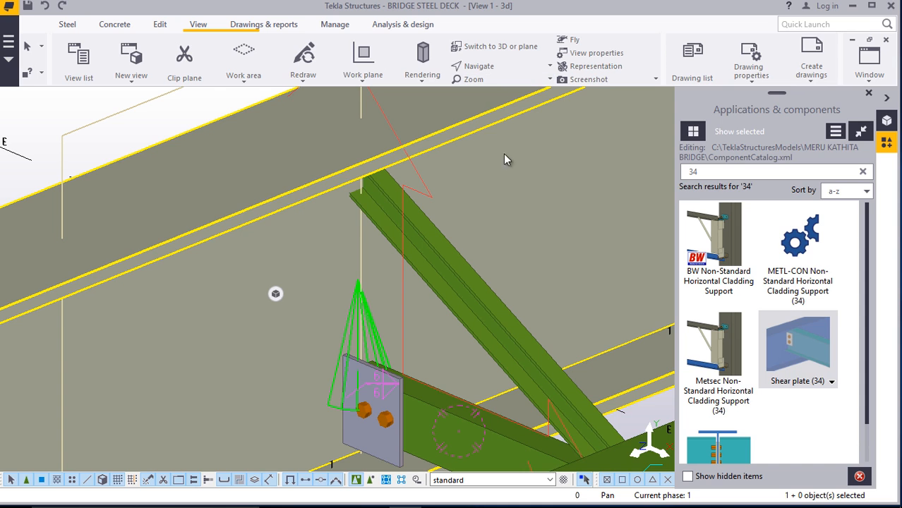
left_click(702, 173)
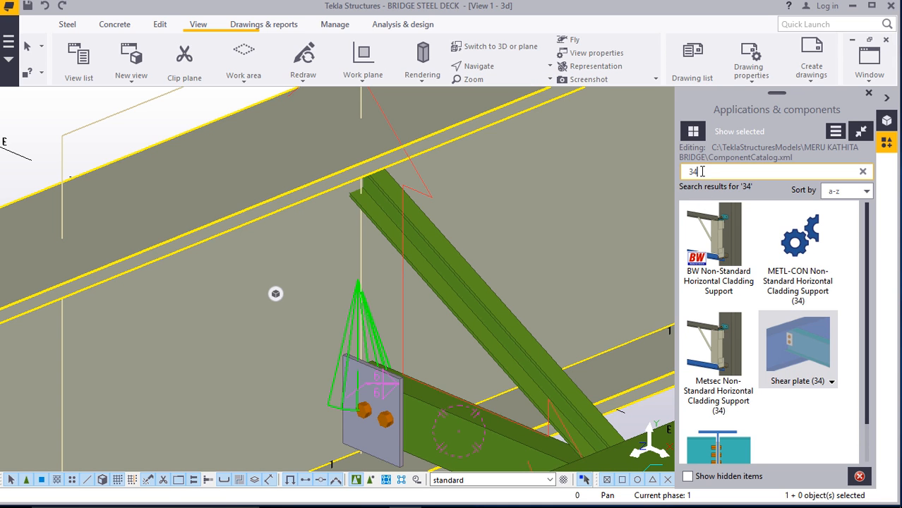
key("BackSpace")
key("BackSpace")
type("105")
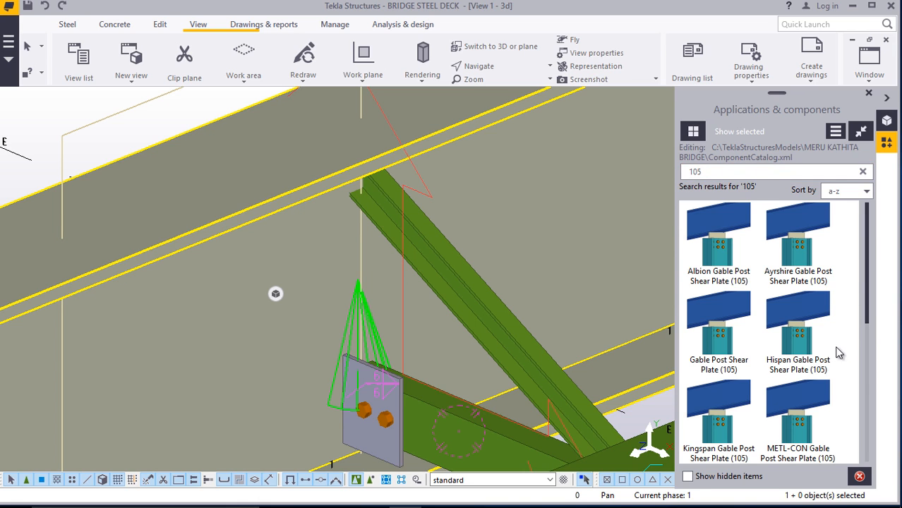
scroll(829, 353, "down", 3)
scroll(827, 355, "down", 3)
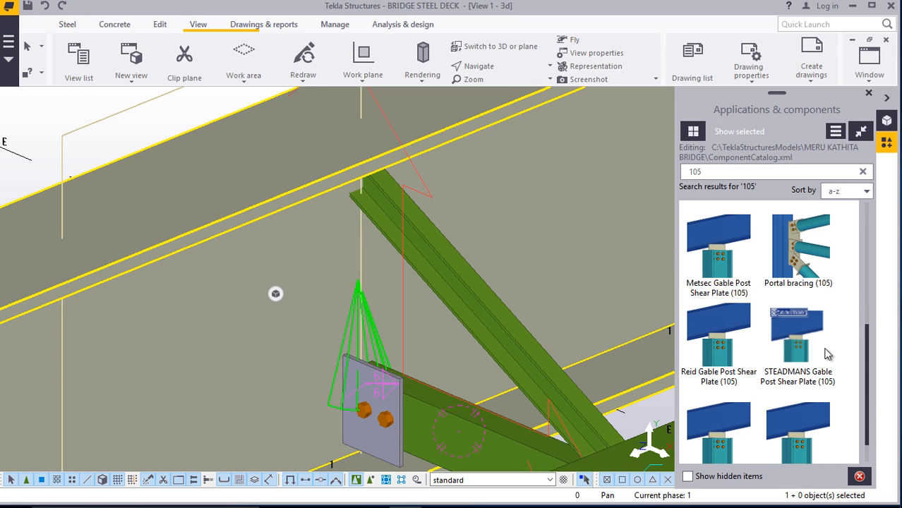
scroll(828, 354, "up", 5)
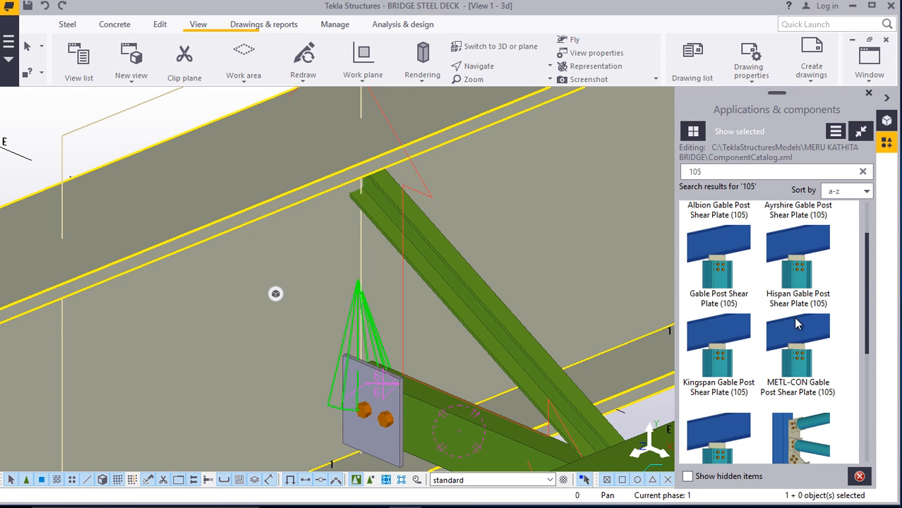
Connect the diagonal brace's upper end to the girder with the Hispan Gable Post Shear Plate (105) component
left_click(803, 289)
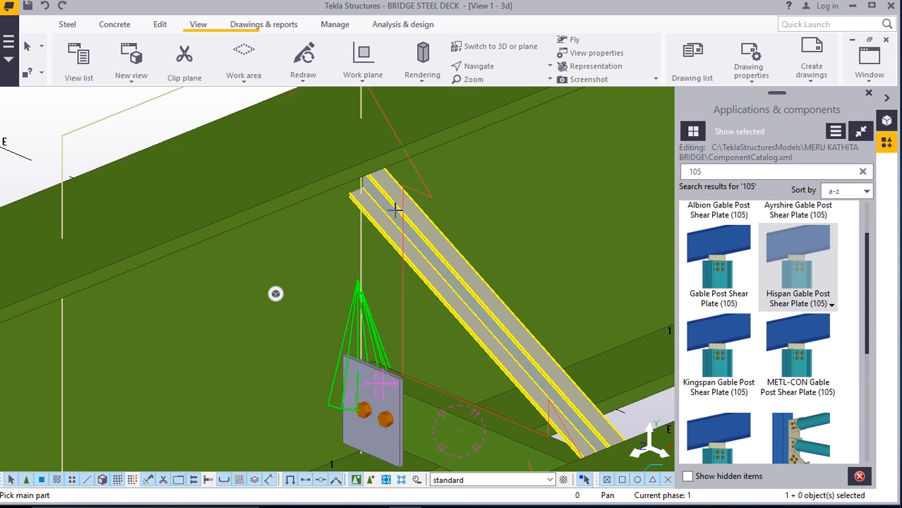
scroll(396, 202, "up", 2)
left_click(356, 206)
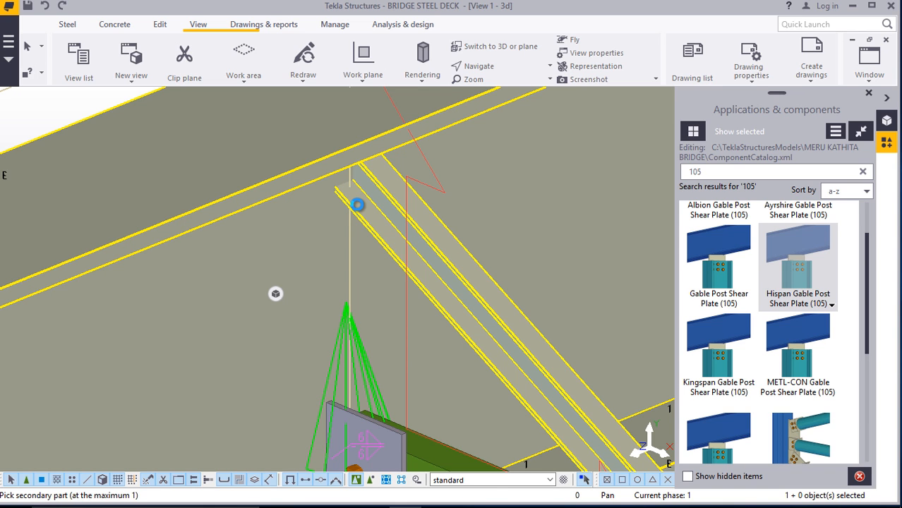
left_click(358, 205)
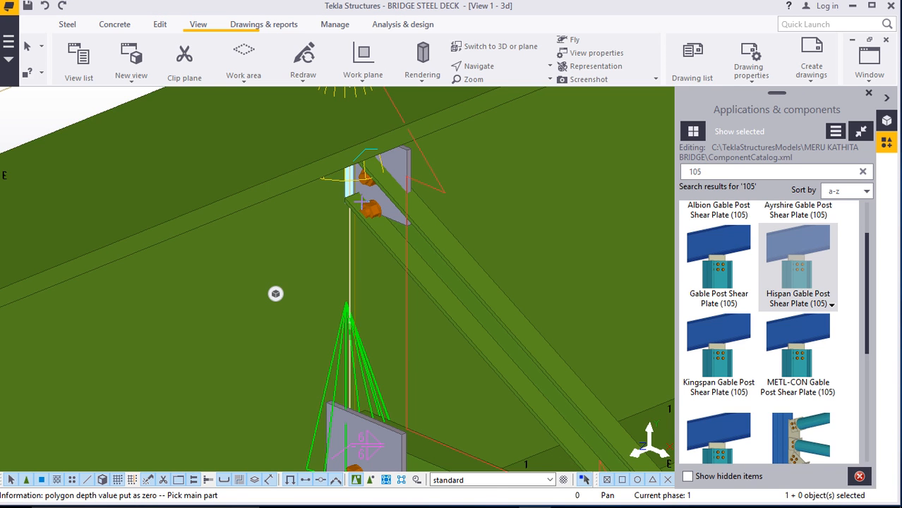
scroll(361, 205, "up", 2)
right_click(387, 185)
left_click(402, 195)
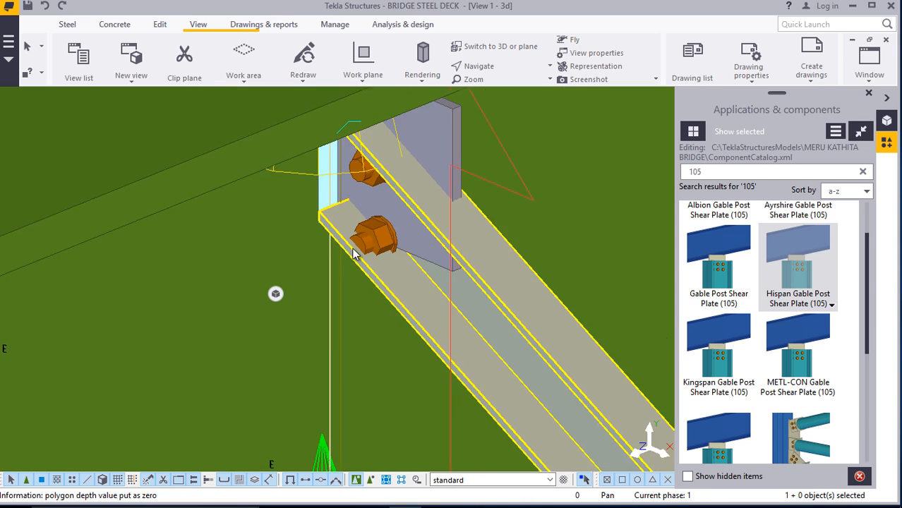
Inspect the brace's gable post shear plate and bolts edge-on and open the connection's properties
scroll(353, 250, "down", 1)
left_click(486, 69)
left_click(498, 88)
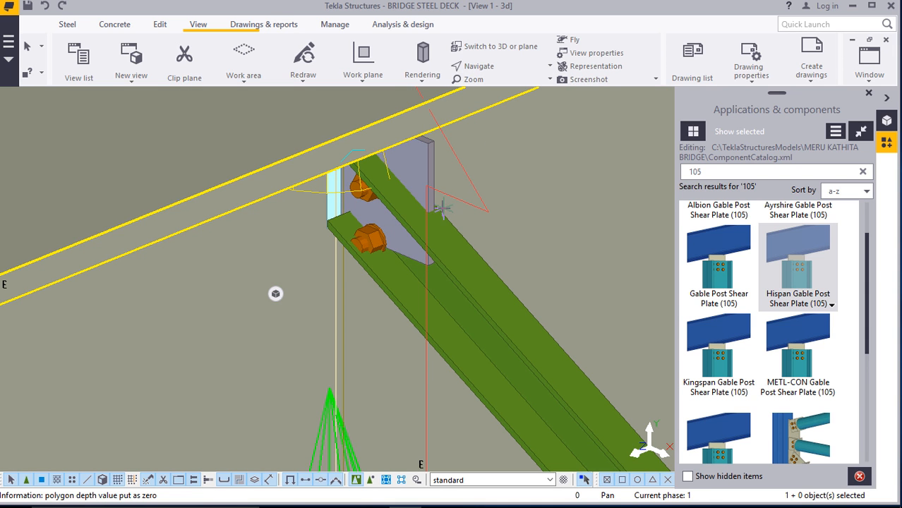
left_click_drag(443, 208, 392, 186)
right_click(391, 185)
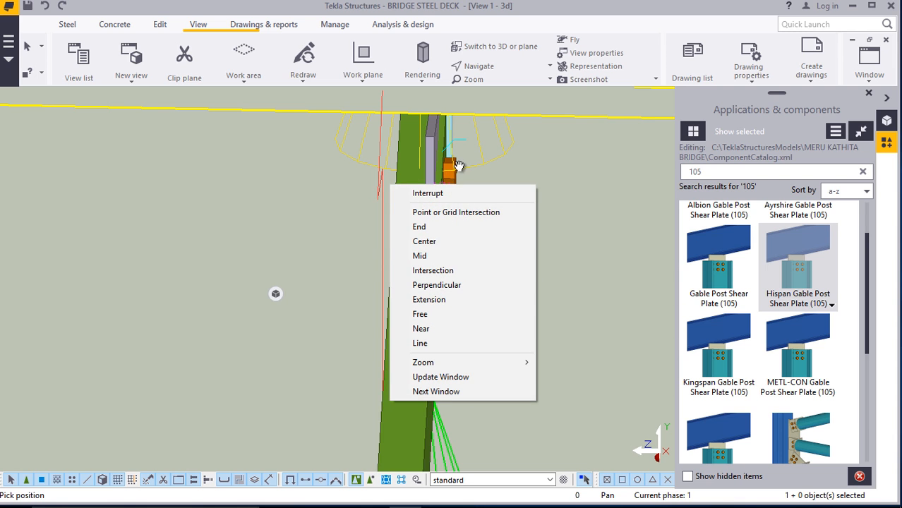
left_click(440, 194)
double_click(460, 168)
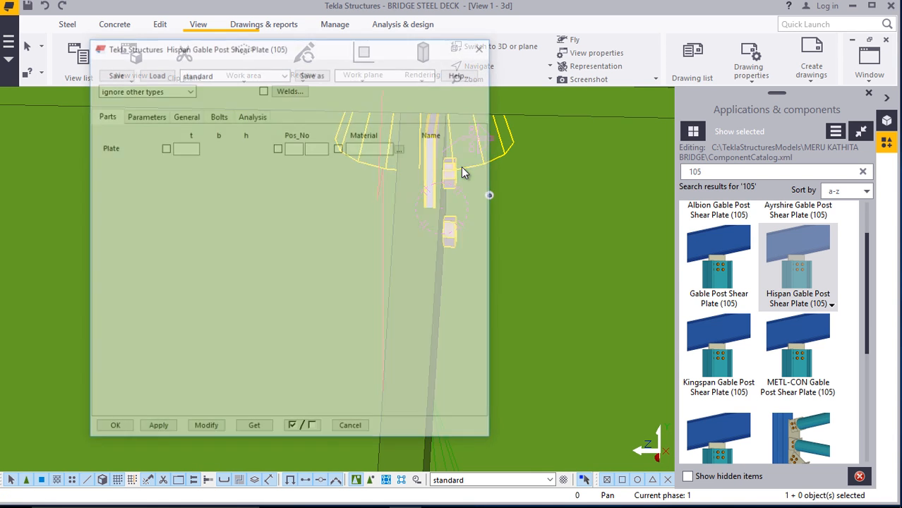
scroll(598, 246, "down", 5)
scroll(589, 234, "up", 5)
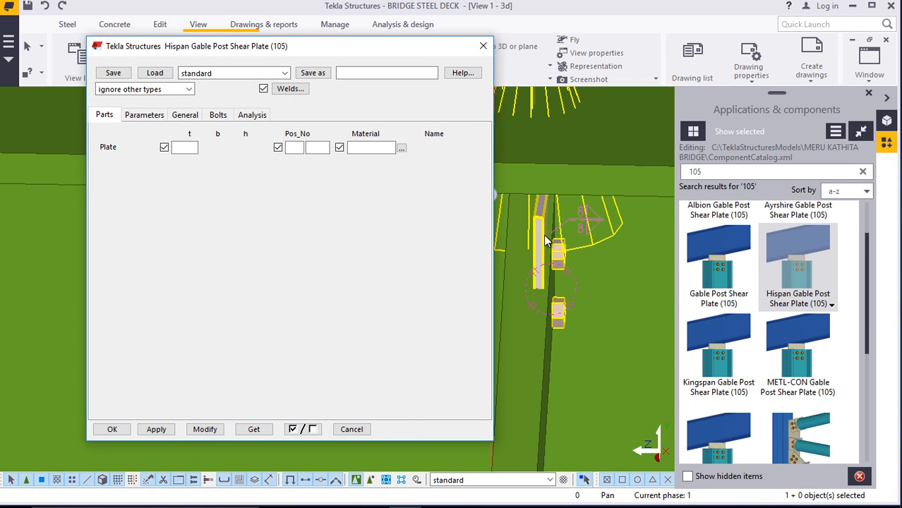
scroll(544, 240, "up", 3)
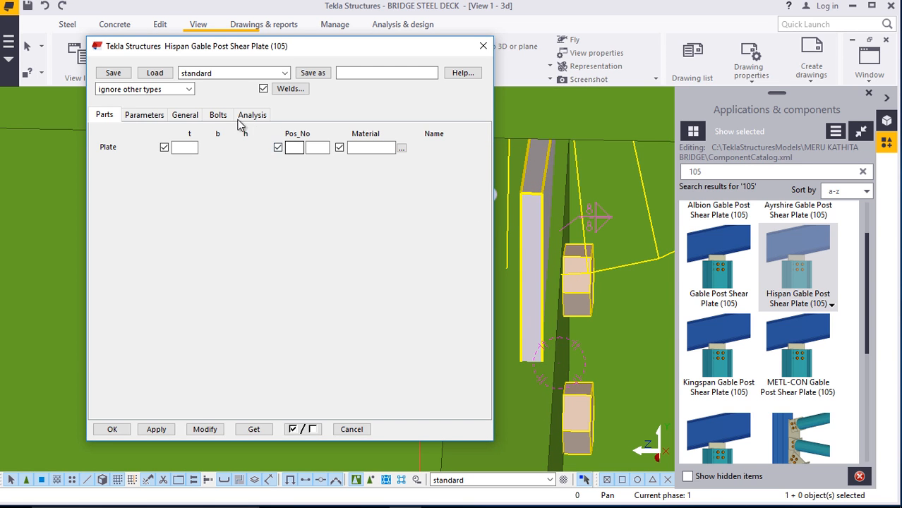
Set the gable post shear plate's placing to Right and apply it to the brace connection
left_click(186, 115)
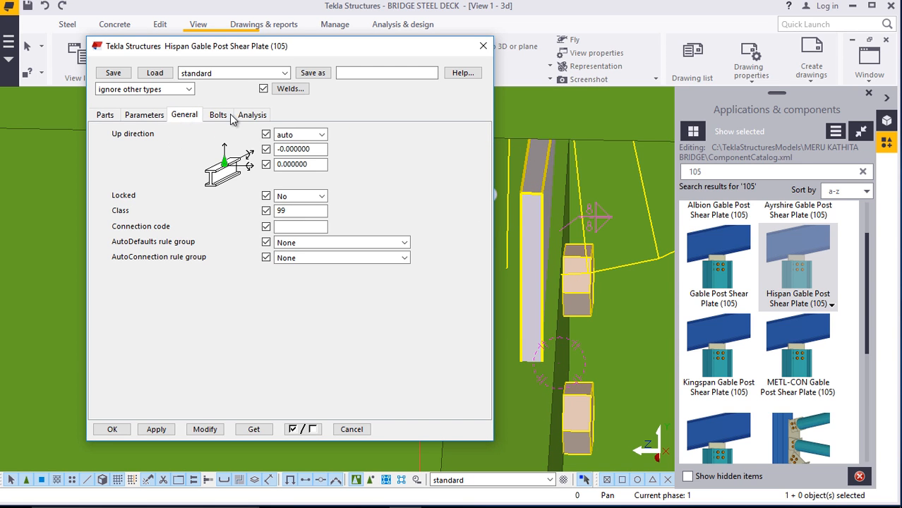
left_click(220, 116)
left_click(180, 116)
left_click(145, 115)
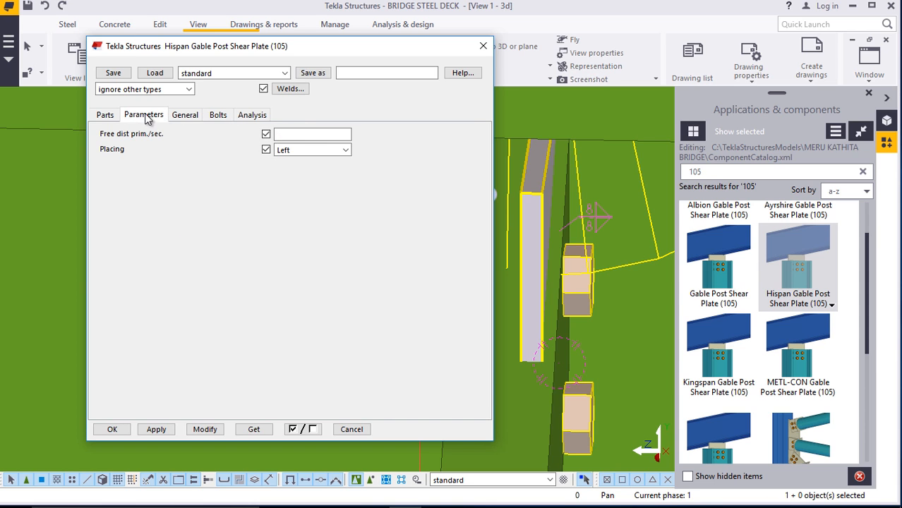
left_click(345, 149)
left_click(315, 174)
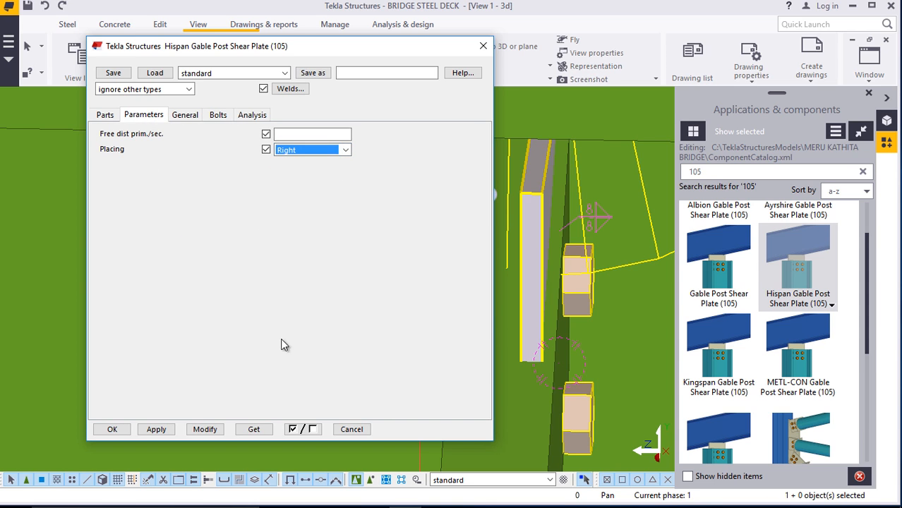
left_click(205, 430)
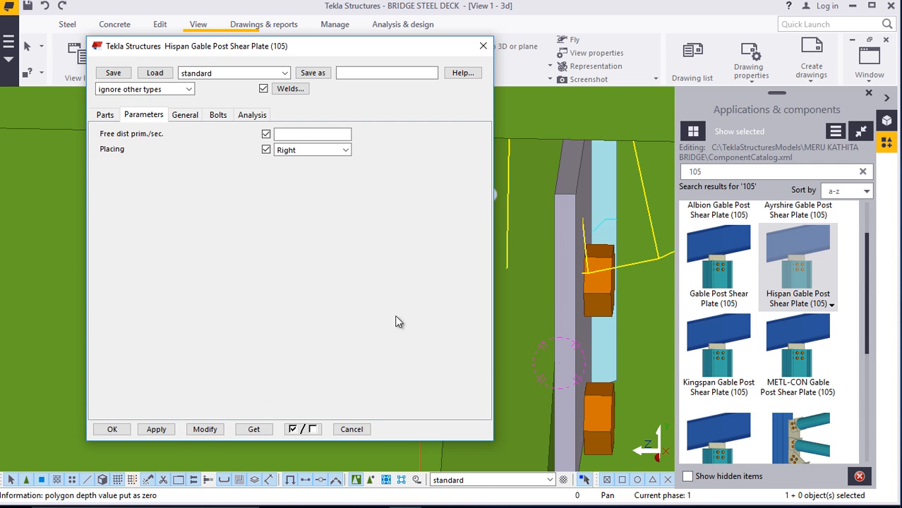
left_click(206, 429)
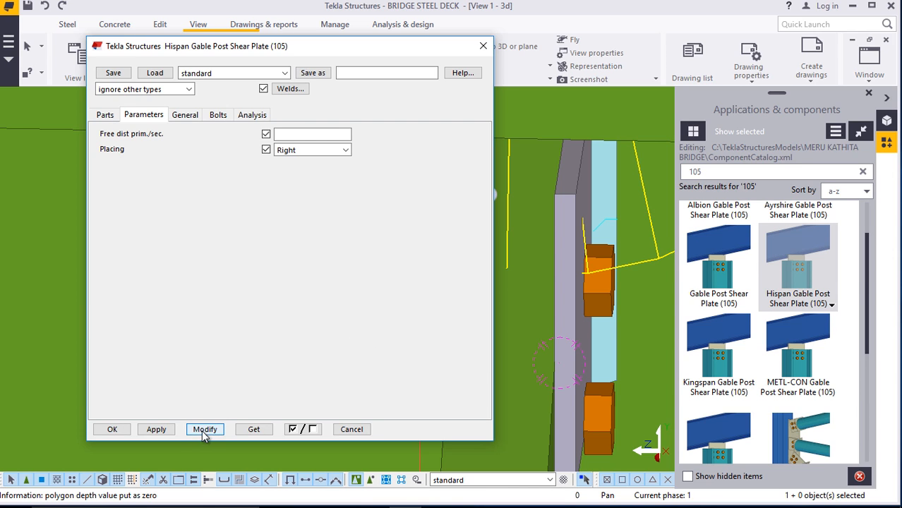
left_click(113, 429)
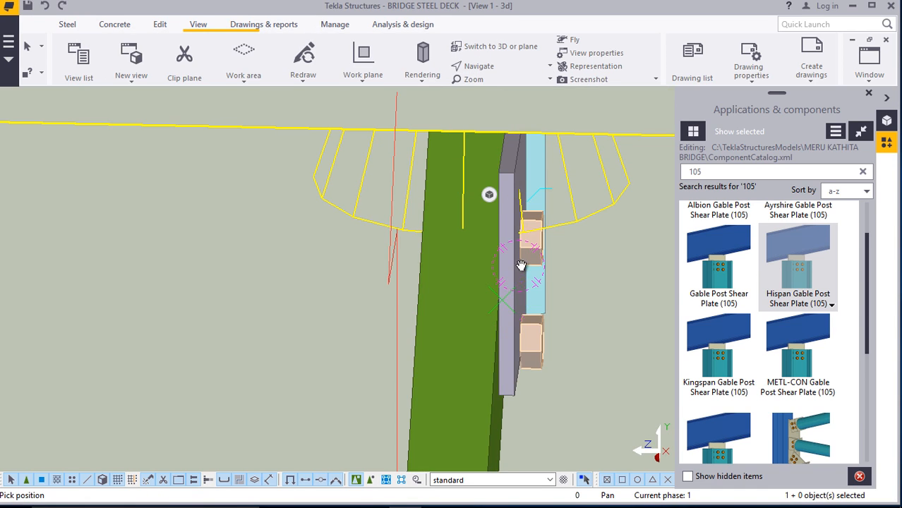
Set the bolt size of the brace's gable post shear plate connection to 20 and modify the connection
scroll(454, 250, "up", 5)
middle_click_drag(309, 226, 379, 244, "ctrl")
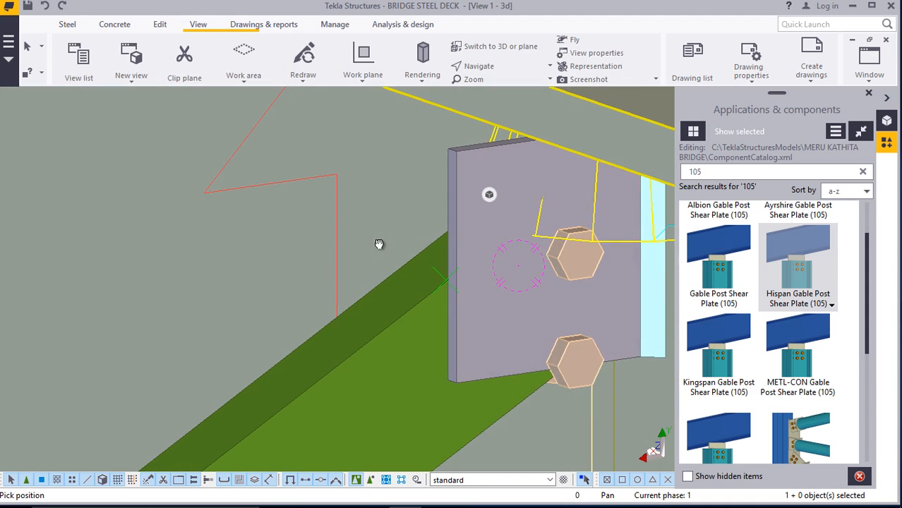
right_click(475, 244)
left_click(504, 255)
double_click(575, 255)
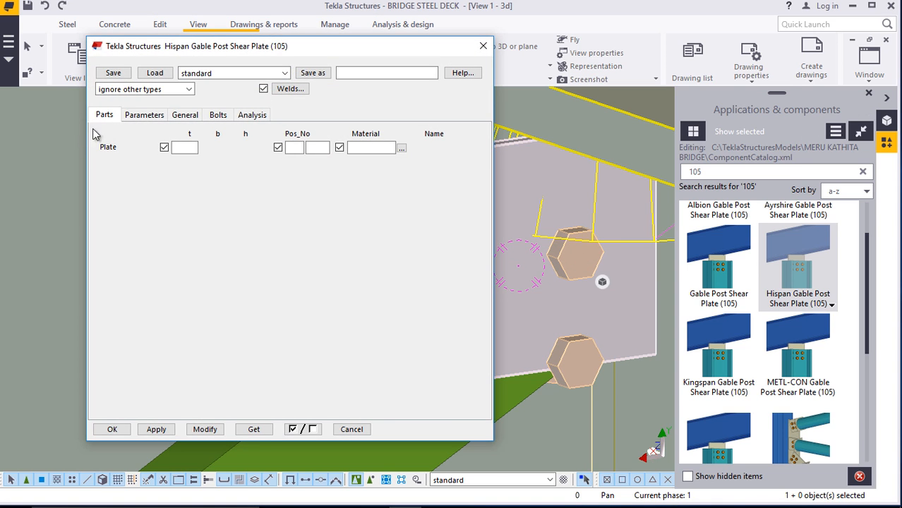
left_click(223, 119)
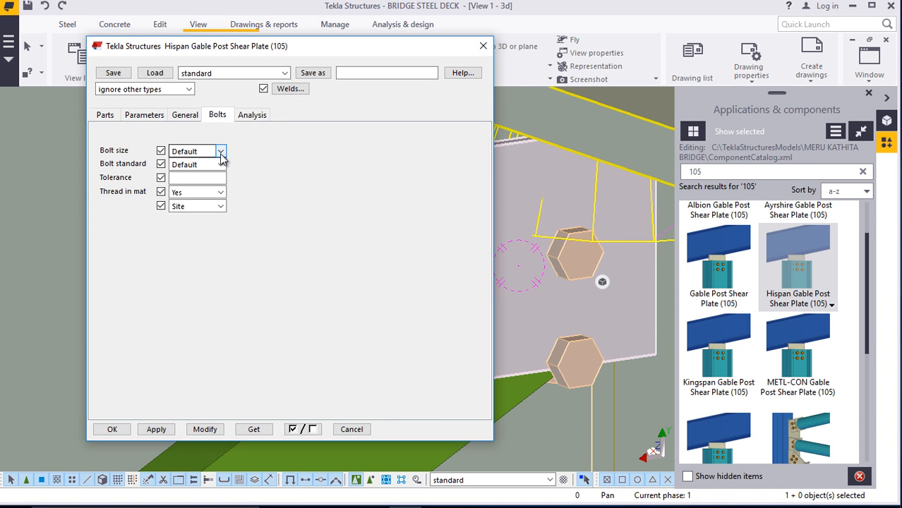
left_click(220, 153)
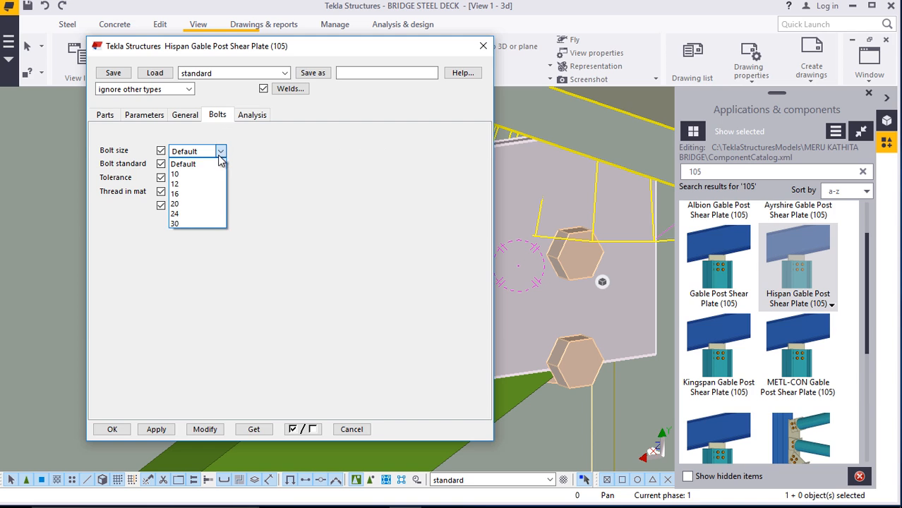
left_click(198, 205)
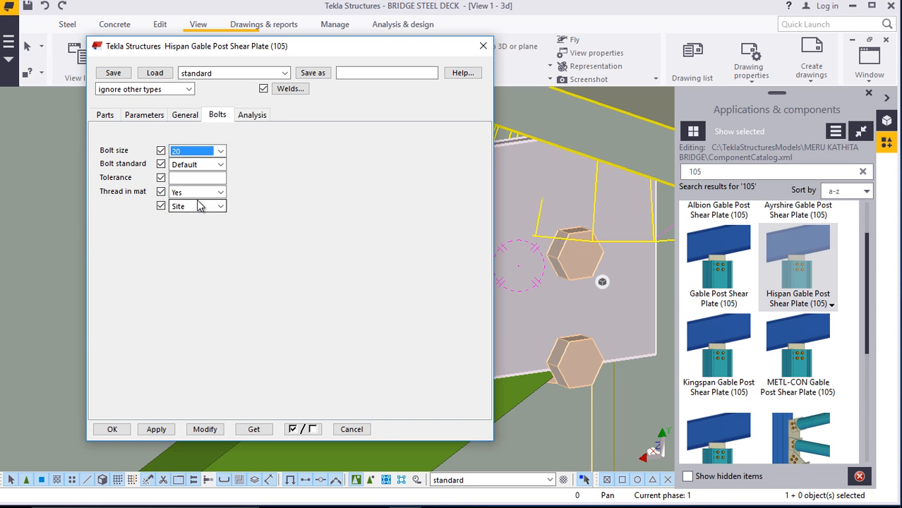
left_click(205, 429)
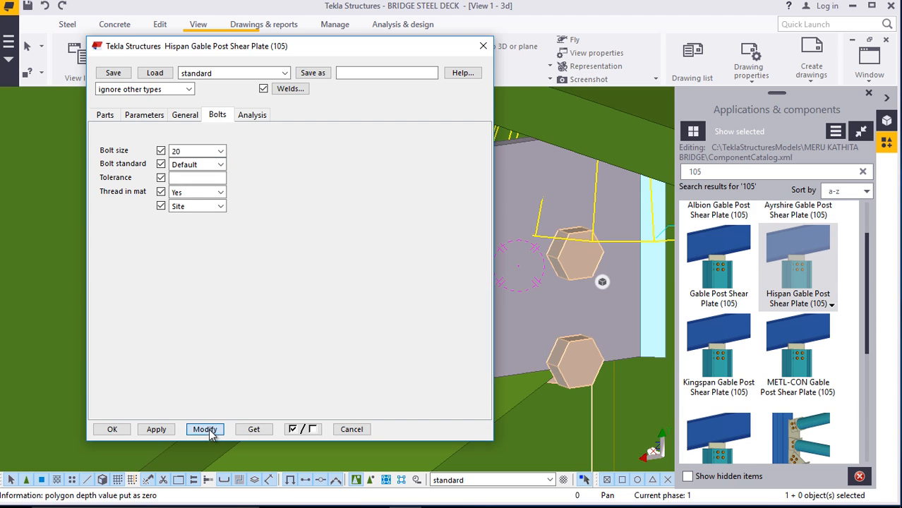
Review the connection's general, parameter and plate settings, then close its properties
left_click(185, 116)
left_click(144, 116)
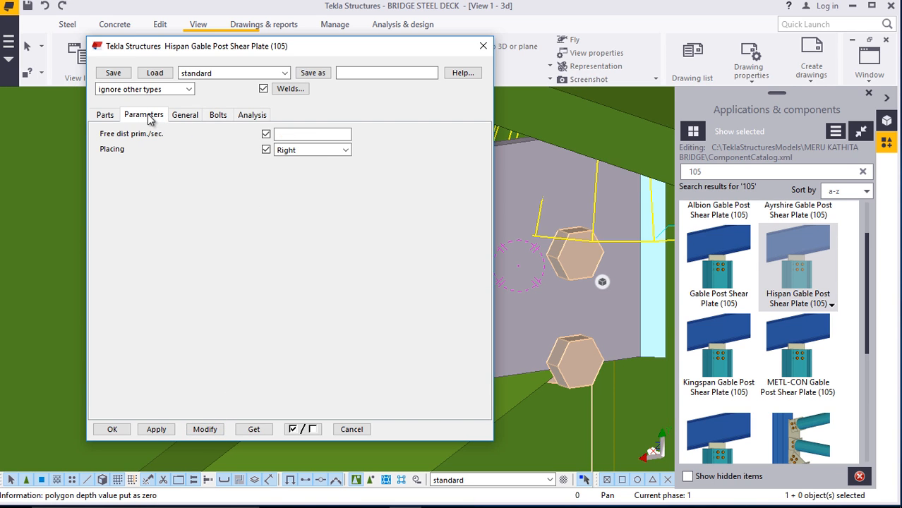
left_click(105, 116)
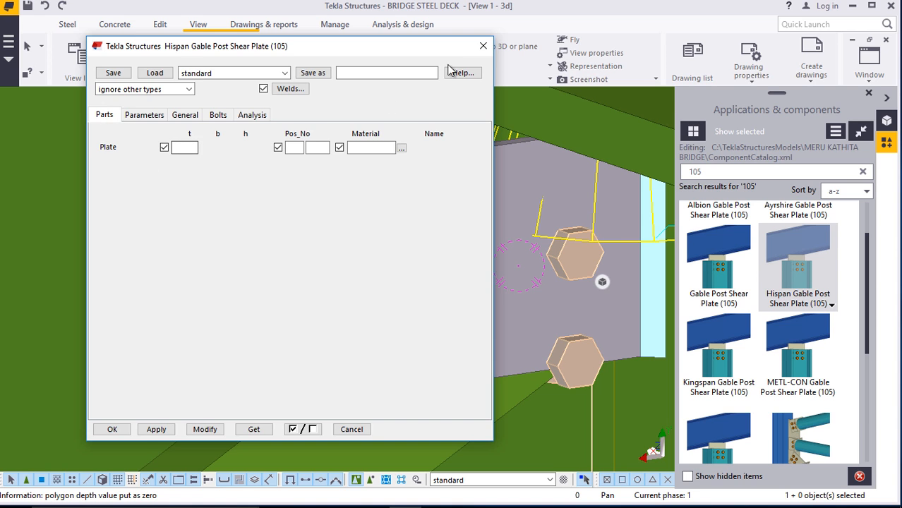
left_click(482, 46)
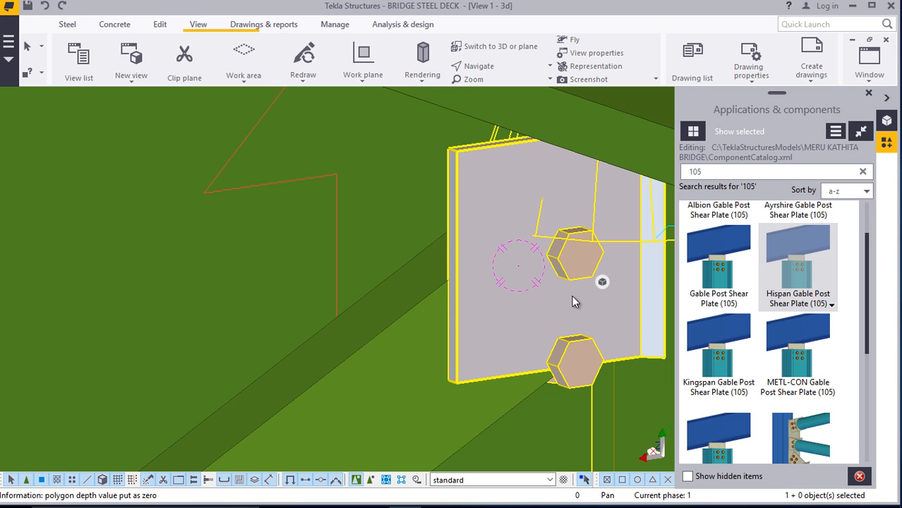
Delete the Hispan gable post shear plate connection from the diagonal brace's upper end
mouse_move(574, 301)
middle_mouse_down("ctrl")
mouse_move(413, 298)
mouse_move(450, 263)
middle_mouse_up("ctrl")
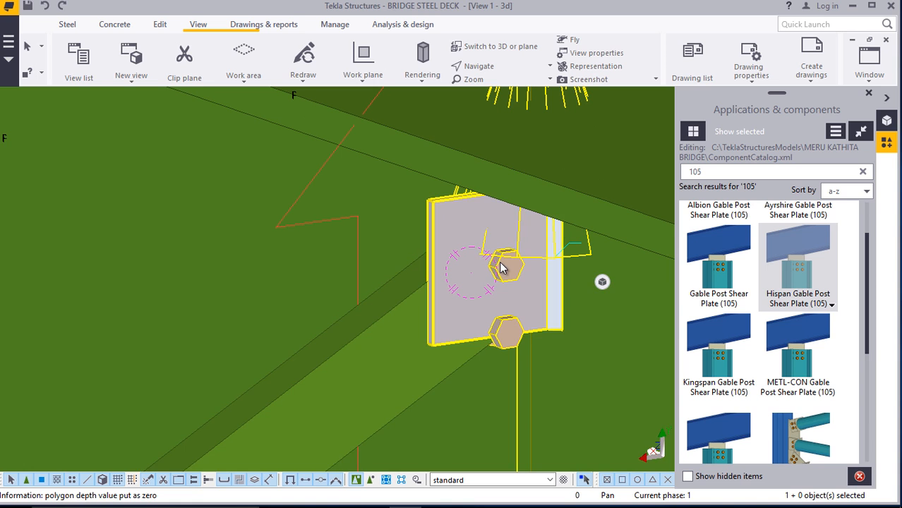
right_click(500, 267)
left_click(529, 282)
scroll(419, 258, "down", 2)
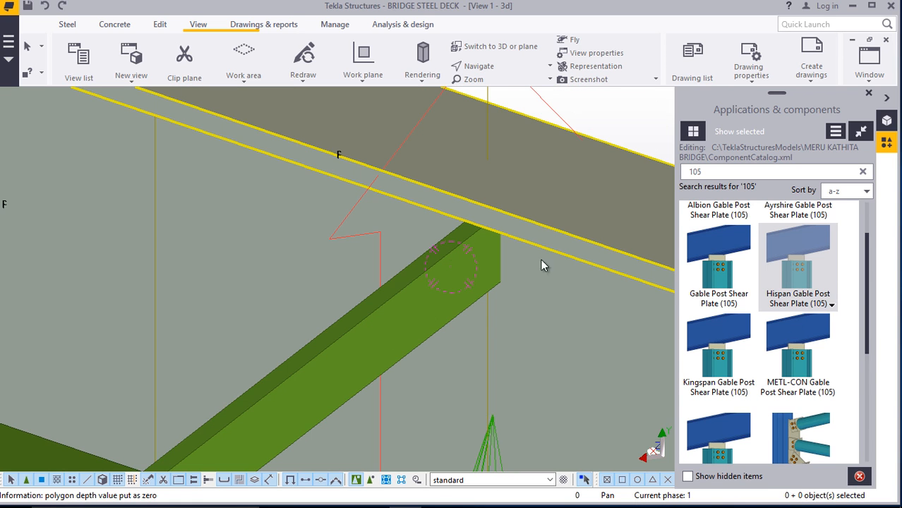
Apply the STEADMANS Gable Post Shear Plate (105) between the girder and the diagonal brace's upper end
scroll(848, 374, "down", 2)
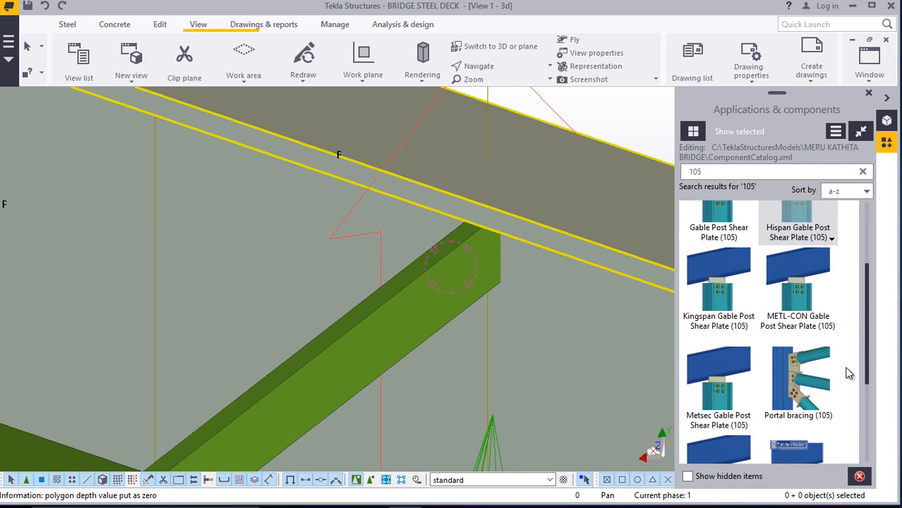
scroll(849, 375, "down", 2)
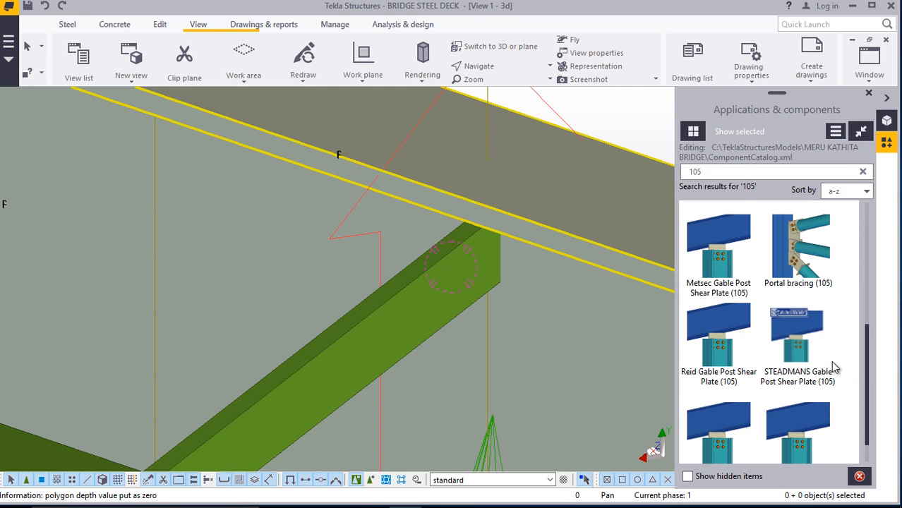
scroll(834, 367, "down", 1)
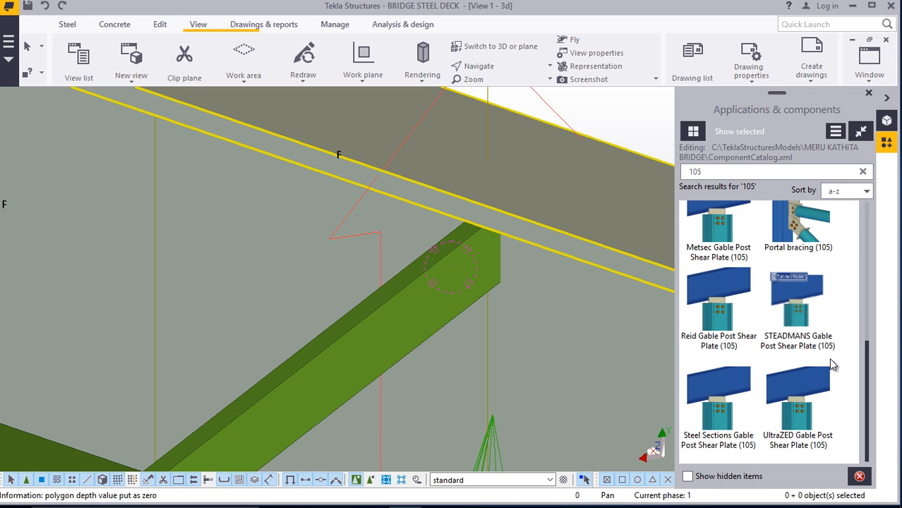
left_click(807, 283)
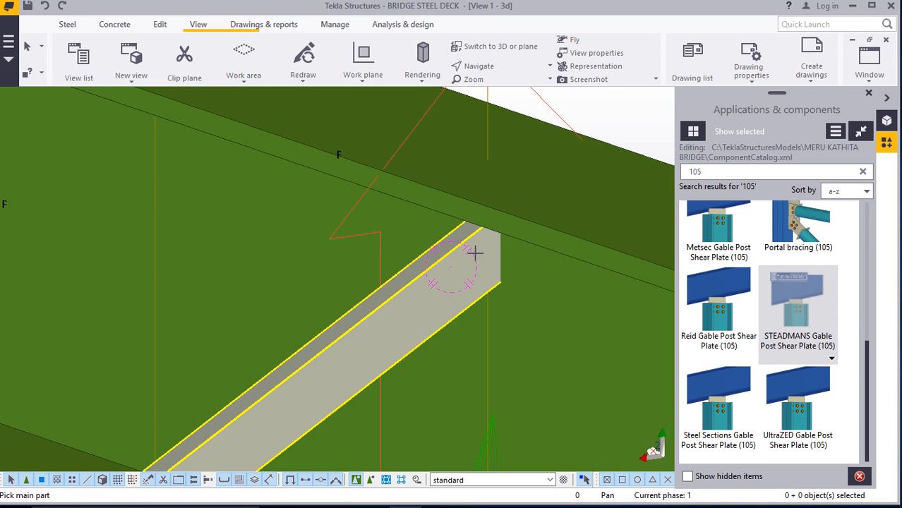
scroll(475, 252, "up", 2)
left_click(463, 280)
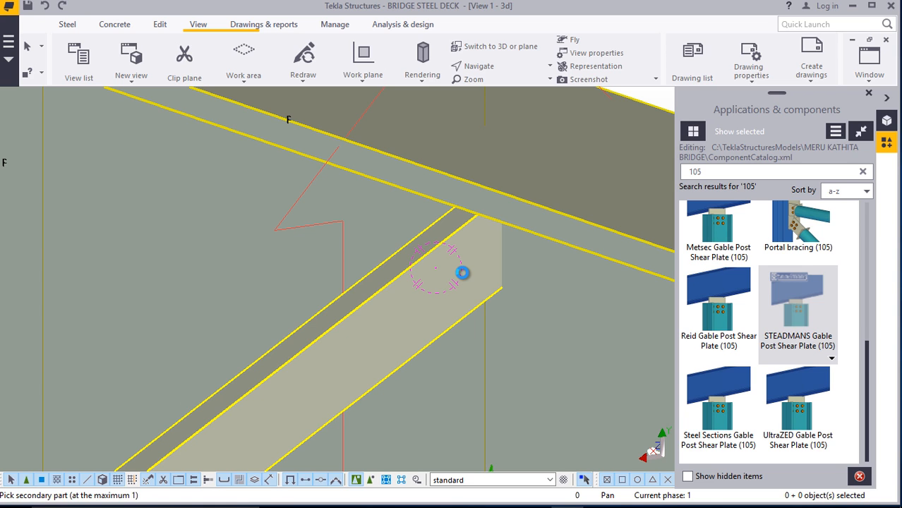
left_click(463, 273)
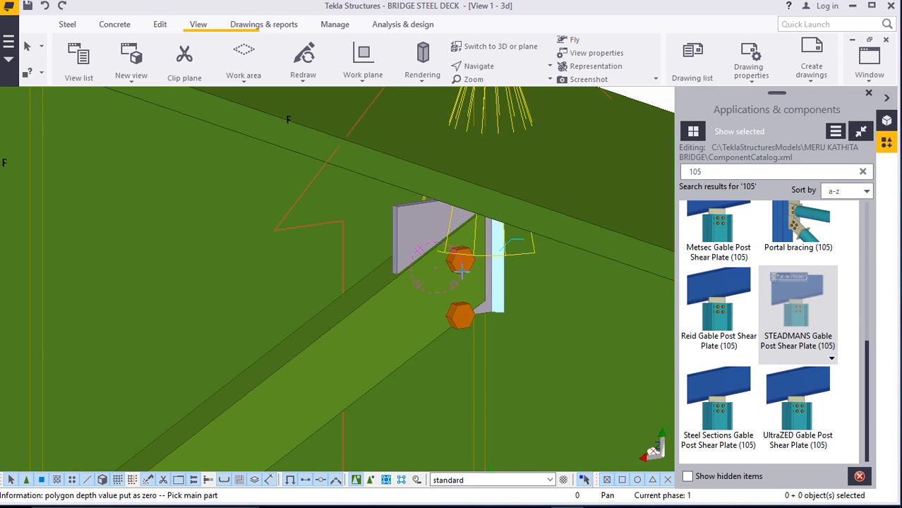
scroll(462, 270, "up", 1)
right_click(460, 267)
left_click(494, 278)
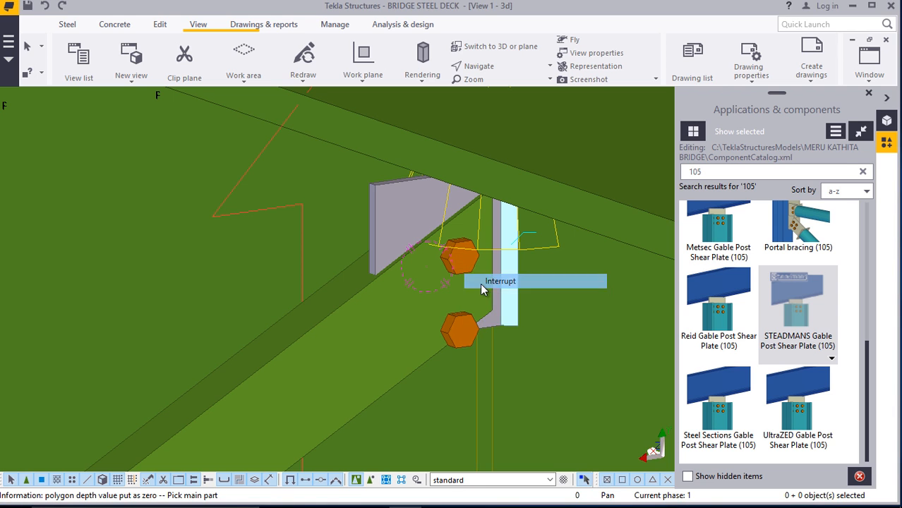
Open the STEADMANS shear plate's properties and compare its general and bolt settings with the modelled plate and bolts
double_click(406, 210)
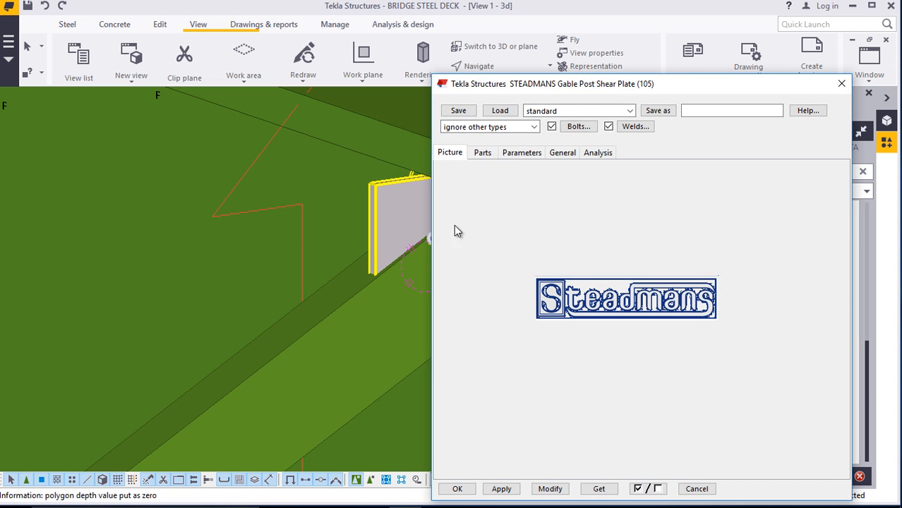
left_click(562, 153)
left_click(579, 126)
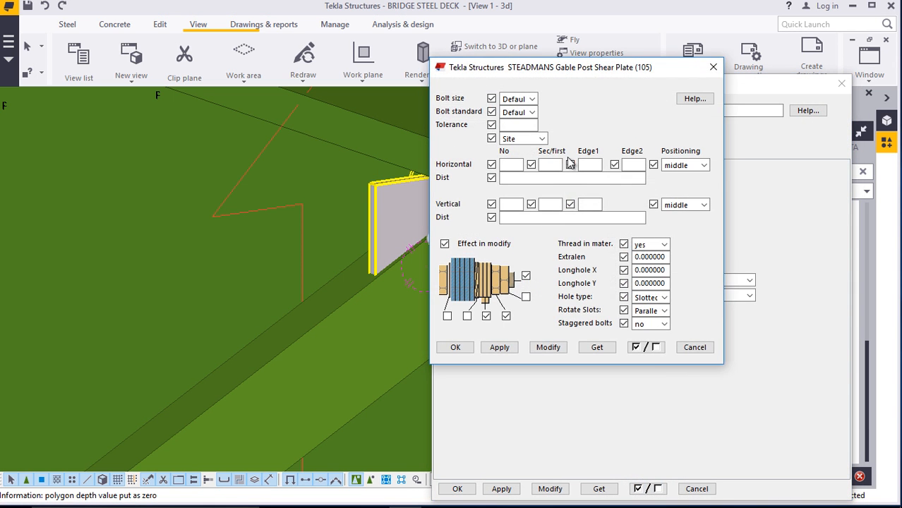
left_click_drag(549, 74, 671, 106)
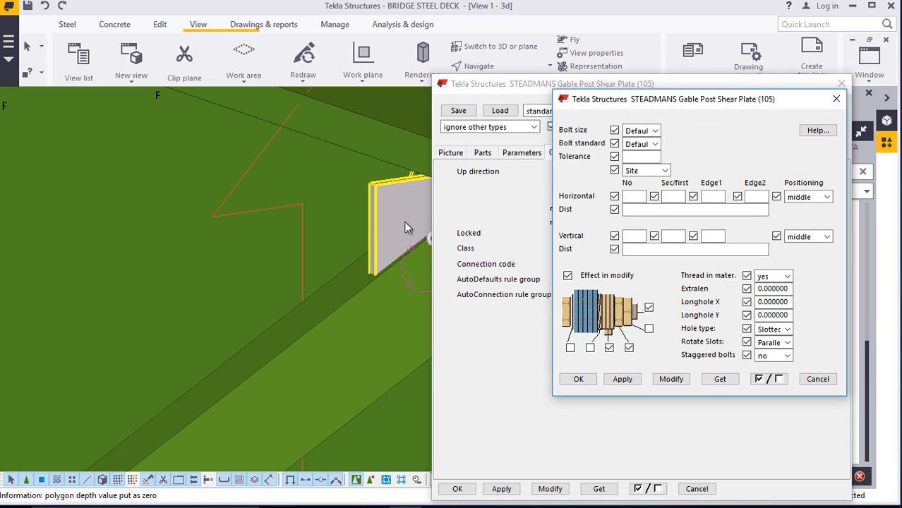
scroll(204, 293, "down", 2)
scroll(319, 283, "up", 3)
scroll(238, 305, "down", 2)
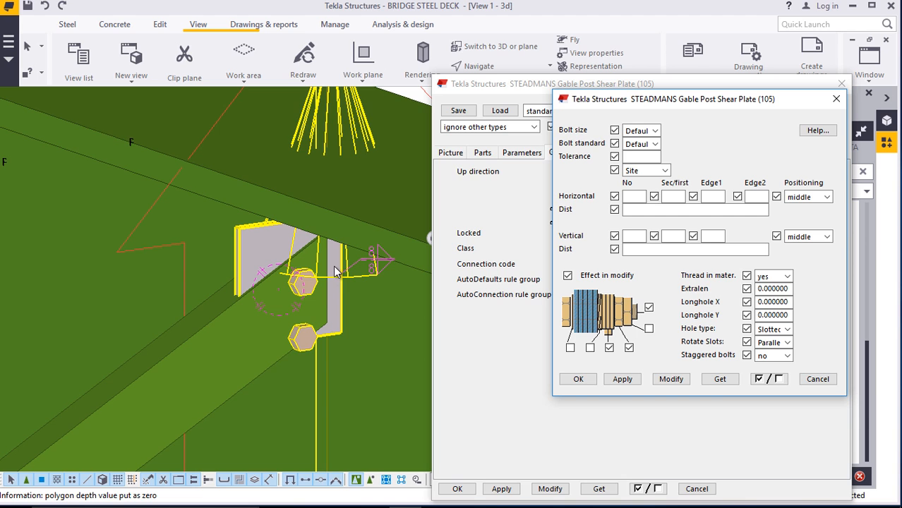
scroll(299, 286, "up", 2)
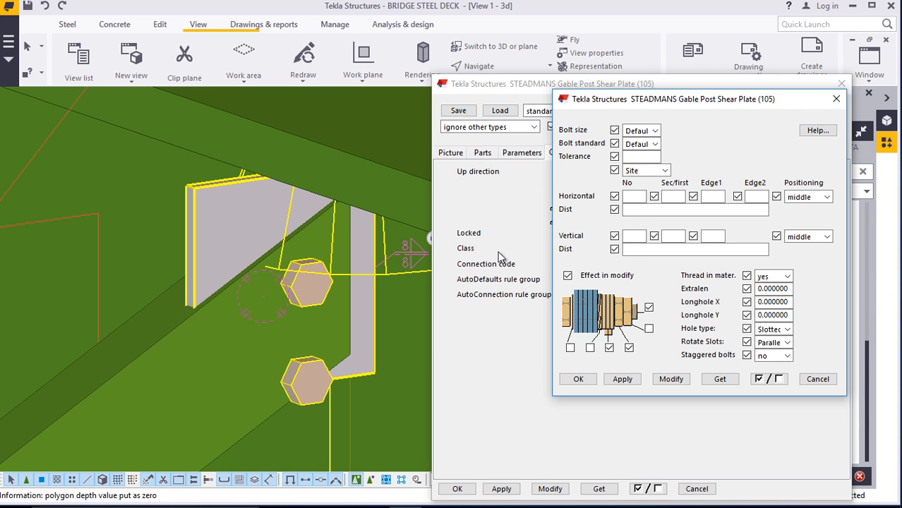
left_click(836, 99)
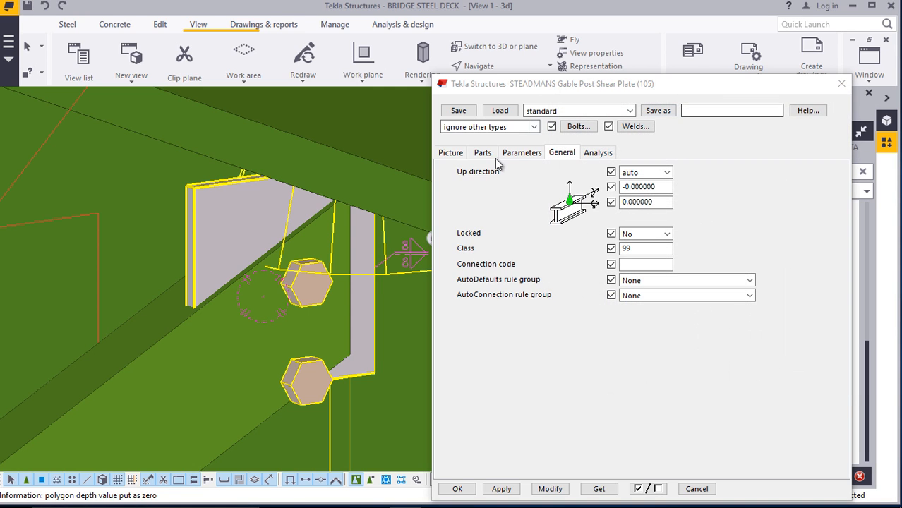
Set the STEADMANS shear plate's placing to Right and modify the connection
left_click(522, 153)
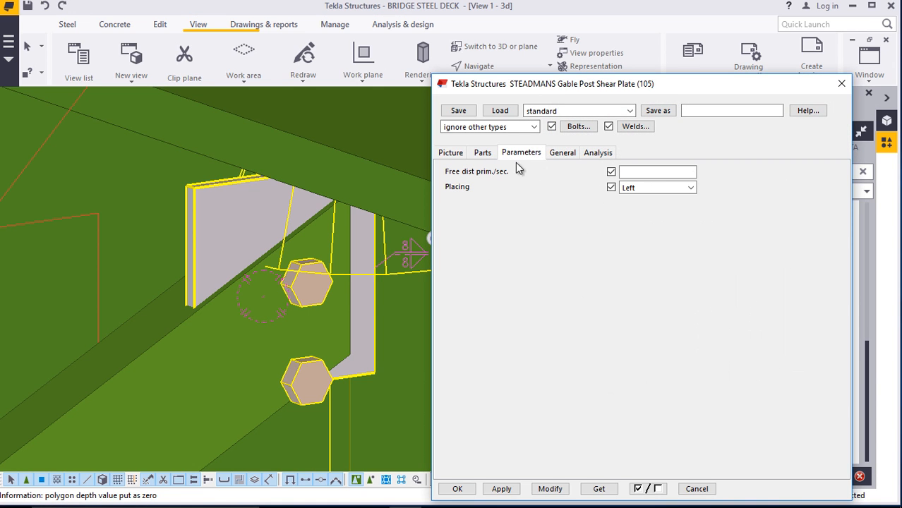
left_click(683, 188)
left_click(651, 210)
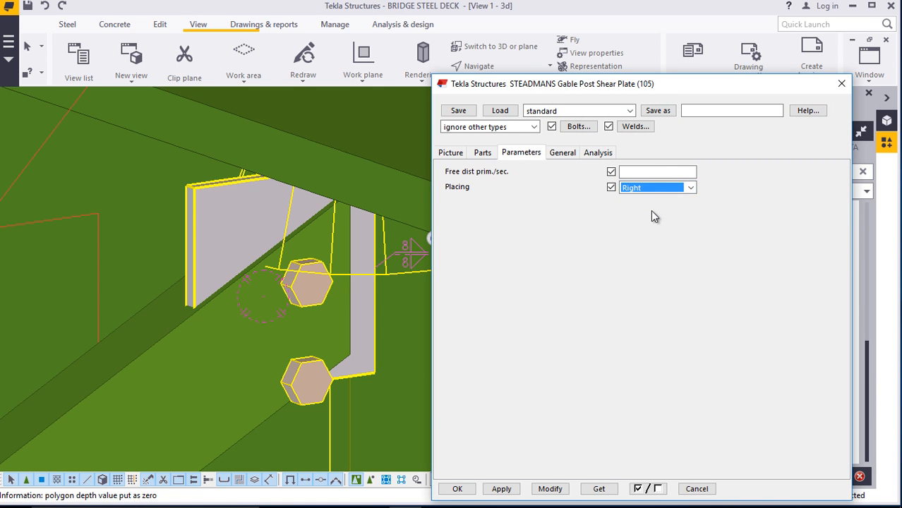
left_click(551, 488)
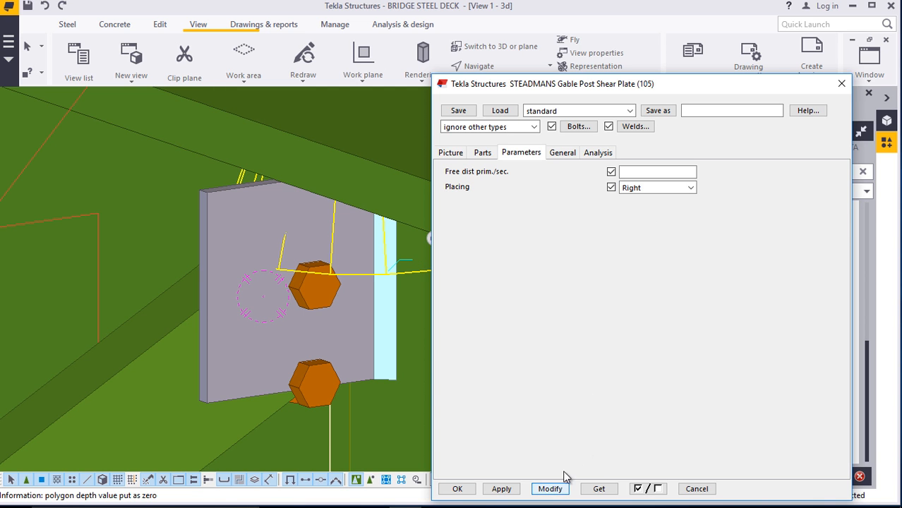
Set the shear plate connection's bolt size to 16 and its bolt standard to HSFG-XOX
left_click(578, 126)
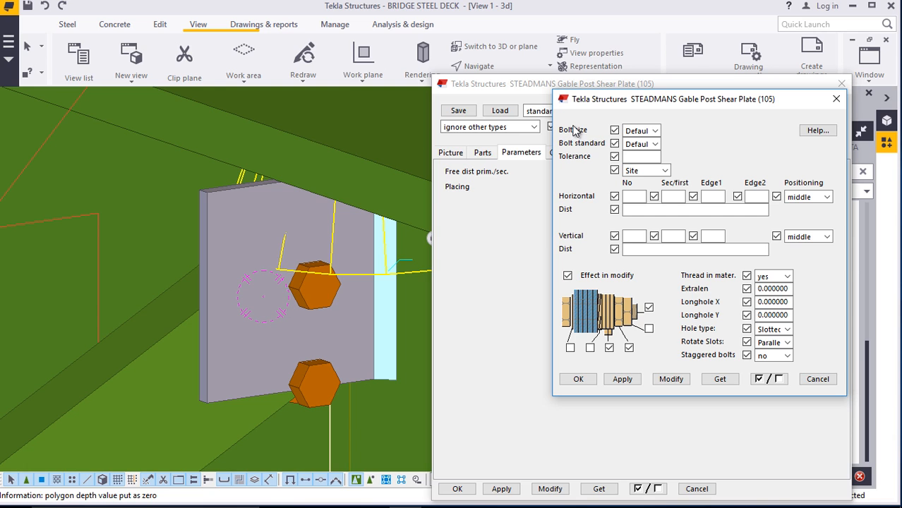
left_click(650, 131)
left_click(644, 173)
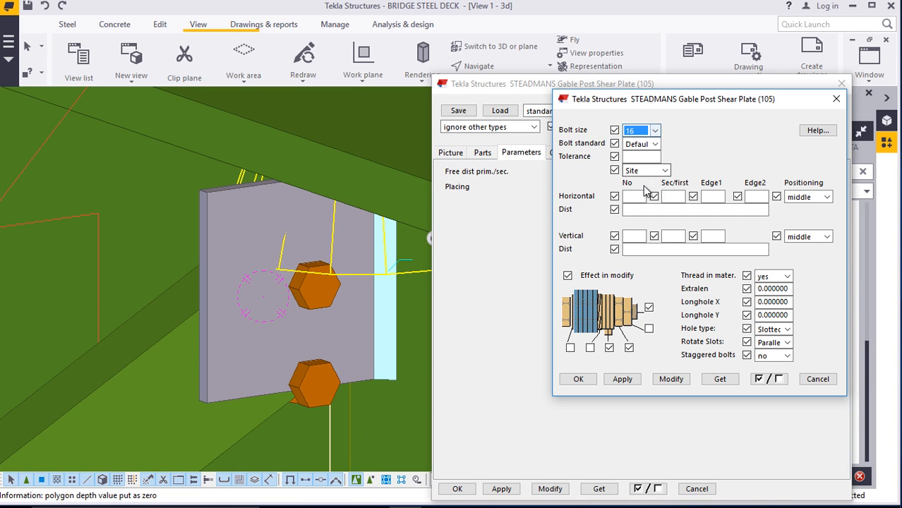
left_click(655, 144)
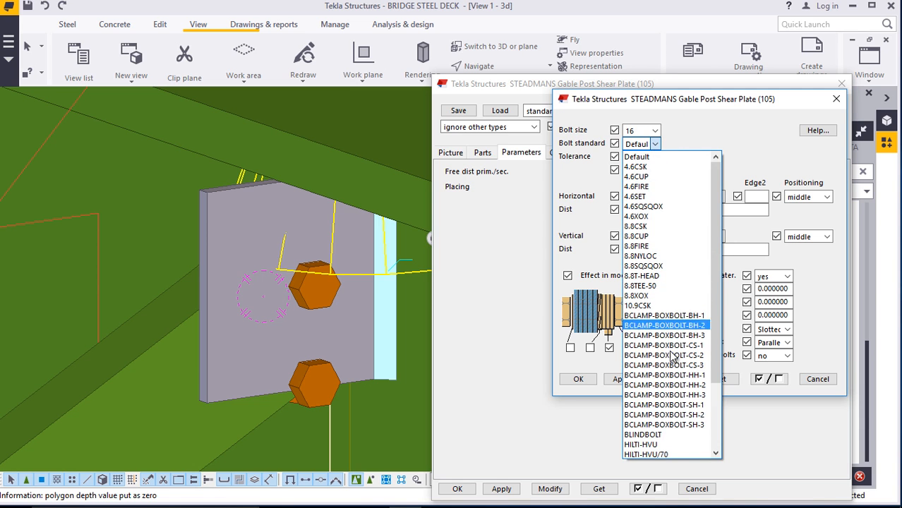
scroll(660, 395, "down", 4)
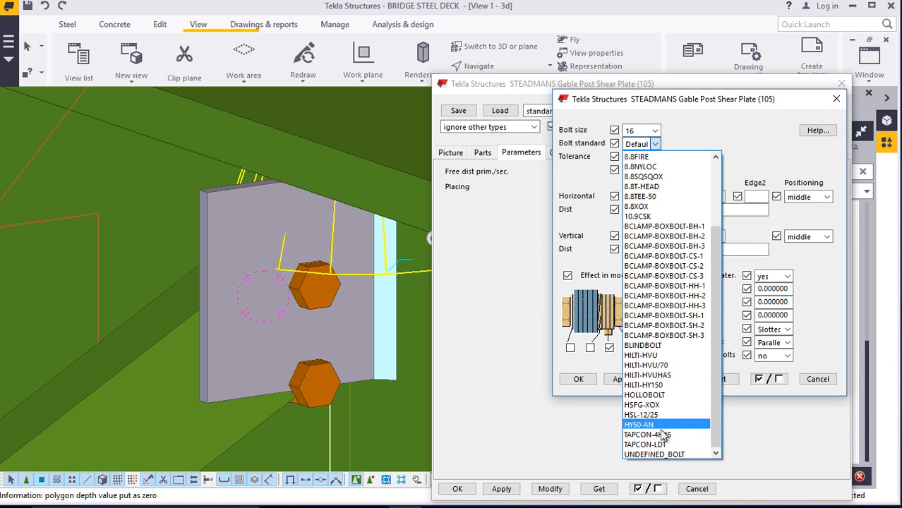
left_click(663, 411)
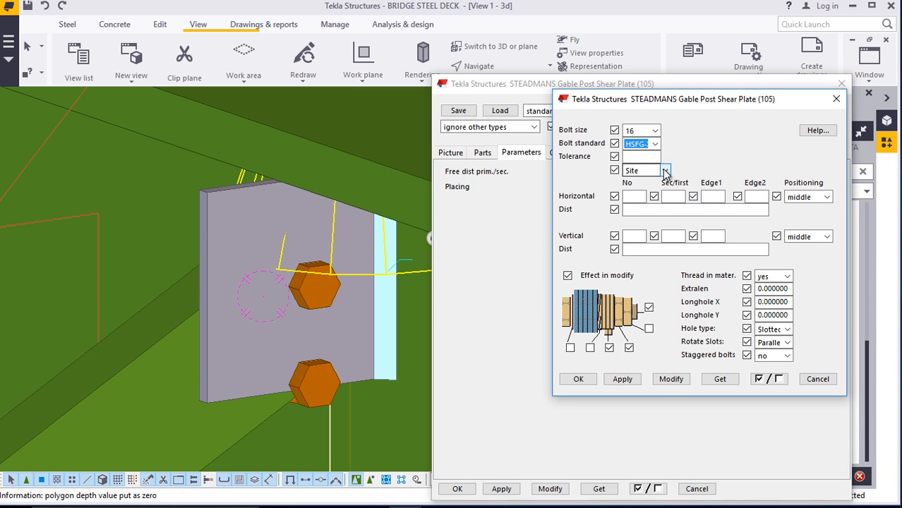
Set 2 horizontal bolts at distance 60 and 1 vertical bolt with distance 75, and modify the connection
left_click(639, 196)
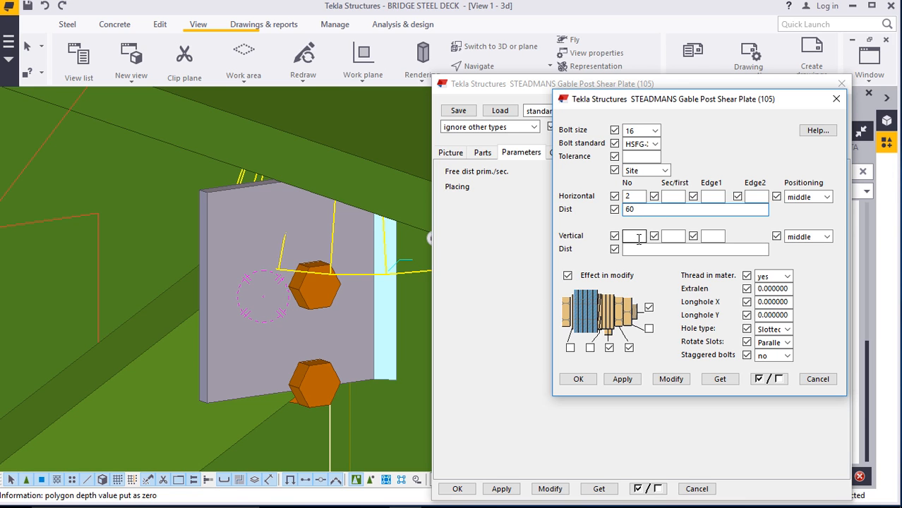
left_click(634, 238)
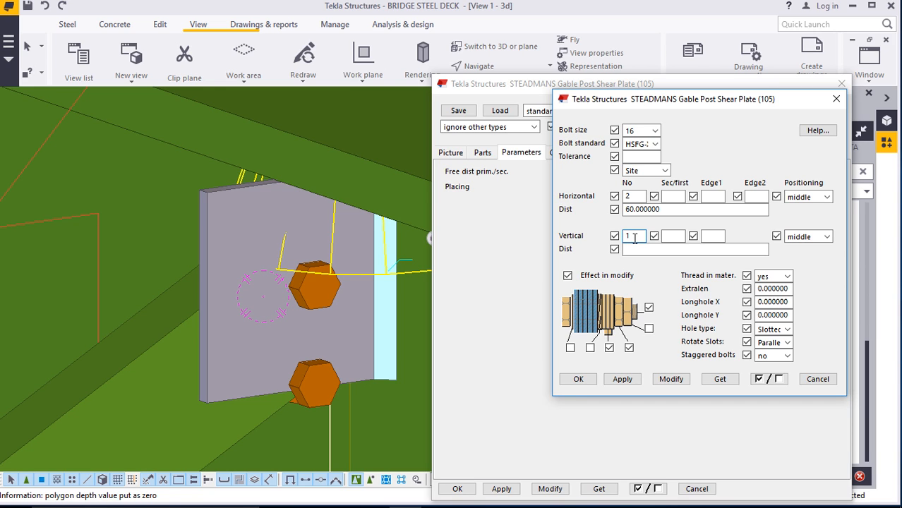
left_click(644, 249)
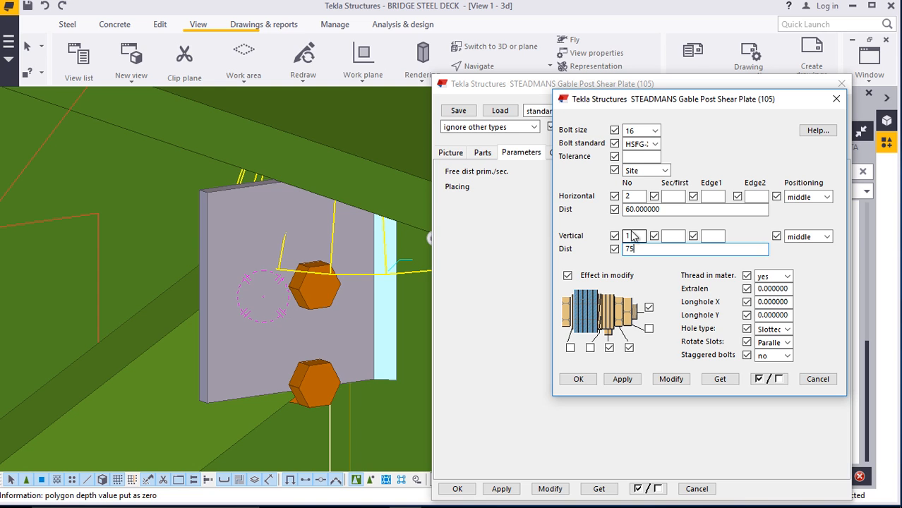
left_click(671, 379)
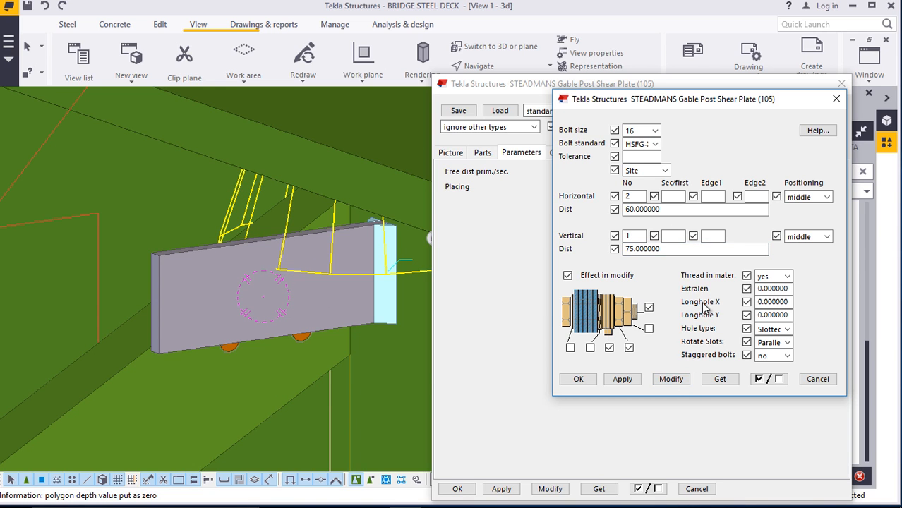
Try to set the vertical bolt Edge1 distance to 75, and close the connection's properties
left_click(681, 248)
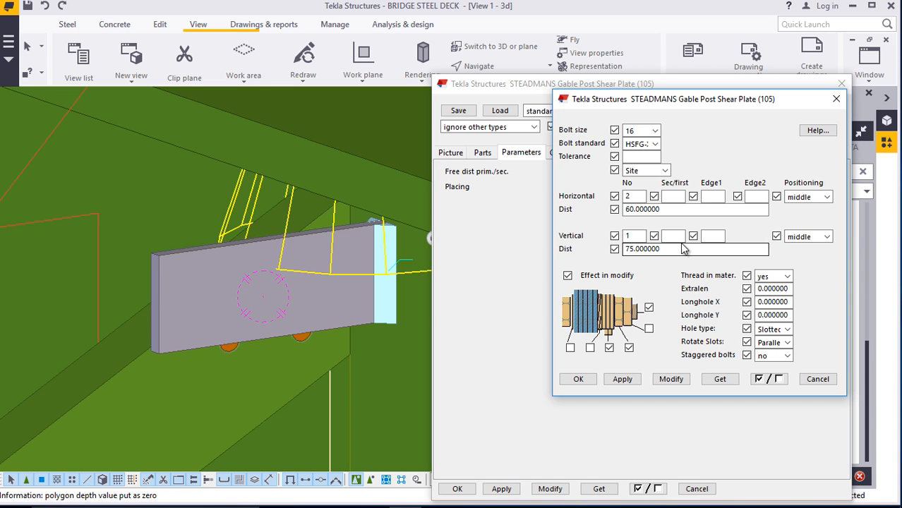
left_click(722, 236)
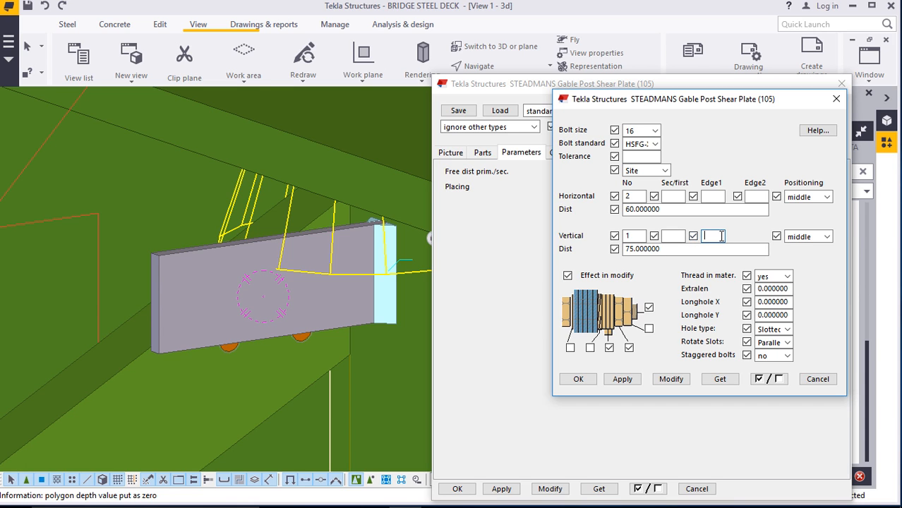
type("75")
left_click(550, 488)
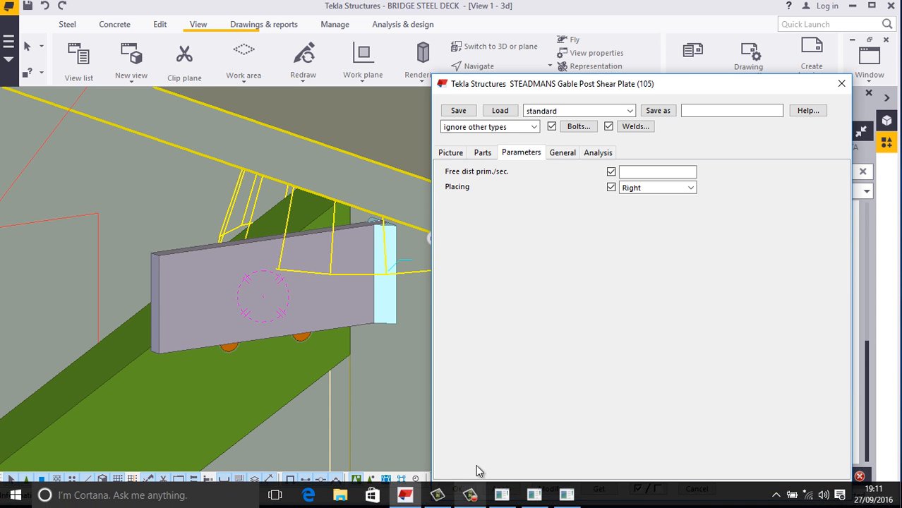
left_click(458, 488)
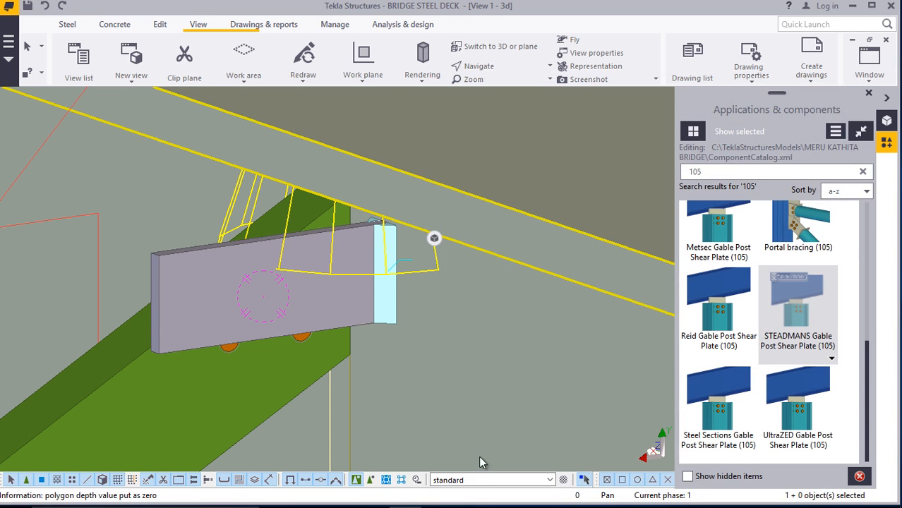
Examine the bolts from the opposite side of the brace and open the shear plate connection's bolt settings
left_click(479, 67)
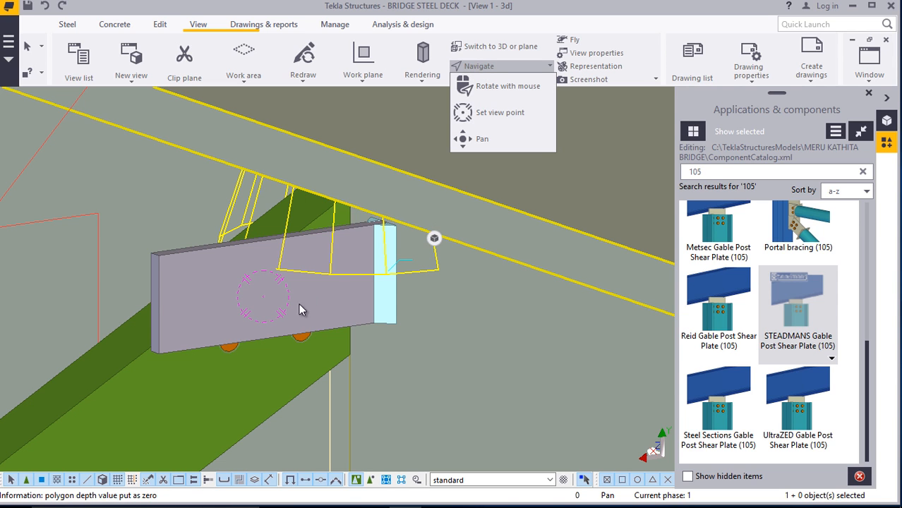
left_click(299, 304)
left_click(502, 69)
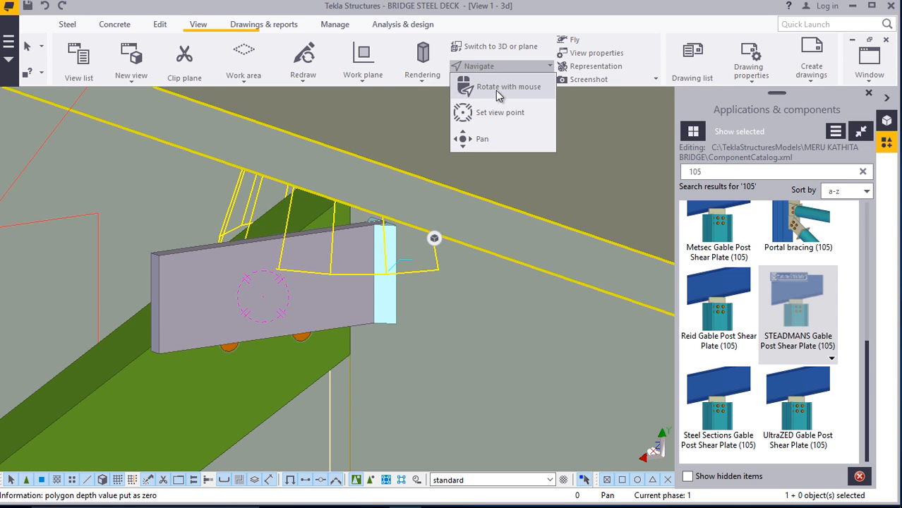
left_click(502, 87)
left_click_drag(283, 318, 386, 272)
right_click(386, 272)
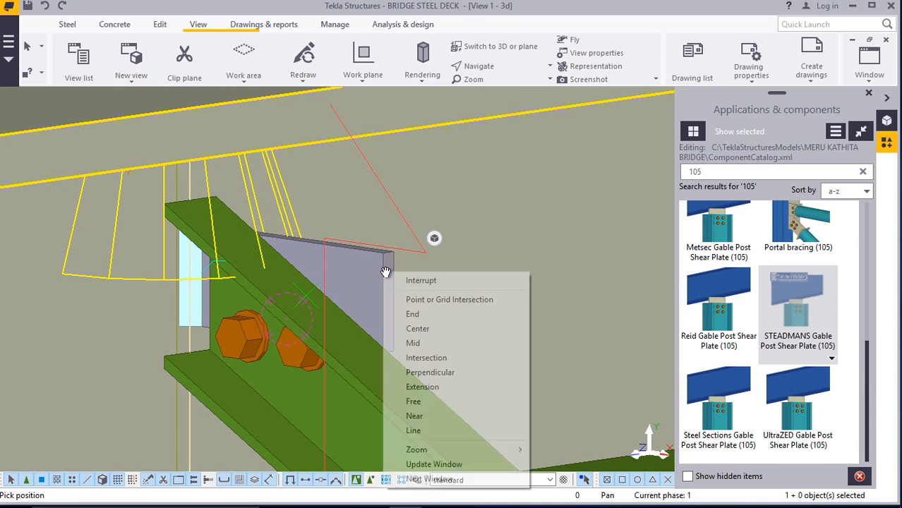
left_click(392, 280)
double_click(412, 311)
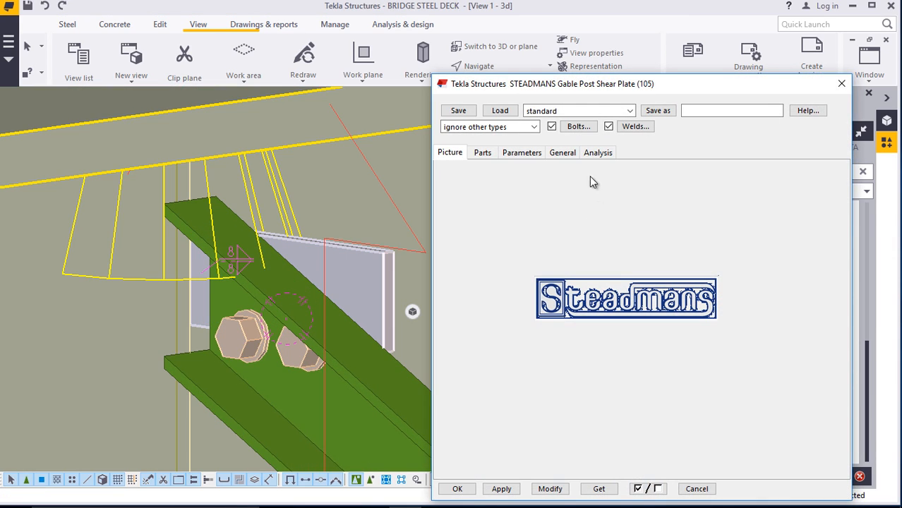
left_click(578, 127)
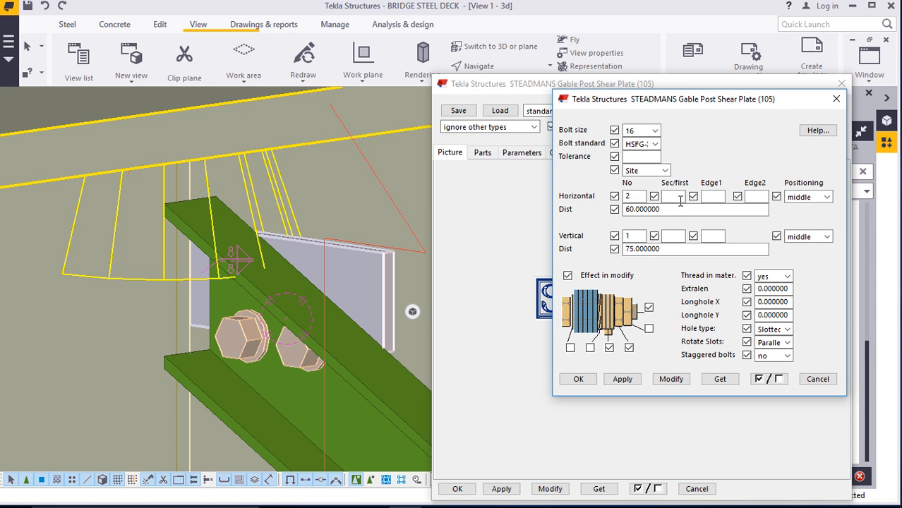
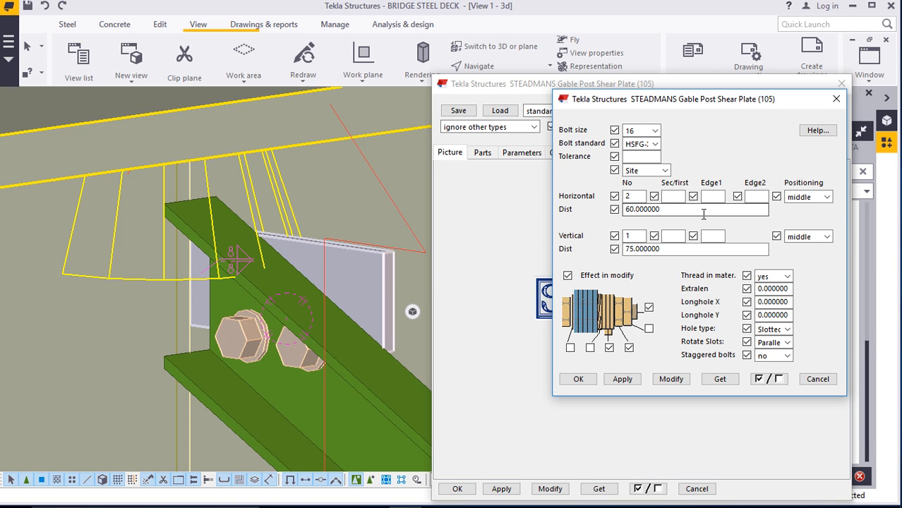
Reapply the shear plate connection's bolt settings, undo the last two modifications, and close the connection's properties
left_click(671, 380)
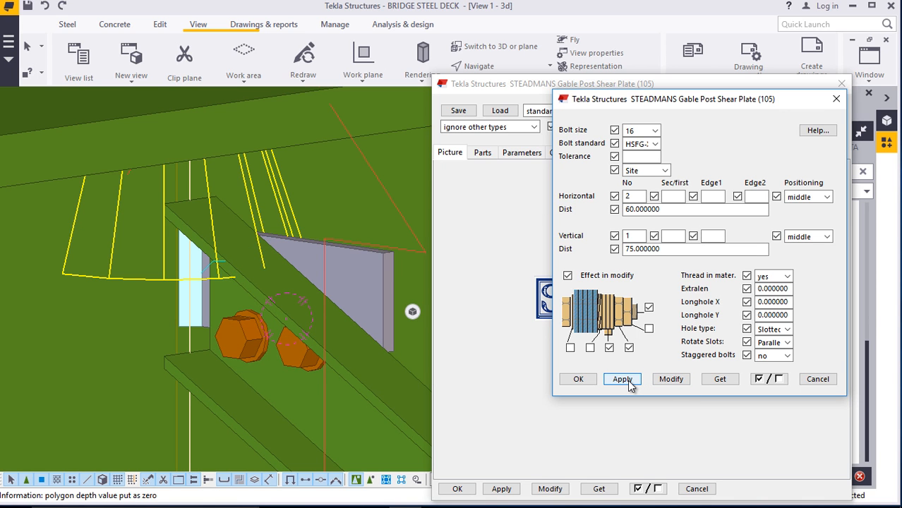
left_click(837, 98)
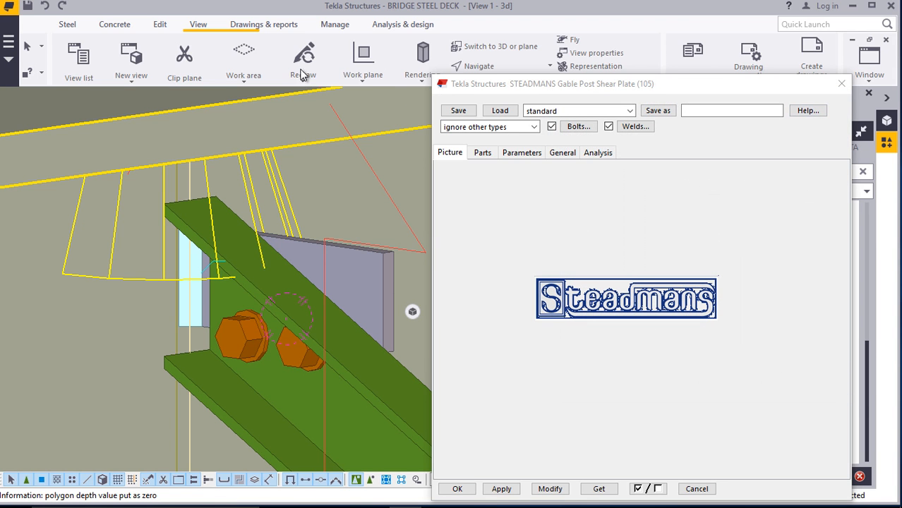
left_click(45, 7)
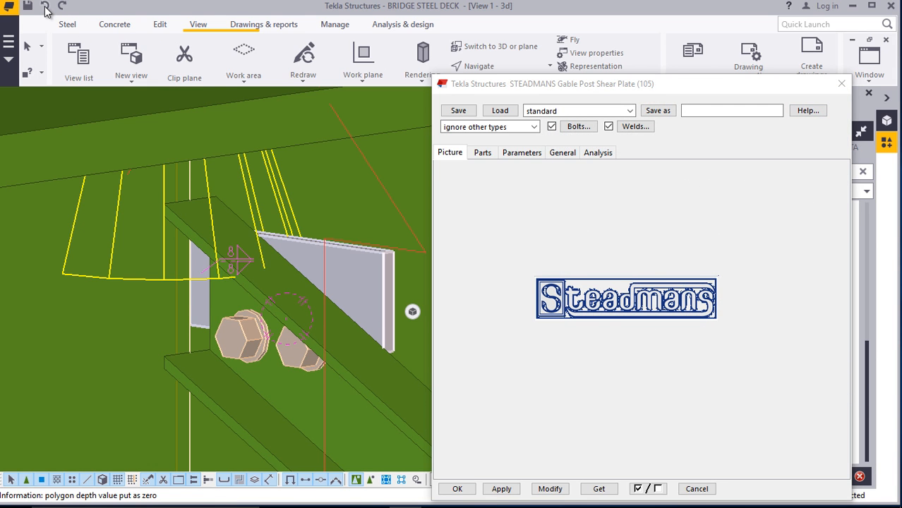
left_click(45, 7)
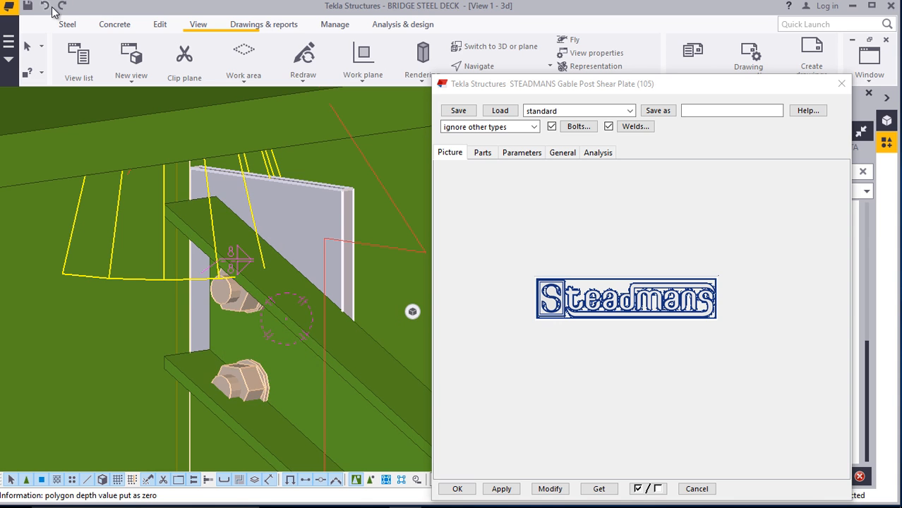
left_click(840, 87)
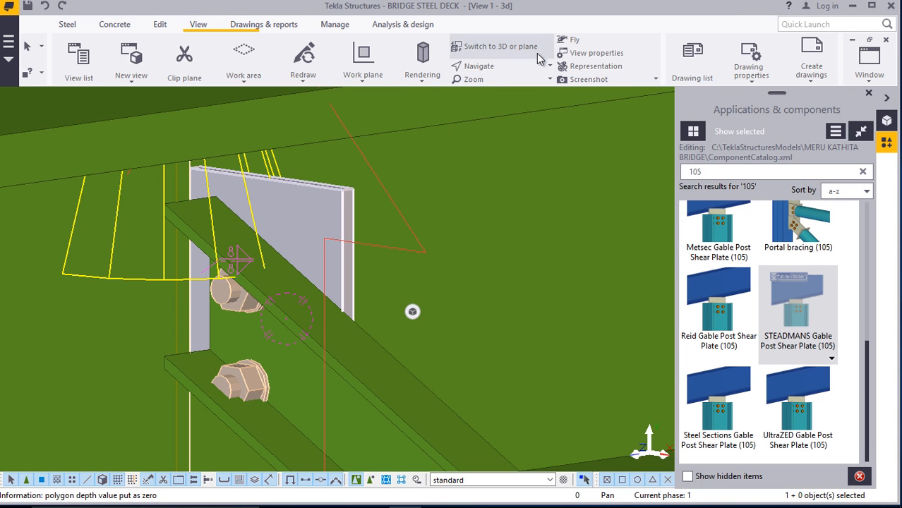
Set the shear plate connection's bolt size to 16, include the washer under the bolt head, and modify the connection
middle_click_drag(296, 227, 187, 253, "ctrl")
right_click(251, 231)
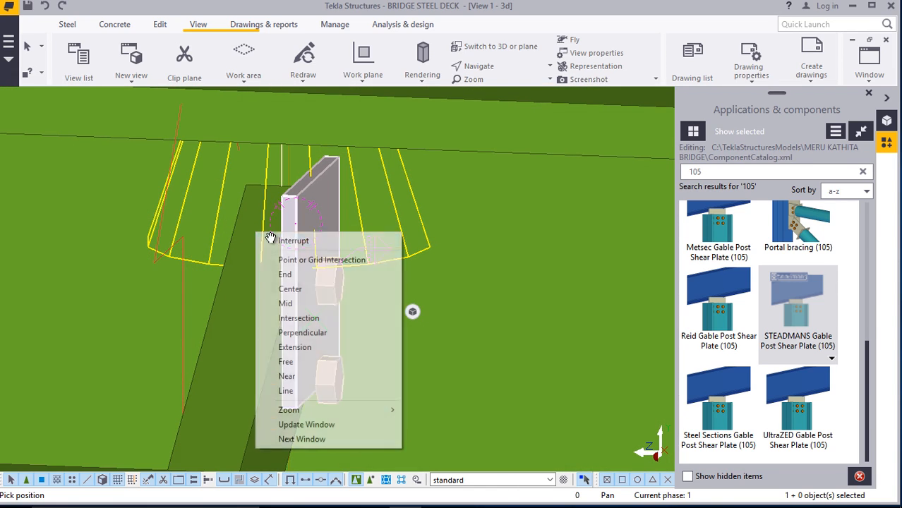
left_click(290, 238)
double_click(330, 275)
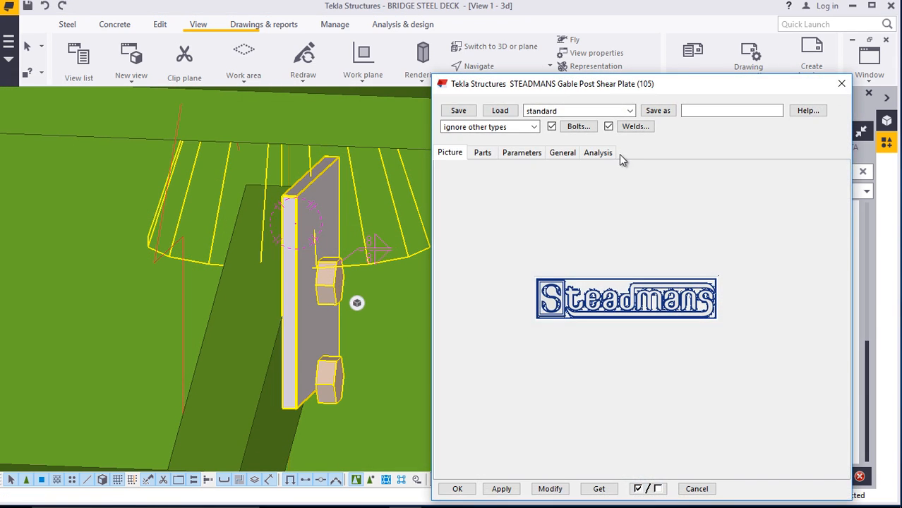
left_click(581, 129)
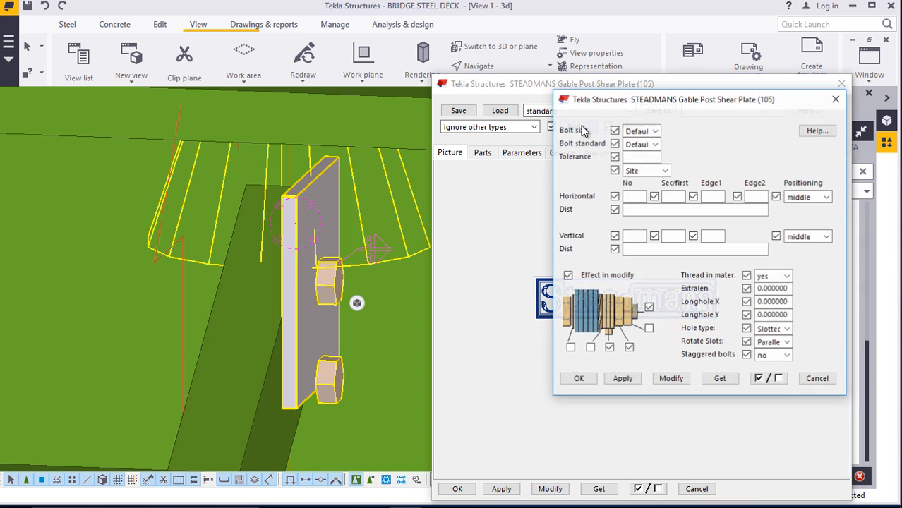
left_click(655, 132)
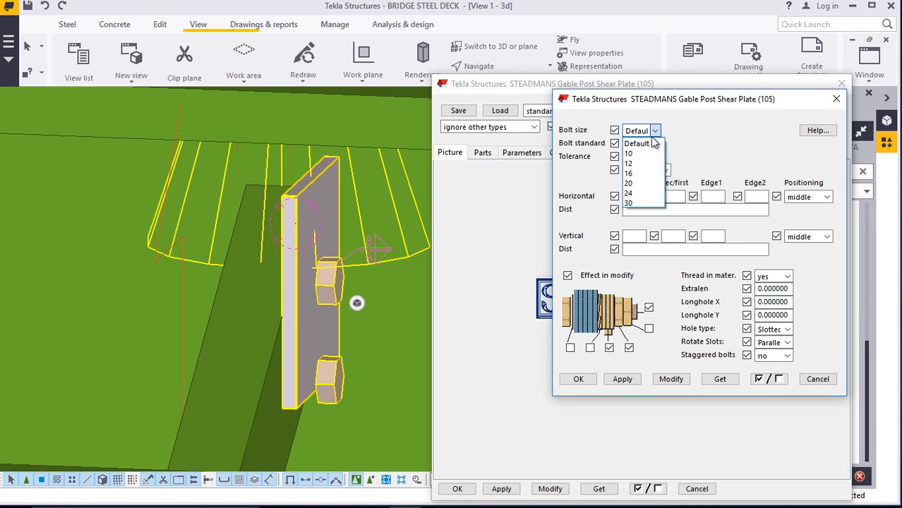
left_click(644, 173)
left_click(670, 380)
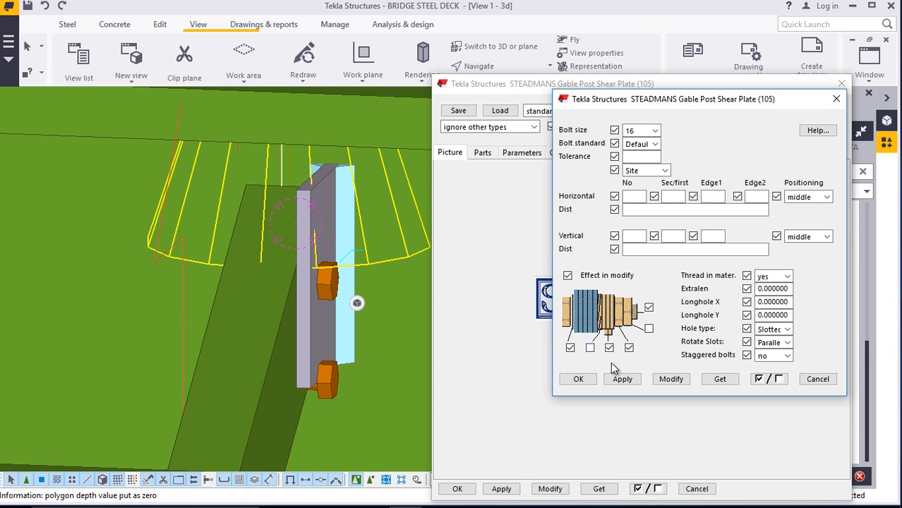
left_click(674, 381)
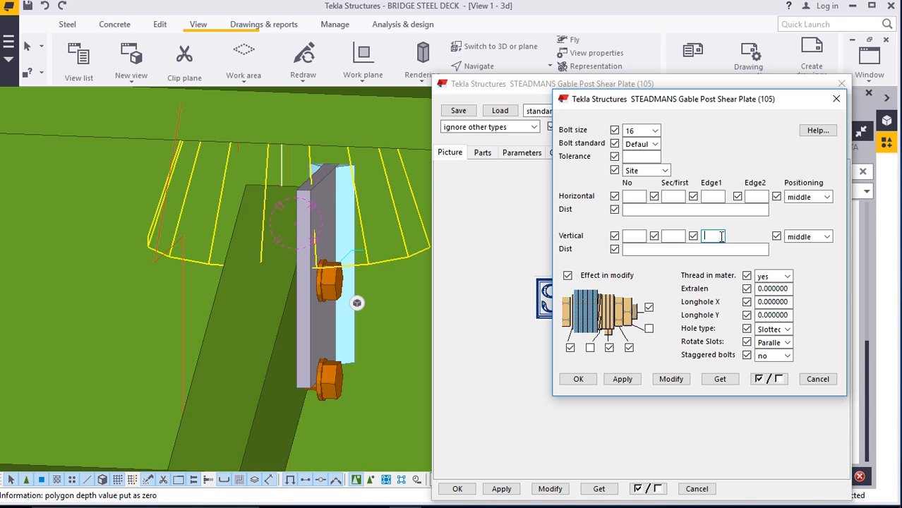
Set the vertical bolt Edge1 distance to 75 with 2 horizontal bolts and 1 vertical bolt, and modify the shear plate connection
left_click(550, 490)
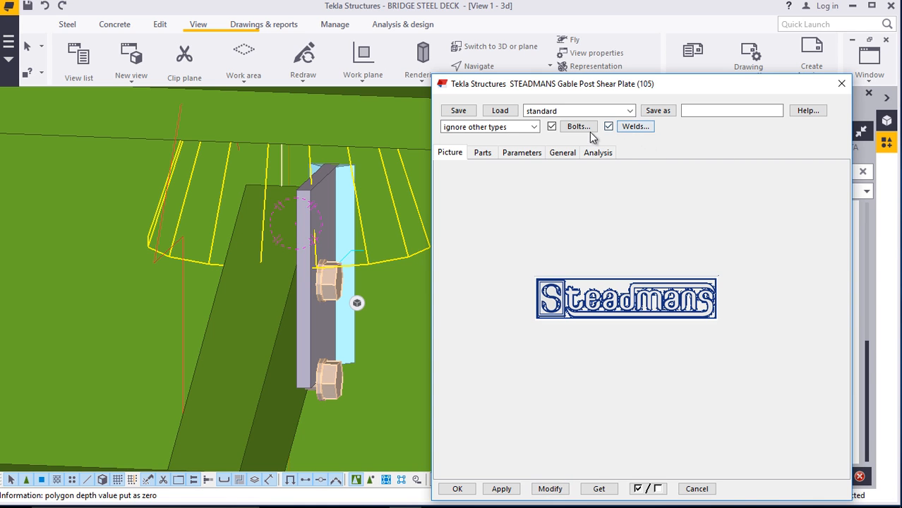
left_click(579, 127)
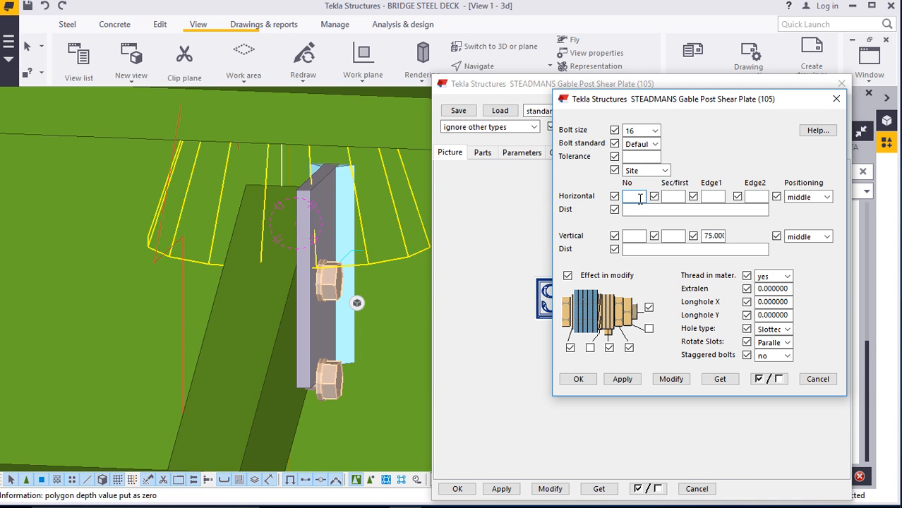
left_click(669, 380)
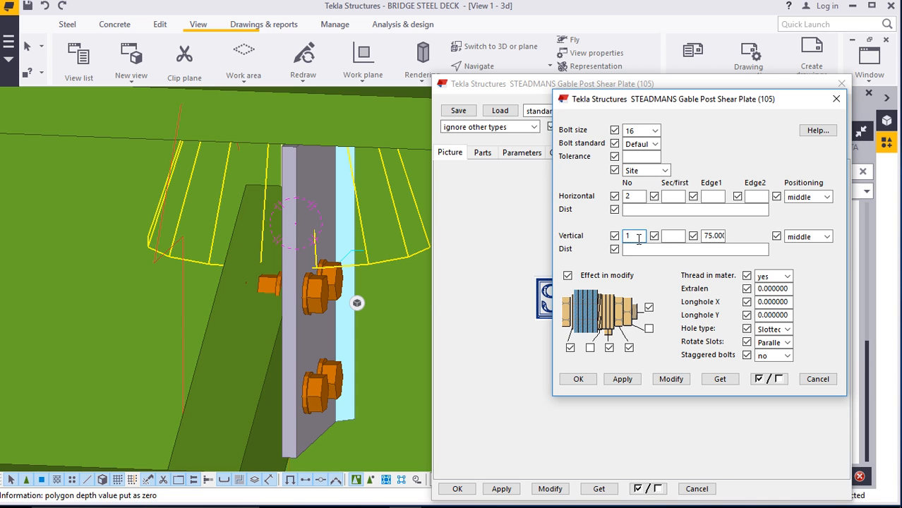
left_click(671, 380)
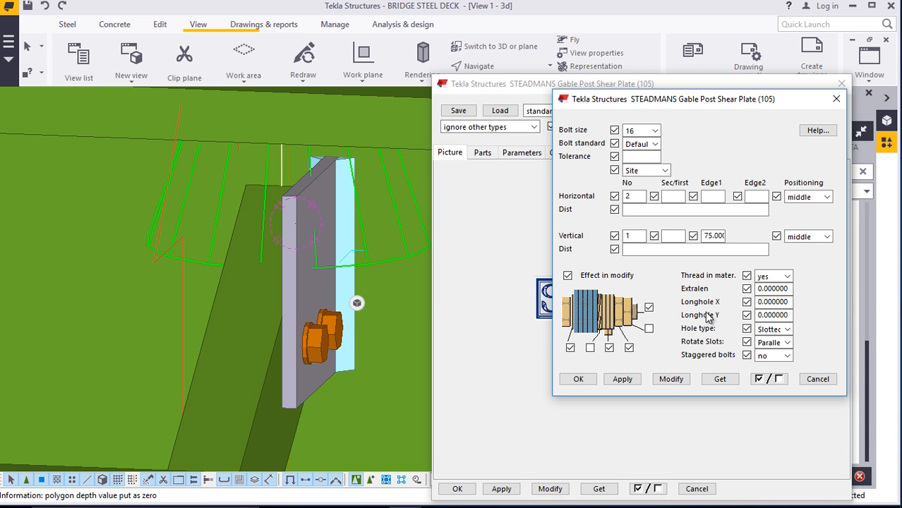
left_click(546, 491)
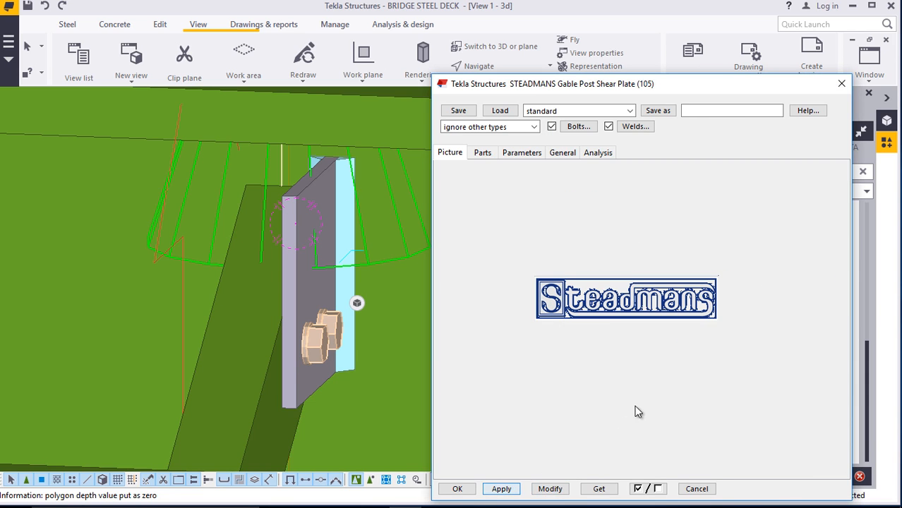
left_click(458, 489)
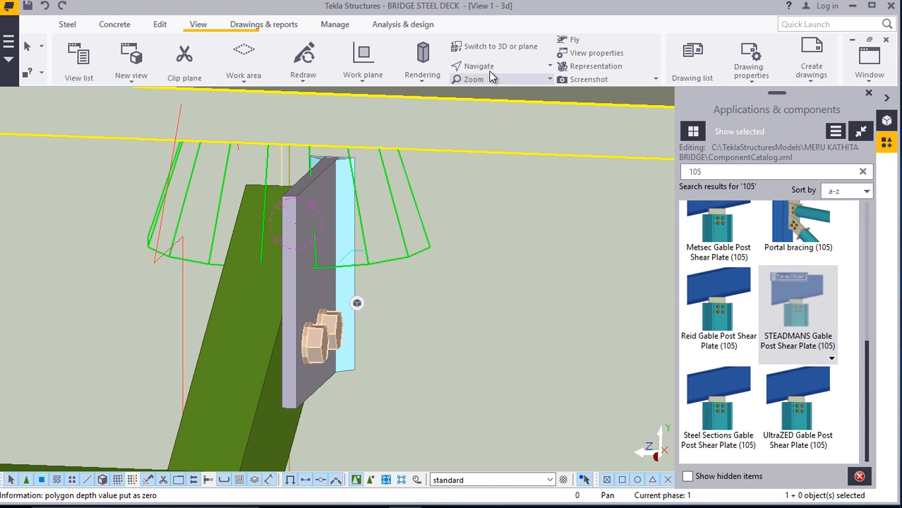
Examine the bolts and shear plate at the upper end of the diagonal brace from the opposite side
left_click(479, 65)
left_click(477, 137)
left_click(329, 322)
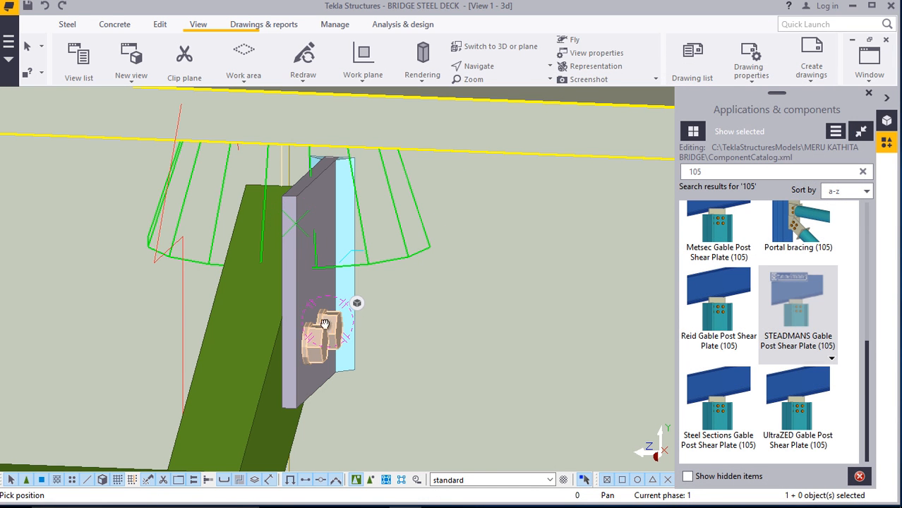
middle_click_drag(329, 322, 359, 306, "ctrl")
right_click(358, 314)
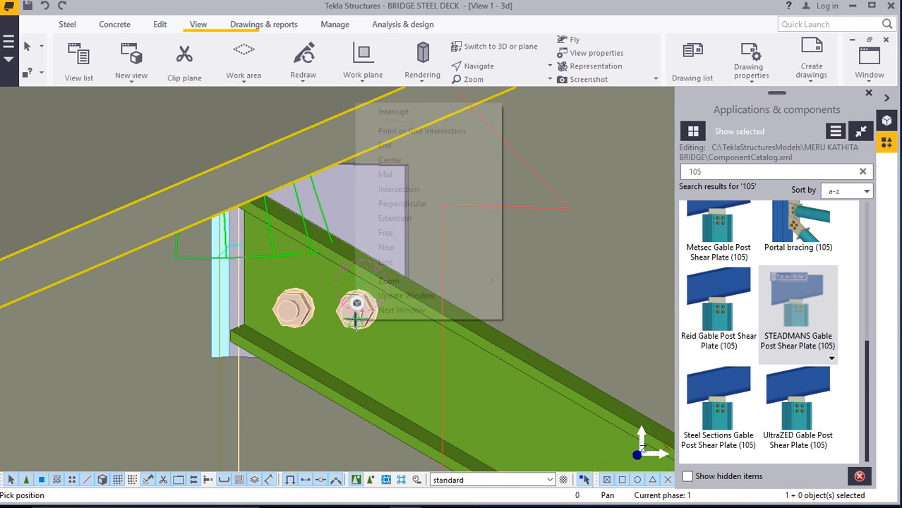
left_click(387, 111)
left_click(477, 66)
left_click(481, 87)
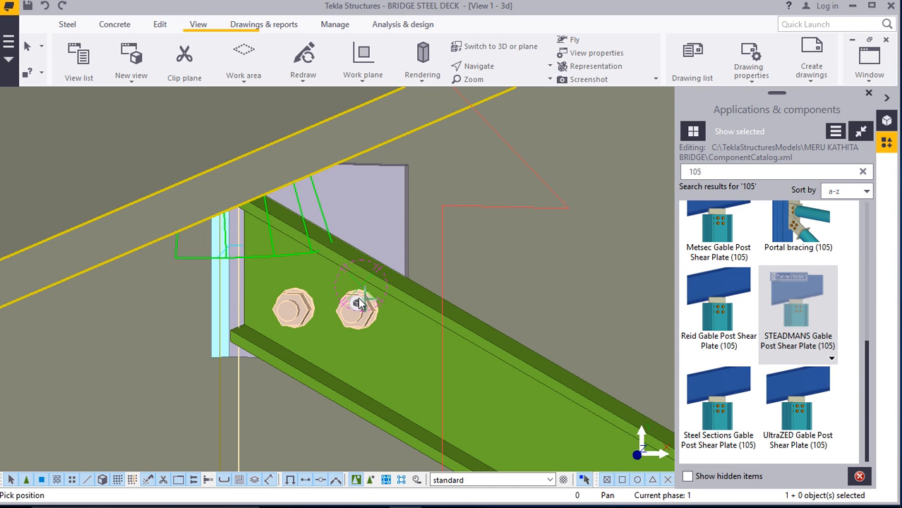
left_click(479, 71)
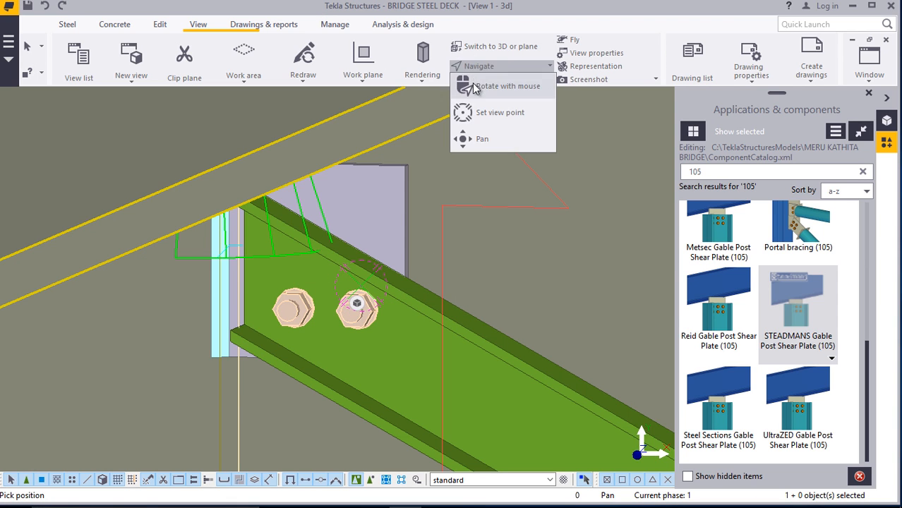
left_click(481, 88)
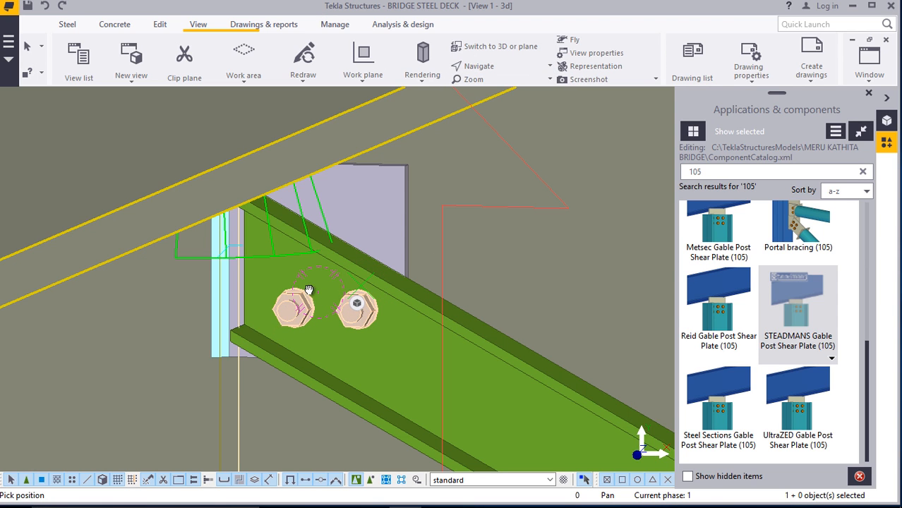
left_click_drag(309, 290, 279, 331)
right_click(291, 330)
left_click(325, 119)
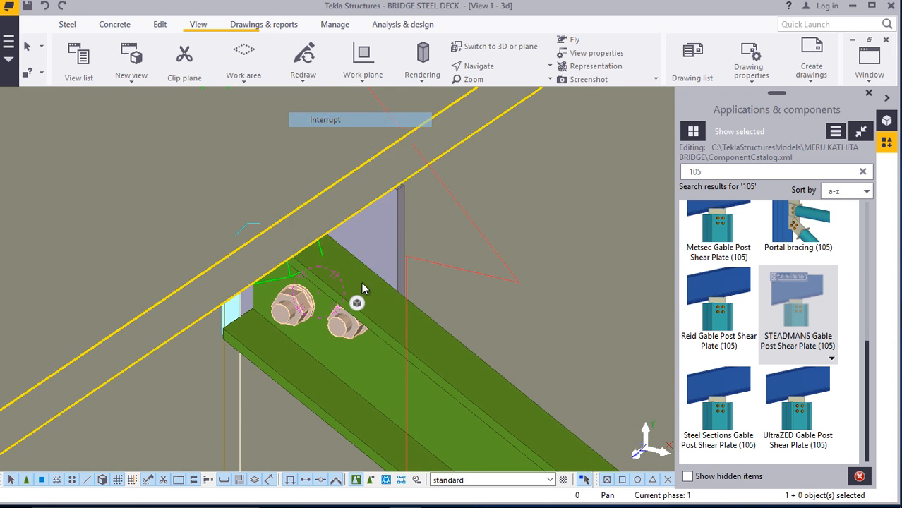
scroll(412, 380, "down", 8)
left_click(187, 139)
scroll(382, 395, "up", 5)
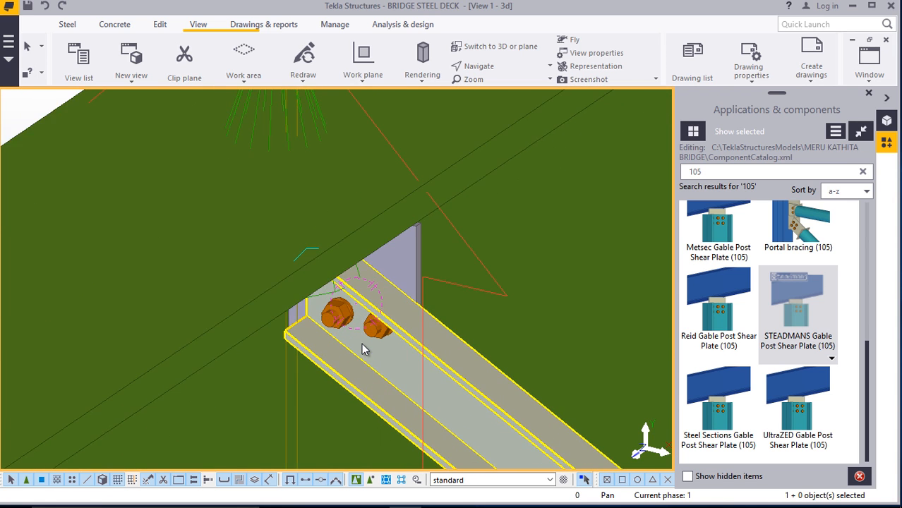
scroll(362, 343, "up", 2)
Connect the upper end of the opposite diagonal brace to its girder with STEADMANS Gable Post Shear Plate (105)
left_click(474, 66)
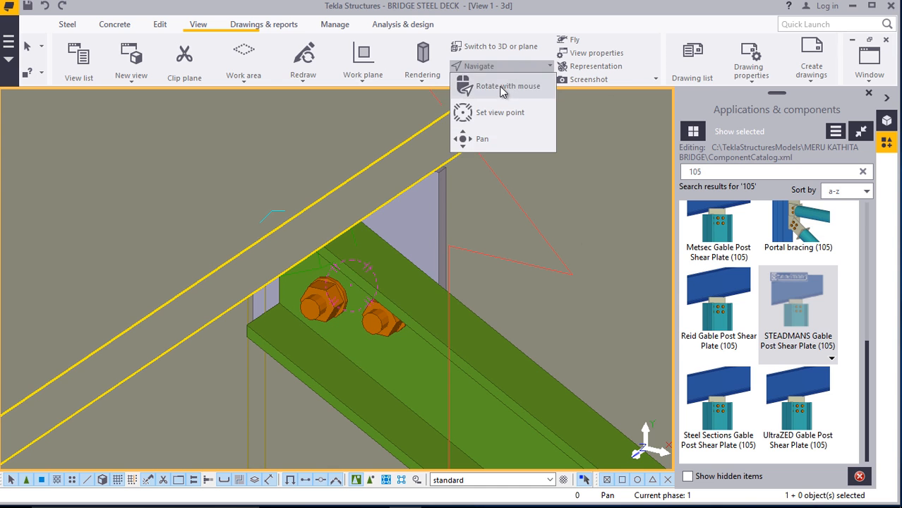
left_click(503, 88)
left_click_drag(348, 361, 445, 284)
scroll(445, 284, "down", 10)
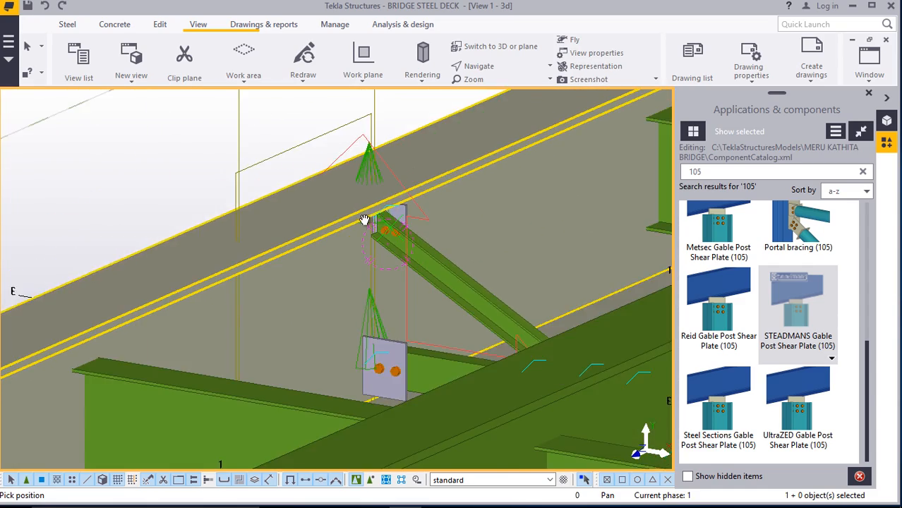
left_click_drag(406, 238, 326, 269)
middle_click_drag(326, 270, 566, 169, "ctrl")
middle_click_drag(525, 232, 533, 185, "ctrl")
right_click(563, 162)
left_click(602, 176)
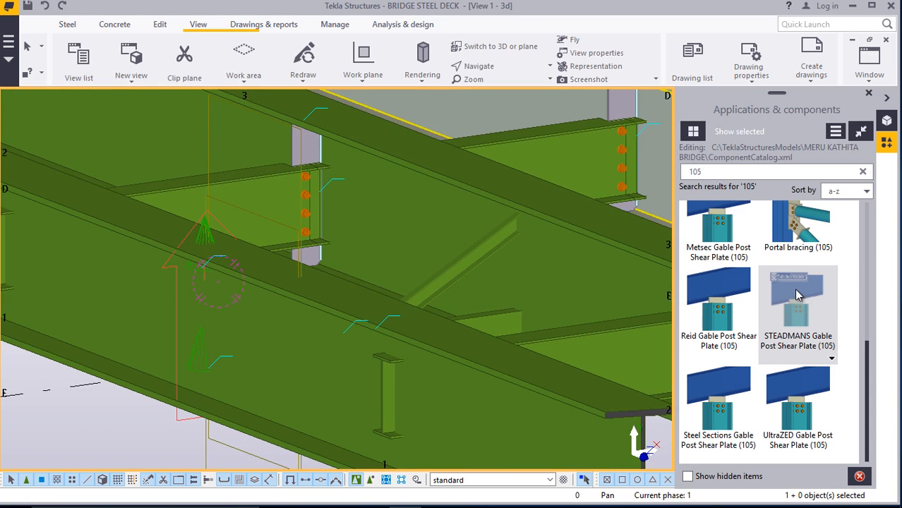
left_click(791, 290)
scroll(561, 228, "up", 5)
left_click(504, 252)
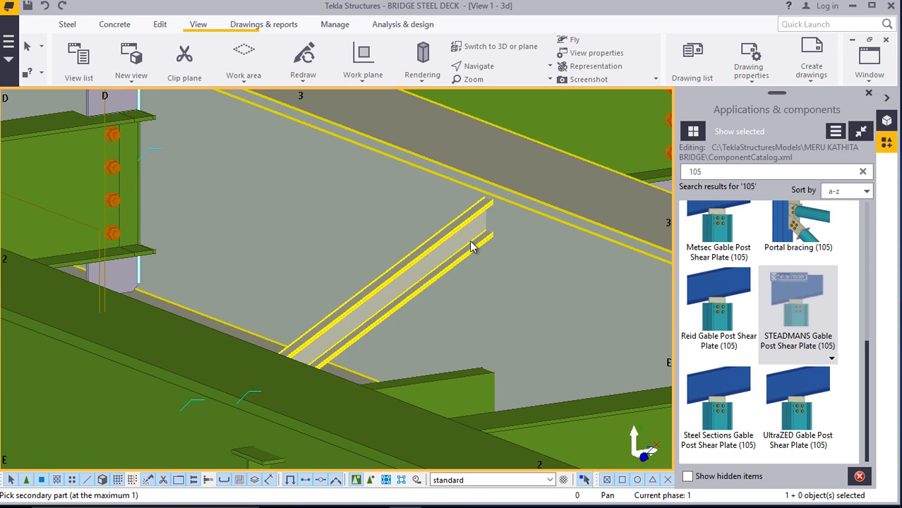
left_click(471, 243)
scroll(471, 227, "up", 3)
right_click(470, 226)
left_click(494, 228)
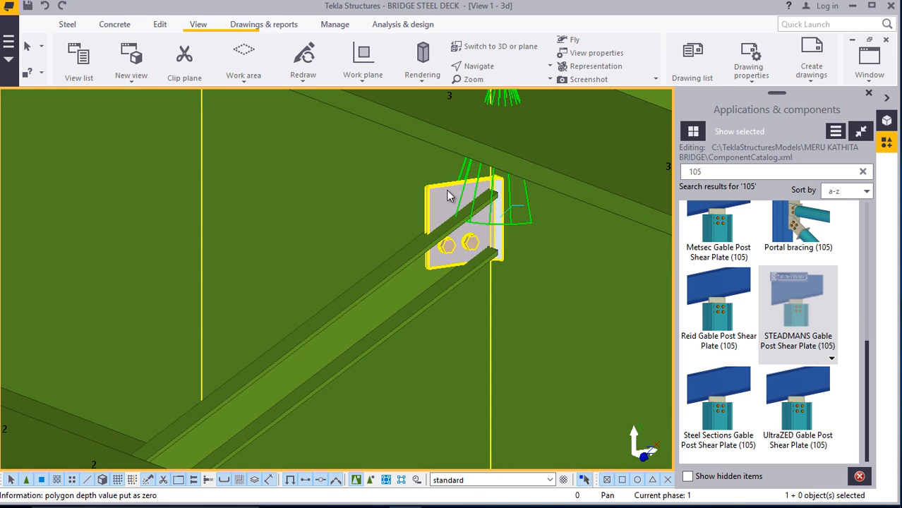
Set the new shear plate connection's placing to Left and modify the connection
double_click(459, 194)
scroll(155, 278, "down", 2)
scroll(272, 244, "up", 4)
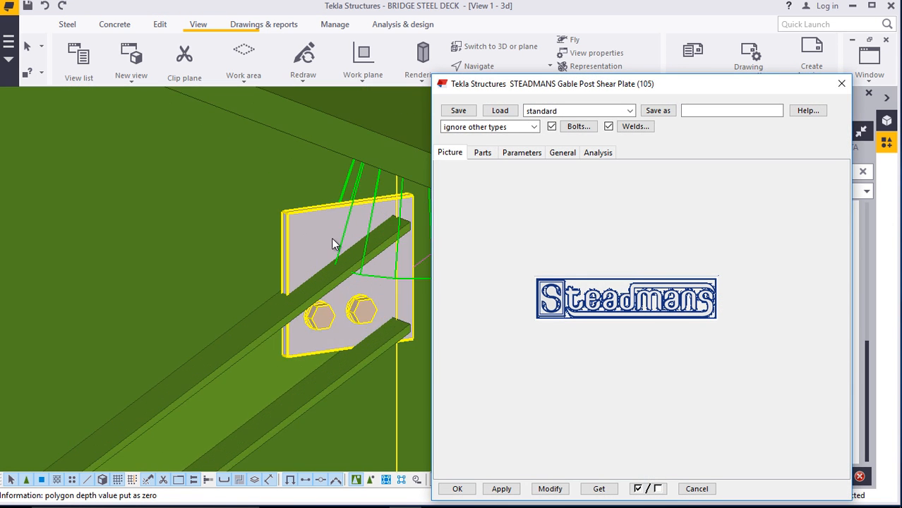
left_click(483, 153)
left_click(529, 155)
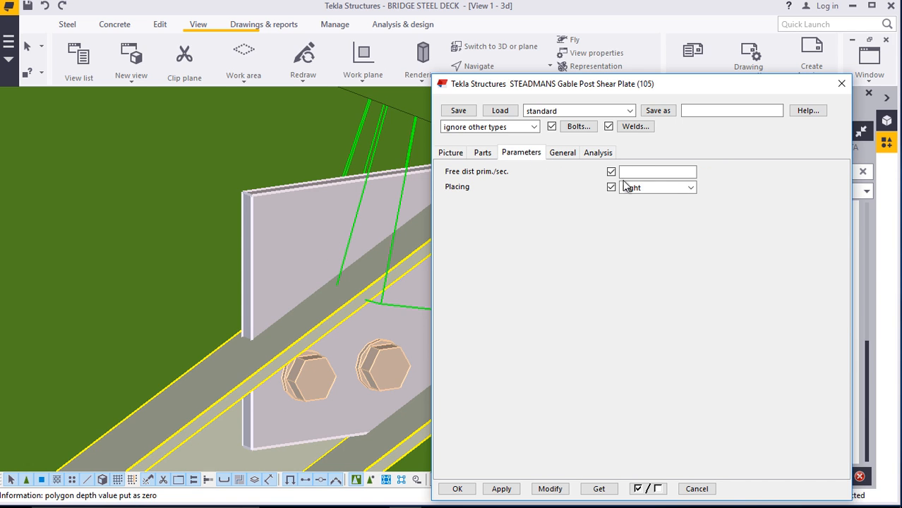
left_click(683, 191)
left_click(643, 201)
left_click(544, 489)
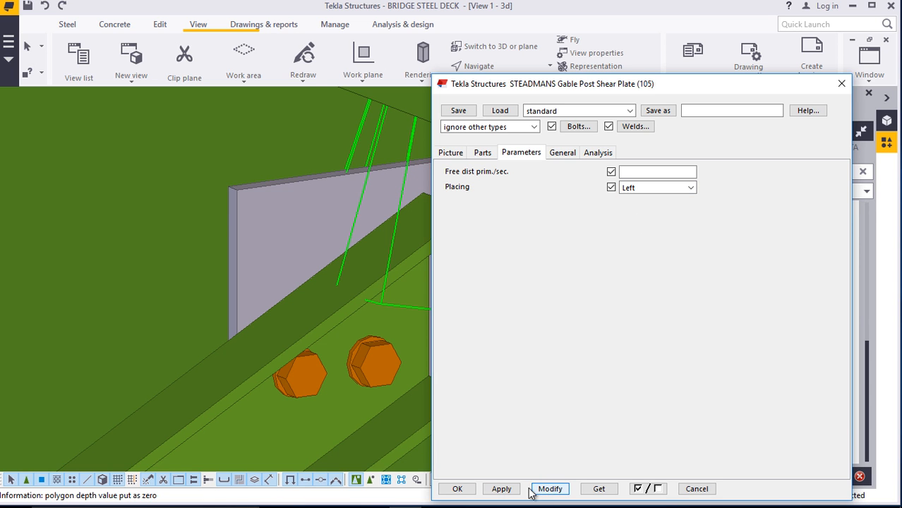
left_click(505, 494)
left_click(459, 489)
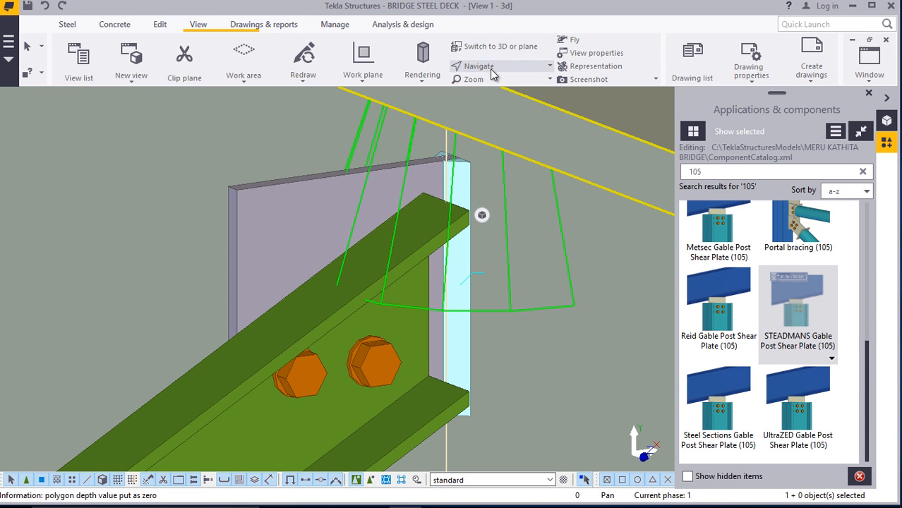
Examine the upper brace connection, followed by the existing shear plate at the opposite end of the horizontal bracing member
left_click(487, 66)
left_click(480, 137)
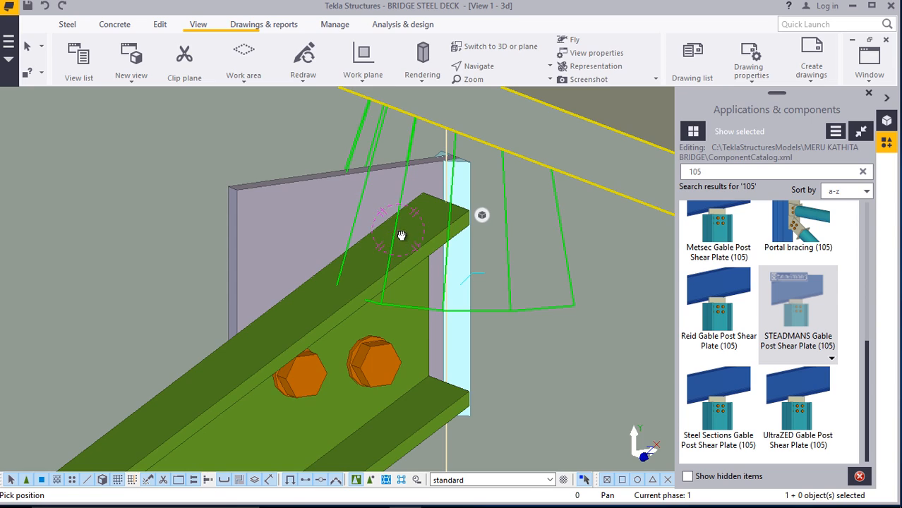
middle_click_drag(401, 235, 603, 243, "ctrl")
scroll(353, 230, "down", 2)
middle_click_drag(359, 206, 479, 215, "ctrl")
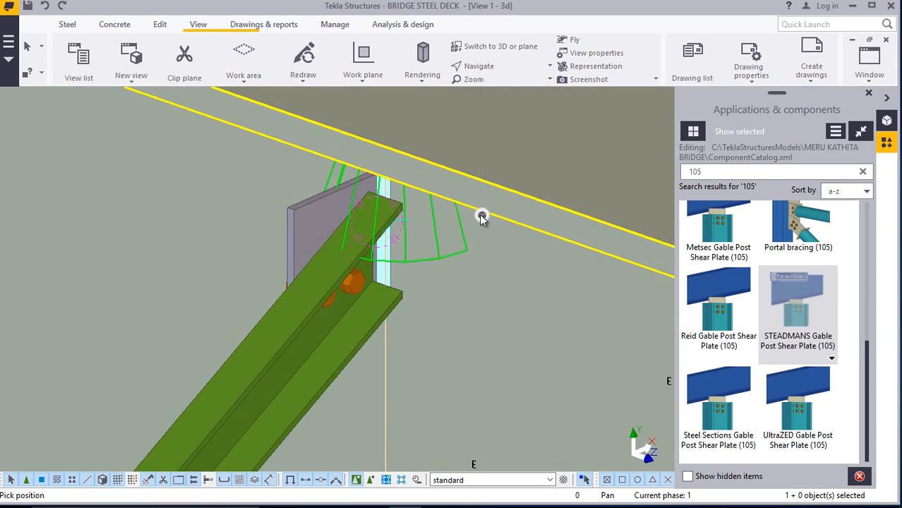
scroll(479, 215, "down", 3)
left_click(485, 68)
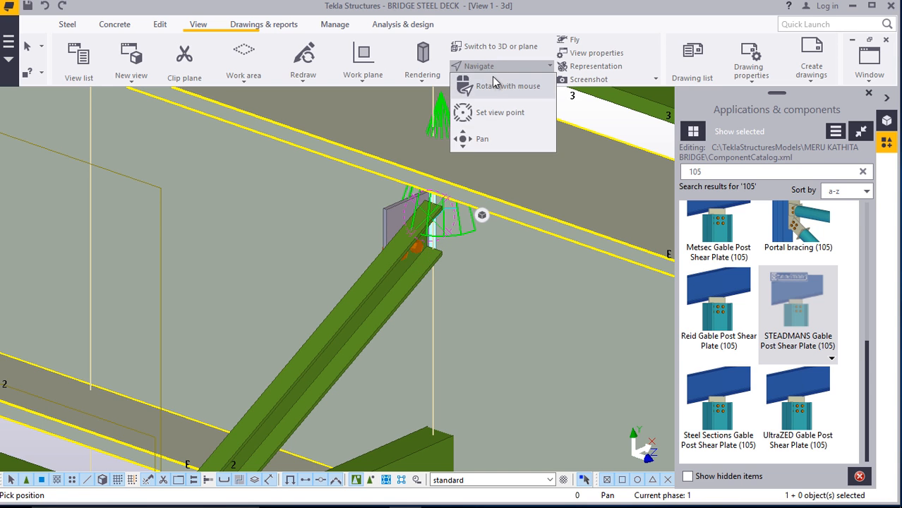
left_click(496, 85)
left_click_drag(440, 242, 150, 308)
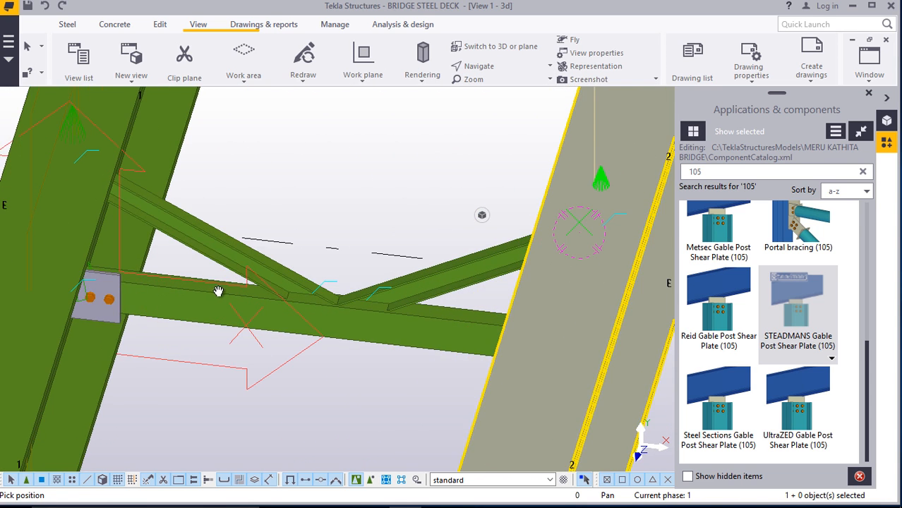
left_click_drag(219, 292, 171, 275)
right_click(385, 149)
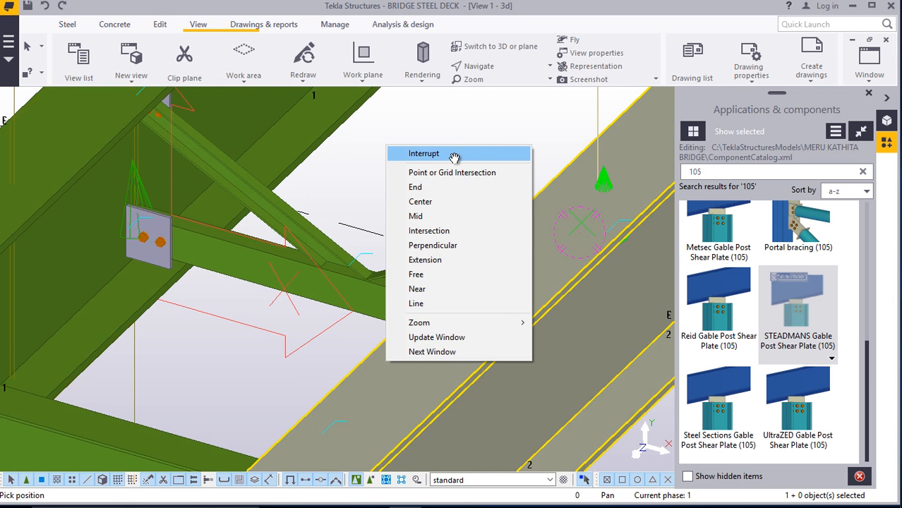
left_click(454, 154)
Apply the settings of the horizontal bracing member's existing Shear plate (34) connection for reuse
double_click(164, 240)
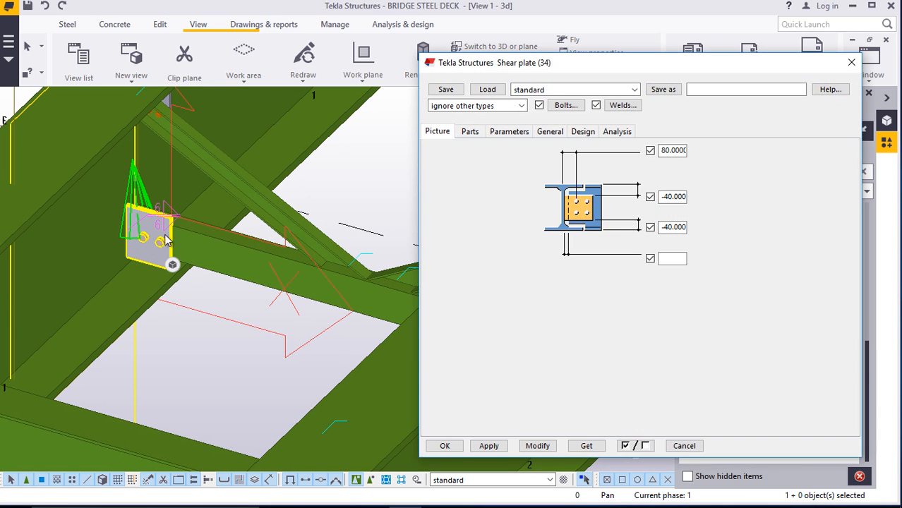
left_click(538, 448)
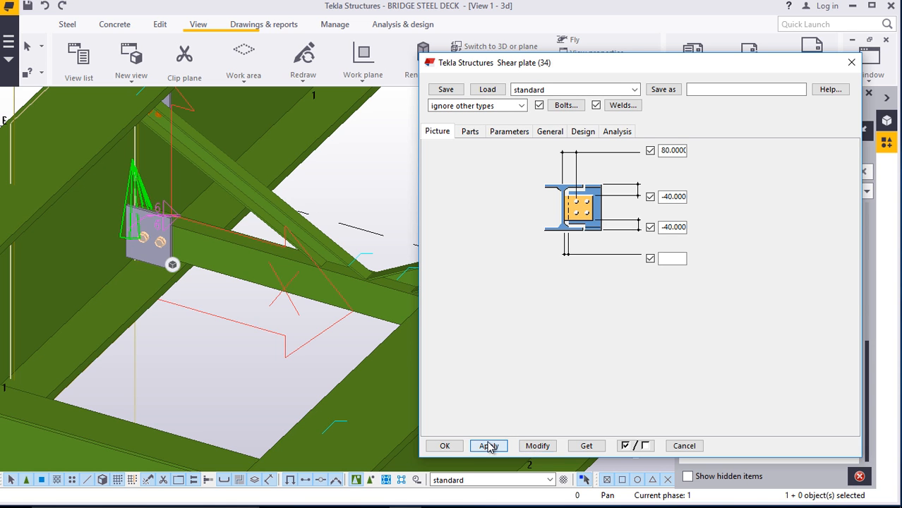
left_click(445, 446)
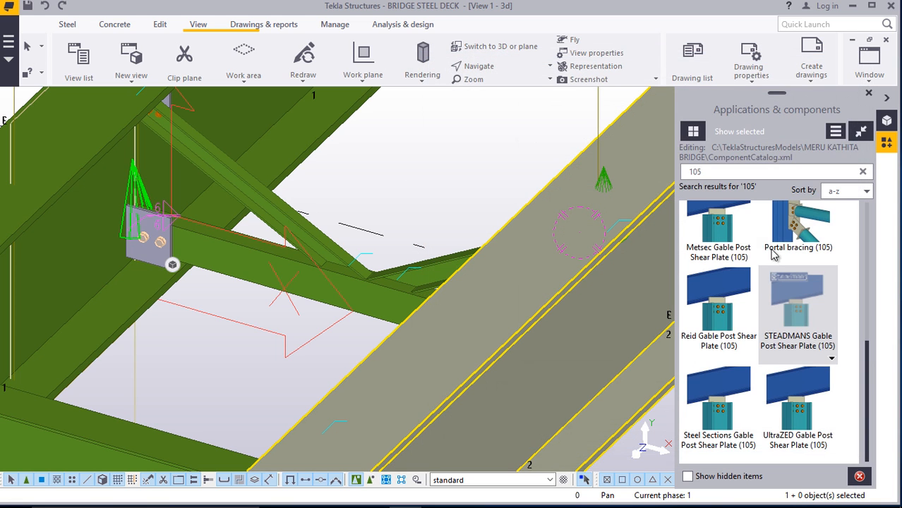
Search the component catalog for 34 and choose Shear plate (34)
key("BackSpace")
key("BackSpace")
key("BackSpace")
left_click(712, 178)
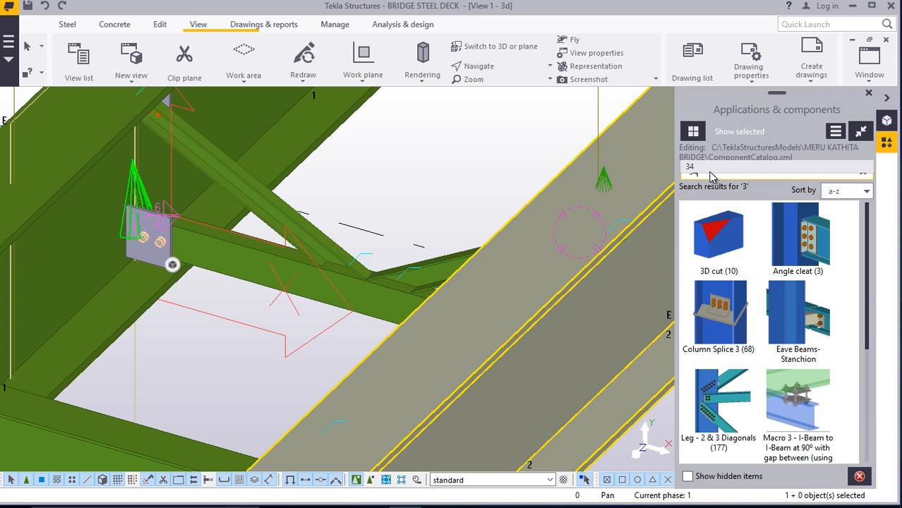
left_click(809, 363)
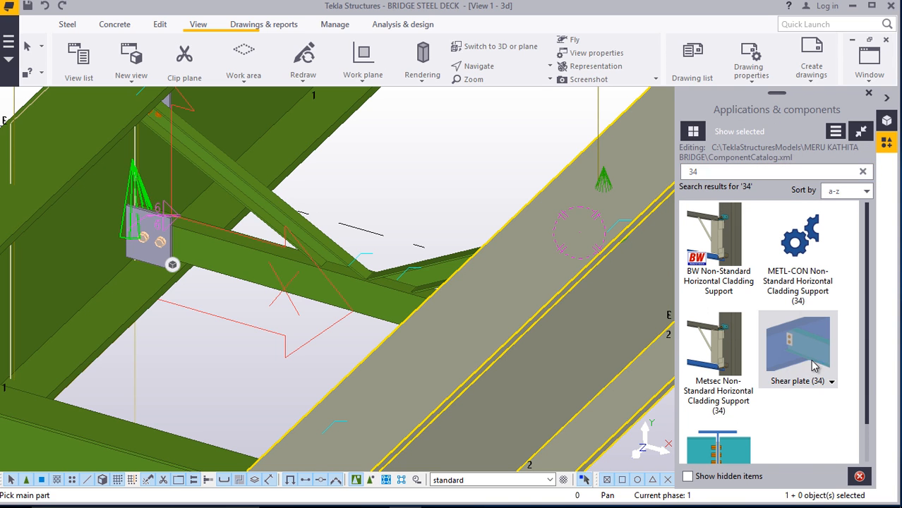
Connect the unconnected end of the horizontal bracing member to its girder with Shear plate (34), picking the girder as main part
left_click(535, 72)
left_click(494, 113)
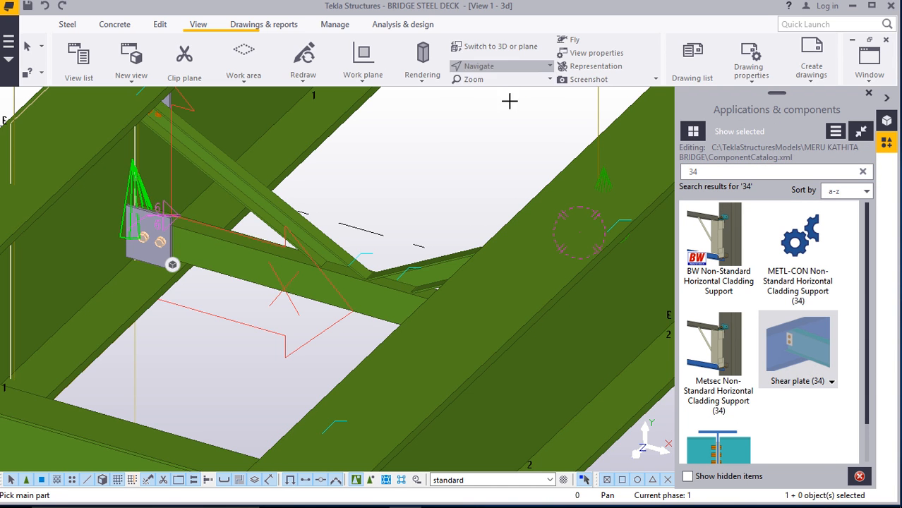
middle_click_drag(404, 280, 556, 222, "ctrl")
right_click(569, 224)
left_click(573, 224)
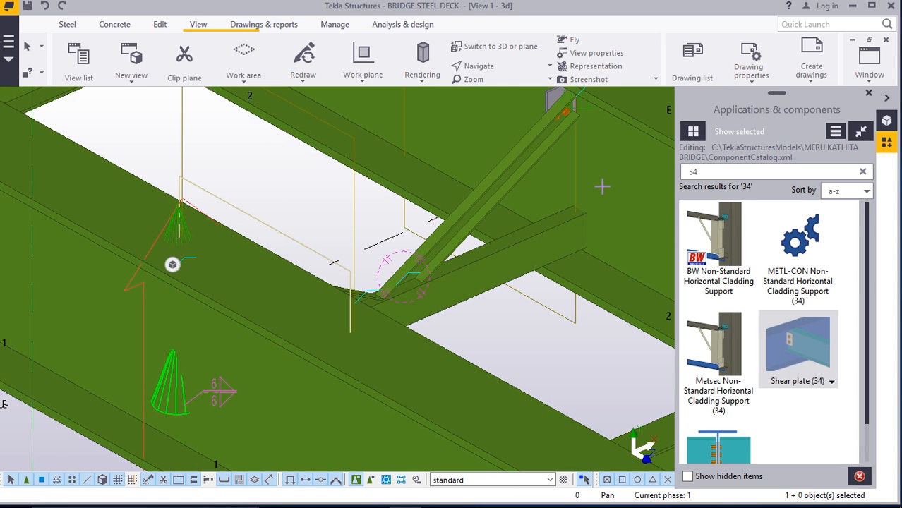
right_click(569, 167)
left_click(586, 176)
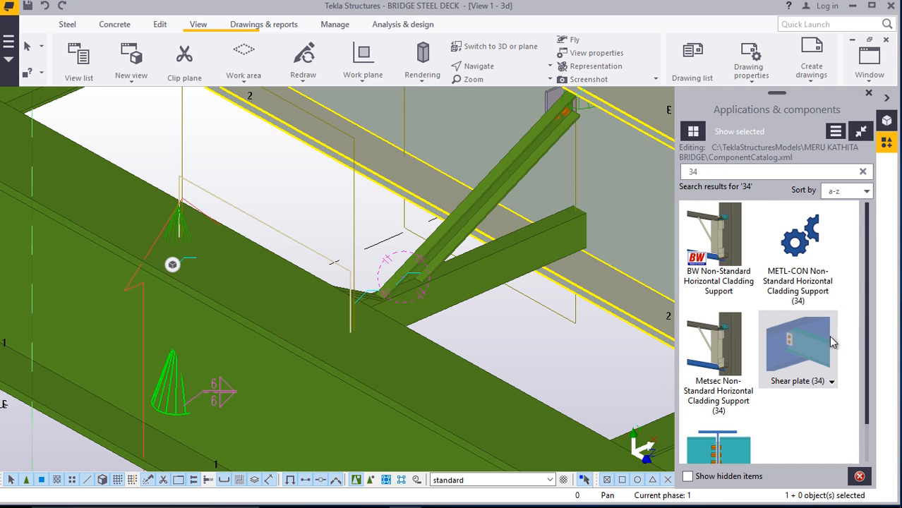
left_click(619, 174)
scroll(586, 223, "up", 2)
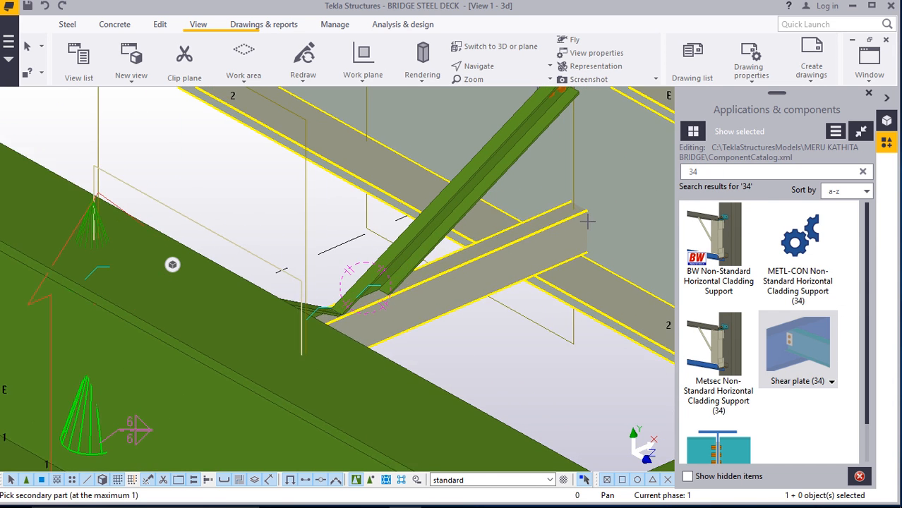
left_click(562, 221)
scroll(567, 235, "up", 2)
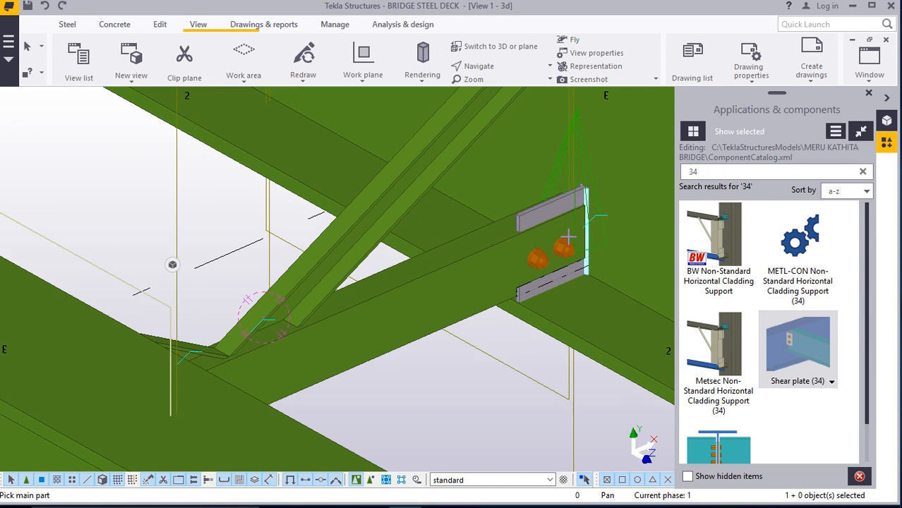
Set the new Shear plate (34) connection's placing to Right and modify the connection
right_click(562, 197)
left_click(573, 206)
double_click(568, 179)
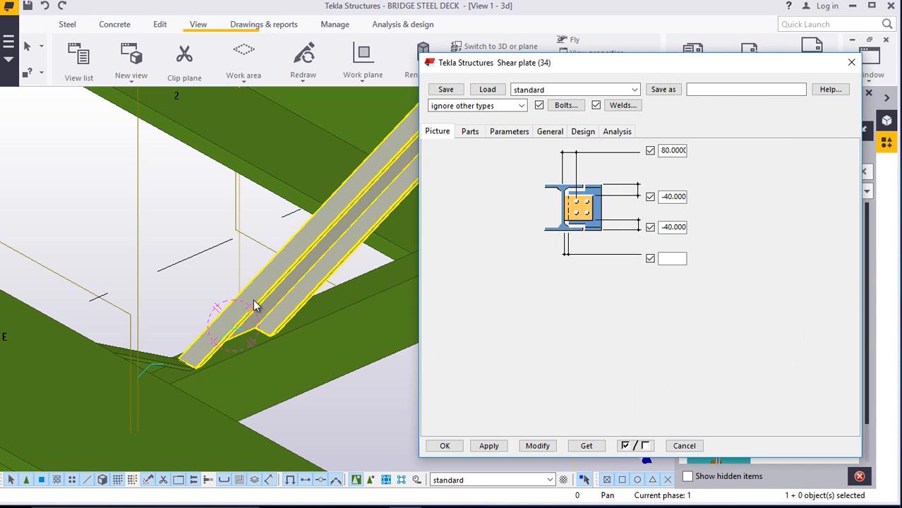
scroll(284, 303, "down", 3)
scroll(285, 303, "up", 3)
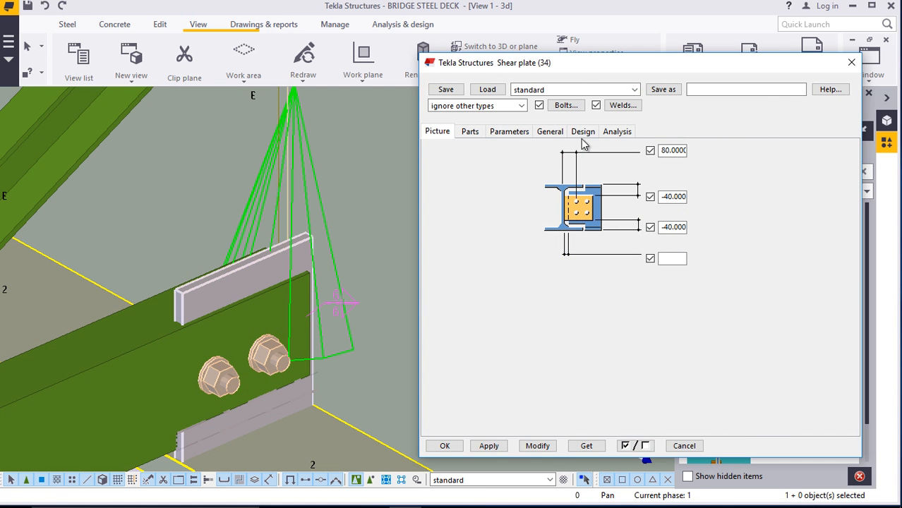
left_click(509, 132)
left_click(659, 152)
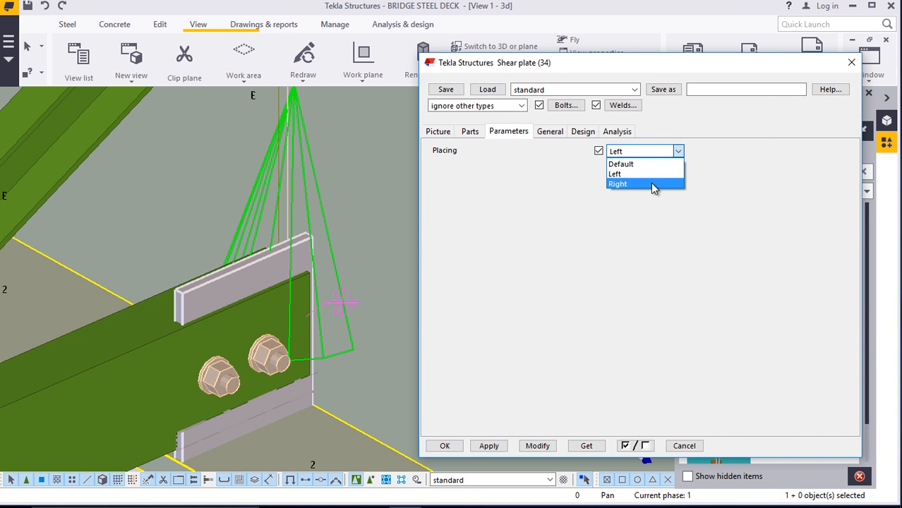
left_click(651, 183)
left_click(547, 447)
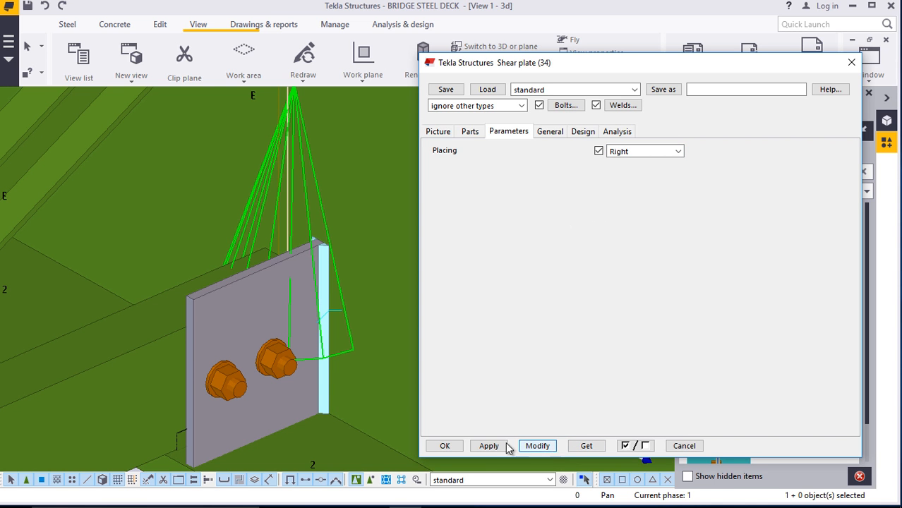
left_click(445, 446)
Examine the notch cut in the horizontal member beside the new shear plate from both sides
scroll(425, 253, "down", 5)
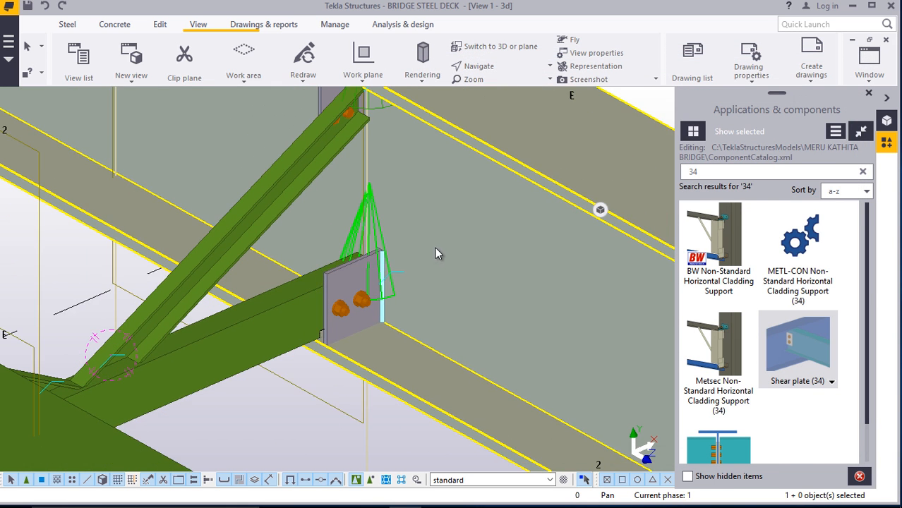
scroll(329, 332, "up", 6)
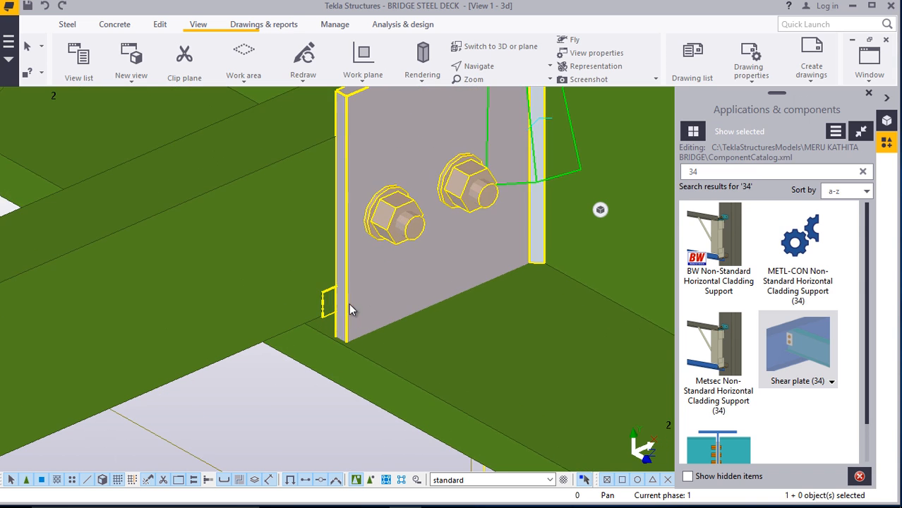
left_click(307, 302)
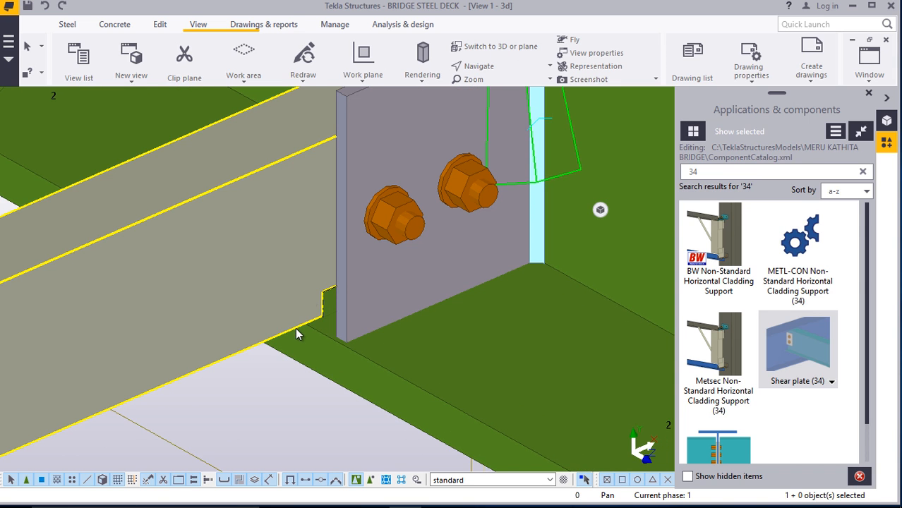
middle_click_drag(305, 301, 387, 297)
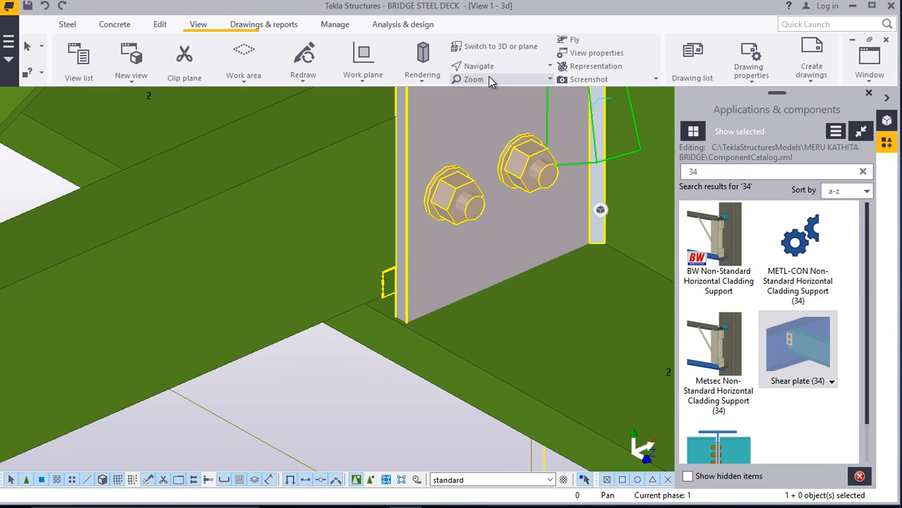
left_click(489, 69)
left_click(481, 108)
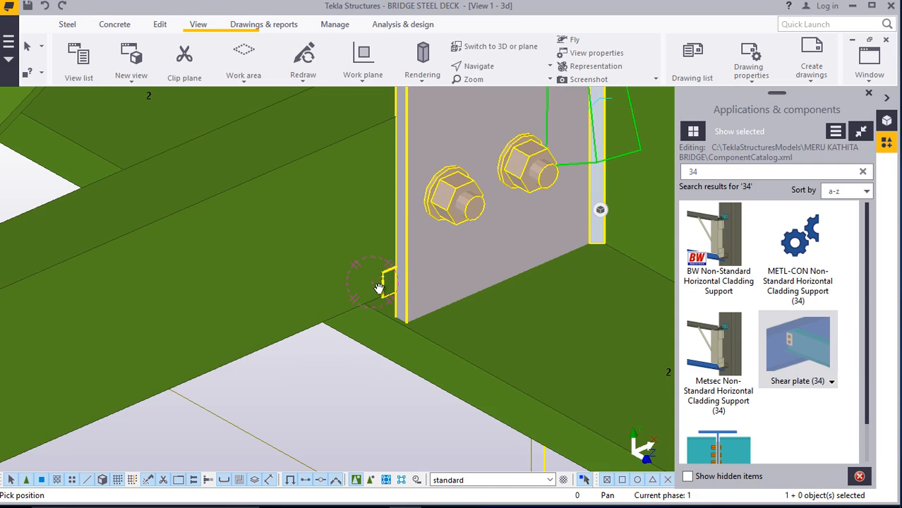
middle_click_drag(379, 288, 743, 299, "ctrl")
right_click(482, 217)
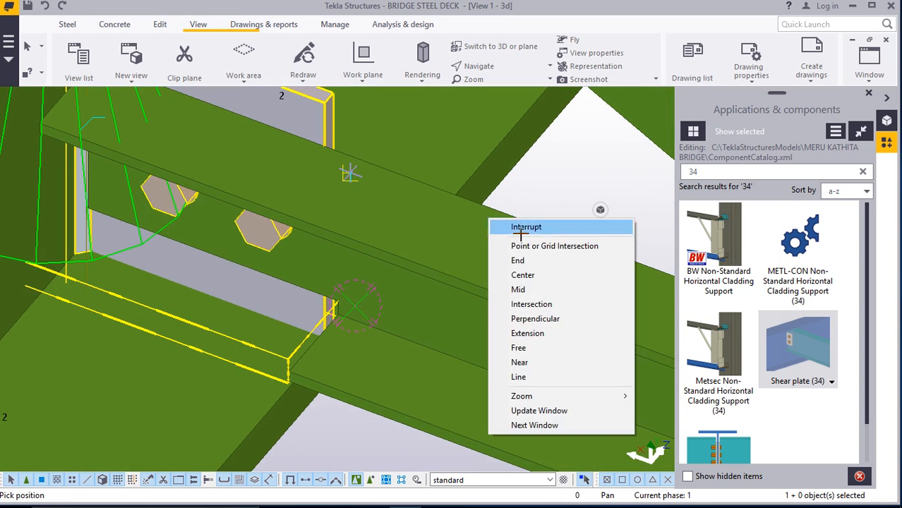
left_click(517, 228)
Check the dimension and bolt settings of the new Shear plate (34) connection
double_click(263, 233)
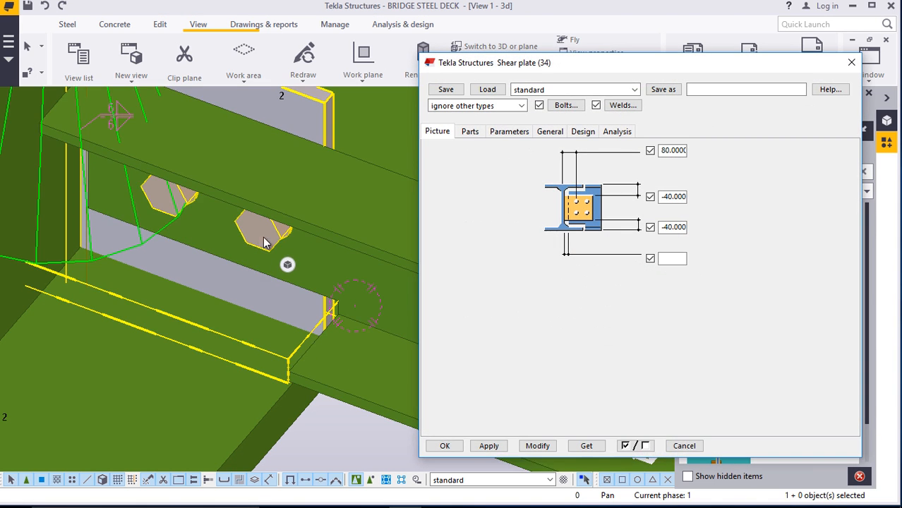
left_click(557, 108)
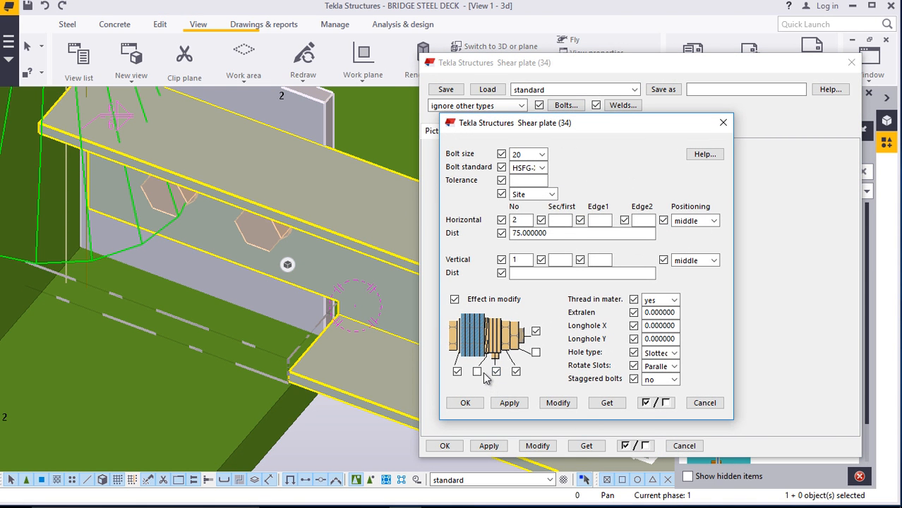
left_click(533, 447)
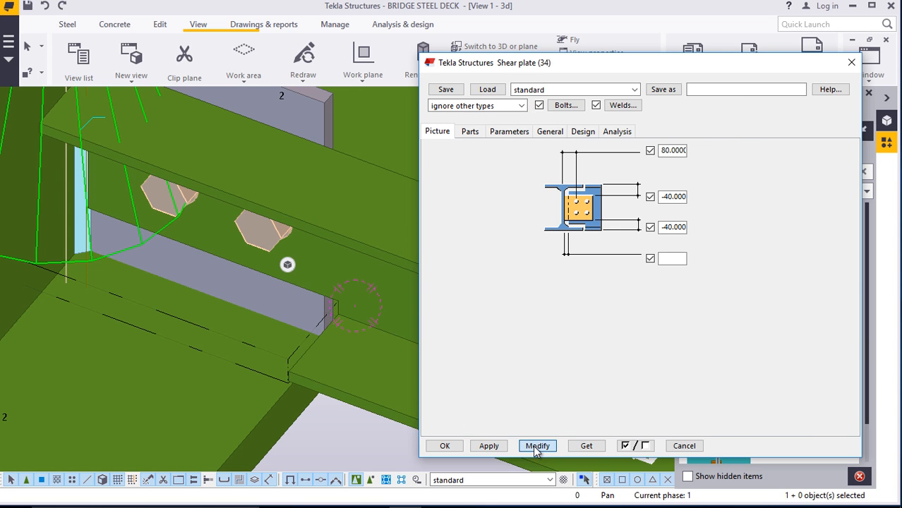
left_click(567, 108)
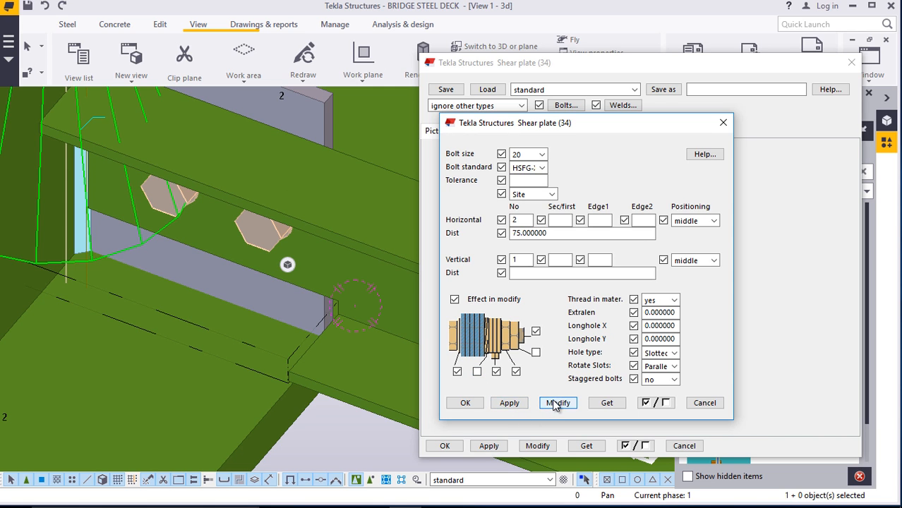
left_click(466, 404)
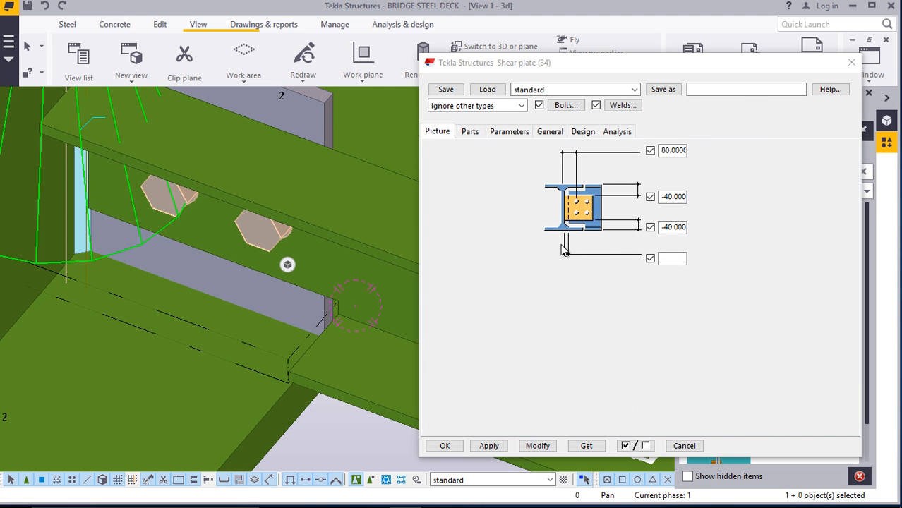
left_click(445, 445)
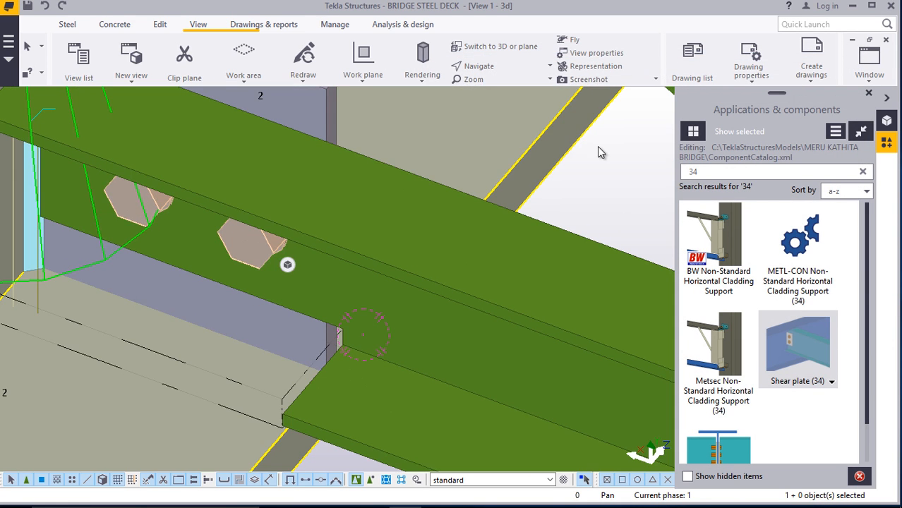
Open the settings of the Shear plate (34) connection at the horizontal bracing member's other end, beside the diagonal brace
left_click(599, 146)
scroll(605, 200, "down", 4)
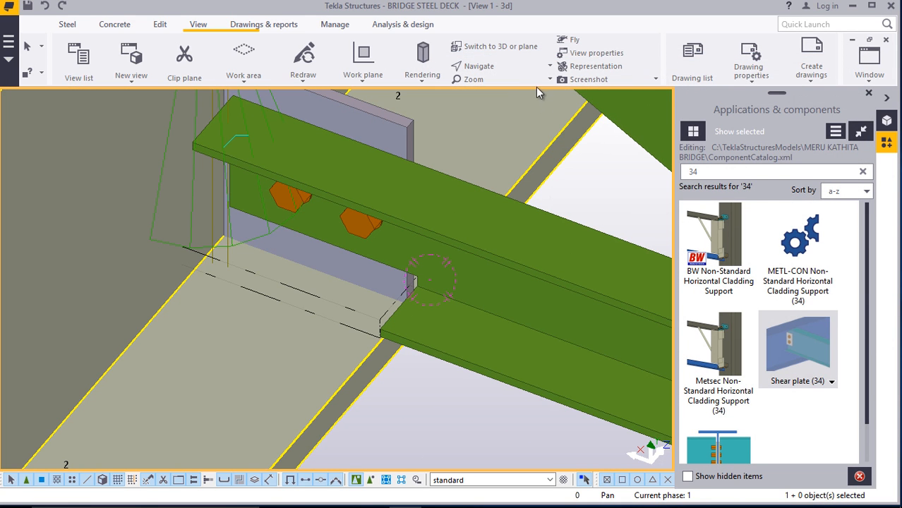
left_click(495, 68)
left_click(498, 89)
left_click_drag(395, 238, 543, 164)
mouse_move(396, 148)
middle_mouse_down("ctrl")
mouse_move(526, 221)
mouse_move(538, 241)
mouse_move(363, 201)
mouse_move(402, 153)
middle_mouse_up("ctrl")
scroll(402, 153, "down", 5)
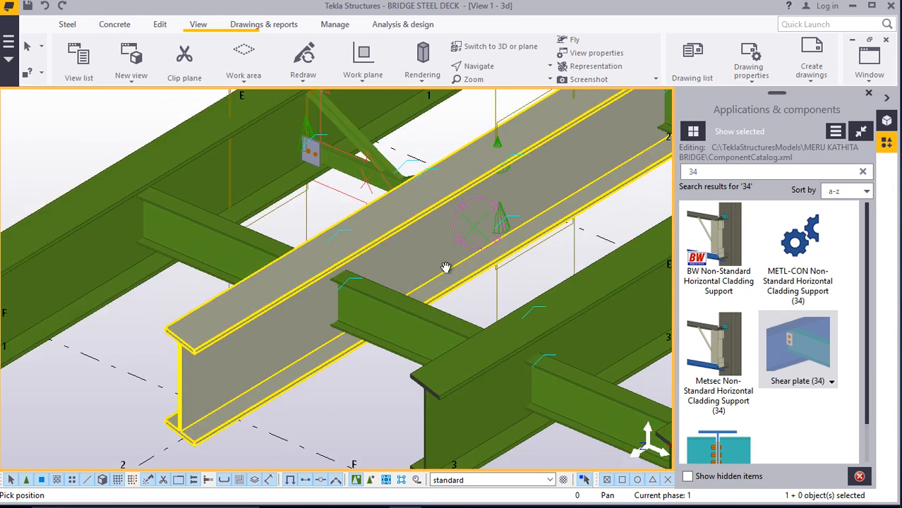
right_click(433, 139)
left_click(444, 145)
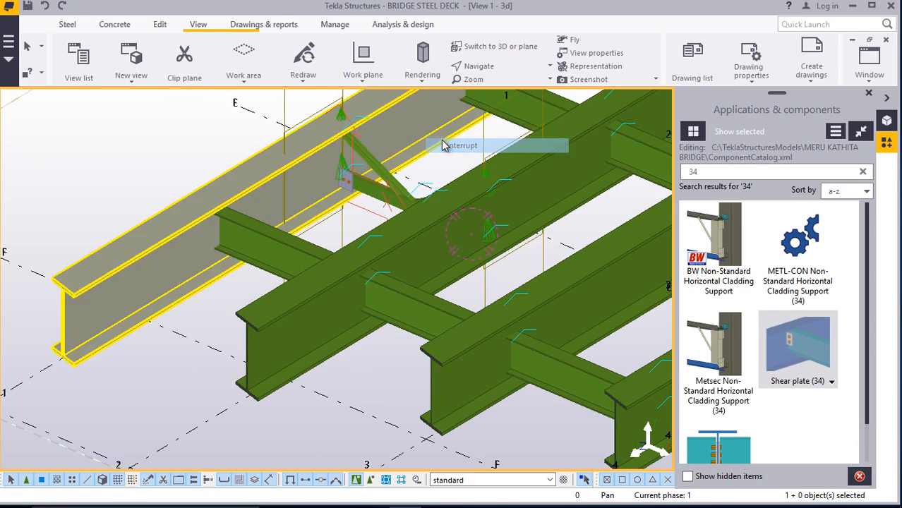
left_click(487, 66)
left_click(485, 87)
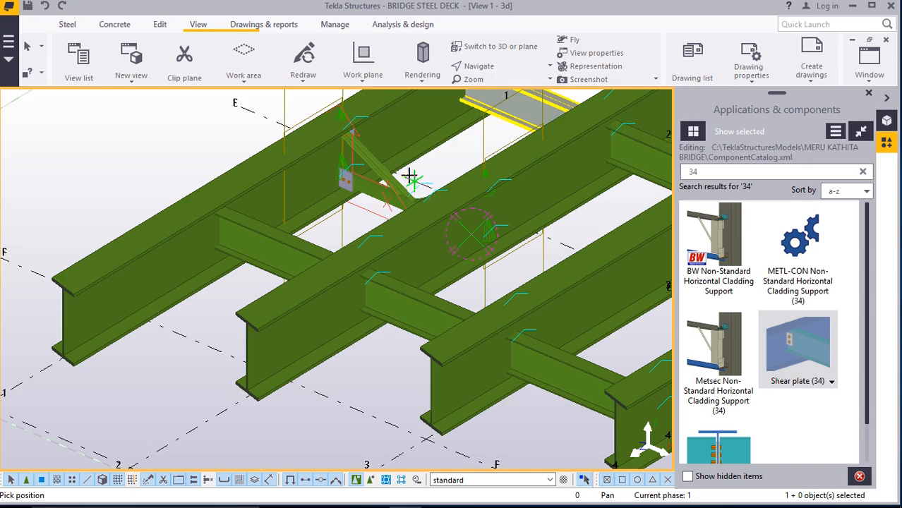
middle_click_drag(412, 165, 452, 202, "ctrl")
scroll(472, 202, "up", 8)
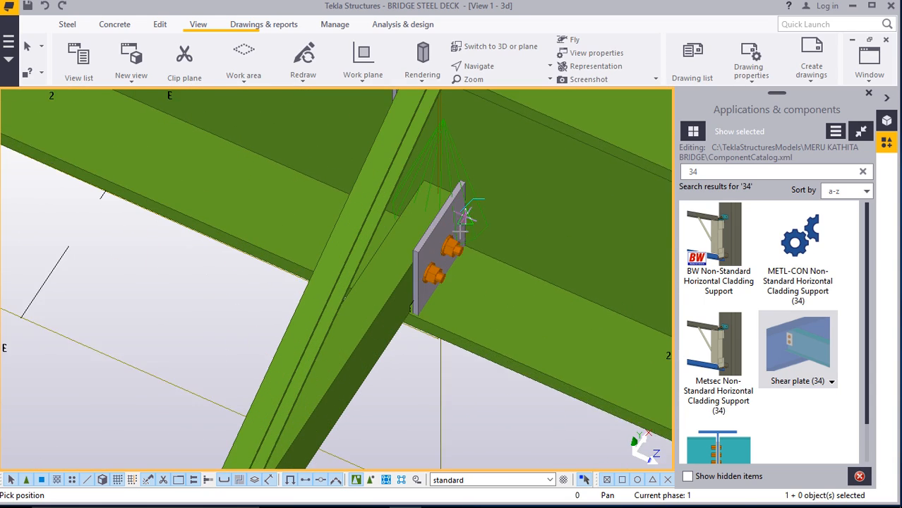
right_click(464, 214)
left_click(480, 238)
scroll(446, 263, "up", 2)
double_click(447, 265)
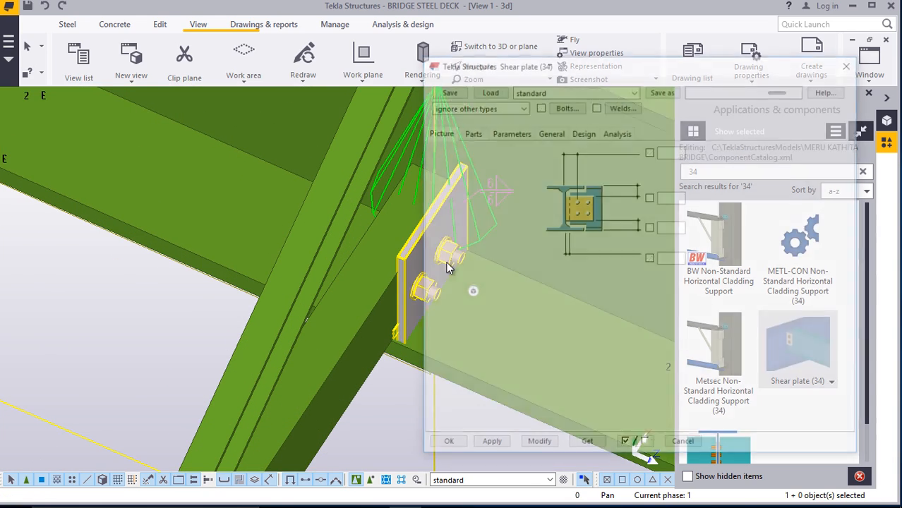
scroll(338, 350, "down", 5)
scroll(370, 323, "up", 7)
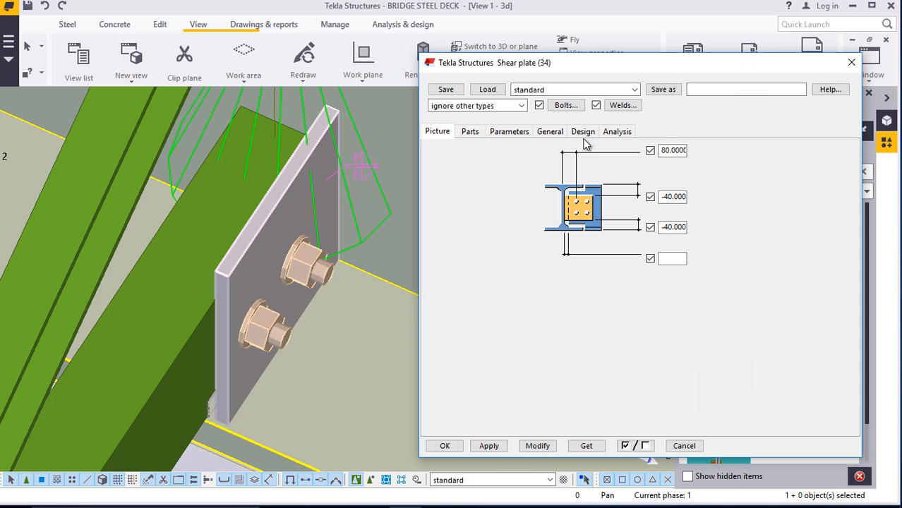
Change the Shear plate (34) connection's placing to Left and modify the connection
left_click(548, 133)
left_click(511, 134)
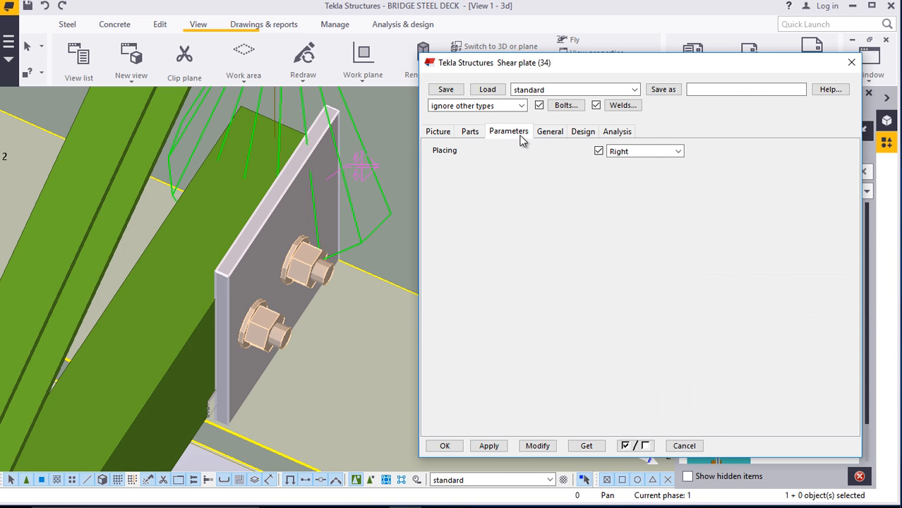
left_click(667, 157)
left_click(634, 175)
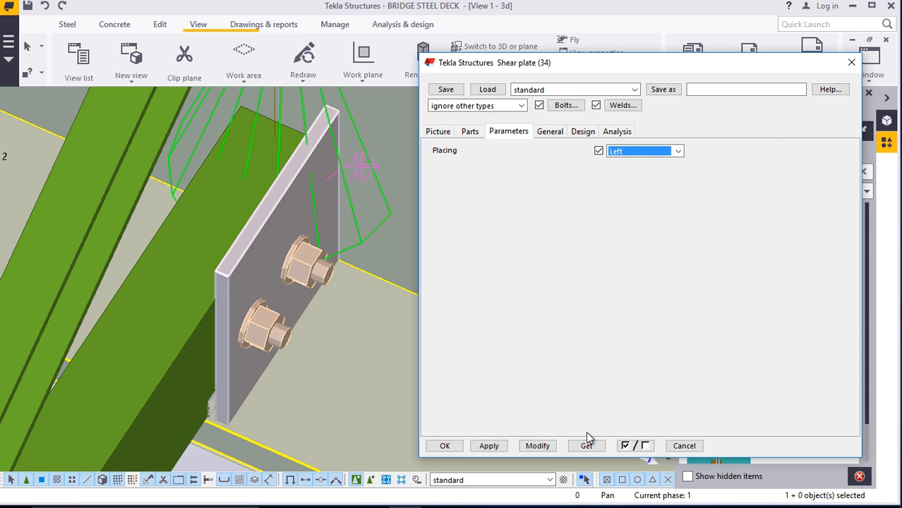
left_click(537, 447)
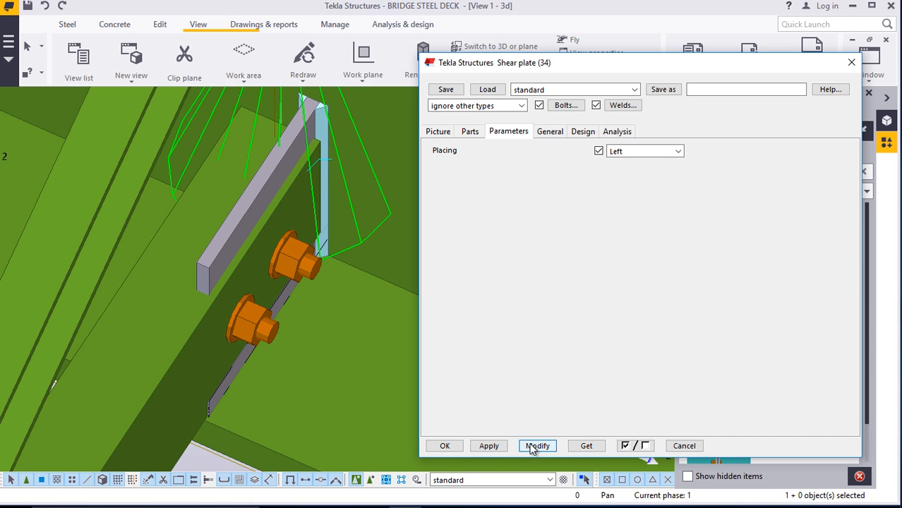
Try Default placing on the shear plate connection, then return the placing to Right, modifying the connection each time
left_click(635, 151)
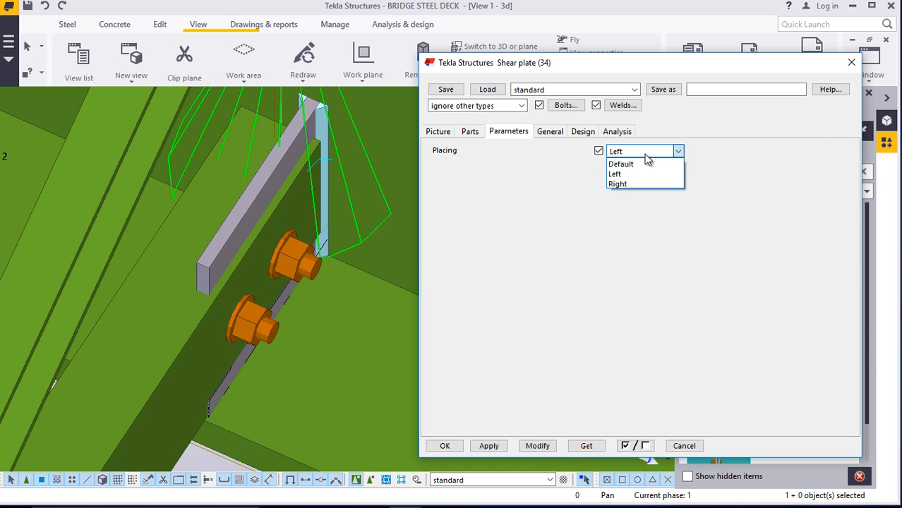
left_click(622, 164)
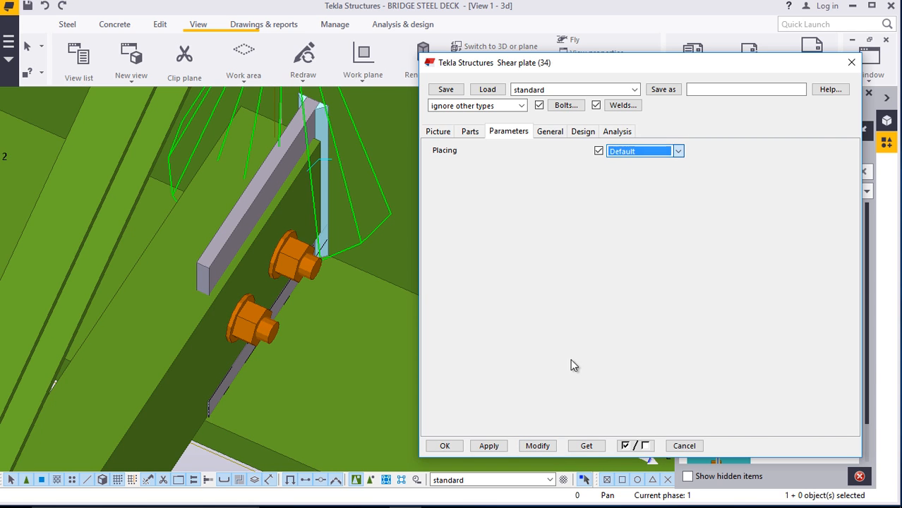
left_click(535, 447)
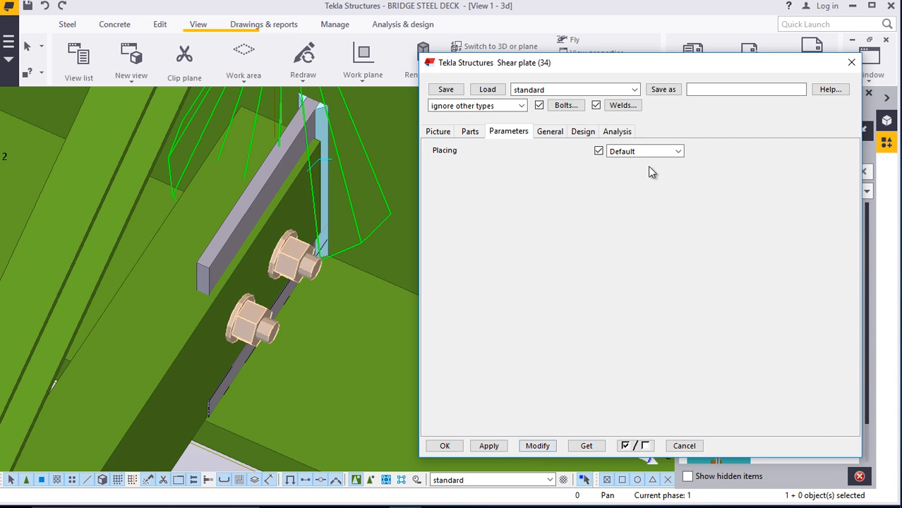
left_click(677, 152)
left_click(633, 184)
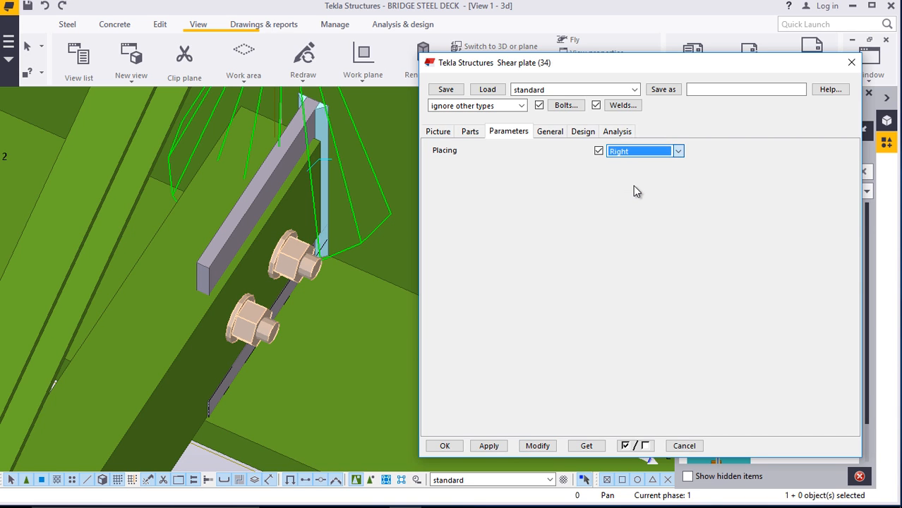
left_click(536, 447)
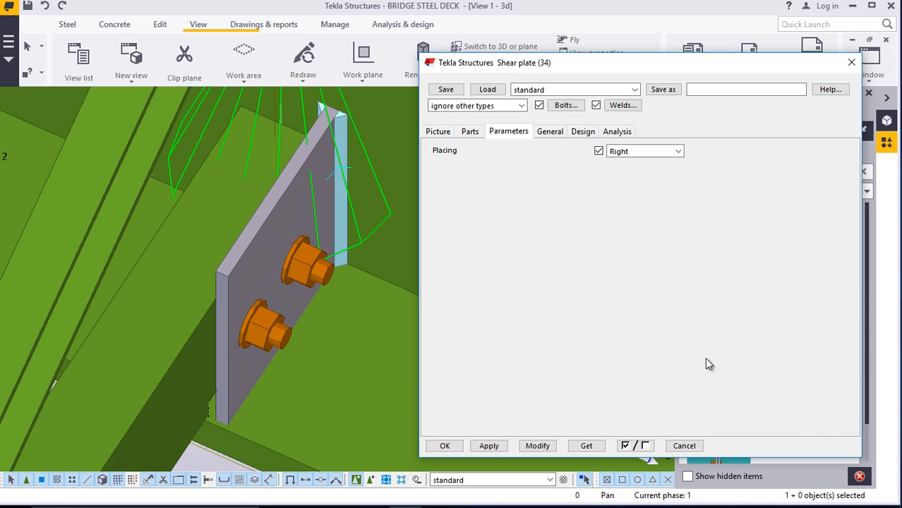
Try a shear plate thickness of 6, then set it to 12, modify the connection and accept the settings
scroll(241, 355, "up", 3)
right_click(231, 274)
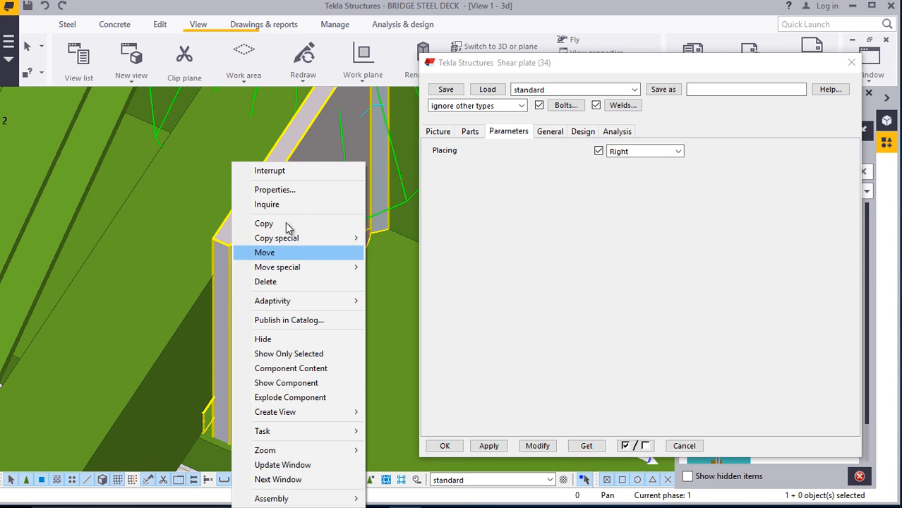
left_click(470, 133)
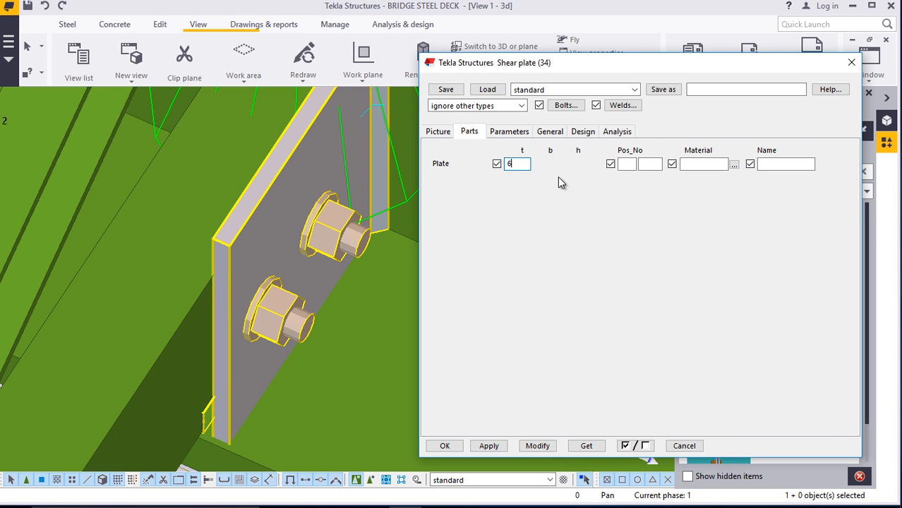
left_click(545, 447)
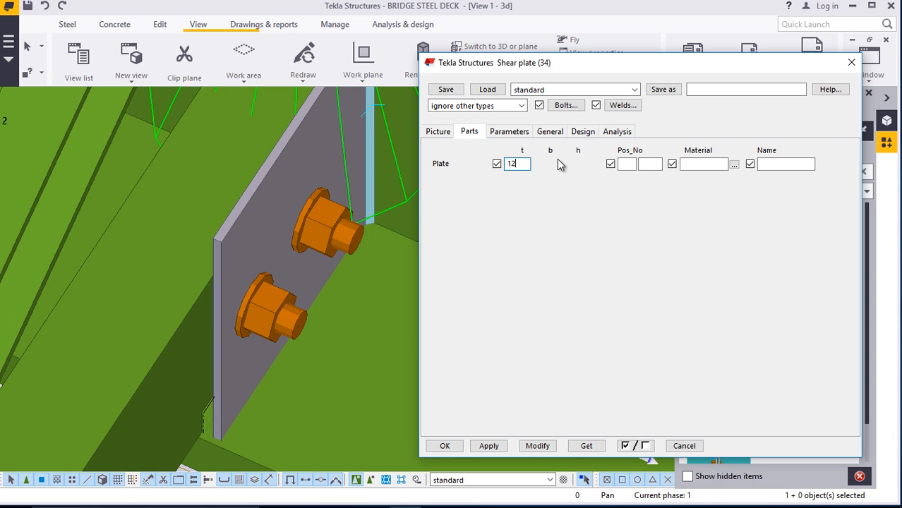
left_click(538, 449)
left_click(454, 450)
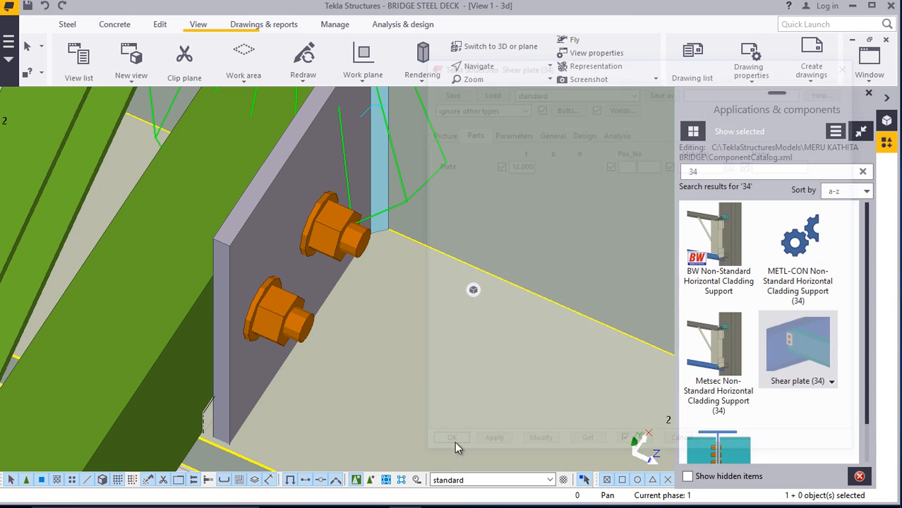
Examine the bolted shear plate up close, then the bracing between the girders in a wider view of the deck
scroll(425, 303, "down", 5)
scroll(360, 258, "up", 6)
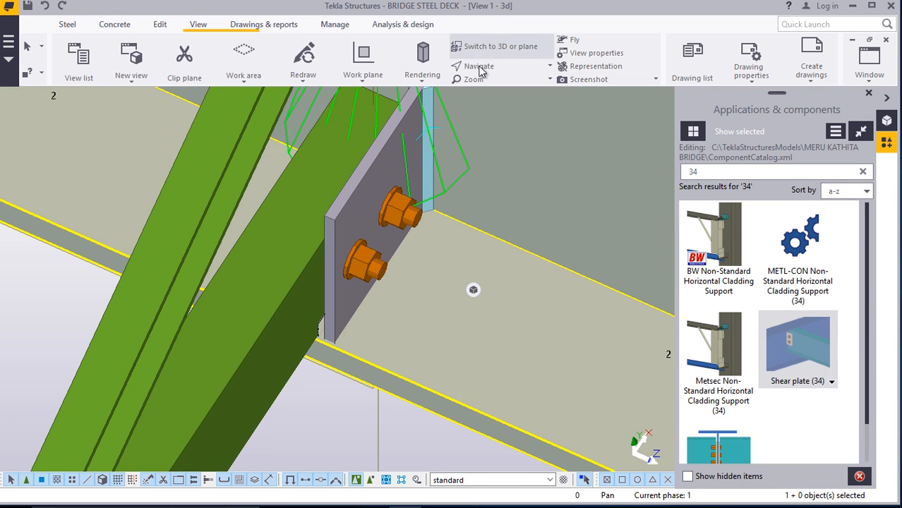
left_click(479, 65)
left_click(481, 84)
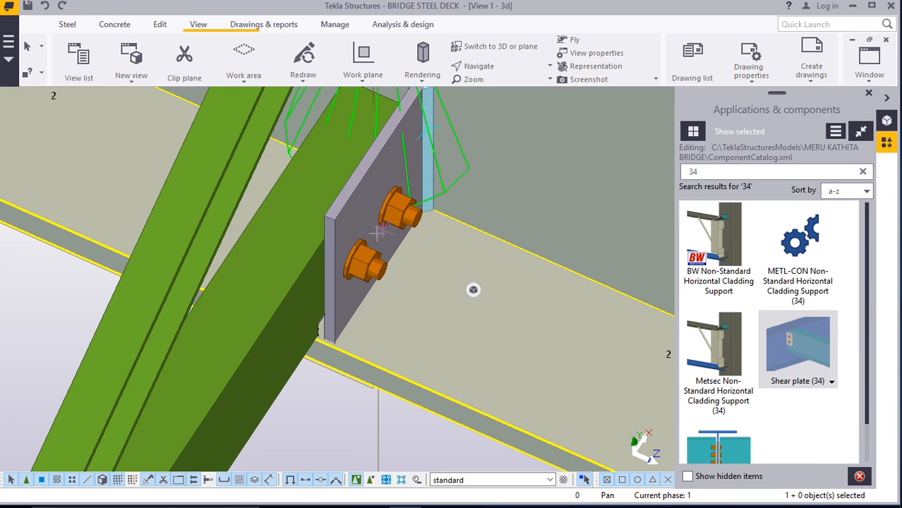
left_click_drag(375, 238, 275, 177)
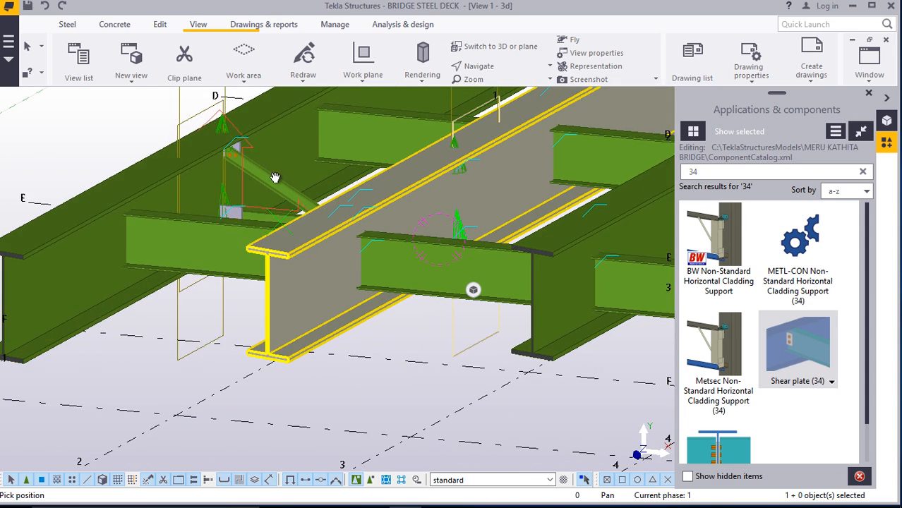
right_click(113, 125)
left_click(118, 136)
scroll(338, 300, "down", 4)
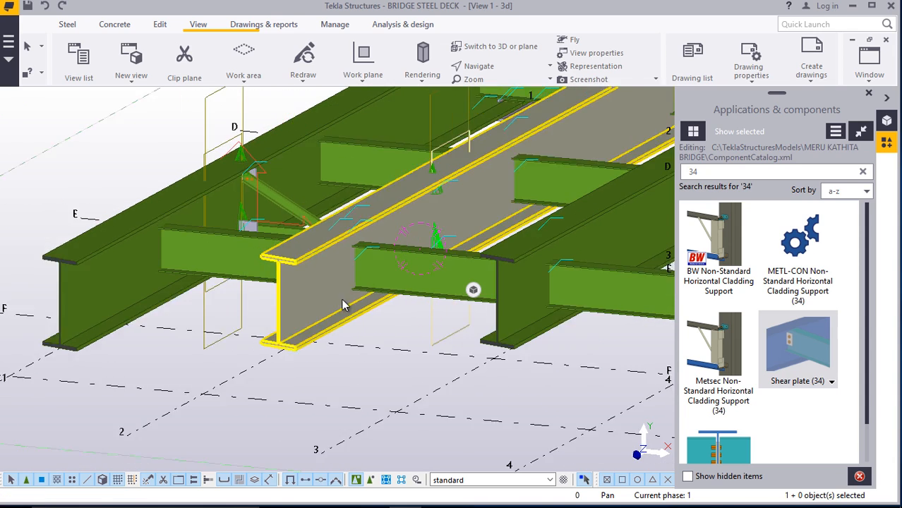
scroll(300, 231, "up", 2)
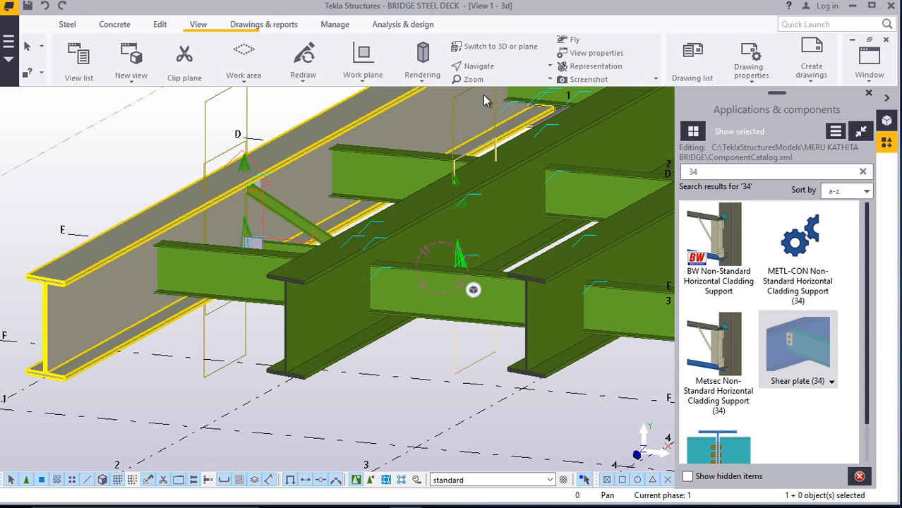
right_click(96, 145)
left_click(99, 151)
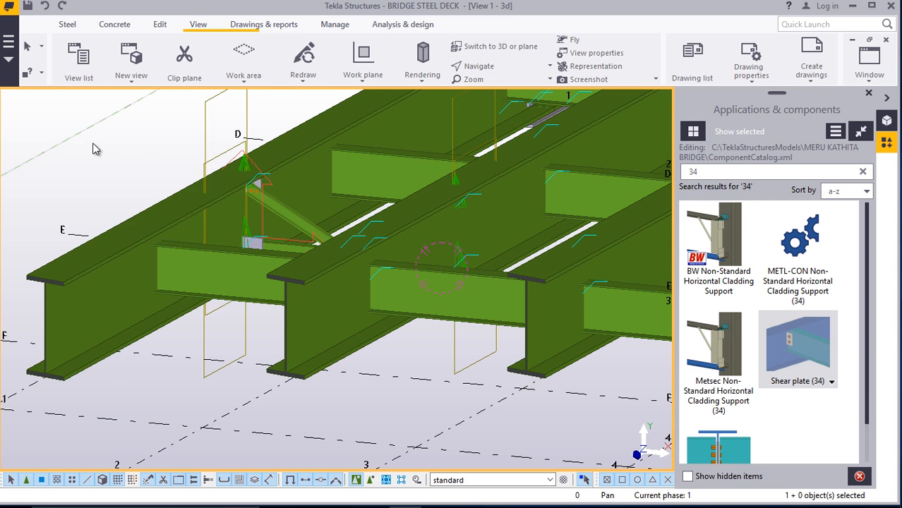
End the current command, switch the model to the plan view and close the Applications & components pane
right_click(99, 152)
left_click(127, 220)
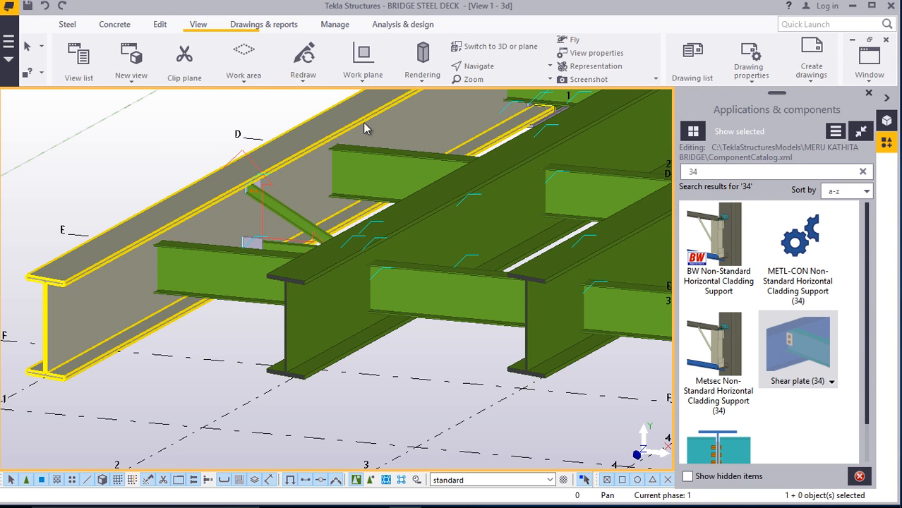
left_click(493, 49)
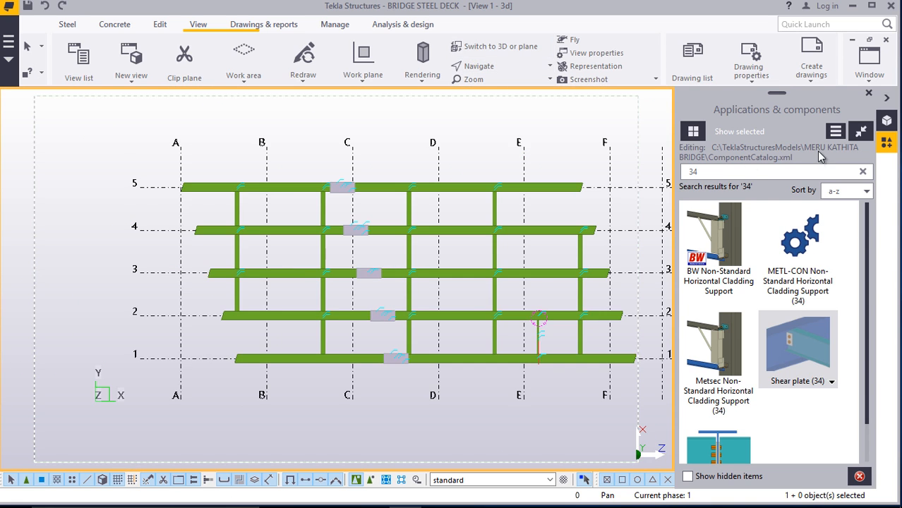
left_click(869, 94)
scroll(421, 240, "up", 3)
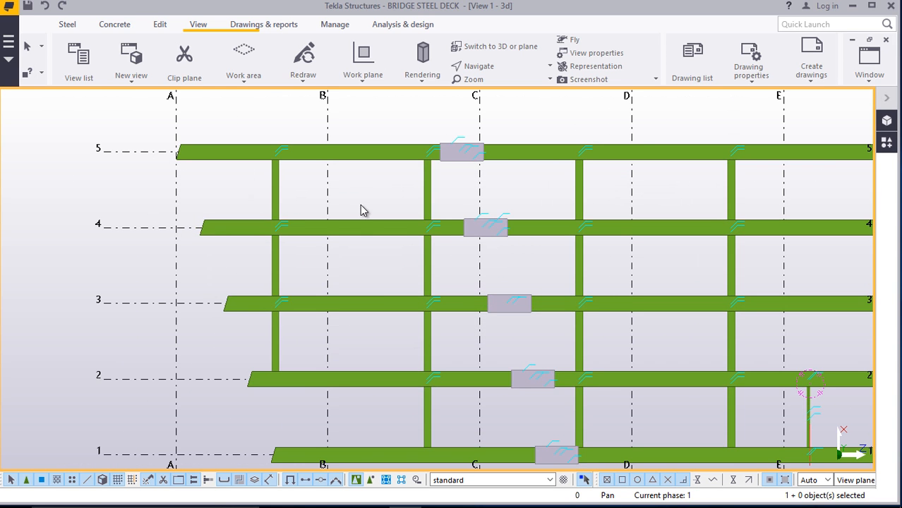
Try to copy the bracing and its connections between girders 1 and 2, using the girders' skewed end corners as origin and destination
scroll(258, 224, "down", 1)
scroll(258, 224, "down", 1)
scroll(606, 341, "up", 5)
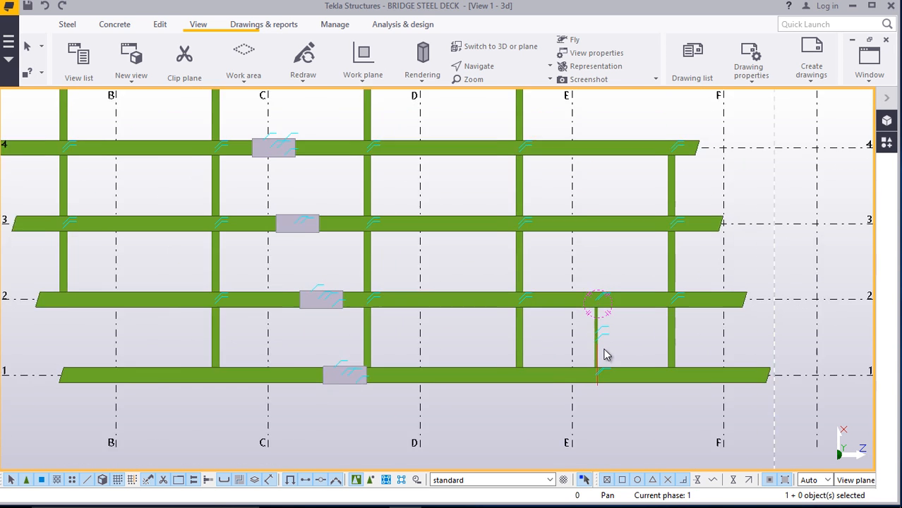
scroll(606, 341, "up", 3)
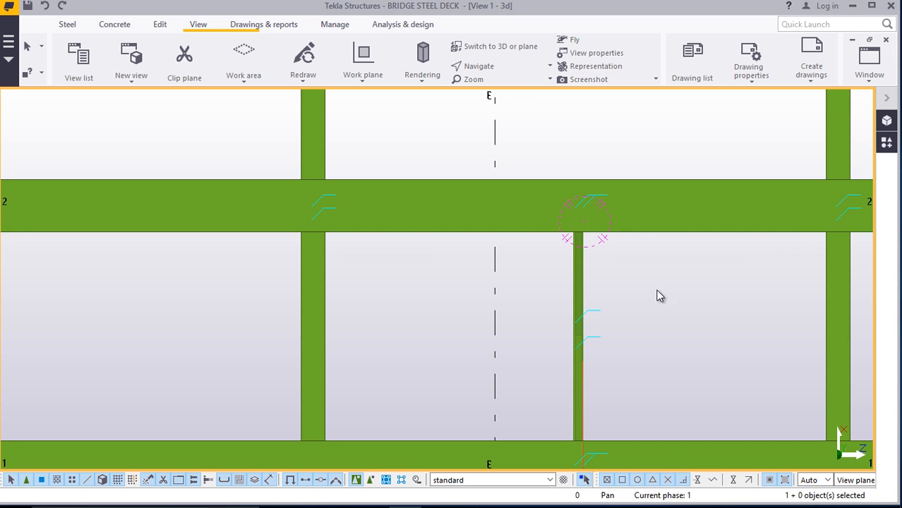
scroll(592, 314, "down", 1)
left_click_drag(683, 291, 526, 400)
right_click(606, 112)
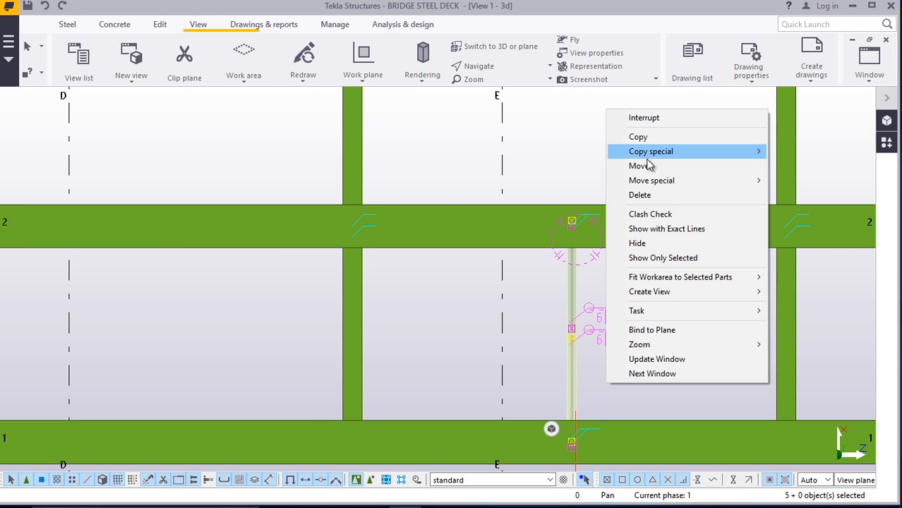
left_click(621, 137)
scroll(376, 303, "down", 3)
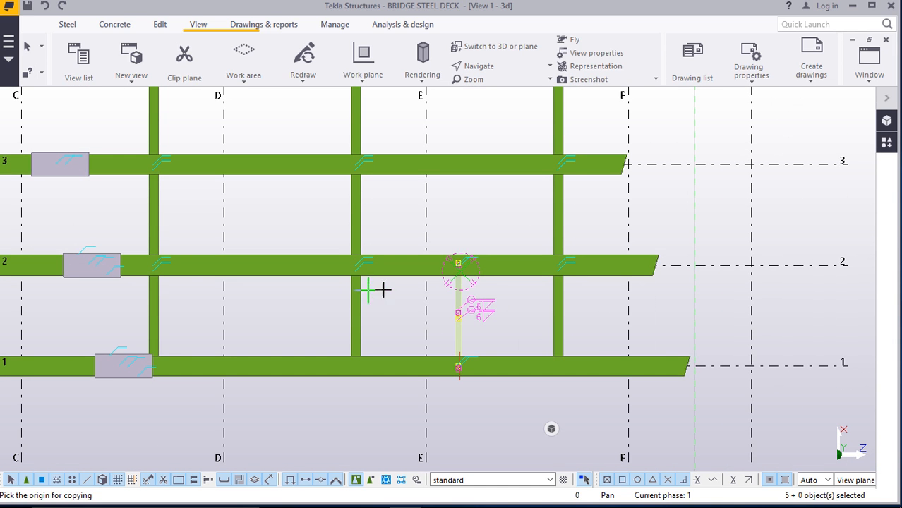
scroll(569, 356, "down", 2)
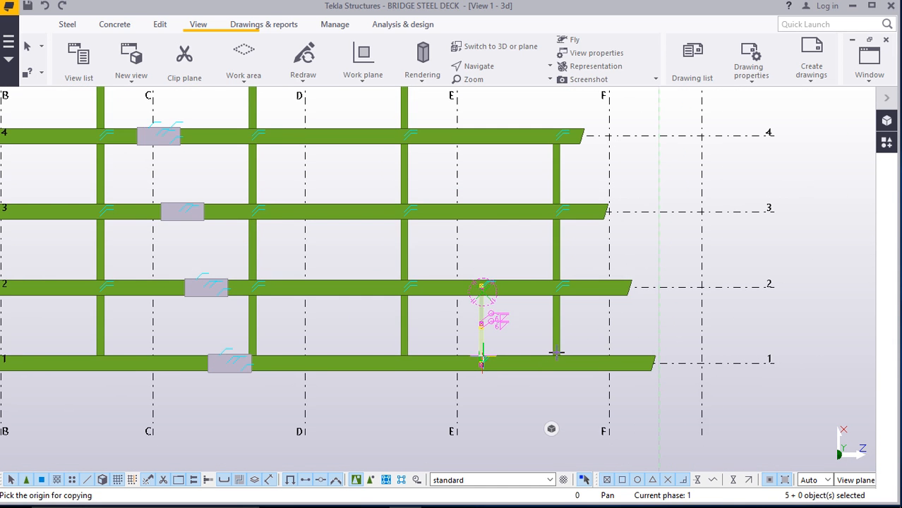
scroll(791, 365, "up", 2)
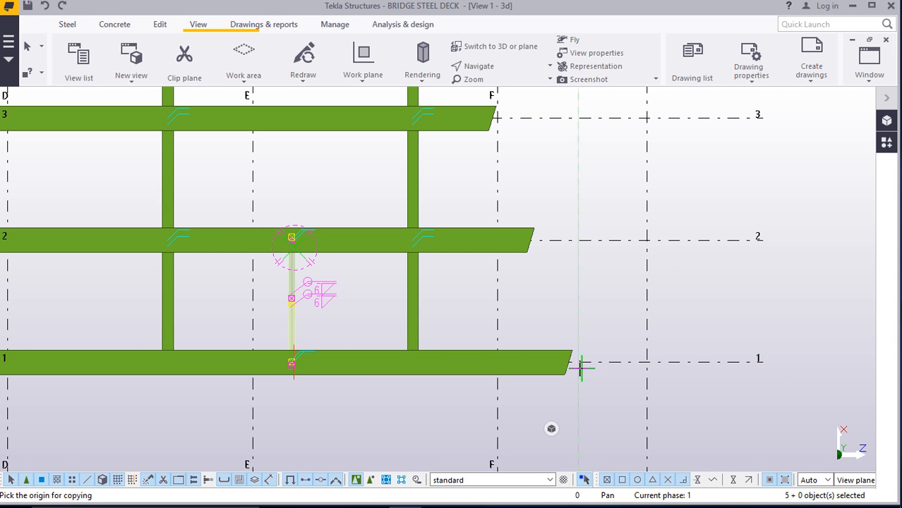
scroll(582, 367, "up", 6)
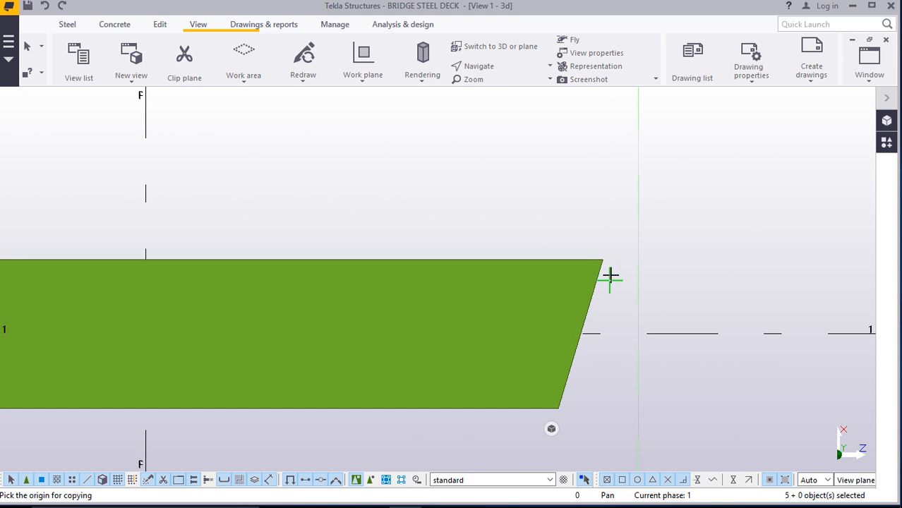
scroll(611, 278, "up", 2)
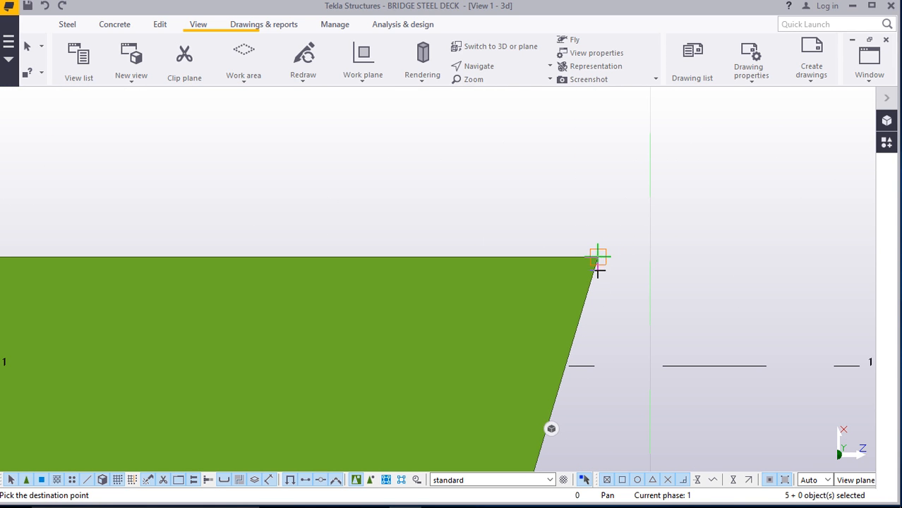
scroll(577, 353, "down", 8)
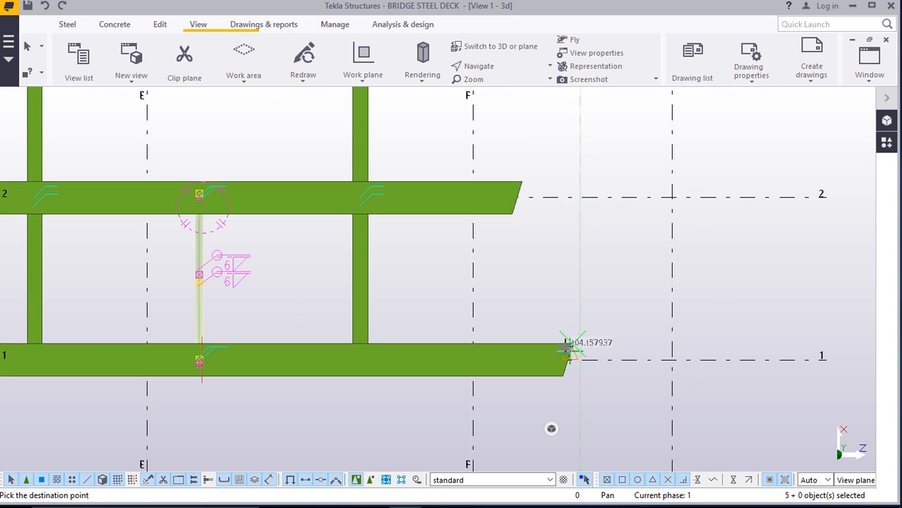
scroll(526, 170, "up", 5)
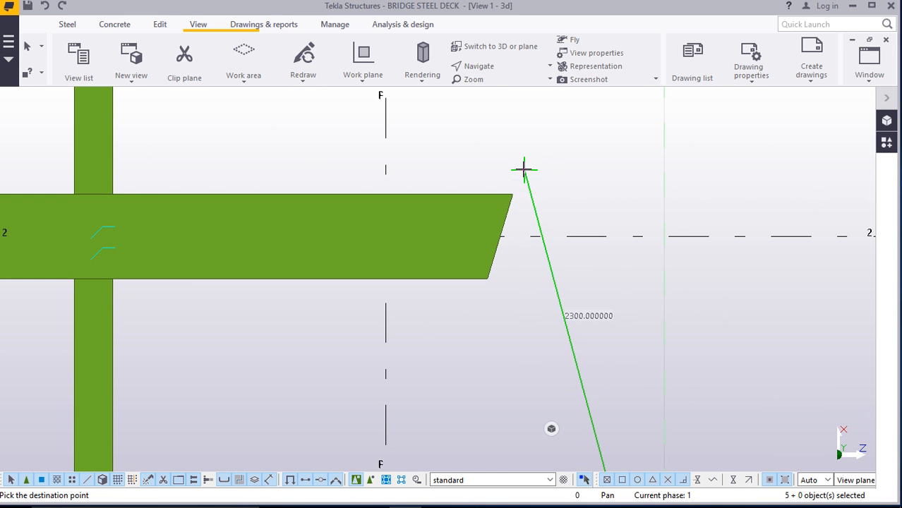
left_click(513, 194)
scroll(513, 286, "down", 3)
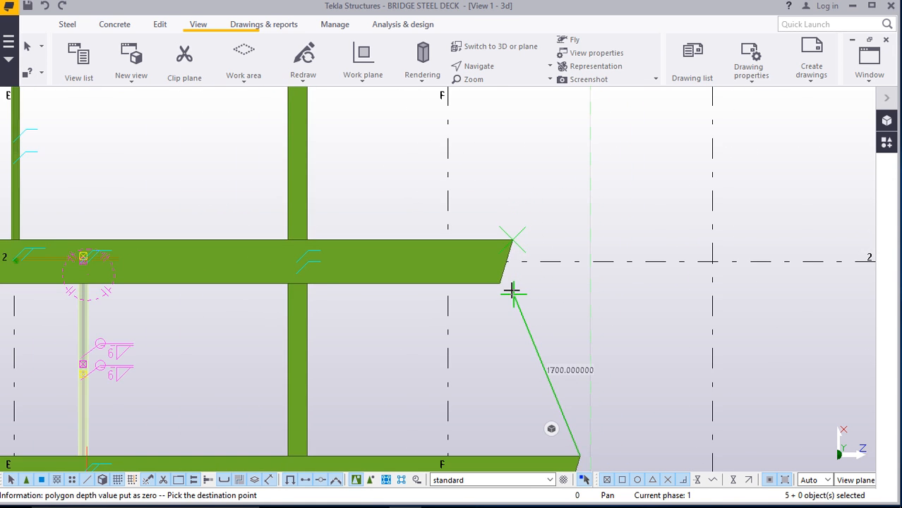
End the Copy command and undo the bracing copy placed from the girder end corners
scroll(512, 289, "down", 2)
right_click(544, 176)
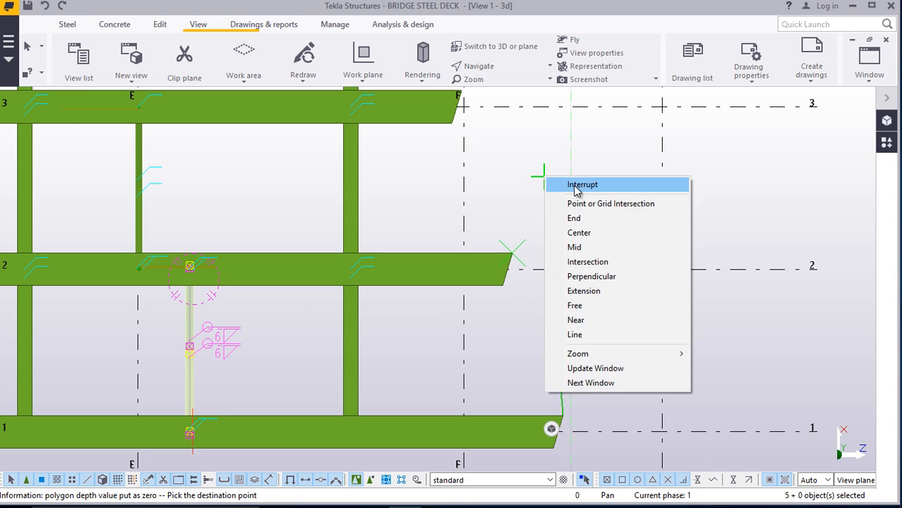
left_click(582, 185)
left_click(45, 6)
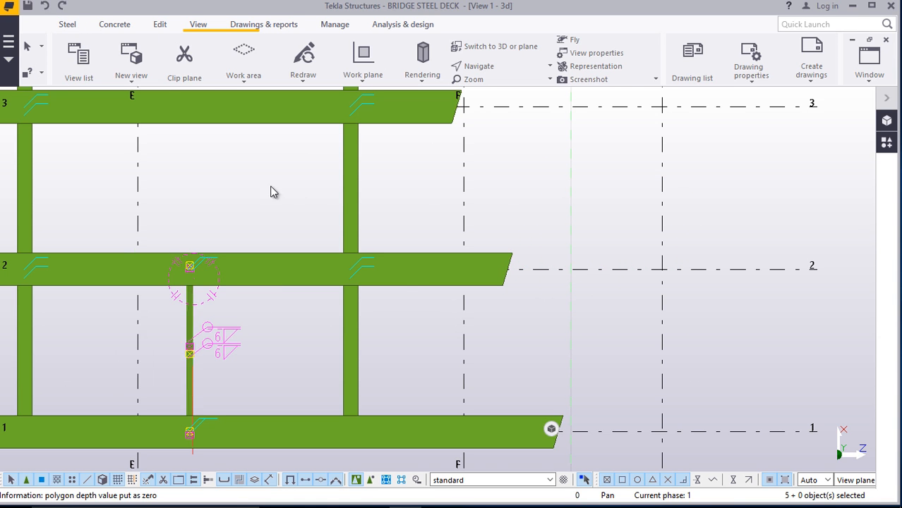
Copy the bracing and its connections from the end of grid line 1 to the ends of grid lines 2 and 3
scroll(354, 264, "down", 2)
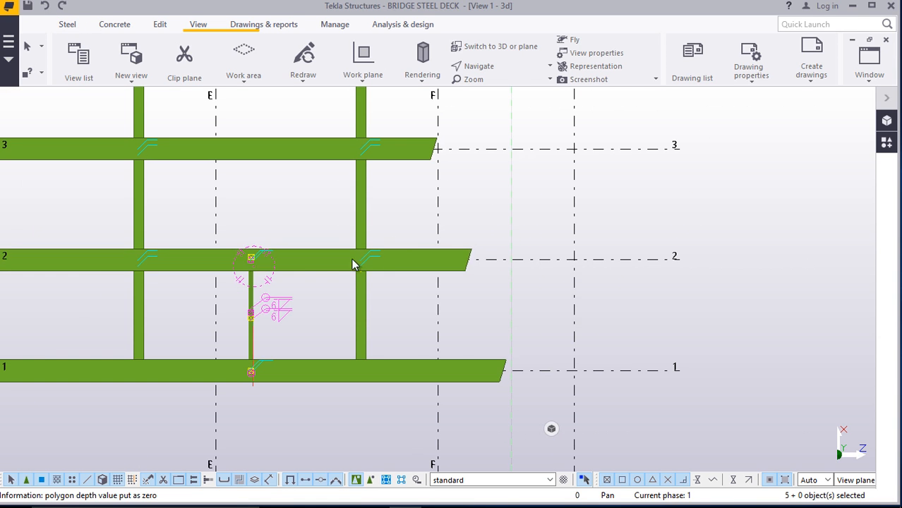
left_click(263, 331)
right_click(502, 195)
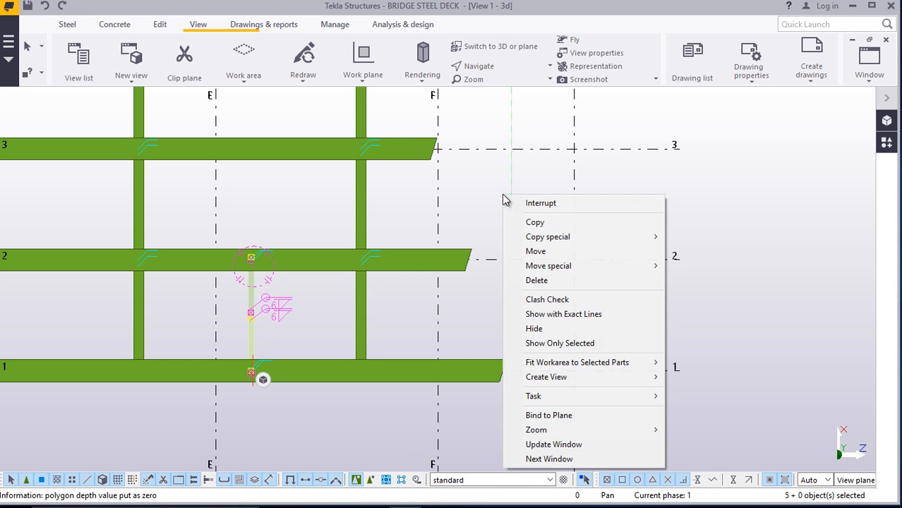
left_click(531, 220)
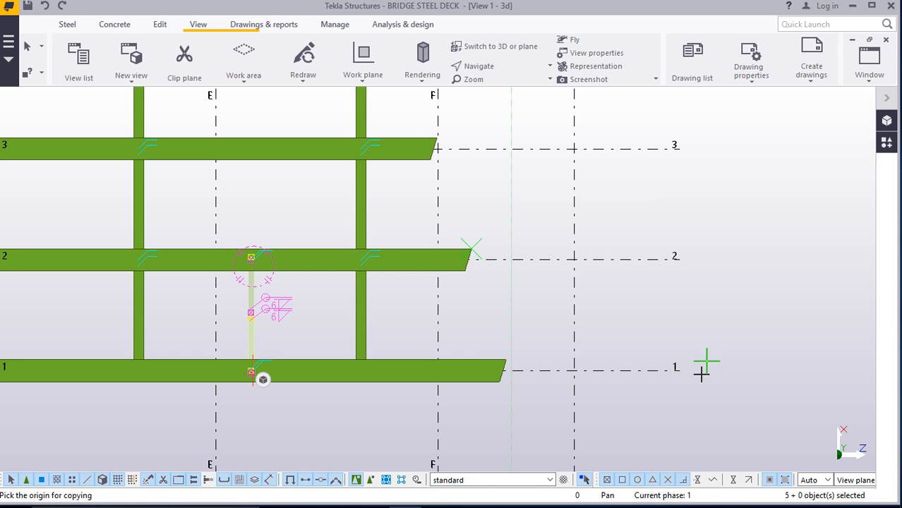
left_click(680, 370)
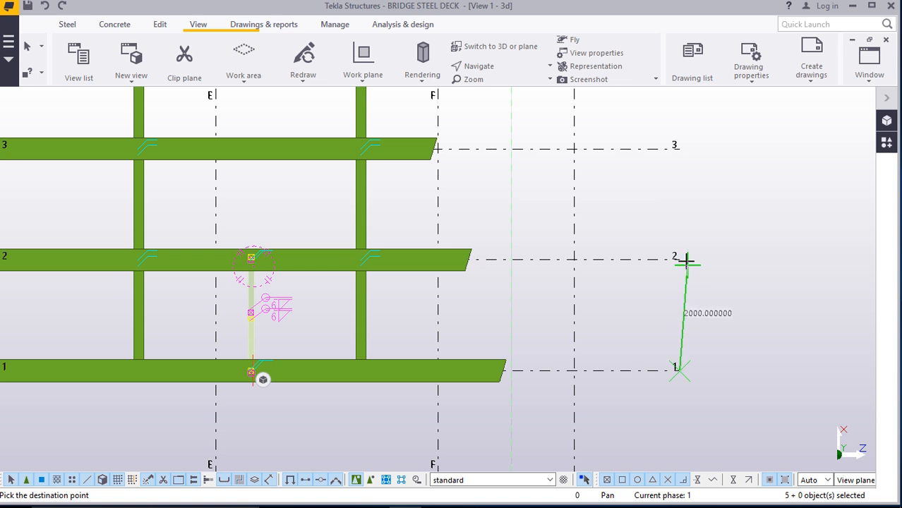
left_click(679, 258)
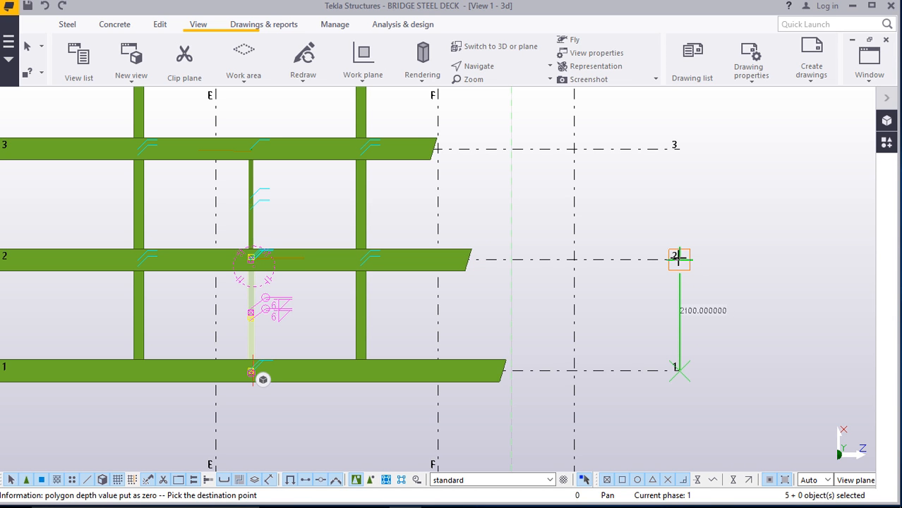
left_click(682, 152)
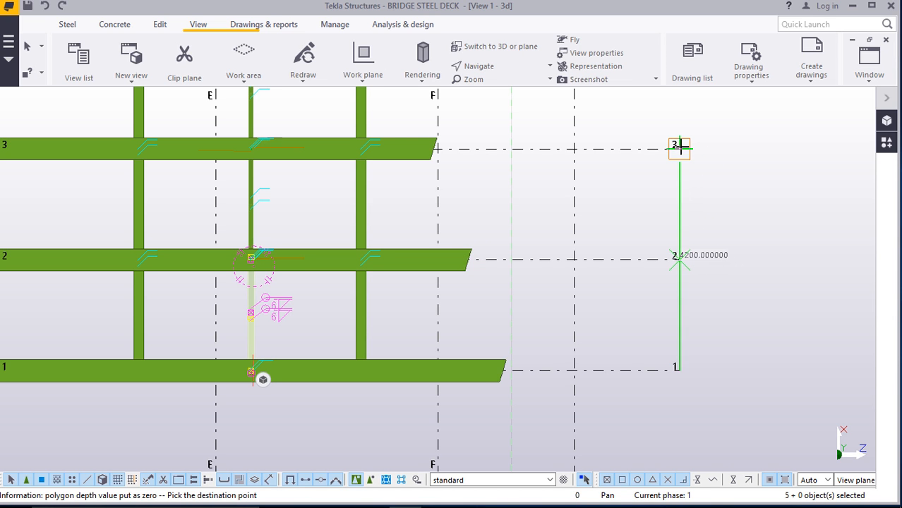
Place one more bracing copy at grid line 4 for the bay between girders 4 and 5, and end copying
scroll(620, 221, "down", 3)
scroll(663, 182, "up", 1)
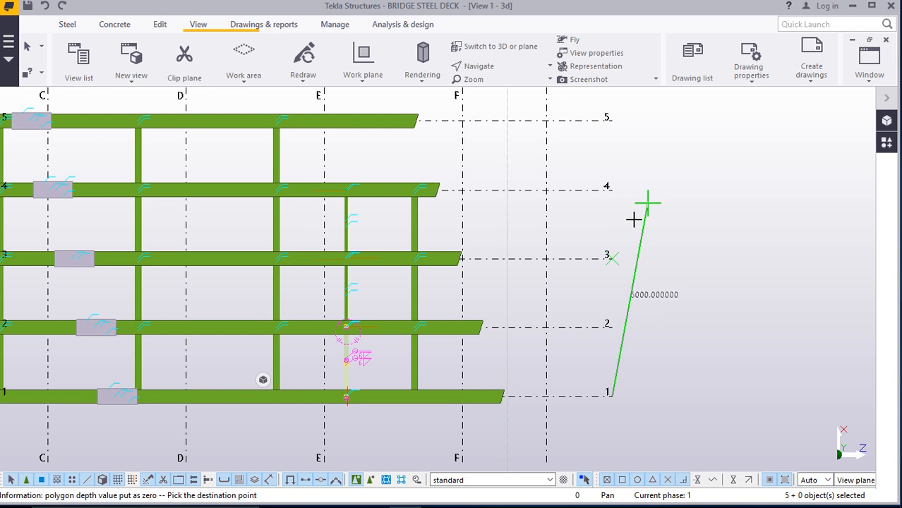
scroll(612, 164, "up", 1)
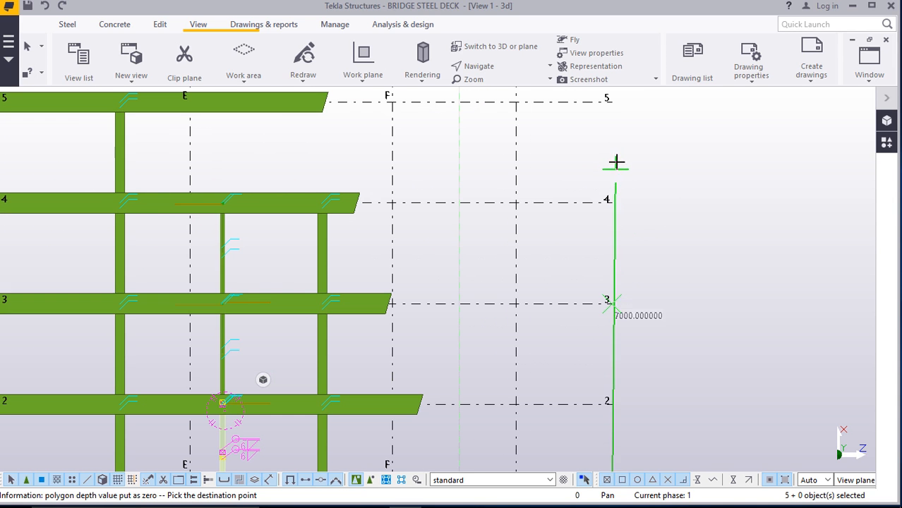
left_click(612, 202)
right_click(648, 145)
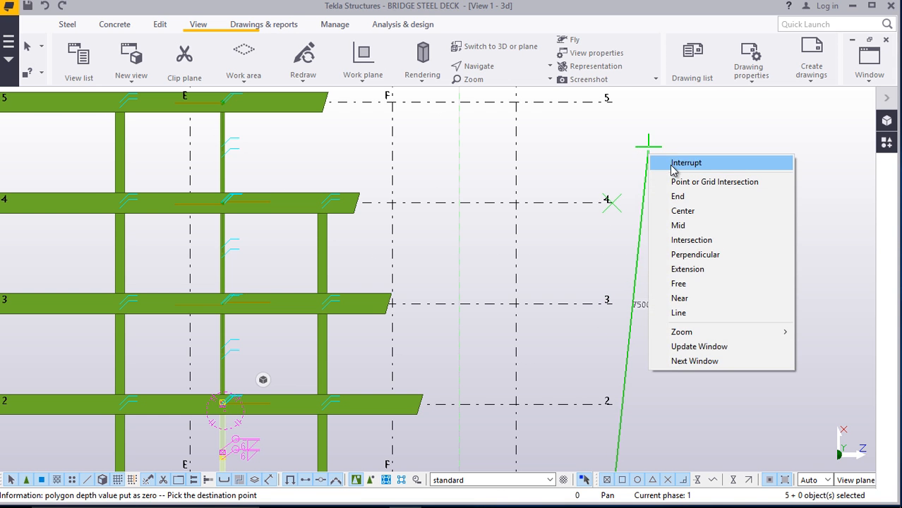
left_click(686, 163)
left_click(439, 151)
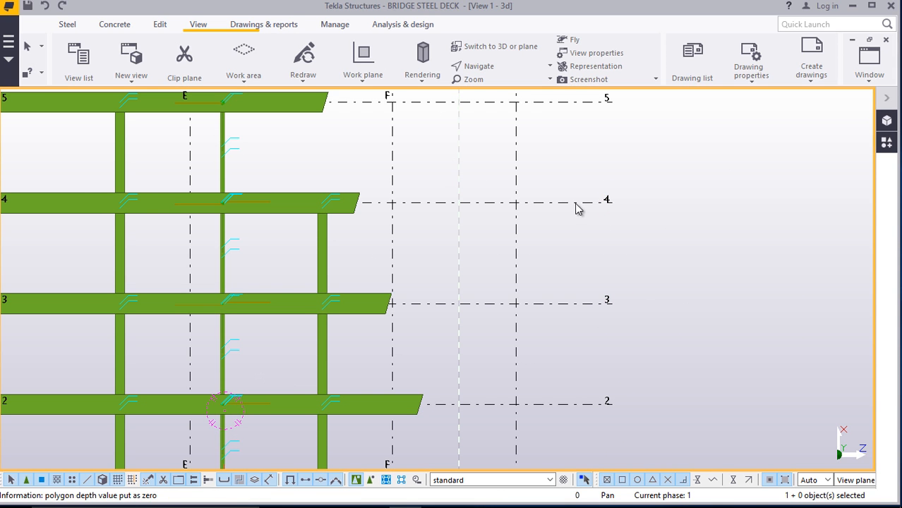
Return the model to the 3D view and look at the copied bracing between the girders
scroll(579, 226, "down", 3)
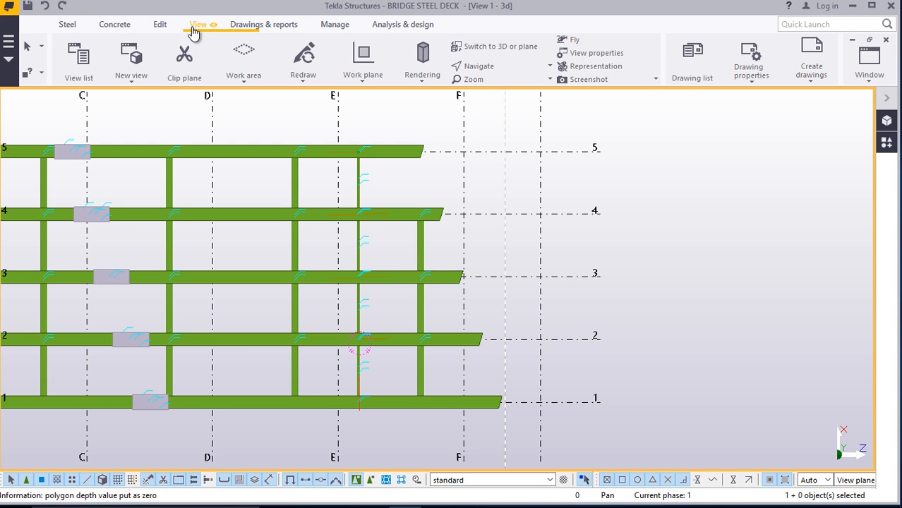
left_click(482, 54)
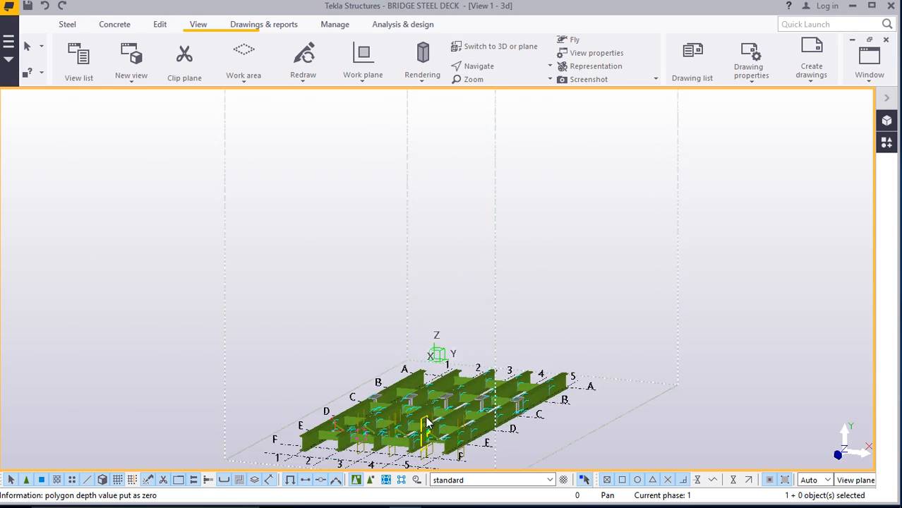
scroll(433, 356, "up", 10)
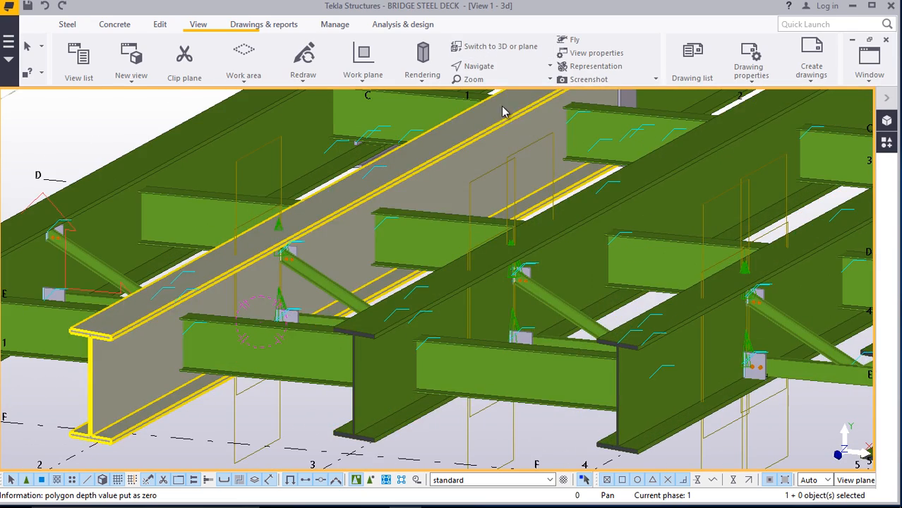
Set the view point near the bracing on girder 2 and examine the bolted shear plate close to the girder's bottom flange
left_click(487, 65)
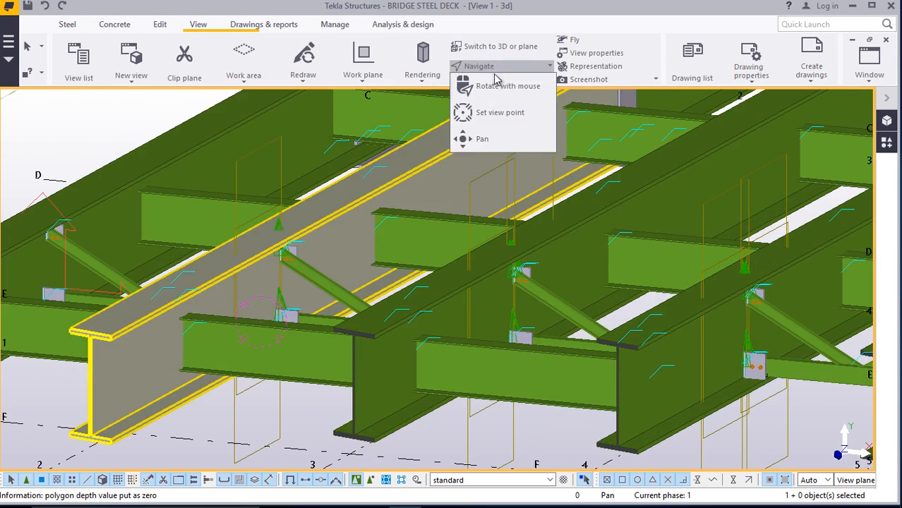
left_click(487, 111)
left_click_drag(291, 277, 300, 335)
scroll(298, 339, "up", 4)
scroll(292, 351, "up", 8)
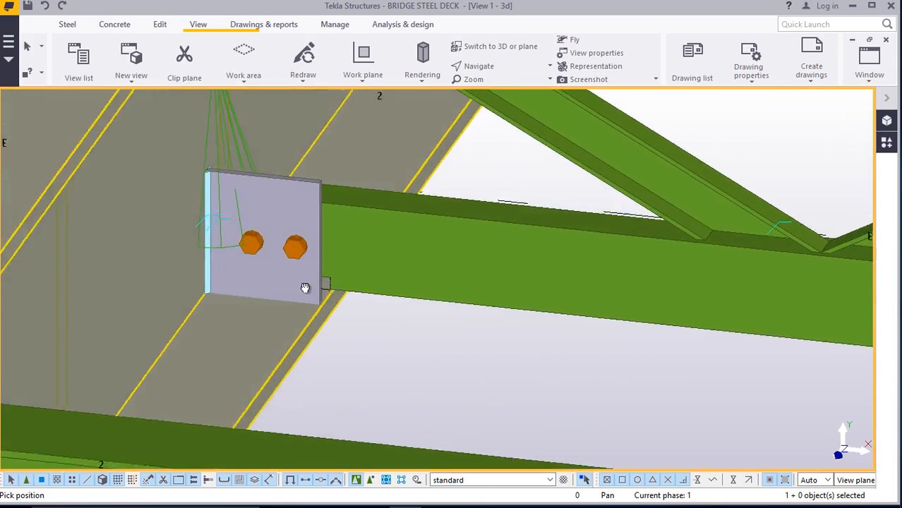
scroll(253, 285, "up", 8)
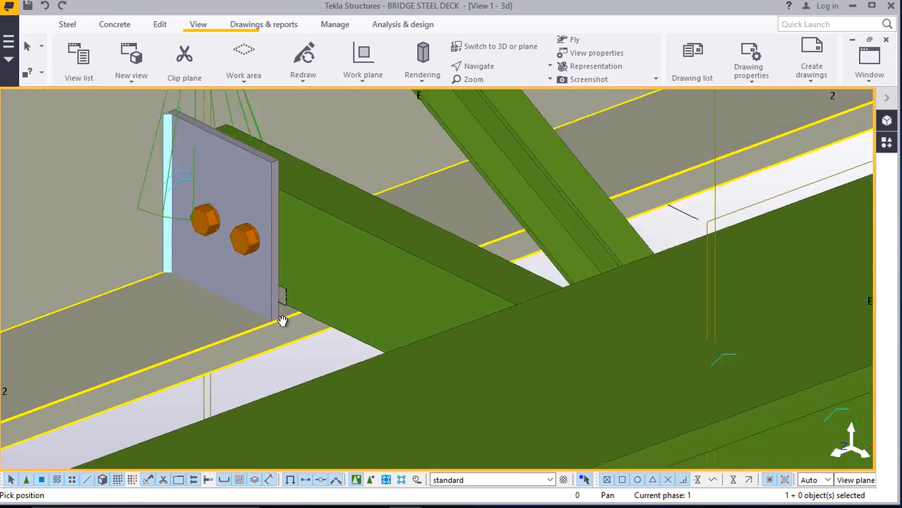
scroll(271, 327, "up", 5)
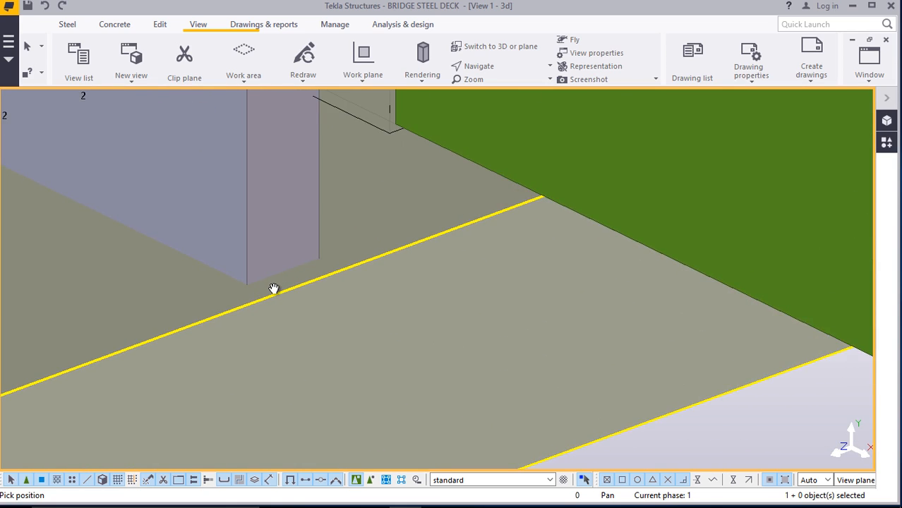
scroll(274, 289, "down", 4)
scroll(355, 289, "down", 8)
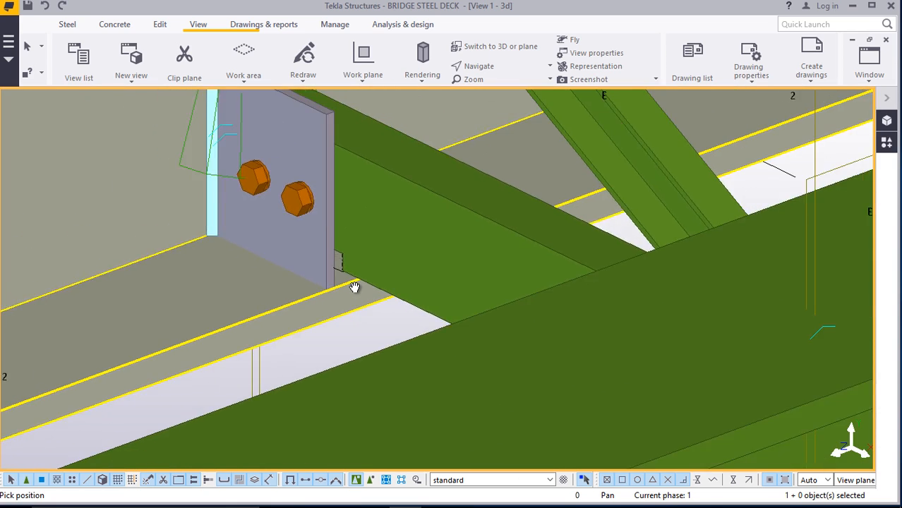
scroll(355, 284, "down", 3)
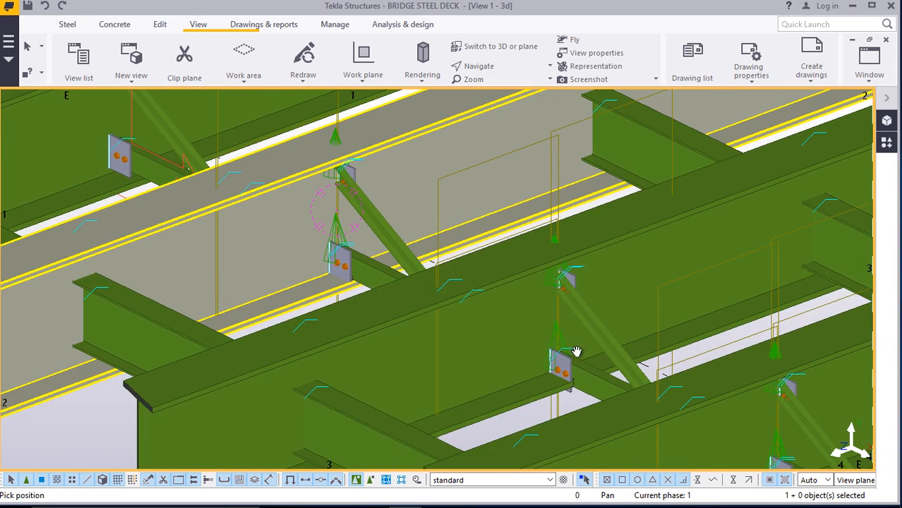
Examine the copied bracing and bolted shear plates at the girder ends, finishing close to the bay between girders 2 and 3, and end panning
scroll(577, 351, "down", 3)
scroll(544, 358, "up", 6)
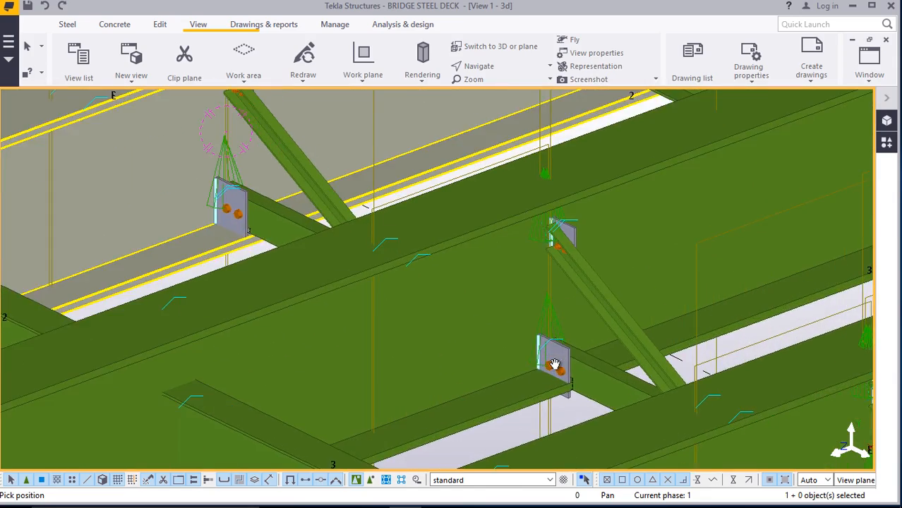
scroll(555, 364, "up", 1)
scroll(489, 322, "down", 6)
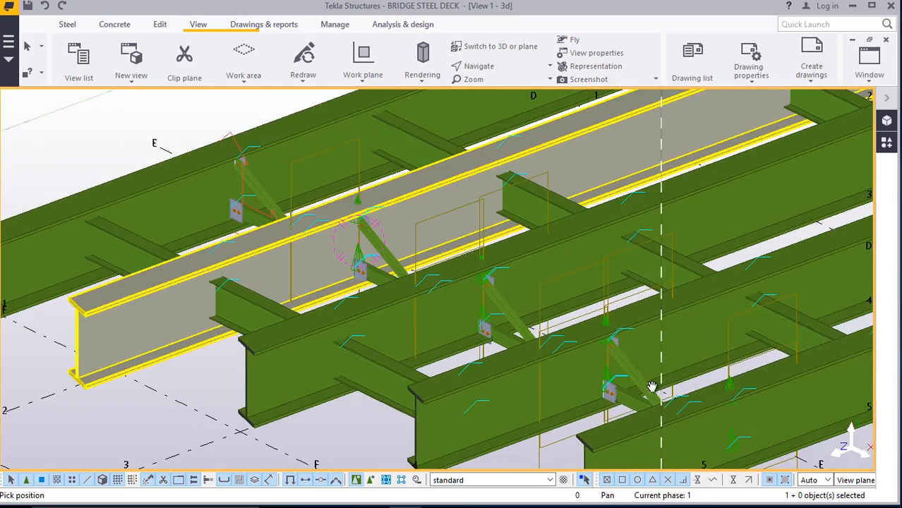
middle_click_drag(652, 387, 714, 365, "ctrl")
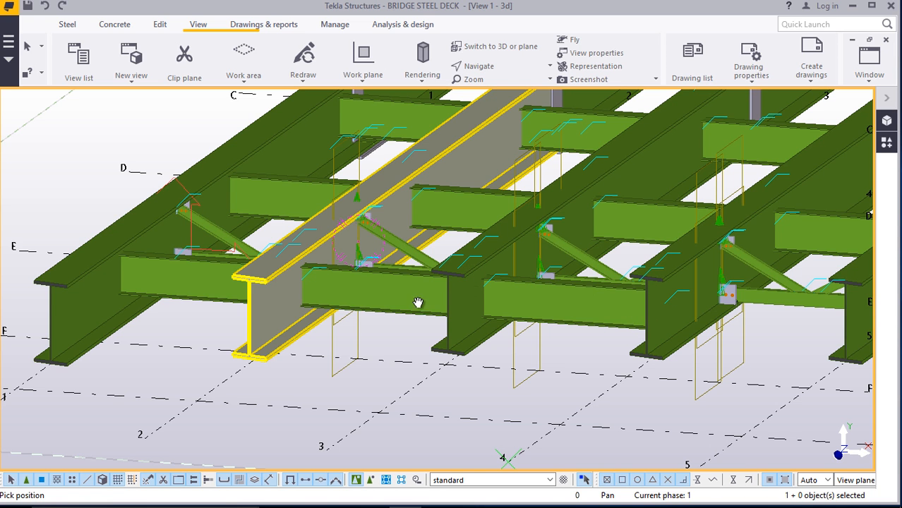
scroll(418, 302, "down", 3)
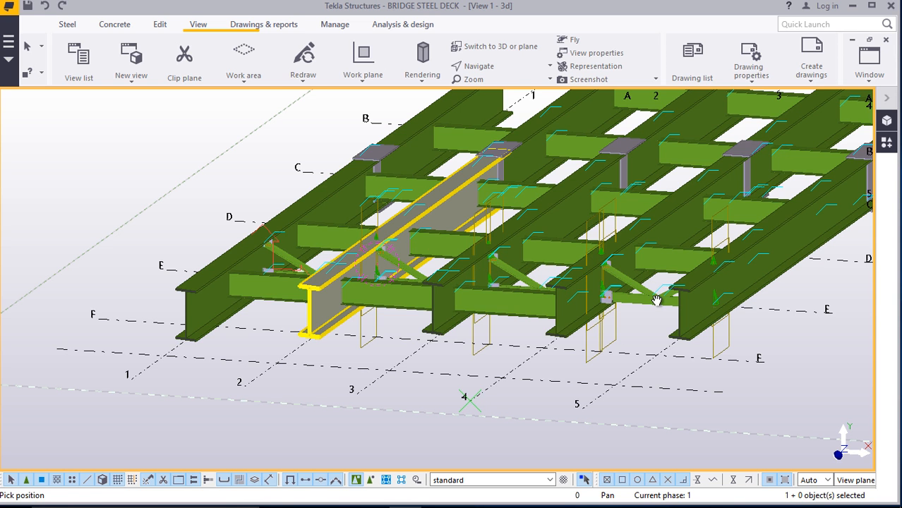
scroll(282, 252, "up", 3)
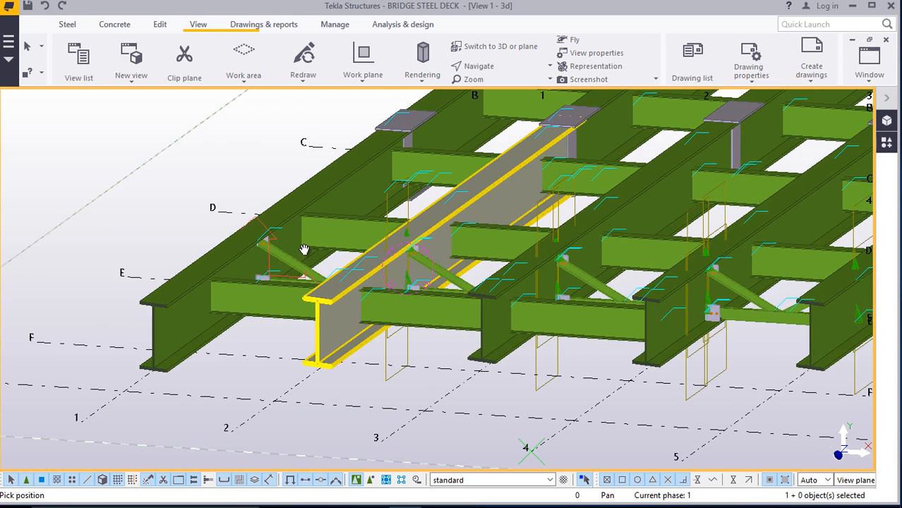
scroll(347, 287, "up", 5)
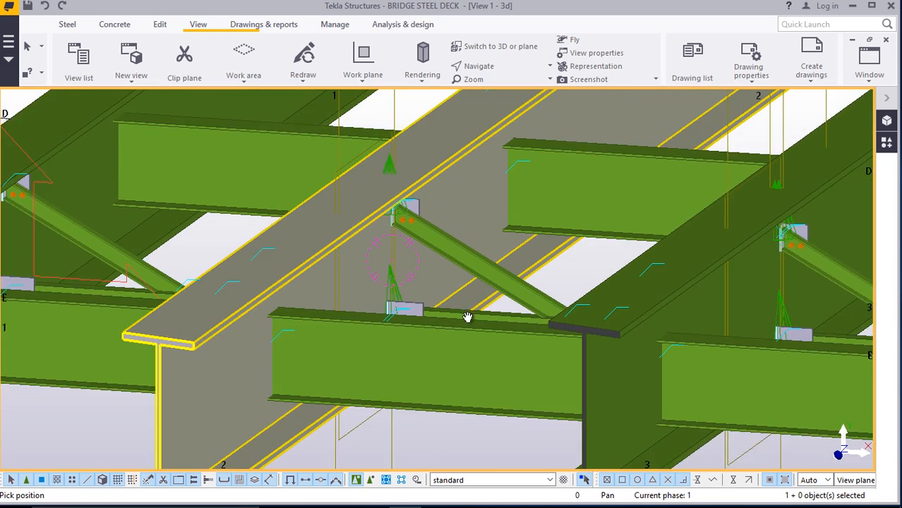
left_click(492, 69)
left_click(498, 89)
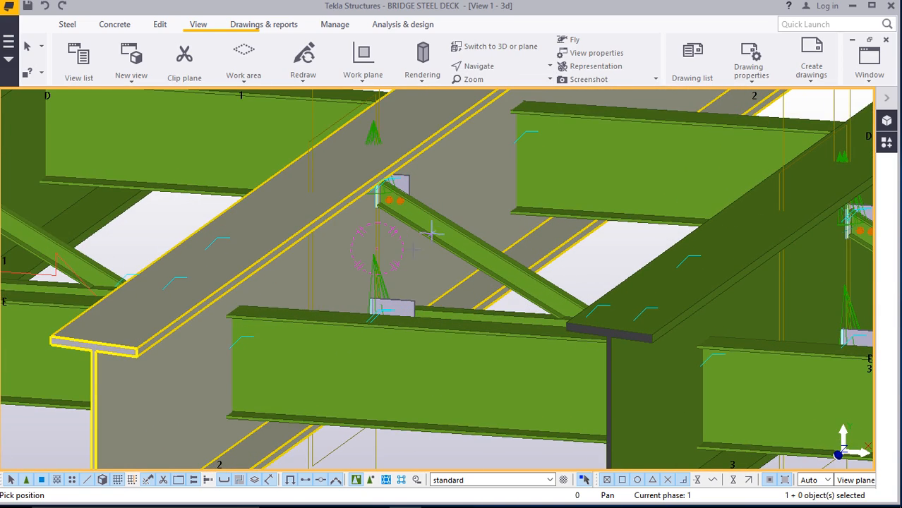
left_click_drag(404, 271, 408, 354)
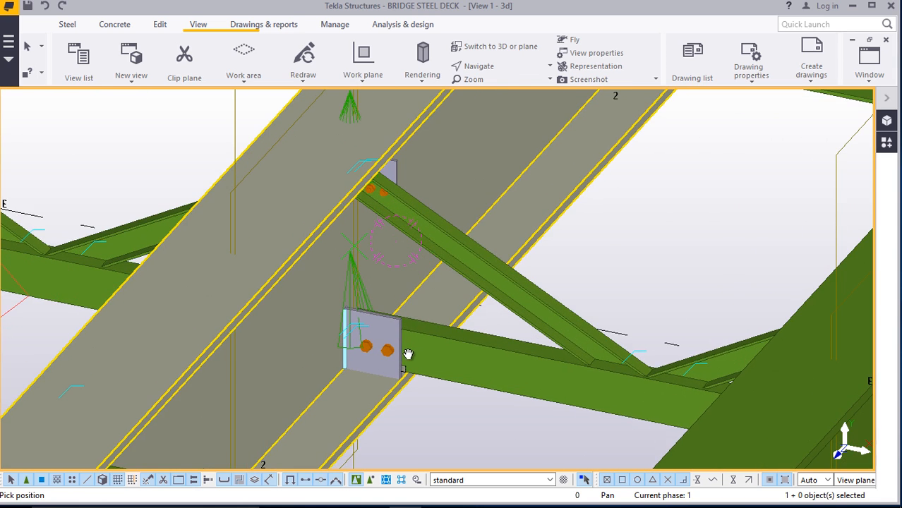
right_click(606, 227)
left_click(649, 241)
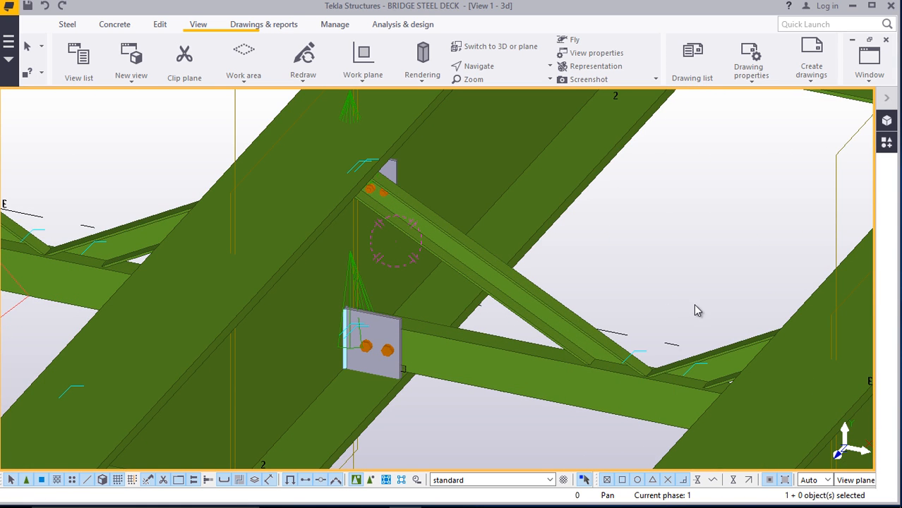
Move the bracing assembly between girders 2 and 3 vertically upward by 30 mm
left_click_drag(694, 308, 539, 385)
right_click(640, 237)
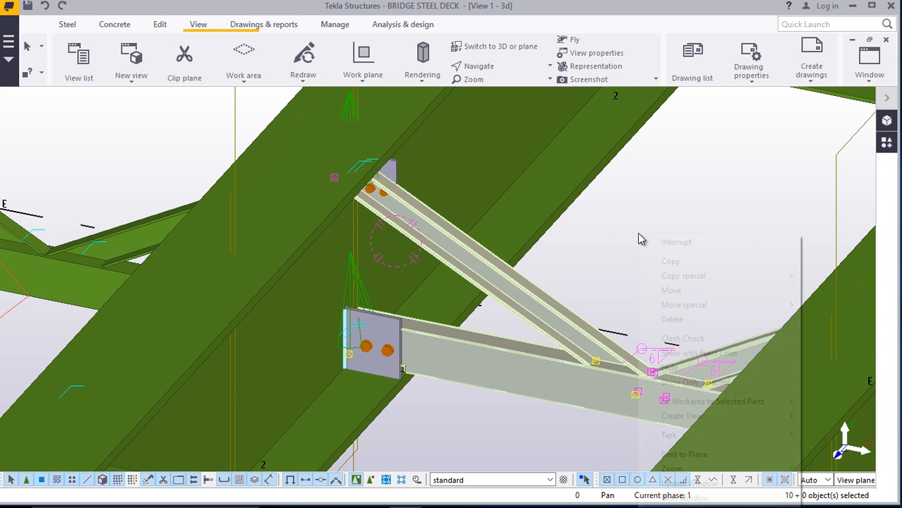
left_click(672, 291)
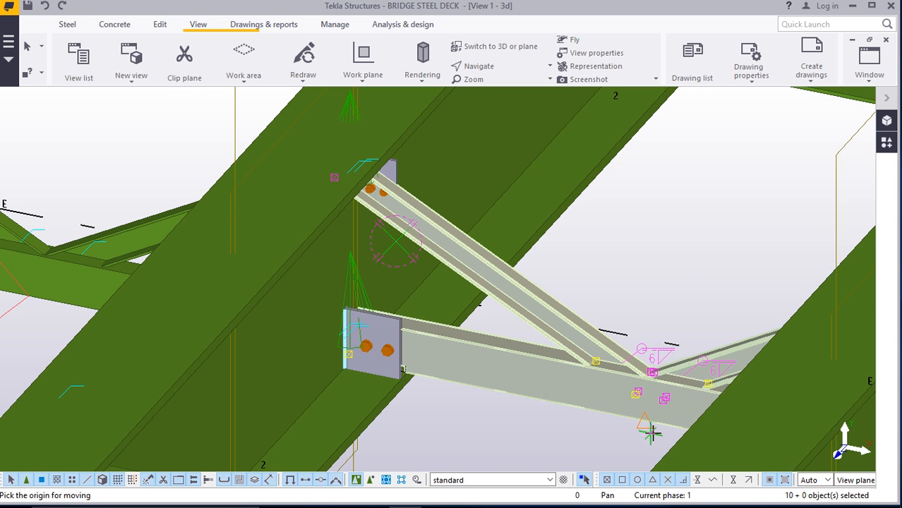
scroll(650, 432, "up", 3)
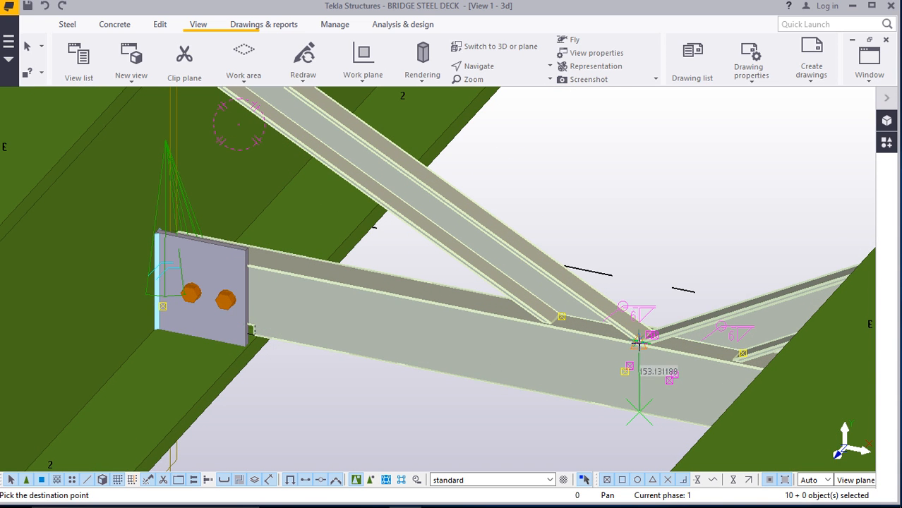
scroll(638, 344, "up", 3)
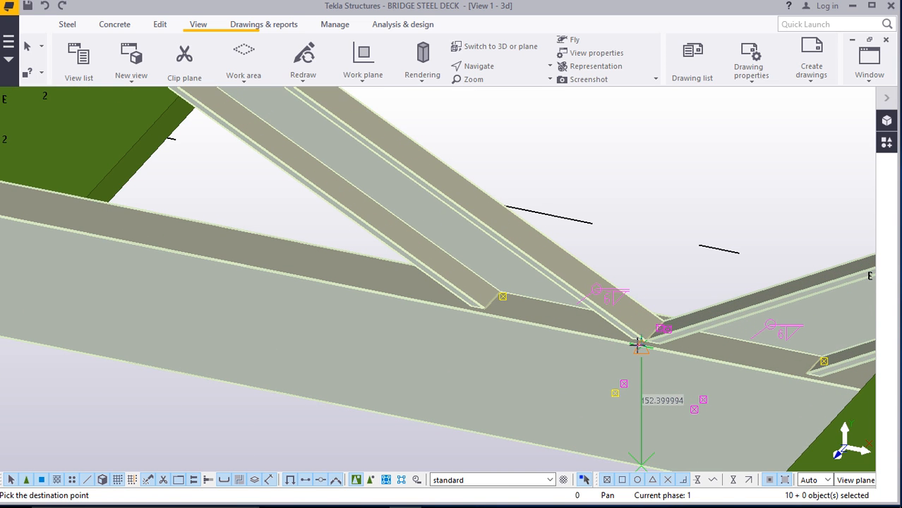
type("30")
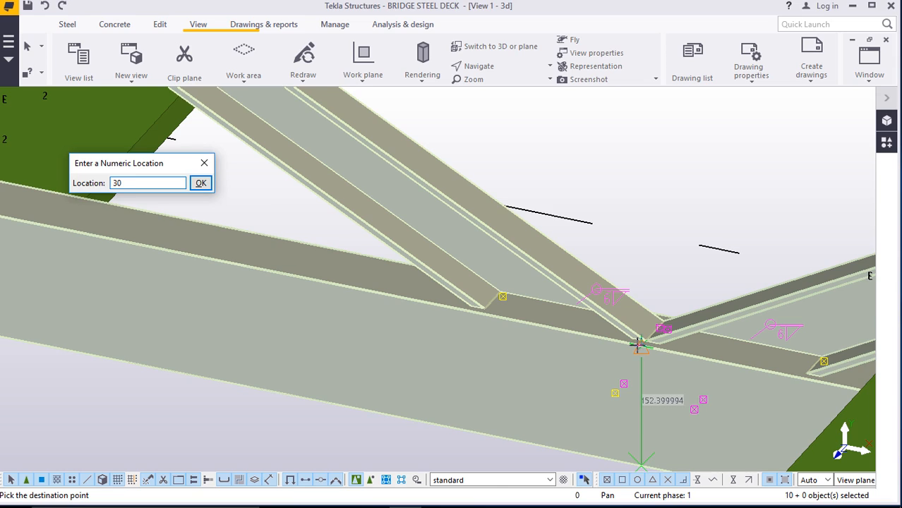
key("Return")
Select the bracing assembly between girders 3 and 4 and move it vertically upward by 30 mm
scroll(459, 271, "down", 4)
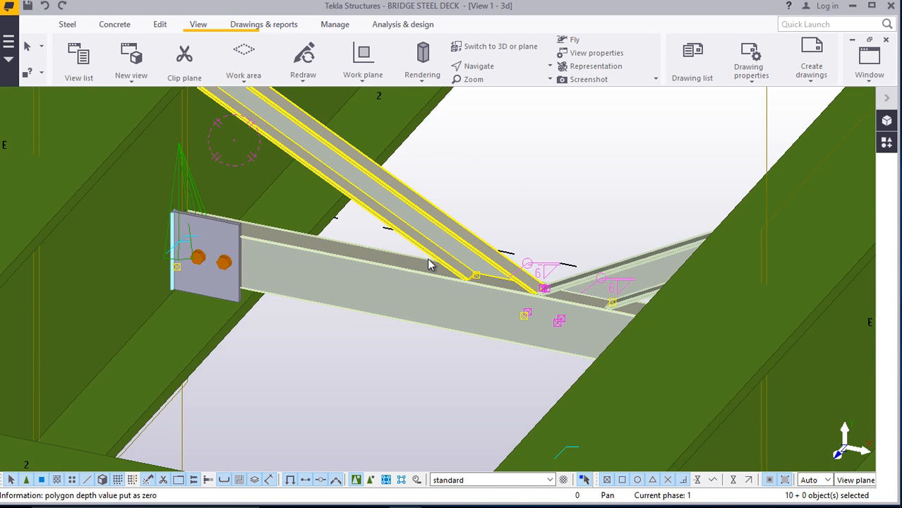
scroll(206, 268, "down", 4)
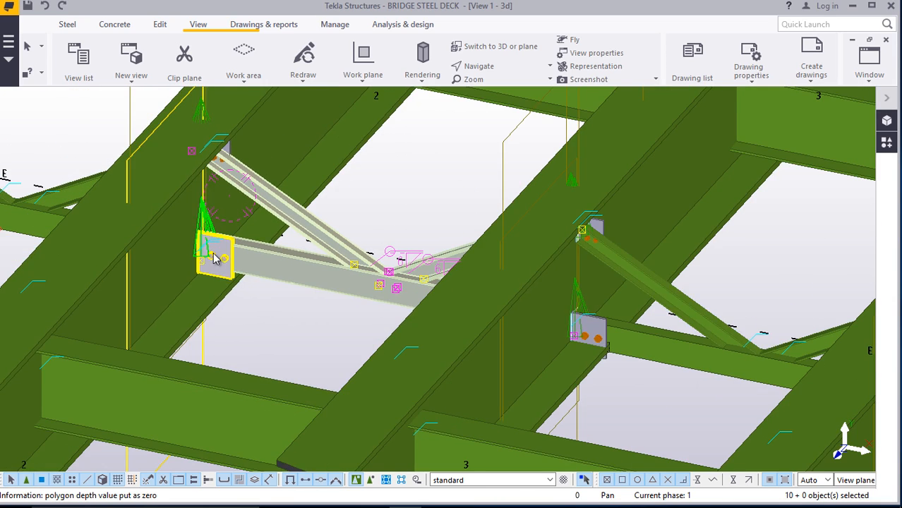
scroll(734, 360, "down", 2)
scroll(734, 360, "up", 3)
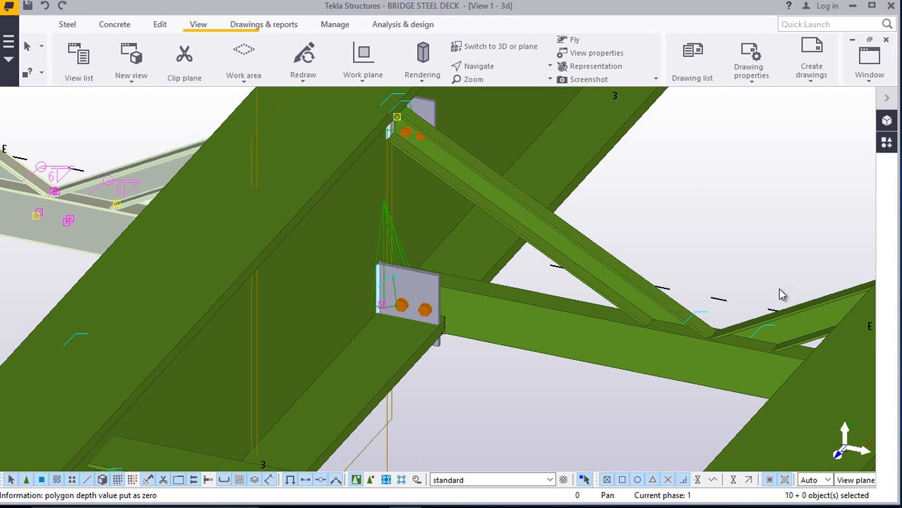
left_click_drag(634, 377, 637, 373)
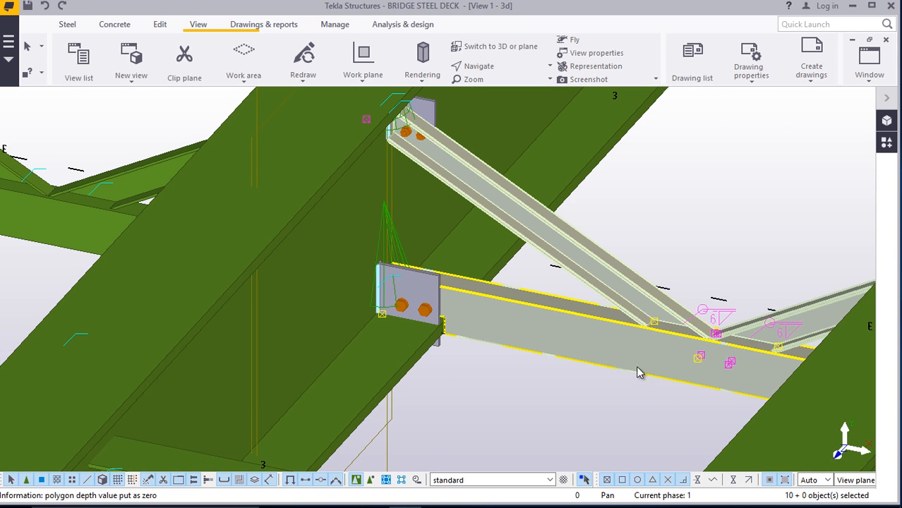
right_click(710, 222)
left_click(741, 278)
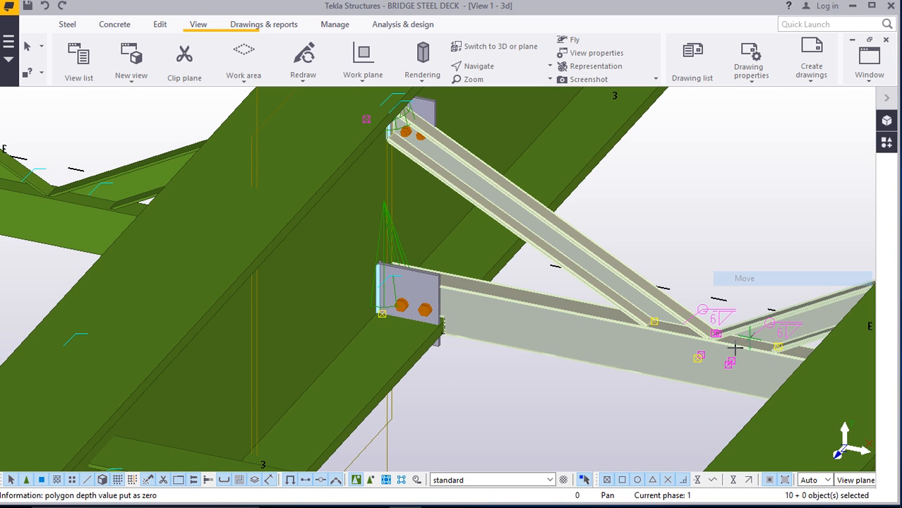
scroll(721, 397, "up", 2)
scroll(705, 385, "up", 3)
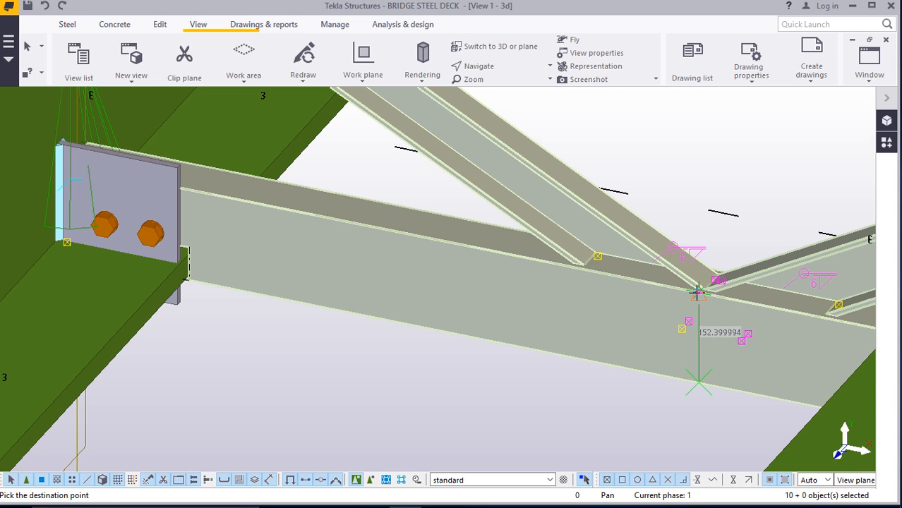
type("30")
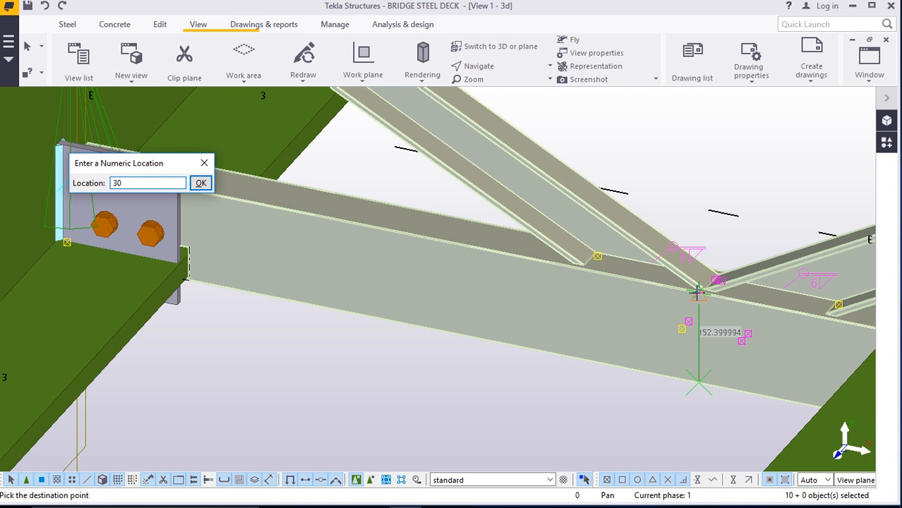
key("Return")
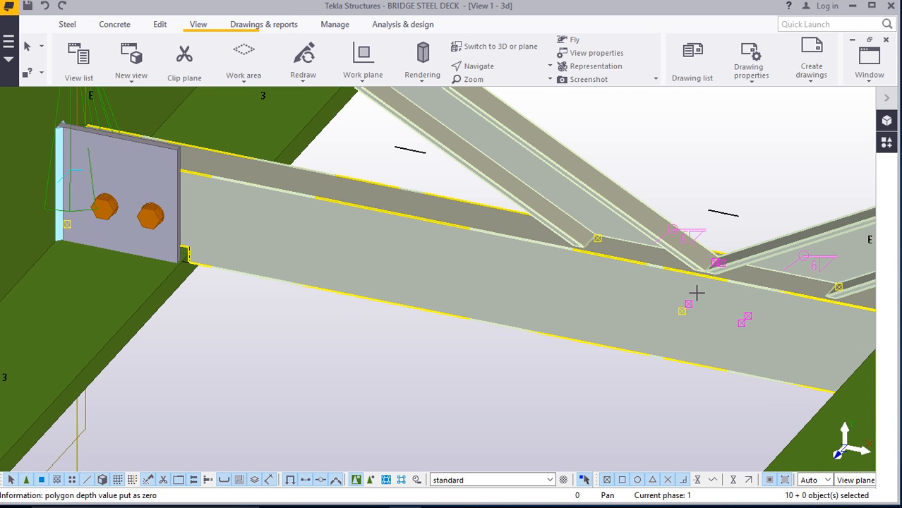
Raise the bracing between girders 3 and 4 further with two more upward moves of 30 mm each
right_click(703, 138)
left_click(734, 192)
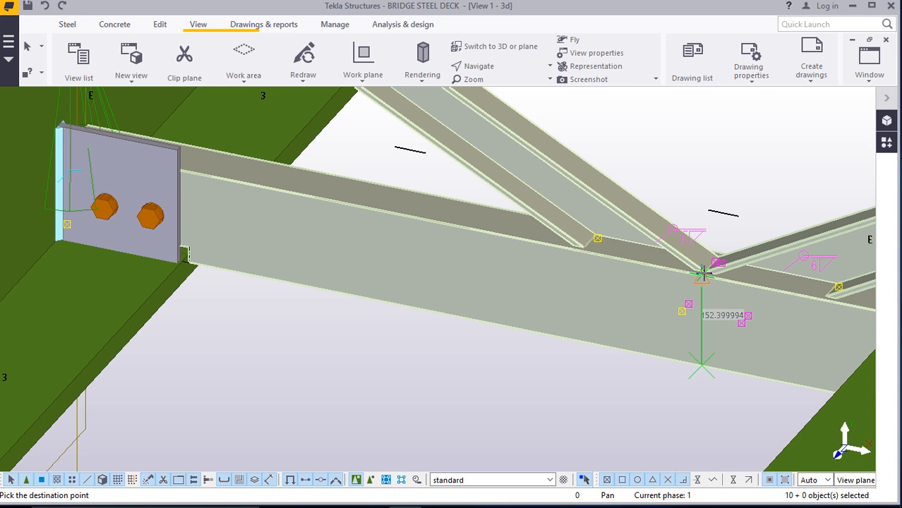
type("30")
key("Return")
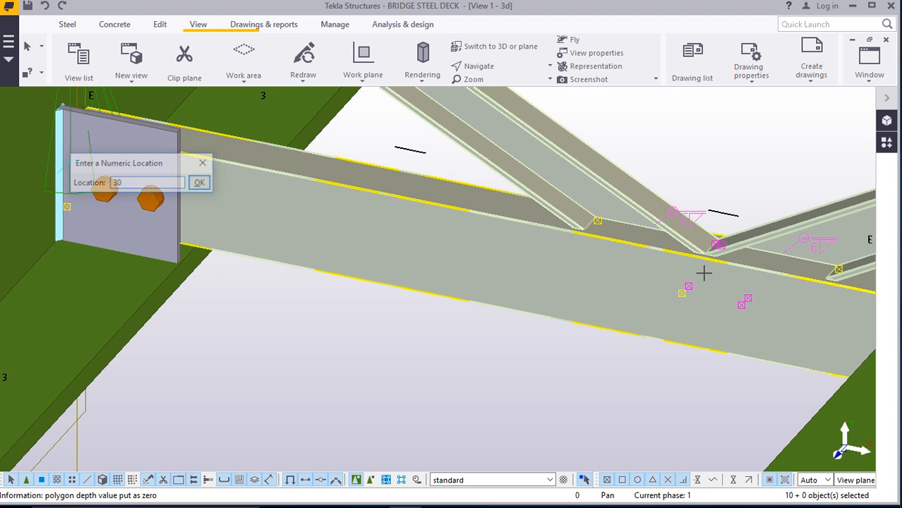
right_click(694, 161)
left_click(729, 208)
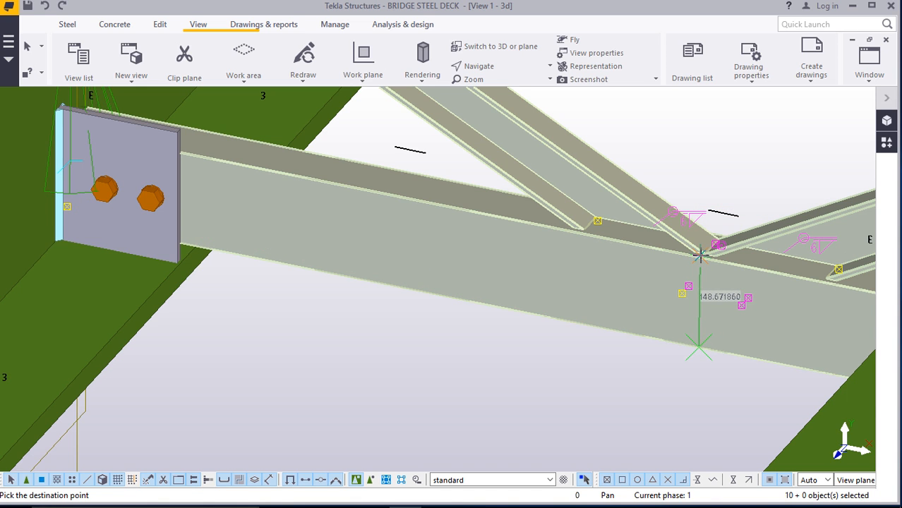
scroll(699, 260, "up", 2)
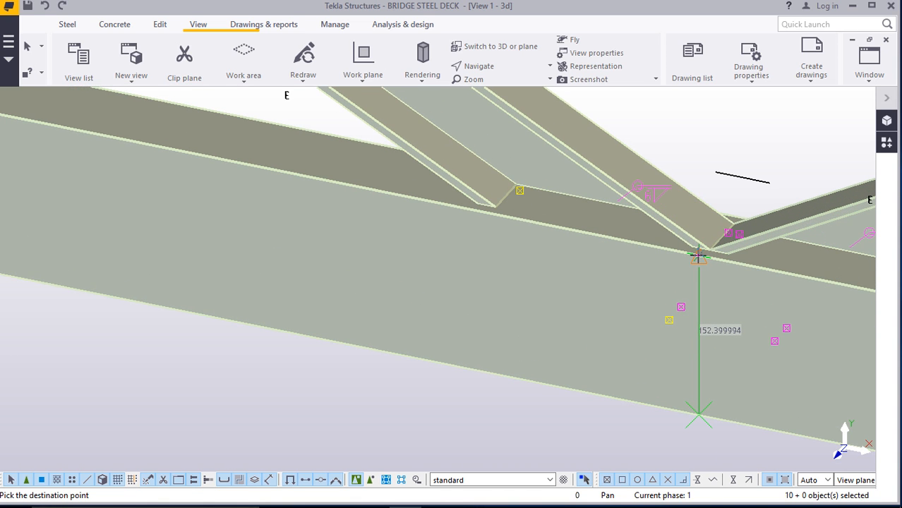
type("30")
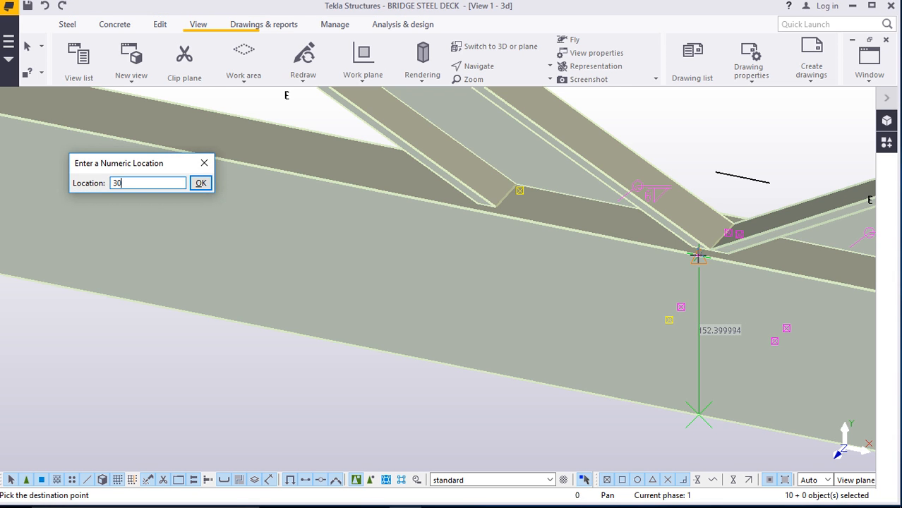
key("Return")
Select the bracing assembly between girders 4 and 5 and move it vertically upward by 60 mm
scroll(542, 276, "down", 3)
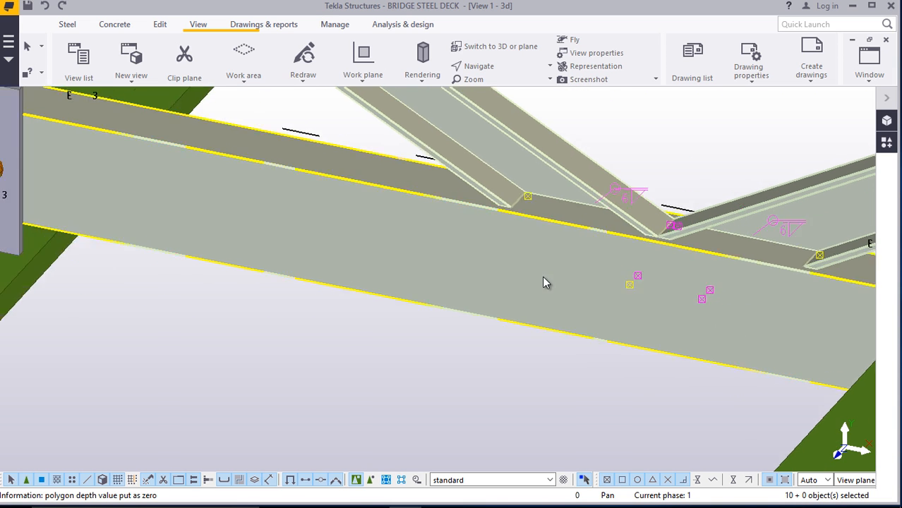
scroll(103, 251, "up", 1)
scroll(138, 226, "down", 5)
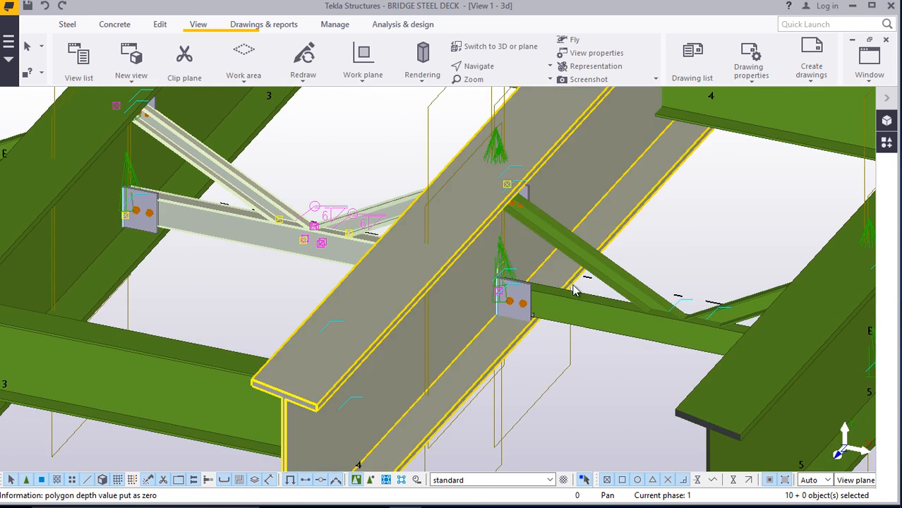
scroll(676, 338, "up", 3)
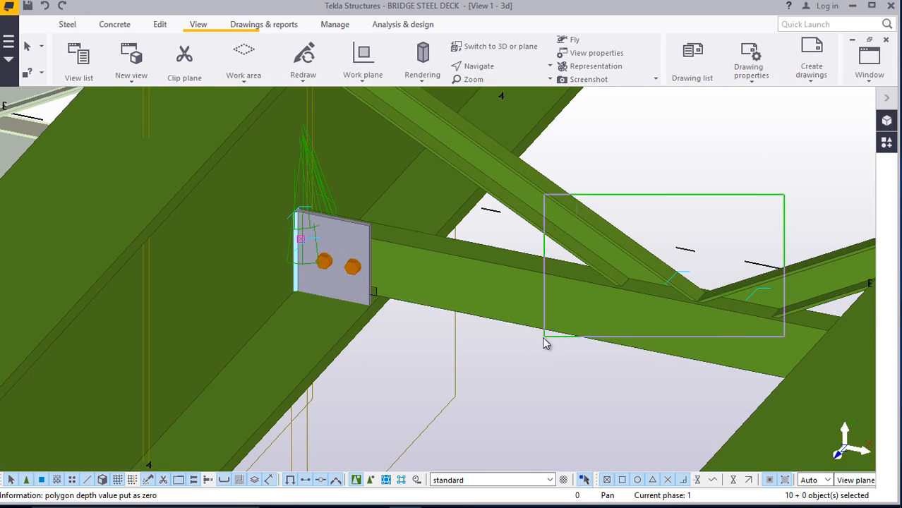
left_click_drag(544, 338, 545, 338)
right_click(664, 172)
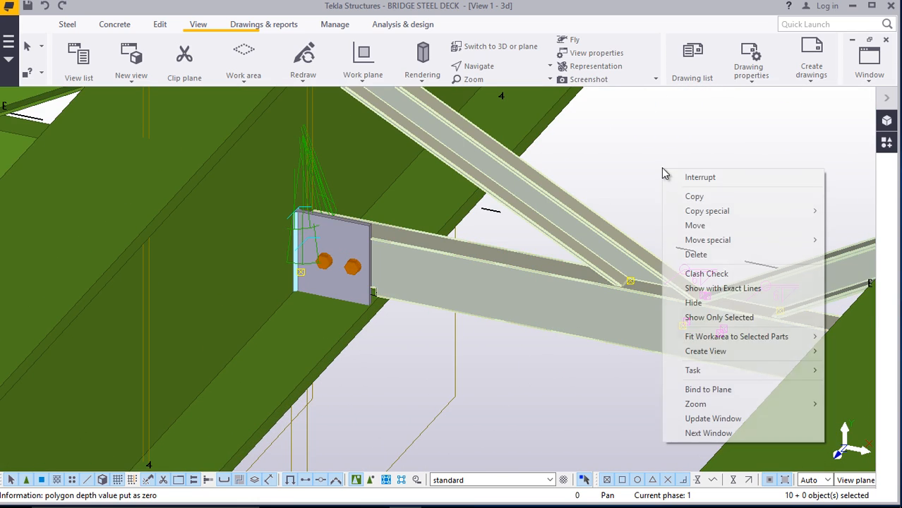
left_click(696, 226)
scroll(698, 361, "up", 3)
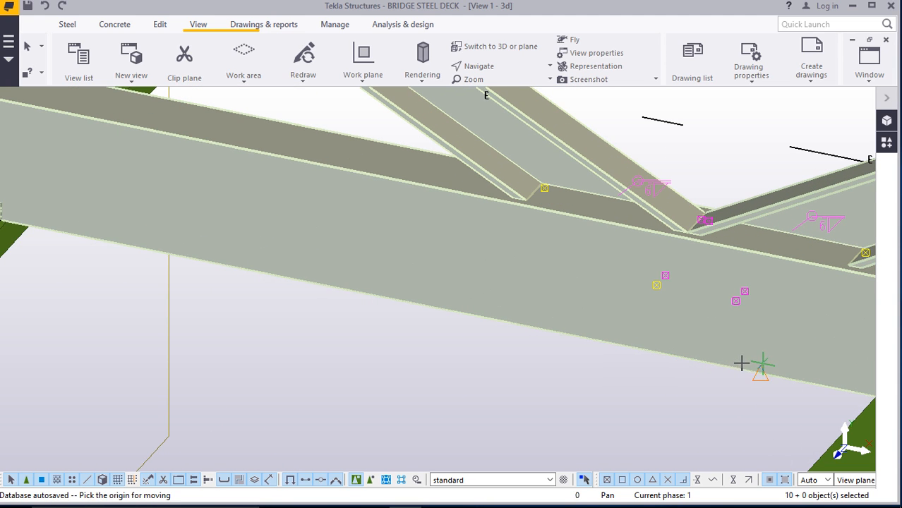
left_click(760, 374)
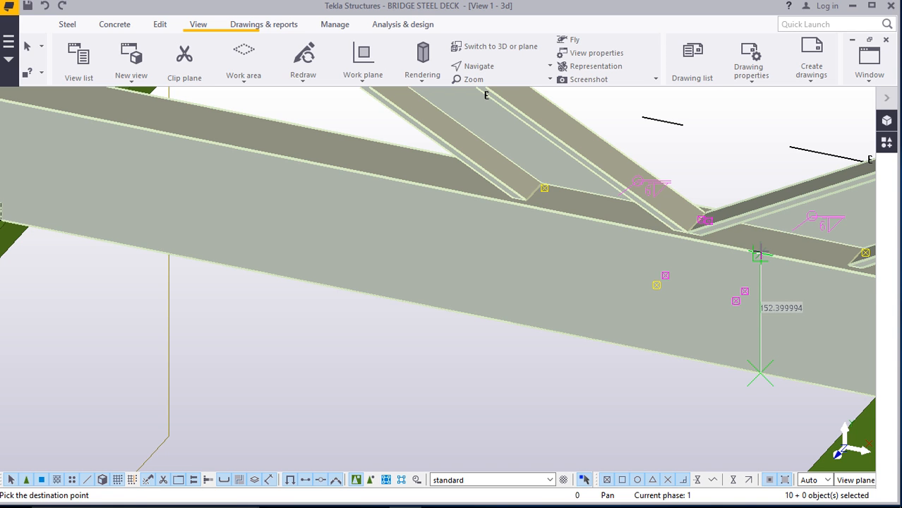
type("60")
key("Return")
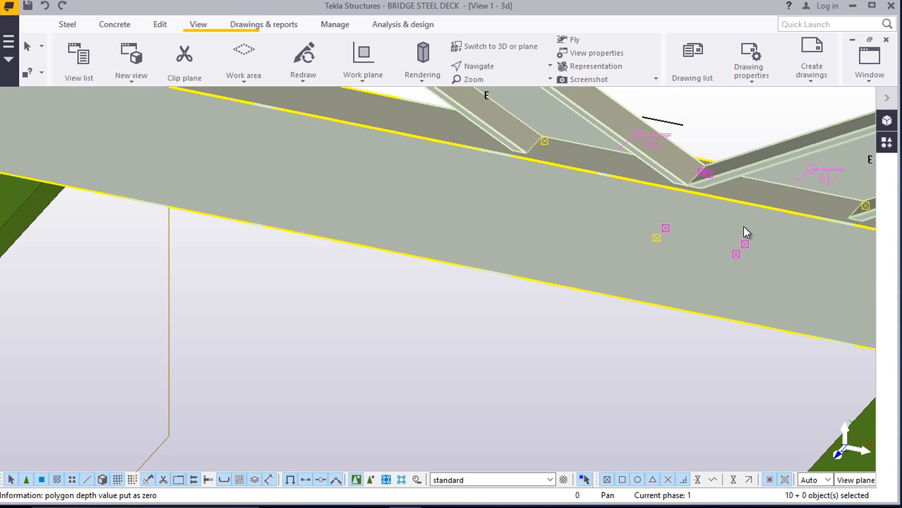
scroll(452, 354, "down", 3)
scroll(167, 257, "up", 2)
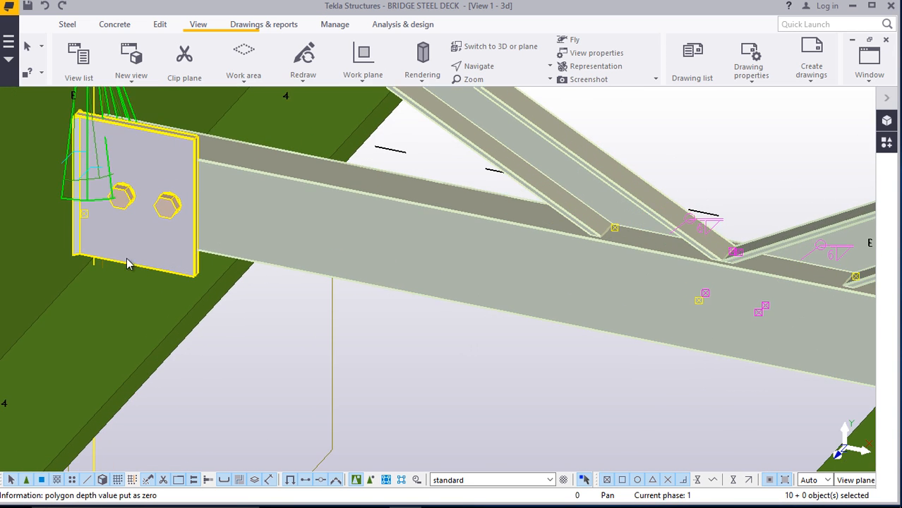
Examine the raised bracing across the bays and the bolted lower shear plate near girder 2's bottom flange from the reverse side
scroll(134, 258, "down", 5)
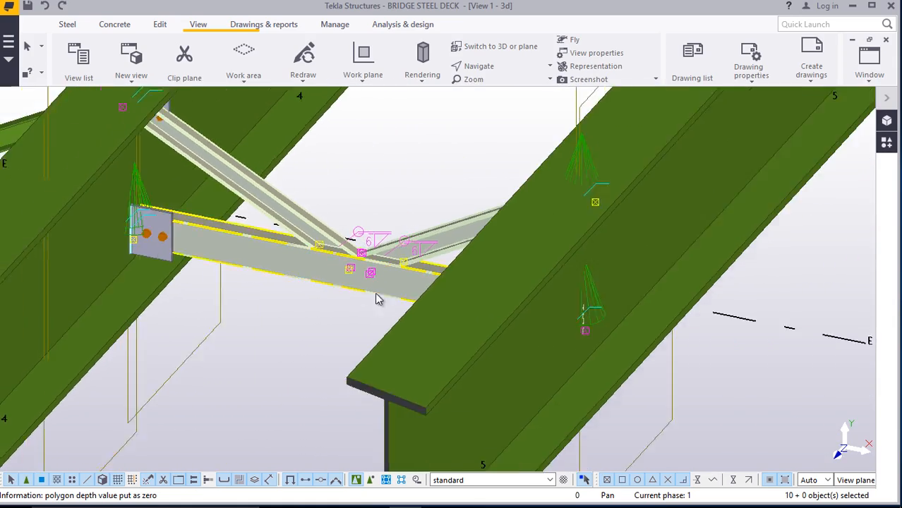
scroll(376, 299, "down", 2)
scroll(529, 364, "down", 3)
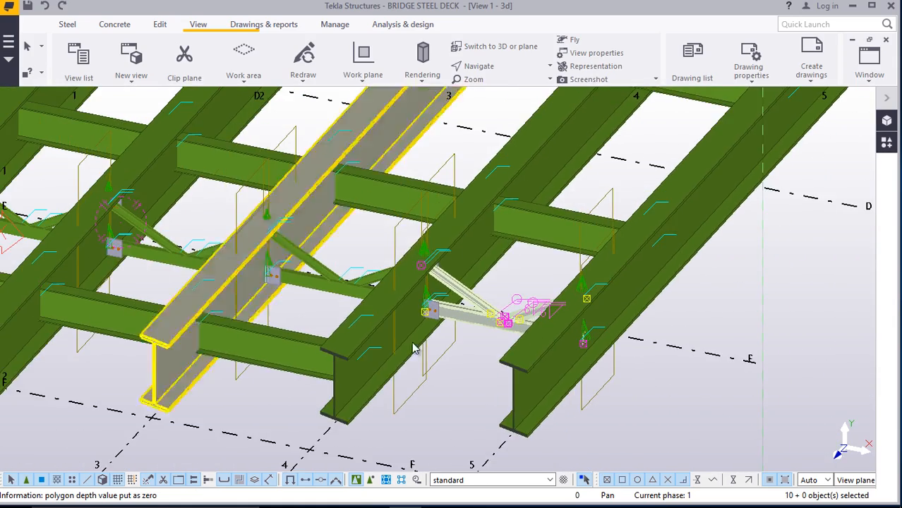
scroll(413, 346, "down", 2)
scroll(99, 263, "up", 6)
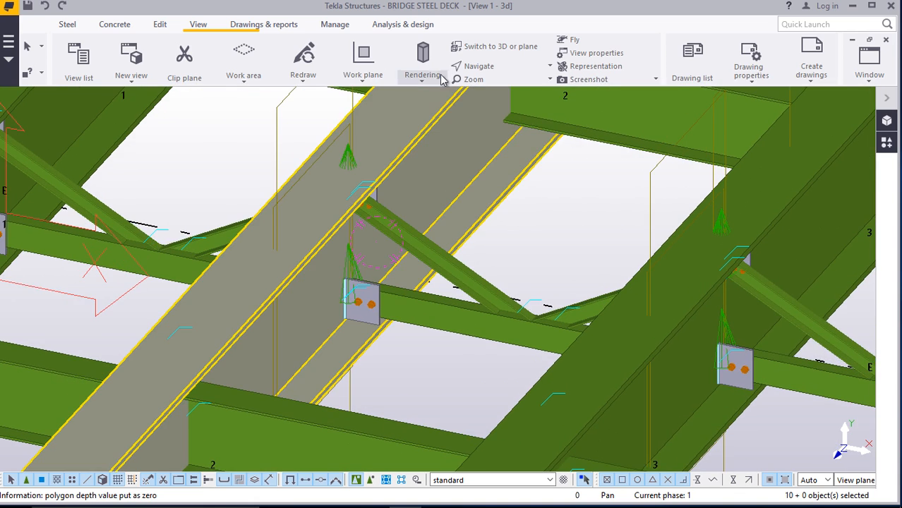
left_click(482, 71)
left_click(490, 87)
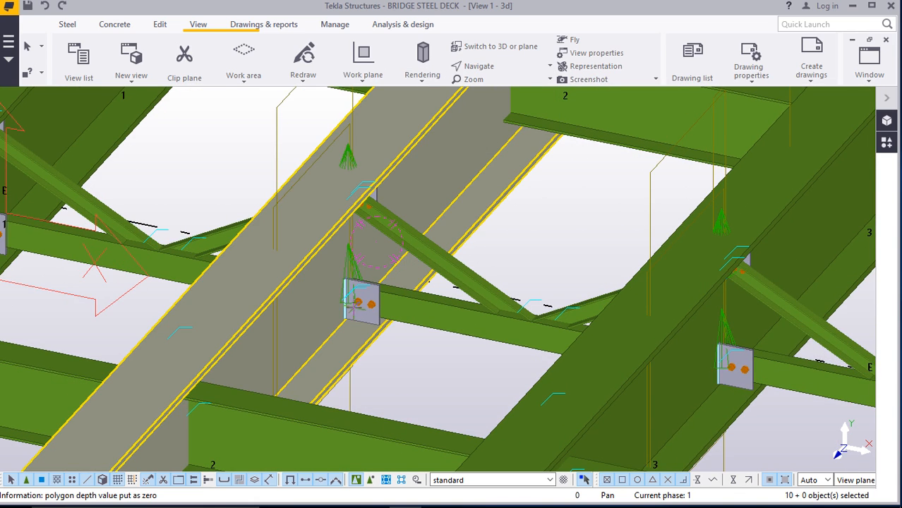
left_click_drag(351, 309, 518, 289)
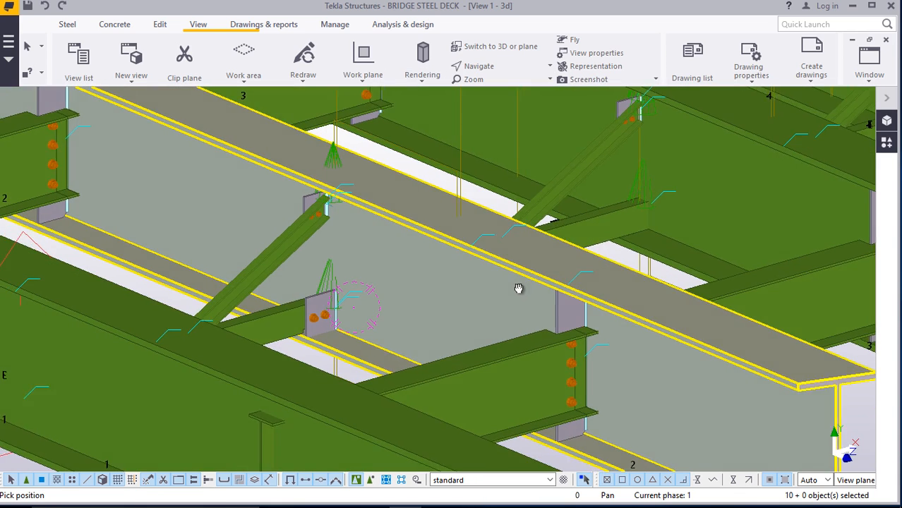
scroll(274, 315, "up", 6)
scroll(321, 342, "up", 5)
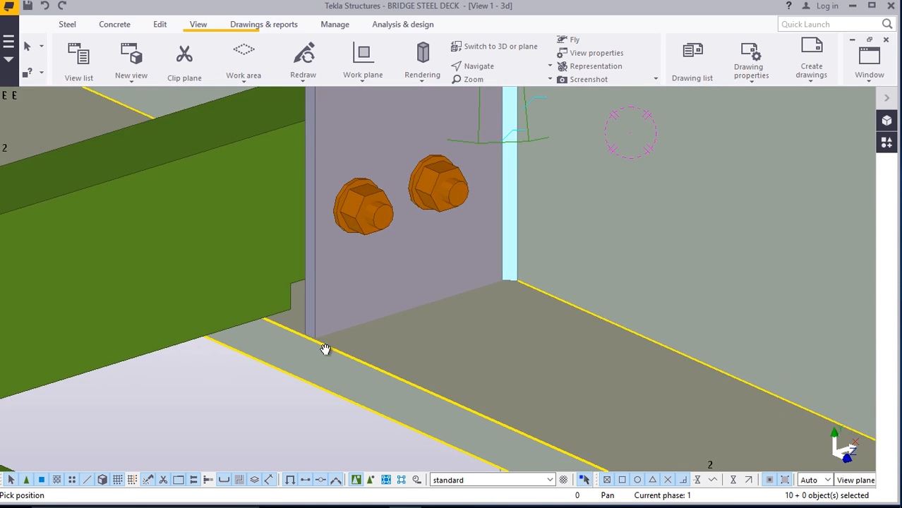
right_click(352, 255)
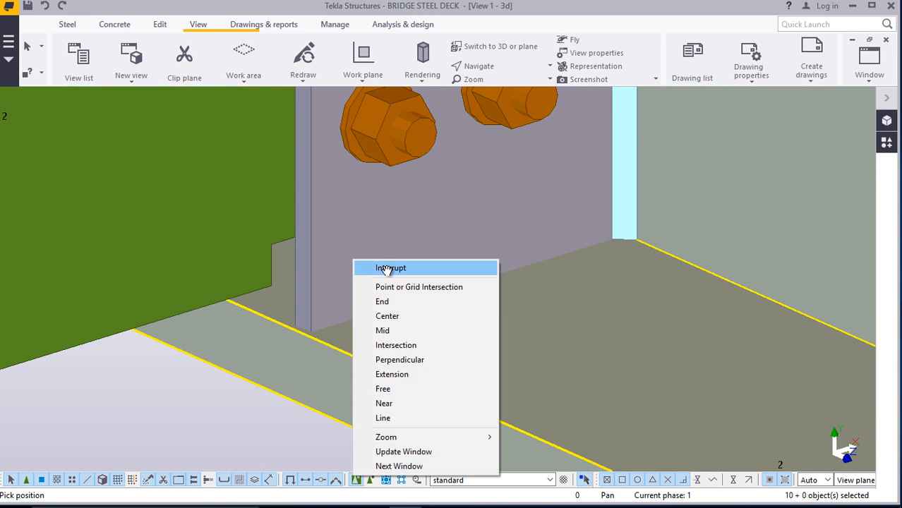
left_click(355, 264)
Select the lower strut between girders 1 and 2 and inspect its notched end beside girder 2's bottom flange
scroll(402, 322, "down", 1)
scroll(402, 321, "down", 2)
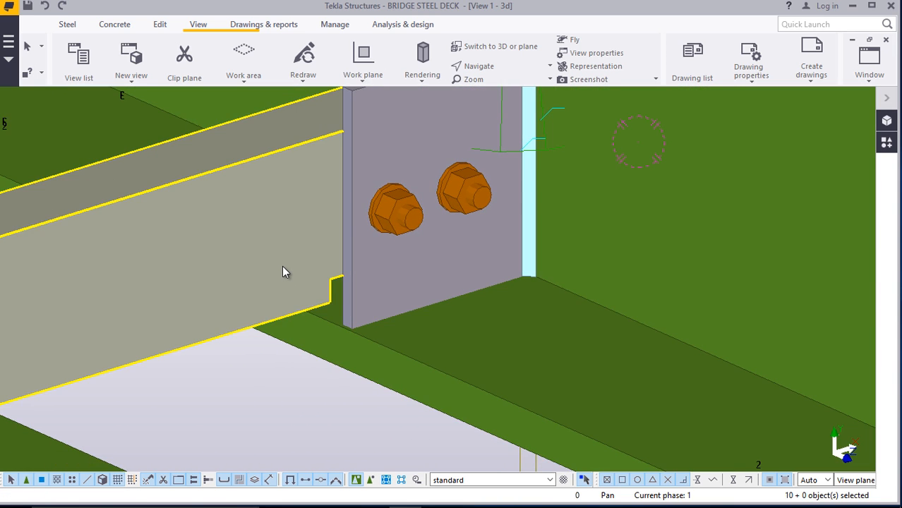
left_click(282, 272)
right_click(222, 227)
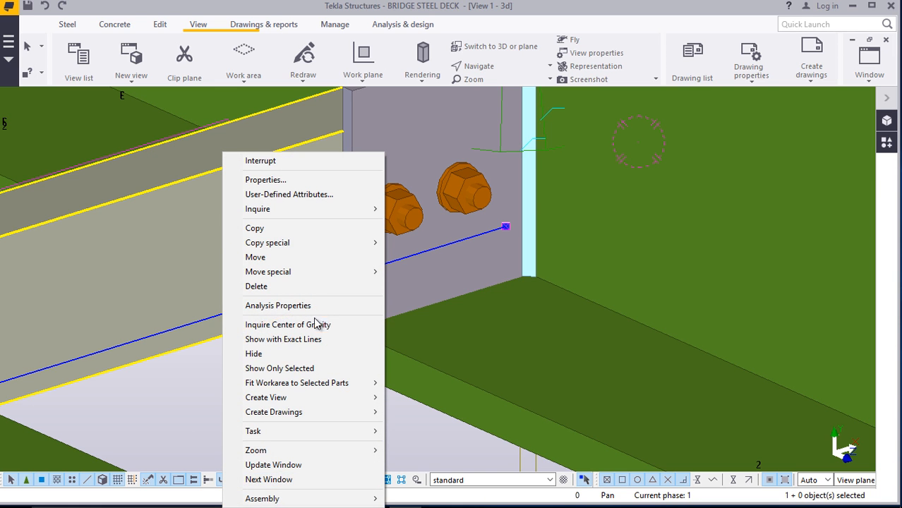
left_click(182, 382)
scroll(459, 303, "down", 3)
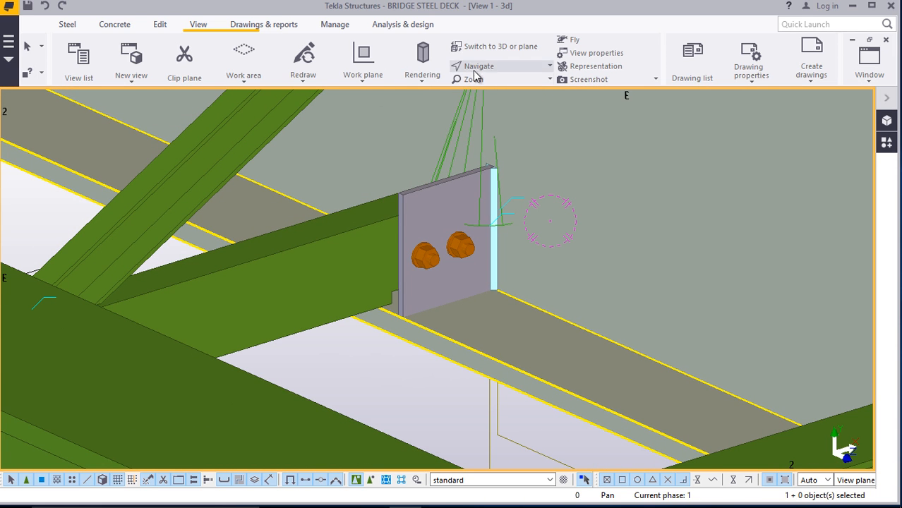
left_click(474, 70)
left_click(497, 86)
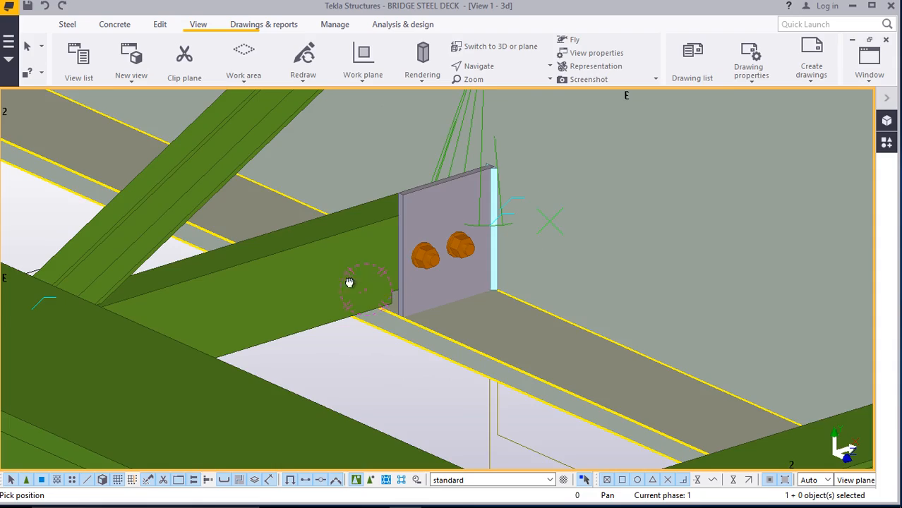
mouse_move(348, 282)
middle_mouse_down("ctrl")
mouse_move(276, 302)
mouse_move(472, 316)
mouse_move(223, 321)
mouse_move(312, 276)
mouse_move(111, 276)
mouse_move(128, 298)
mouse_move(127, 288)
mouse_move(560, 288)
mouse_move(555, 304)
mouse_move(664, 346)
middle_mouse_up("ctrl")
right_click(326, 283)
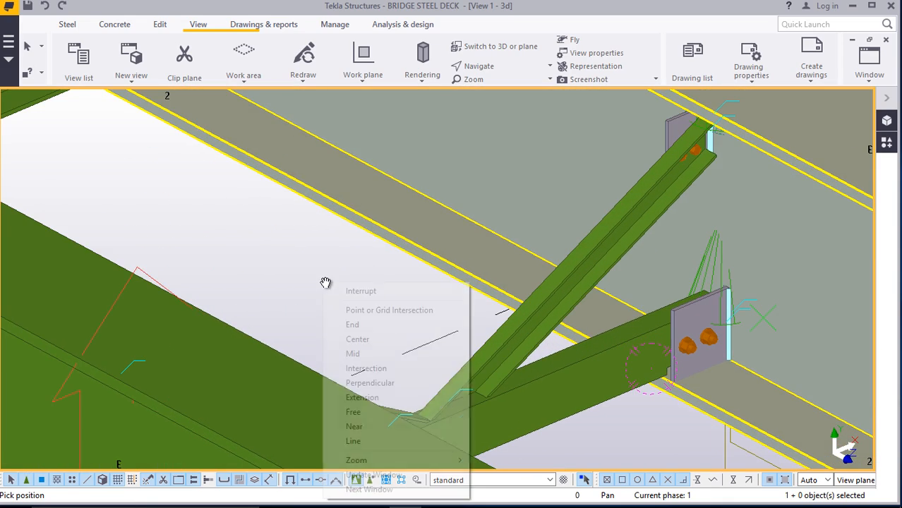
left_click(349, 291)
Select the bracing assembly between girders 1 and 2 and move it vertically upward by 30 mm
scroll(452, 346, "down", 2)
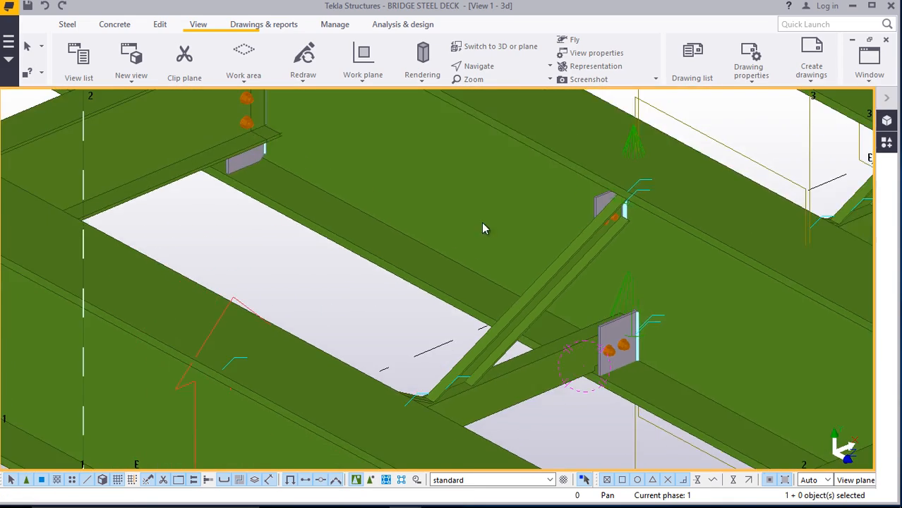
left_click(476, 66)
left_click(487, 85)
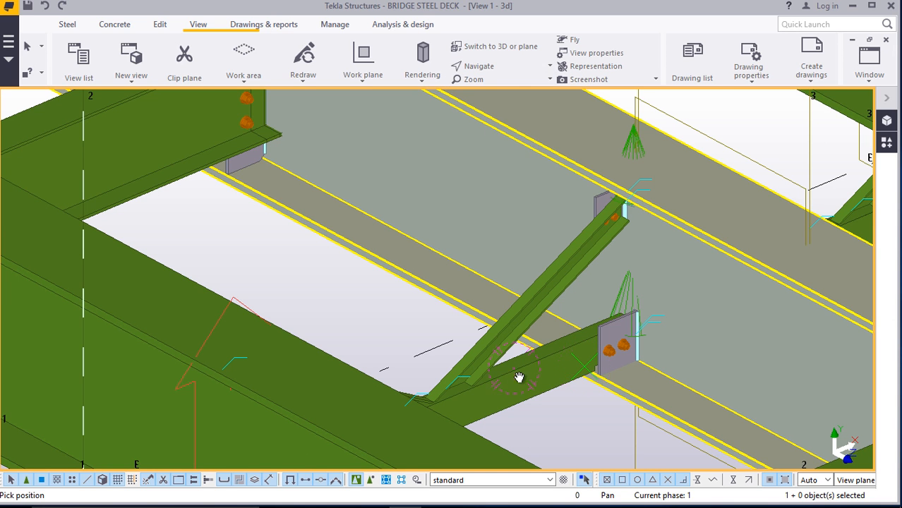
left_click_drag(519, 378, 423, 252)
right_click(428, 252)
left_click(437, 249)
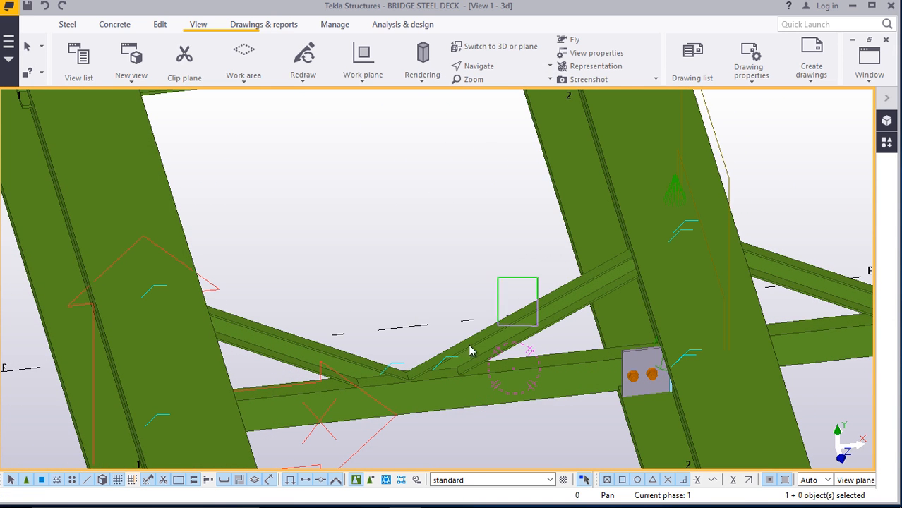
left_click_drag(324, 433, 325, 428)
right_click(367, 237)
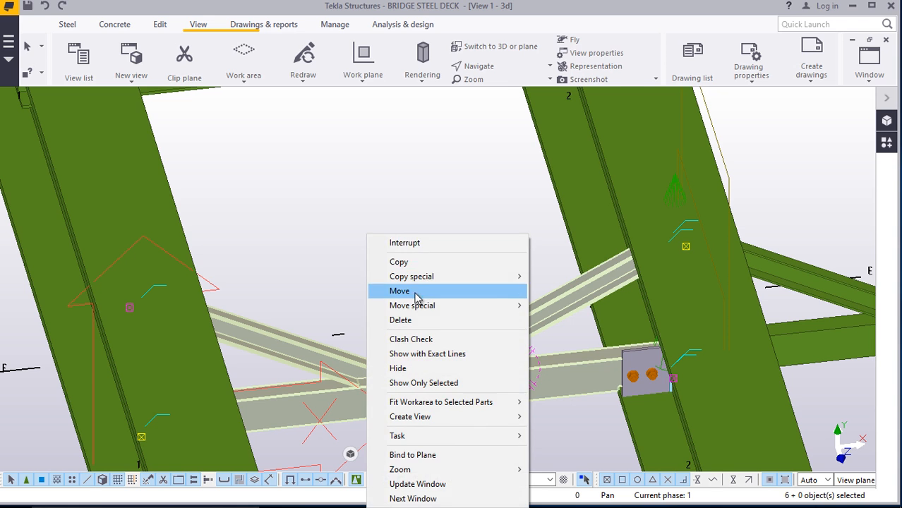
left_click(382, 289)
scroll(421, 413, "up", 5)
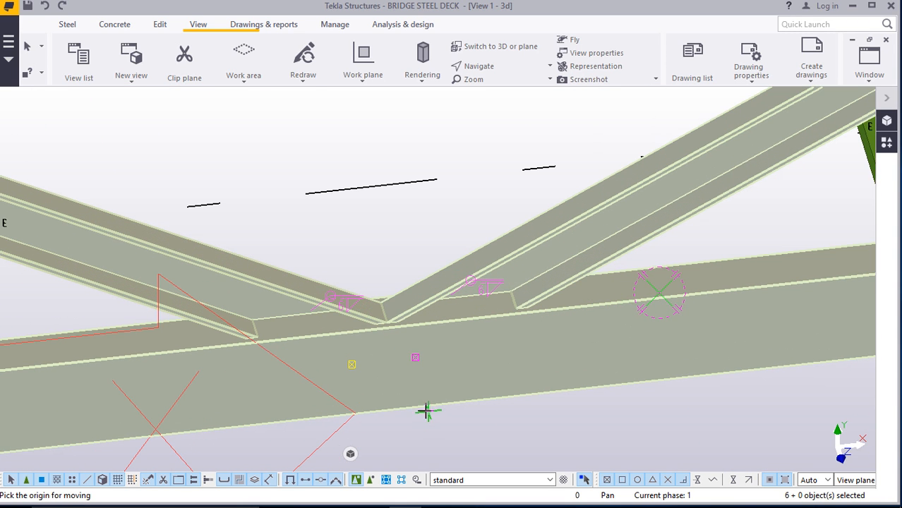
scroll(328, 422, "up", 3)
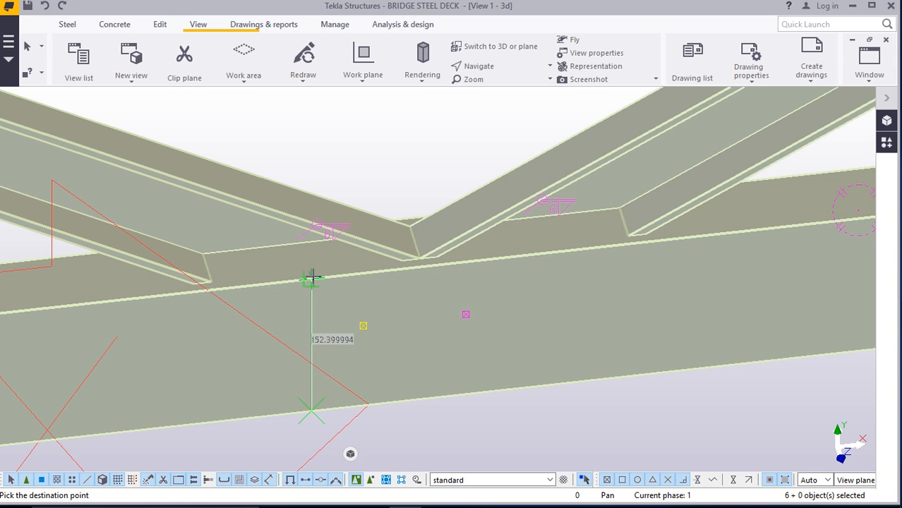
type("30")
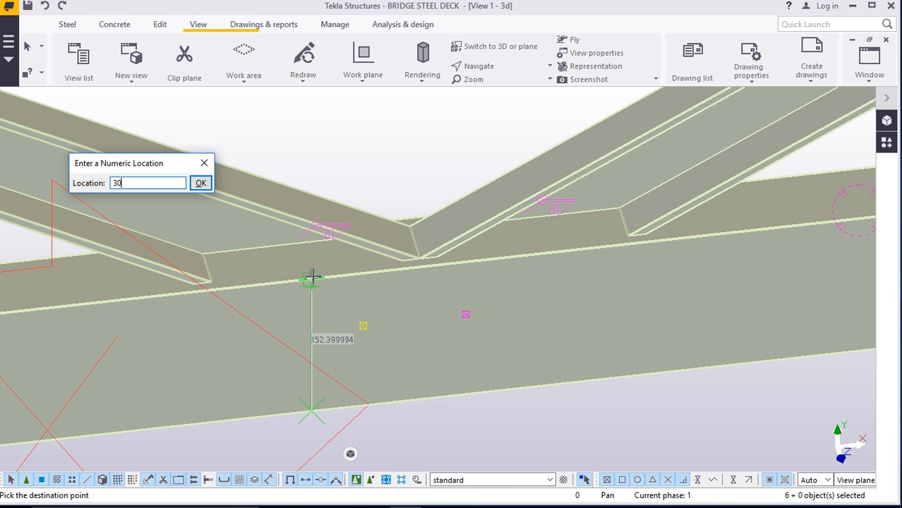
key("Return")
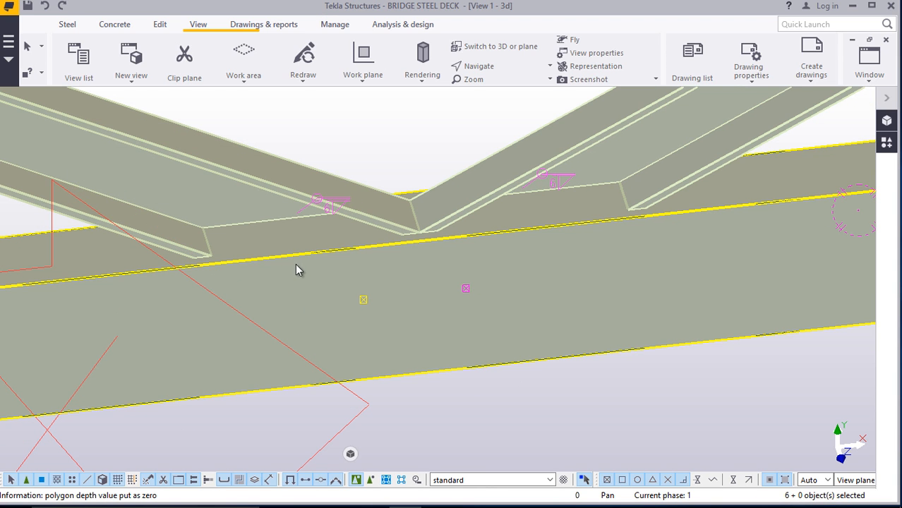
Inspect the lower bracing ends at girders 2 and 3 from the opposite side of the deck
scroll(569, 335, "down", 5)
scroll(719, 299, "up", 1)
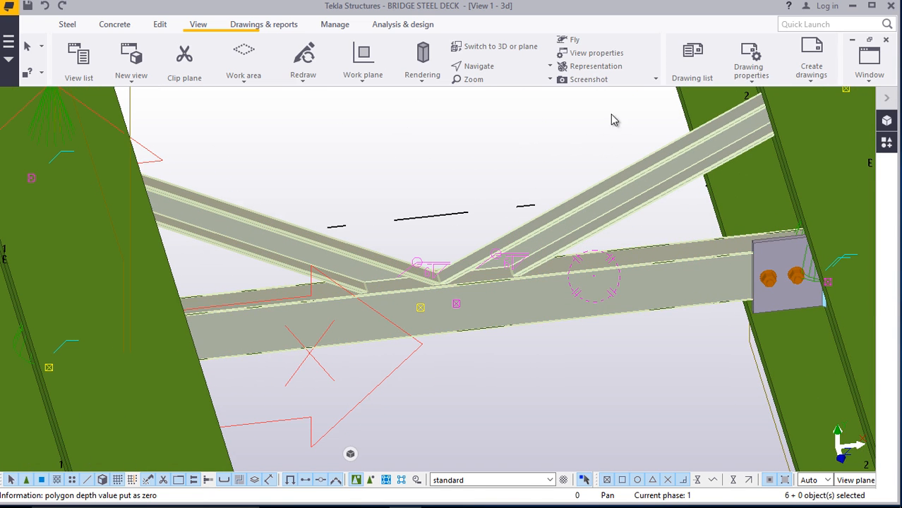
left_click(499, 68)
left_click(505, 87)
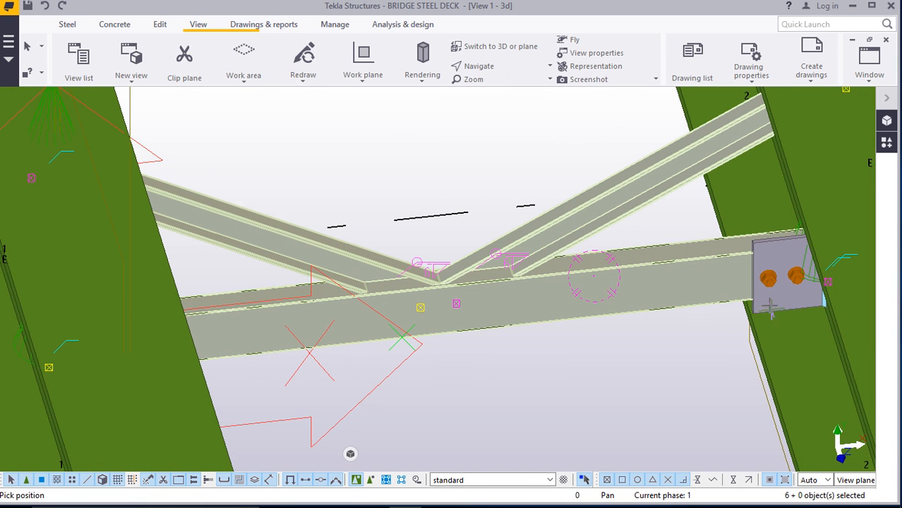
left_click_drag(766, 299, 528, 345)
scroll(527, 345, "down", 5)
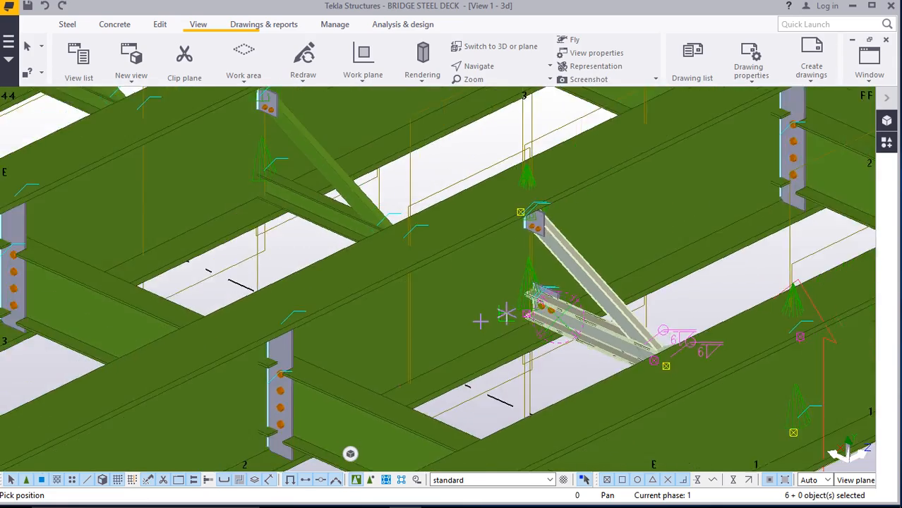
scroll(338, 223, "up", 5)
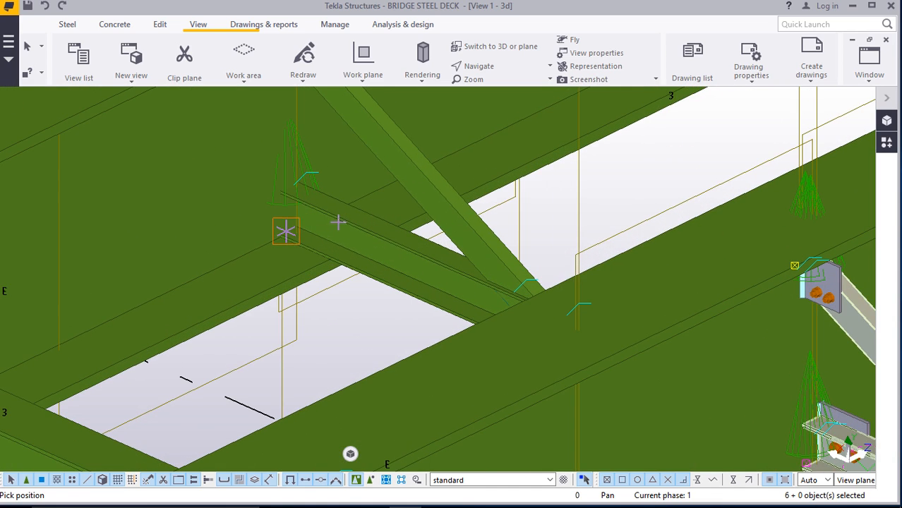
right_click(534, 184)
left_click(578, 189)
scroll(759, 339, "down", 3)
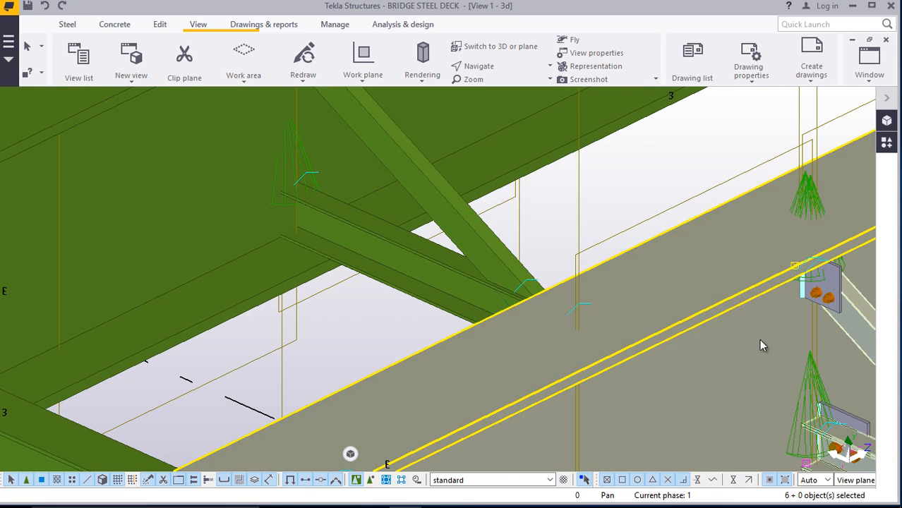
Reuse the existing Shear plate (34) settings of 80, -40 and -40 to connect the lower strut between girders 2 and 3 to girder 3
double_click(801, 413)
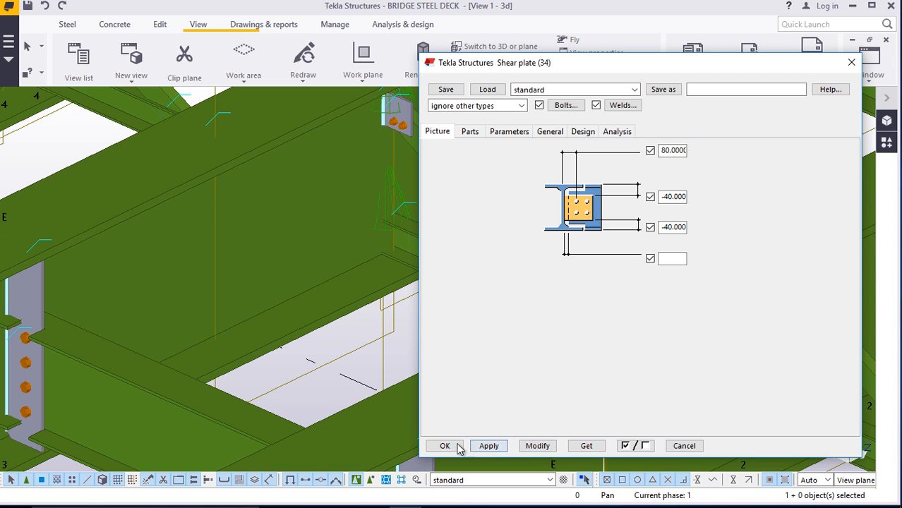
left_click(446, 447)
left_click(887, 147)
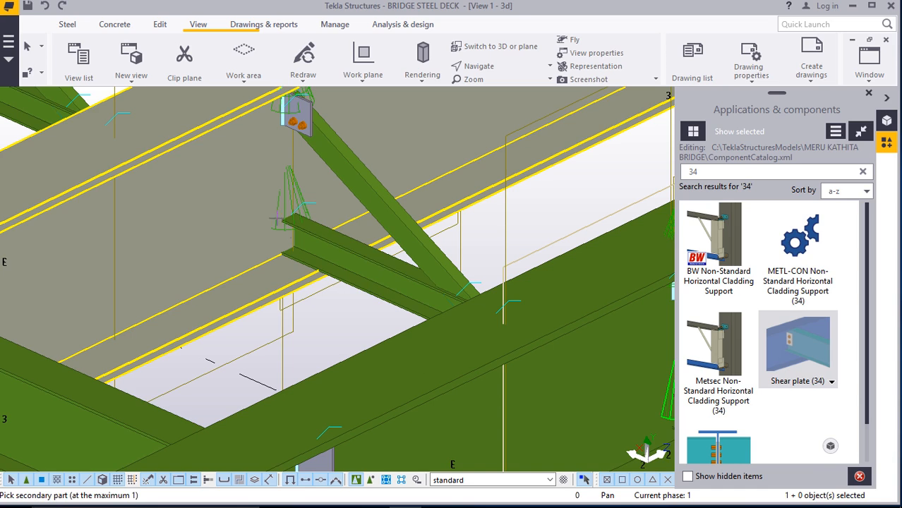
left_click(316, 256)
scroll(310, 251, "up", 5)
right_click(298, 243)
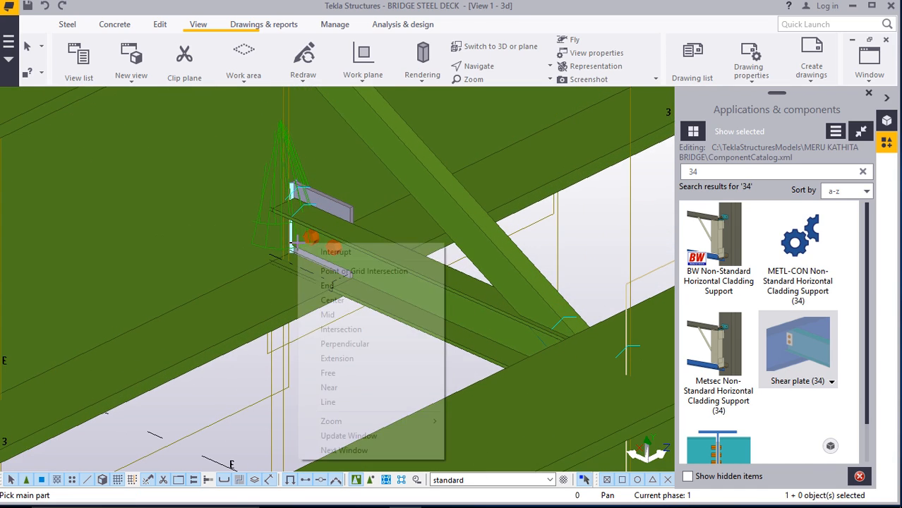
left_click(334, 253)
Select the bracing assembly between girders 2 and 3 and move it vertically upward by 30 mm
scroll(360, 307, "down", 6)
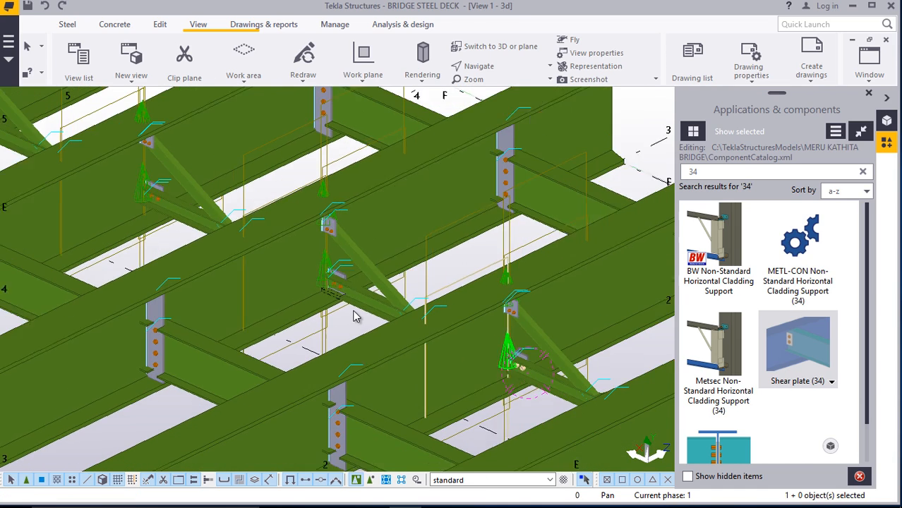
scroll(355, 317, "down", 1)
left_click(488, 67)
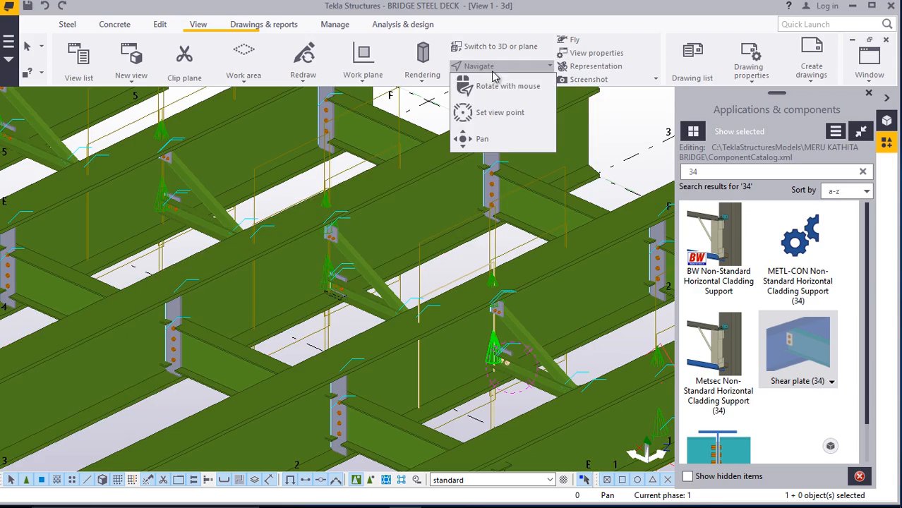
left_click(504, 88)
mouse_move(385, 295)
left_mouse_down()
mouse_move(258, 316)
mouse_move(56, 294)
mouse_move(57, 305)
mouse_move(240, 310)
left_mouse_up()
scroll(372, 333, "up", 4)
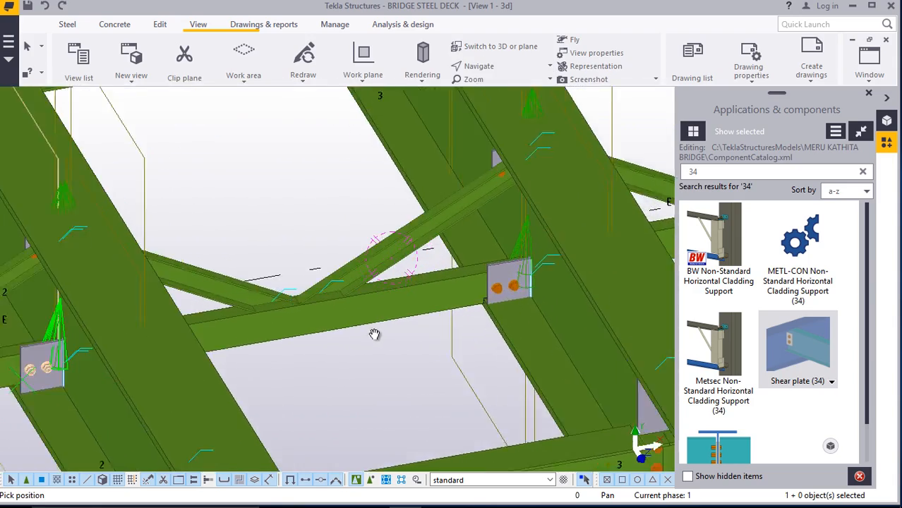
right_click(338, 343)
left_click(356, 134)
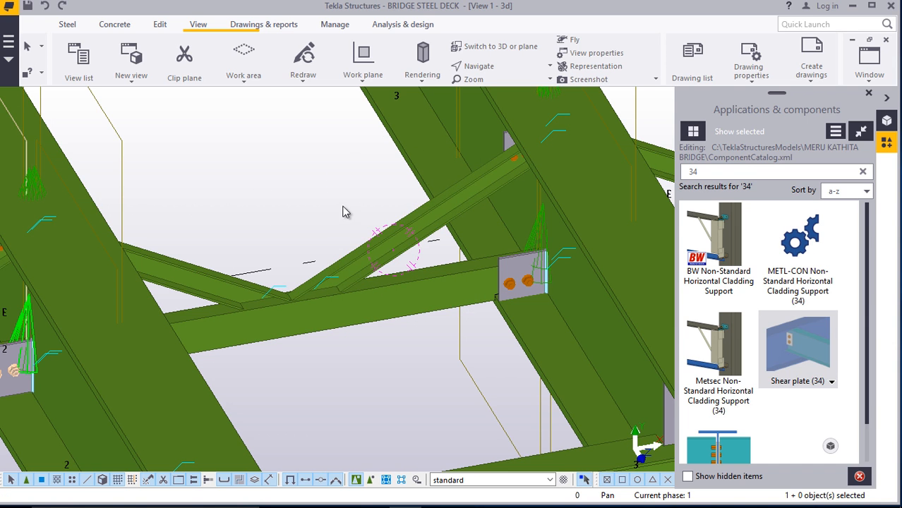
left_click_drag(238, 361, 240, 360)
right_click(343, 373)
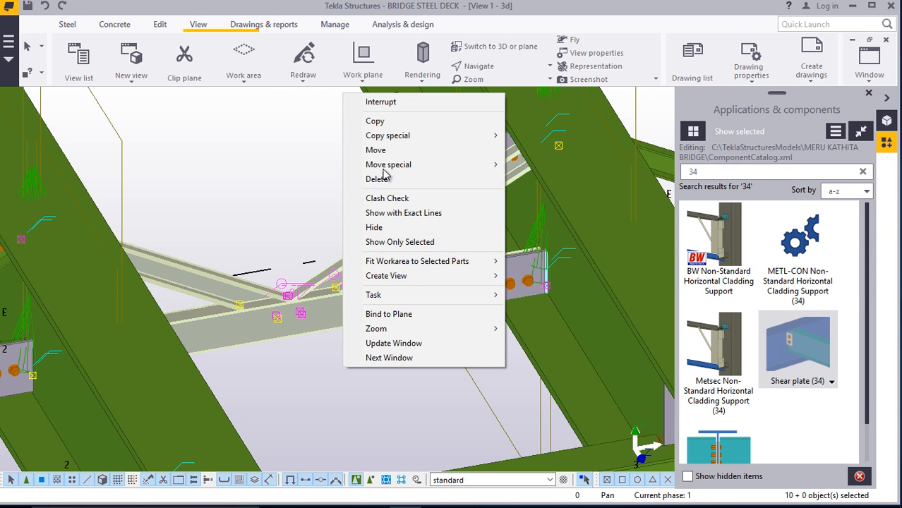
left_click(376, 149)
scroll(275, 332, "up", 4)
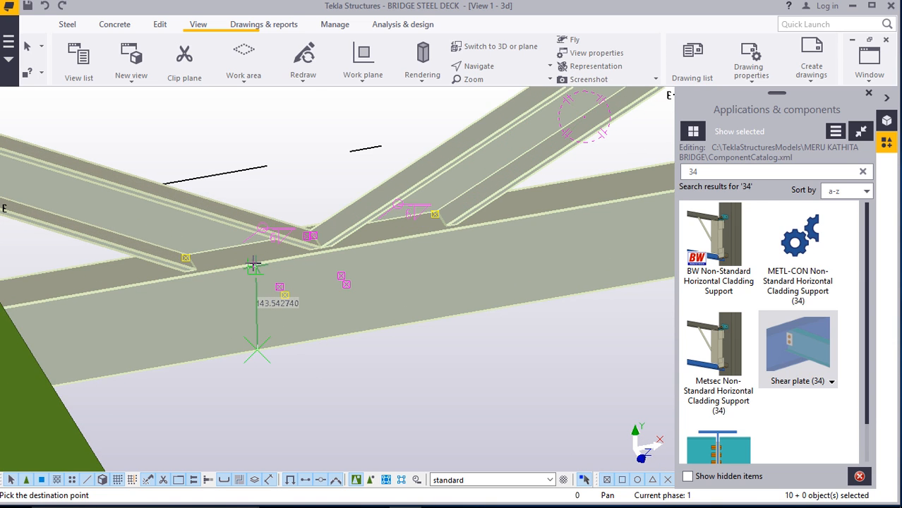
scroll(253, 265, "up", 2)
type("30")
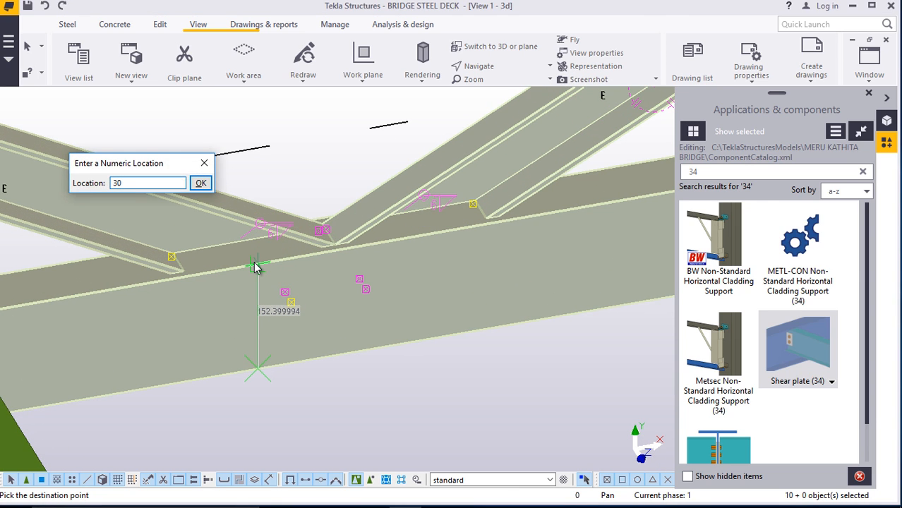
key("Return")
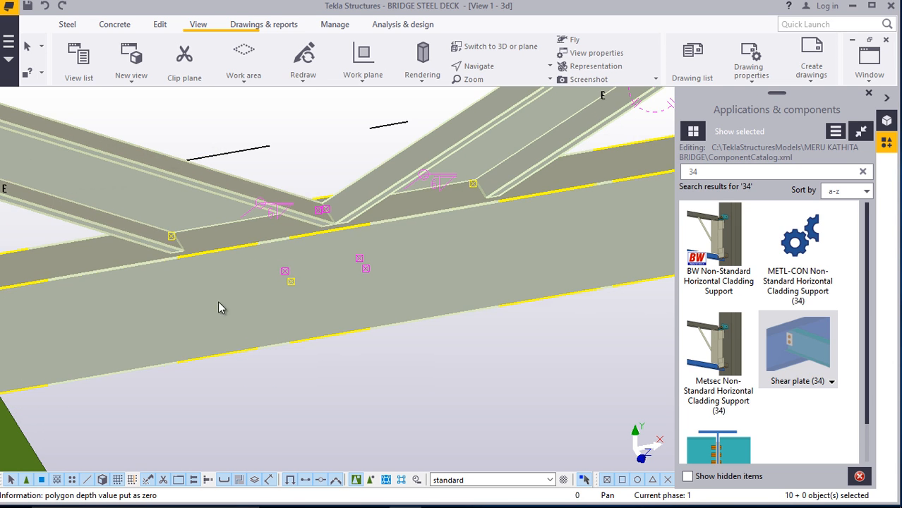
Inspect the bracing and its end connections between girders 2 and 3 and in the neighbouring bays from both sides of the deck
scroll(395, 298, "down", 5)
scroll(584, 273, "up", 1)
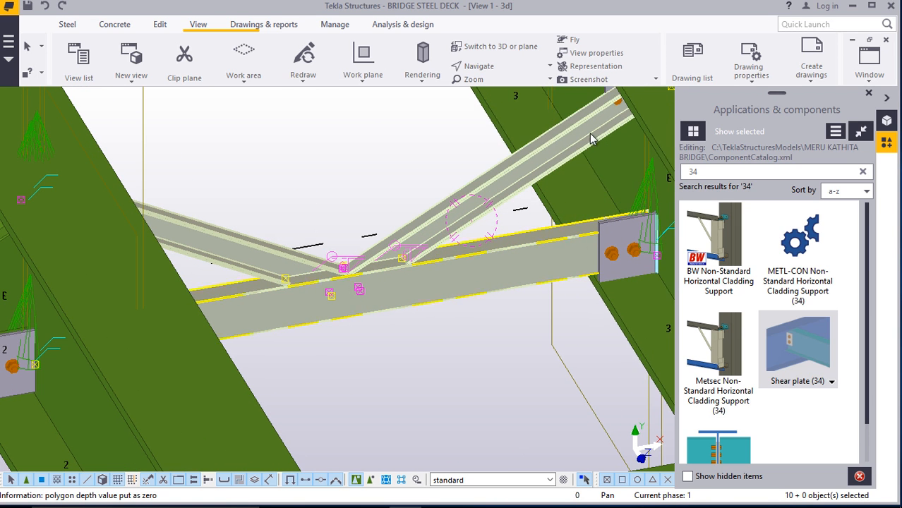
left_click(487, 69)
left_click(496, 93)
left_click_drag(374, 297, 586, 309)
left_click_drag(355, 217, 422, 226)
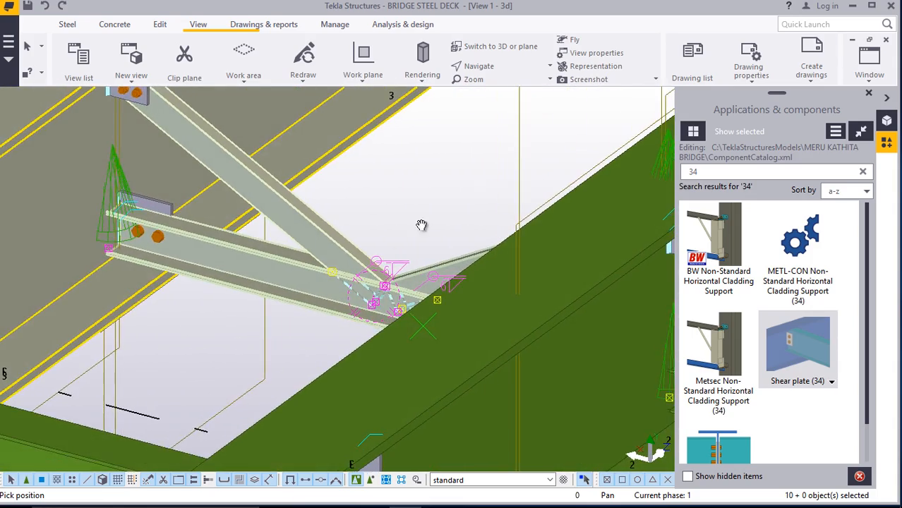
scroll(326, 274, "down", 5)
scroll(357, 271, "up", 6)
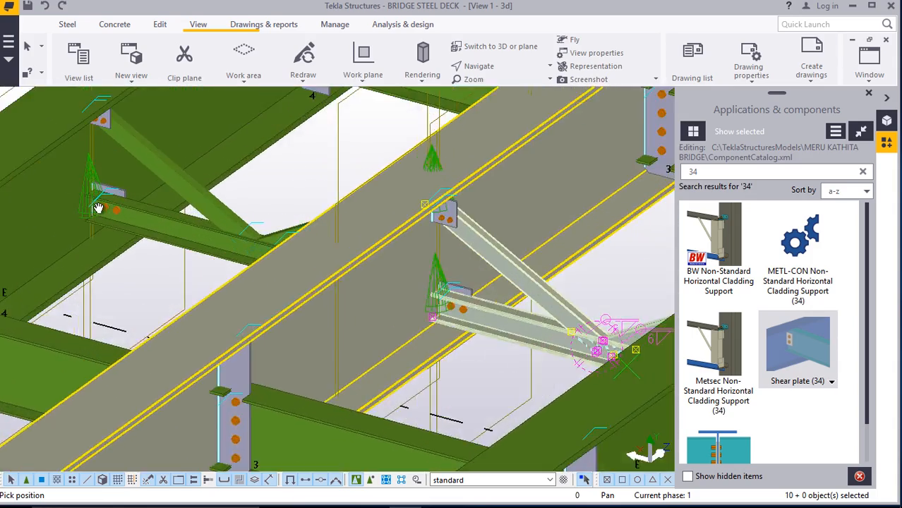
scroll(424, 302, "down", 5)
scroll(162, 228, "up", 8)
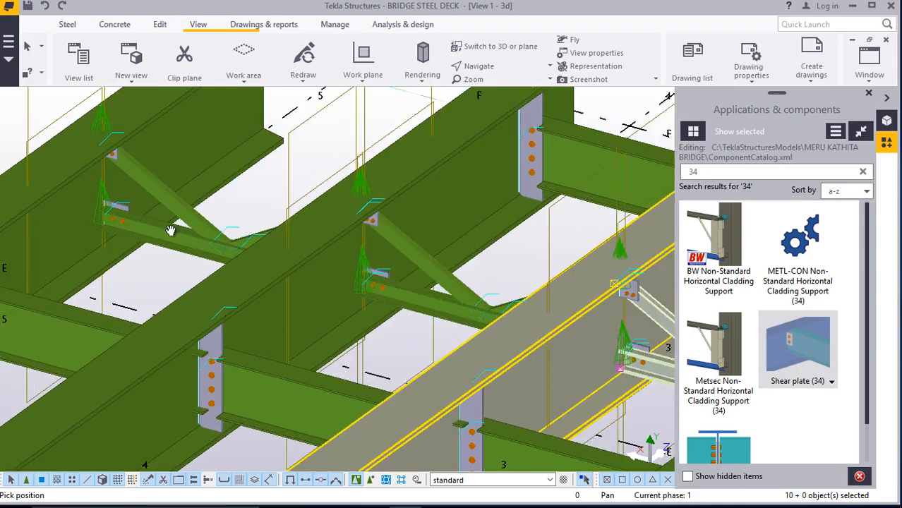
scroll(113, 236, "down", 7)
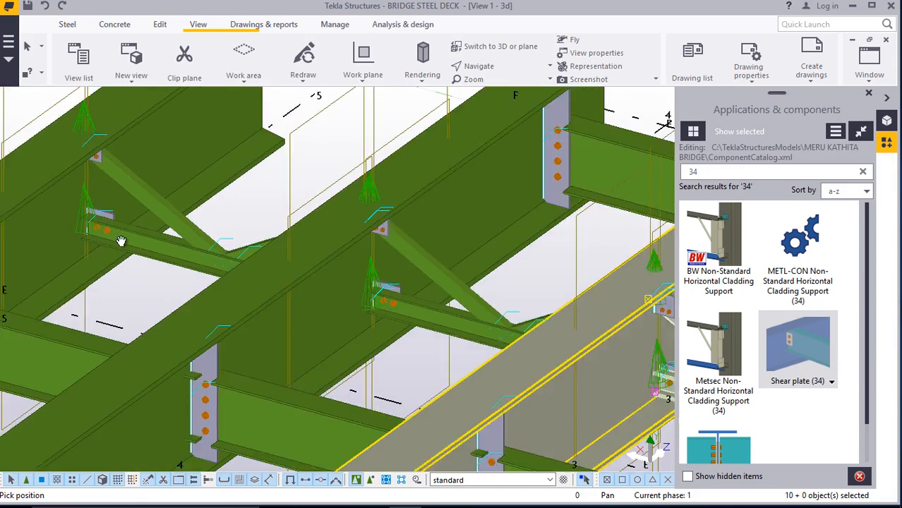
scroll(283, 262, "up", 1)
scroll(284, 261, "down", 6)
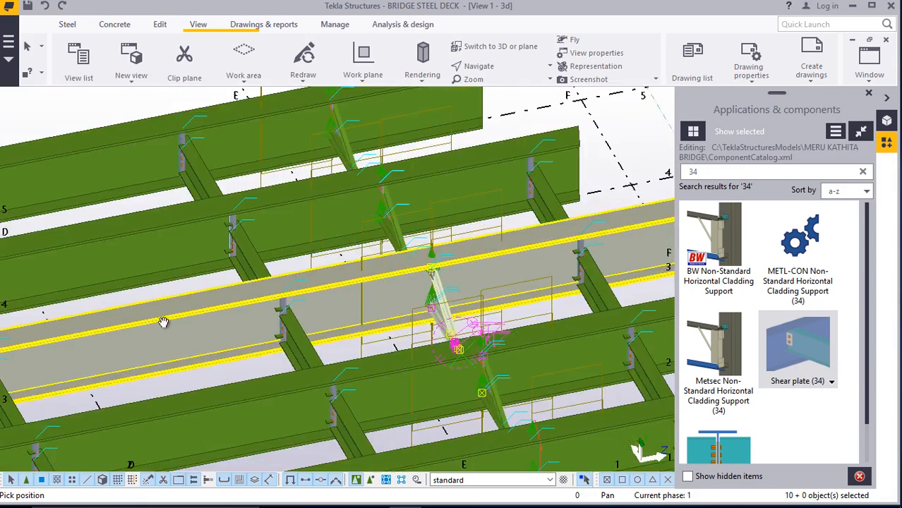
scroll(449, 255, "up", 8)
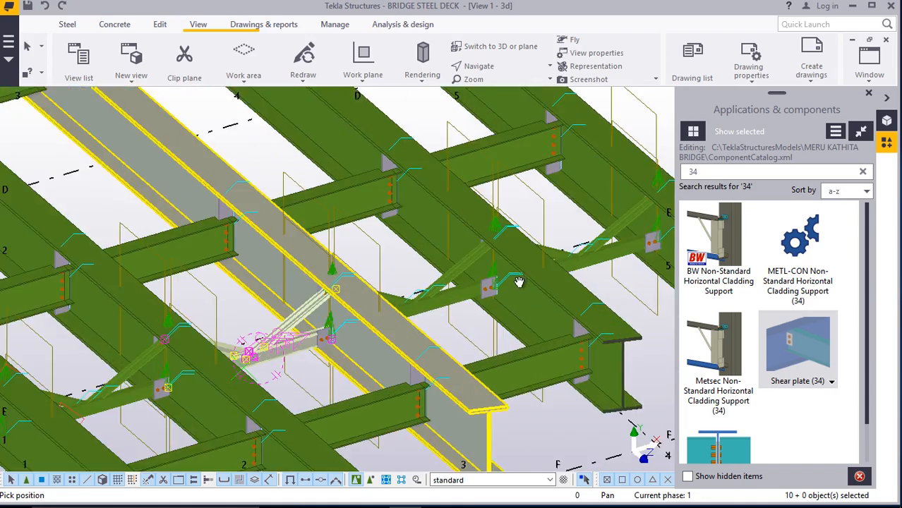
scroll(448, 255, "down", 7)
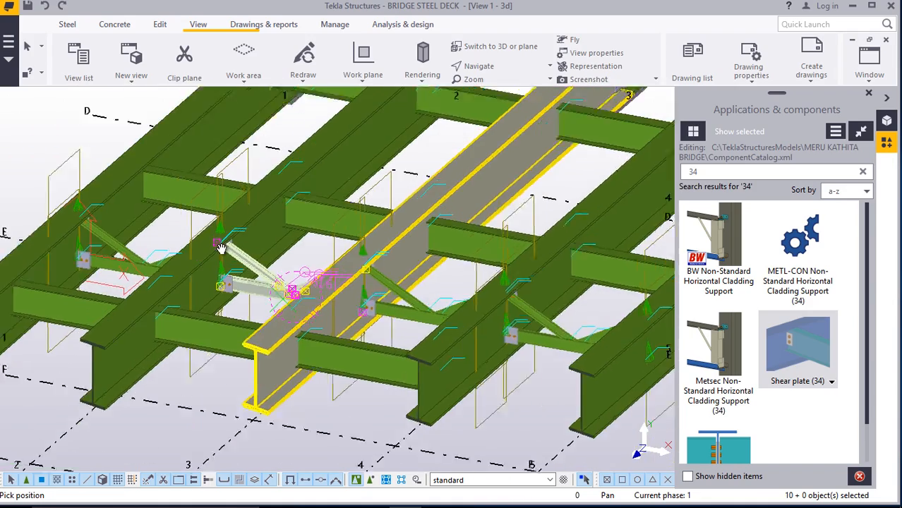
scroll(221, 249, "up", 2)
middle_click_drag(254, 275, 329, 292, "ctrl")
scroll(337, 286, "down", 4)
End the rotate command, clear the selection and redraw the 3D view
right_click(102, 232)
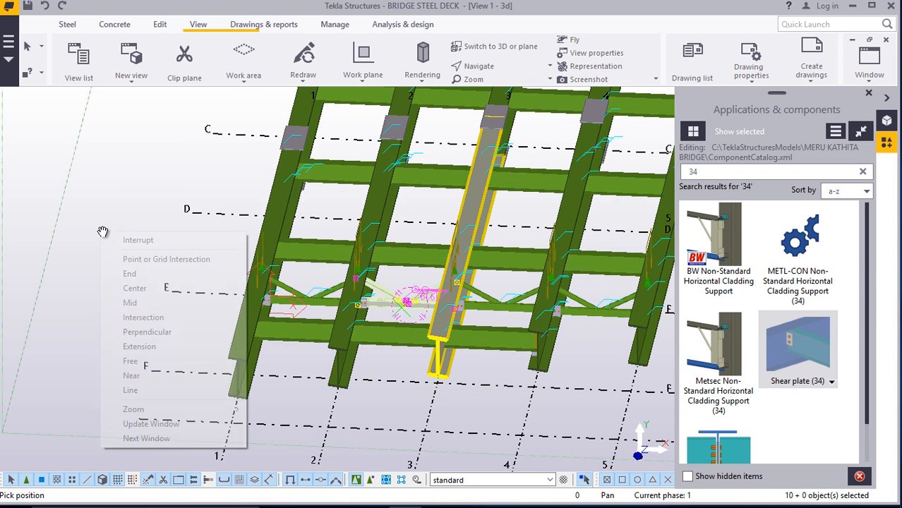
left_click(121, 171)
right_click(121, 171)
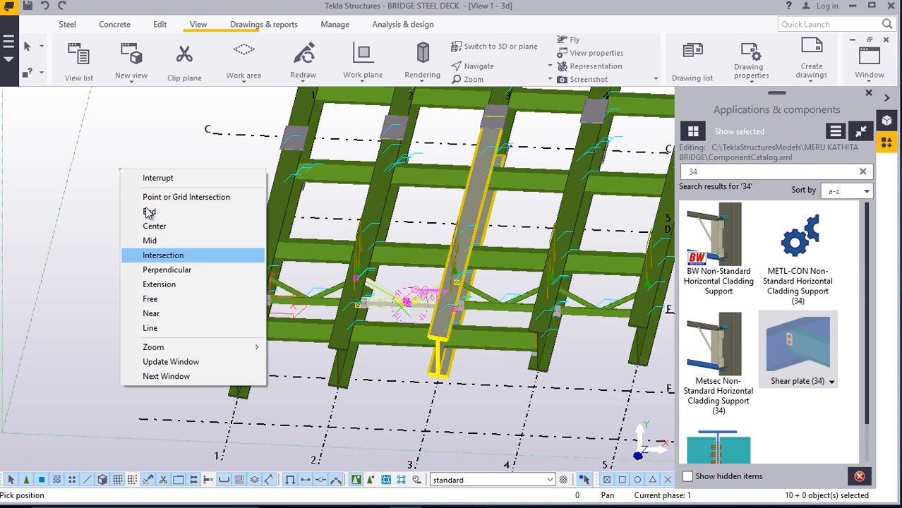
left_click(136, 153)
right_click(135, 149)
left_click(160, 156)
right_click(156, 160)
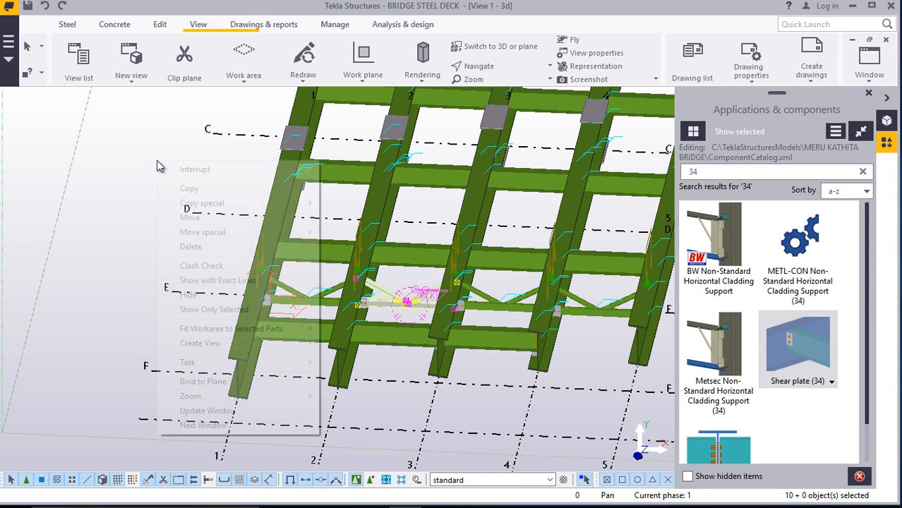
left_click(120, 197)
right_click(121, 196)
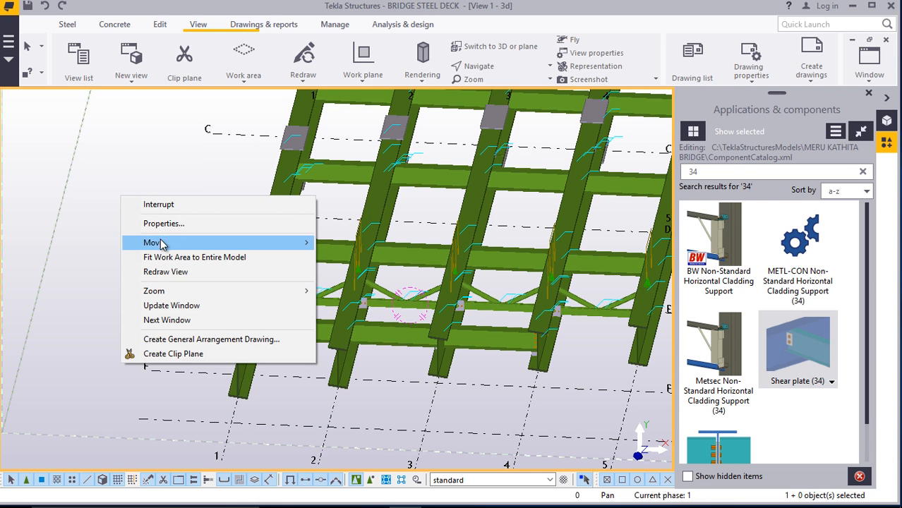
left_click(170, 266)
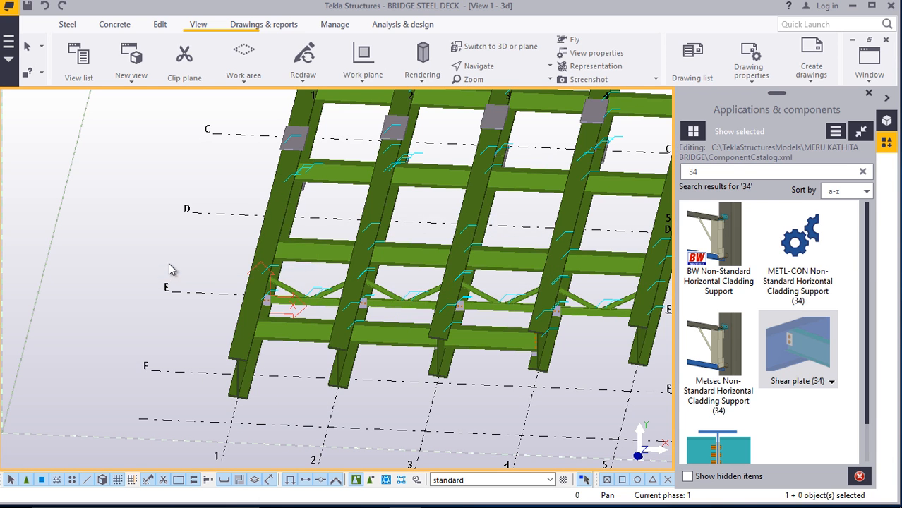
Switch the view to plan and examine the position of the bracing line near grid E across girders 1 to 5
left_click(479, 54)
scroll(587, 290, "up", 2)
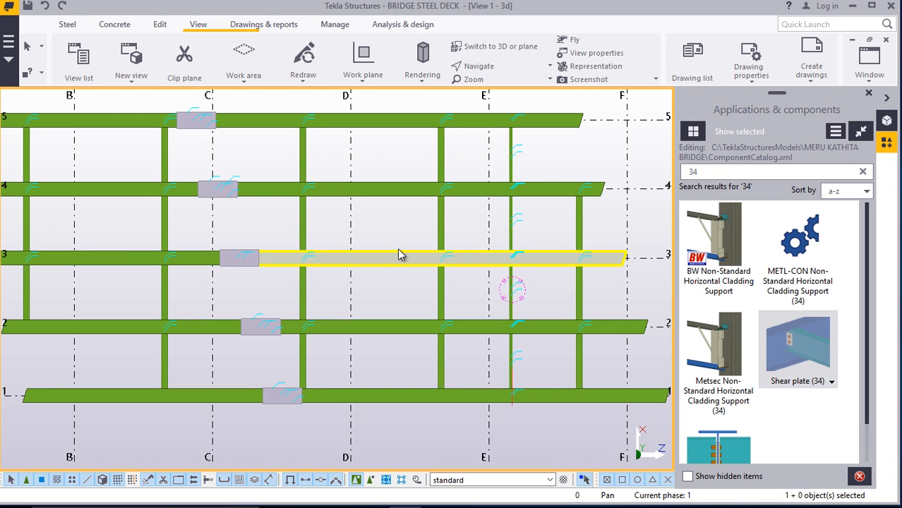
scroll(438, 257, "down", 2)
scroll(459, 349, "up", 5)
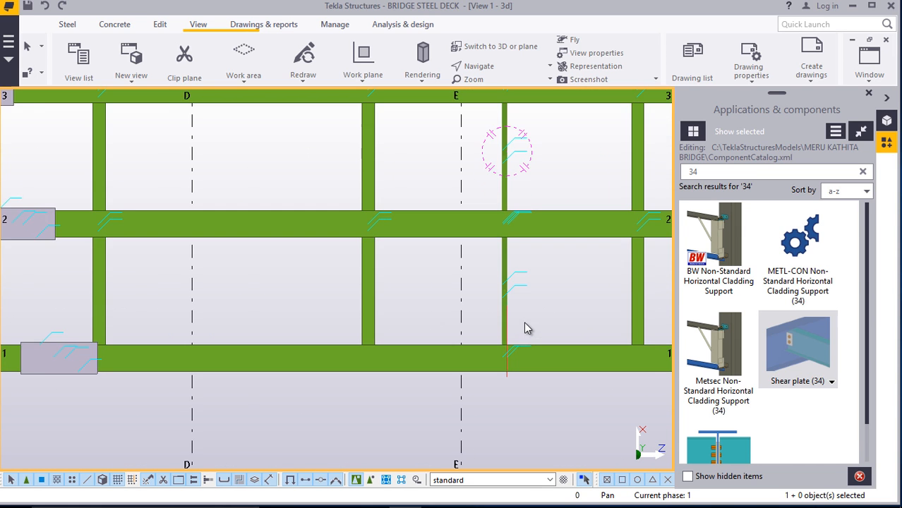
scroll(523, 312, "up", 3)
scroll(523, 311, "down", 3)
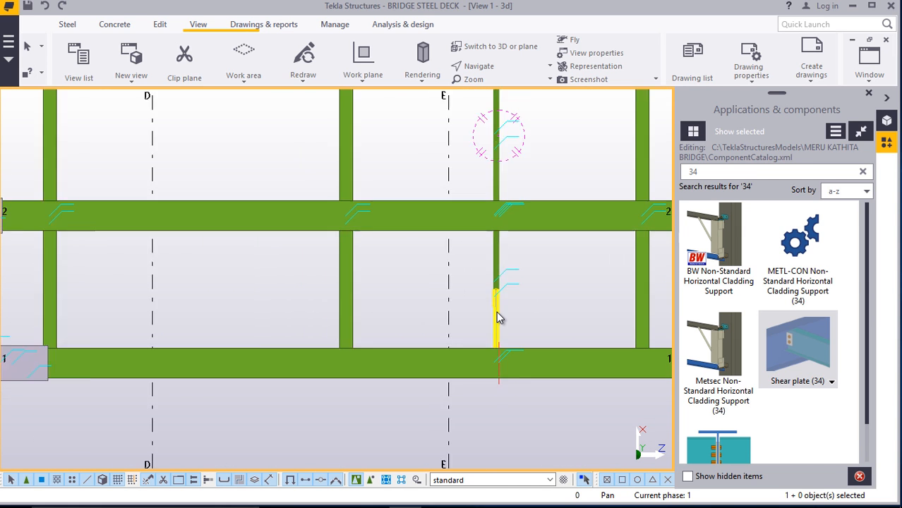
scroll(497, 318, "down", 4)
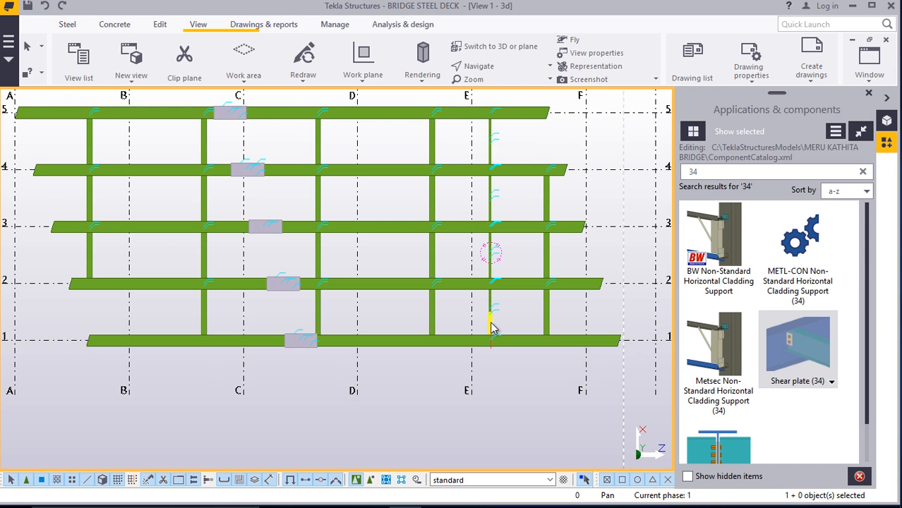
scroll(333, 308, "up", 2)
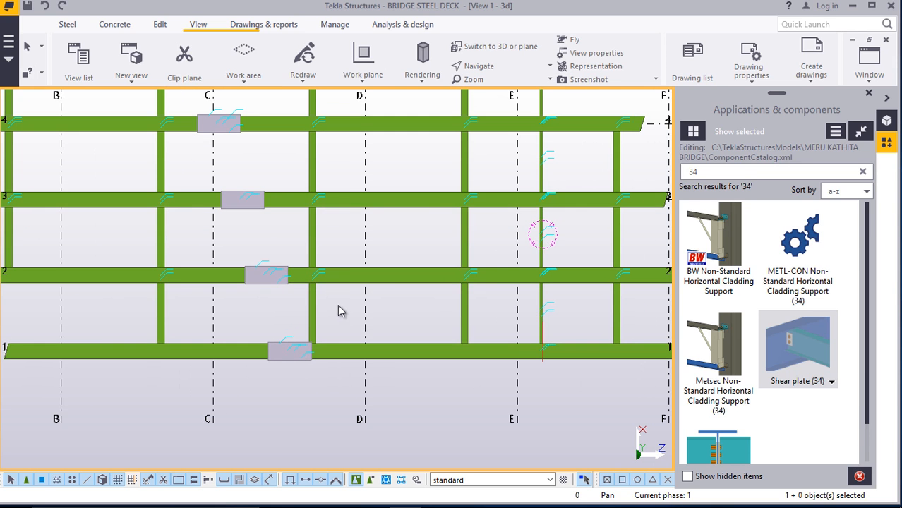
Return the view to 3D and examine the deck along girders 1 and 2 between the bracing line and grid C
left_click(480, 65)
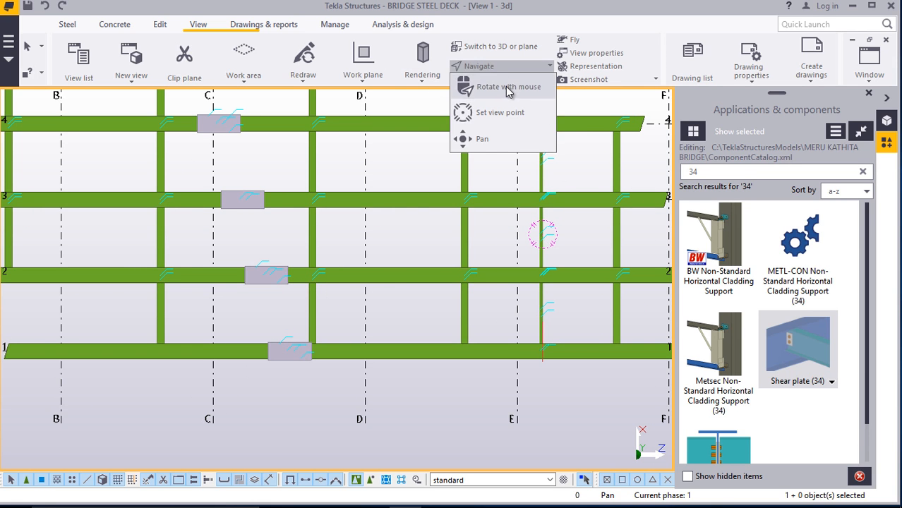
left_click(498, 87)
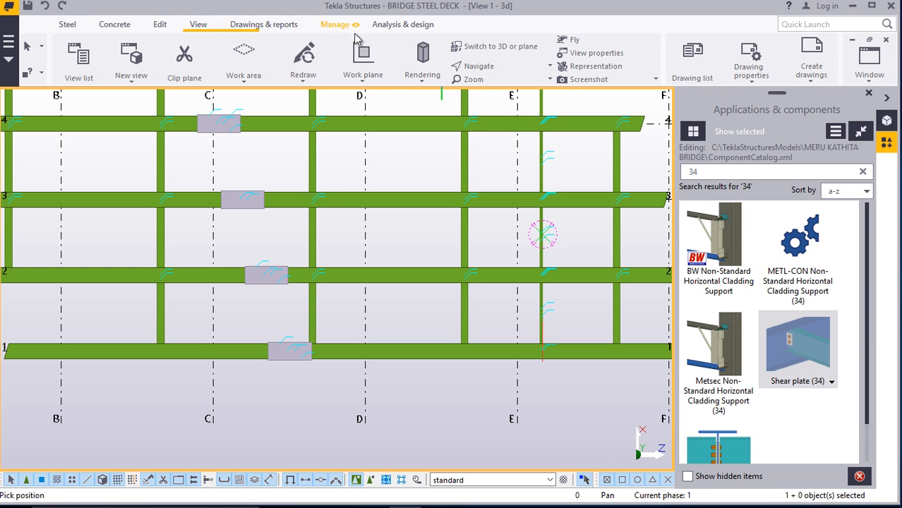
left_click(494, 47)
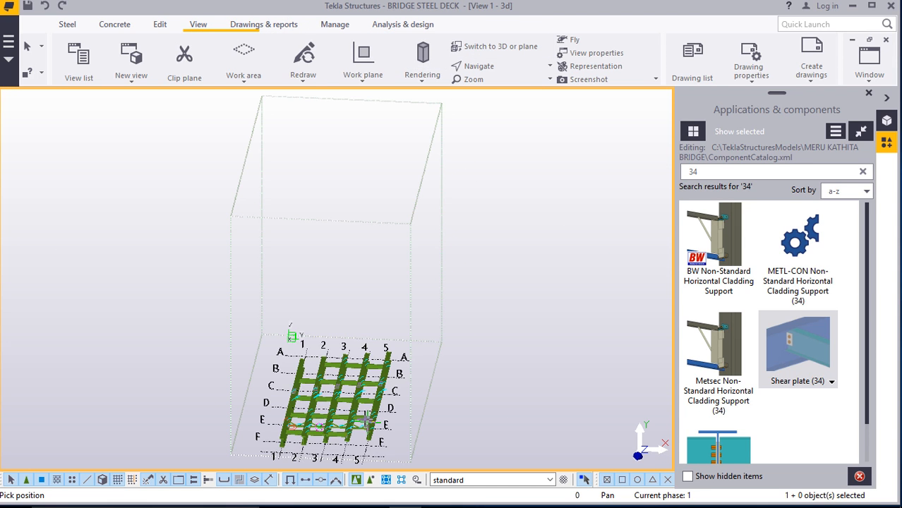
scroll(366, 418, "up", 2)
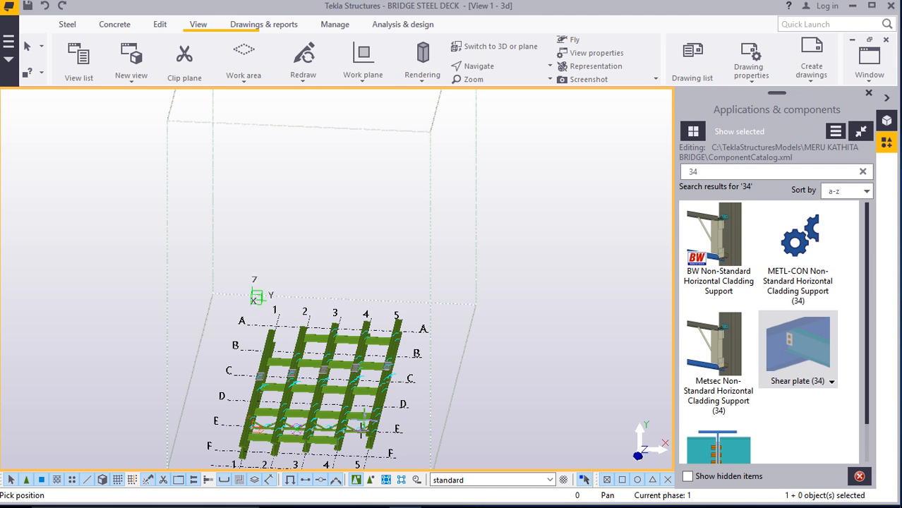
scroll(362, 426, "up", 3)
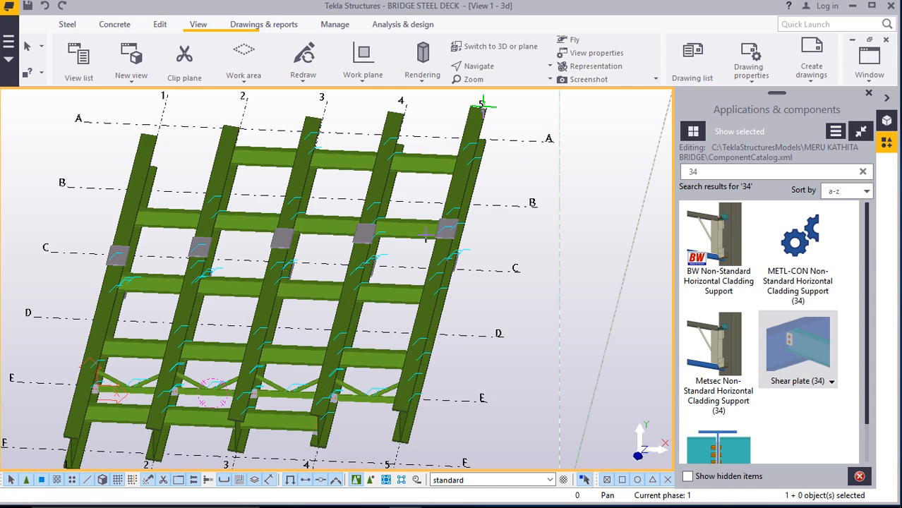
middle_click_drag(182, 377, 133, 370, "ctrl")
scroll(117, 373, "up", 3)
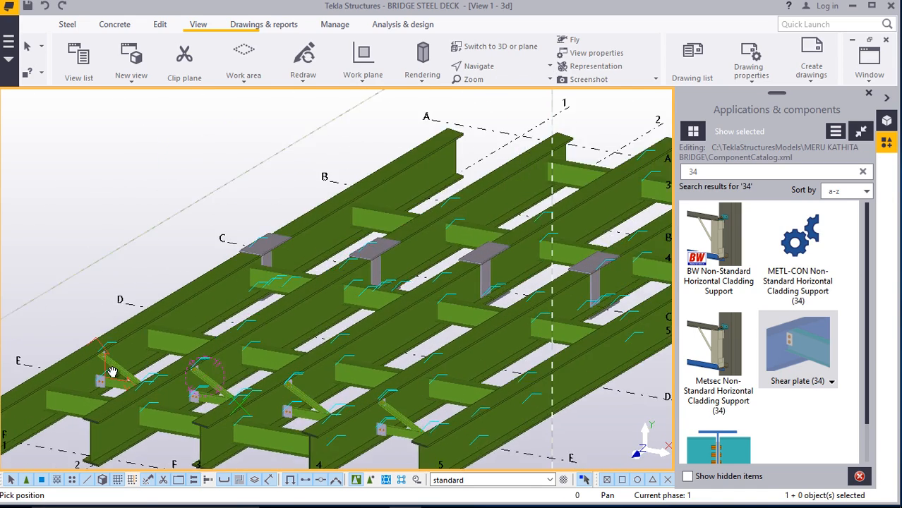
middle_click_drag(165, 272, 167, 286)
scroll(189, 279, "up", 2)
scroll(197, 272, "down", 2)
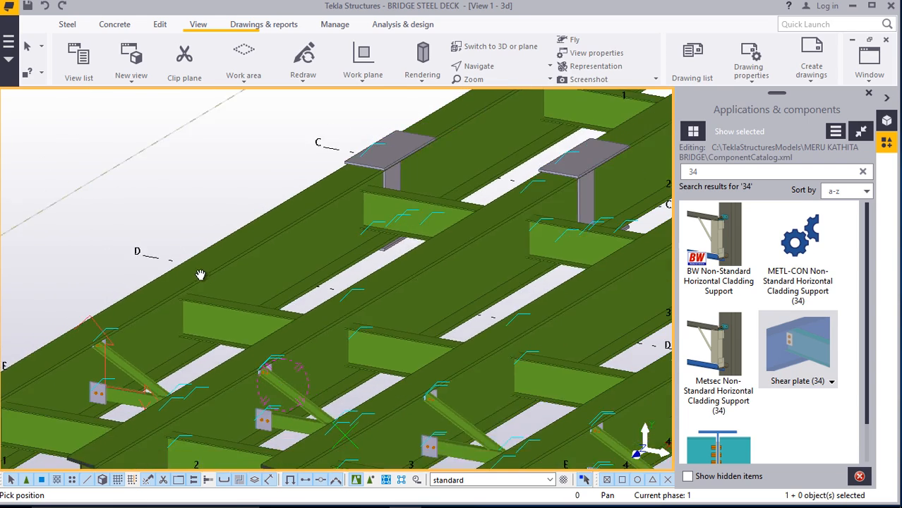
scroll(203, 275, "down", 1)
scroll(149, 374, "up", 2)
scroll(152, 366, "down", 1)
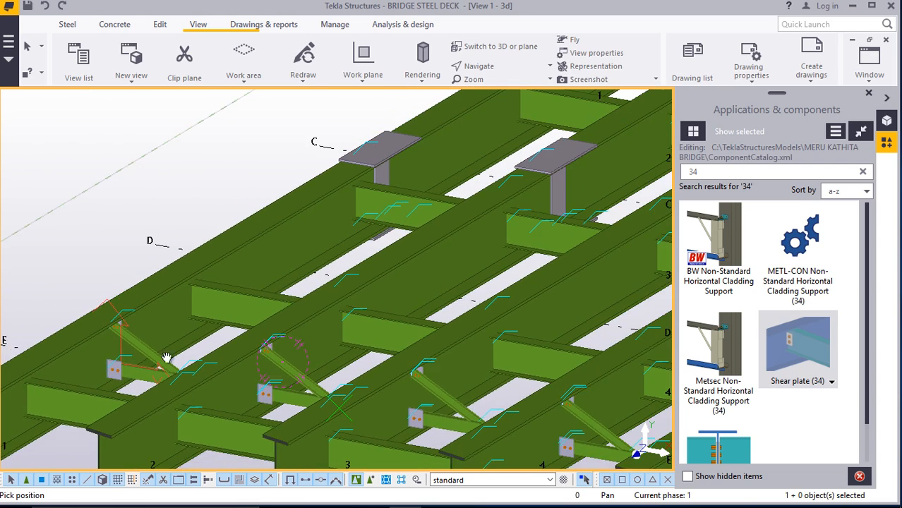
scroll(328, 188, "up", 3)
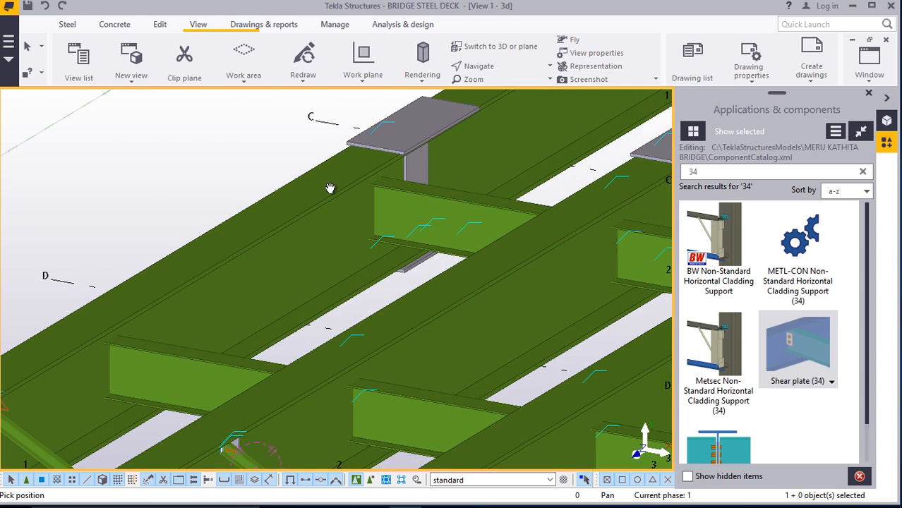
Switch to plan and select the bracing members and connections in all four bays between girders 1 and 5 near grid E
scroll(340, 188, "down", 4)
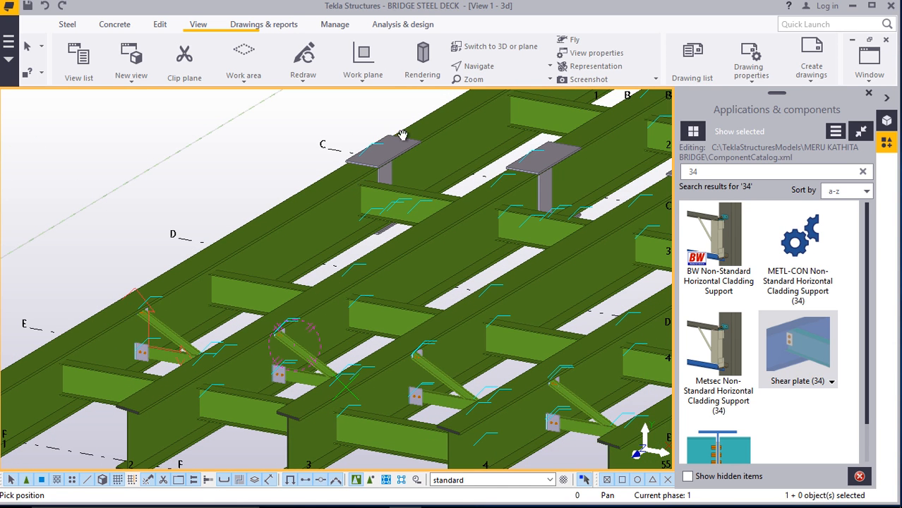
left_click(497, 46)
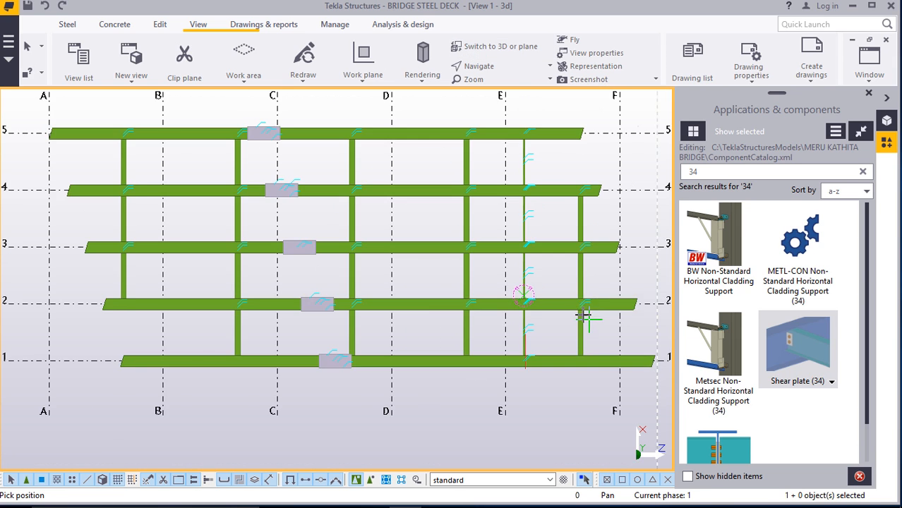
right_click(531, 273)
left_click(543, 280)
scroll(534, 262, "up", 3)
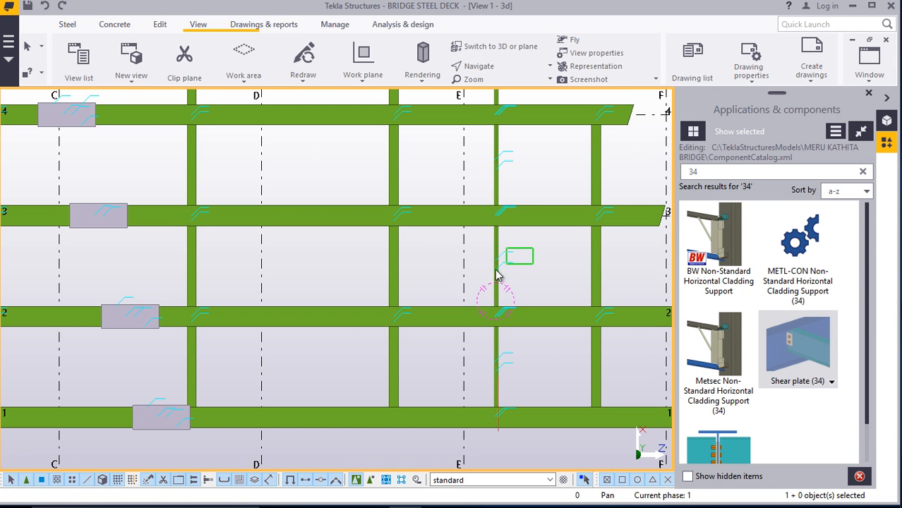
left_click_drag(480, 294, 480, 294)
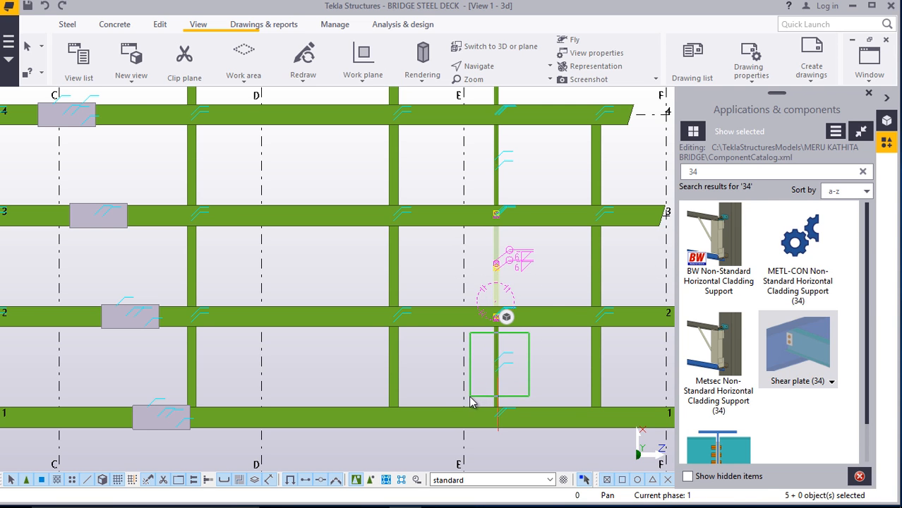
left_click_drag(471, 402, 470, 397, "shift")
left_click_drag(475, 189, 475, 187, "shift")
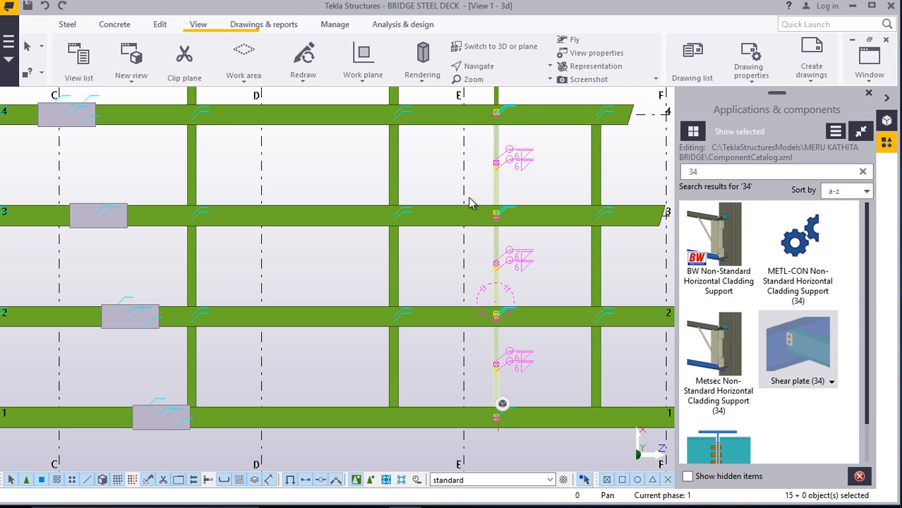
scroll(501, 205, "down", 4)
scroll(503, 210, "up", 4)
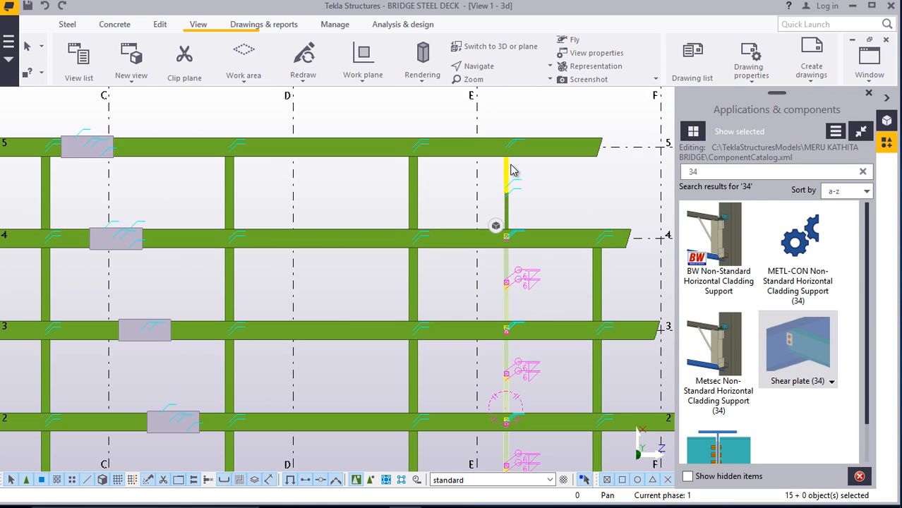
left_click_drag(477, 248, 477, 247, "shift")
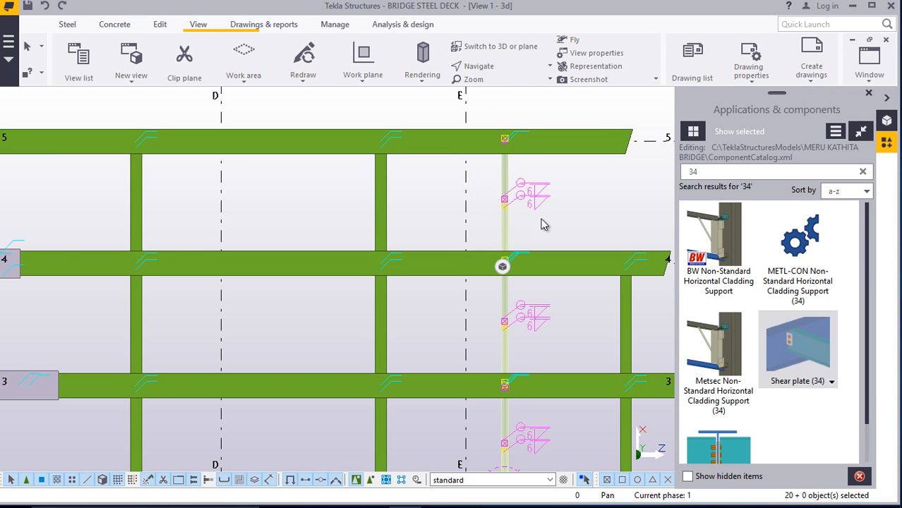
Start copying the selected bracing, using the top edge midpoint of the cross beam between girders 1 and 2 near grid F as origin in 3D
right_click(584, 188)
left_click(618, 215)
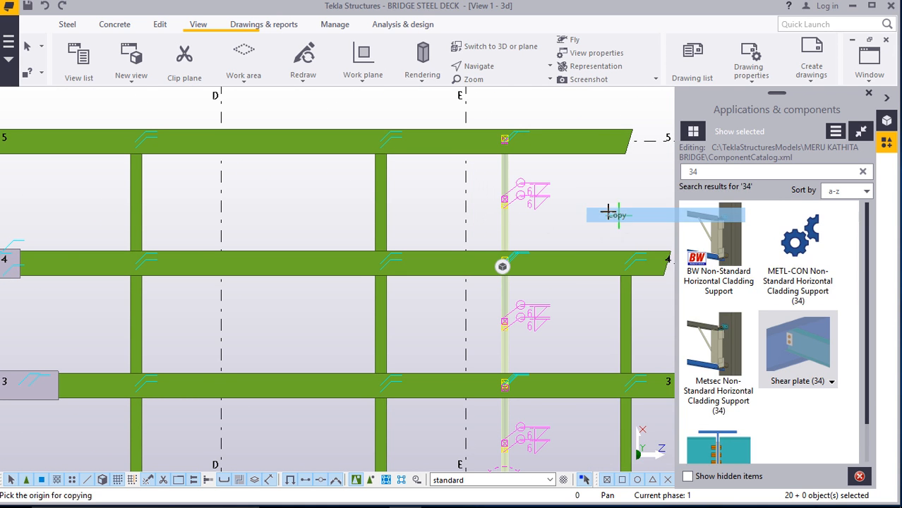
scroll(417, 189, "down", 4)
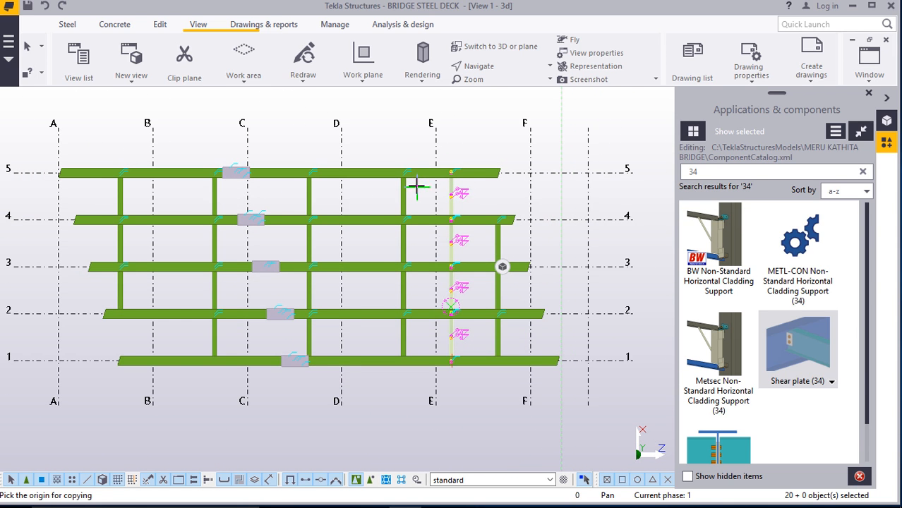
scroll(417, 186, "down", 1)
scroll(413, 201, "up", 1)
scroll(493, 338, "up", 2)
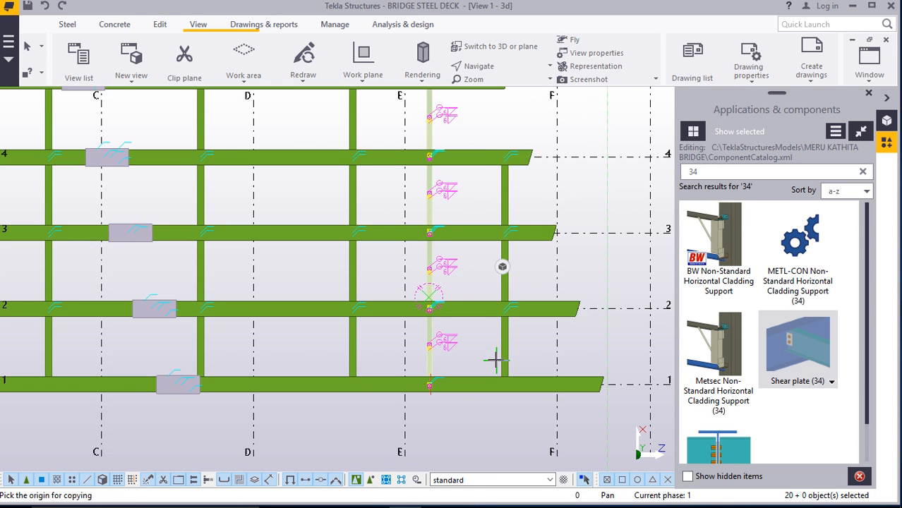
scroll(496, 360, "up", 3)
scroll(508, 342, "up", 4)
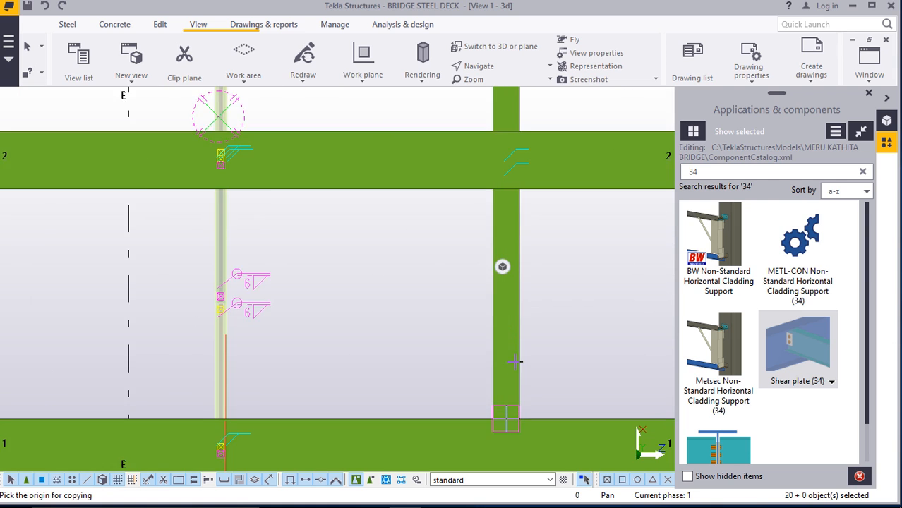
left_click(483, 49)
scroll(253, 389, "up", 10)
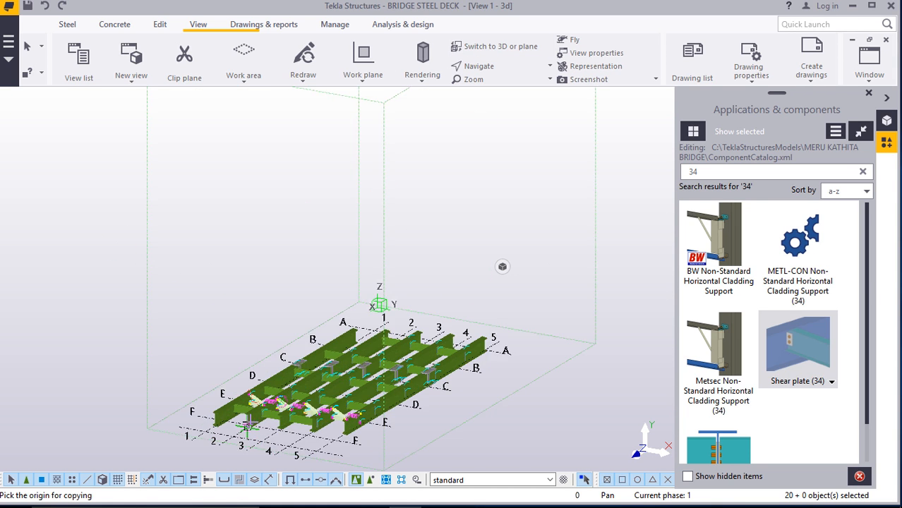
scroll(252, 388, "up", 10)
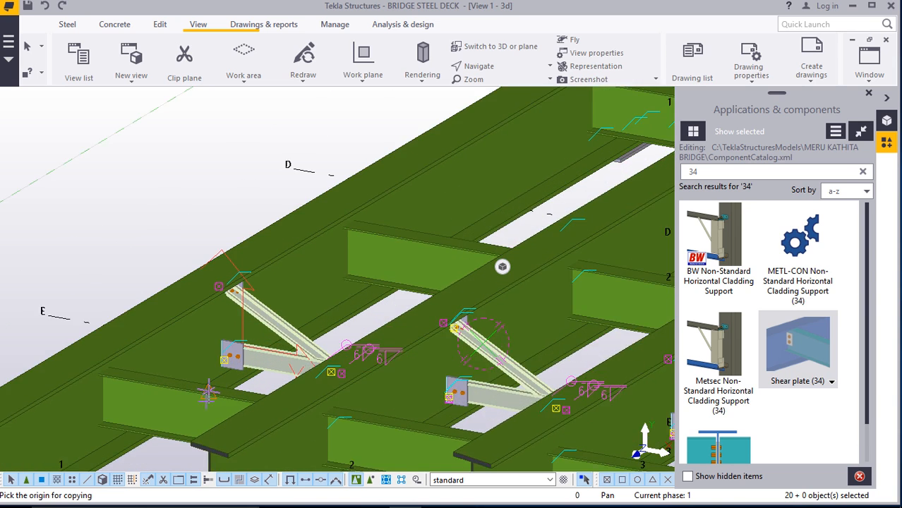
scroll(212, 379, "up", 3)
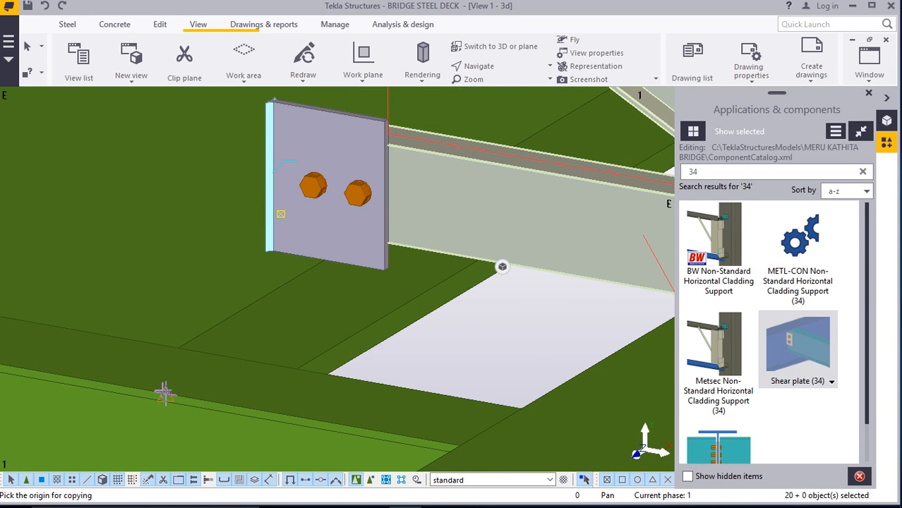
scroll(166, 393, "down", 12)
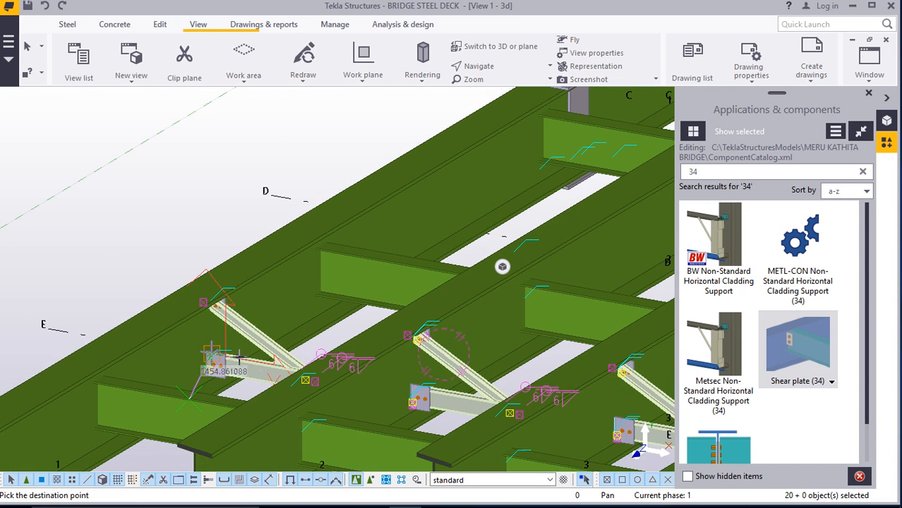
Place copies of the bracing line at the matching midpoints of the next two cross beams between girders 1 and 2, at 4214 mm and 8428 mm
scroll(459, 260, "up", 10)
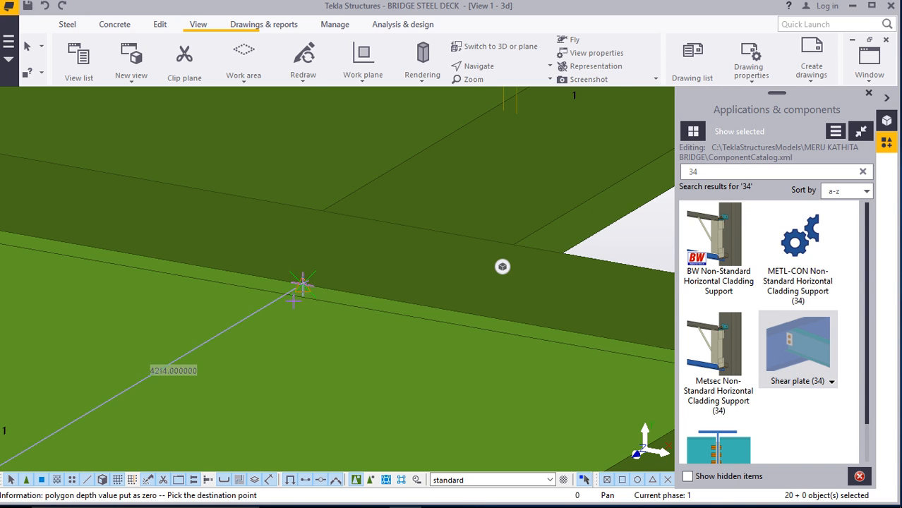
scroll(293, 300, "down", 10)
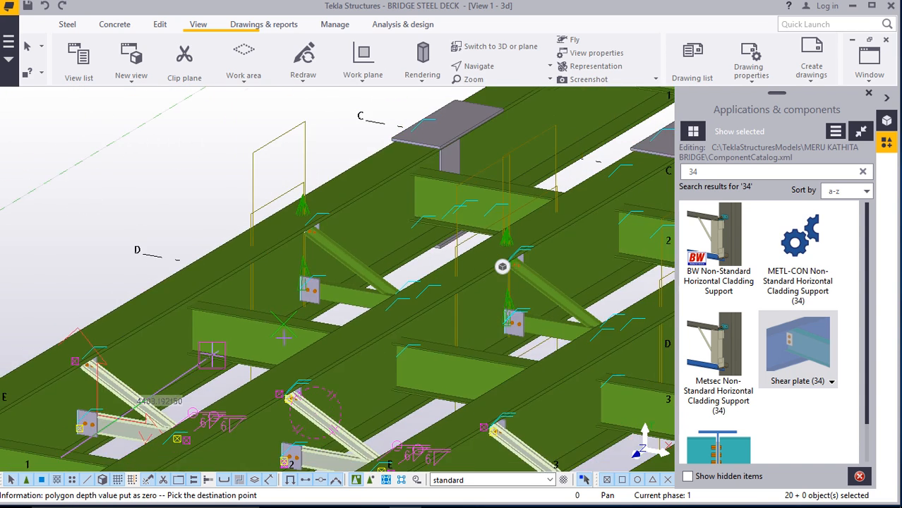
scroll(321, 302, "up", 8)
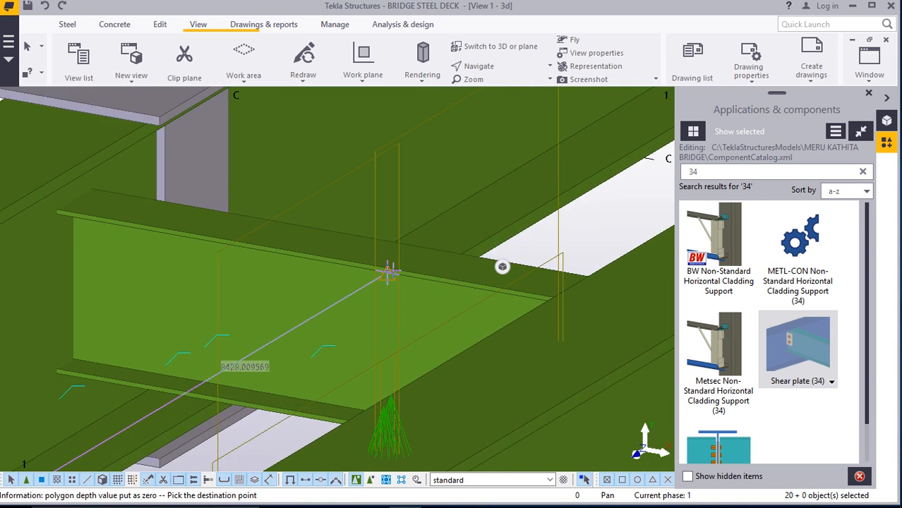
scroll(388, 272, "up", 4)
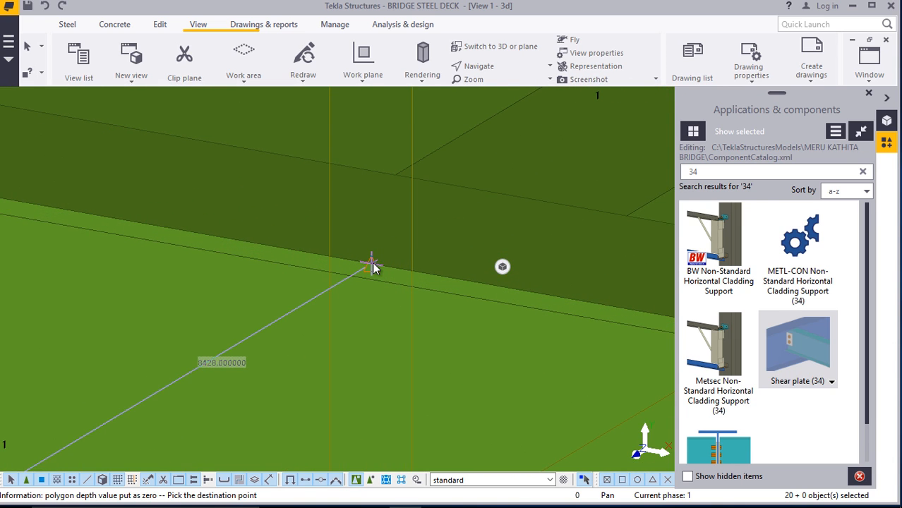
scroll(325, 305, "down", 10)
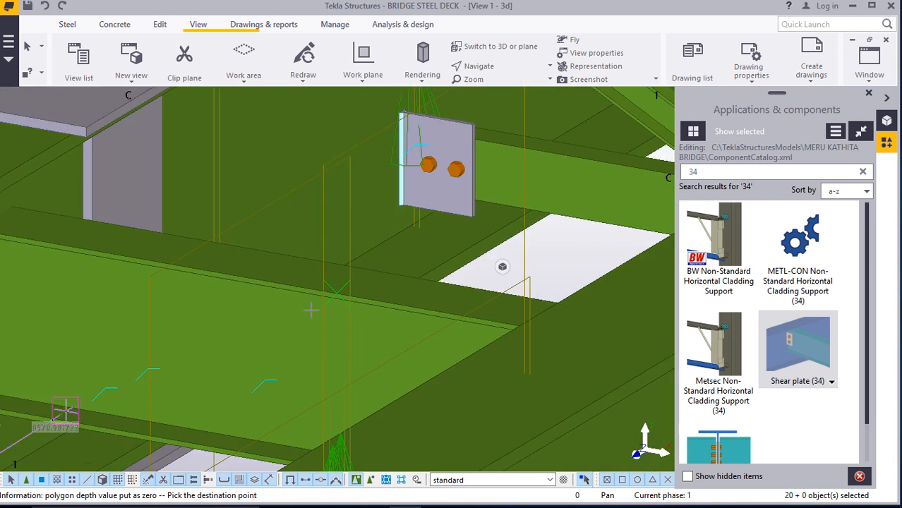
Place a third copy of the bracing line at the midpoint of the cross beam near grid B, 12642 mm from the origin
scroll(319, 309, "down", 3)
scroll(521, 188, "up", 5)
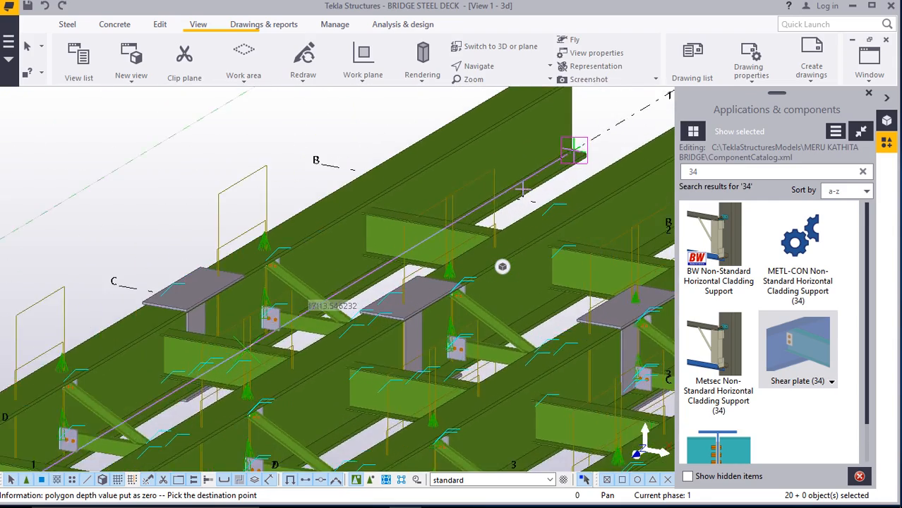
scroll(467, 222, "down", 8)
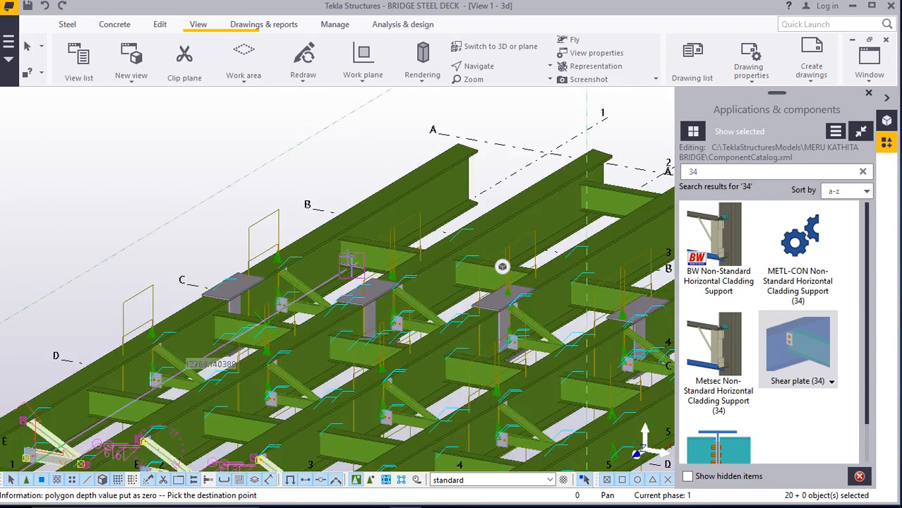
scroll(500, 242, "up", 3)
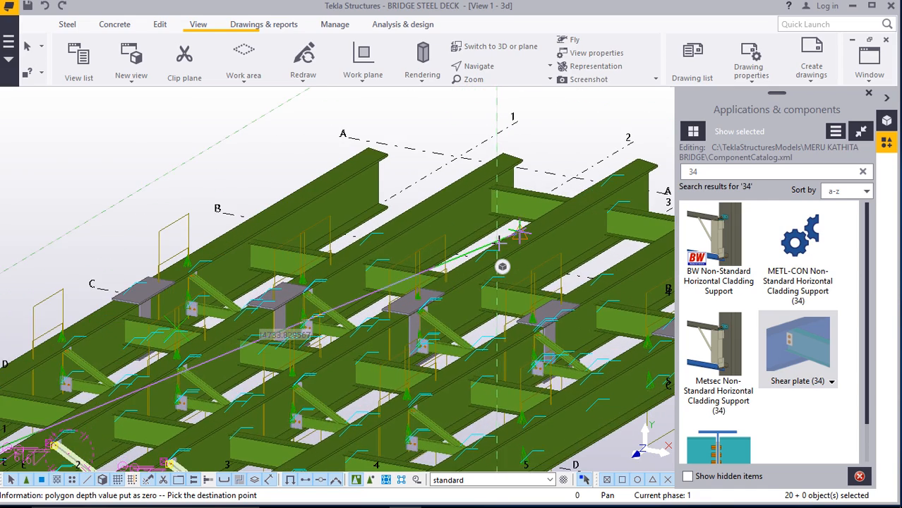
scroll(459, 252, "up", 6)
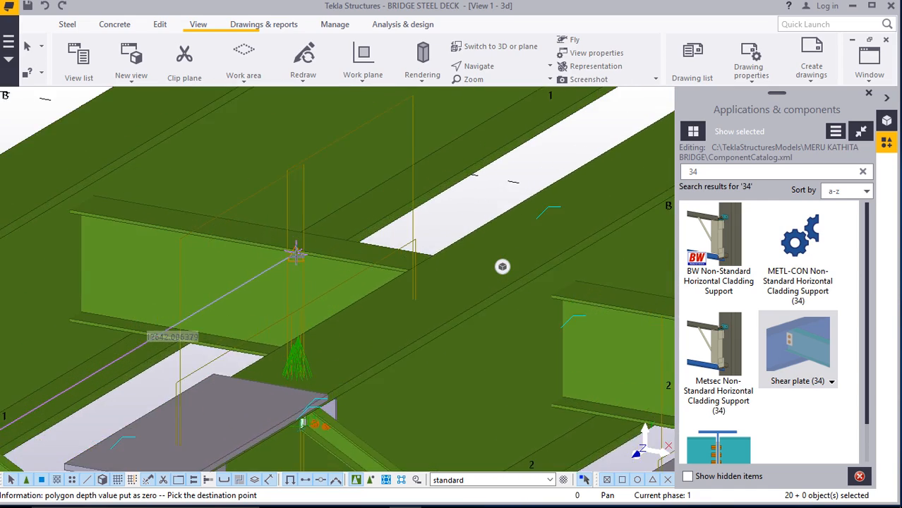
scroll(295, 246, "up", 4)
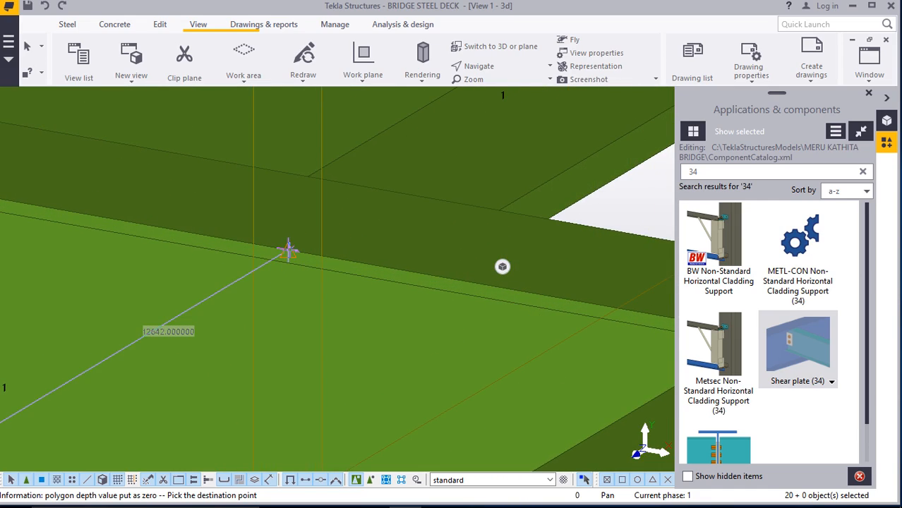
scroll(296, 248, "down", 10)
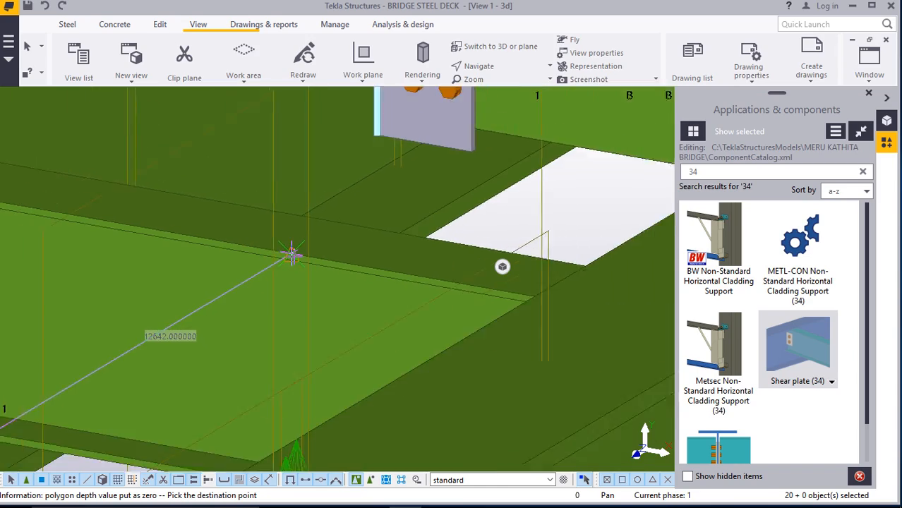
End the copy command, clear the bracing selection and redraw the 3D view
scroll(308, 247, "down", 4)
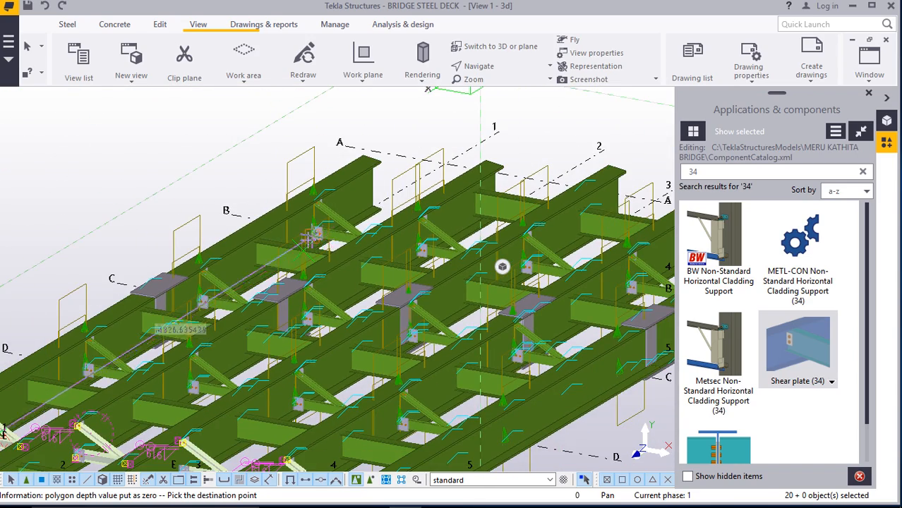
scroll(308, 238, "down", 6)
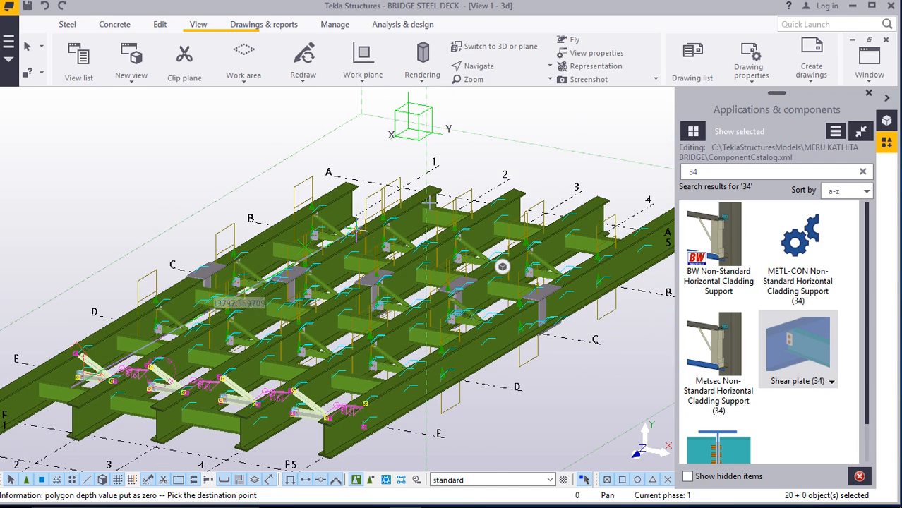
scroll(580, 135, "up", 5)
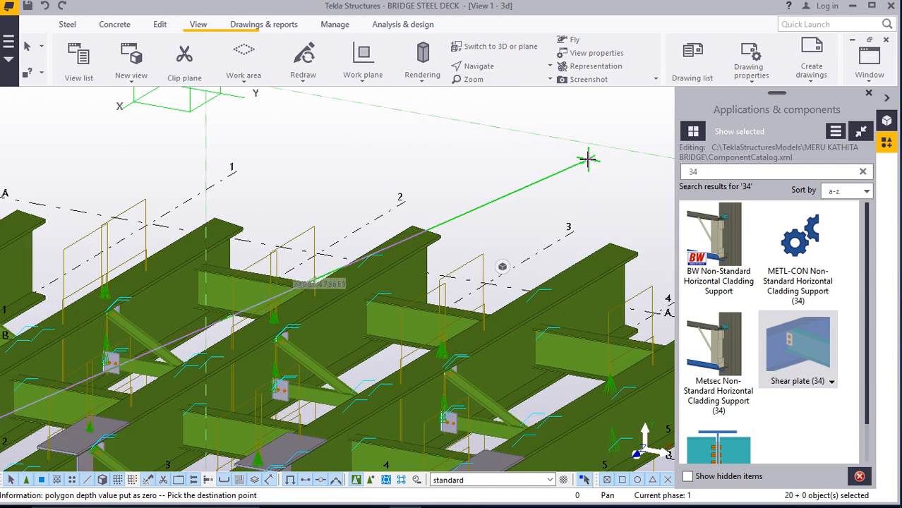
right_click(523, 133)
left_click(545, 143)
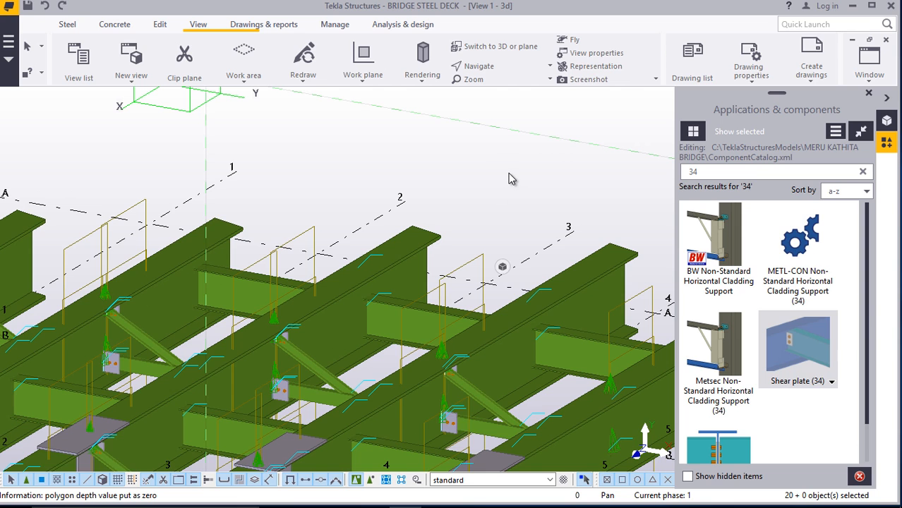
right_click(427, 159)
left_click(480, 238)
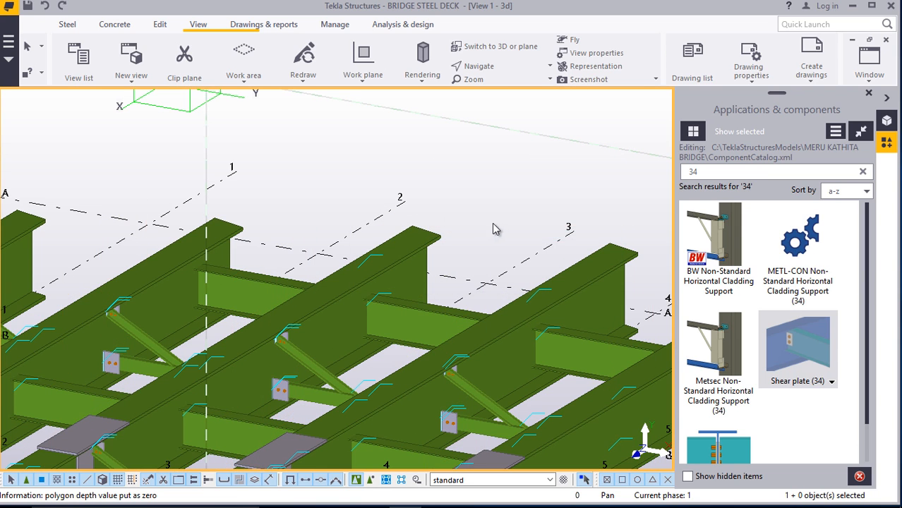
Inspect the copied bracing lines and their bolted end connections along the whole deck from both sides
left_click(488, 67)
left_click(497, 87)
mouse_move(385, 326)
left_mouse_down()
mouse_move(240, 369)
mouse_move(427, 312)
mouse_move(278, 297)
mouse_move(165, 262)
mouse_move(220, 247)
left_mouse_up()
scroll(218, 240, "up", 4)
scroll(437, 306, "down", 3)
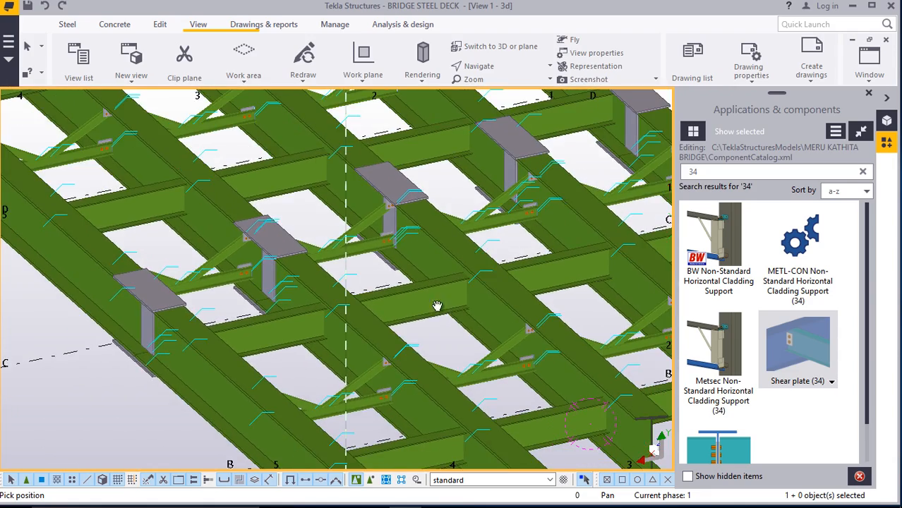
left_click_drag(355, 282, 401, 249)
middle_click_drag(400, 248, 490, 256, "ctrl")
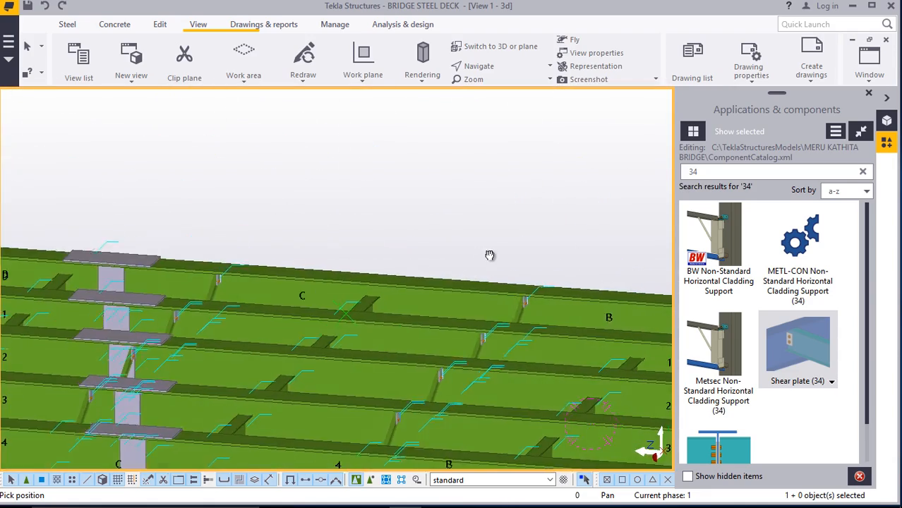
scroll(499, 257, "down", 4)
middle_click_drag(344, 321, 557, 318, "ctrl")
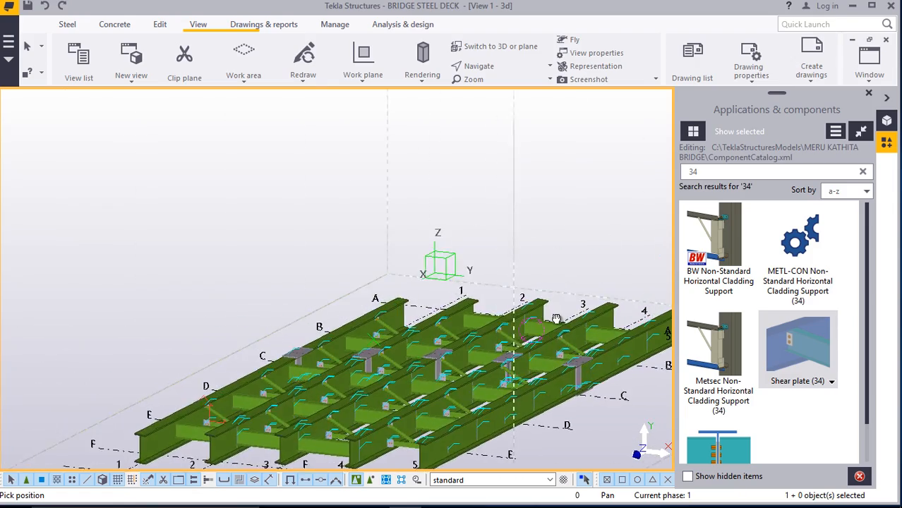
scroll(546, 231, "down", 2)
scroll(380, 396, "up", 4)
scroll(392, 367, "up", 5)
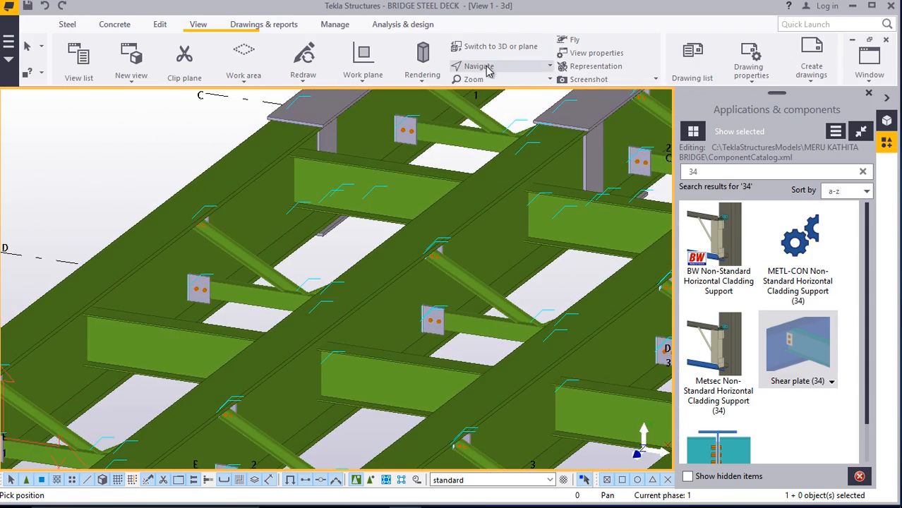
Examine the bolted bracing connections between the girders around grids D to F from above and from both deck sides
middle_click_drag(426, 297, 360, 362, "ctrl")
scroll(397, 227, "down", 2)
scroll(173, 356, "down", 2)
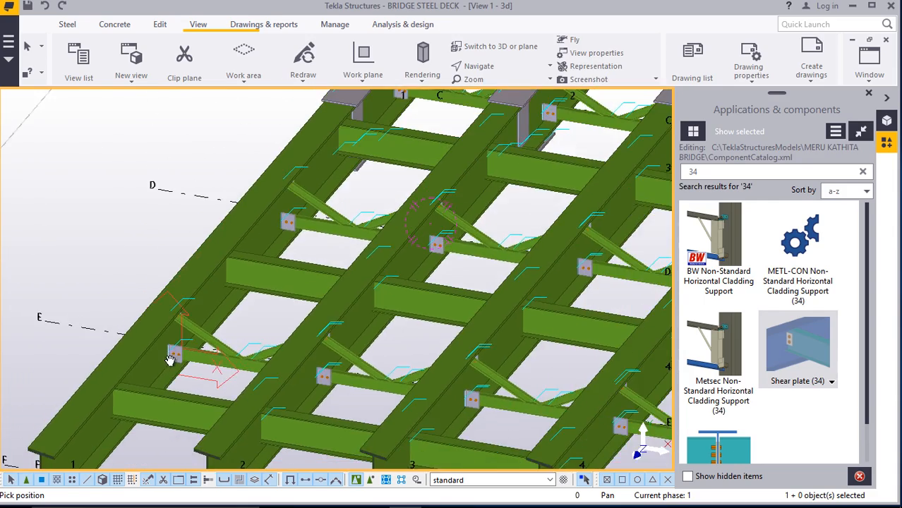
scroll(307, 376, "up", 5)
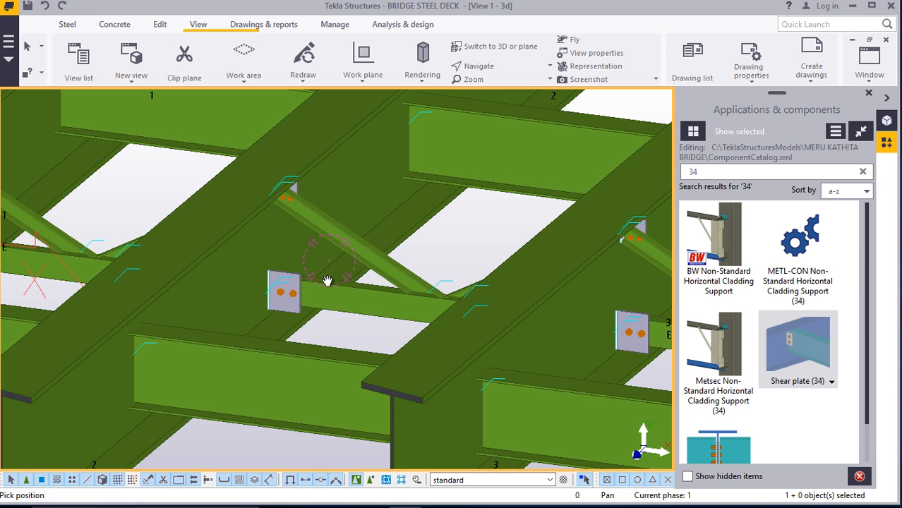
middle_click_drag(327, 281, 296, 267, "ctrl")
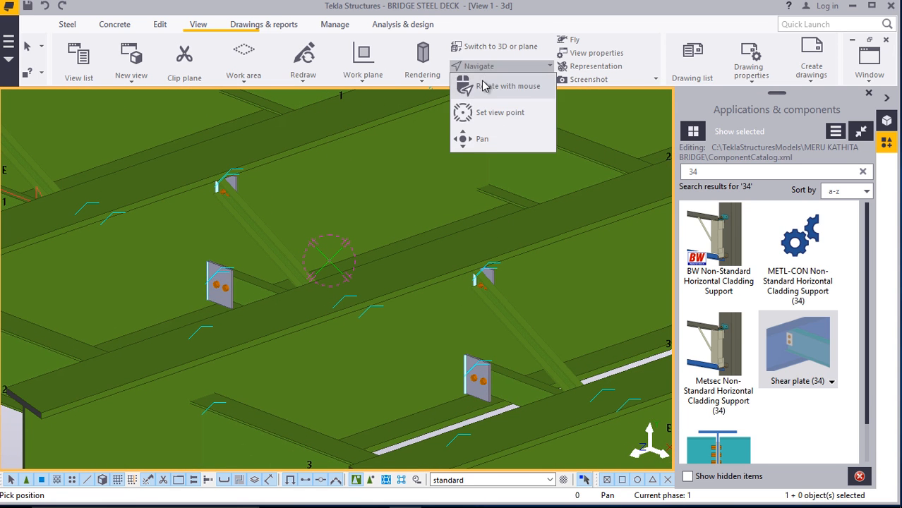
middle_click_drag(289, 238, 407, 252, "ctrl")
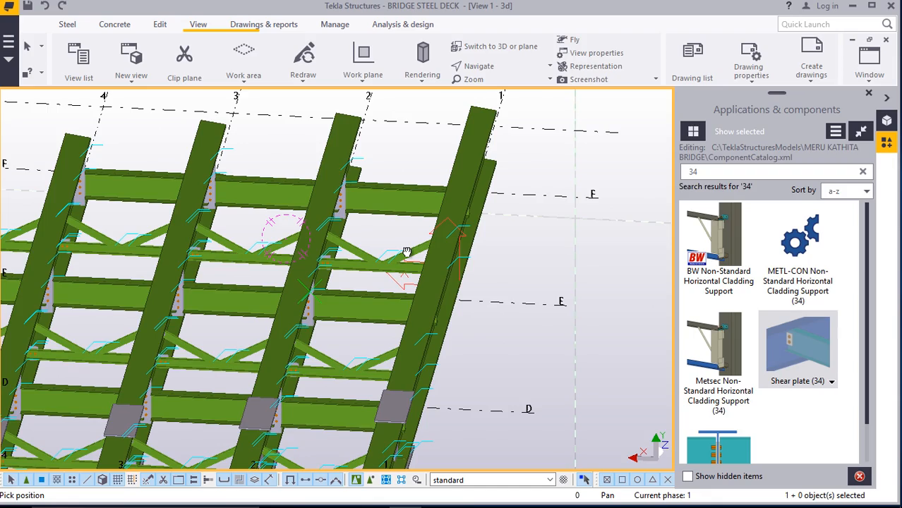
middle_click_drag(408, 252, 9, 254, "ctrl")
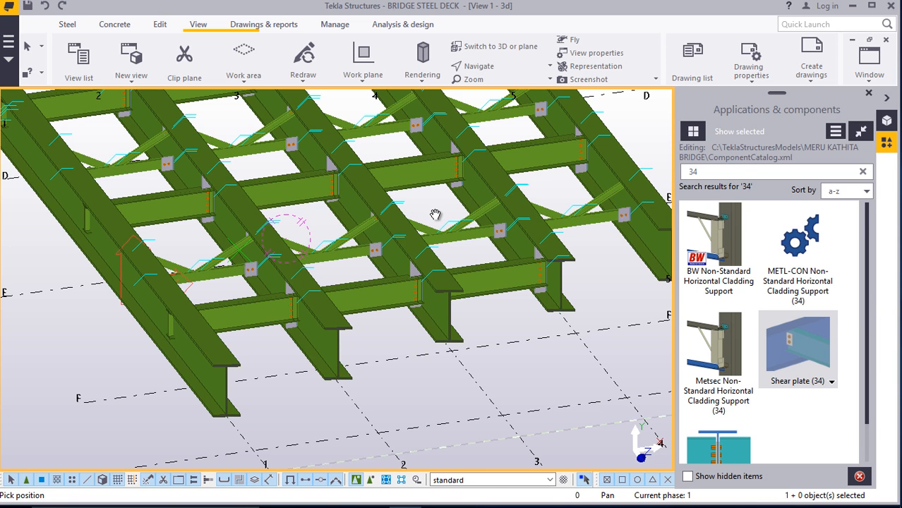
scroll(435, 214, "up", 2)
scroll(446, 186, "up", 2)
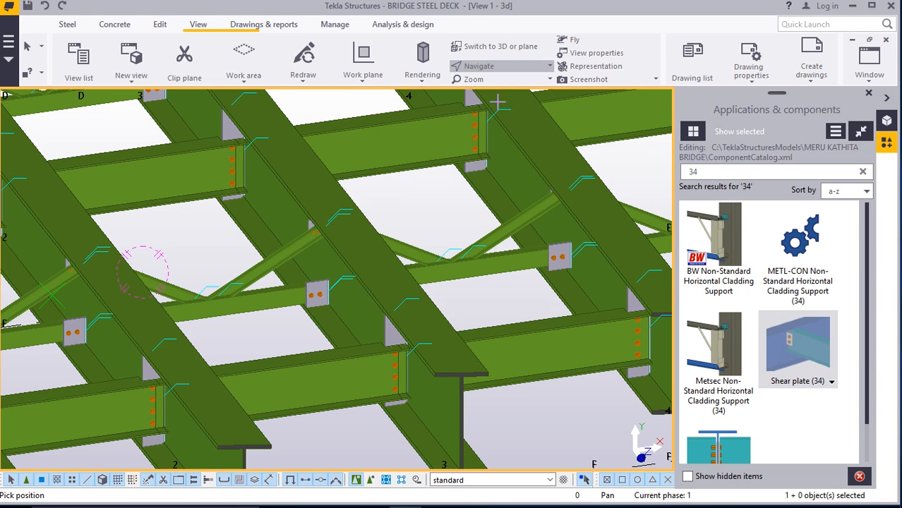
Review the repeated bracing rows from grid F to grid A, return to the grid F end and stop view navigation
middle_click_drag(433, 151, 381, 242, "ctrl")
scroll(382, 244, "down", 4)
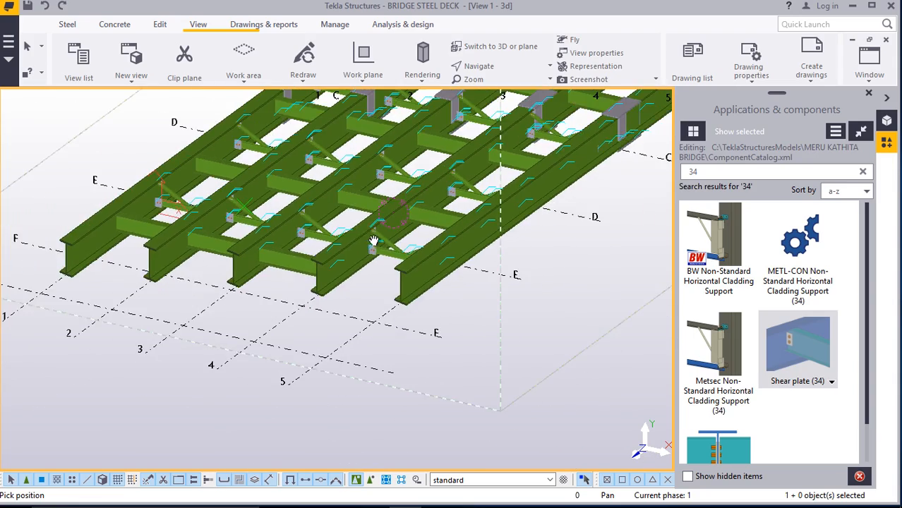
scroll(225, 172, "up", 3)
scroll(214, 156, "down", 5)
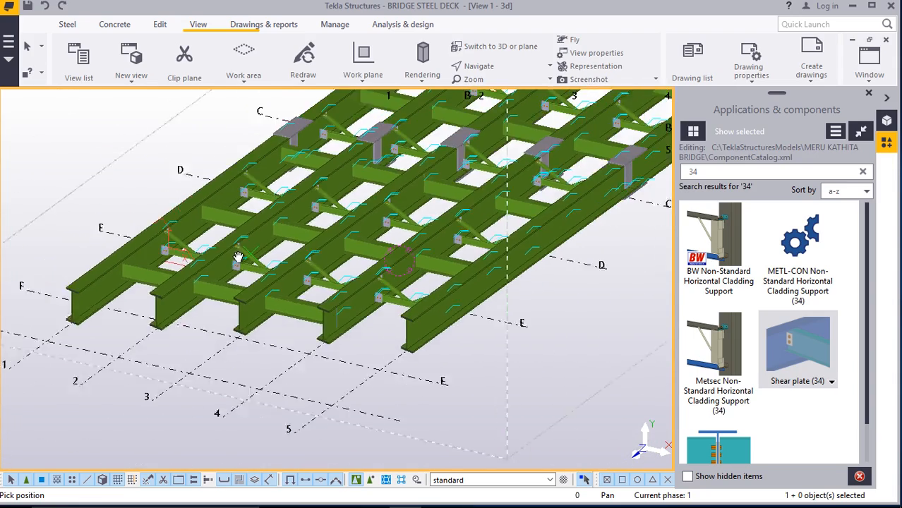
scroll(426, 155, "up", 5)
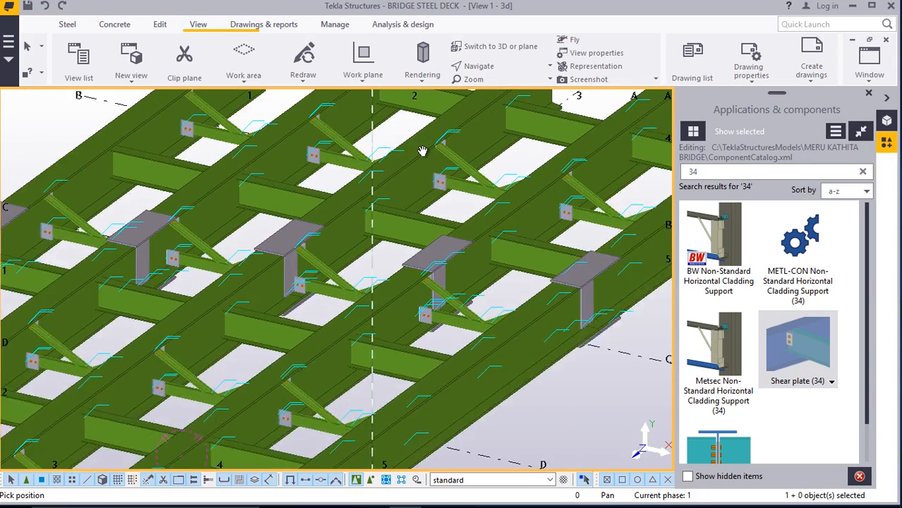
scroll(329, 225, "down", 2)
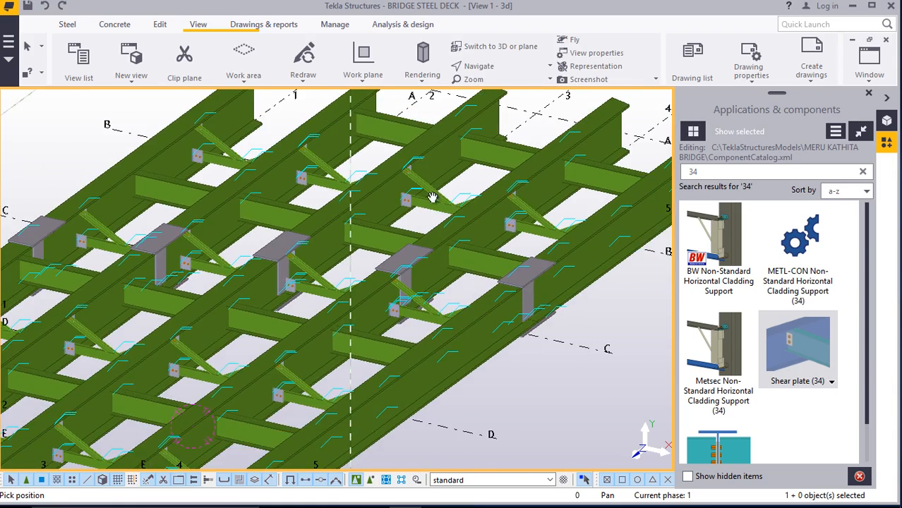
scroll(504, 138, "up", 2)
scroll(447, 172, "down", 3)
scroll(422, 214, "up", 1)
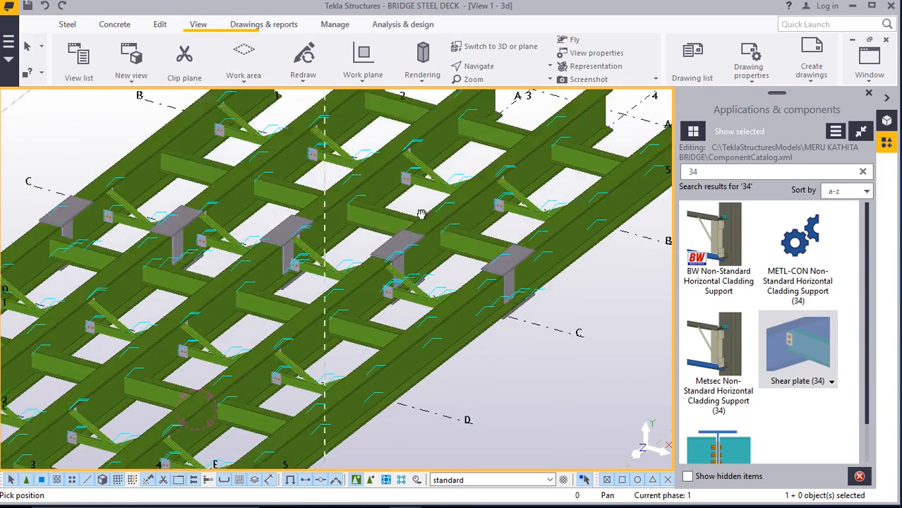
mouse_move(421, 214)
middle_mouse_down("ctrl")
mouse_move(404, 245)
mouse_move(411, 210)
mouse_move(411, 218)
middle_mouse_up("ctrl")
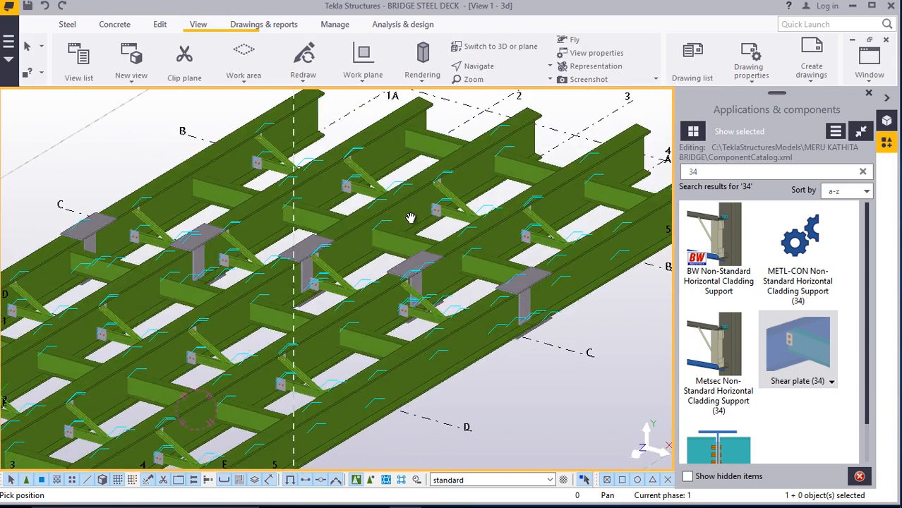
scroll(411, 218, "down", 3)
scroll(82, 303, "up", 6)
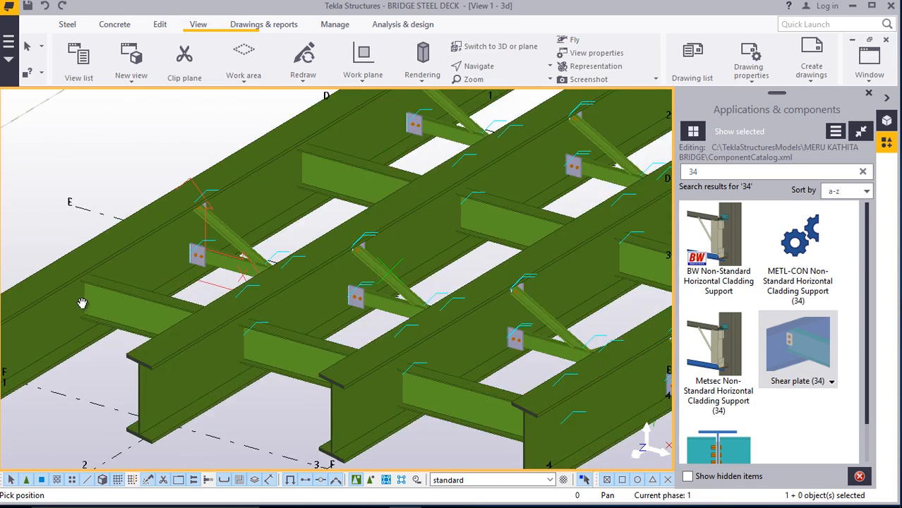
scroll(82, 304, "up", 2)
right_click(60, 153)
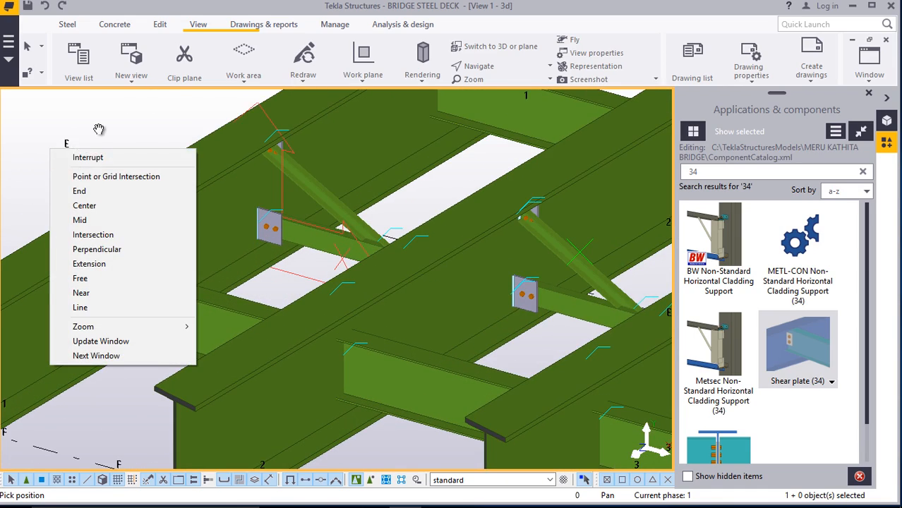
left_click(96, 157)
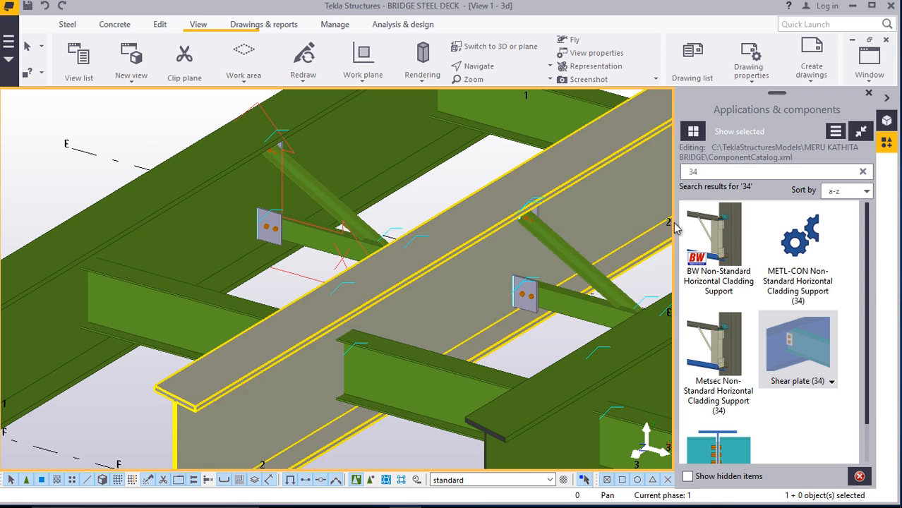
Search the component catalog for 81
scroll(171, 313, "down", 5)
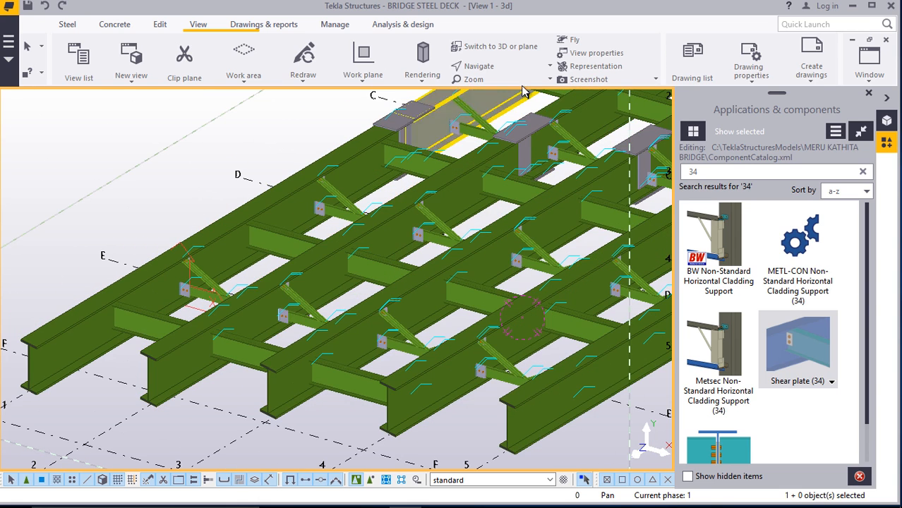
left_click(501, 67)
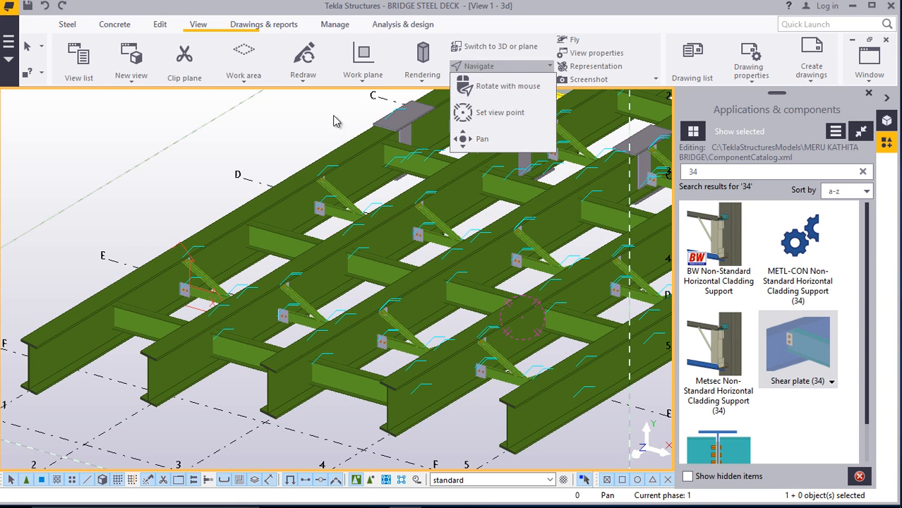
scroll(268, 156, "up", 5)
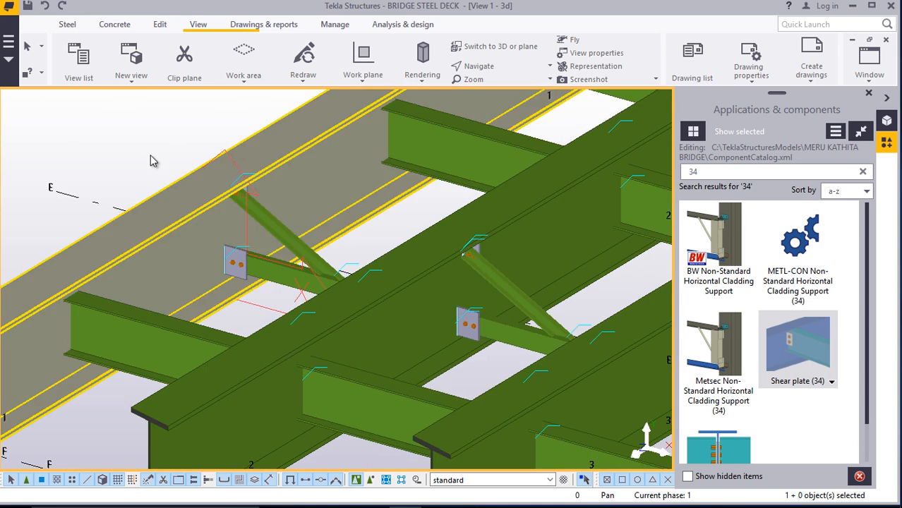
scroll(264, 186, "down", 1)
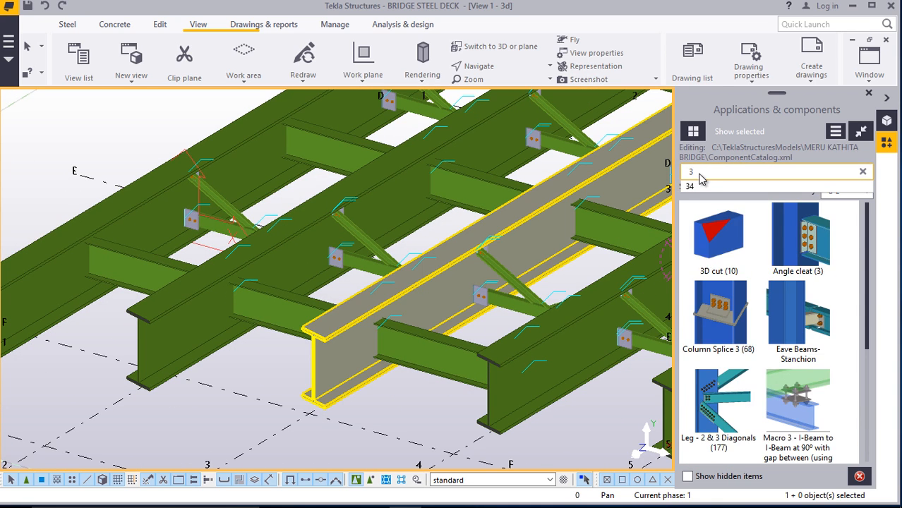
key("BackSpace")
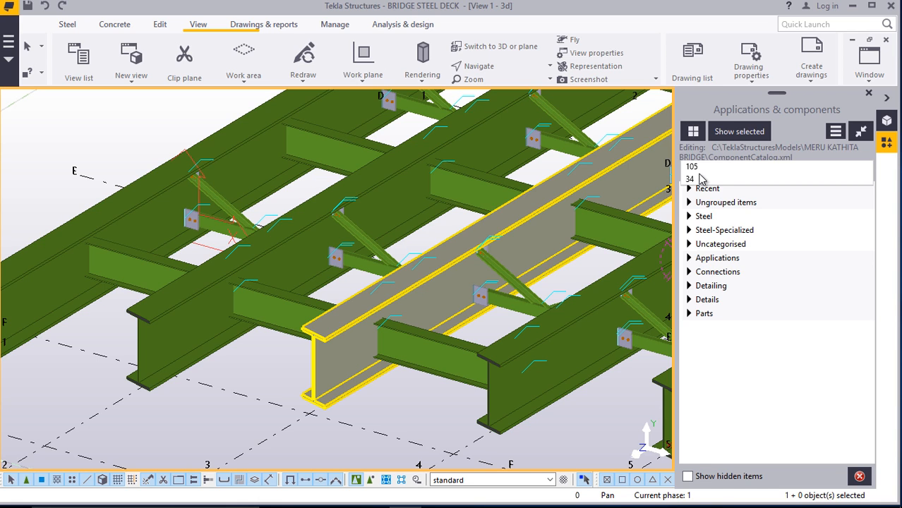
left_click(706, 168)
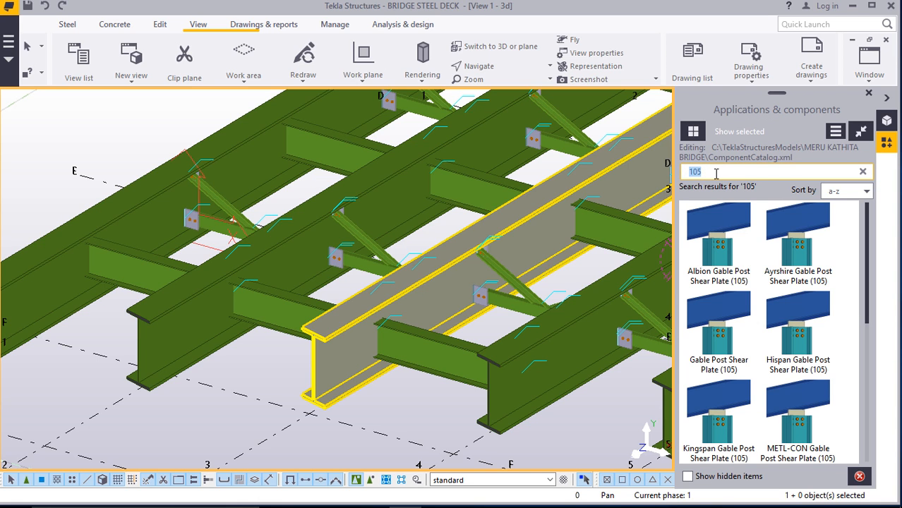
type("81")
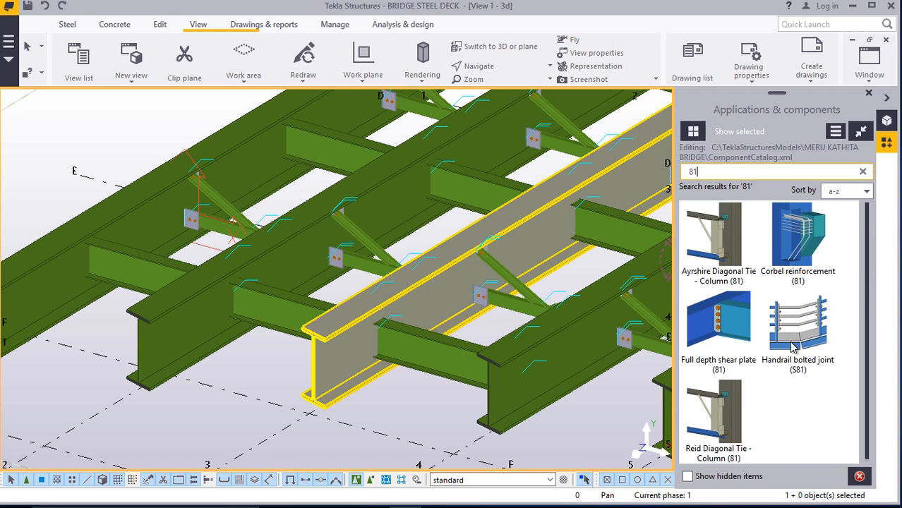
Apply the Full depth shear plate (81) connection between girder 1 and the end cross beam near grid F, and end the command
double_click(738, 326)
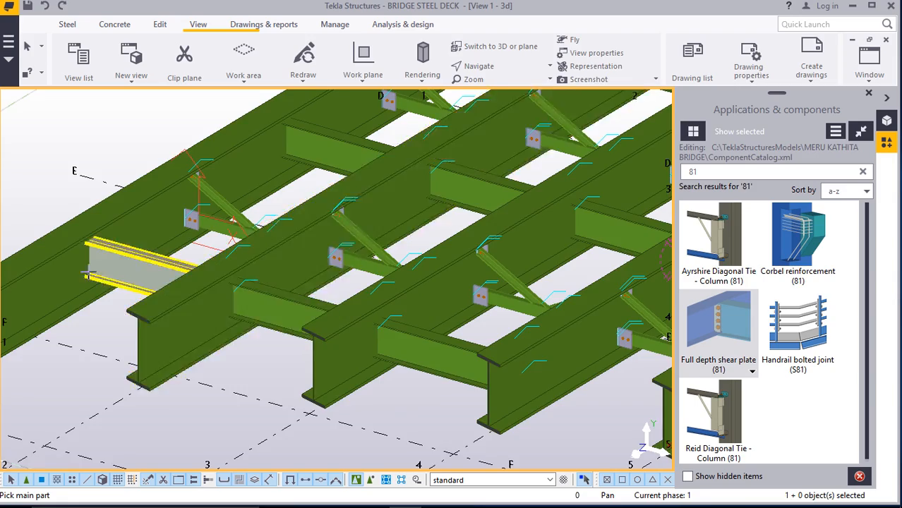
scroll(168, 264, "up", 3)
scroll(216, 271, "down", 2)
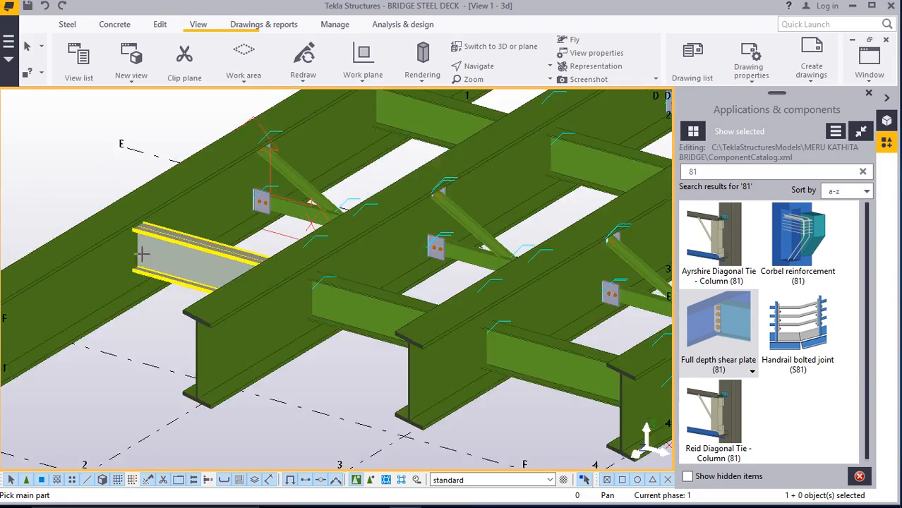
scroll(145, 286, "down", 2)
scroll(155, 309, "down", 4)
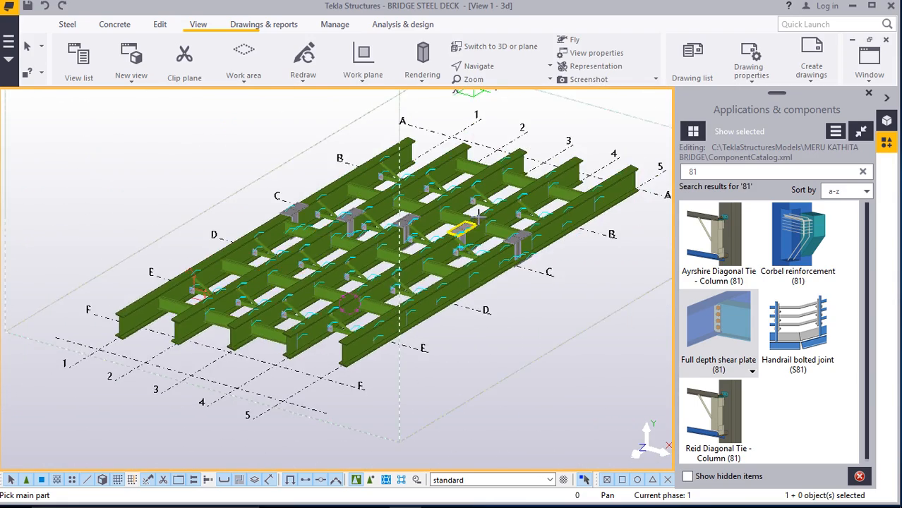
scroll(589, 171, "up", 4)
scroll(590, 171, "down", 5)
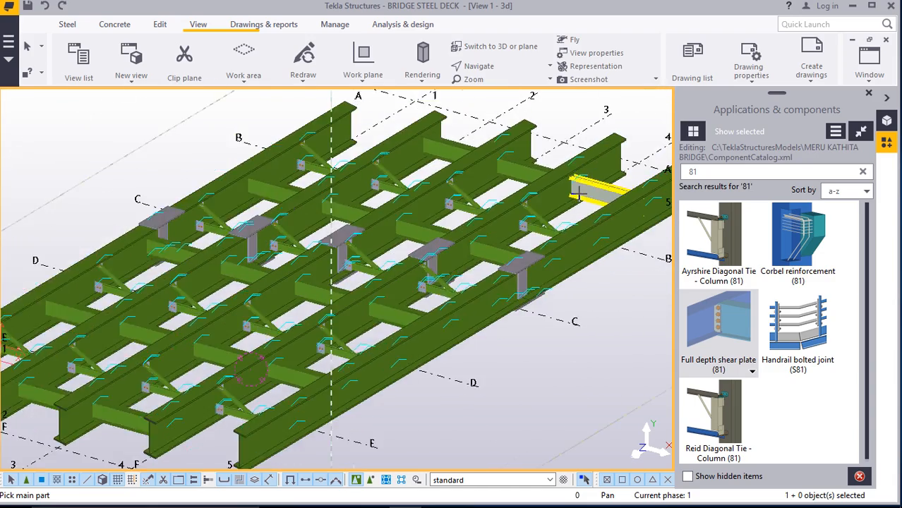
scroll(183, 303, "up", 8)
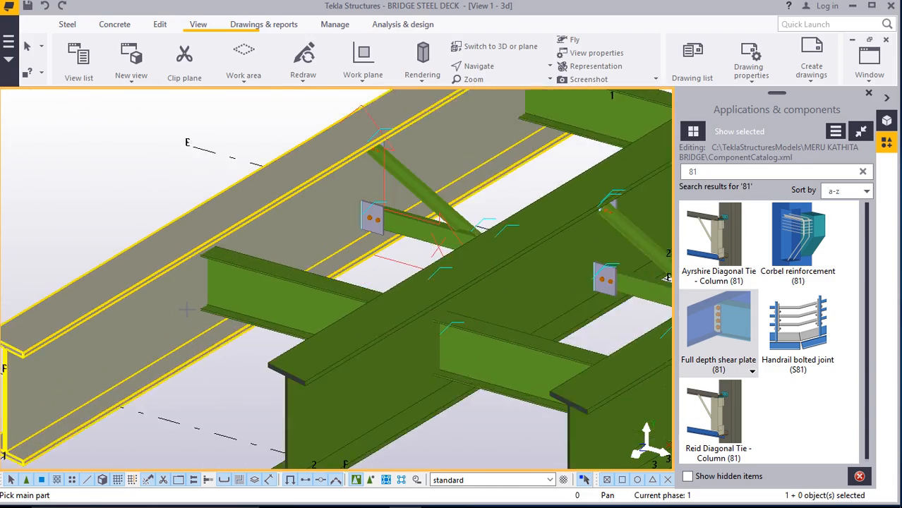
left_click(183, 303)
left_click(240, 274)
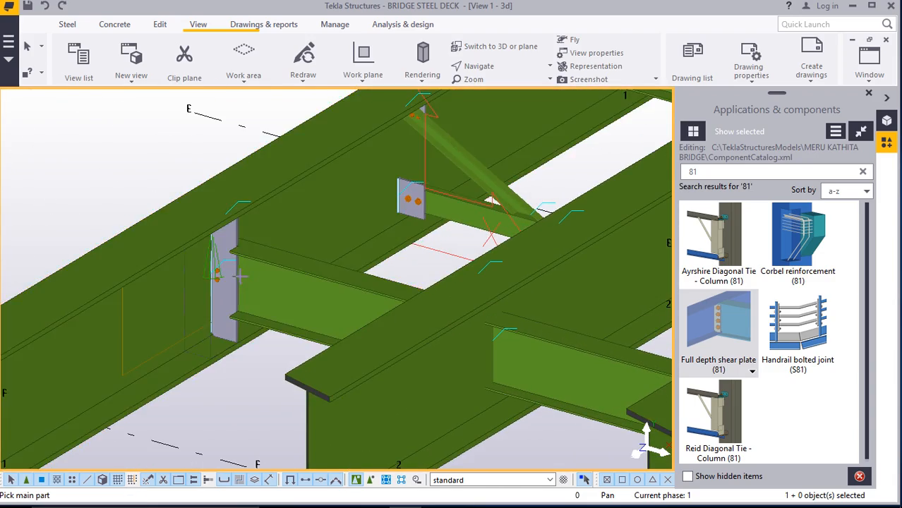
scroll(240, 276, "up", 3)
right_click(239, 277)
left_click(255, 283)
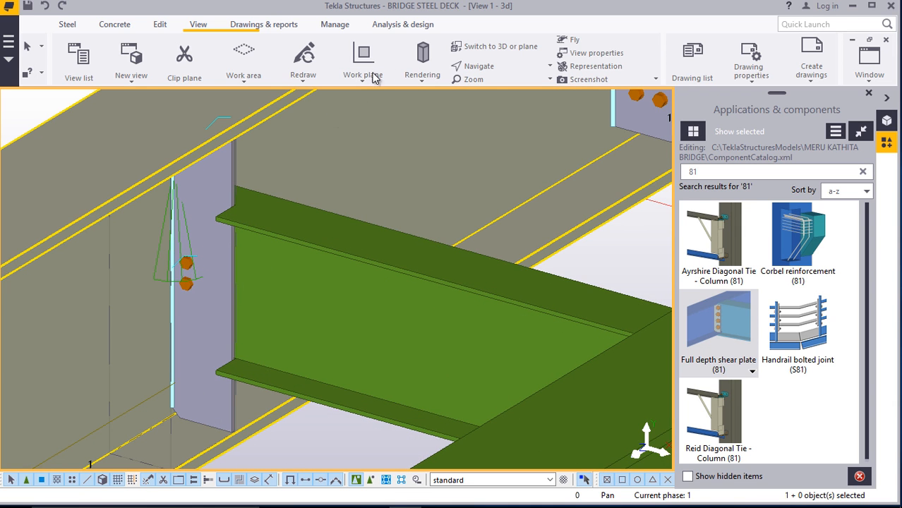
Set the tab plate thickness of the new full depth shear plate connection to 12 mm and apply it to the model
left_click(477, 66)
left_click(494, 85)
mouse_move(213, 278)
middle_mouse_down("ctrl")
mouse_move(190, 242)
mouse_move(212, 206)
mouse_move(238, 208)
mouse_move(239, 247)
mouse_move(212, 271)
middle_mouse_up("ctrl")
right_click(212, 270)
left_click(225, 276)
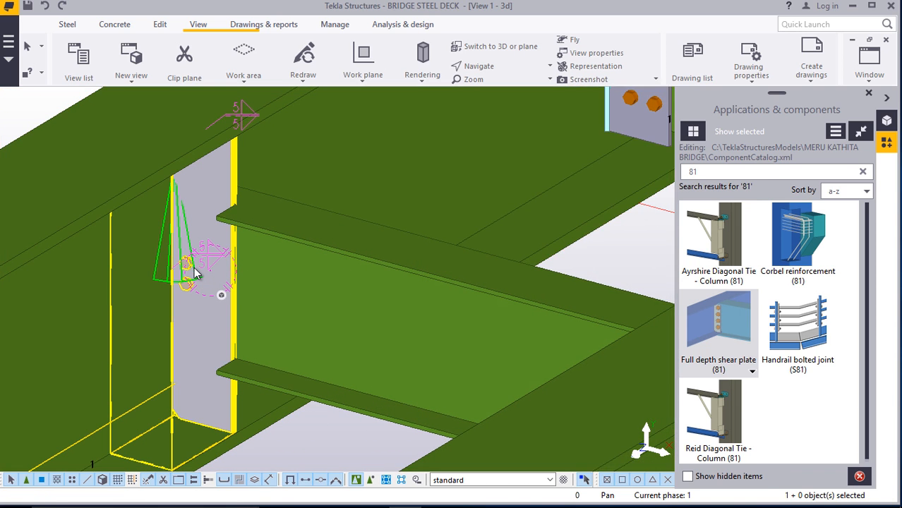
double_click(196, 275)
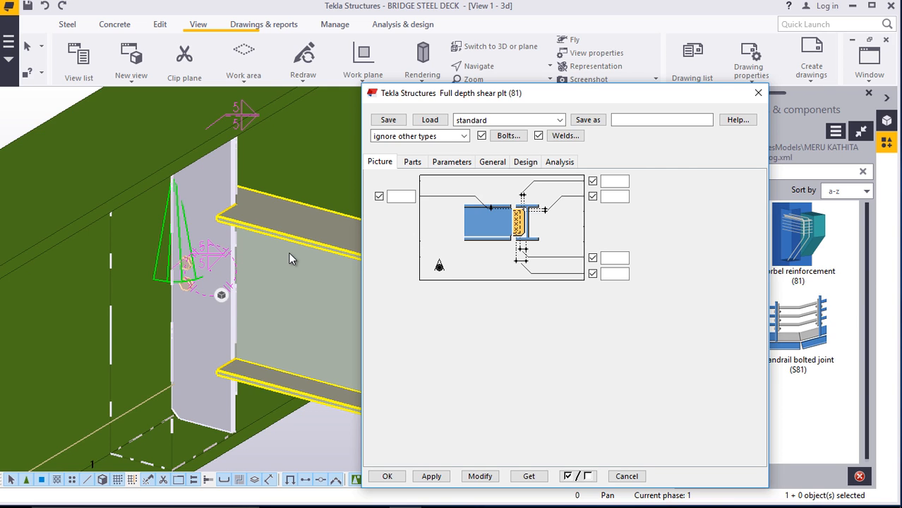
left_click(424, 163)
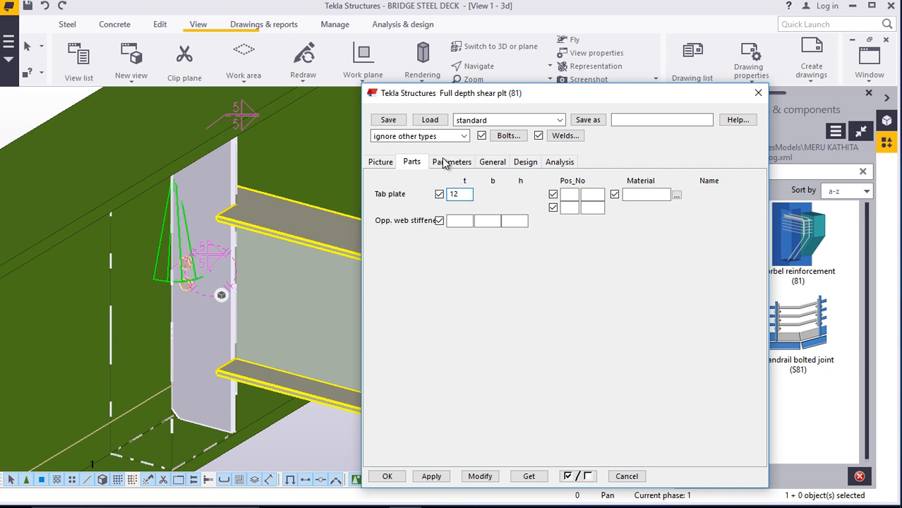
left_click(480, 476)
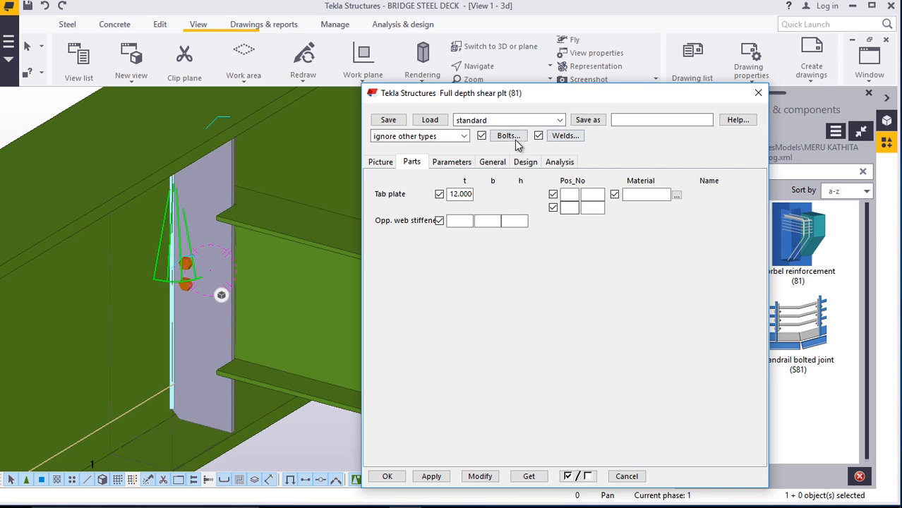
Try the Square beam cut on the full depth shear plate connection, apply it and inspect the beam end
left_click(452, 163)
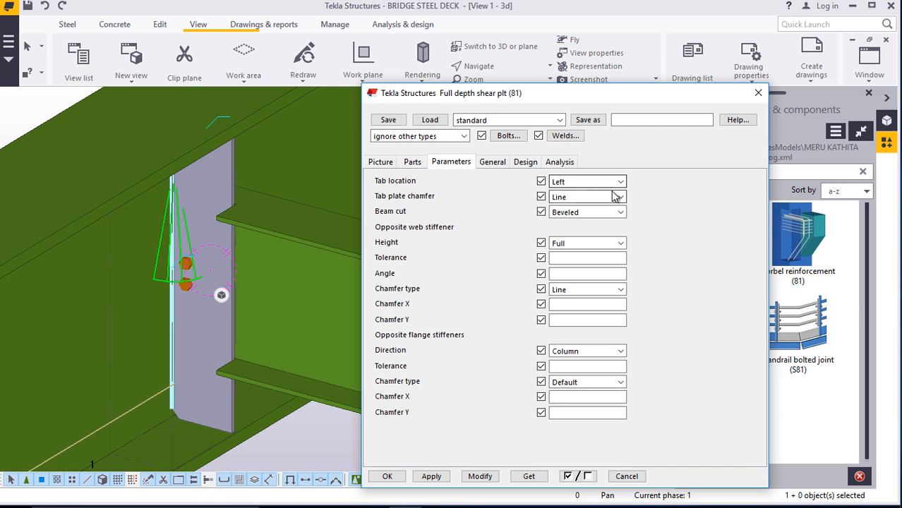
left_click(619, 213)
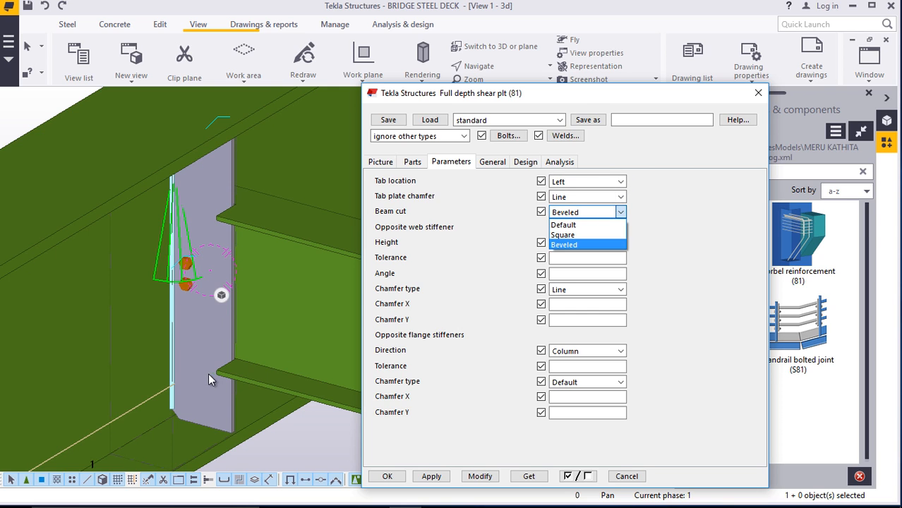
left_click(568, 236)
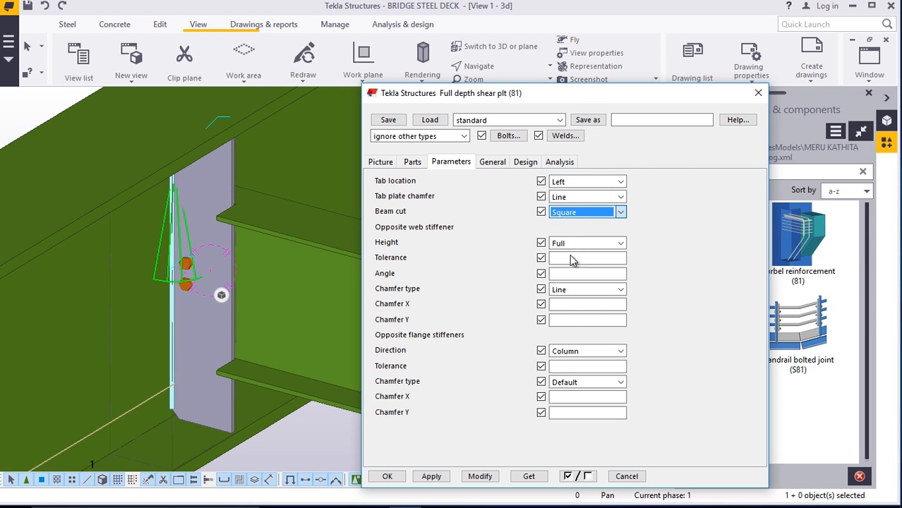
left_click(479, 477)
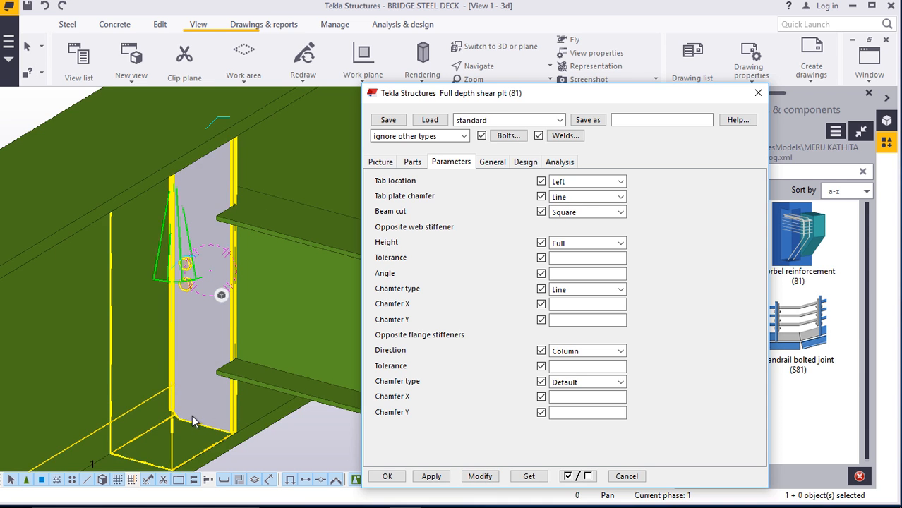
scroll(188, 410, "up", 3)
scroll(227, 371, "down", 3)
scroll(252, 289, "up", 4)
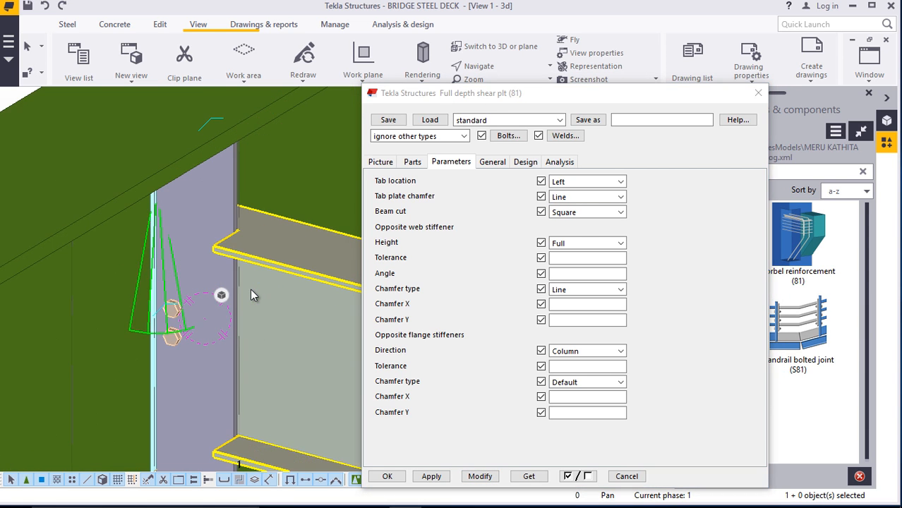
Switch the connection's beam cut to Beveled and back to Square, applying each option to compare the beam end
left_click(619, 212)
left_click(588, 245)
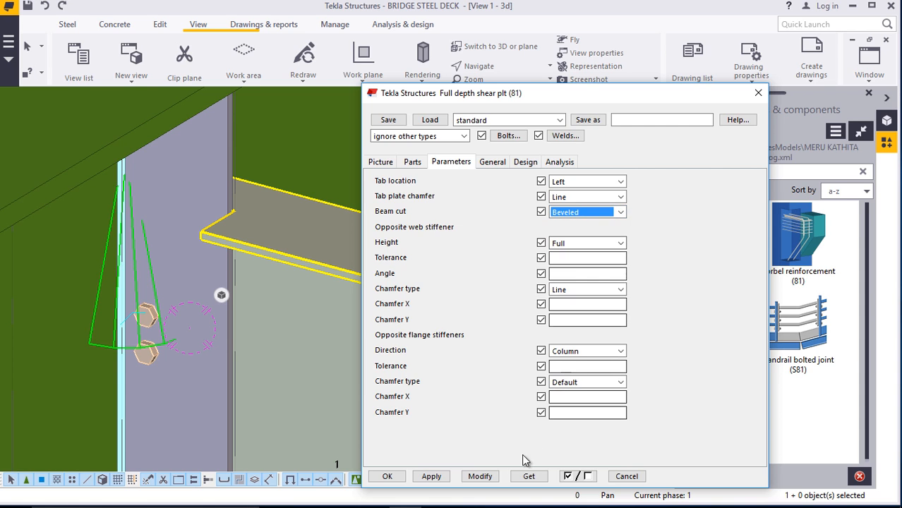
left_click(480, 476)
left_click(620, 212)
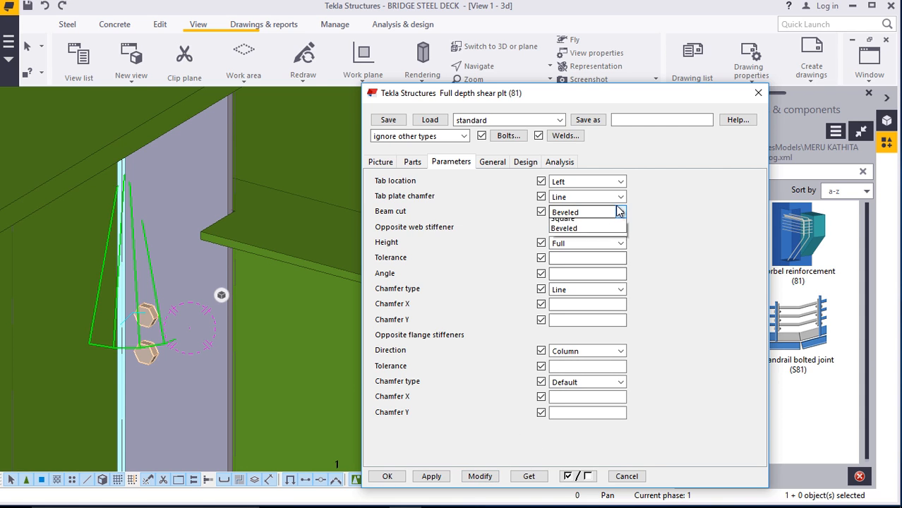
left_click(565, 235)
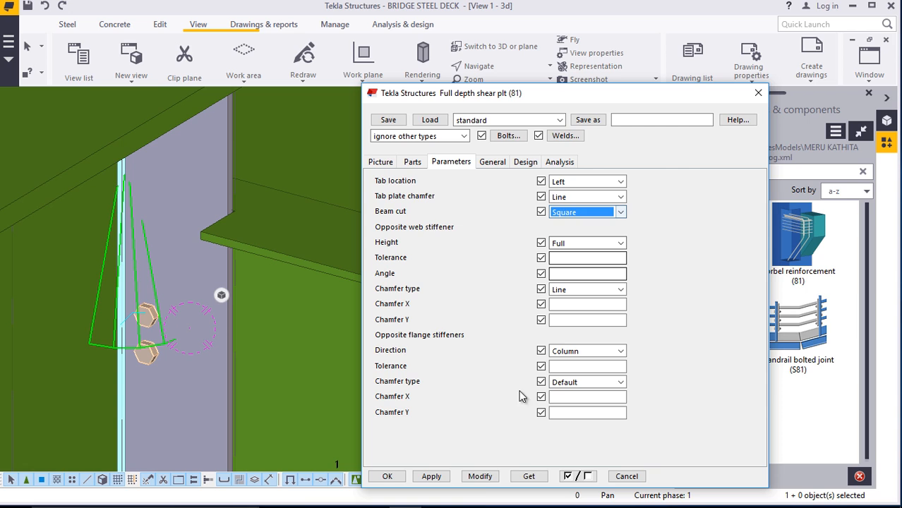
left_click(480, 477)
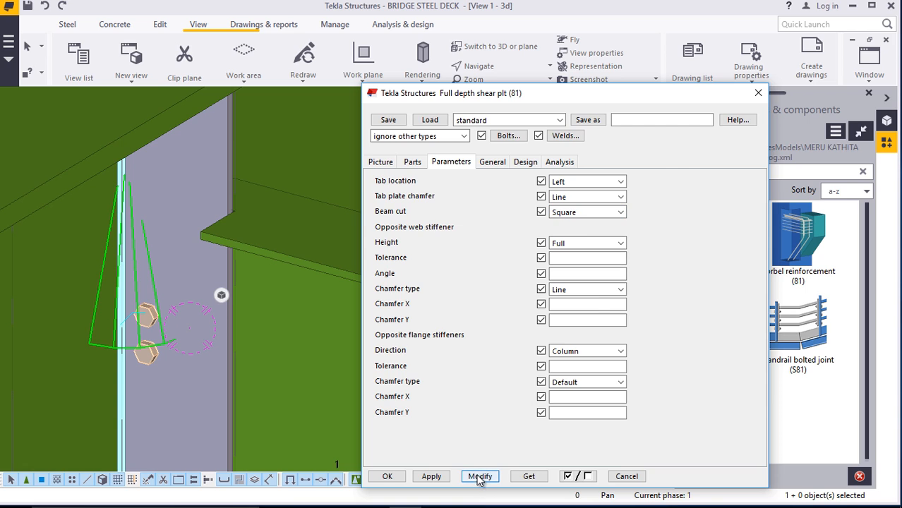
Set the connection's beam cut to Beveled, apply it to the model and close the connection properties
left_click(619, 212)
left_click(565, 245)
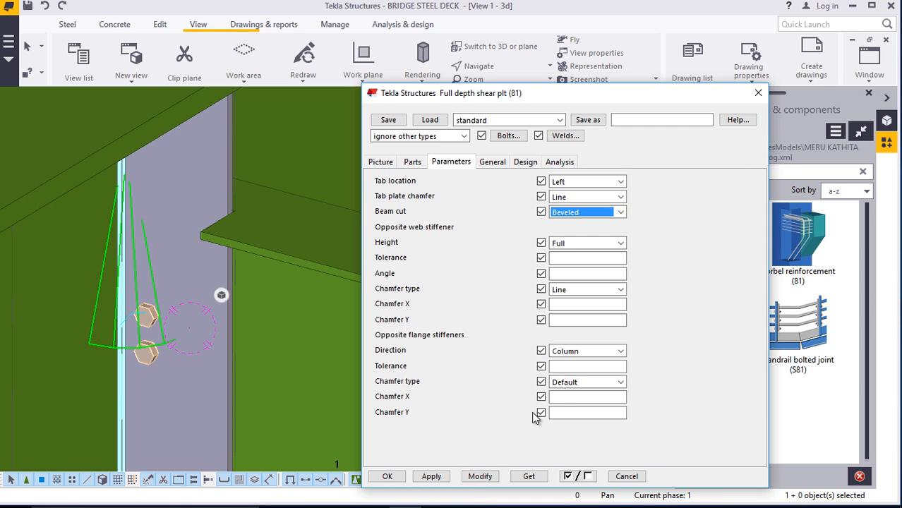
left_click(542, 413)
left_click(478, 477)
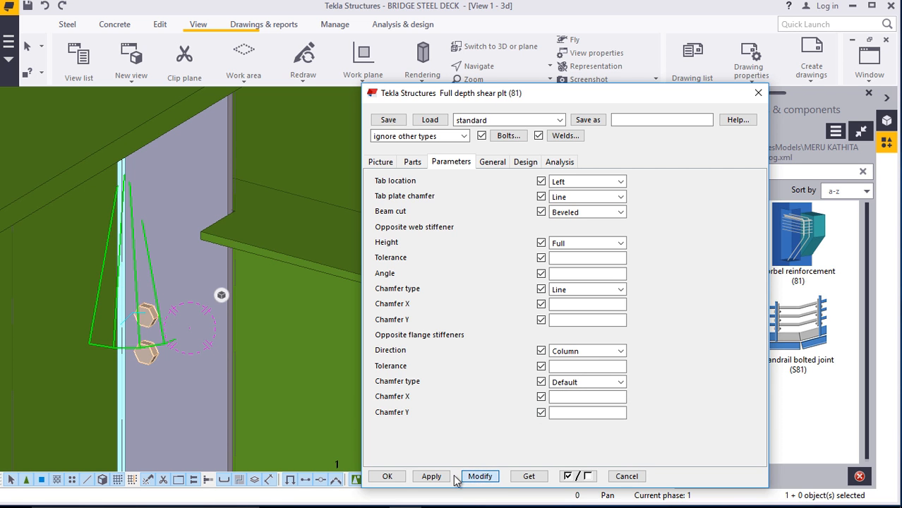
left_click(393, 474)
Reopen the full depth shear plate connection's properties and open its bolt settings beside the plate view
scroll(403, 245, "down", 3)
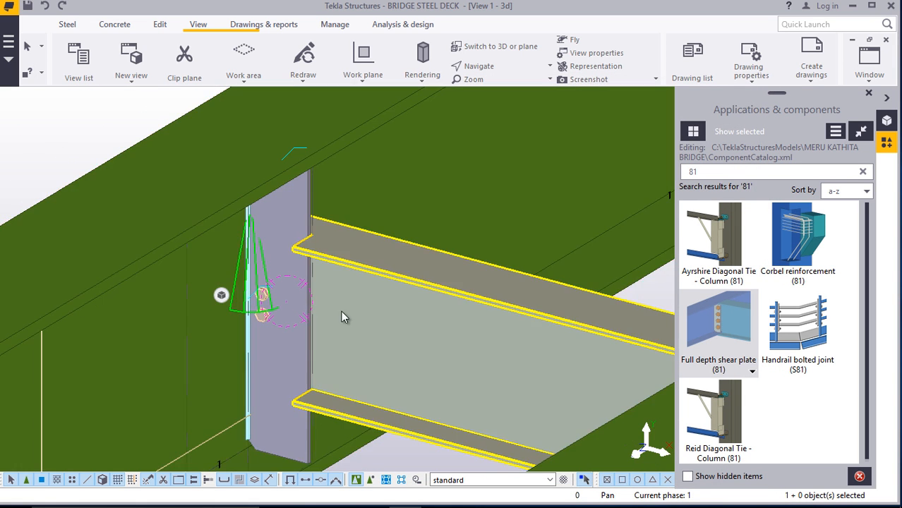
scroll(282, 341, "up", 2)
double_click(274, 284)
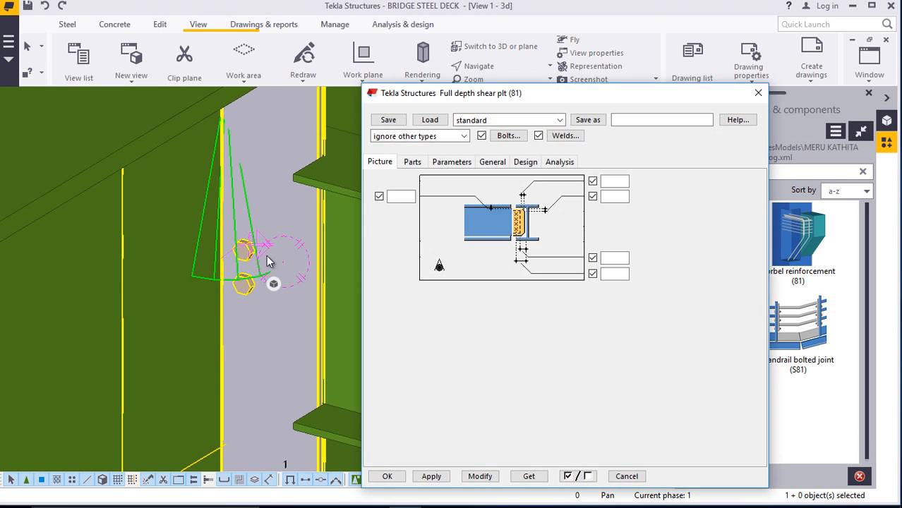
left_click(514, 139)
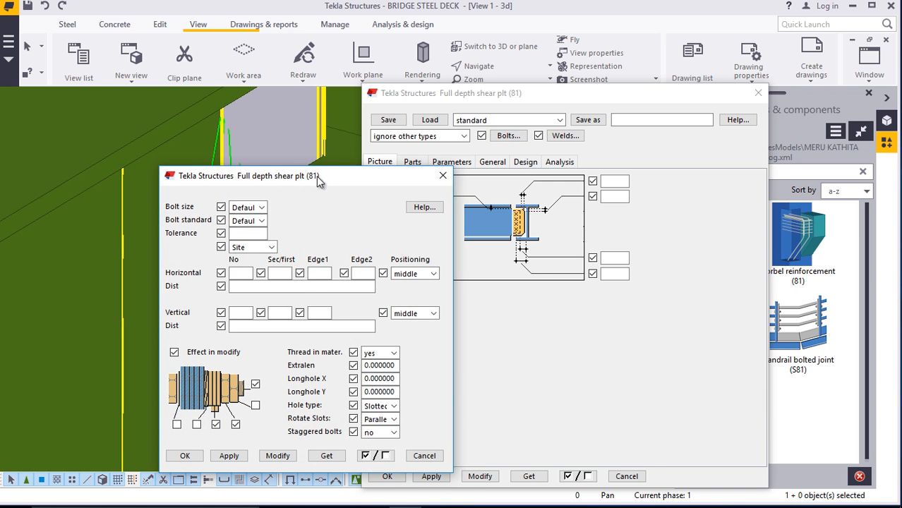
left_click_drag(316, 176, 609, 121)
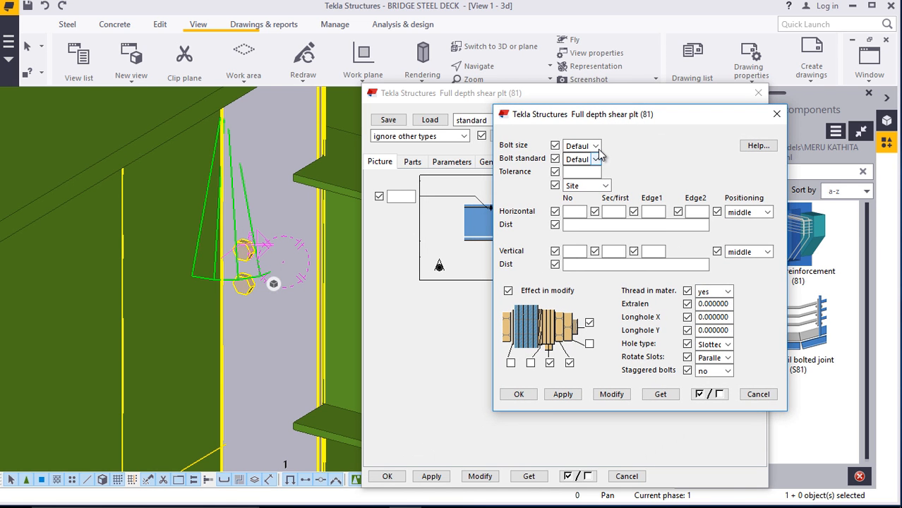
left_click(595, 146)
left_click(653, 166)
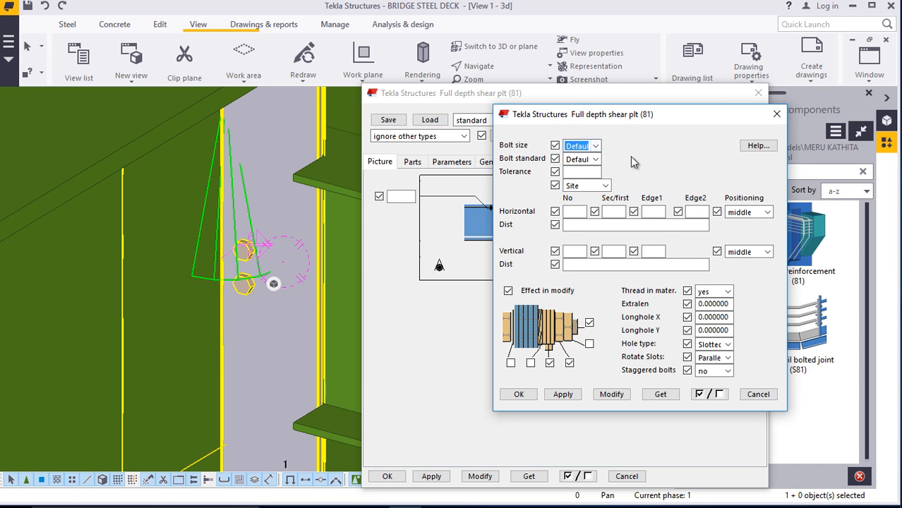
left_click(595, 146)
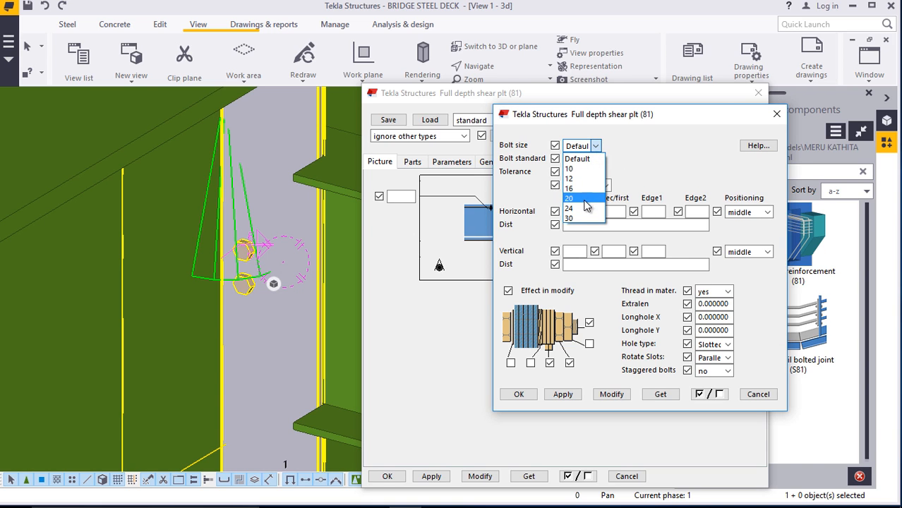
left_click(579, 159)
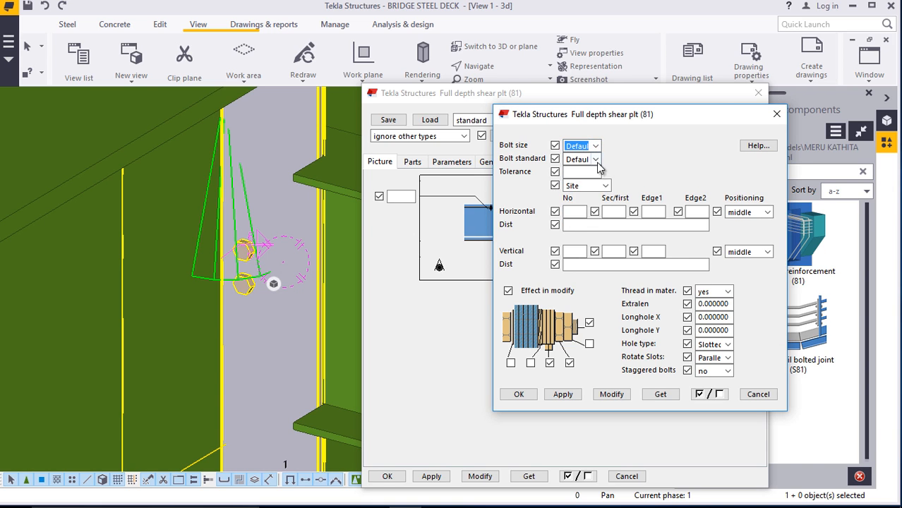
Set the shear plate bolts to standard HSFG-XOX with bolt size 22, keeping them as Site bolts
left_click(596, 159)
scroll(605, 339, "down", 3)
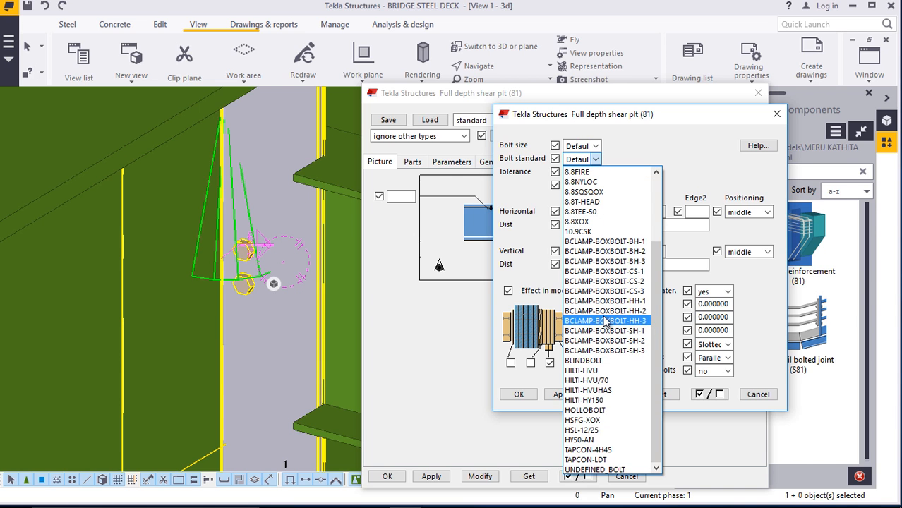
left_click(598, 421)
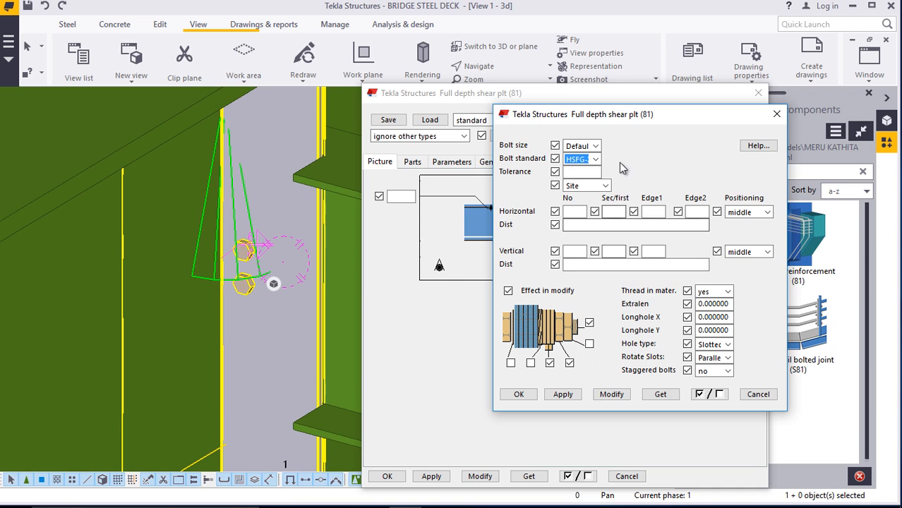
left_click(606, 185)
left_click(595, 215)
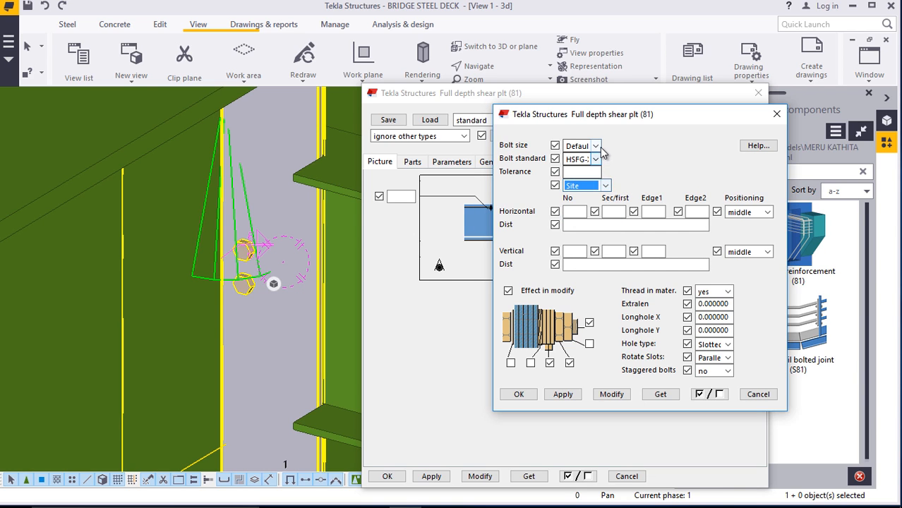
left_click(596, 145)
left_click(579, 189)
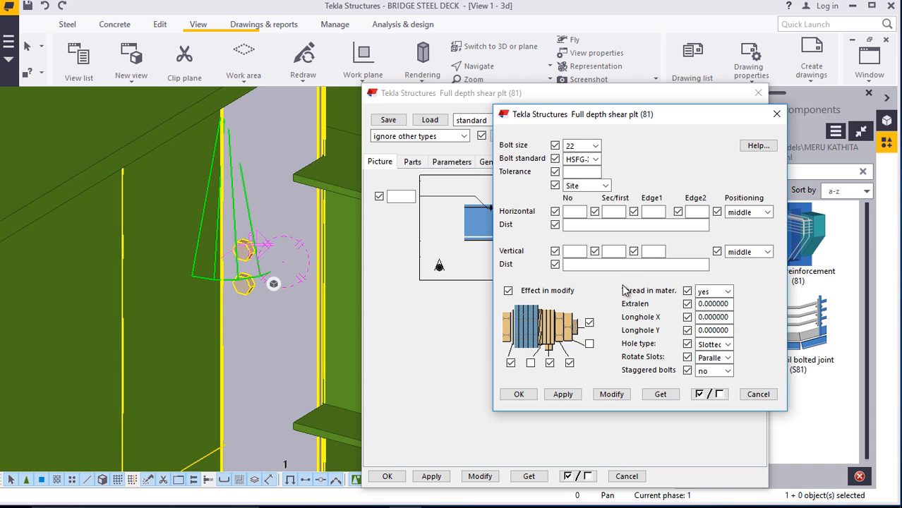
Set 4 vertical bolts at 108 mm spacing with a 100 mm horizontal edge distance, apply the bolt settings and close the connection properties
left_click(576, 249)
left_click(579, 264)
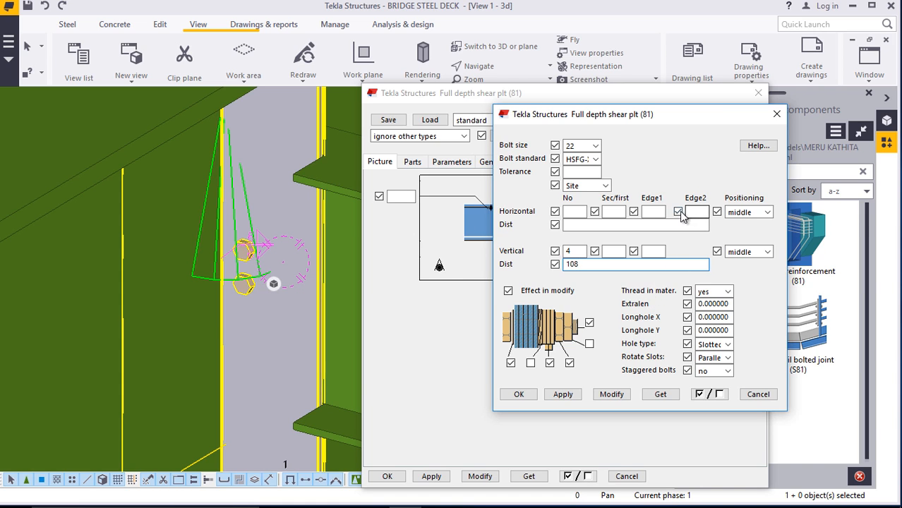
left_click(653, 211)
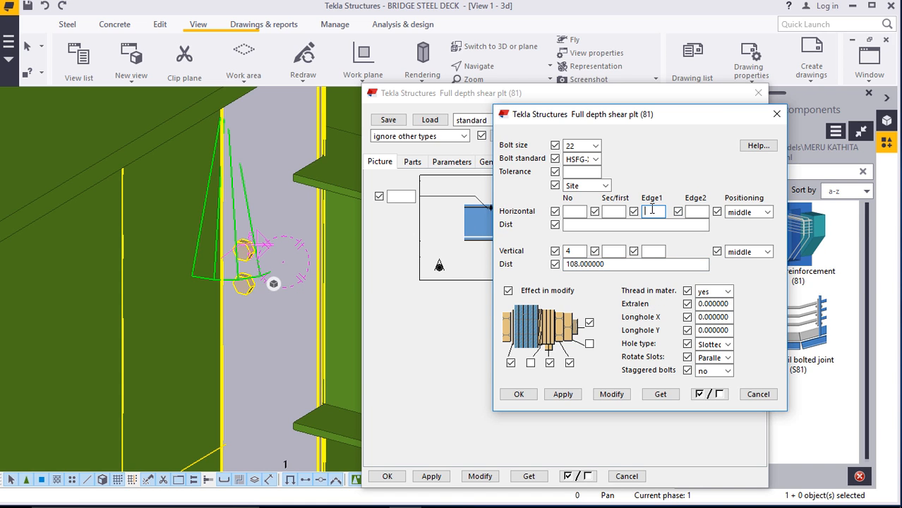
type("100")
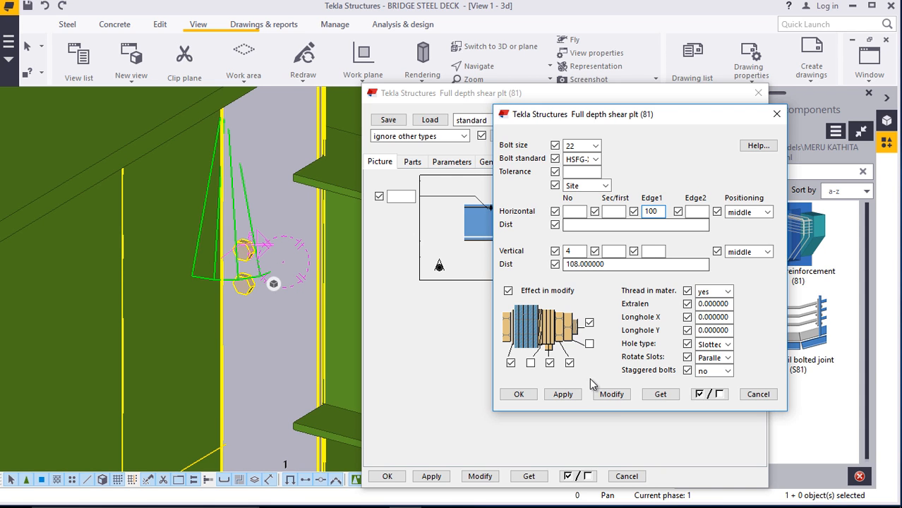
left_click(610, 394)
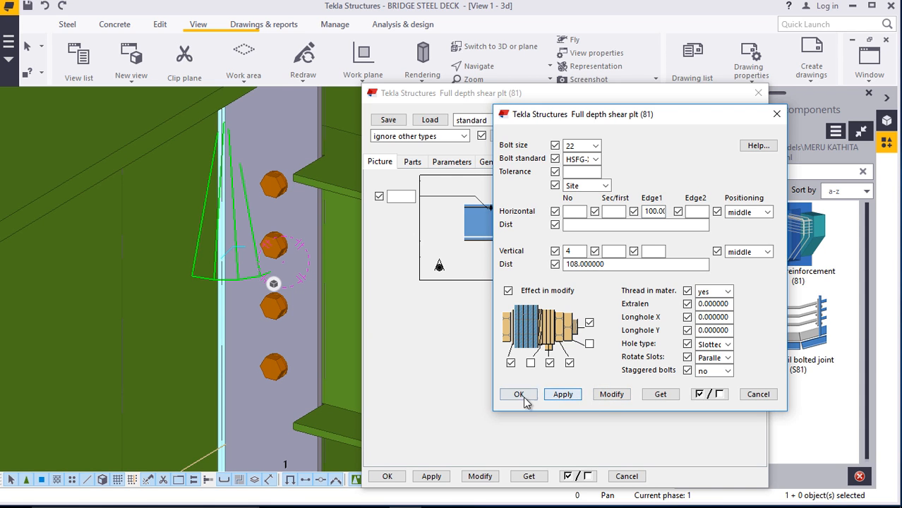
left_click(522, 396)
left_click(479, 477)
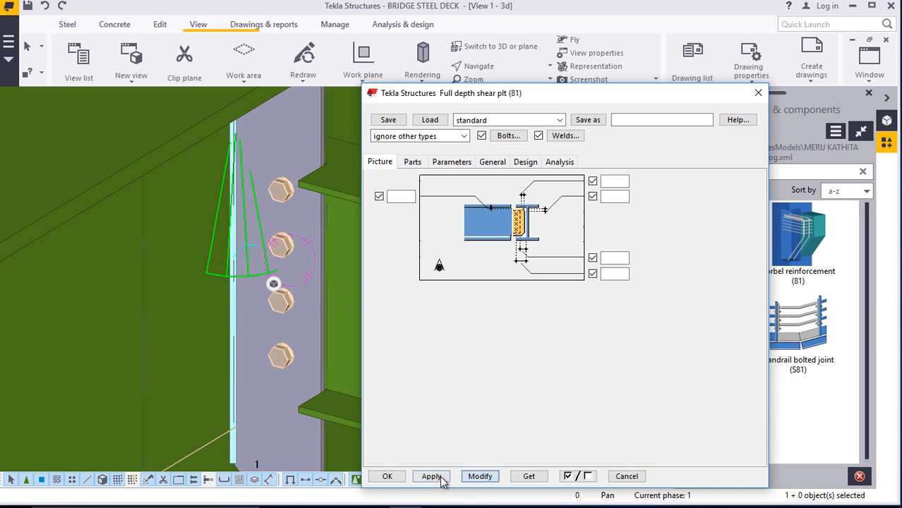
left_click(387, 477)
Check the connection's opposite web stiffener height options and the plate's lower corner, keep the height at Full and apply the parameters
scroll(387, 375, "down", 5)
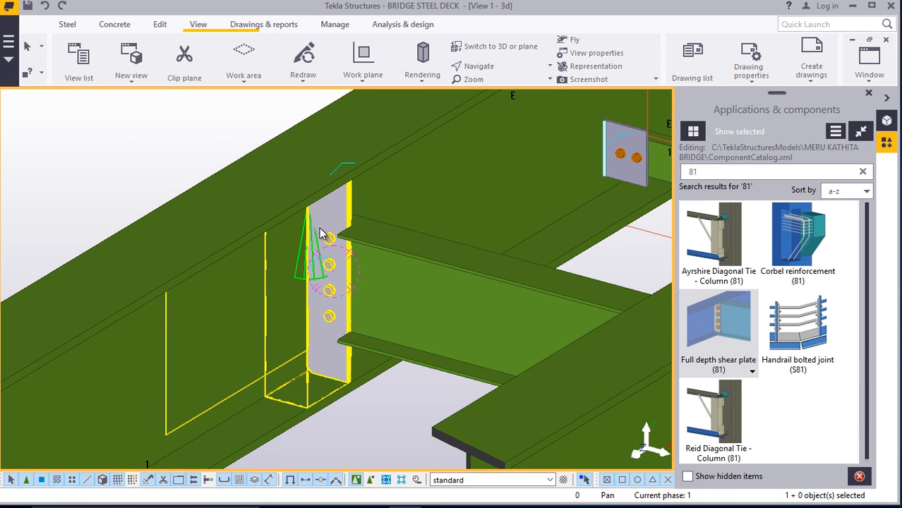
scroll(323, 236, "up", 3)
scroll(322, 291, "down", 3)
double_click(317, 286)
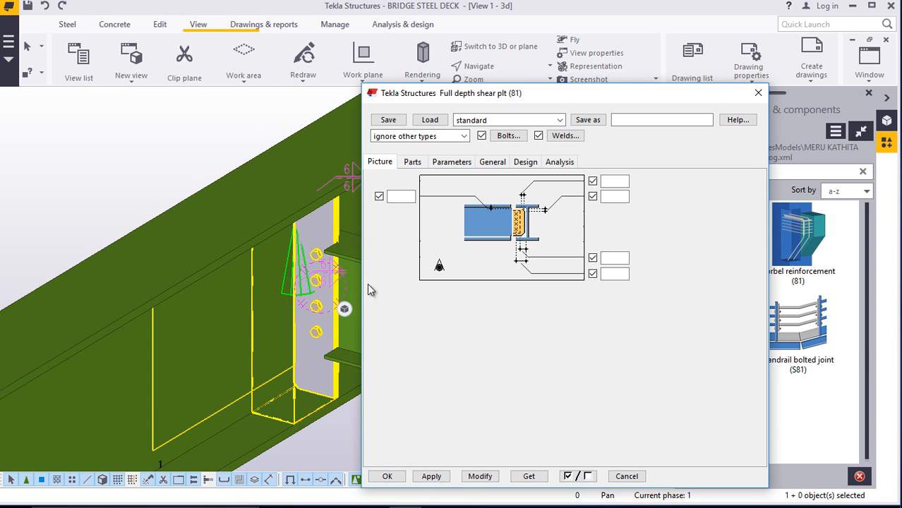
left_click(451, 162)
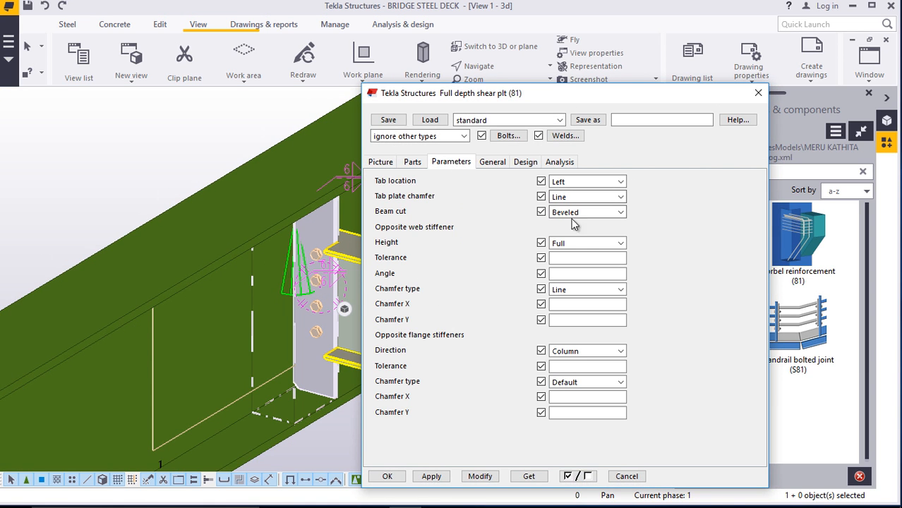
left_click_drag(464, 99, 562, 96)
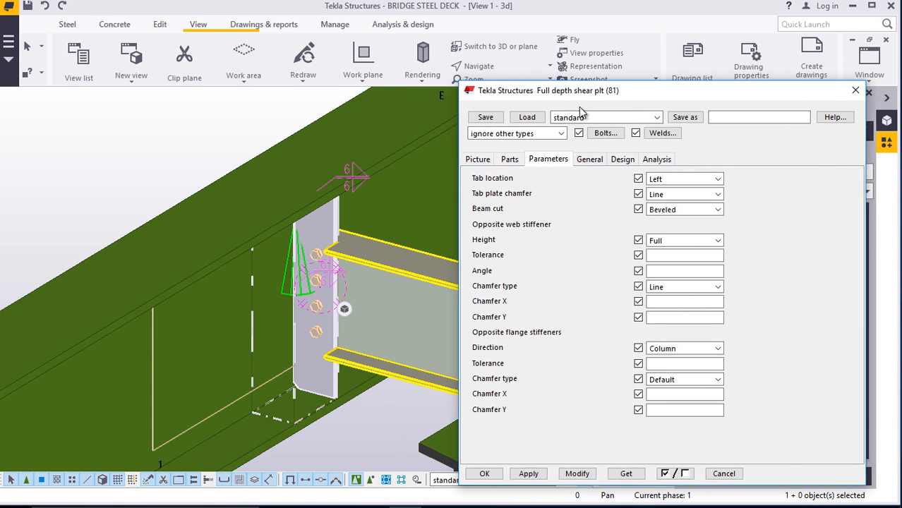
left_click(662, 241)
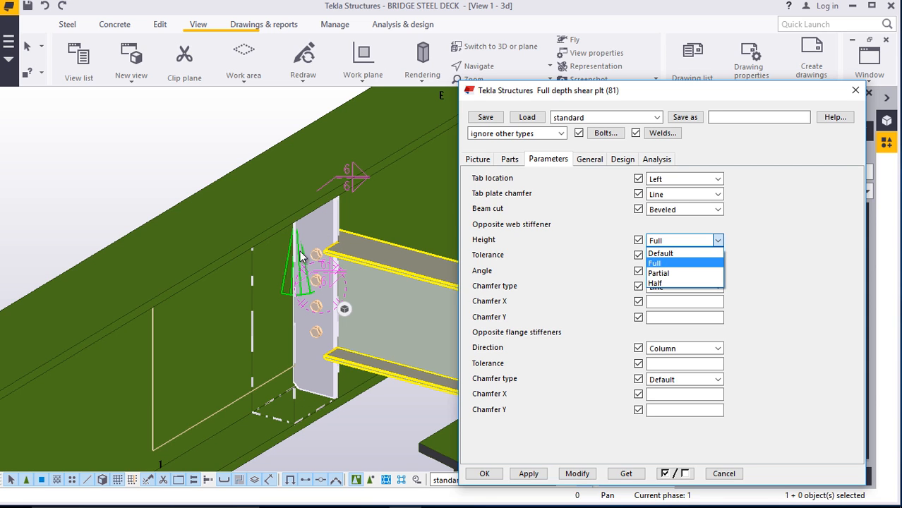
left_click(315, 384)
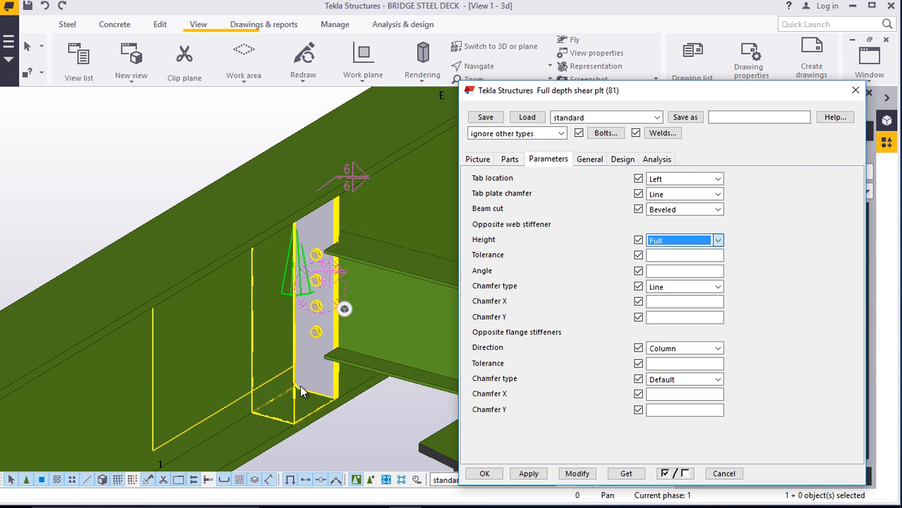
scroll(300, 386, "up", 5)
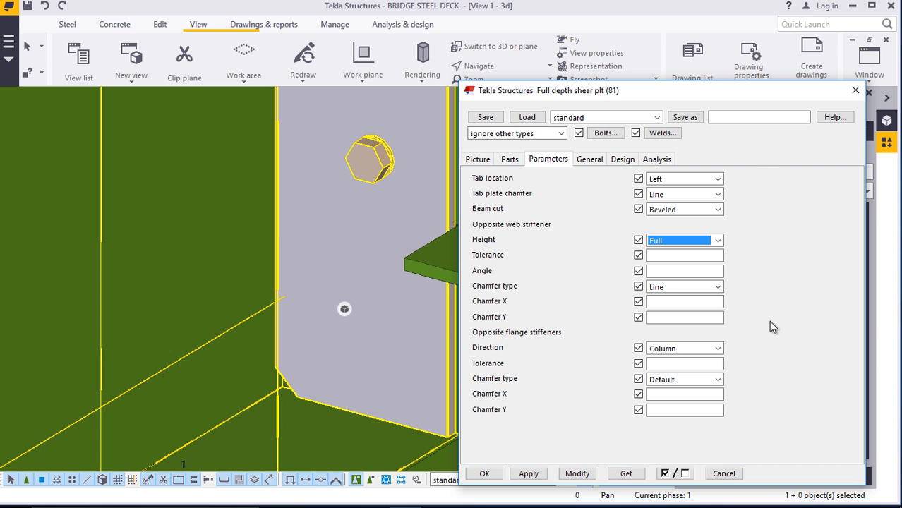
left_click(577, 474)
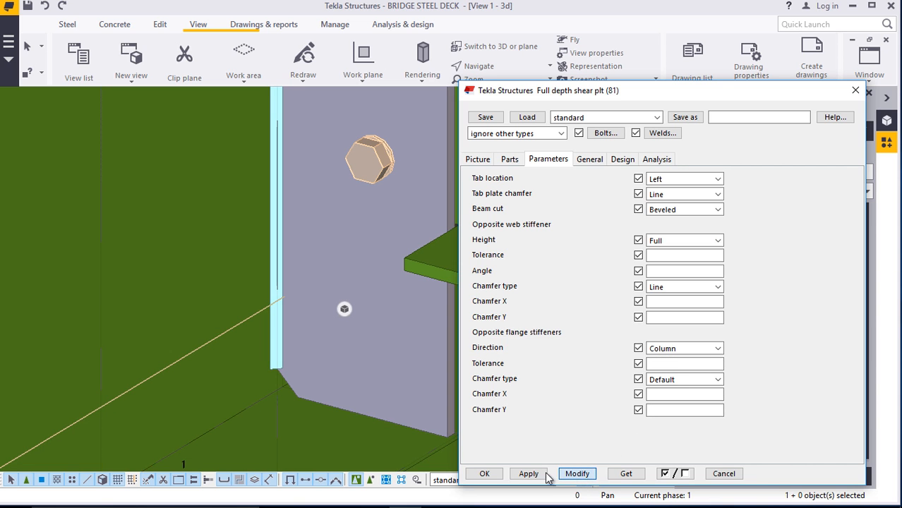
Confirm the shear plate parameters, reopen the connection's properties from the model, modify it with them and close the properties
left_click(494, 474)
scroll(459, 330, "down", 4)
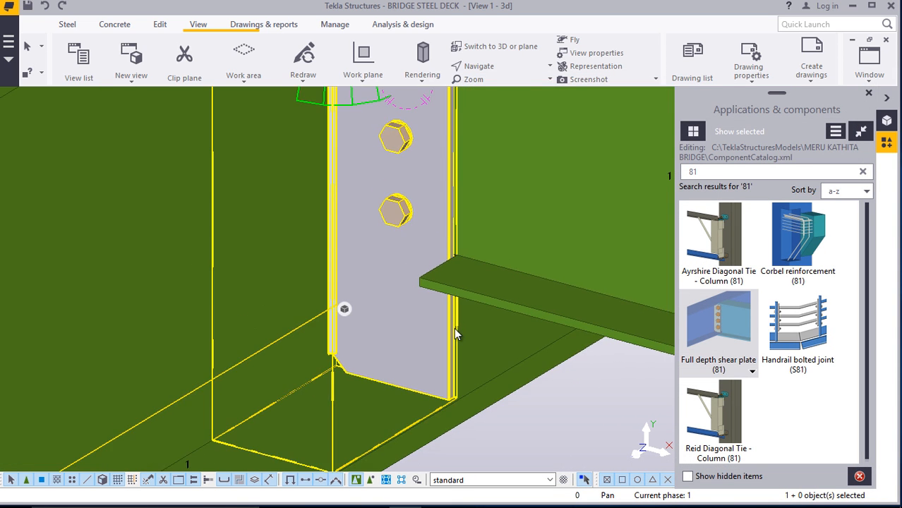
left_click(528, 371)
scroll(383, 361, "down", 3)
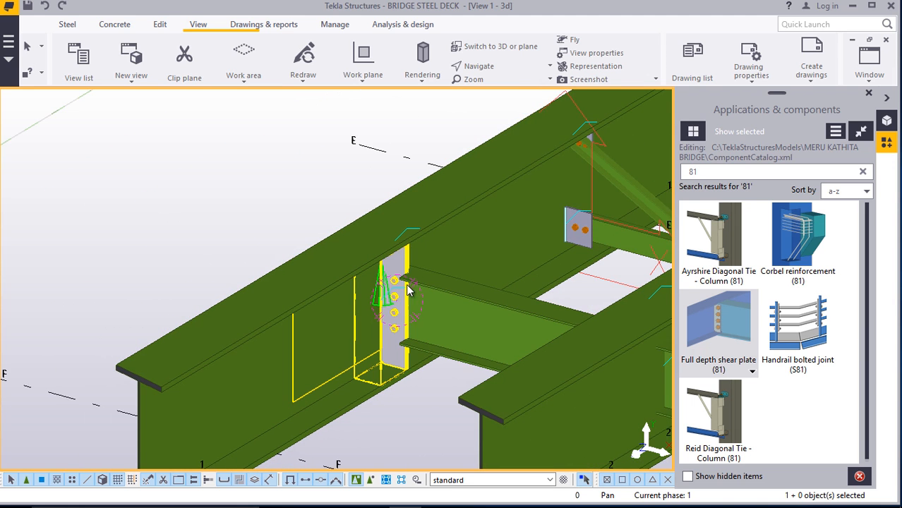
double_click(392, 302)
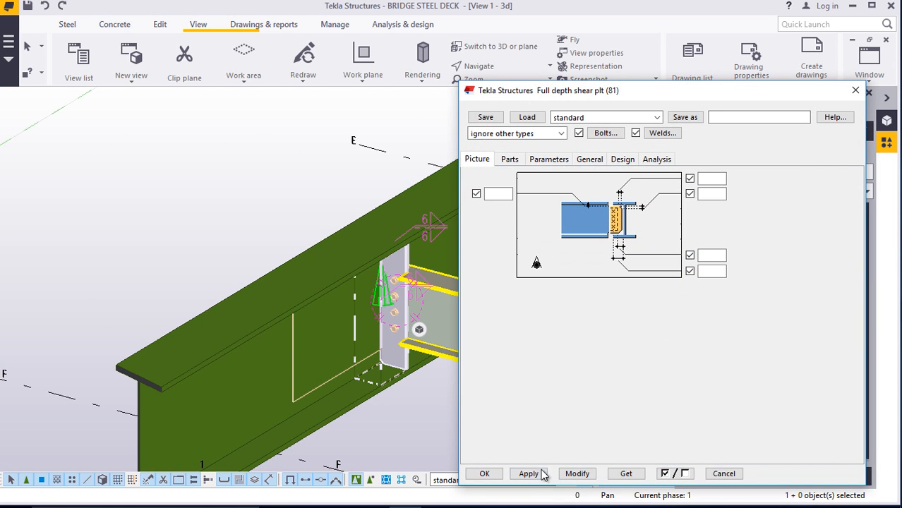
left_click(576, 474)
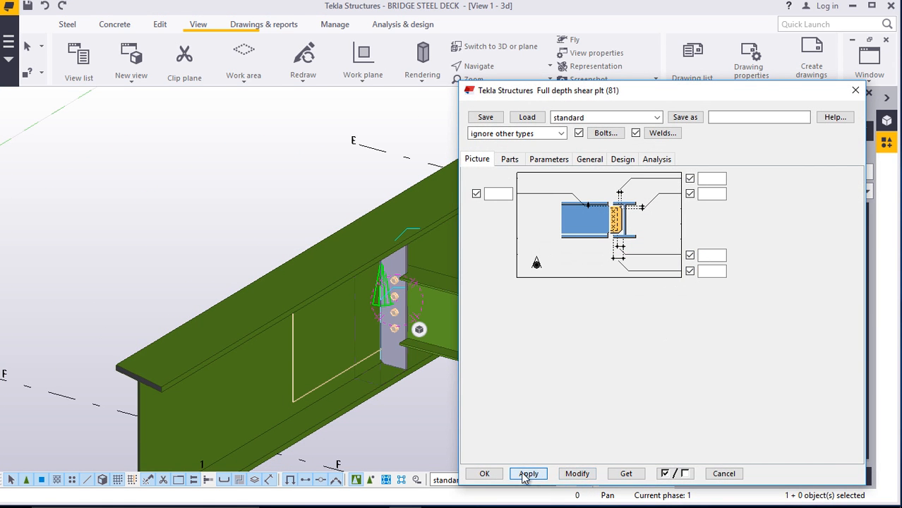
left_click(484, 474)
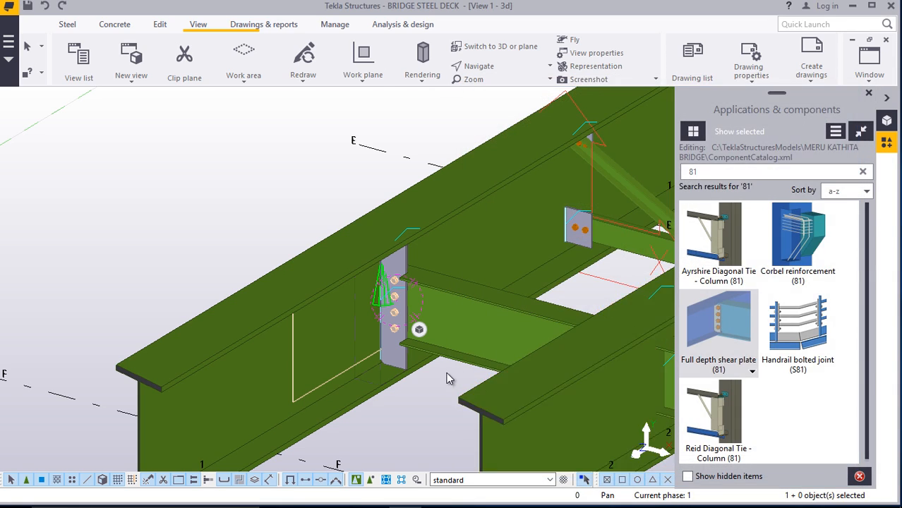
Try to add a full depth shear plate between the girder on grid line 2 and the end cross beam towards grid line 1
left_click(734, 316)
scroll(485, 340, "down", 3)
scroll(485, 340, "up", 5)
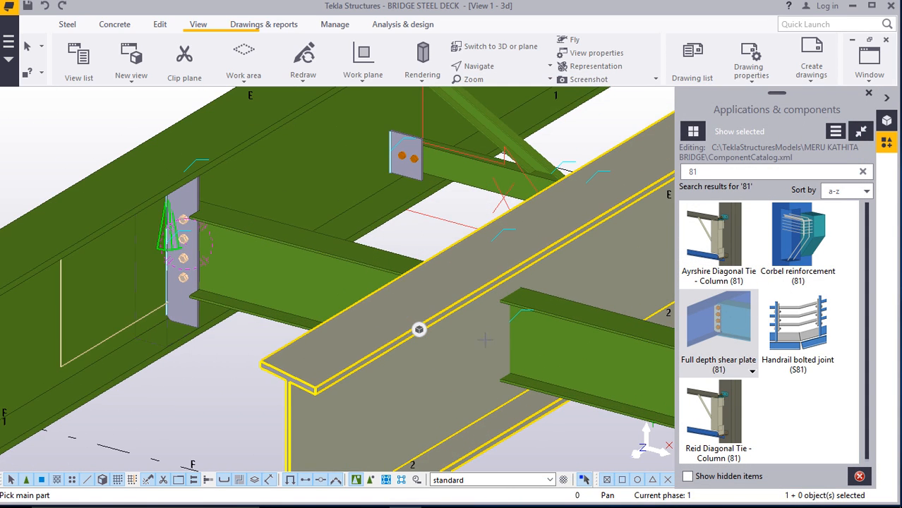
left_click(483, 335)
left_click(376, 259)
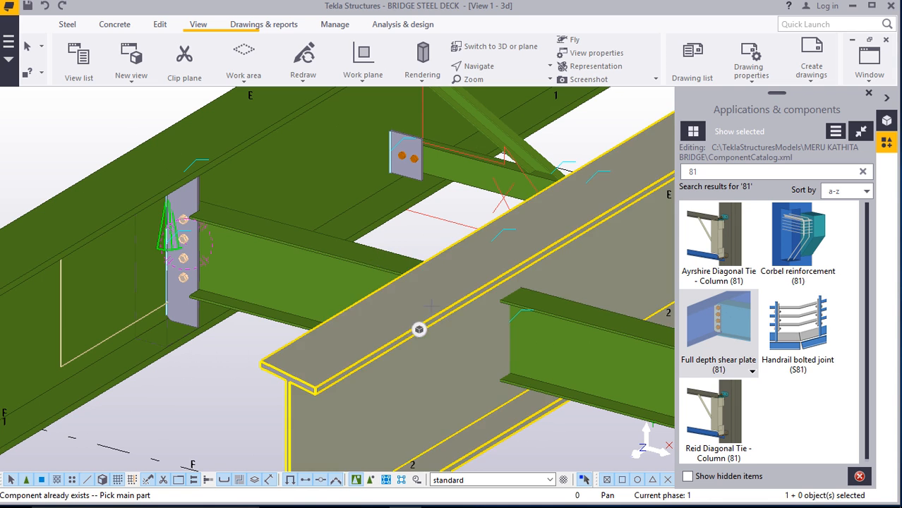
right_click(216, 378)
left_click(254, 172)
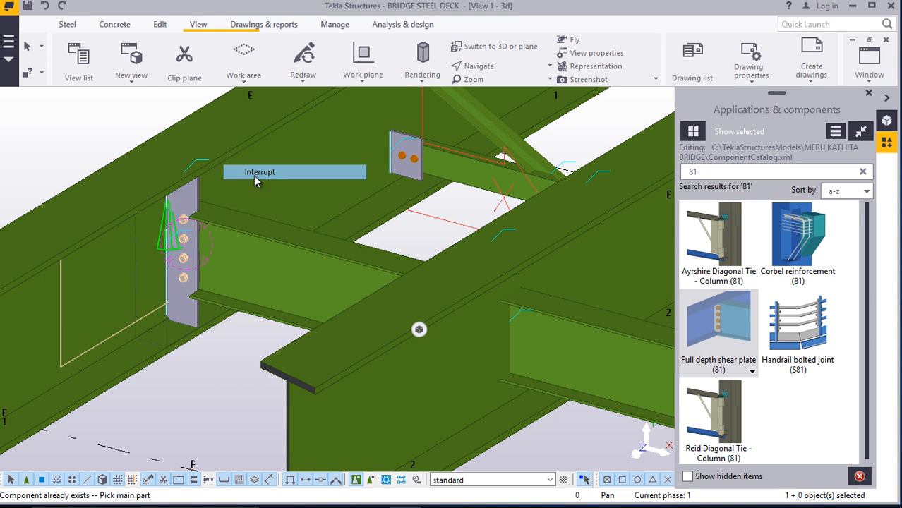
Inspect the cross beam's bolted end at the grid line 2 girder from the opposite side and delete the short leftover piece there
left_click(474, 67)
left_click(487, 109)
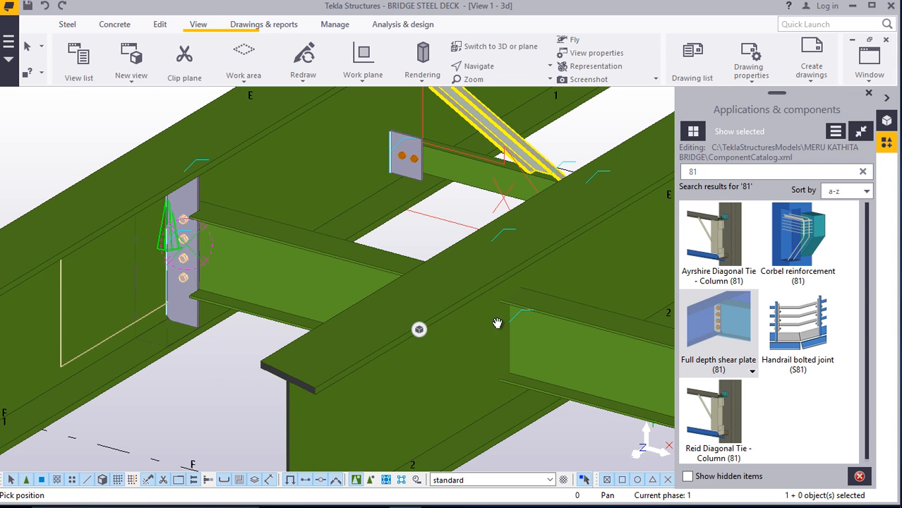
middle_click_drag(519, 324, 560, 322, "ctrl")
scroll(468, 313, "up", 5)
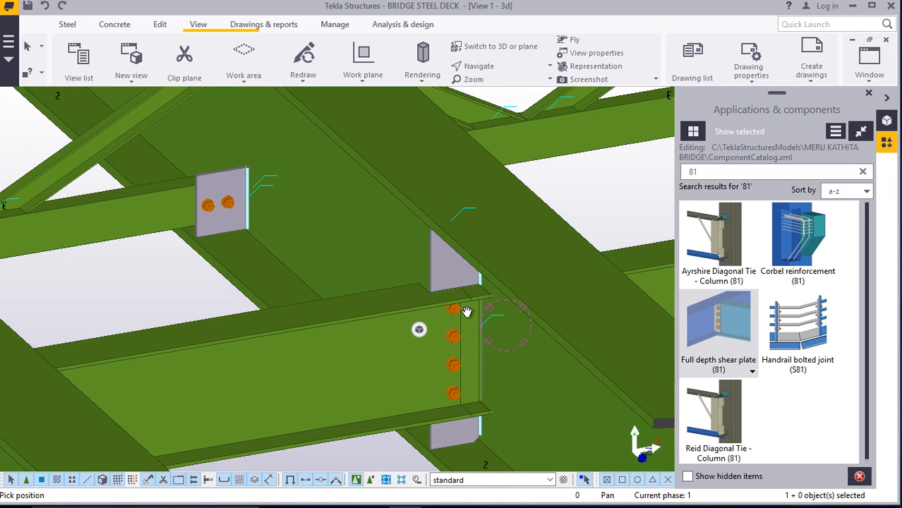
right_click(471, 306)
left_click(487, 98)
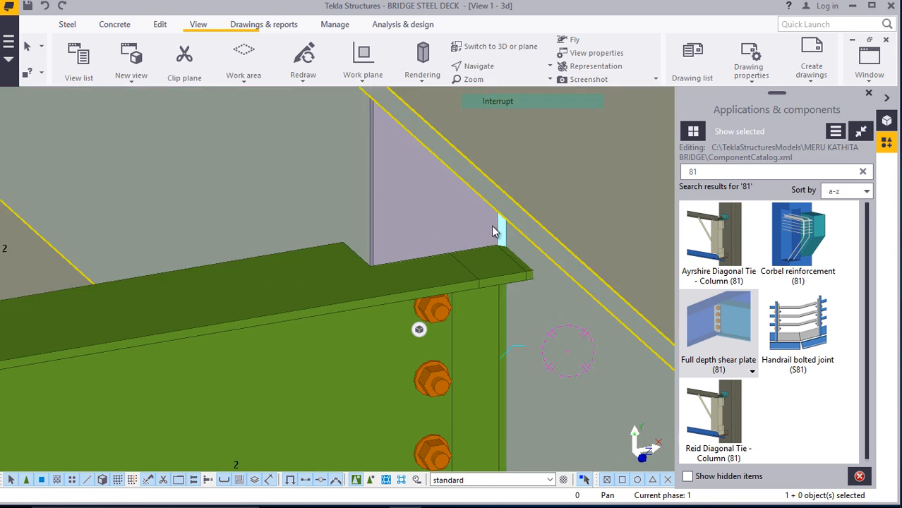
right_click(520, 305)
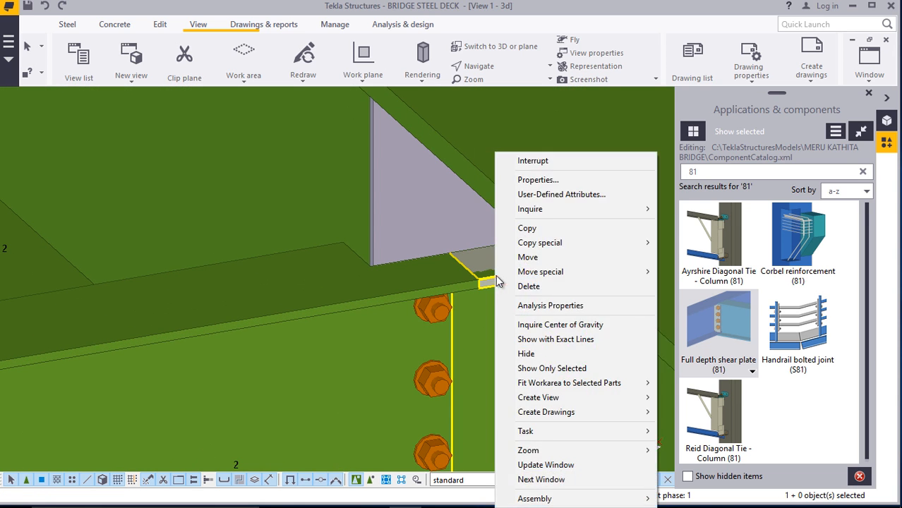
left_click(530, 285)
scroll(455, 297, "down", 6)
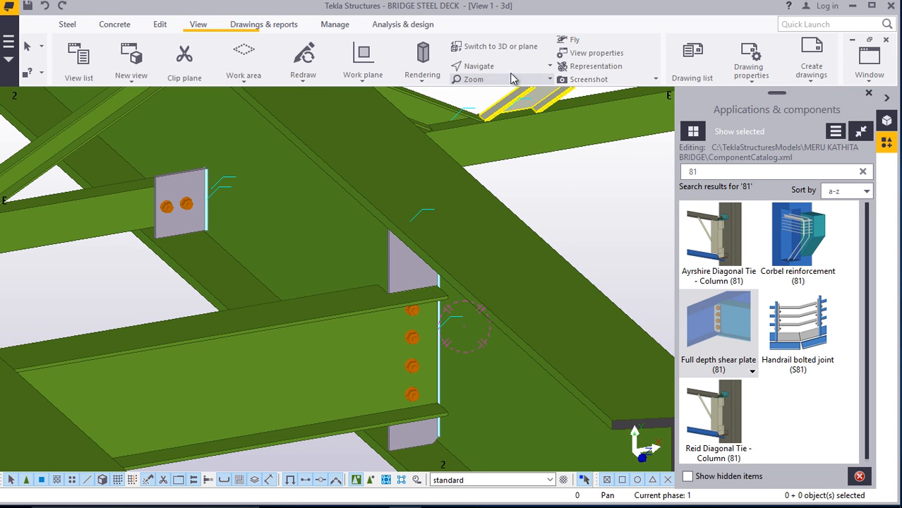
Add a full depth shear plate between the girder on grid line 3 and the cross beam towards grid line 4, near grid line F
left_click(487, 66)
left_click(505, 112)
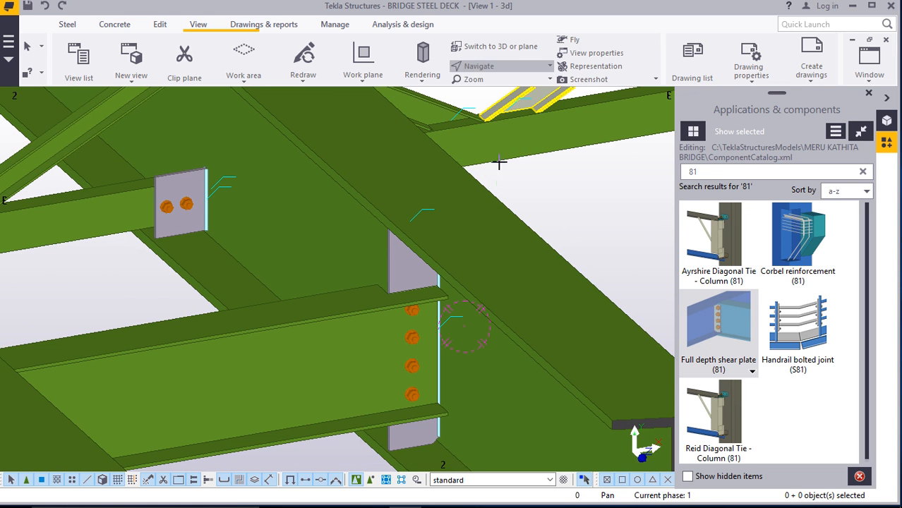
middle_click_drag(412, 309, 327, 315, "ctrl")
scroll(450, 398, "down", 2)
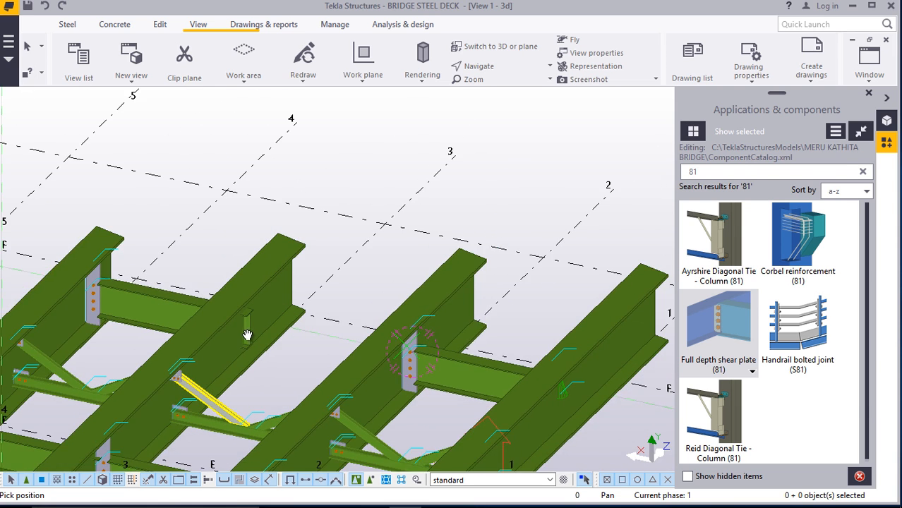
scroll(247, 335, "up", 2)
right_click(404, 168)
left_click(427, 178)
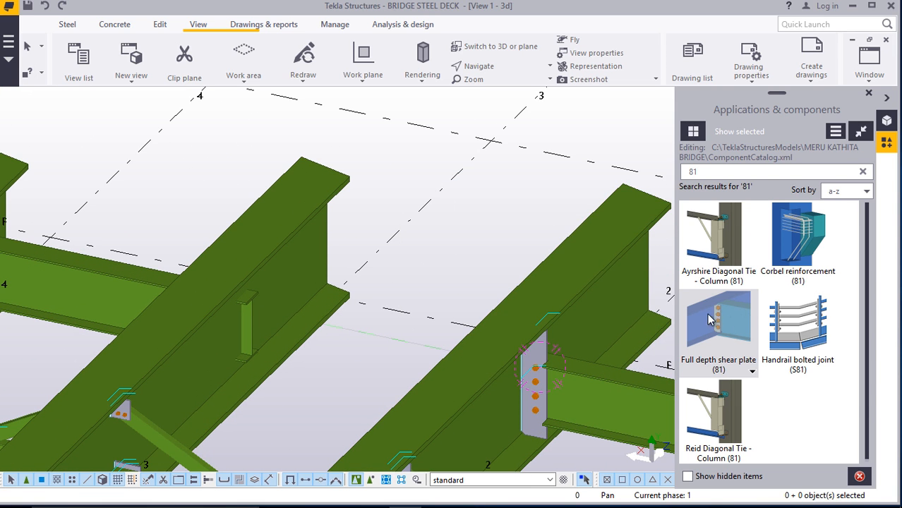
left_click(309, 262)
left_click(152, 276)
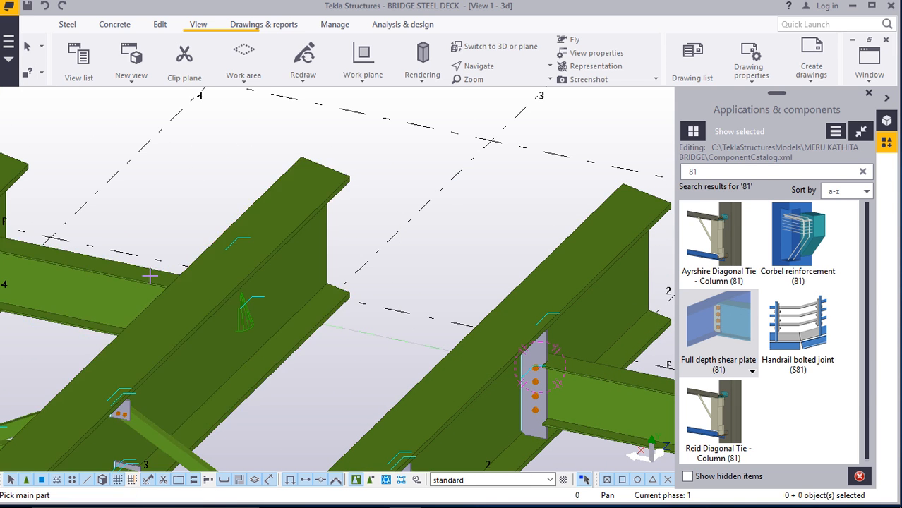
Add a full depth shear plate joining the cross beam between grid lines E and D to the girder on grid line 3
scroll(277, 302, "down", 8)
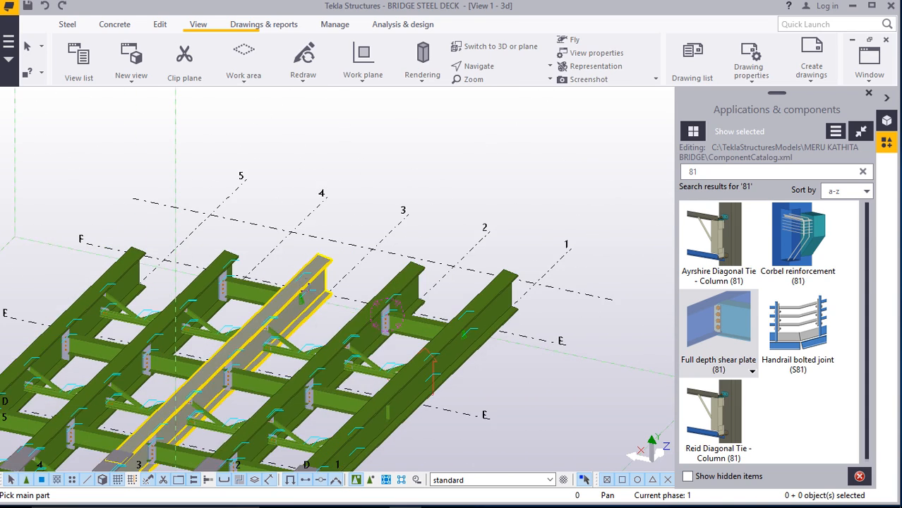
scroll(142, 347, "up", 2)
right_click(386, 138)
left_click(406, 145)
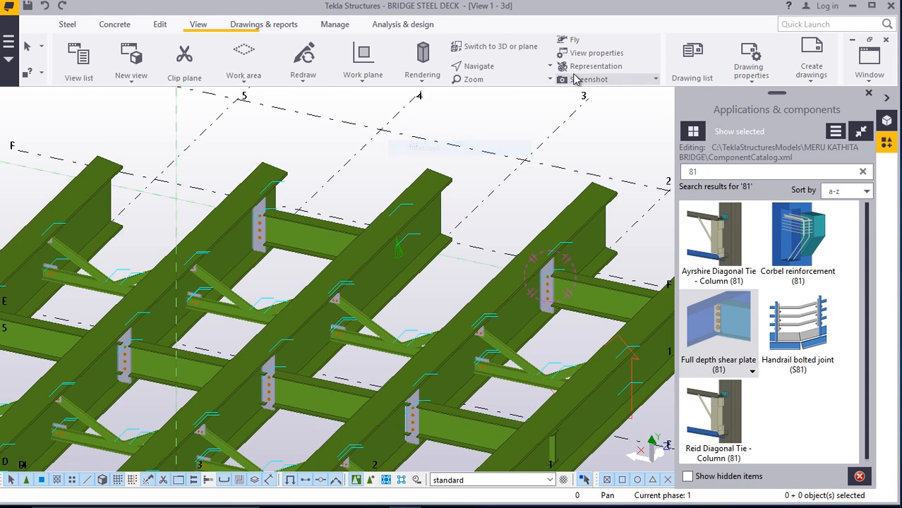
left_click(497, 69)
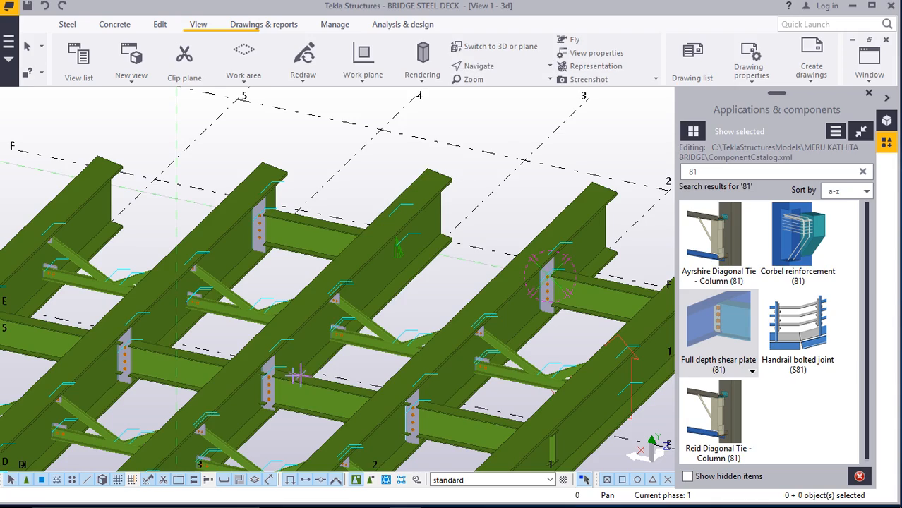
middle_click_drag(303, 371, 318, 322, "ctrl")
right_click(318, 323)
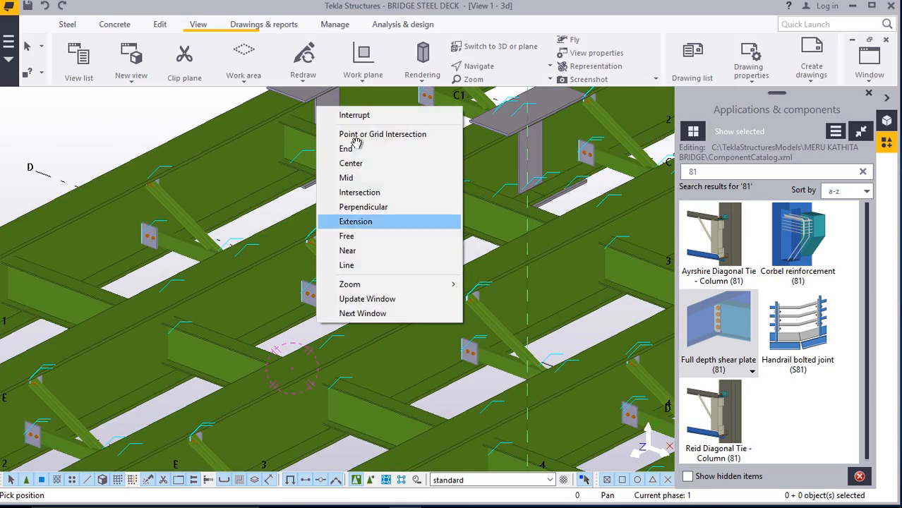
left_click(355, 118)
scroll(310, 408, "up", 3)
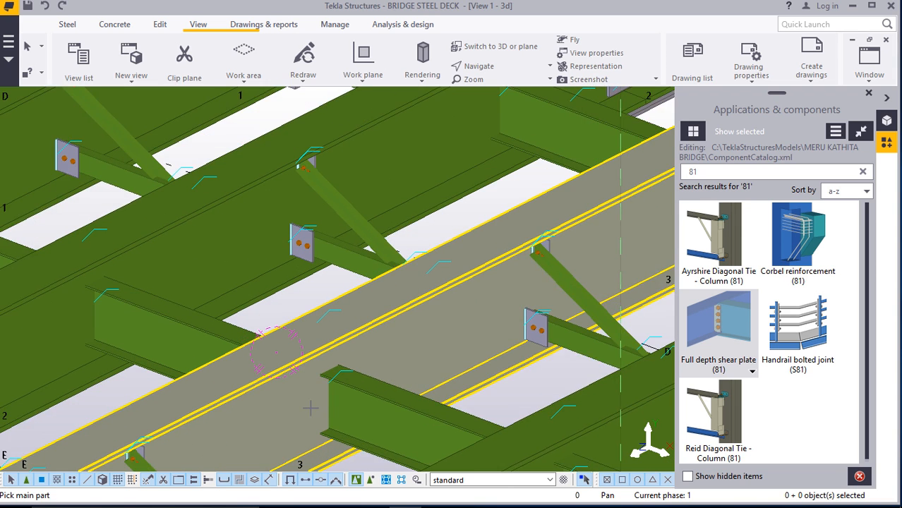
left_click(331, 283)
left_click(362, 416)
scroll(416, 379, "down", 3)
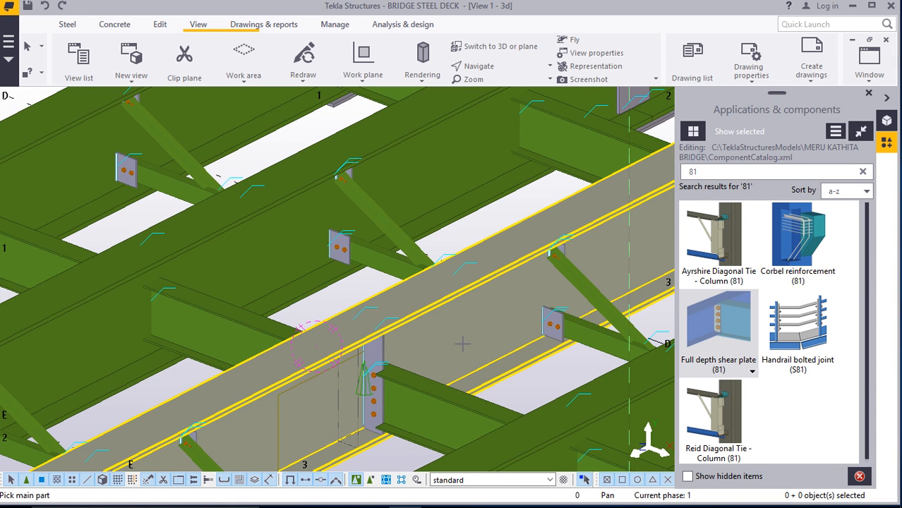
Connect the cross beams between grid lines E and D to the girders on grid lines 2 and 1 with full depth shear plates
scroll(463, 344, "down", 1)
left_click(96, 220)
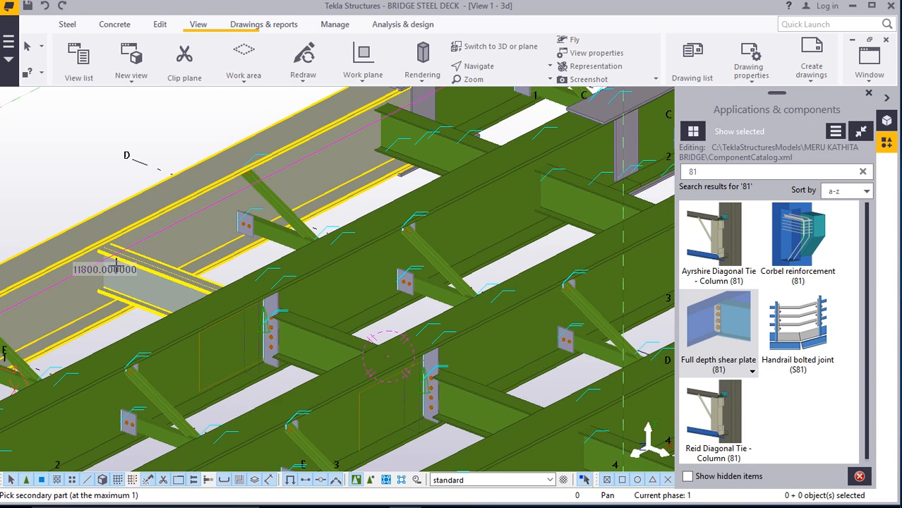
left_click(134, 295)
scroll(357, 264, "down", 2)
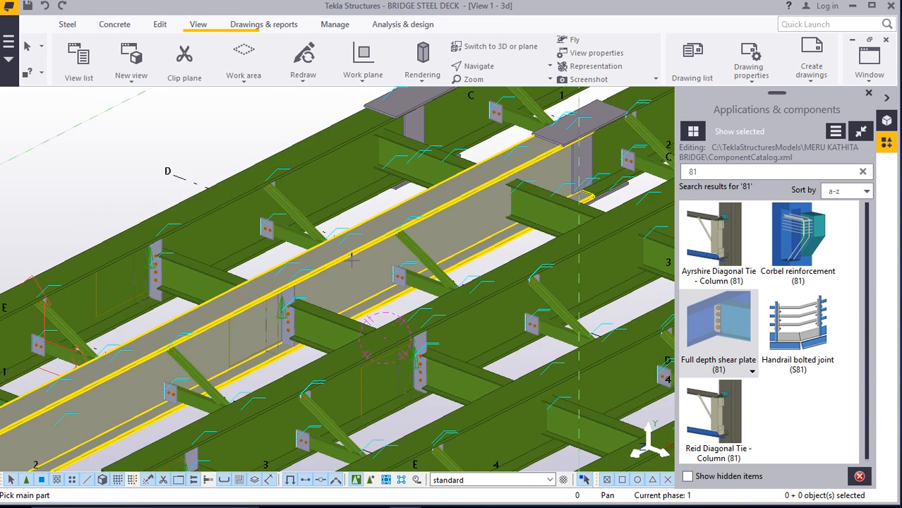
Add full depth shear plates joining the cross beams between grid lines D and C to the girders on grid lines 1 and 2
scroll(409, 164, "up", 3)
left_click(321, 166)
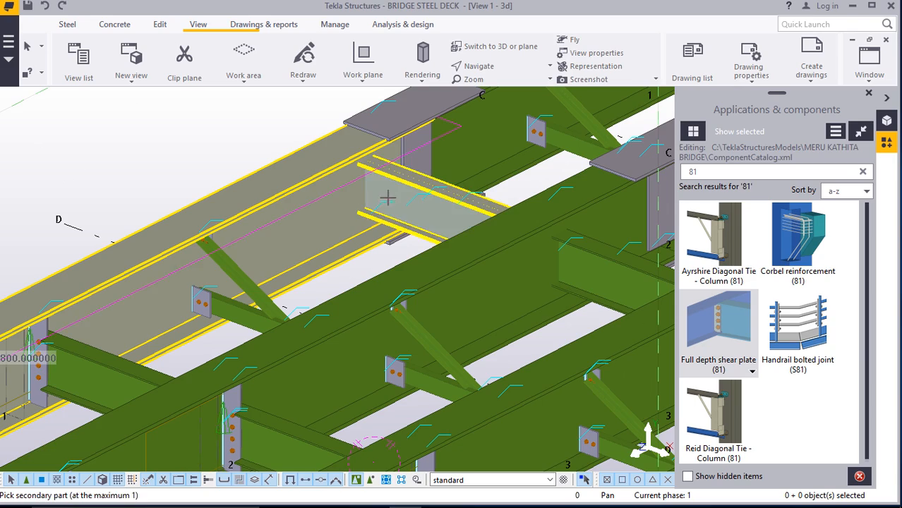
left_click(387, 197)
scroll(387, 197, "down", 2)
scroll(507, 235, "up", 3)
scroll(507, 235, "down", 2)
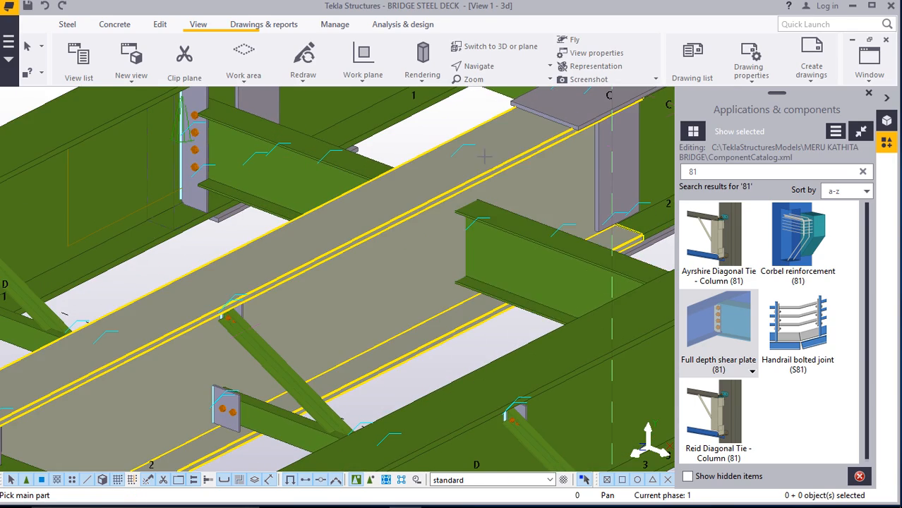
left_click(485, 158)
left_click(497, 243)
scroll(379, 260, "up", 2)
scroll(379, 259, "down", 2)
scroll(482, 257, "up", 5)
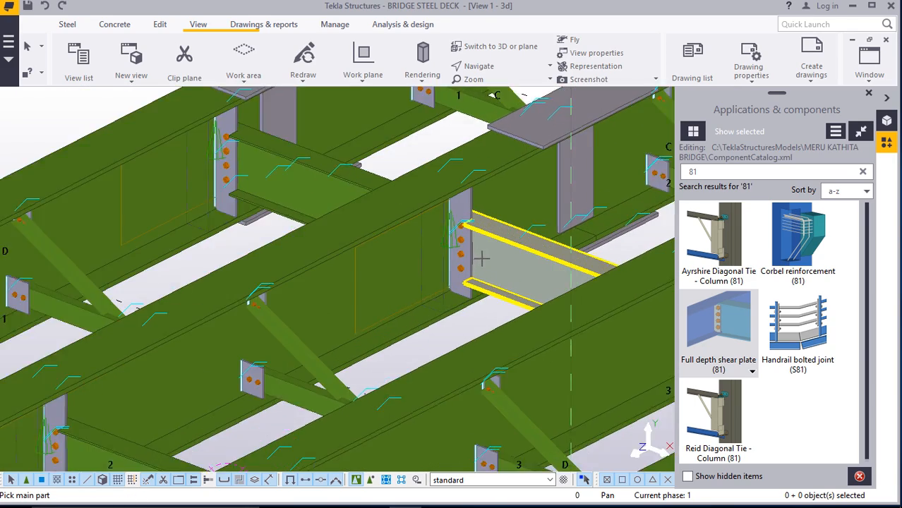
scroll(489, 246, "down", 2)
scroll(383, 250, "down", 2)
scroll(470, 239, "up", 1)
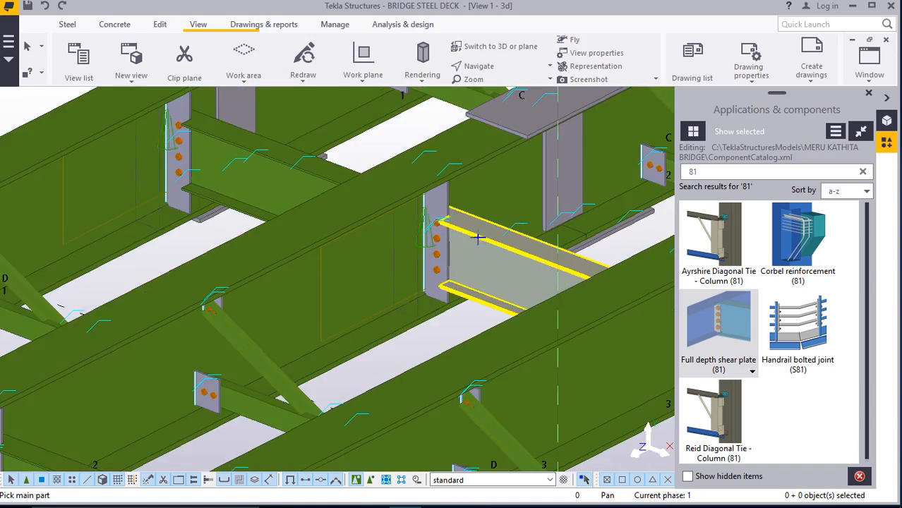
scroll(477, 237, "up", 1)
scroll(250, 260, "down", 1)
scroll(212, 260, "down", 1)
scroll(346, 260, "down", 1)
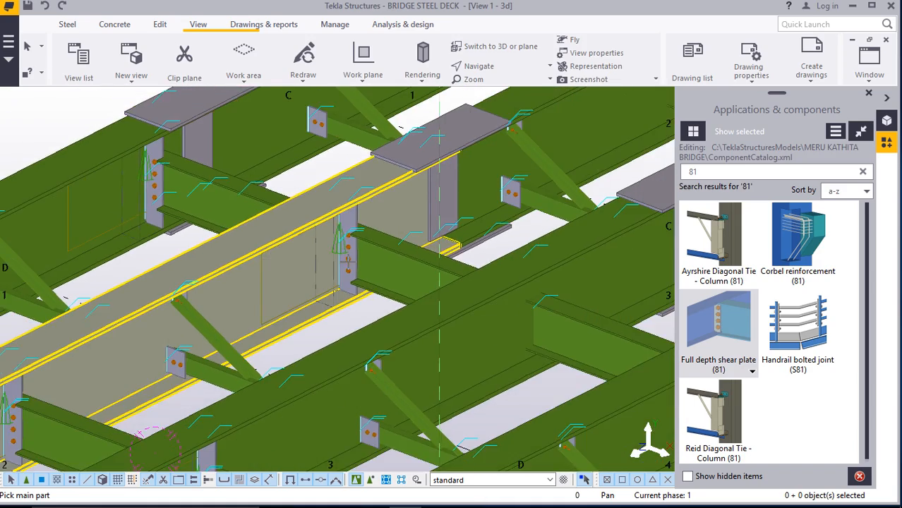
scroll(383, 250, "up", 2)
scroll(393, 244, "up", 1)
scroll(381, 250, "down", 3)
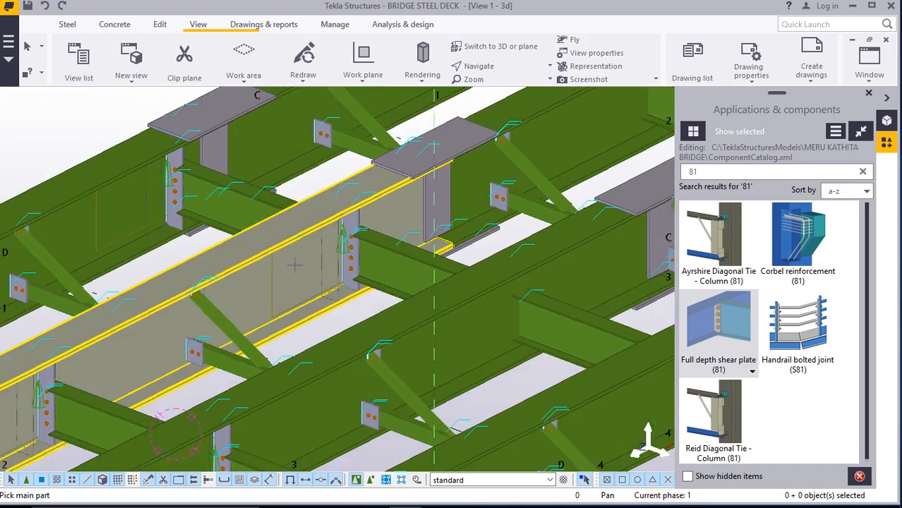
scroll(363, 261, "up", 1)
scroll(364, 261, "down", 2)
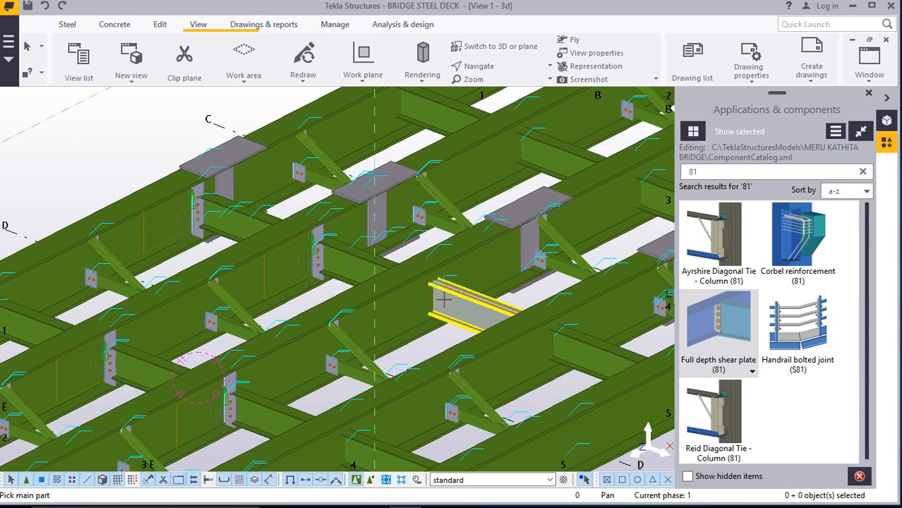
Add a full depth shear plate joining the cross beam between grid lines D and C to the girder on grid line 3
scroll(445, 299, "up", 1)
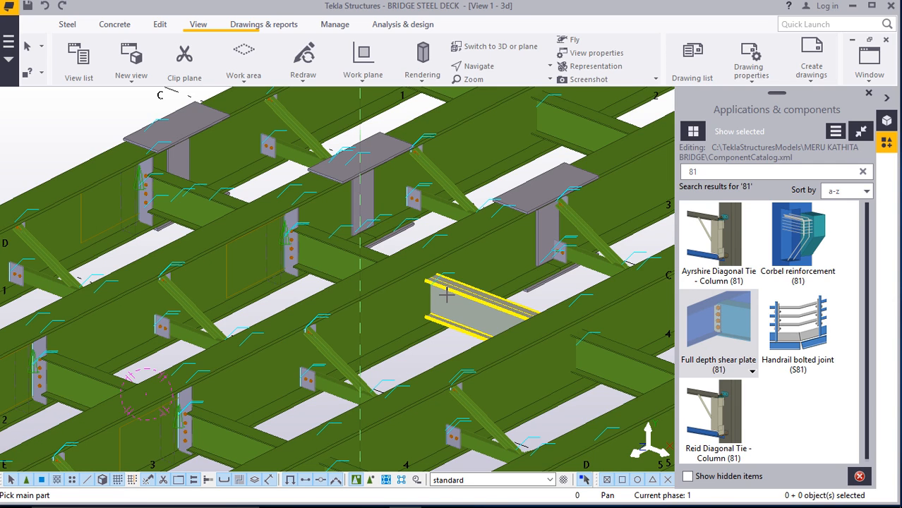
scroll(442, 301, "up", 2)
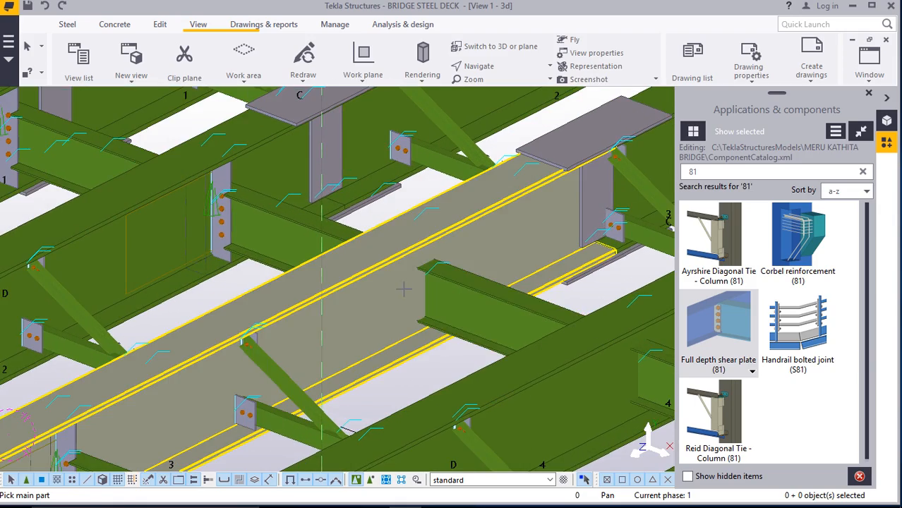
left_click(403, 286)
left_click(441, 291)
scroll(403, 281, "down", 3)
scroll(551, 345, "up", 3)
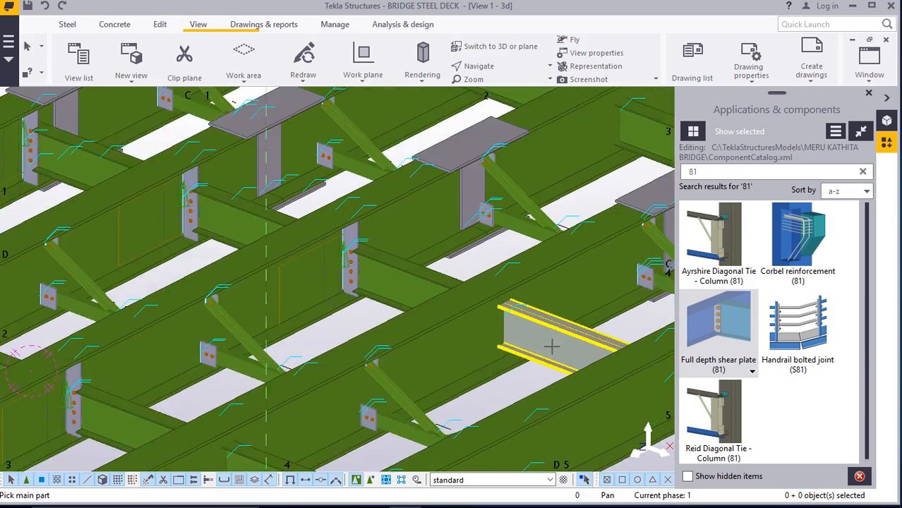
Add a full depth shear plate joining the cross beam between grid lines D and C to the girder on grid line 4
left_click(473, 319)
left_click(503, 325)
scroll(504, 282, "down", 5)
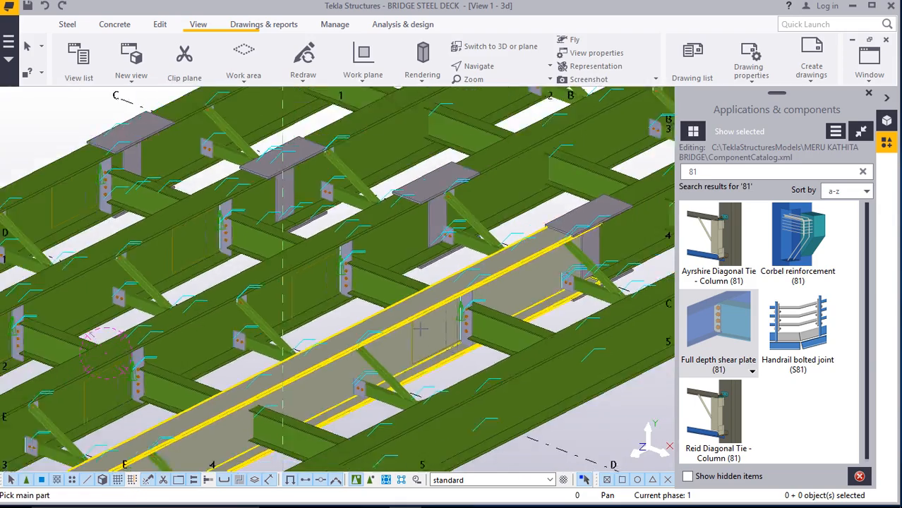
Add full depth shear plates joining the cross beams between grid lines C and B to the girders on grid lines 3 and 4
scroll(505, 219, "down", 2)
scroll(380, 403, "up", 2)
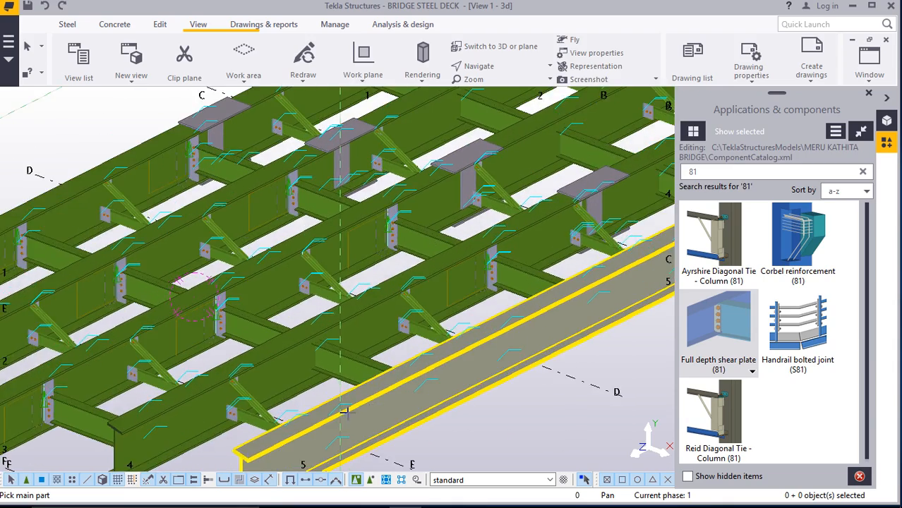
scroll(346, 412, "down", 4)
scroll(475, 234, "up", 3)
scroll(477, 235, "up", 4)
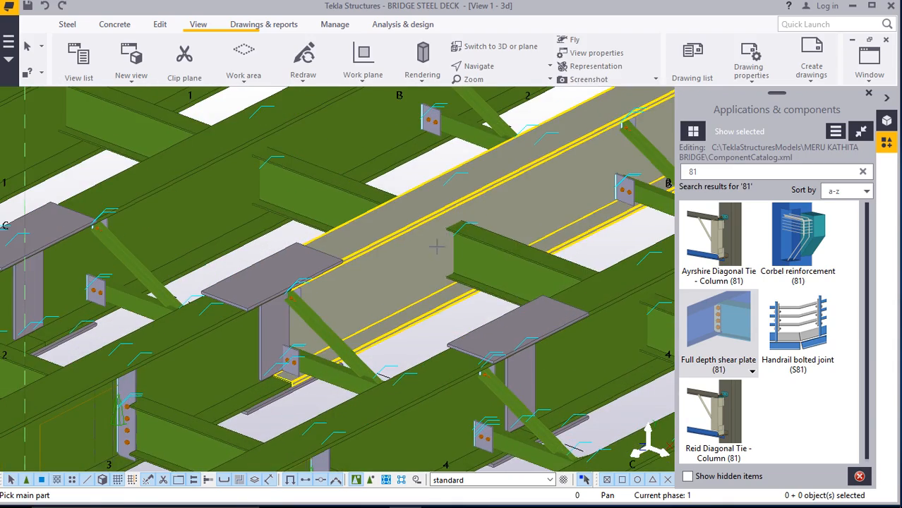
left_click(481, 254)
scroll(487, 269, "down", 4)
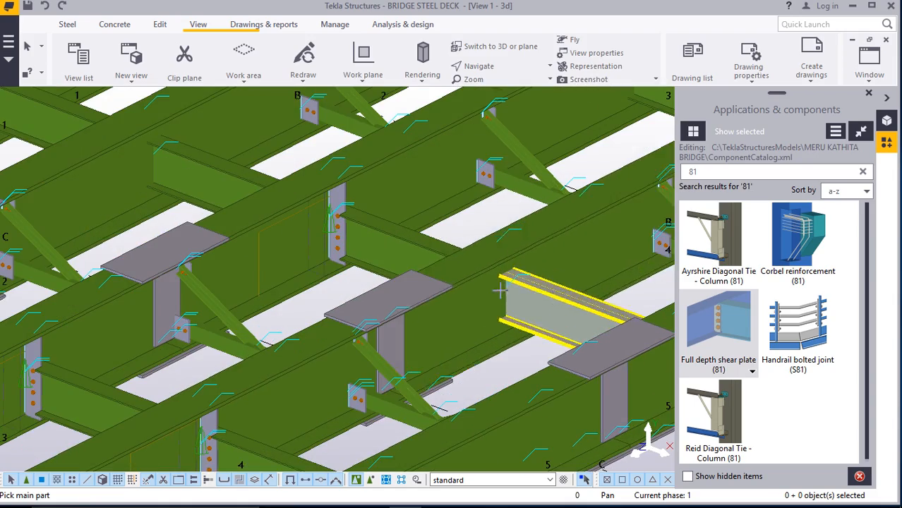
left_click(535, 315)
Connect the cross beams between grid lines C and B to the girders on grid lines 2 and 1 with full depth shear plates
scroll(530, 329, "down", 4)
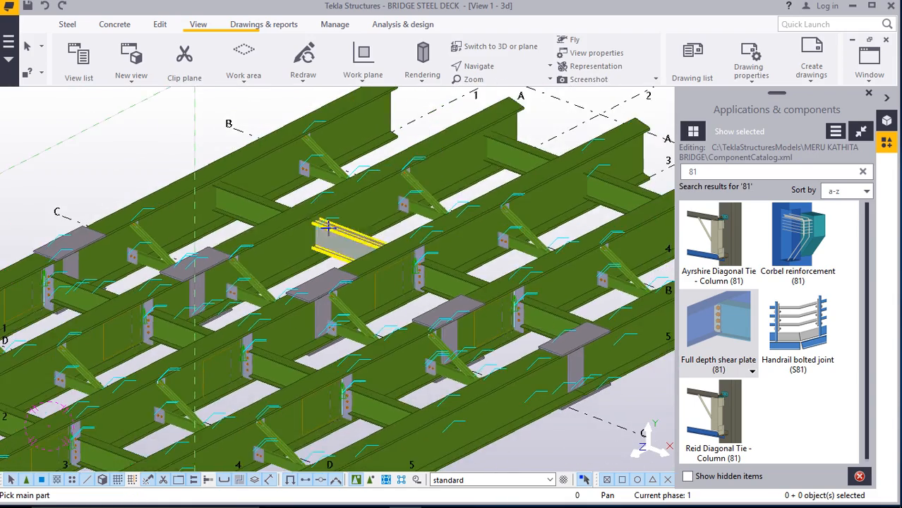
scroll(308, 225, "up", 3)
left_click(306, 241)
scroll(305, 240, "down", 3)
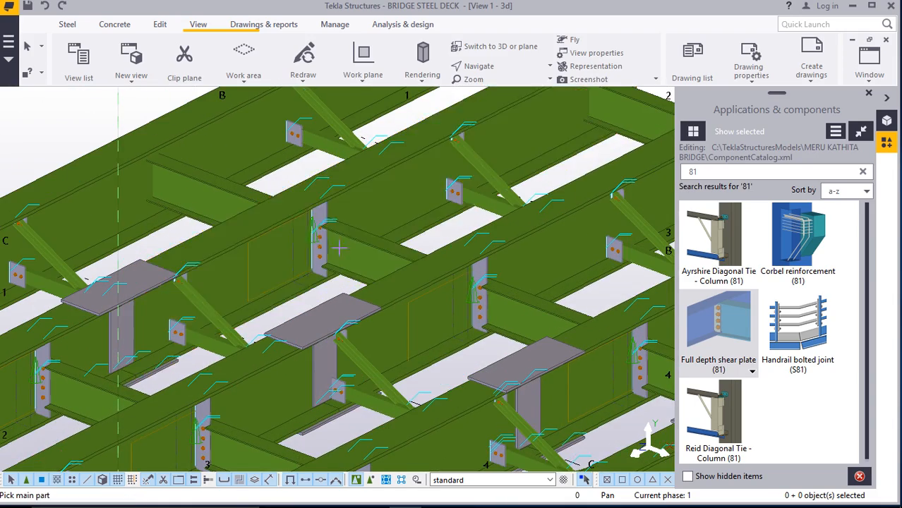
scroll(201, 193, "up", 3)
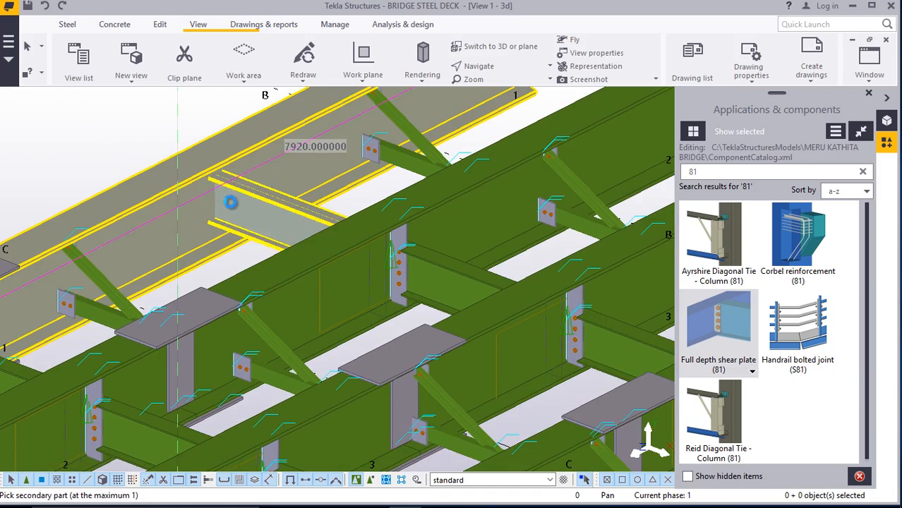
left_click(231, 203)
Add full depth shear plates joining the cross beams between grid lines B and A to the girders on grid lines 2 and 3
scroll(231, 203, "down", 3)
scroll(450, 177, "up", 3)
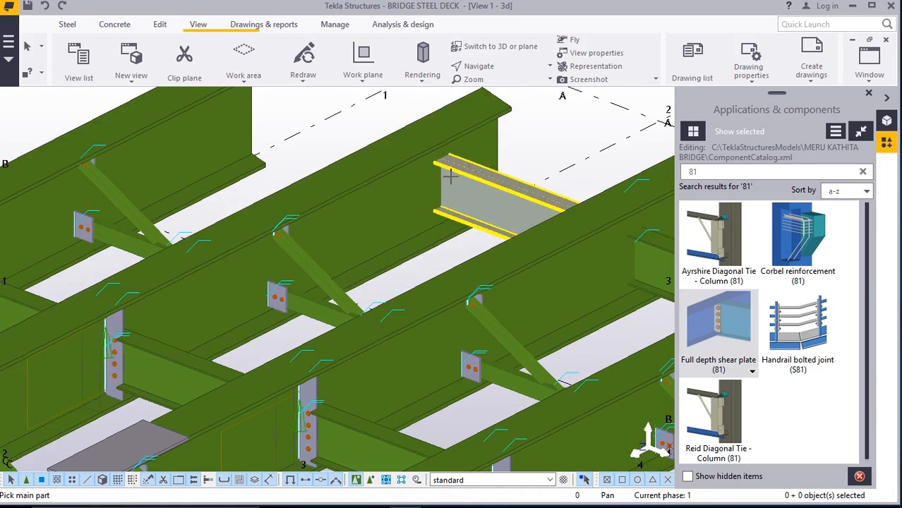
left_click(452, 184)
scroll(452, 185, "down", 3)
scroll(532, 235, "up", 3)
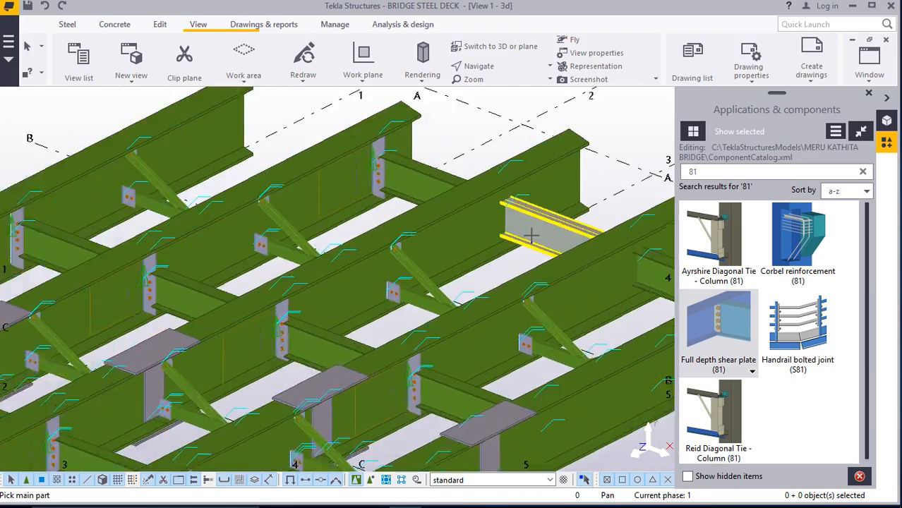
left_click(475, 220)
left_click(508, 215)
Connect the cross beam between grid lines B and A to the girder on grid line 4 with a full depth shear plate, ending the command
scroll(507, 215, "down", 3)
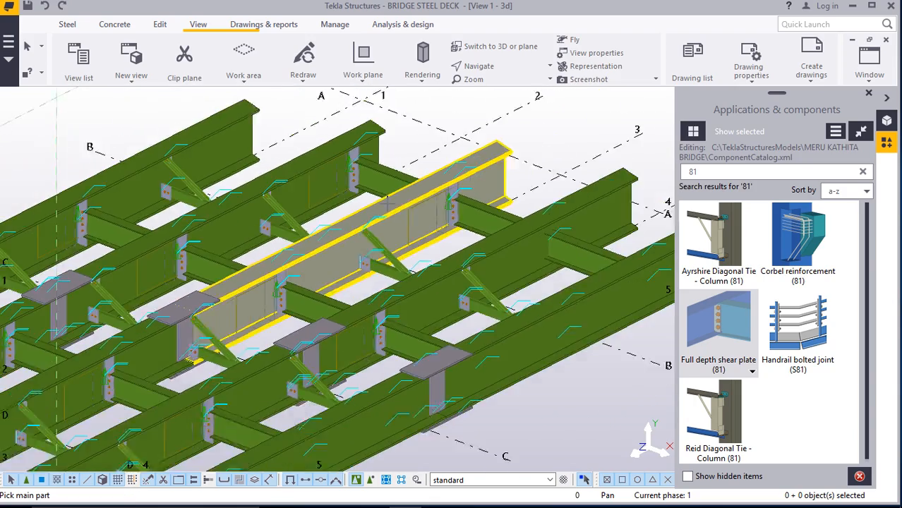
scroll(514, 246, "up", 3)
scroll(514, 245, "up", 3)
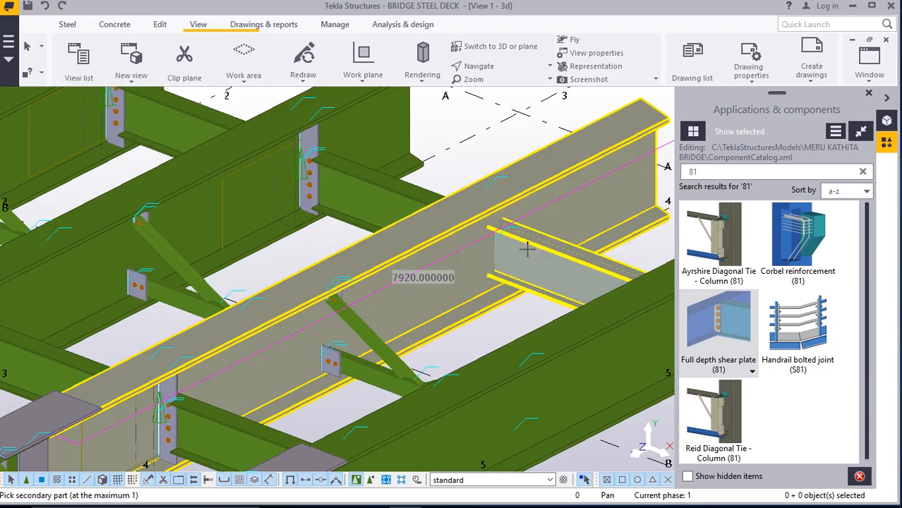
left_click(526, 247)
scroll(526, 247, "down", 5)
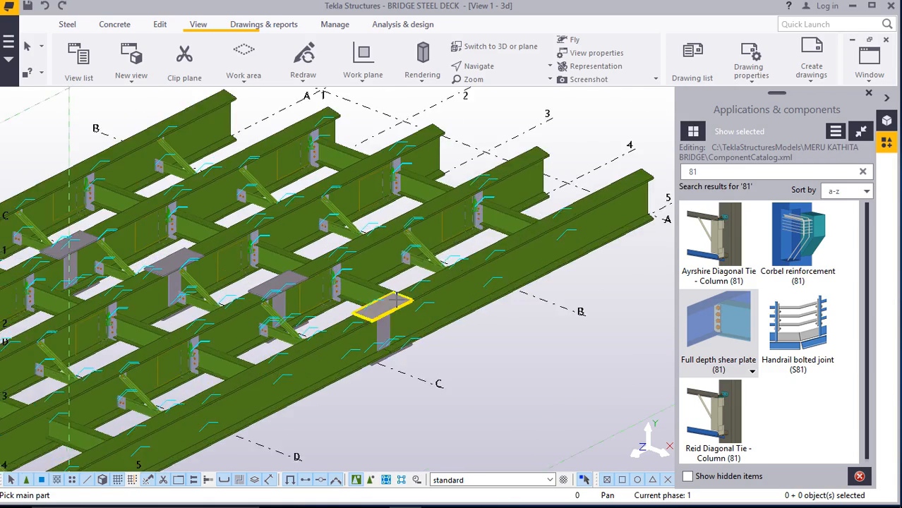
scroll(397, 300, "up", 1)
right_click(413, 252)
left_click(446, 263)
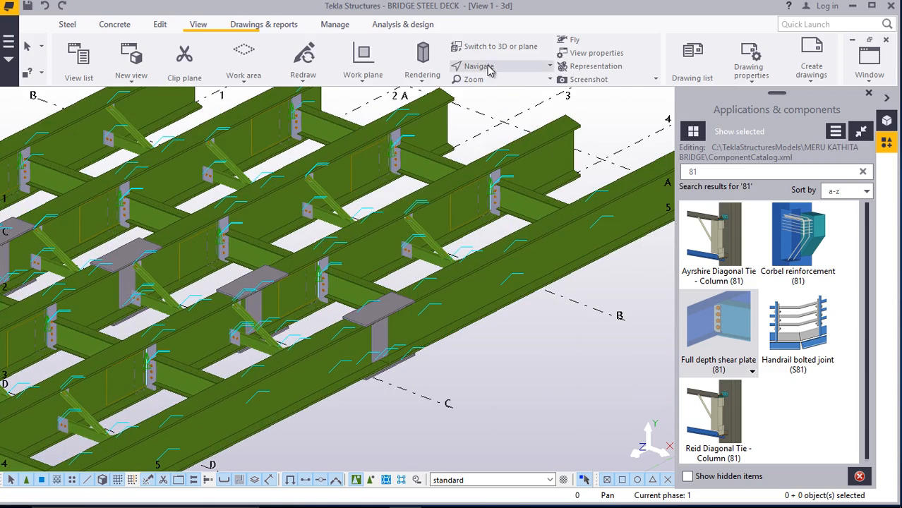
Examine the bolted shear plates and bracing connections across the whole bridge deck from several angles
middle_click_drag(335, 284, 596, 276, "ctrl")
scroll(320, 253, "down", 2)
middle_click_drag(418, 288, 672, 330, "ctrl")
scroll(464, 319, "up", 2)
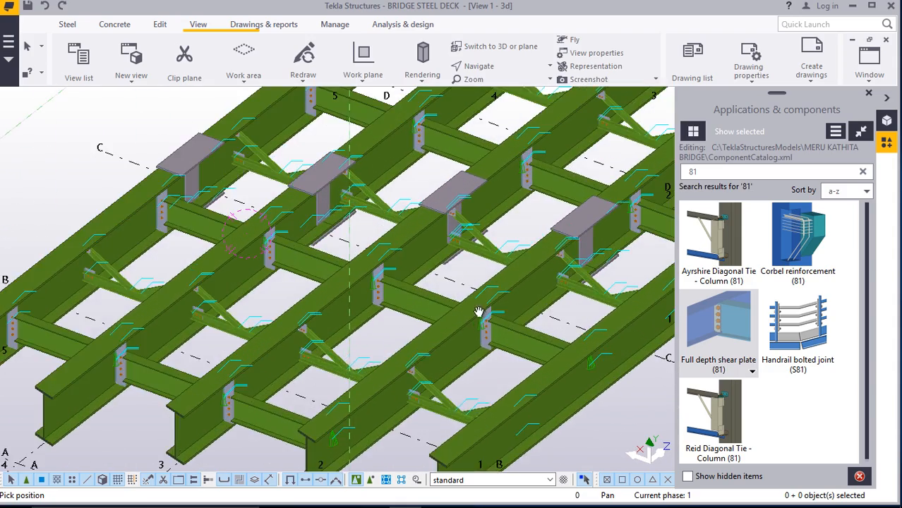
scroll(479, 307, "down", 3)
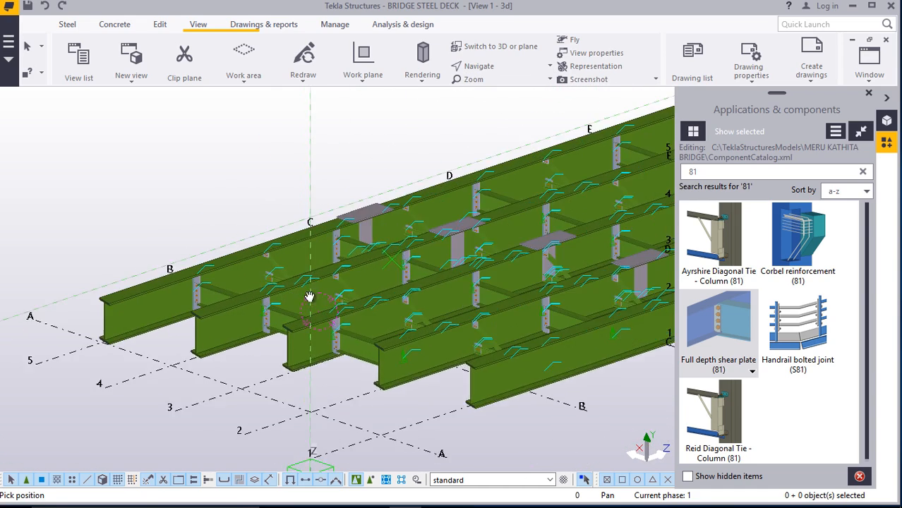
scroll(309, 297, "up", 6)
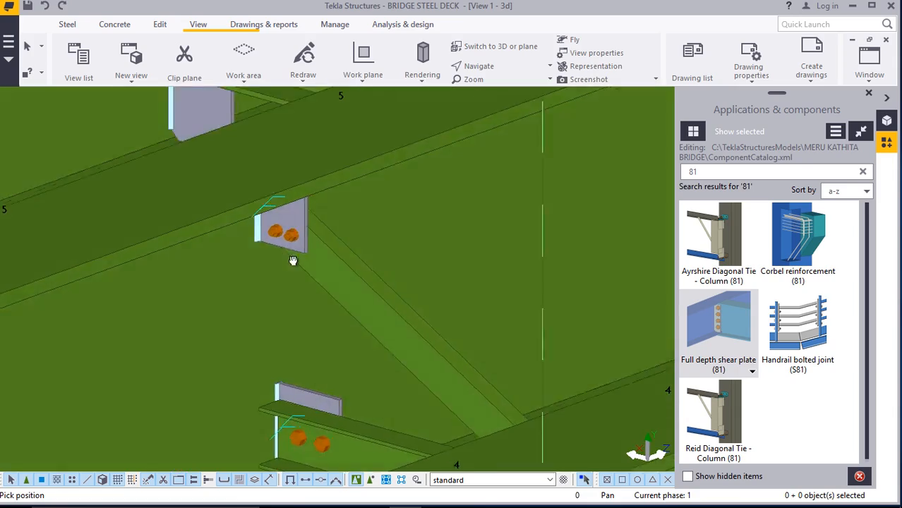
scroll(293, 261, "down", 6)
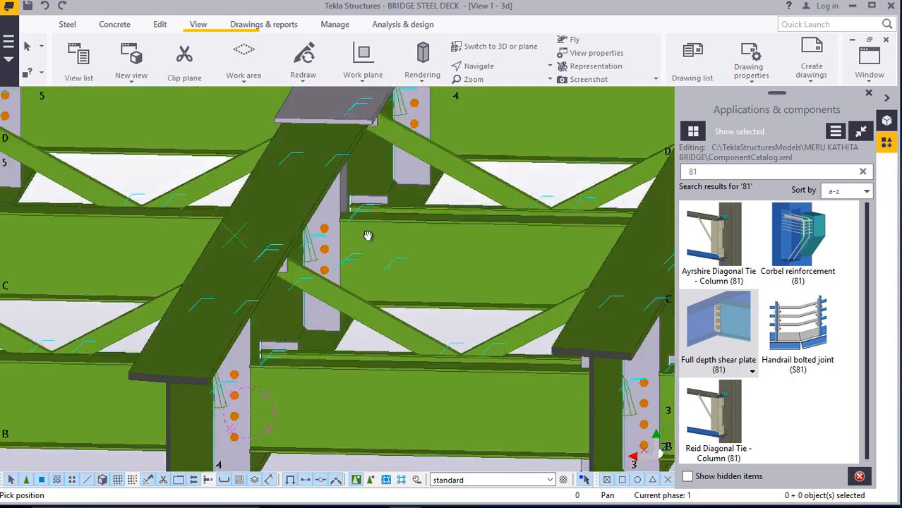
middle_click_drag(368, 236, 333, 226, "ctrl")
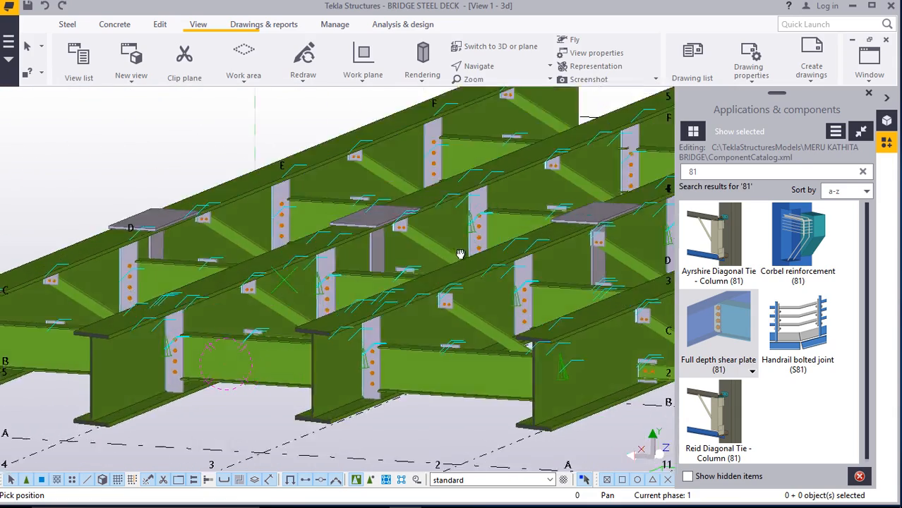
middle_click_drag(461, 254, 559, 248, "ctrl")
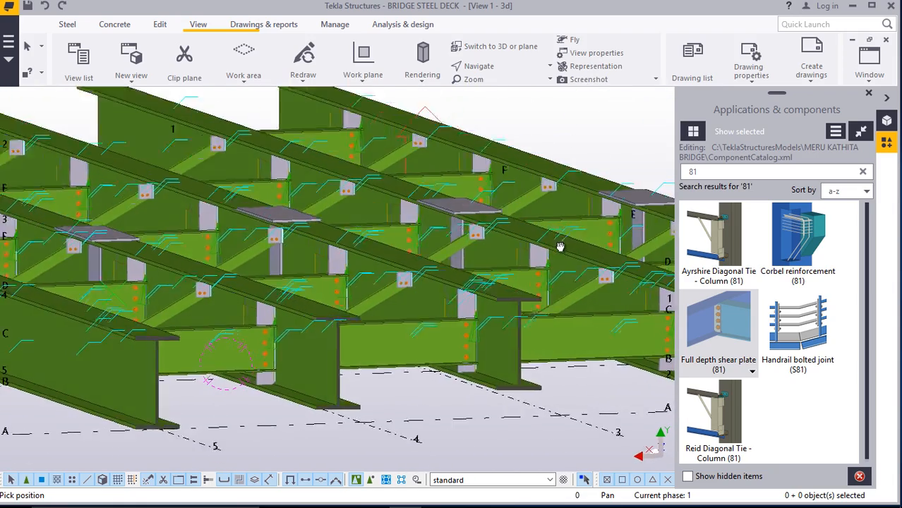
scroll(508, 219, "up", 6)
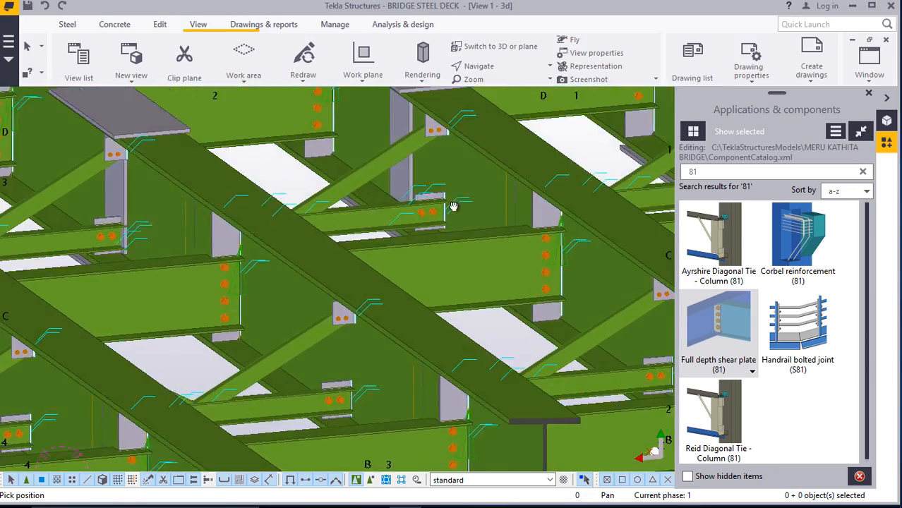
scroll(454, 206, "down", 6)
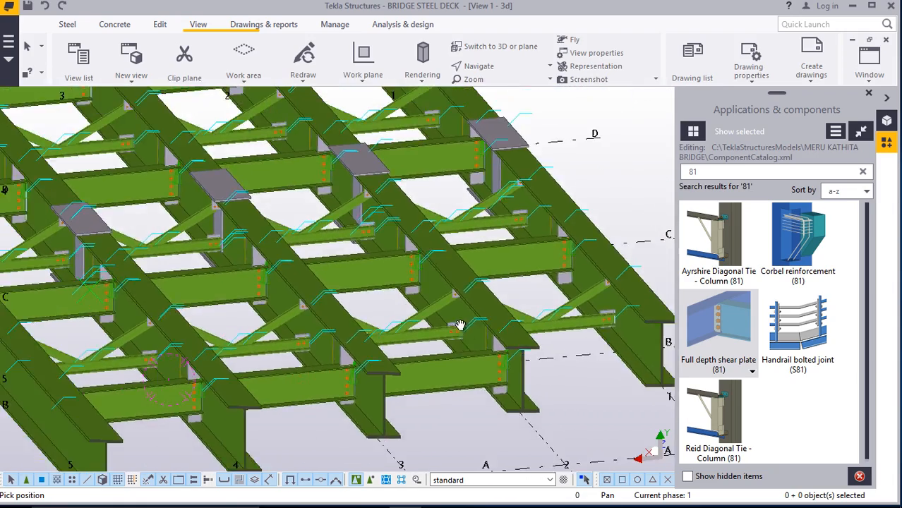
middle_click_drag(460, 325, 319, 315, "ctrl")
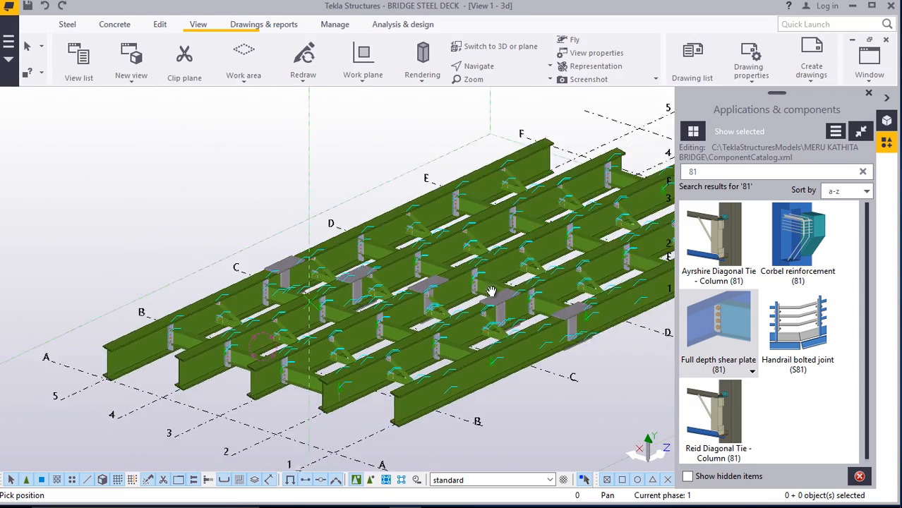
Examine the cross bracing near grid line C between the girders on grid lines 3 and 2 and its clearance from the bearing plates
scroll(481, 295, "up", 2)
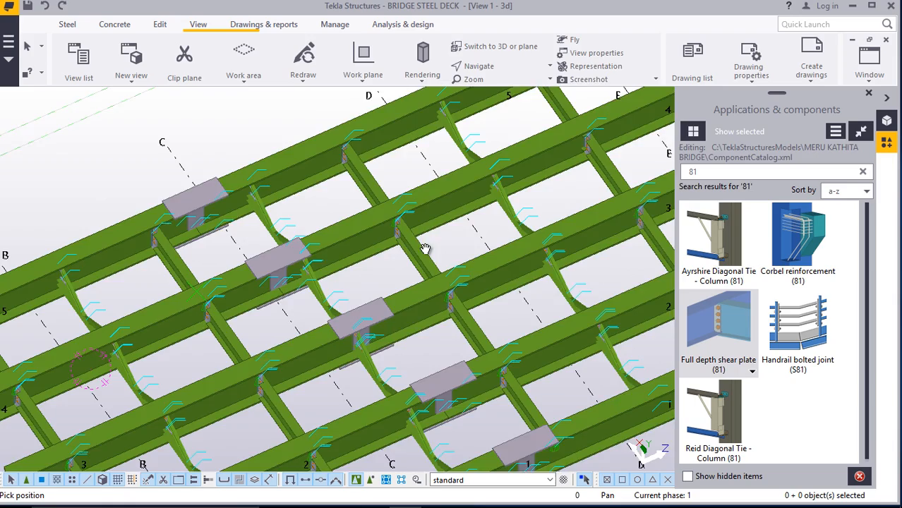
middle_click_drag(425, 248, 410, 236, "ctrl")
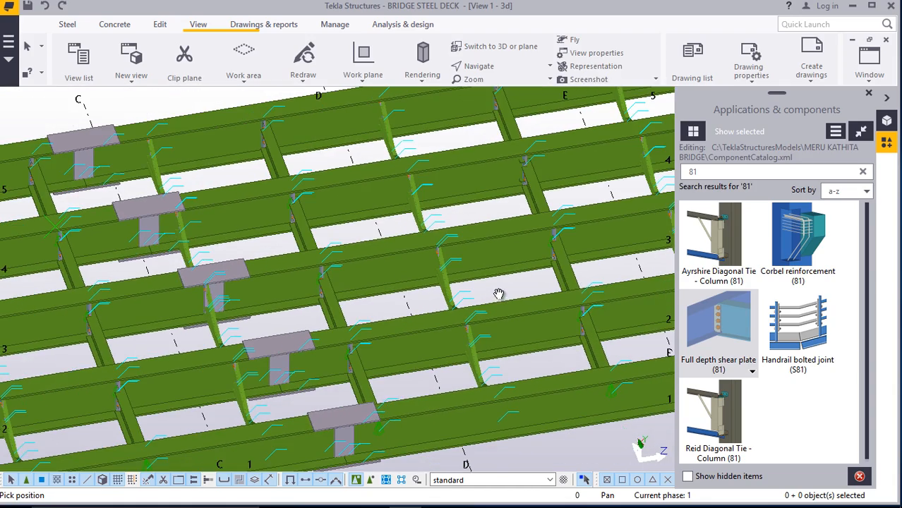
scroll(307, 303, "up", 8)
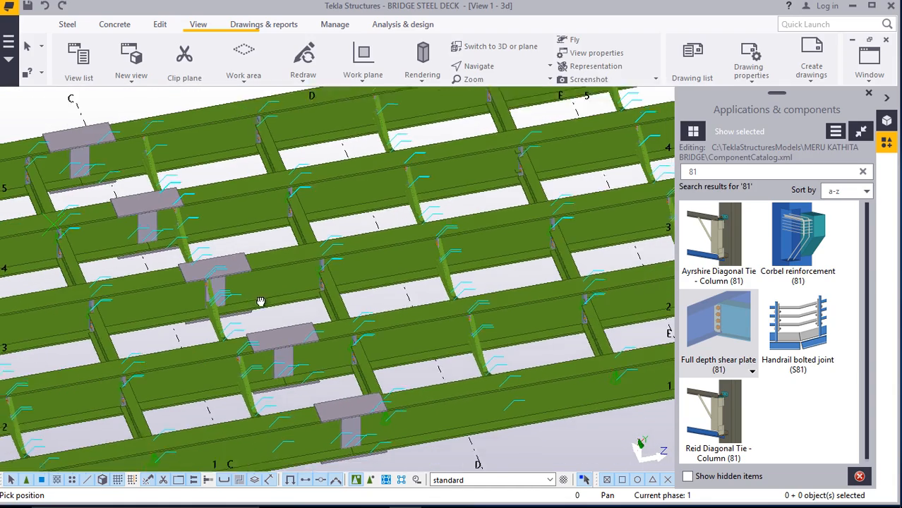
scroll(216, 241, "up", 5)
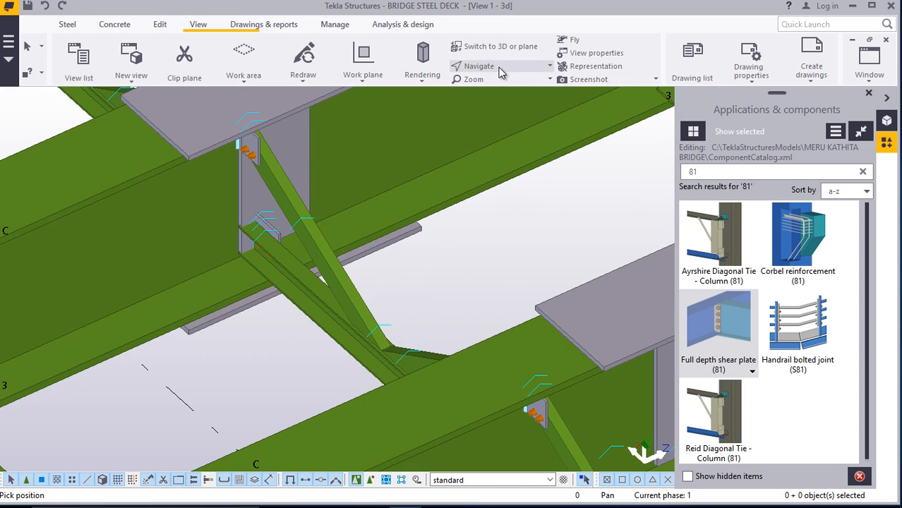
left_click(499, 67)
left_click(502, 91)
left_click_drag(290, 254, 333, 311)
scroll(333, 310, "up", 5)
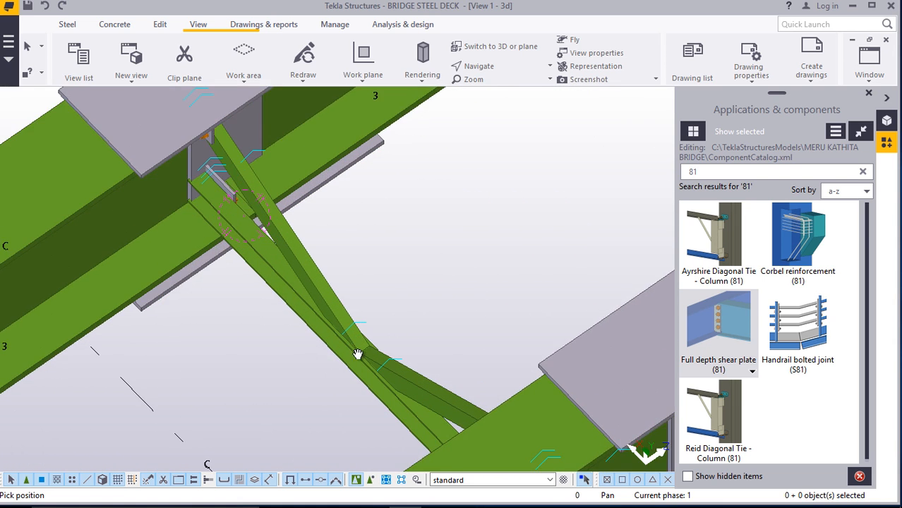
right_click(466, 178)
left_click(494, 185)
Move the cross bracing between the girders on grid lines 3 and 2 by 300 mm along the girders towards grid line C
scroll(497, 239, "down", 2)
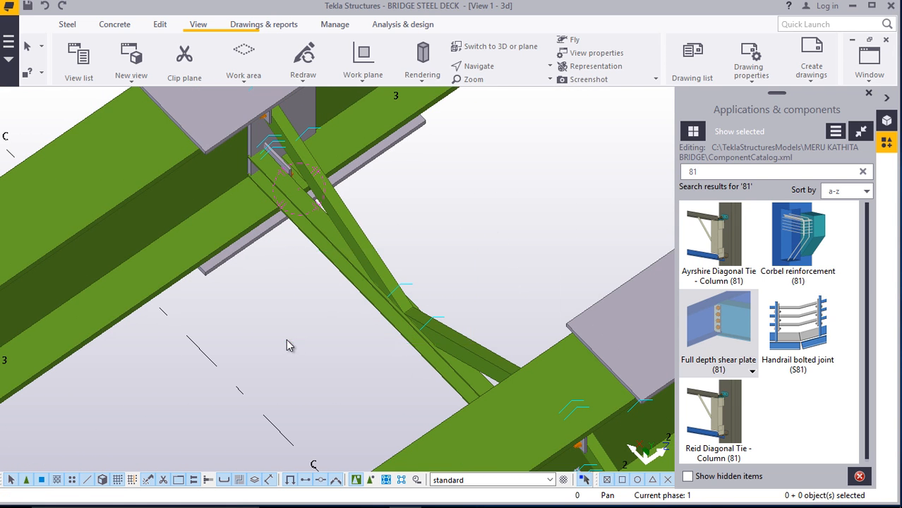
left_click_drag(497, 238, 288, 340)
scroll(415, 324, "up", 7)
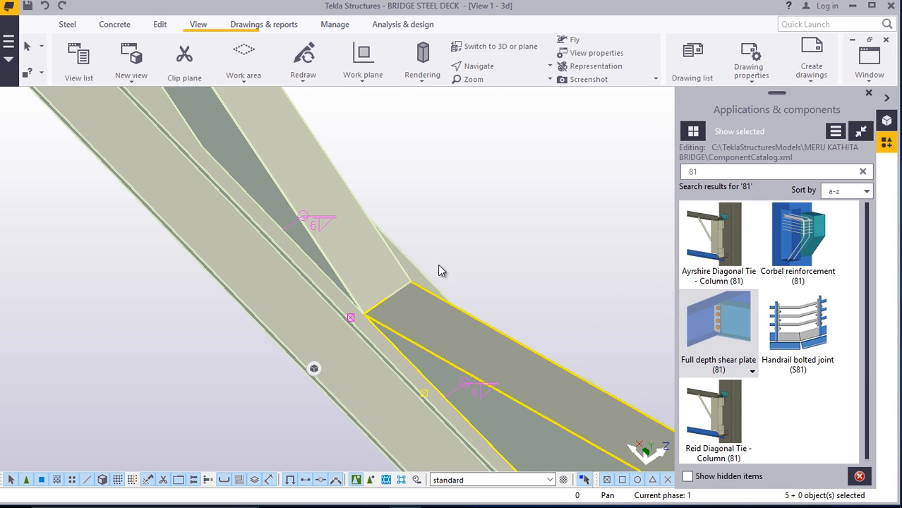
right_click(495, 165)
left_click(527, 221)
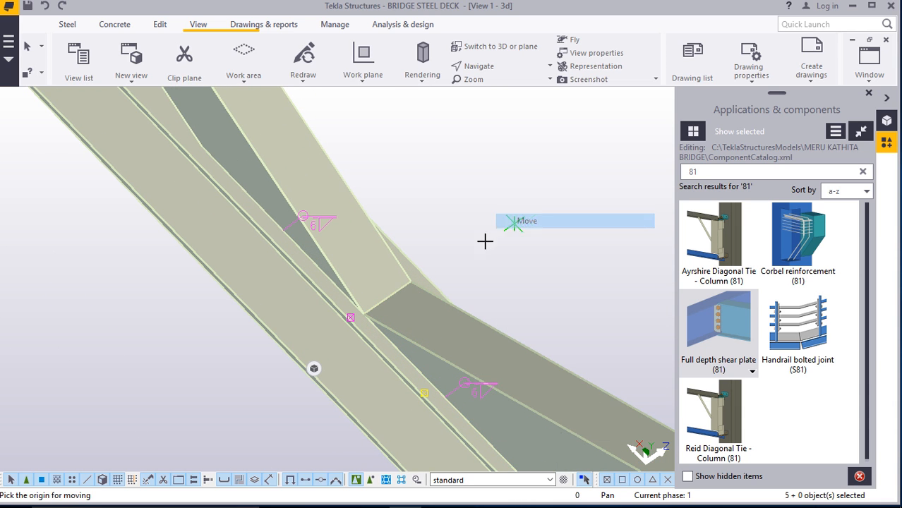
scroll(420, 272, "up", 4)
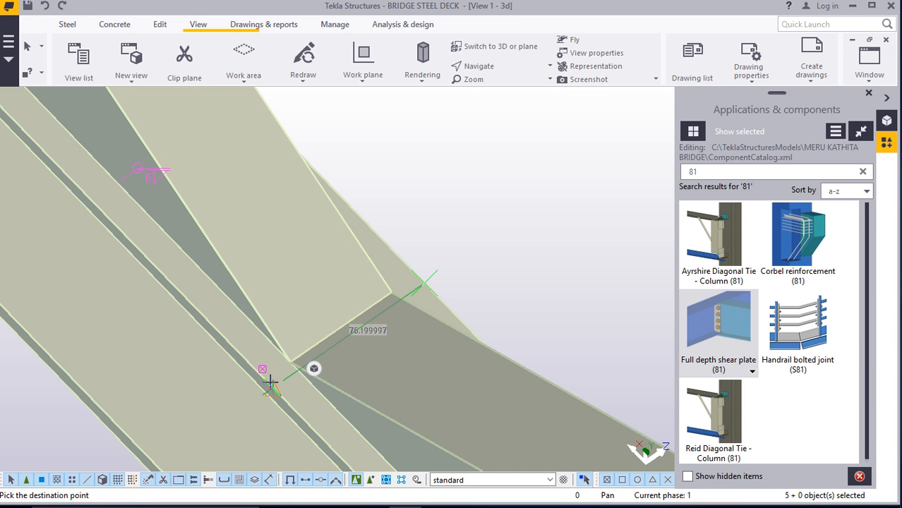
type("300")
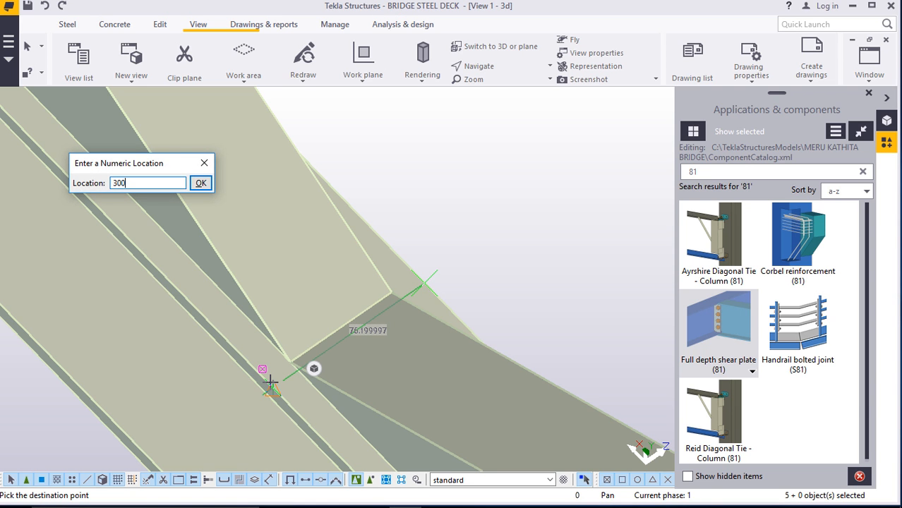
key("Return")
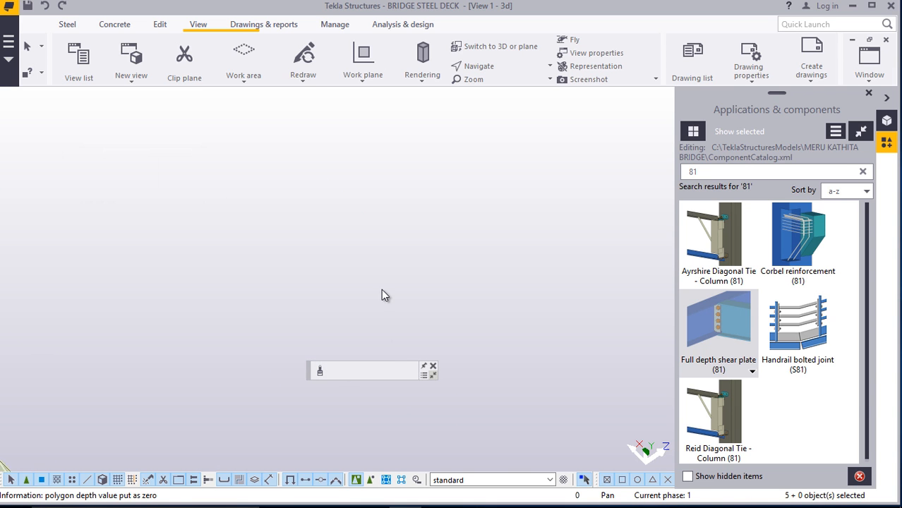
Examine the moved cross bracing between the girders on grid lines 2 and 3 and the adjacent bracing near grid line C
scroll(382, 290, "down", 7)
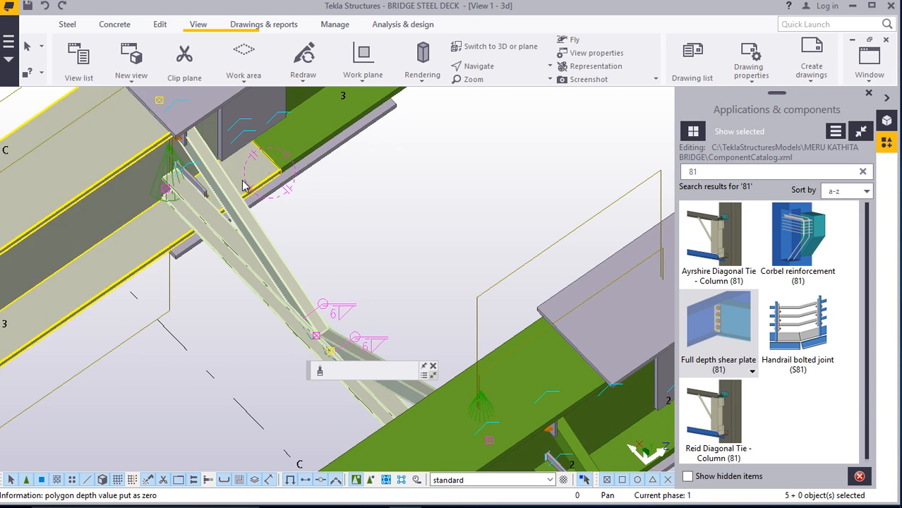
scroll(242, 186, "up", 3)
left_click(487, 66)
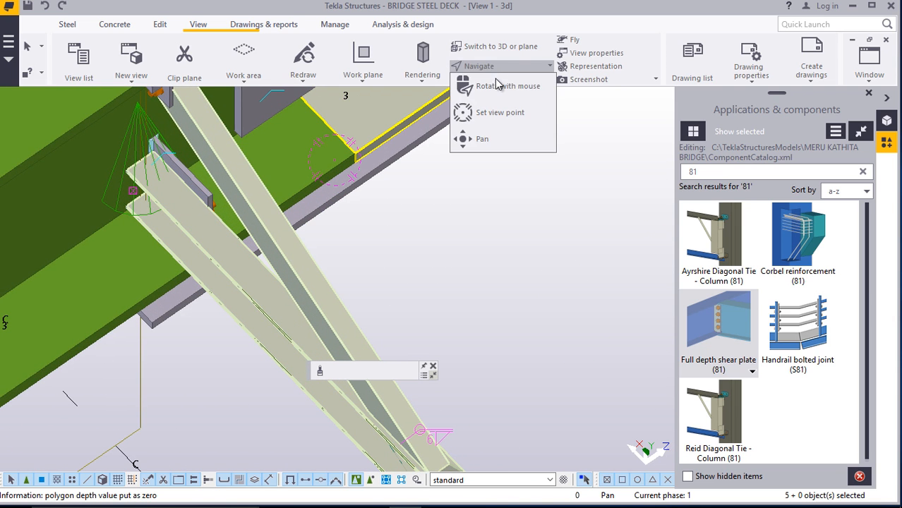
left_click(497, 85)
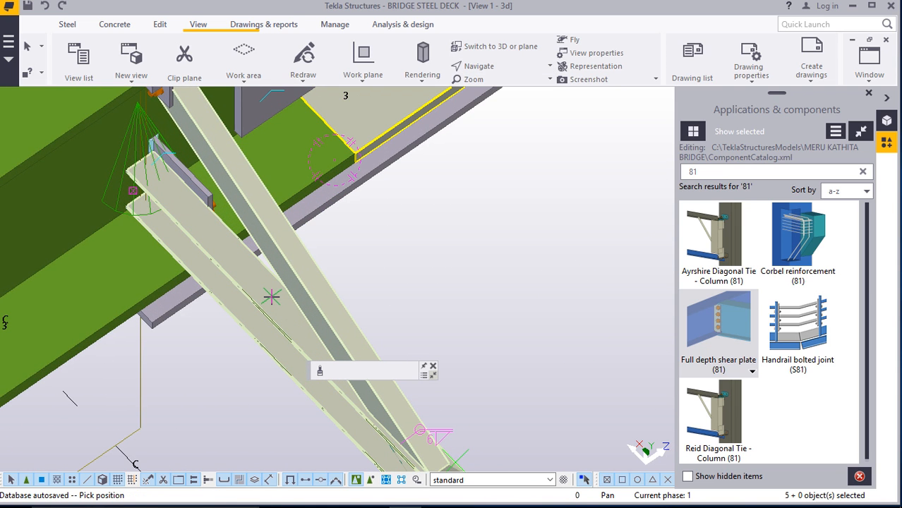
left_click_drag(272, 296, 401, 184)
scroll(326, 280, "down", 3)
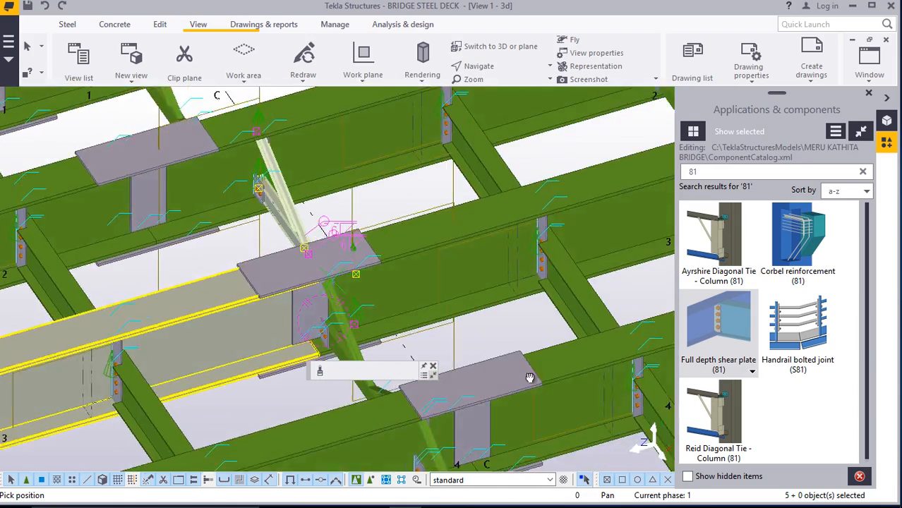
middle_click_drag(529, 378, 554, 351, "ctrl")
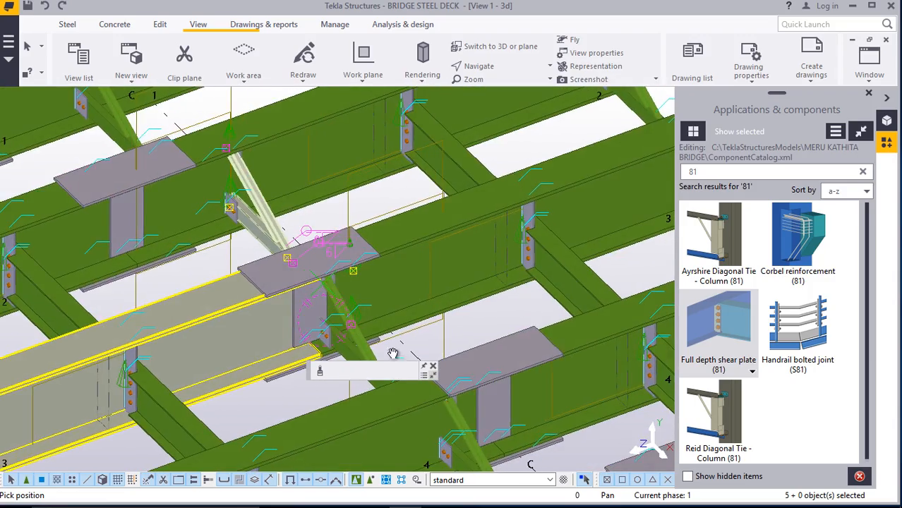
middle_click_drag(393, 353, 370, 353, "ctrl")
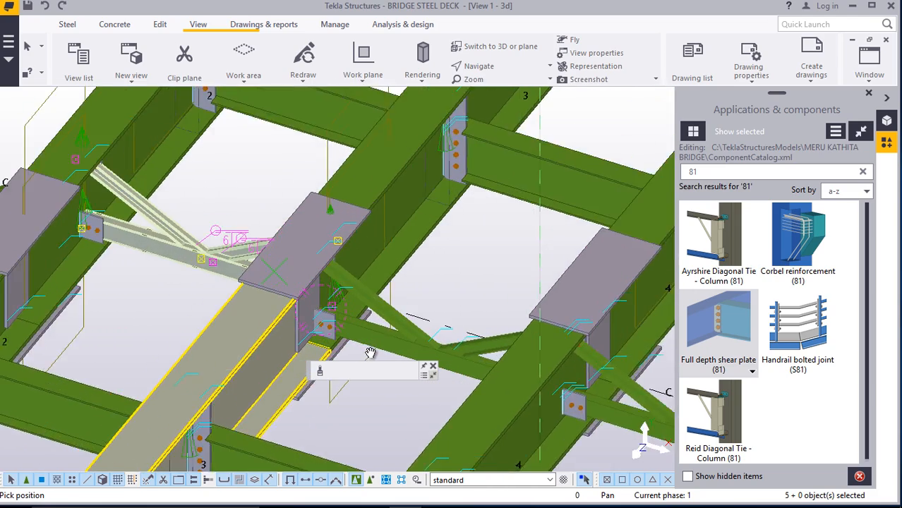
scroll(370, 353, "up", 3)
right_click(551, 189)
left_click(581, 198)
Move the cross bracing between the girders on grid lines 3 and 4 by 300 mm along the girders, away from the bearing plate's stiffener
scroll(478, 209, "down", 1)
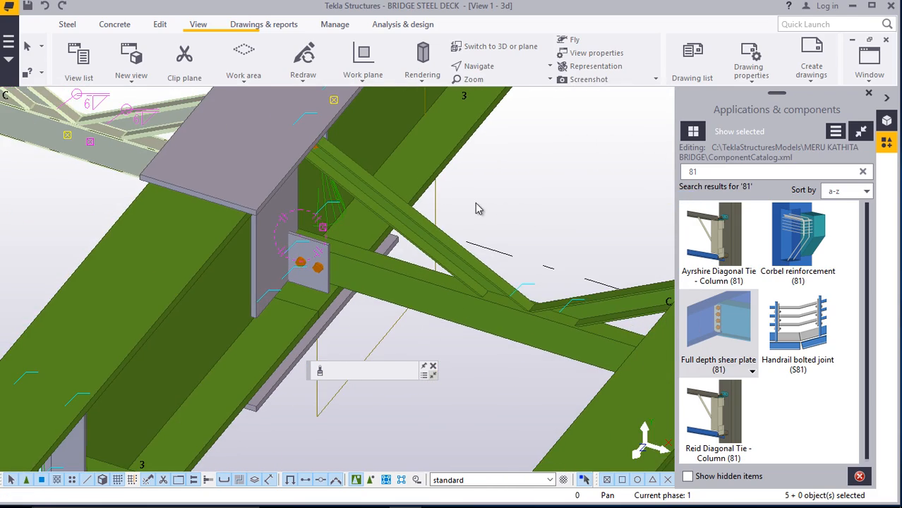
left_click_drag(493, 373, 486, 371)
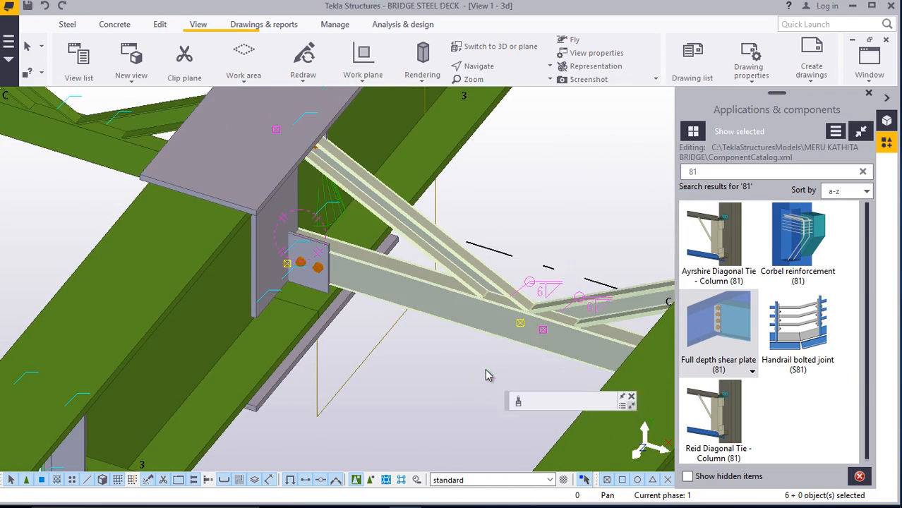
right_click(559, 180)
left_click(593, 228)
scroll(509, 326, "up", 4)
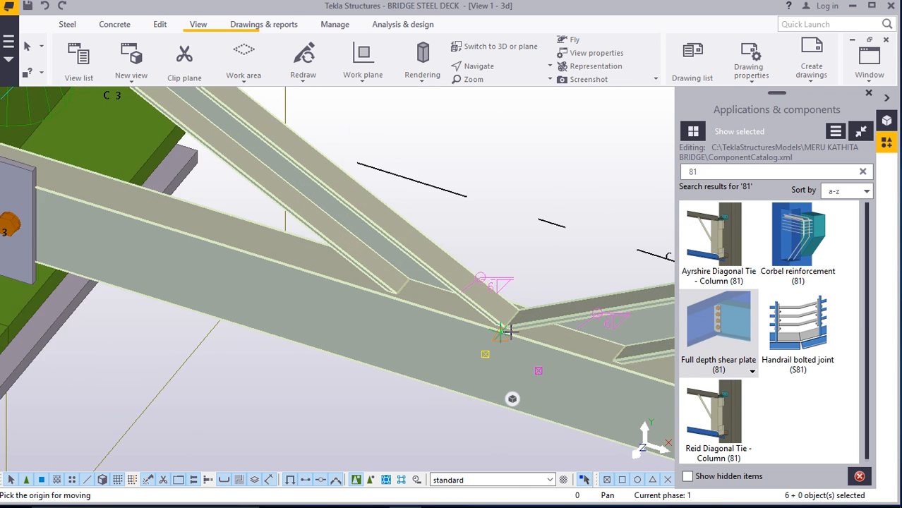
scroll(505, 330, "up", 4)
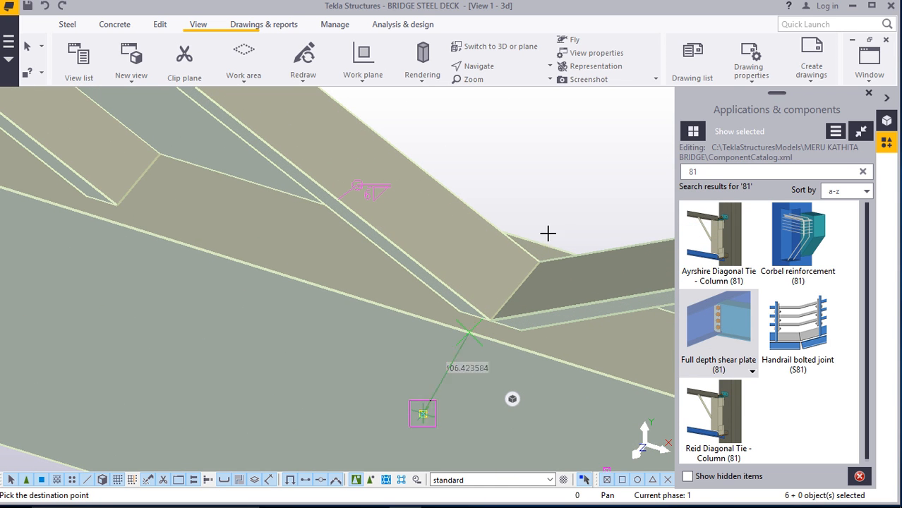
scroll(547, 243, "up", 3)
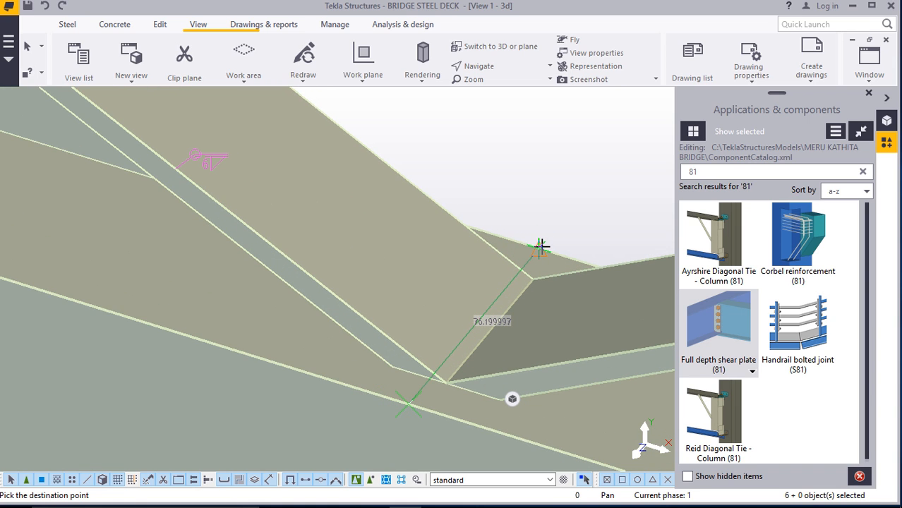
type("300")
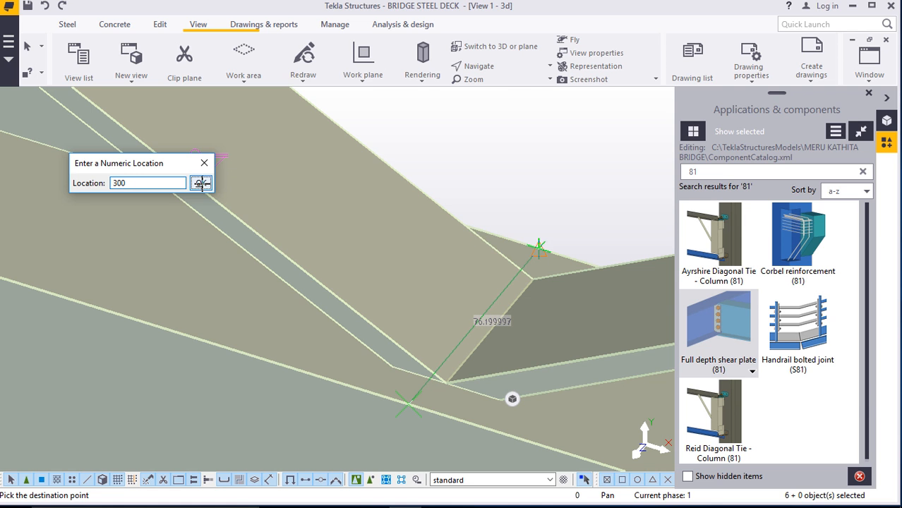
left_click(202, 184)
scroll(238, 191, "down", 5)
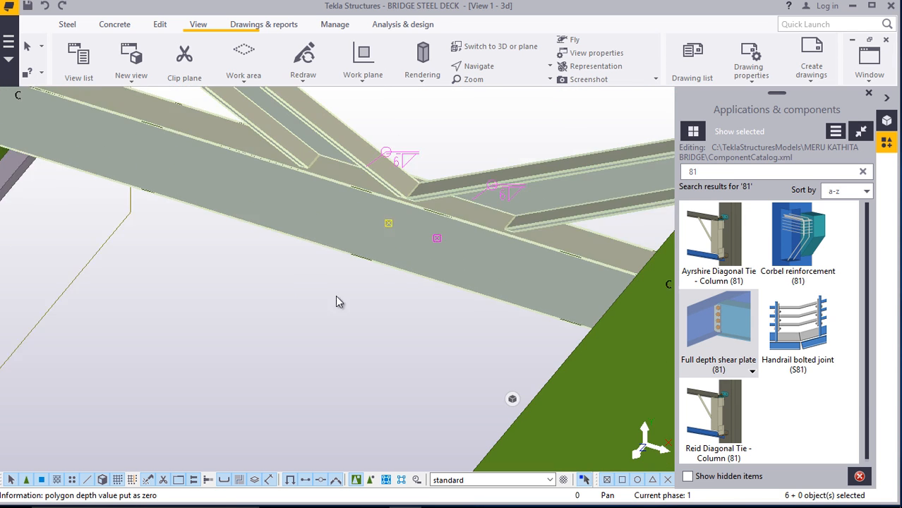
scroll(336, 302, "down", 5)
right_click(415, 129)
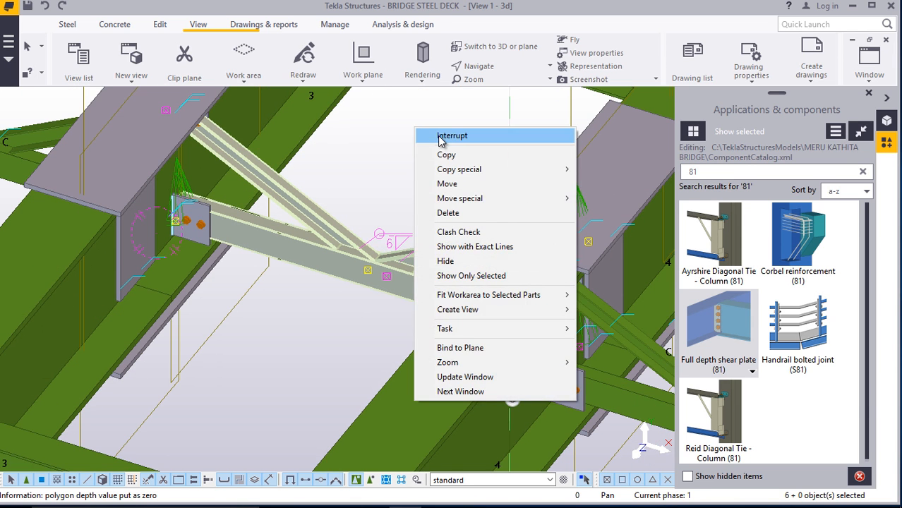
left_click(439, 137)
Examine the clearance of the moved cross bracing between the girders on grid lines 3 and 4 and compare it with the neighbouring bracing
left_click(487, 67)
left_click(488, 85)
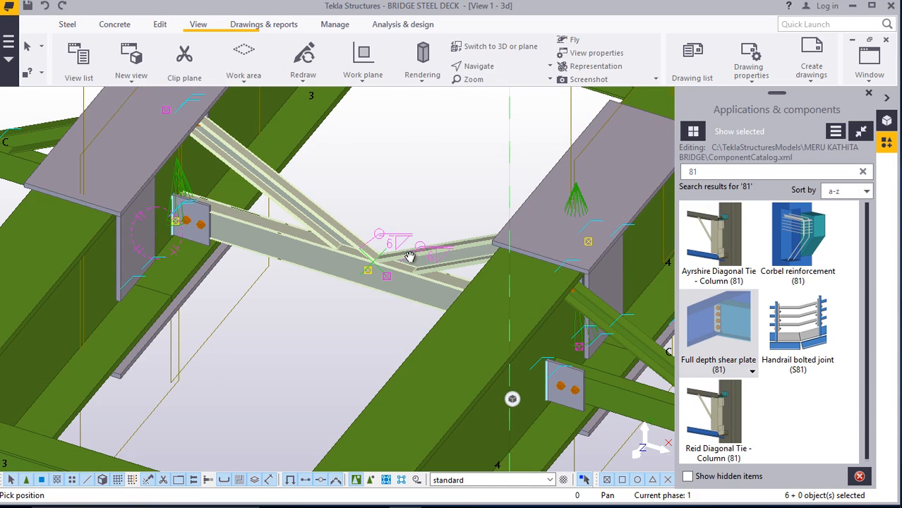
left_click_drag(410, 256, 487, 192)
scroll(351, 224, "up", 4)
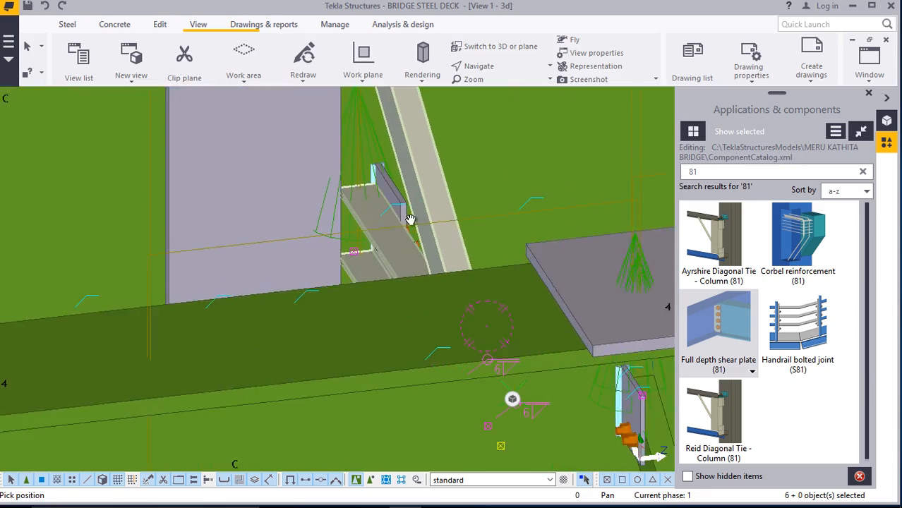
left_click_drag(411, 221, 199, 290)
scroll(376, 241, "down", 3)
scroll(353, 285, "down", 4)
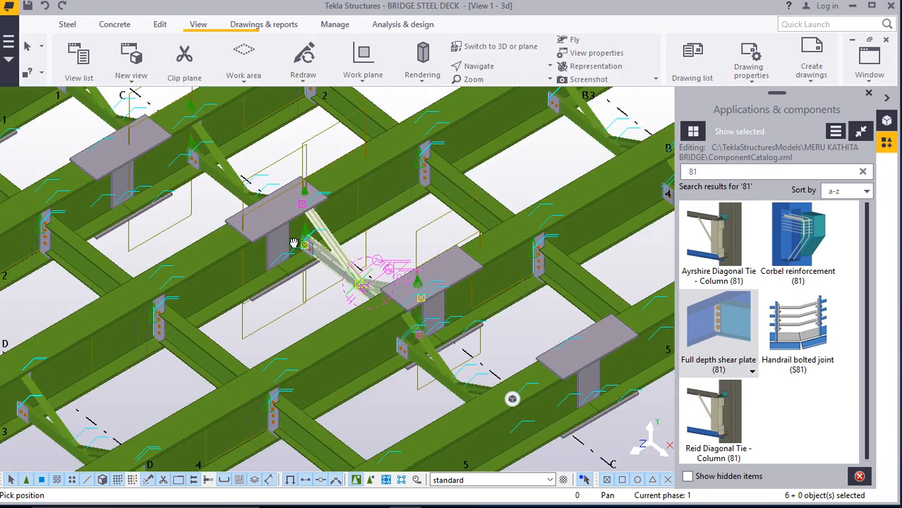
middle_click_drag(293, 243, 459, 240, "ctrl")
middle_click_drag(280, 301, 379, 291, "ctrl")
middle_click_drag(175, 330, 279, 274, "ctrl")
scroll(347, 371, "up", 5)
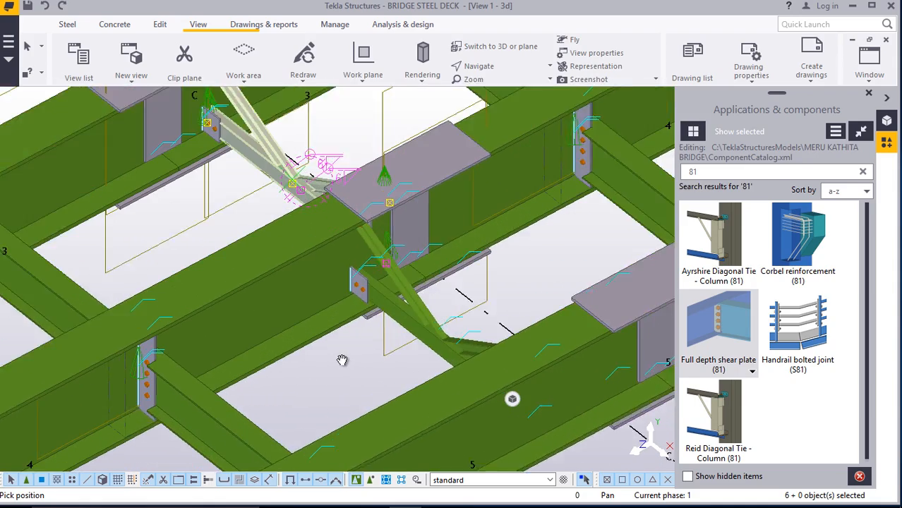
right_click(340, 357)
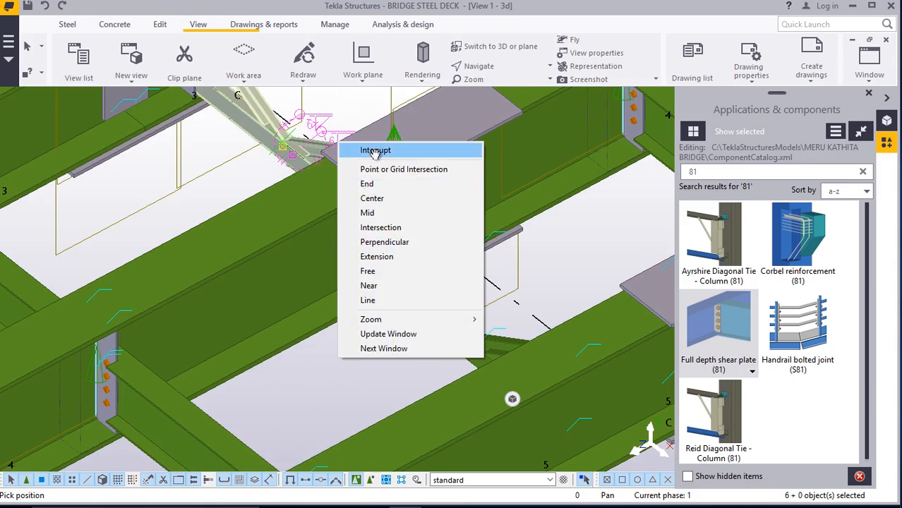
right_click(129, 191)
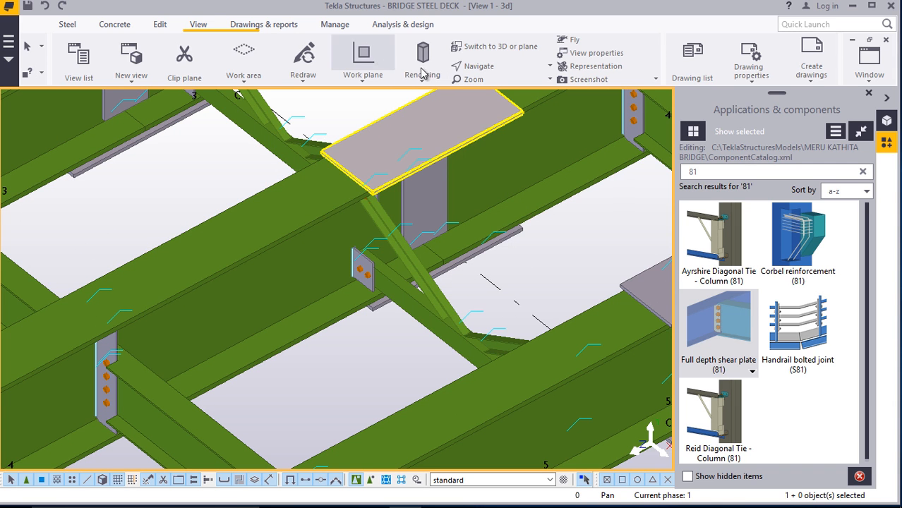
Inspect the cross bracing connection beside the bearing stiffener on the girder on grid line 4 near grid line C
left_click(479, 68)
left_click(493, 89)
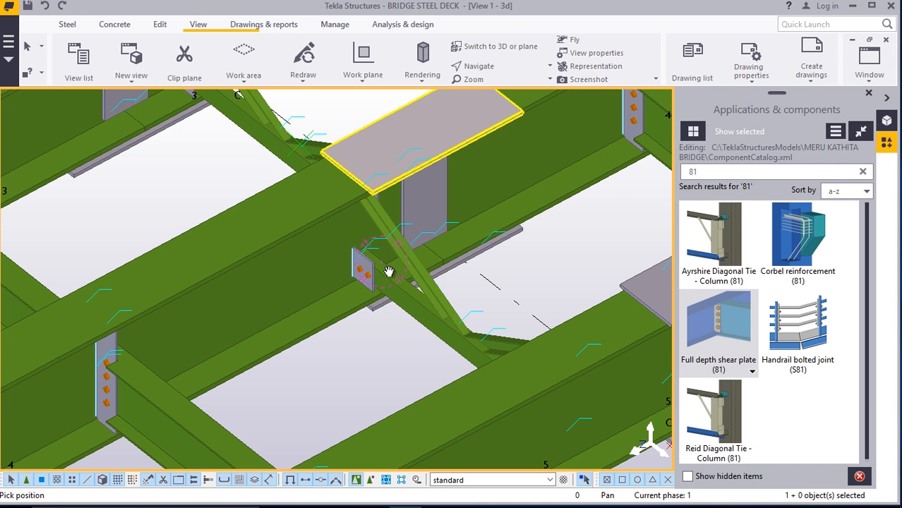
middle_click_drag(389, 271, 223, 209, "ctrl")
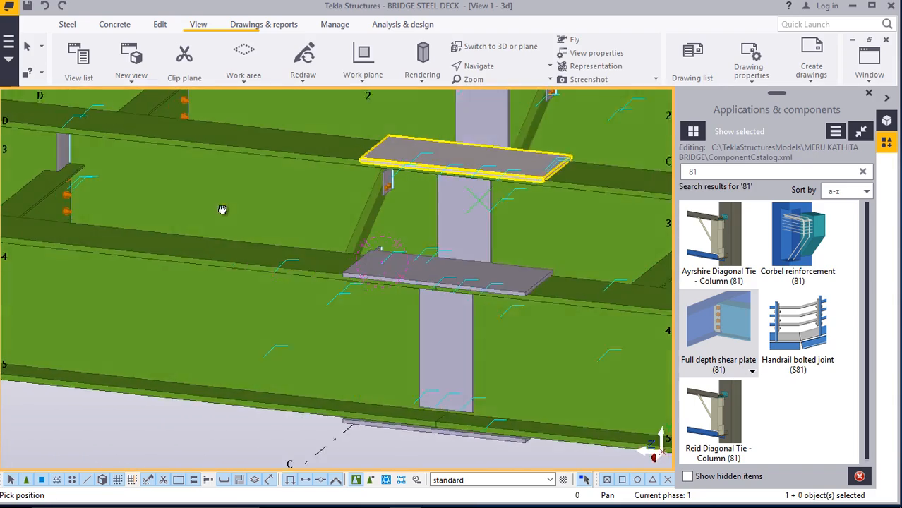
middle_click_drag(473, 202, 362, 245, "ctrl")
scroll(421, 282, "up", 5)
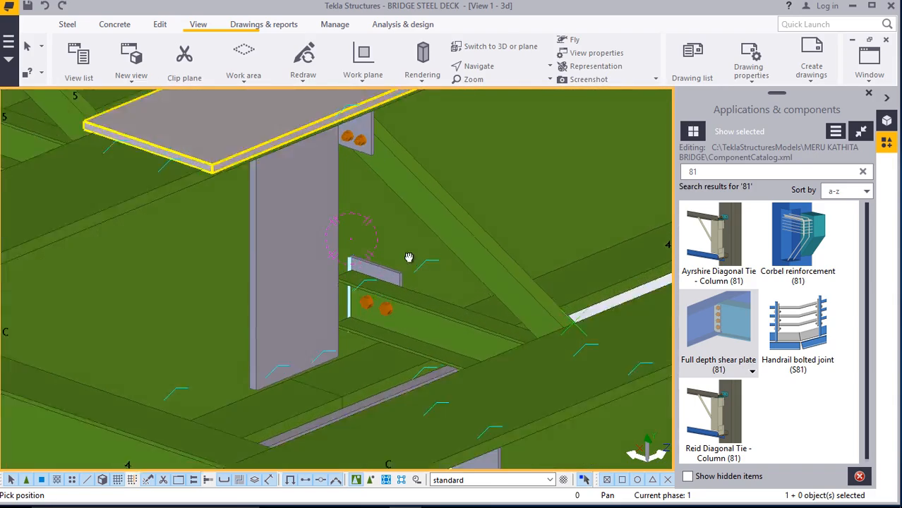
End the pan command and close the Applications & components panel
scroll(409, 256, "down", 8)
scroll(428, 276, "up", 2)
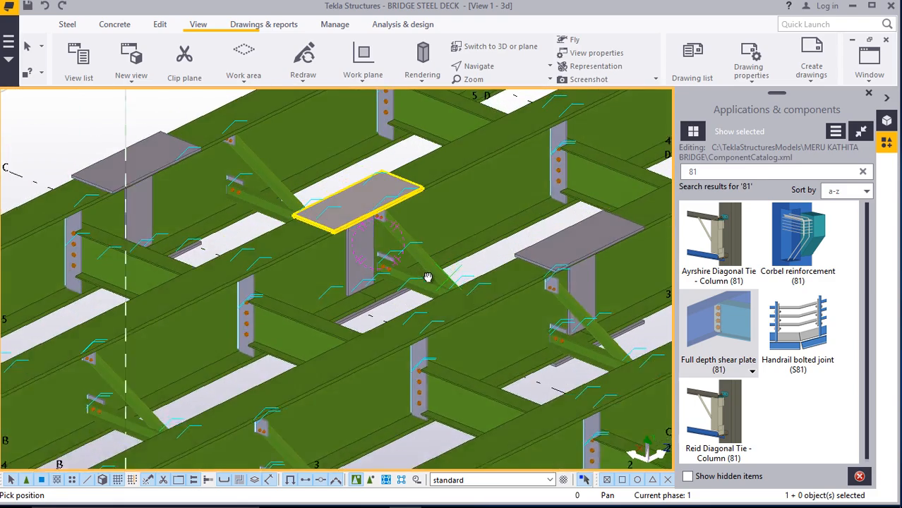
right_click(447, 261)
left_click(494, 264)
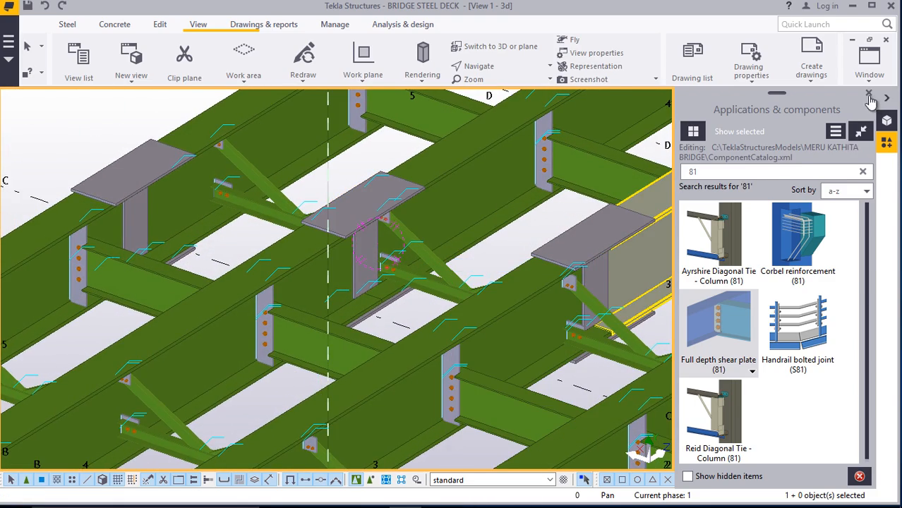
left_click(869, 94)
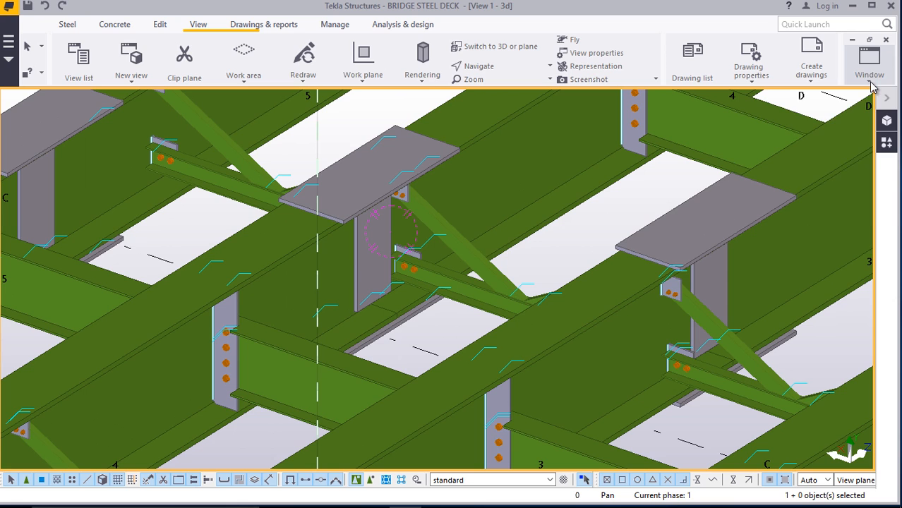
Open the View 3 - Grid B window and redraw it to clear the temporary construction graphics
left_click(870, 61)
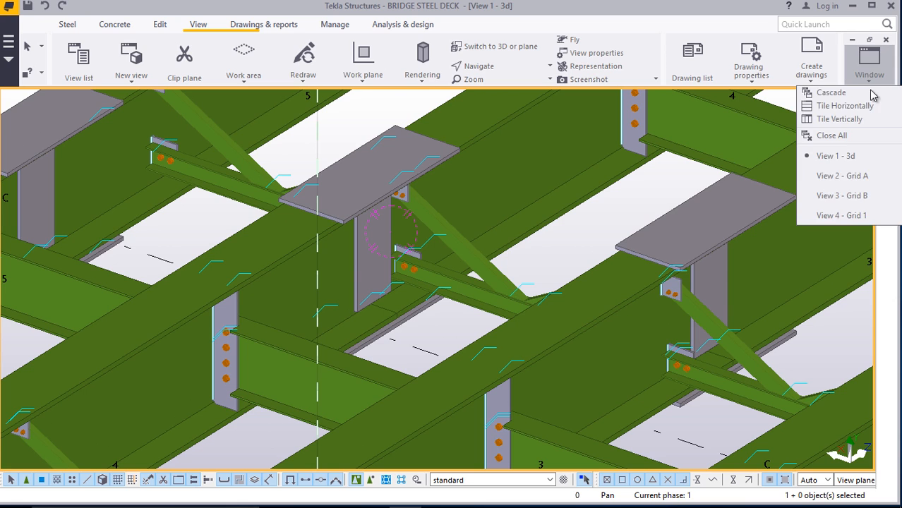
left_click(864, 196)
scroll(676, 244, "down", 3)
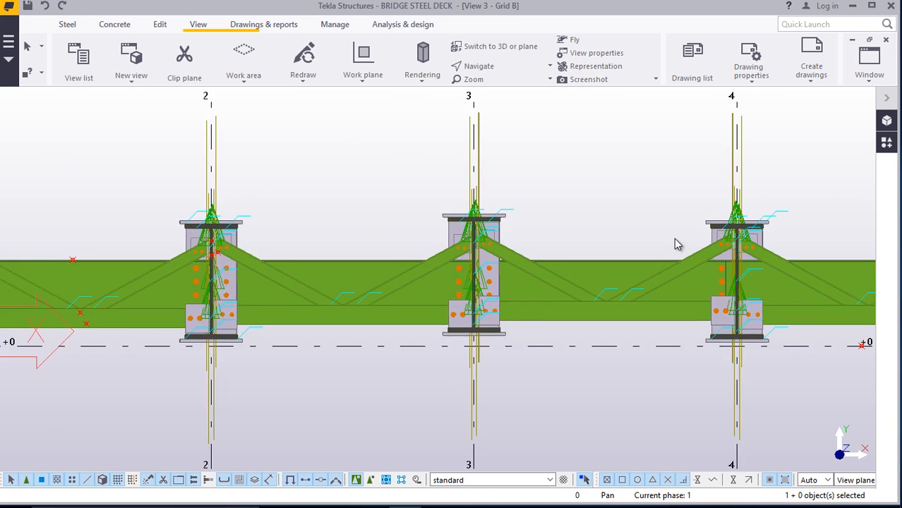
scroll(209, 271, "up", 4)
scroll(211, 271, "down", 3)
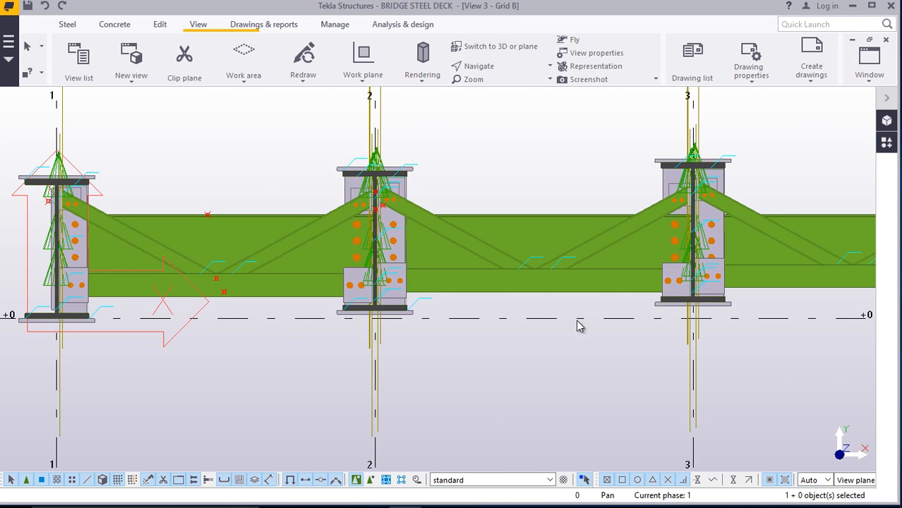
scroll(580, 324, "up", 1)
scroll(256, 288, "down", 5)
scroll(588, 295, "up", 1)
scroll(346, 254, "down", 2)
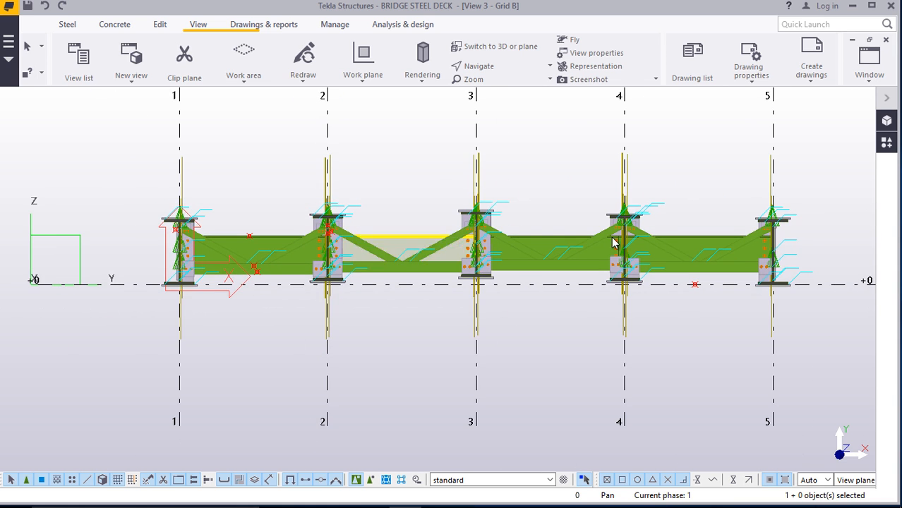
scroll(409, 297, "up", 3)
right_click(529, 341)
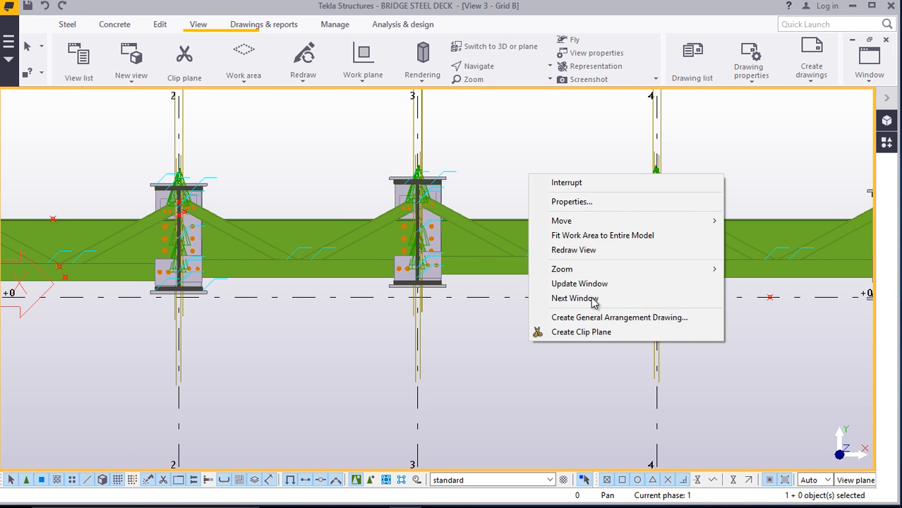
left_click(574, 252)
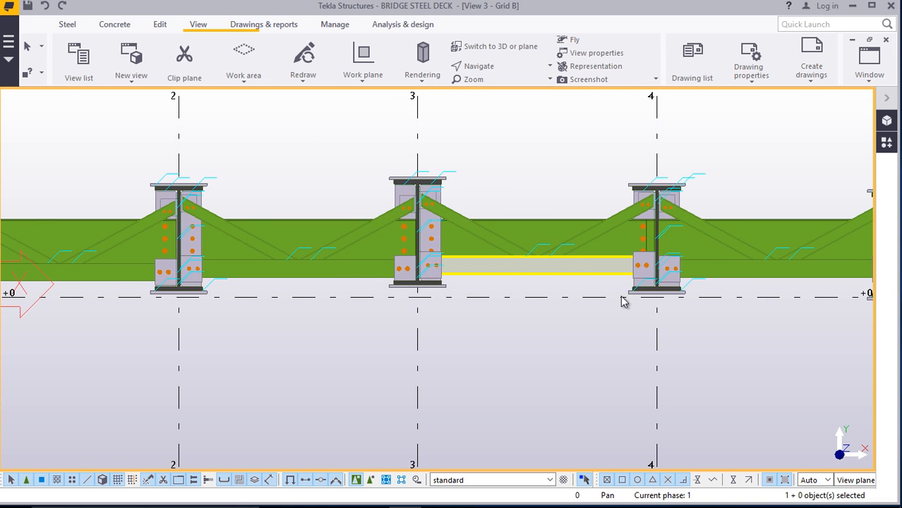
Examine the girder levels, cross-bracing and bolted plate connections from grid 1 to grid 5 in the Grid B elevation
scroll(607, 296, "down", 2)
scroll(163, 271, "up", 5)
scroll(171, 260, "up", 1)
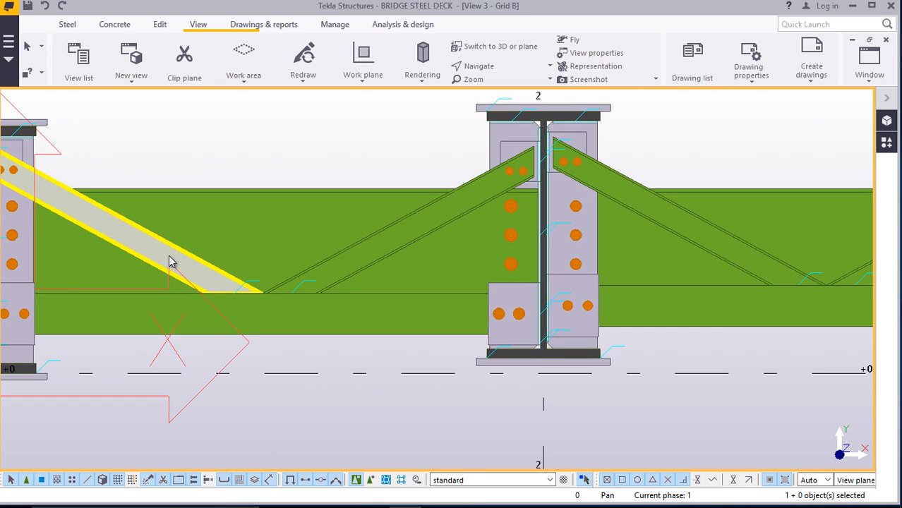
scroll(179, 312, "down", 3)
scroll(805, 291, "up", 5)
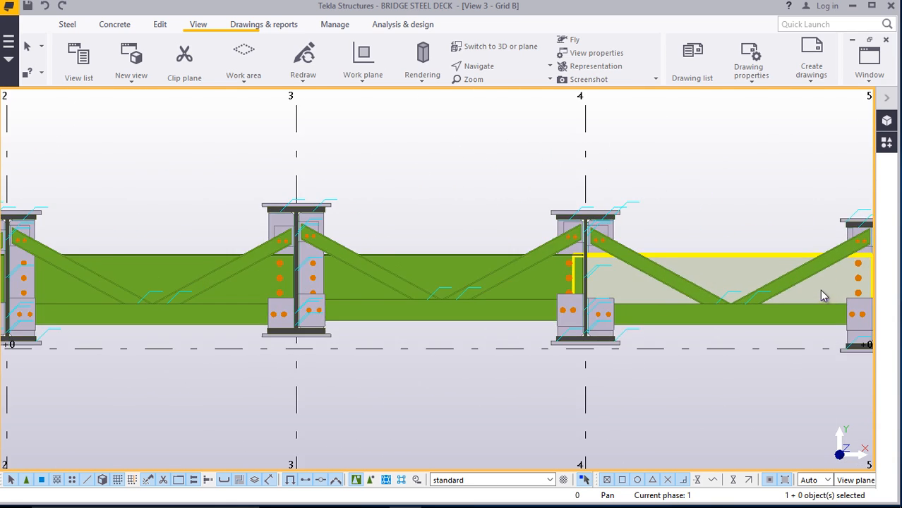
scroll(570, 280, "down", 4)
scroll(585, 297, "up", 8)
scroll(558, 296, "up", 2)
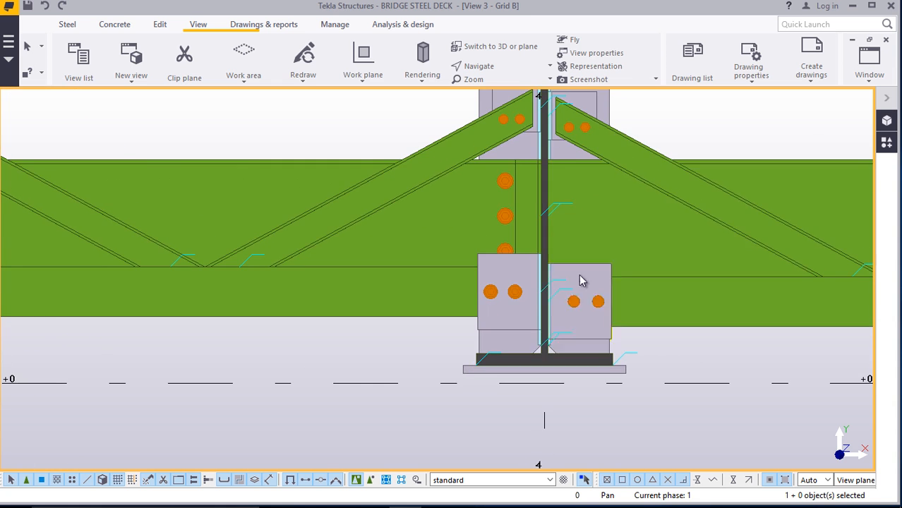
scroll(586, 268, "down", 4)
scroll(535, 238, "up", 1)
scroll(535, 238, "down", 4)
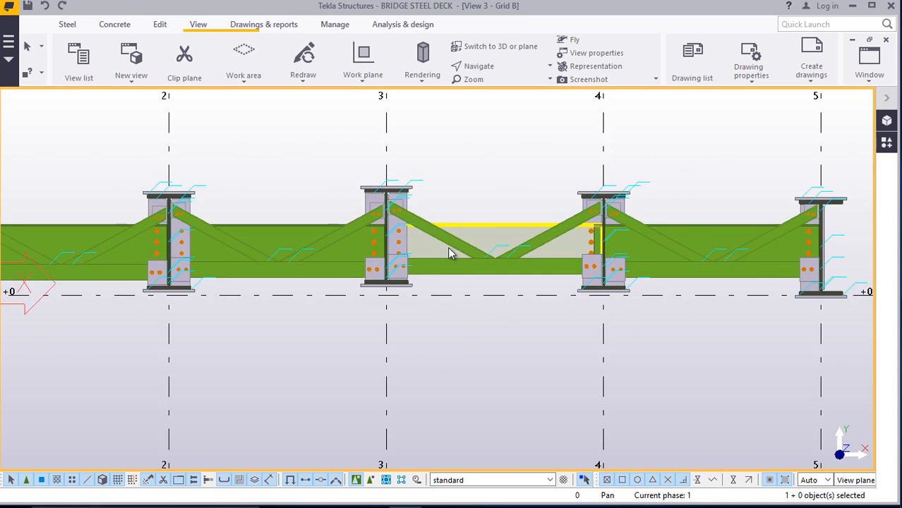
scroll(406, 281, "up", 2)
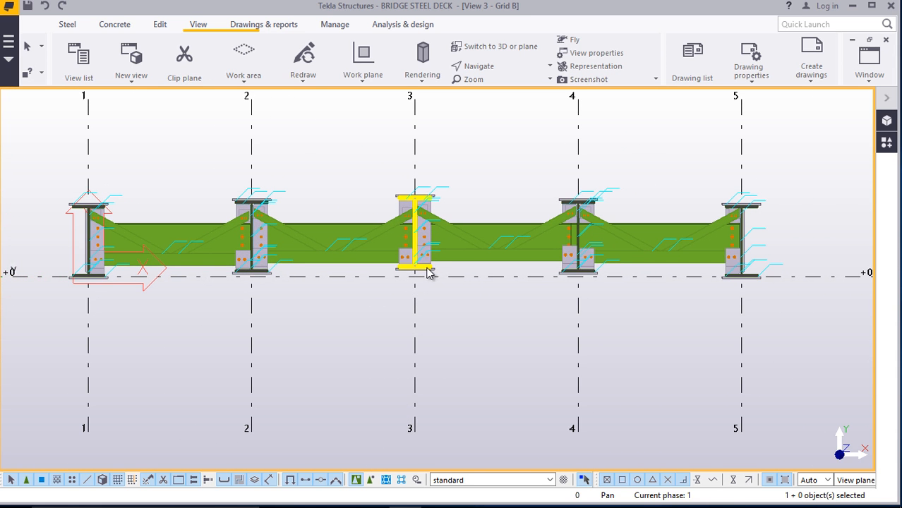
scroll(421, 276, "up", 5)
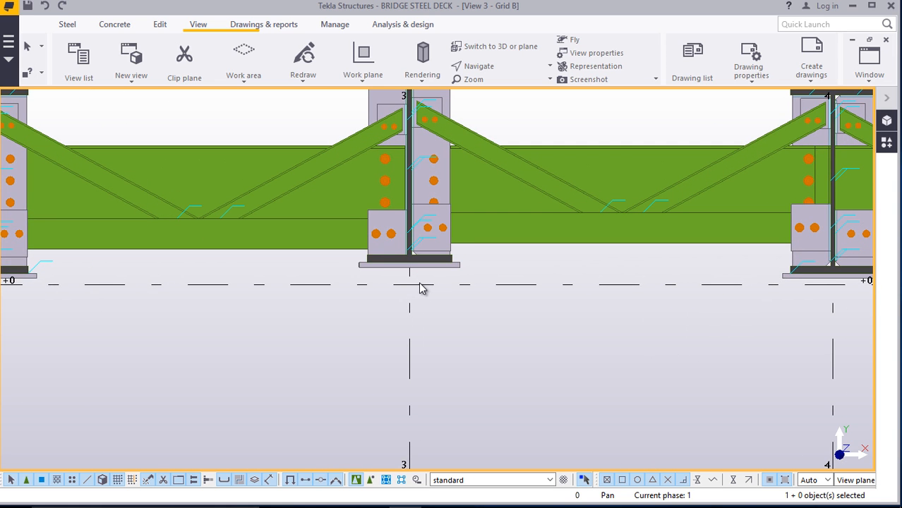
scroll(438, 279, "down", 3)
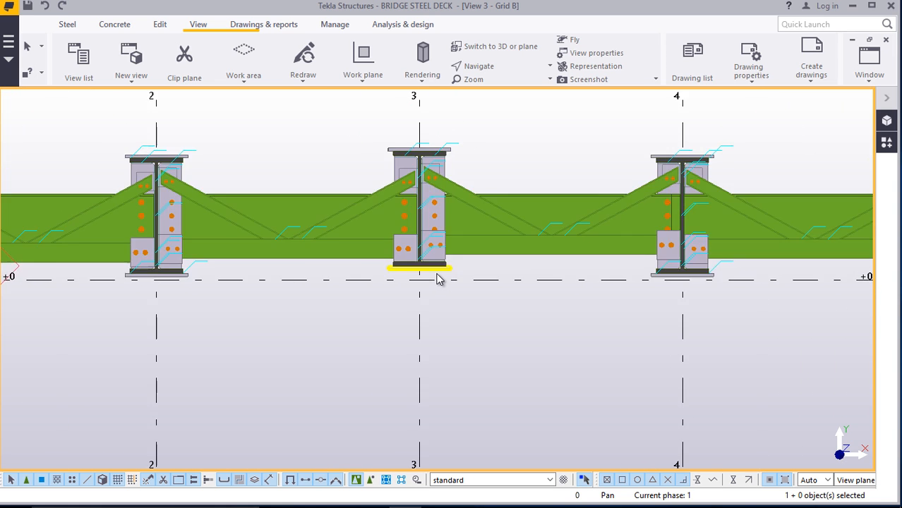
scroll(261, 293, "up", 2)
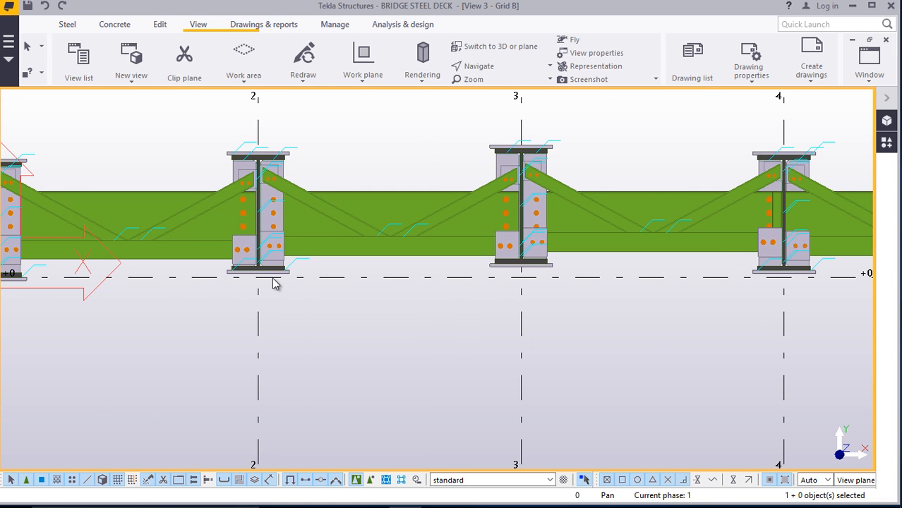
scroll(275, 282, "down", 1)
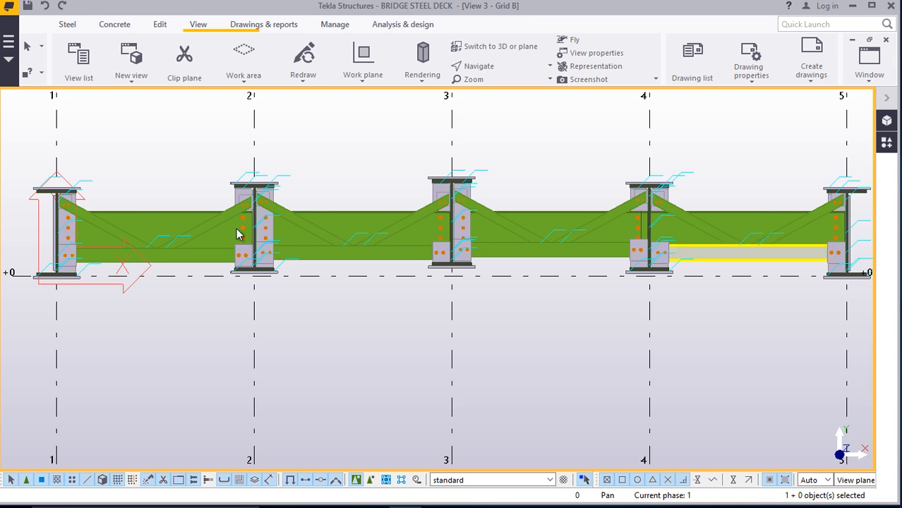
scroll(32, 282, "up", 1)
scroll(87, 288, "down", 1)
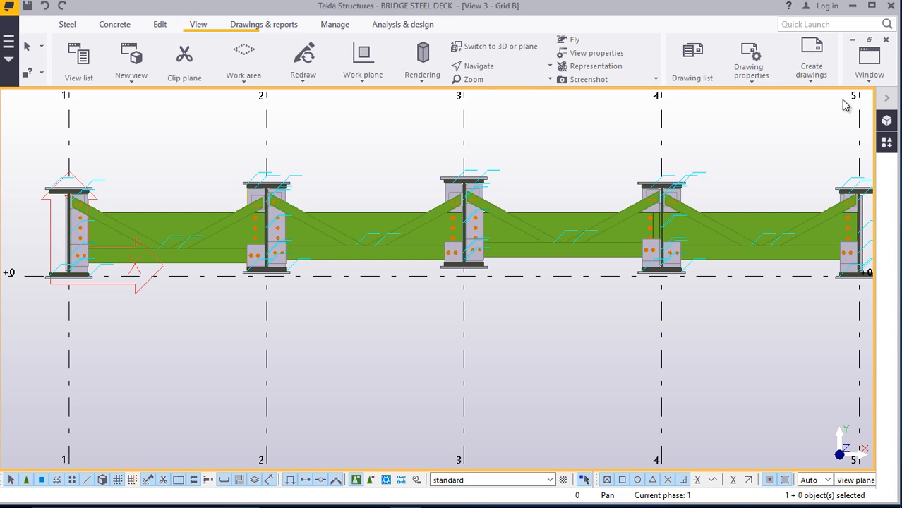
Switch back to the View 1 - 3d window and locate the outer grid 5 girder's end at grid A
left_click(870, 80)
left_click(840, 155)
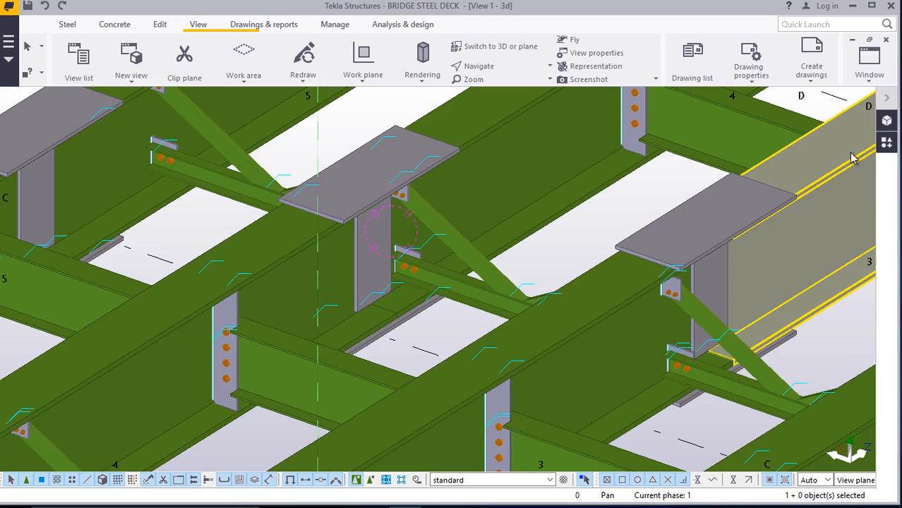
scroll(492, 241, "down", 5)
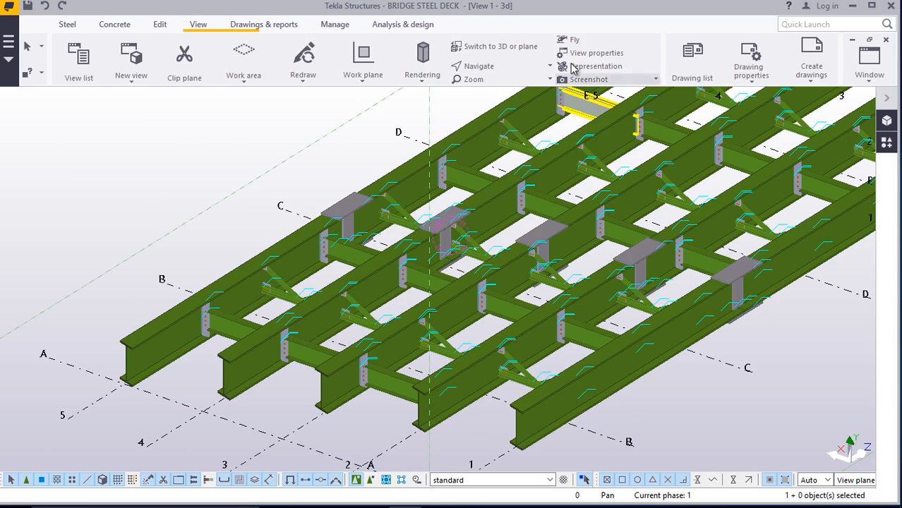
left_click(486, 66)
left_click(506, 86)
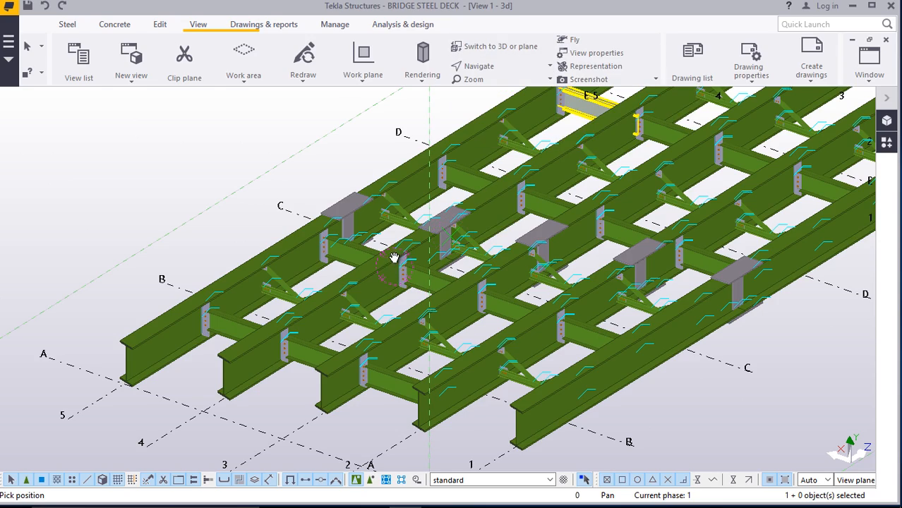
left_click_drag(394, 258, 367, 290)
scroll(190, 363, "up", 7)
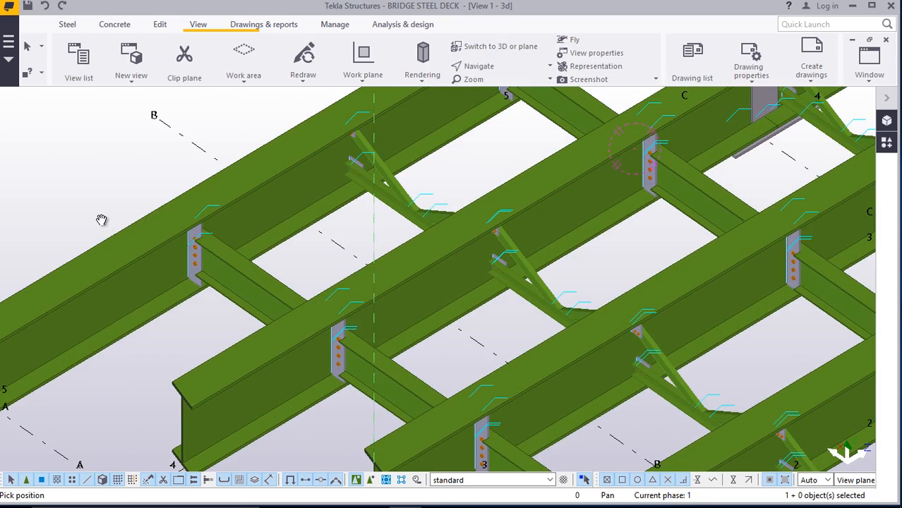
right_click(99, 217)
left_click(96, 213)
scroll(415, 271, "down", 2)
scroll(346, 243, "up", 1)
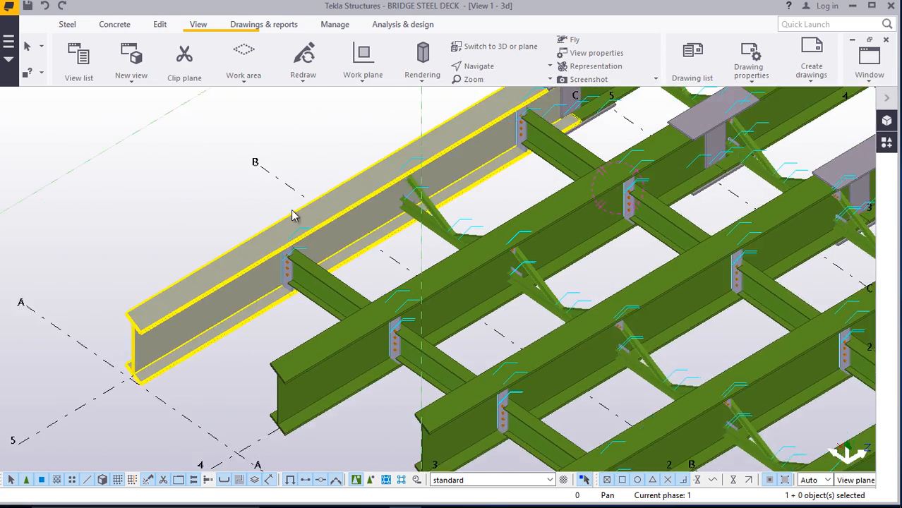
Create a bolt on the outer grid 5 girder, with its line running along the top flange centre from grid A to the grid F end
left_click(65, 25)
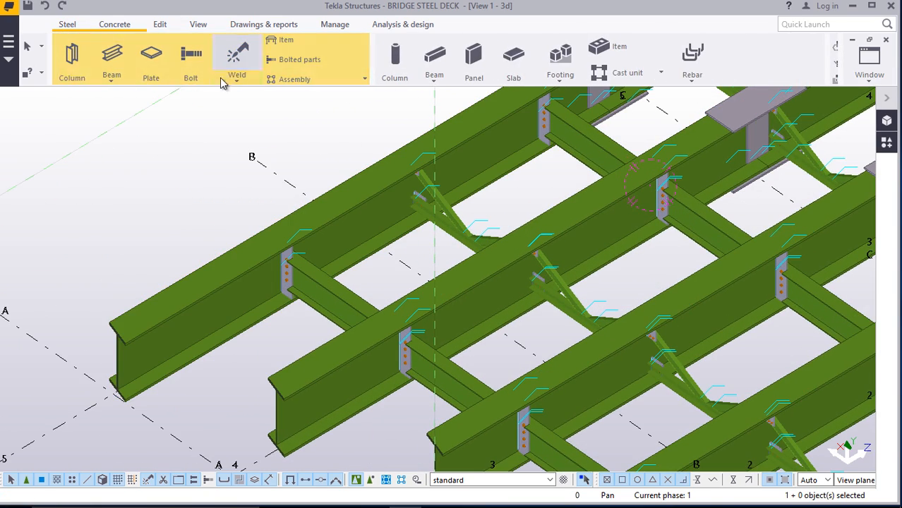
left_click(192, 71)
scroll(134, 314, "up", 4)
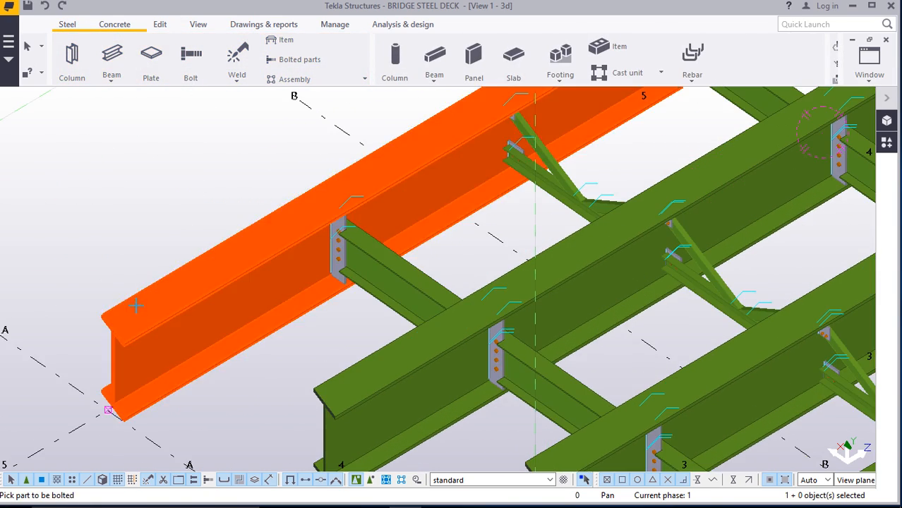
scroll(134, 309, "up", 5)
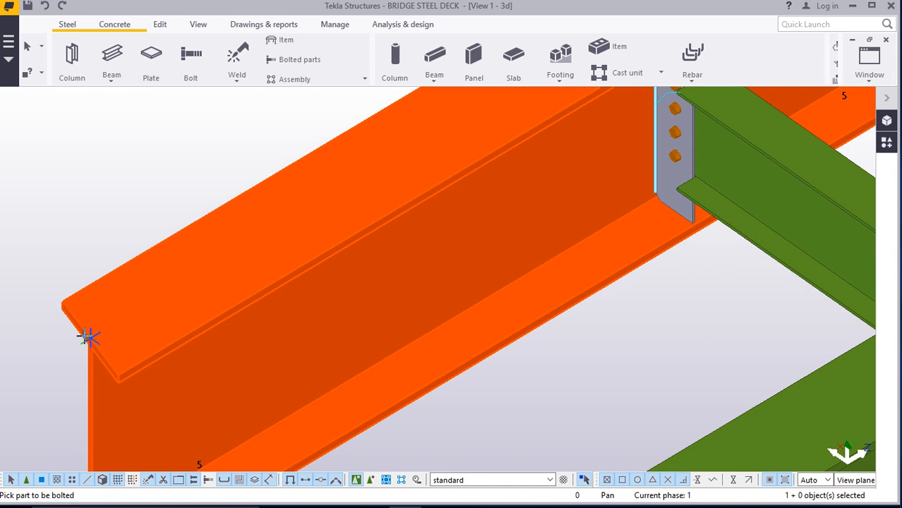
scroll(88, 336, "up", 4)
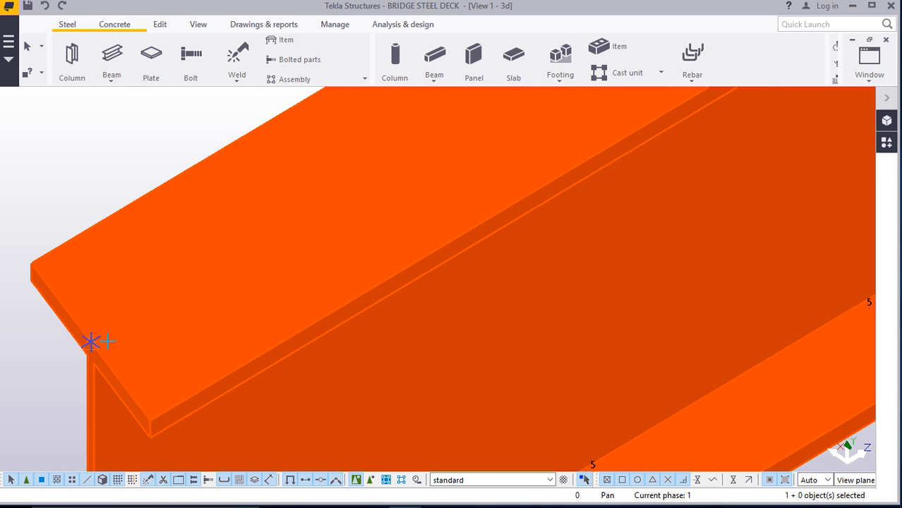
scroll(107, 341, "down", 10)
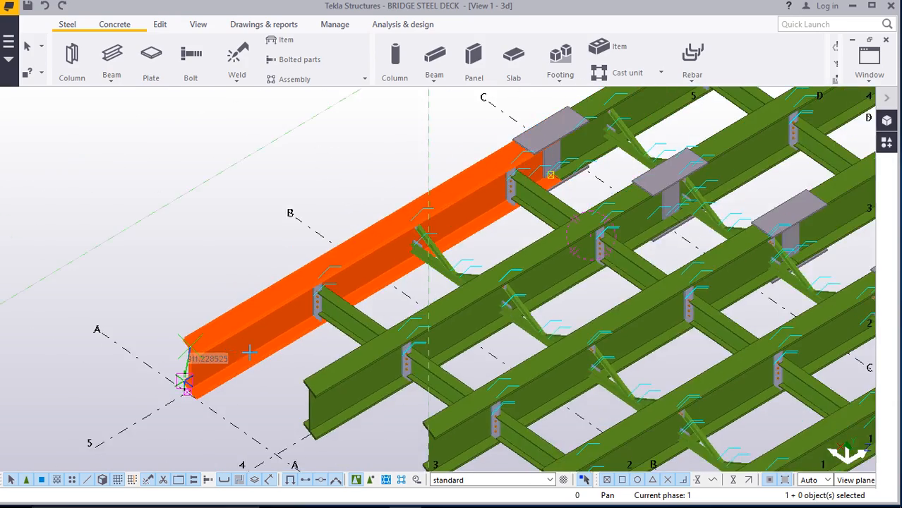
scroll(251, 353, "down", 6)
scroll(571, 157, "up", 6)
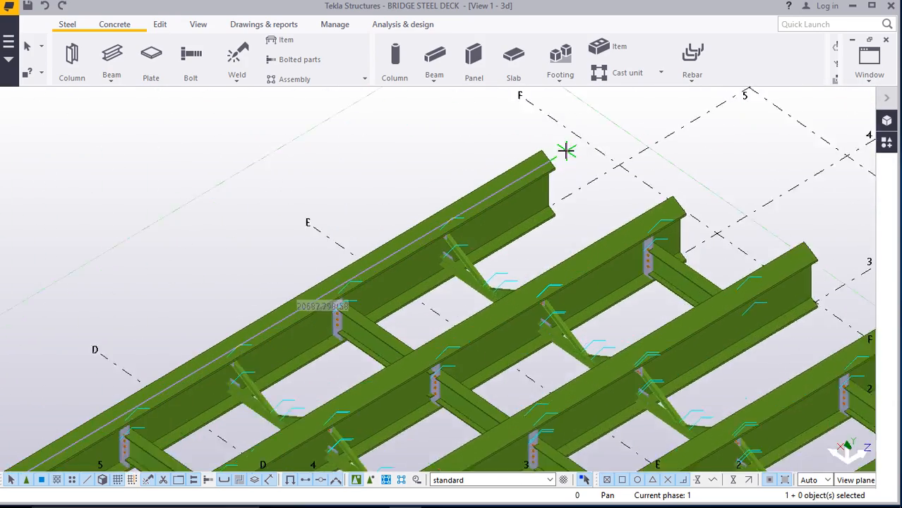
scroll(566, 150, "up", 5)
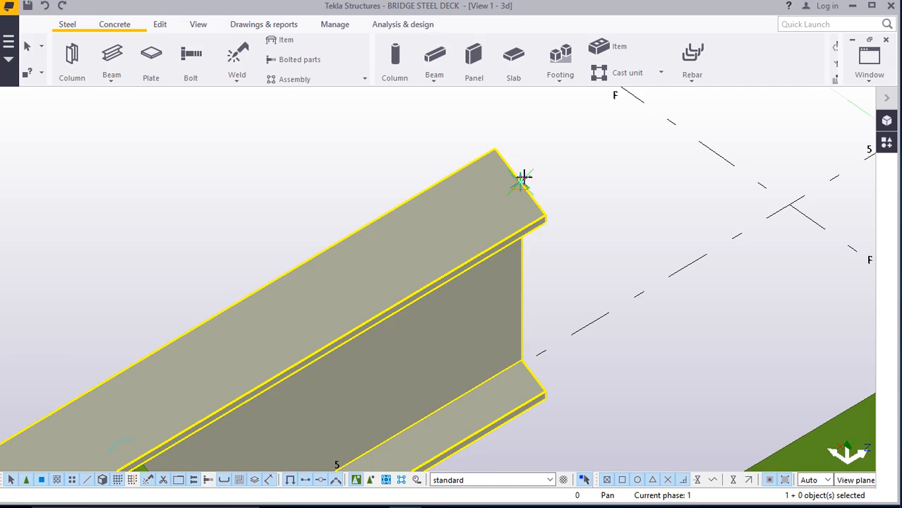
right_click(566, 141)
left_click(604, 144)
scroll(613, 163, "down", 10)
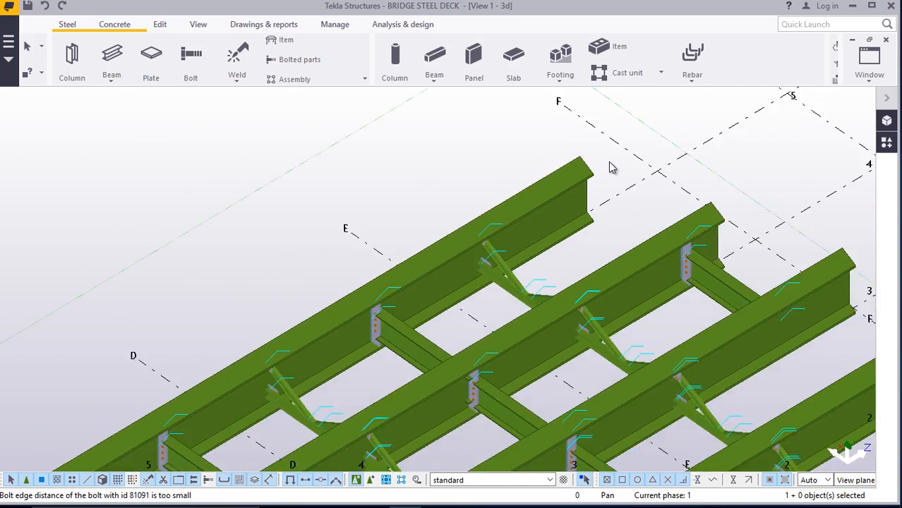
Delete the bolt lying sideways at the grid A end of the outer grid 5 girder's top flange
scroll(366, 338, "up", 2)
scroll(187, 413, "up", 10)
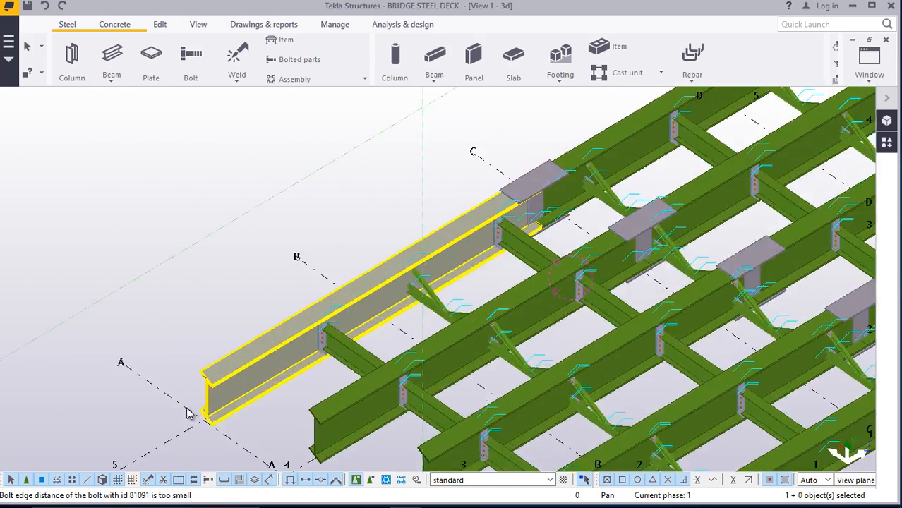
scroll(235, 348, "up", 4)
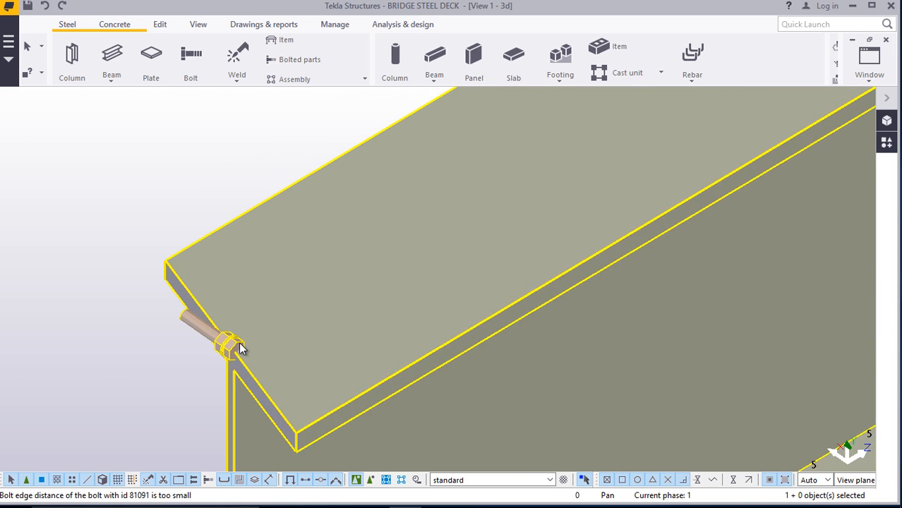
right_click(228, 350)
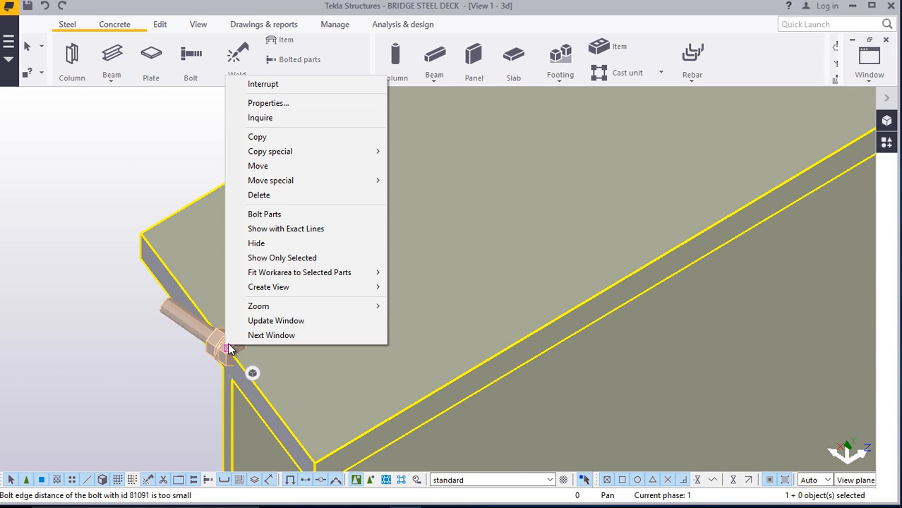
left_click(160, 148)
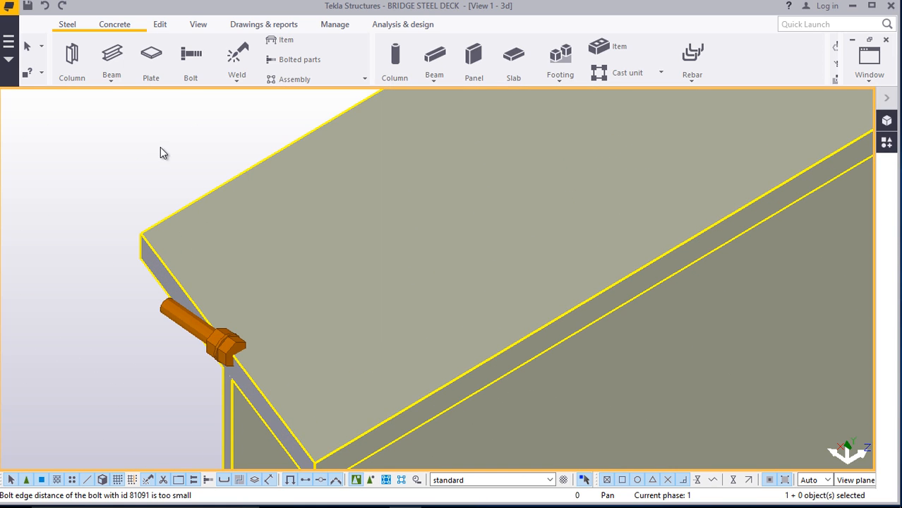
right_click(186, 319)
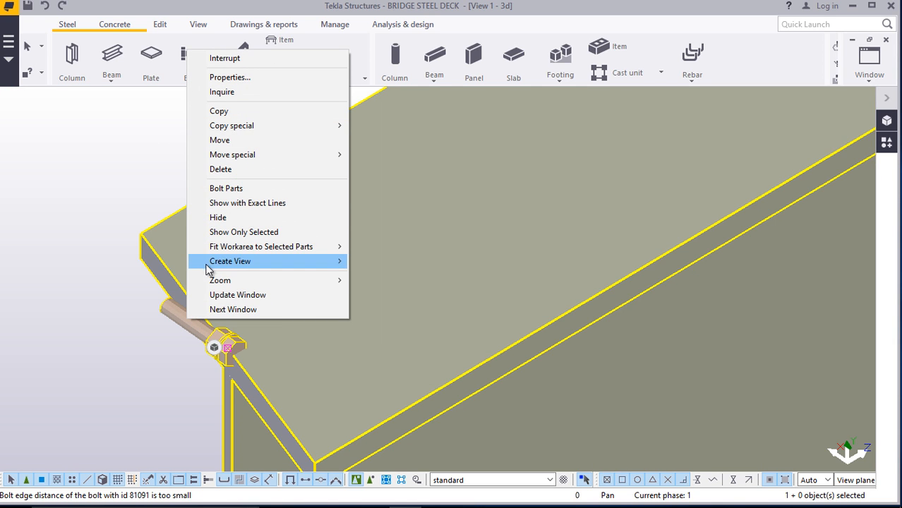
left_click(226, 171)
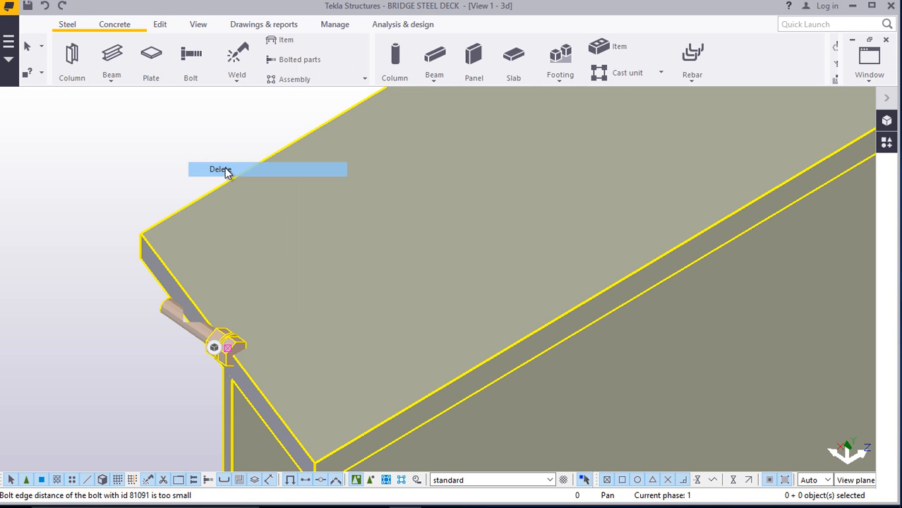
Set the work plane to the horizontal grid plane near the A-4 grid intersection with the work plane tool
scroll(229, 202, "down", 6)
scroll(289, 226, "up", 2)
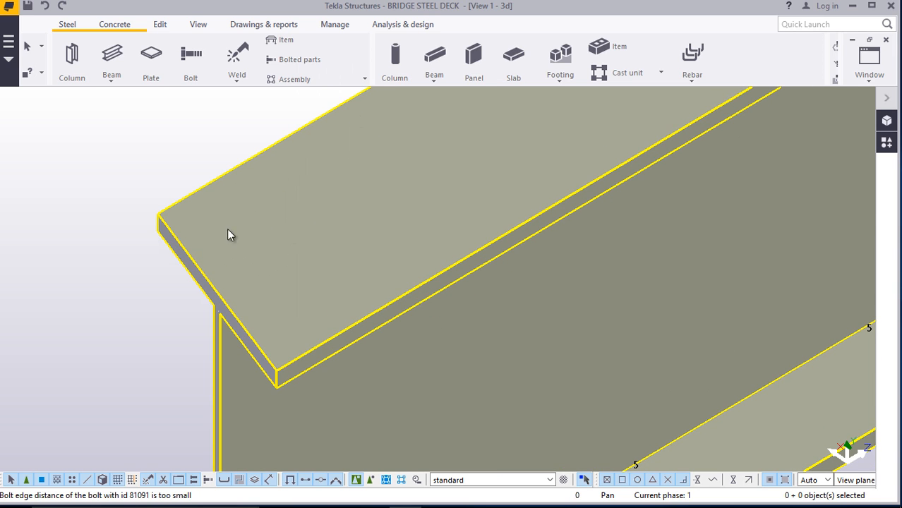
scroll(276, 143, "down", 2)
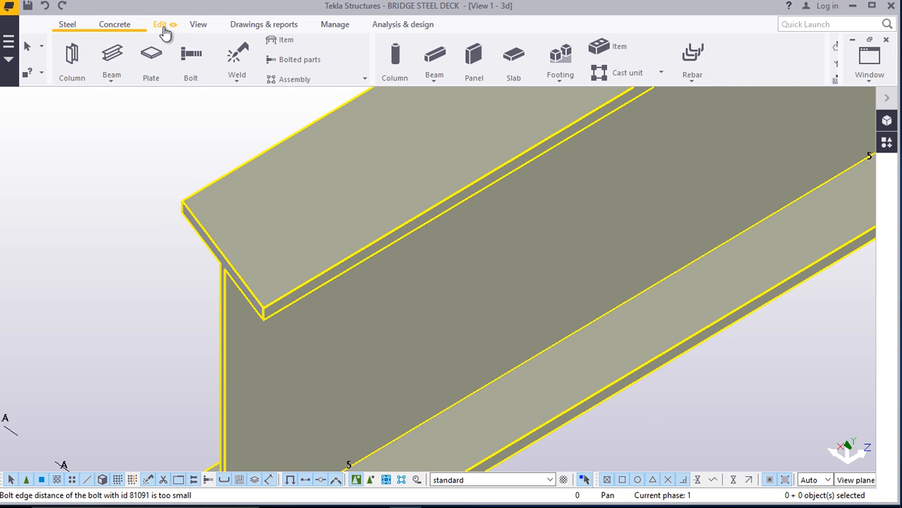
left_click(199, 25)
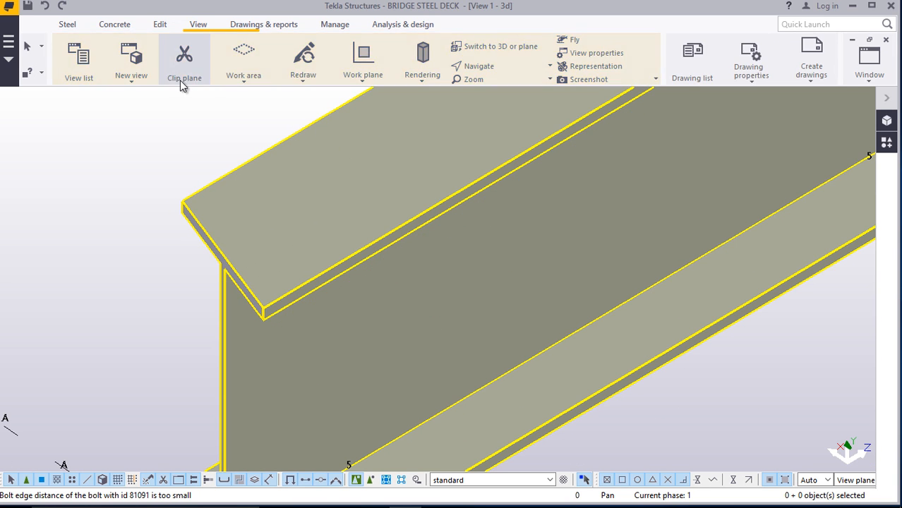
left_click(362, 60)
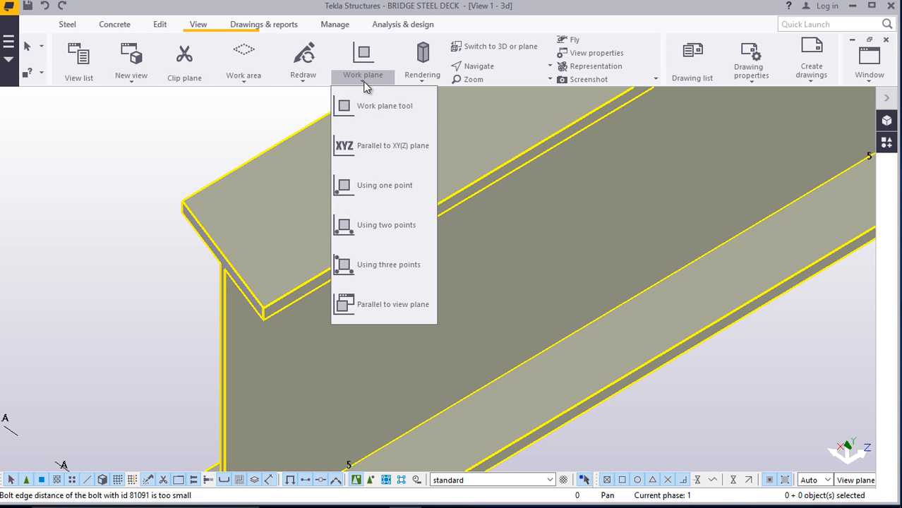
left_click(352, 106)
scroll(360, 109, "down", 2)
scroll(360, 111, "down", 4)
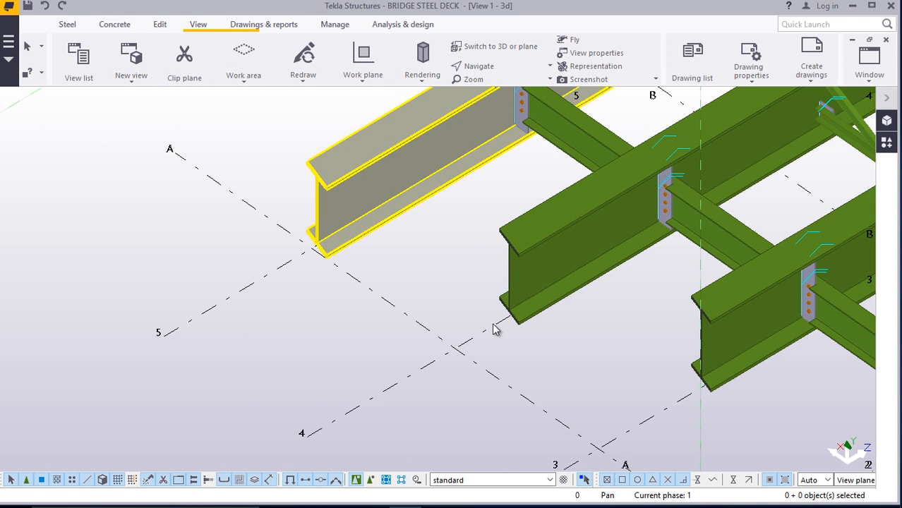
left_click(474, 360)
right_click(439, 278)
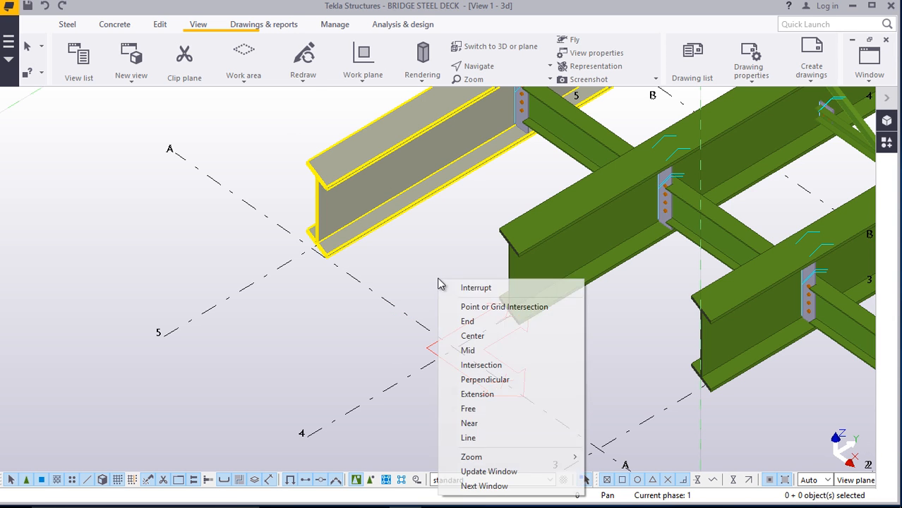
left_click(466, 289)
Create a bolt on the outer grid 5 girder, running along the top flange centre from grid A to the grid F end
scroll(349, 157, "up", 4)
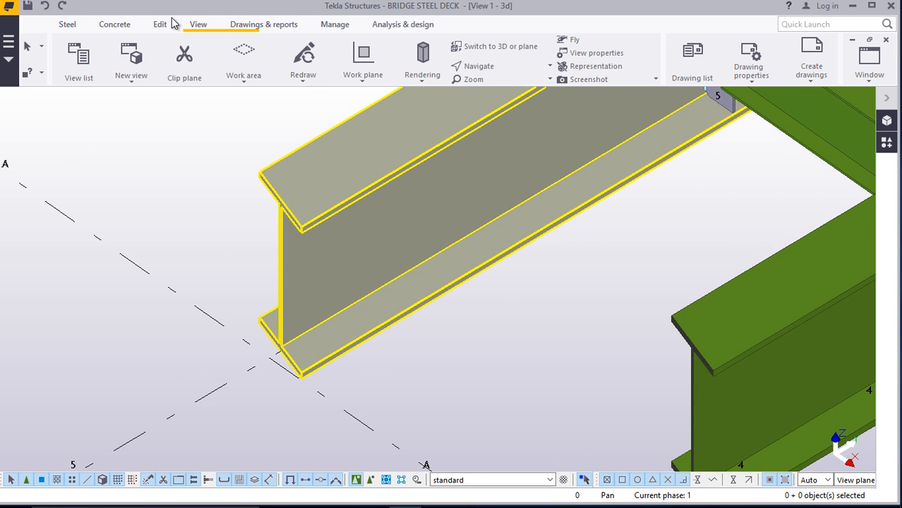
left_click(75, 28)
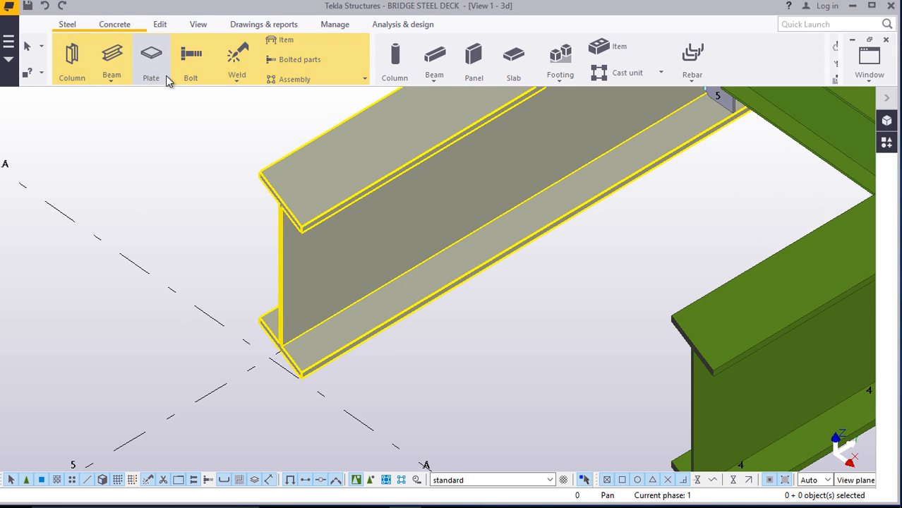
scroll(340, 204, "up", 2)
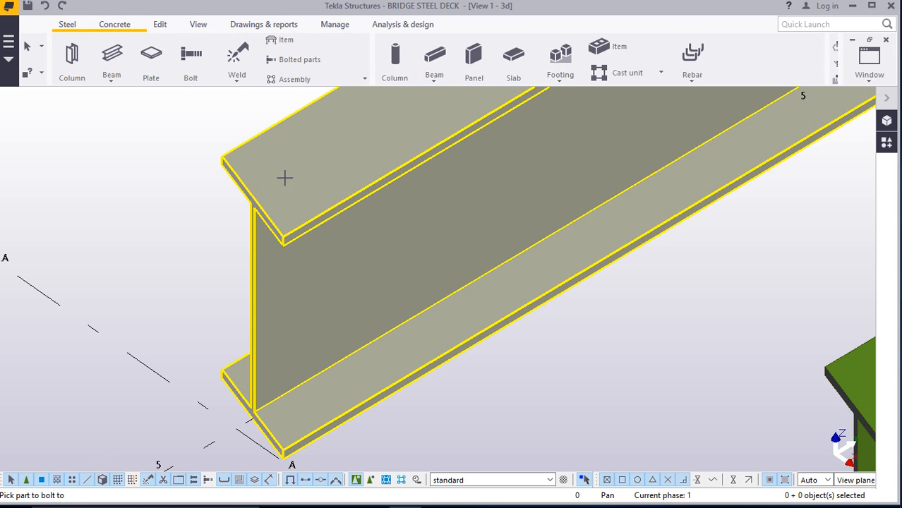
left_click(254, 191)
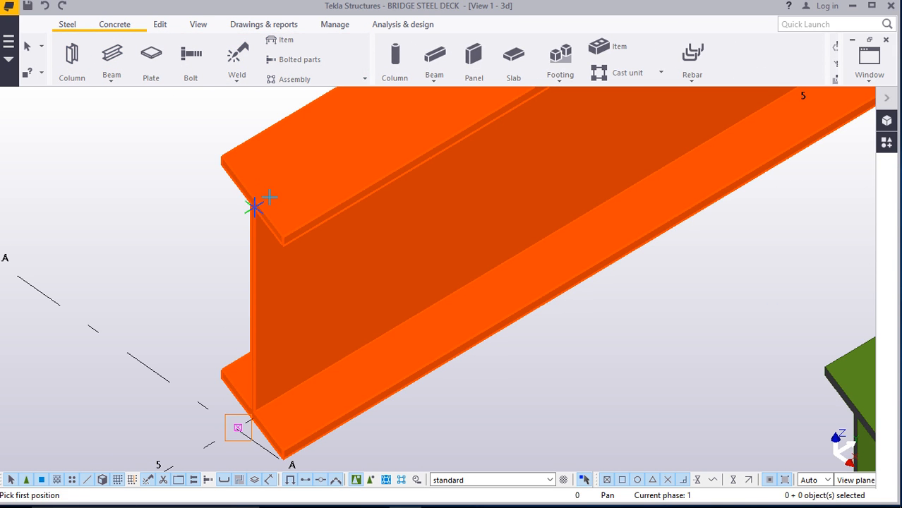
scroll(252, 202, "up", 3)
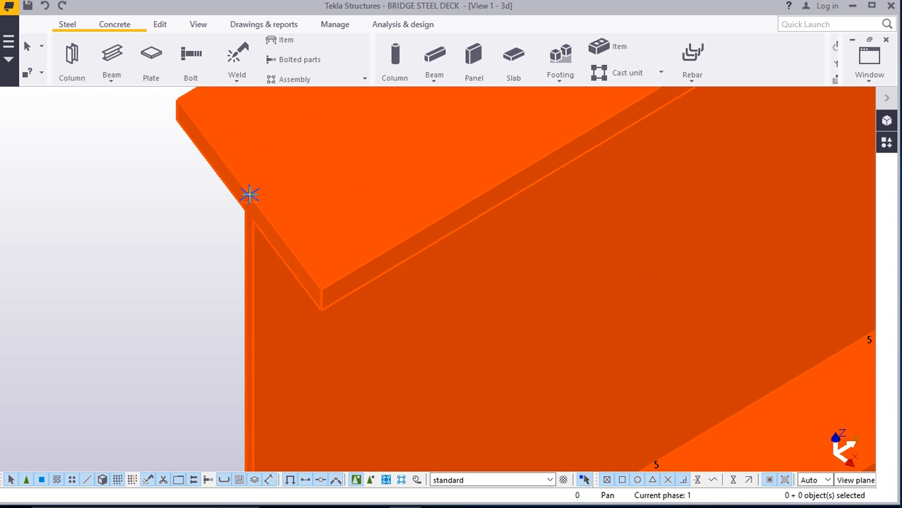
scroll(249, 195, "down", 10)
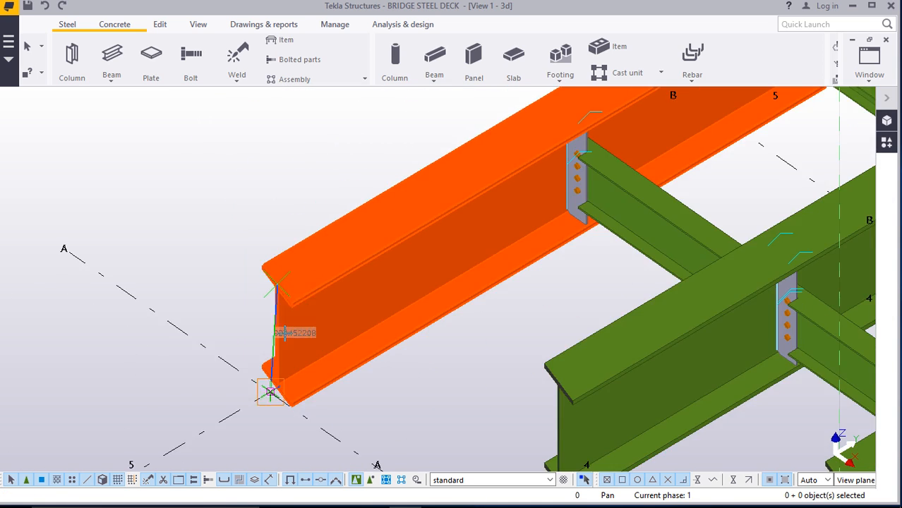
scroll(287, 320, "down", 6)
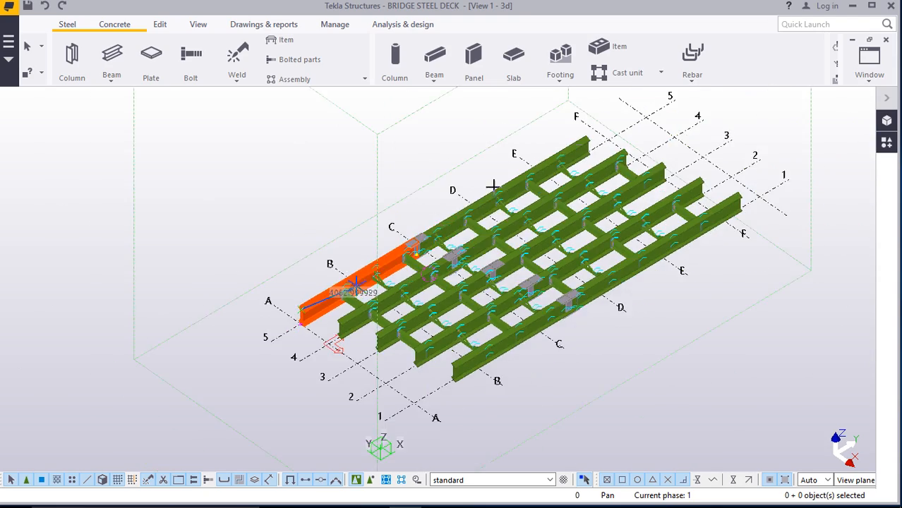
scroll(597, 128, "up", 3)
scroll(589, 133, "up", 4)
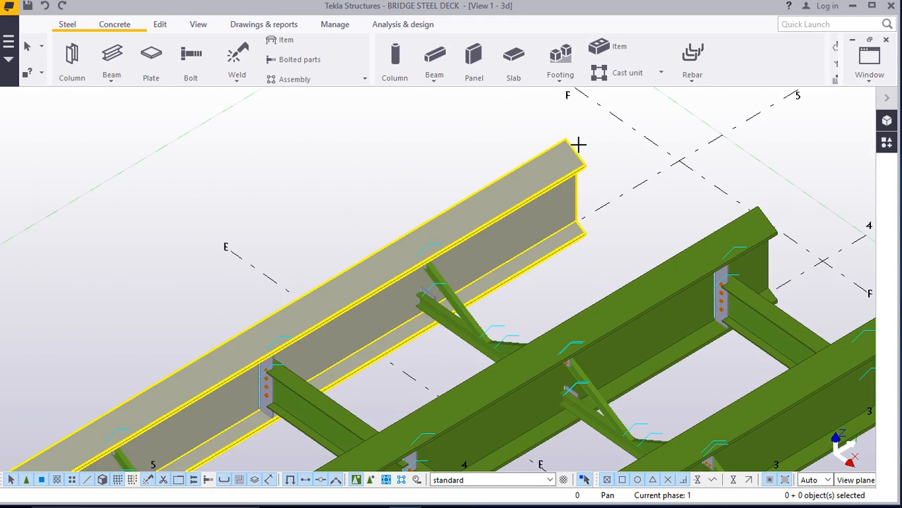
right_click(590, 128)
scroll(639, 144, "down", 8)
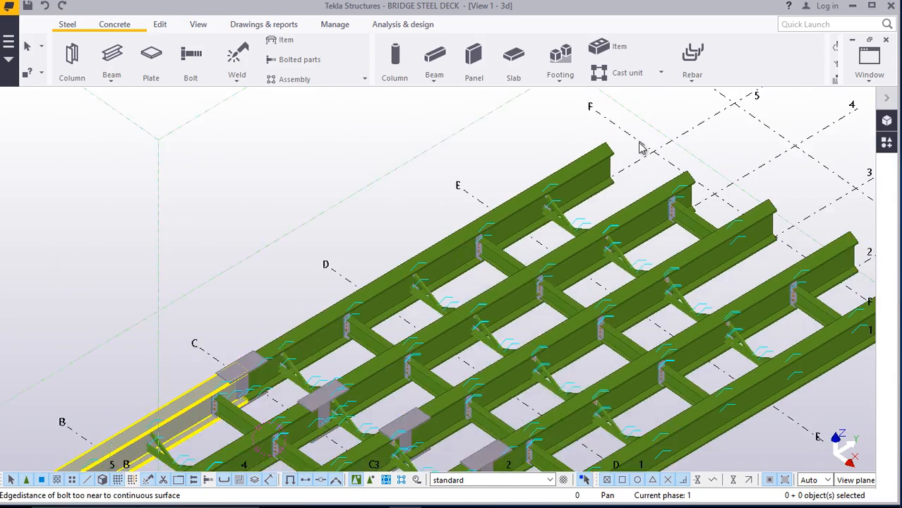
Open the properties of the new bolt at the girder's grid A end and load the shear_stud settings
scroll(246, 364, "up", 8)
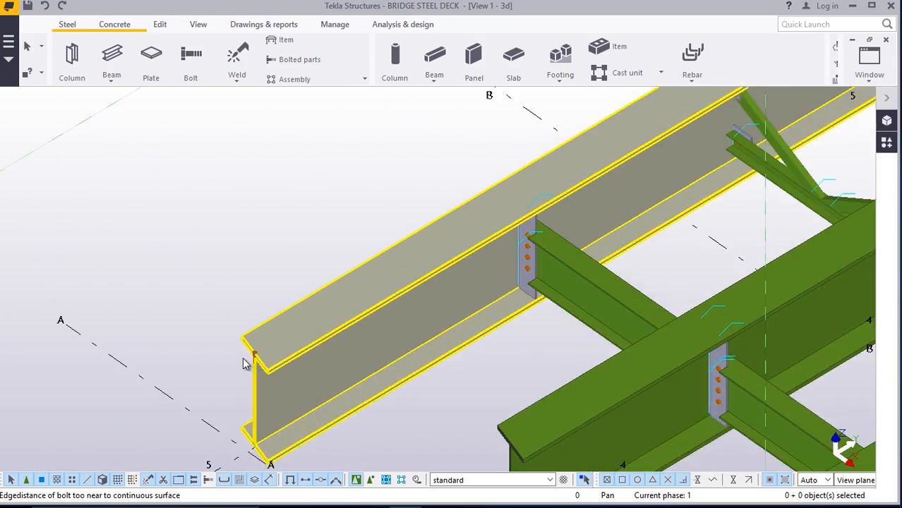
scroll(252, 355, "up", 6)
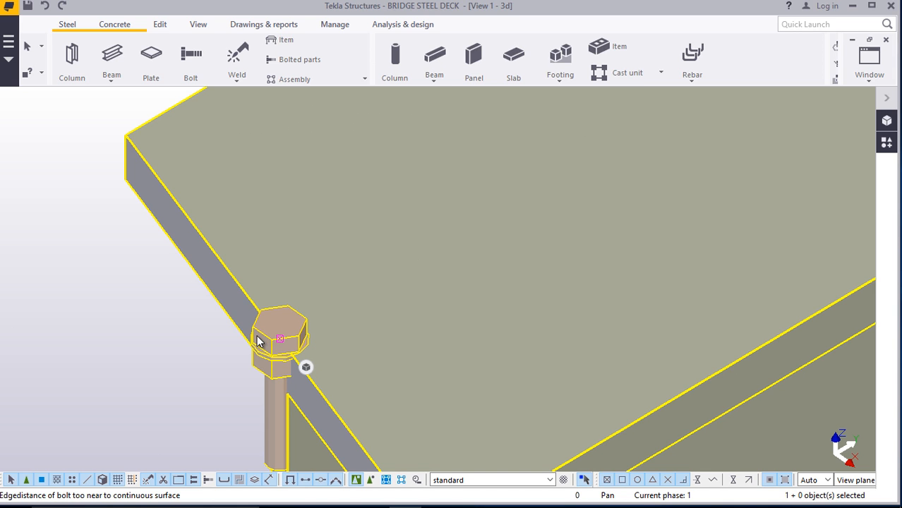
double_click(257, 339)
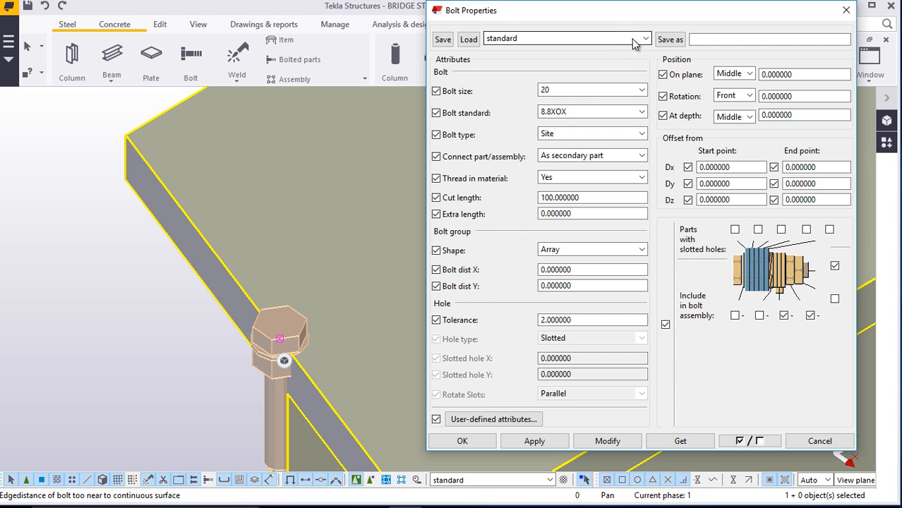
left_click(634, 39)
left_click(538, 85)
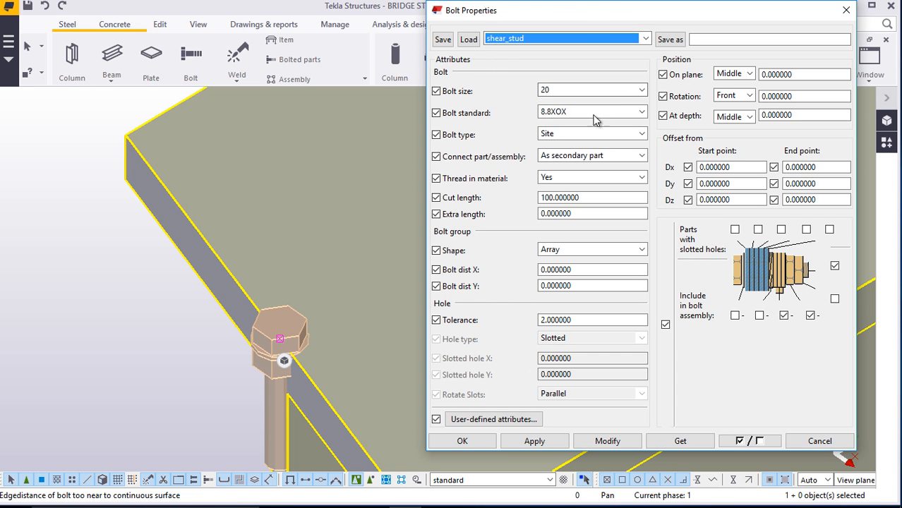
left_click(469, 40)
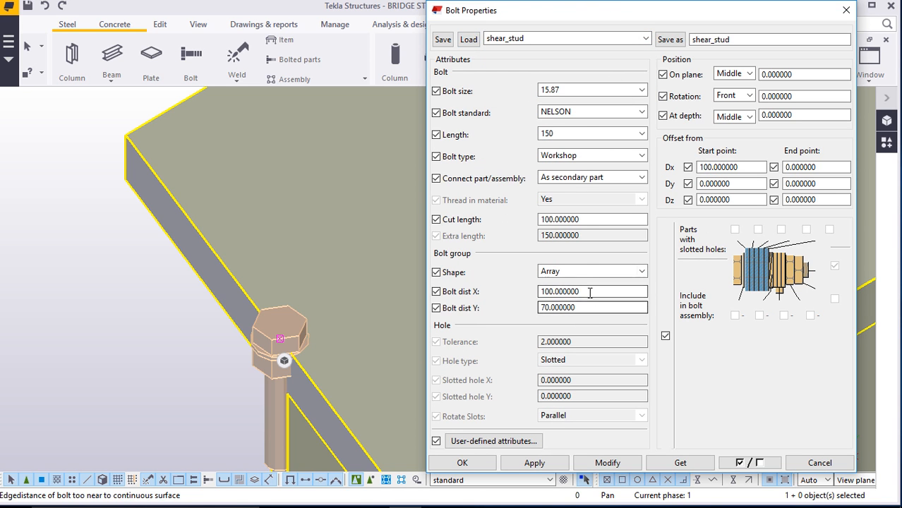
Set the bolt distance Y to 150 and modify the selected bolt into the shear stud group
left_click(583, 219)
left_click(587, 291)
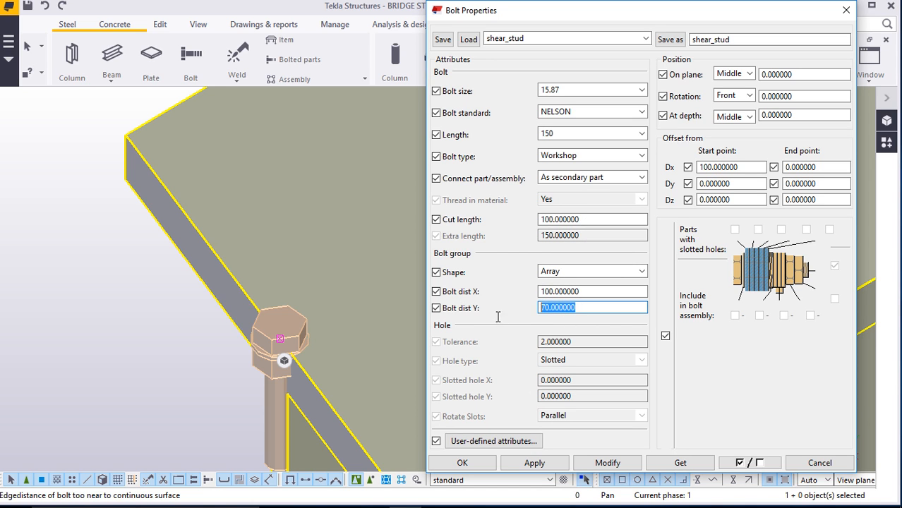
type("150")
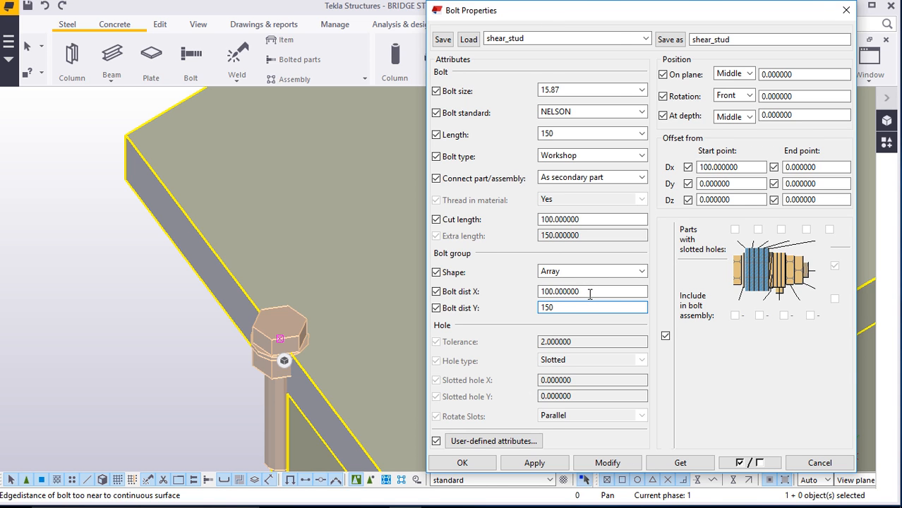
left_click(607, 463)
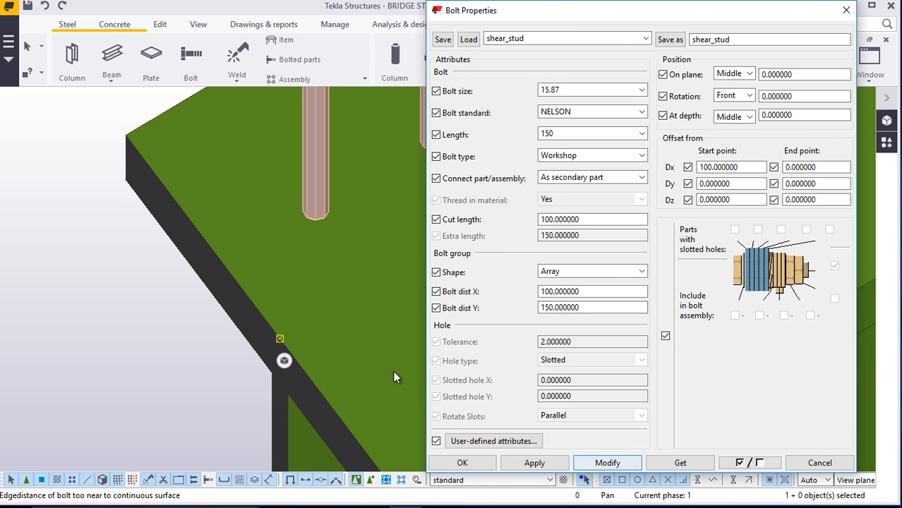
scroll(265, 323, "down", 5)
scroll(346, 292, "up", 4)
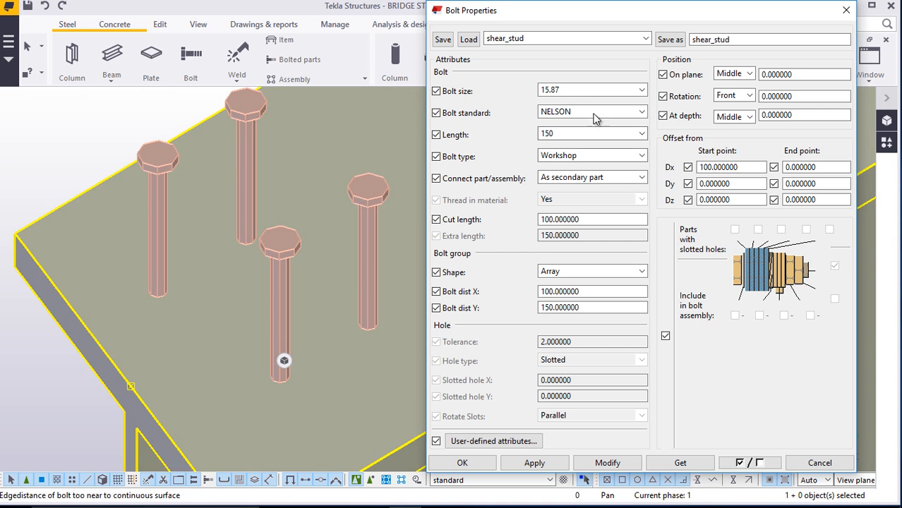
Change the NELSON shear studs' length to 125 and modify the group
left_click(640, 134)
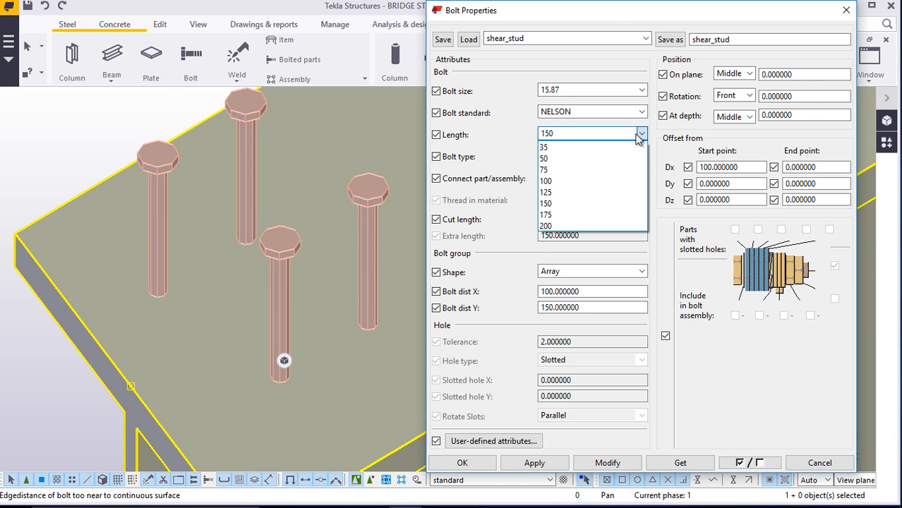
left_click(577, 192)
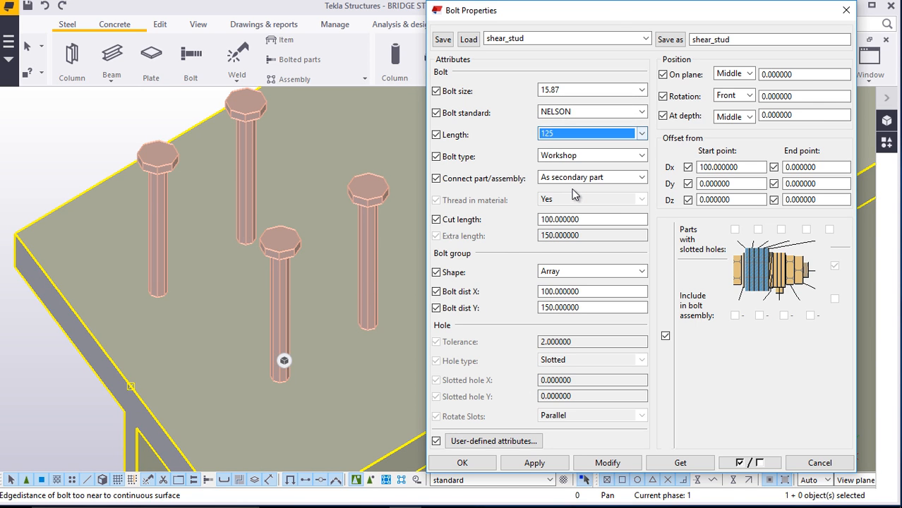
left_click(608, 463)
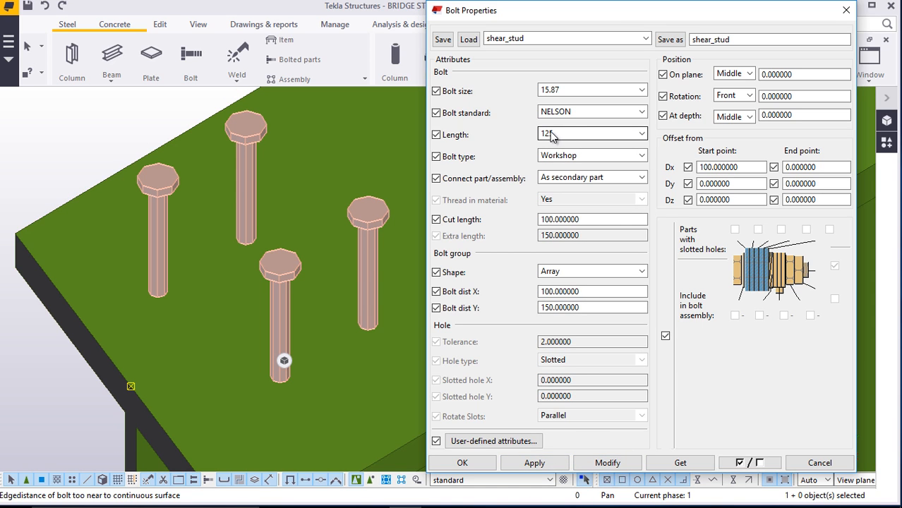
Set the shear stud group's bolt distance X to 150 and modify the group
left_click(642, 90)
left_click(642, 136)
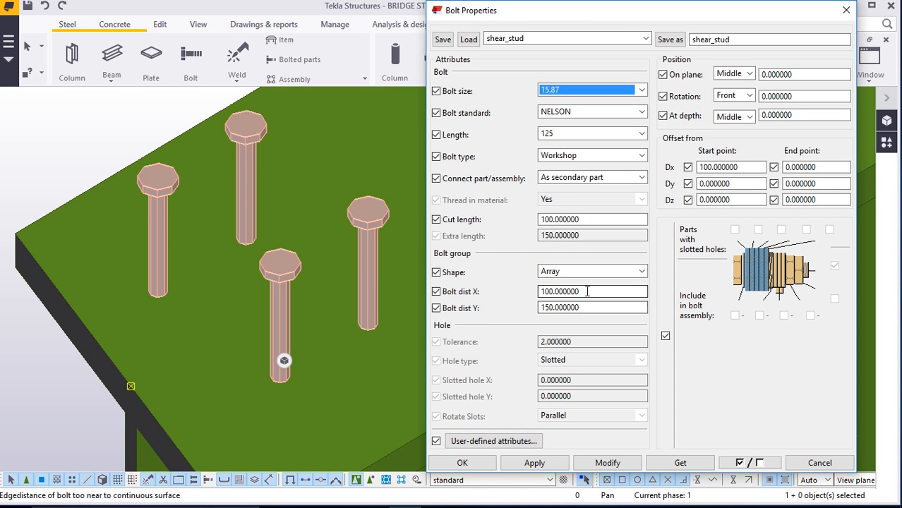
left_click_drag(587, 291, 526, 293)
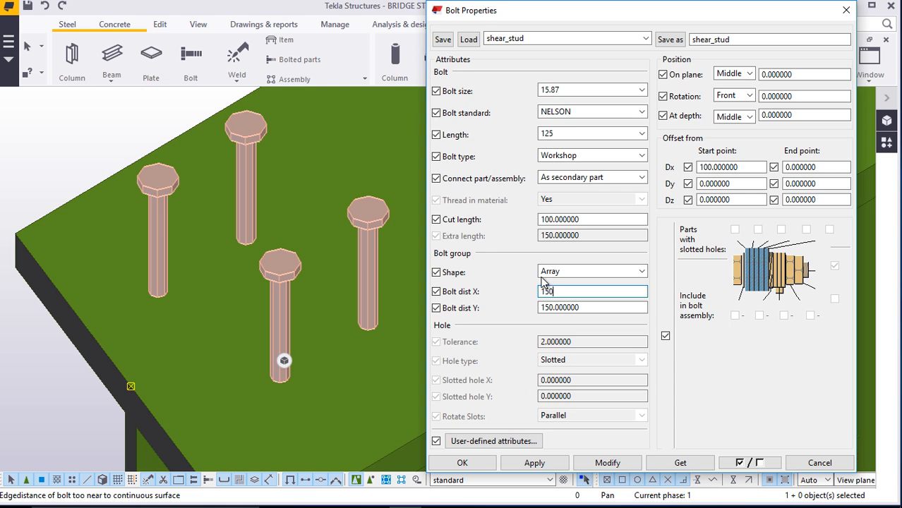
left_click(611, 466)
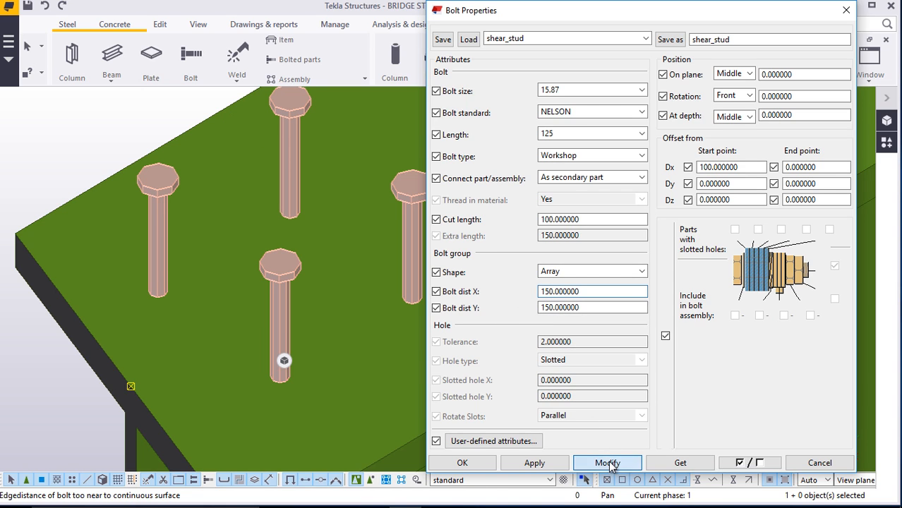
Set the stud group's bolt distance X to 48*150, modify the group and accept the bolt properties
left_click(542, 293)
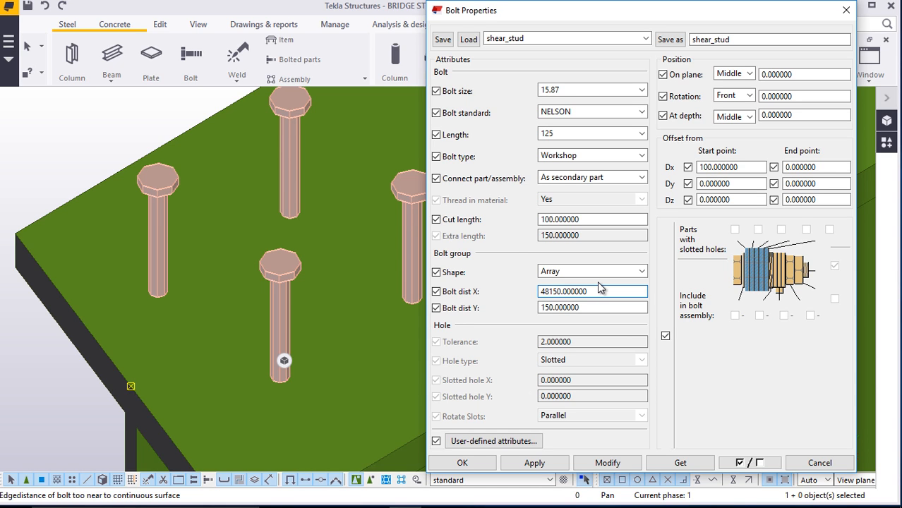
type("*")
left_click(606, 463)
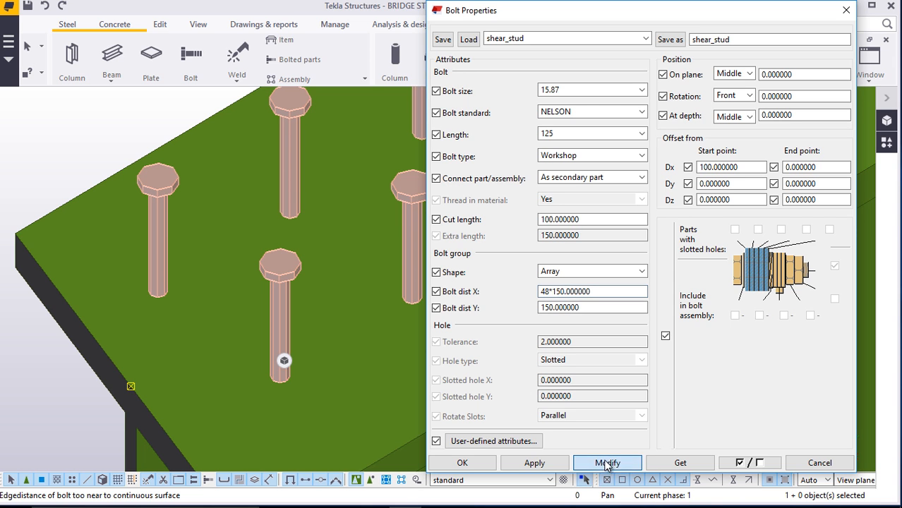
left_click(484, 468)
scroll(272, 331, "down", 8)
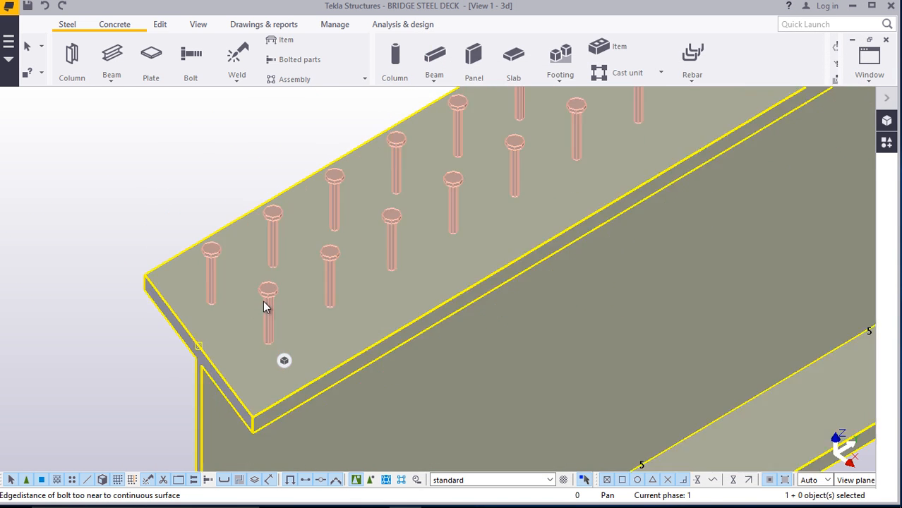
scroll(303, 316, "down", 6)
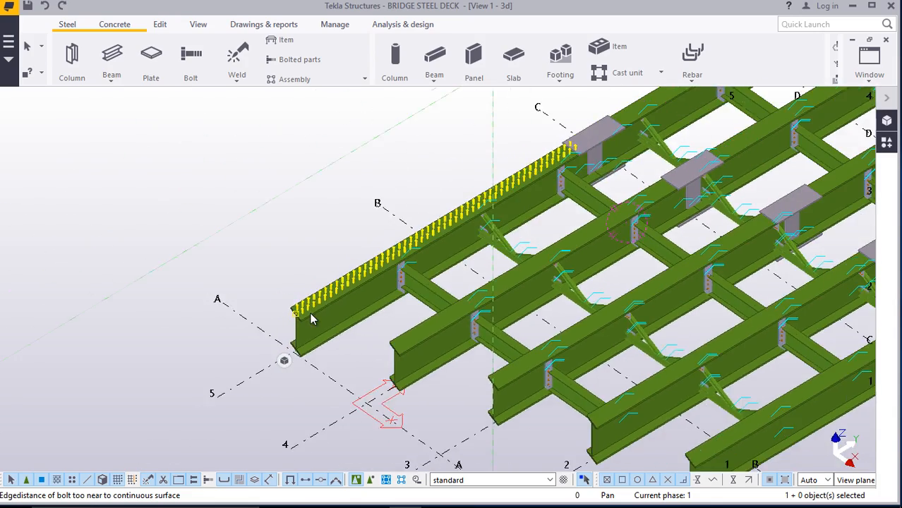
scroll(515, 181, "up", 3)
scroll(574, 138, "up", 6)
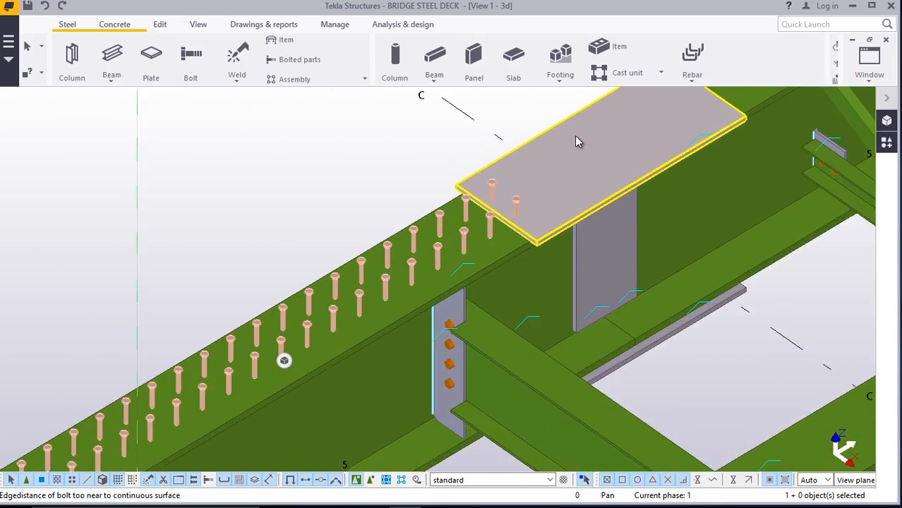
scroll(348, 217, "down", 10)
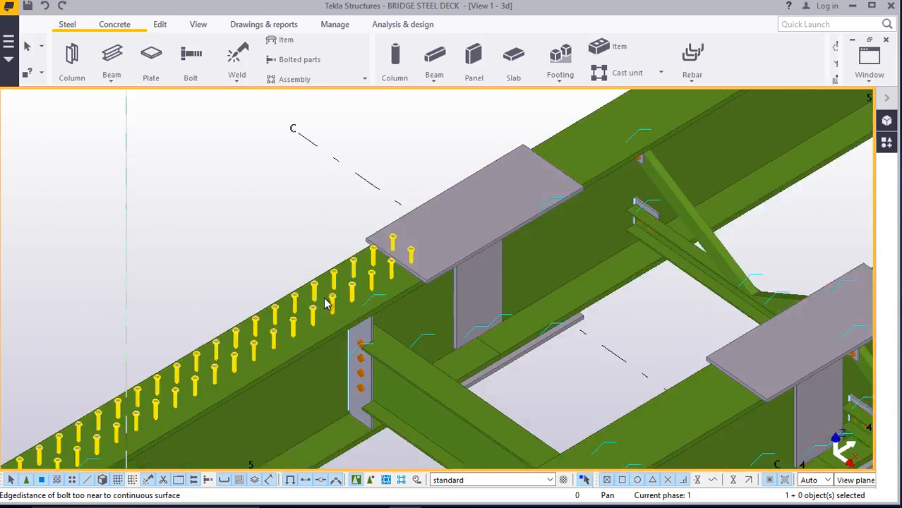
Create a shear stud group on the grid 5 girder's top flange, running from the grid F end centre toward the grid A end centre
scroll(406, 282, "down", 2)
scroll(600, 169, "up", 8)
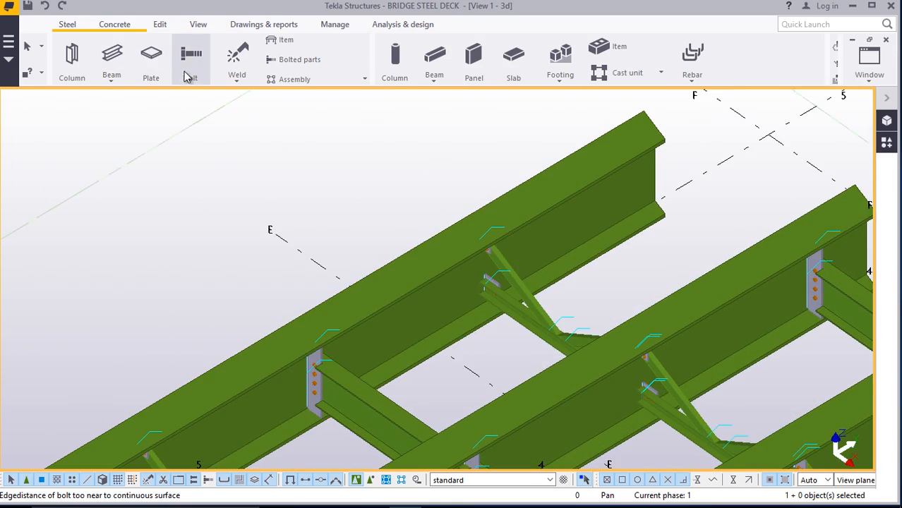
left_click(192, 65)
scroll(647, 151, "up", 5)
left_click(655, 122)
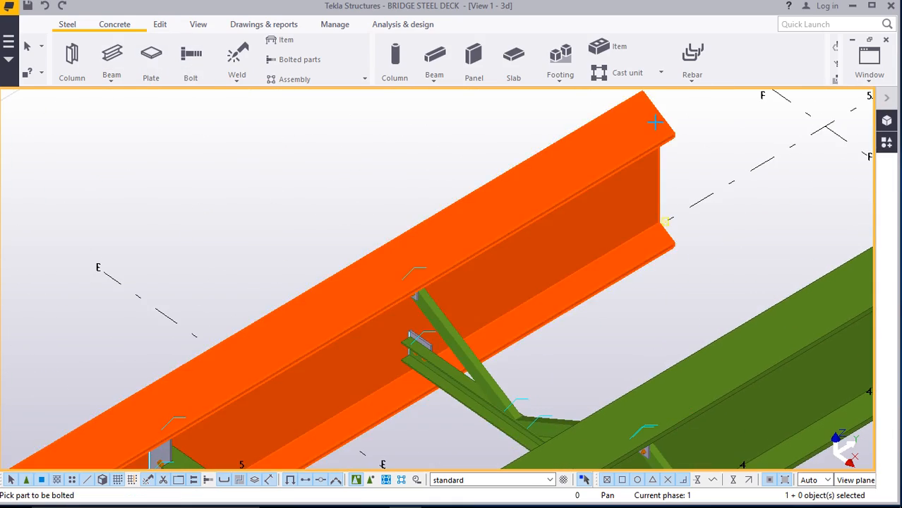
scroll(660, 113, "up", 2)
scroll(637, 136, "up", 2)
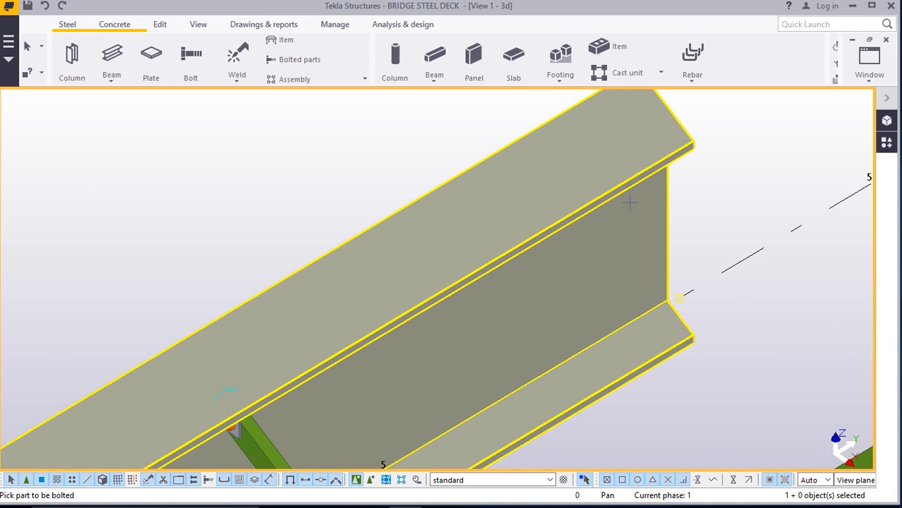
middle_click(631, 202)
scroll(630, 202, "down", 3)
scroll(644, 147, "up", 5)
scroll(647, 161, "up", 2)
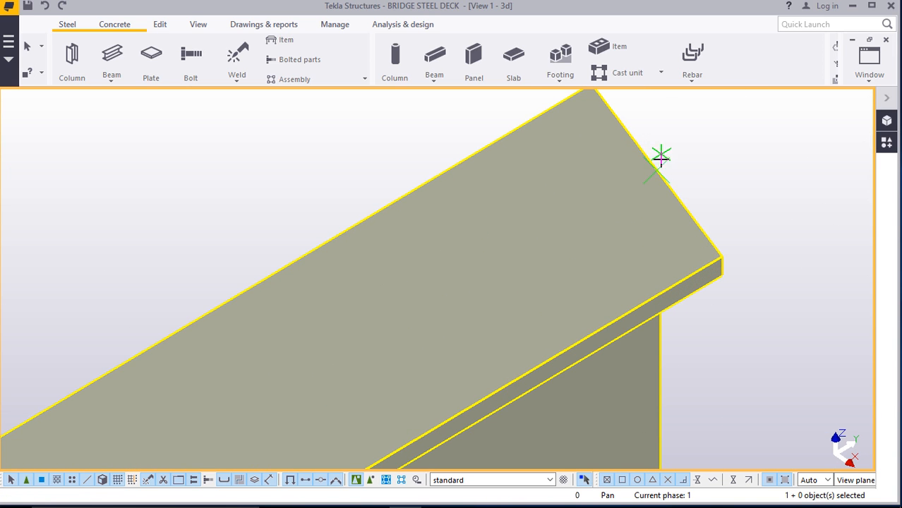
scroll(642, 162, "down", 6)
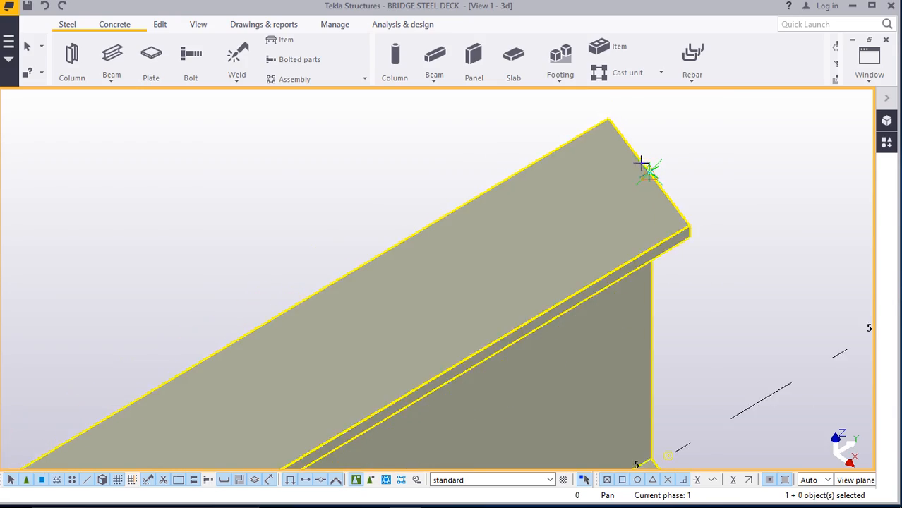
scroll(641, 156, "down", 6)
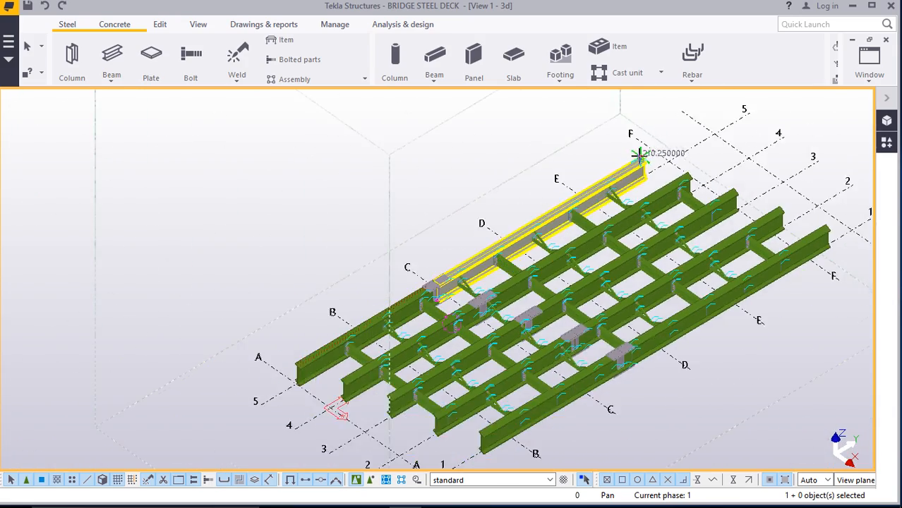
scroll(301, 345, "up", 14)
scroll(329, 338, "up", 8)
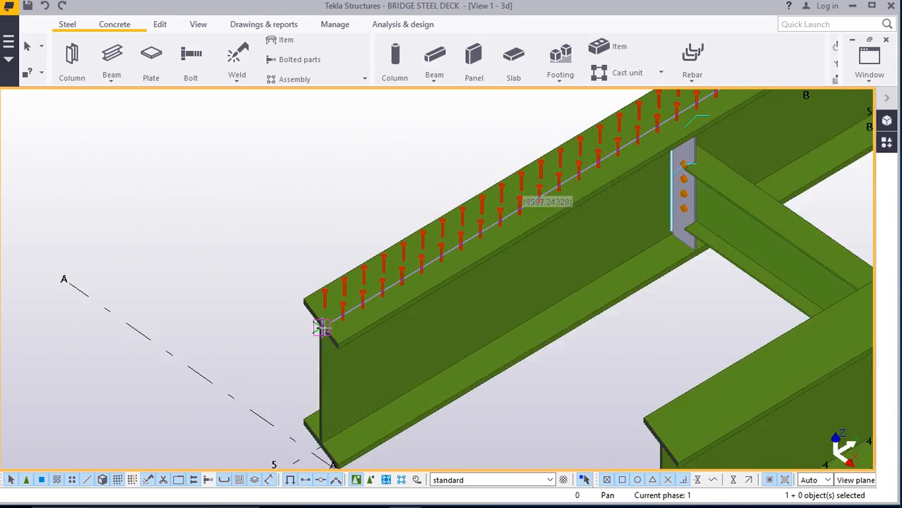
scroll(321, 312, "up", 3)
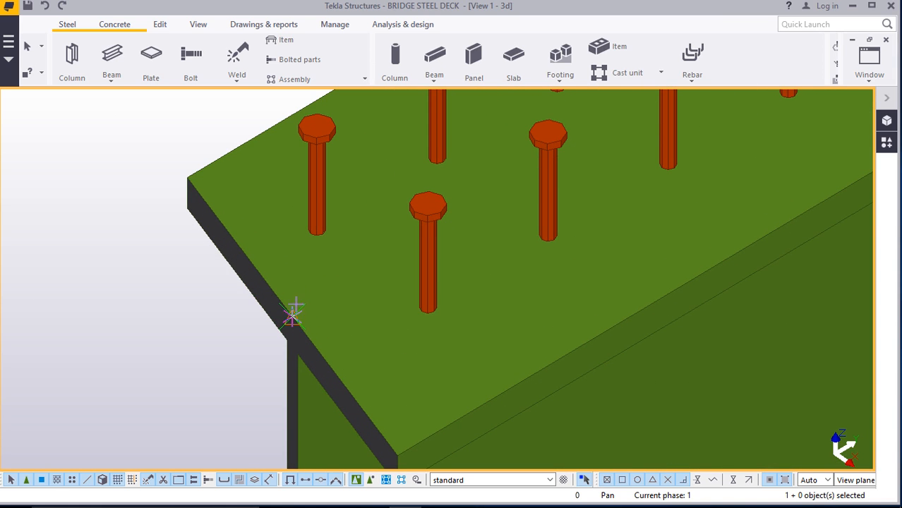
right_click(289, 256)
left_click(304, 264)
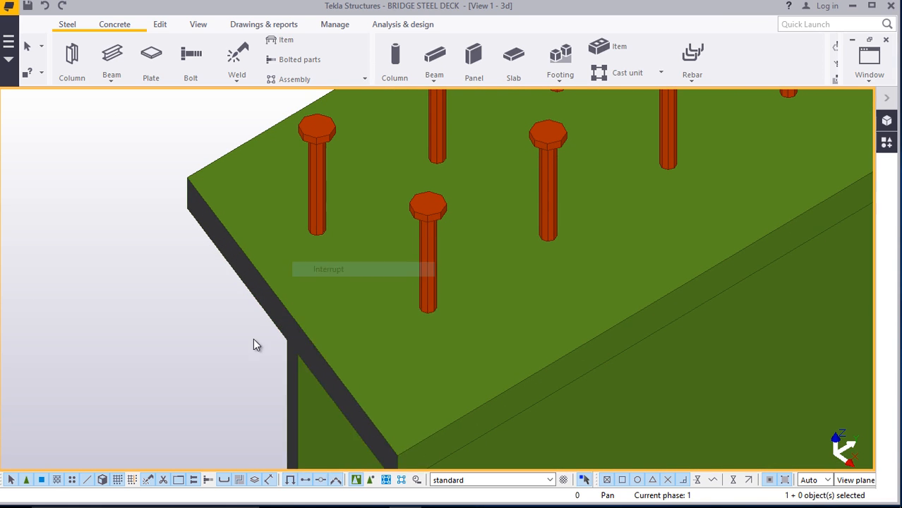
Display the parts as transparent to expose the girder end beneath the grid C top splice plate
scroll(254, 340, "down", 10)
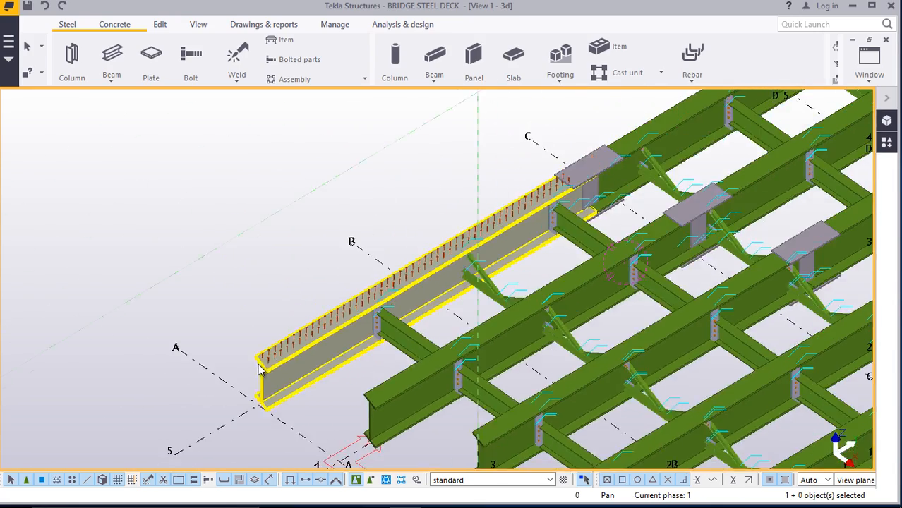
scroll(267, 366, "down", 4)
scroll(480, 244, "up", 3)
scroll(340, 302, "up", 3)
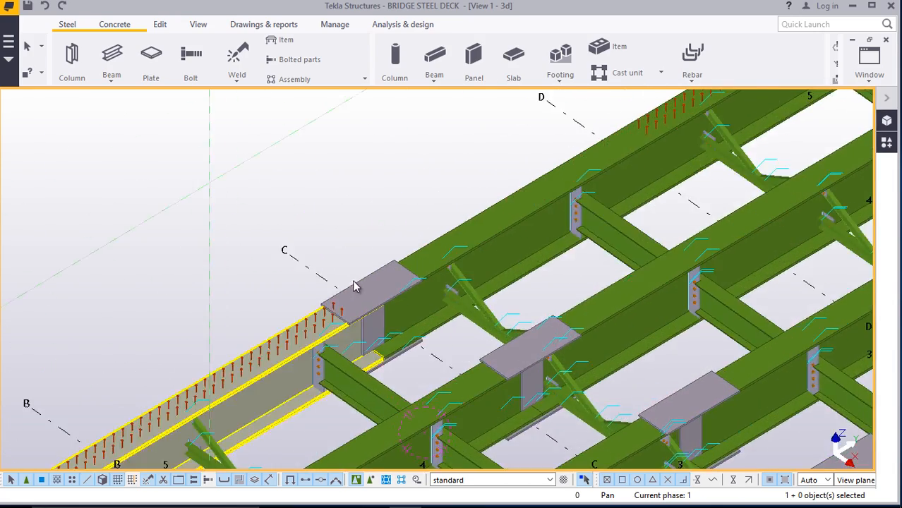
left_click(355, 286)
scroll(430, 276, "up", 4)
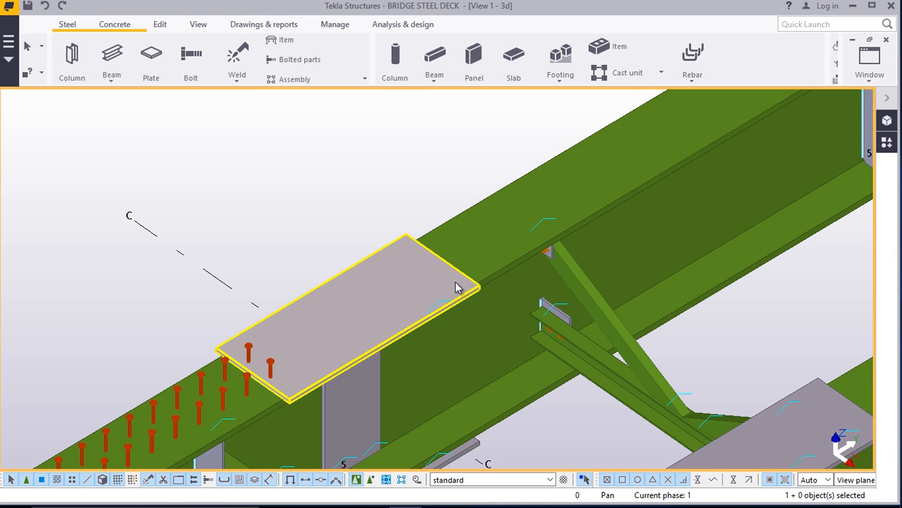
key("ctrl+2")
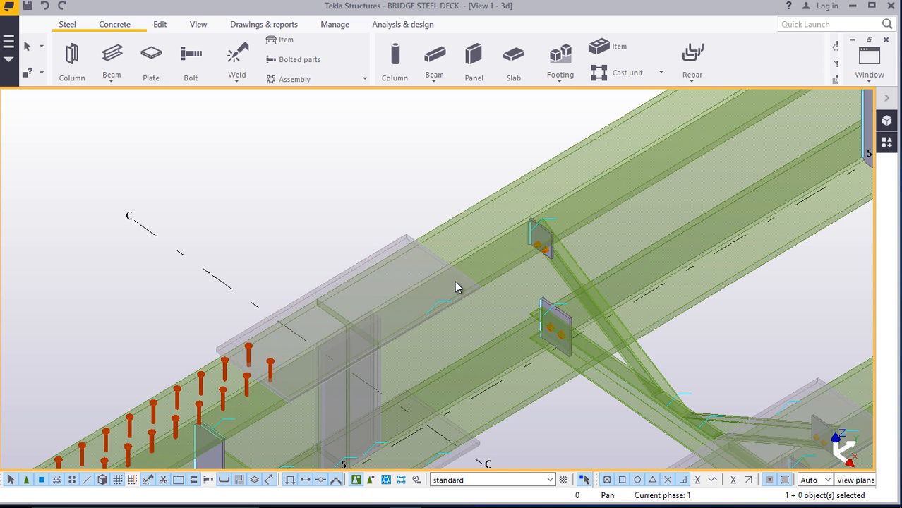
Create a shear stud group on the same girder, from its top flange centre under the grid C splice plate toward the grid F end
left_click(191, 55)
left_click(622, 200)
scroll(353, 315, "up", 3)
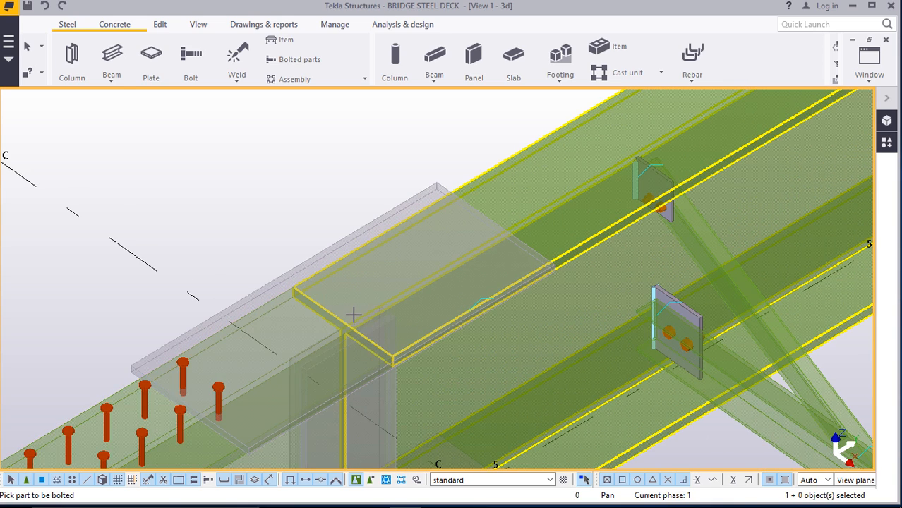
left_click(359, 313)
scroll(352, 321, "up", 5)
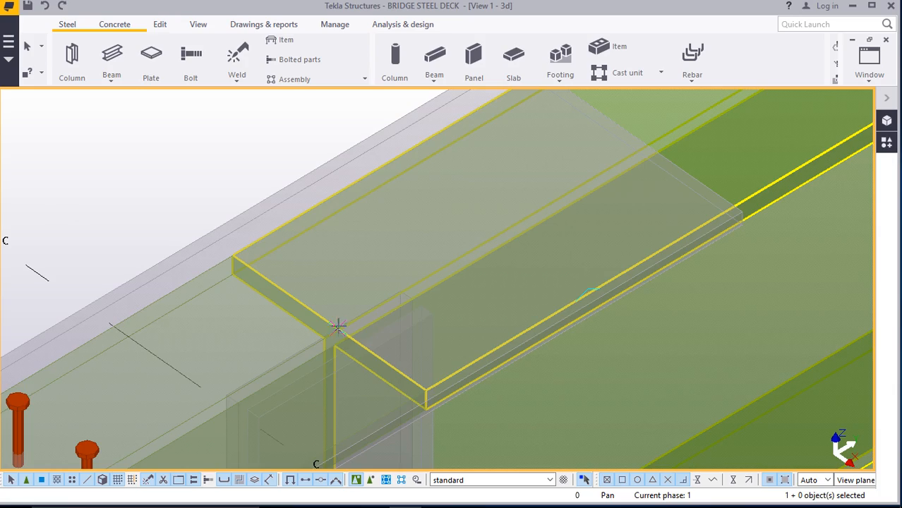
scroll(339, 326, "down", 8)
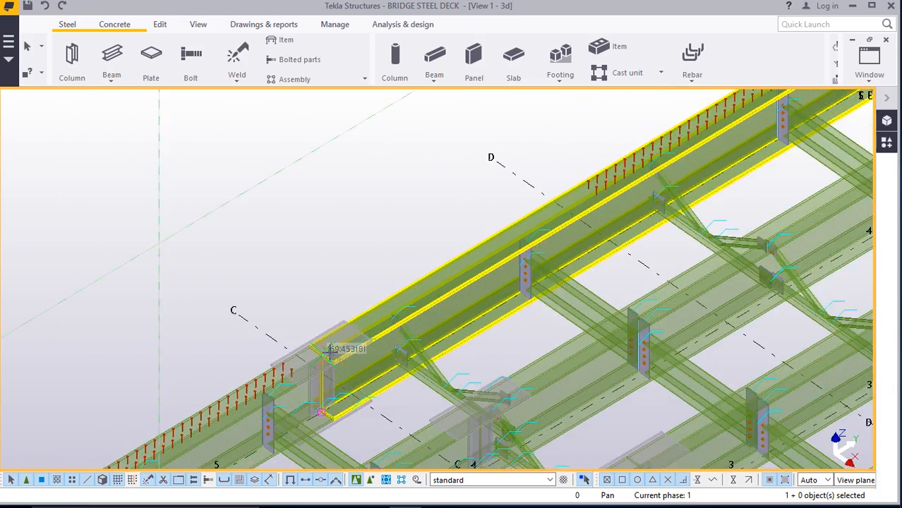
scroll(330, 350, "down", 4)
scroll(685, 144, "up", 6)
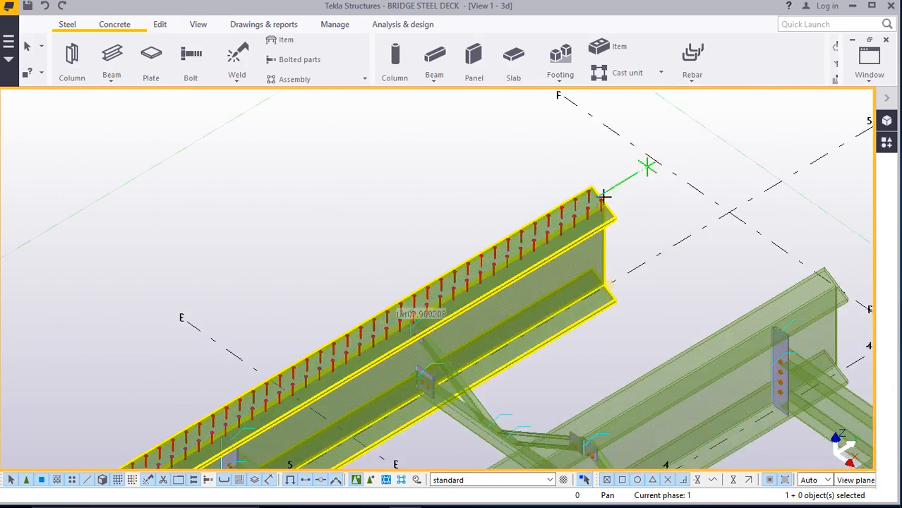
scroll(606, 196, "up", 10)
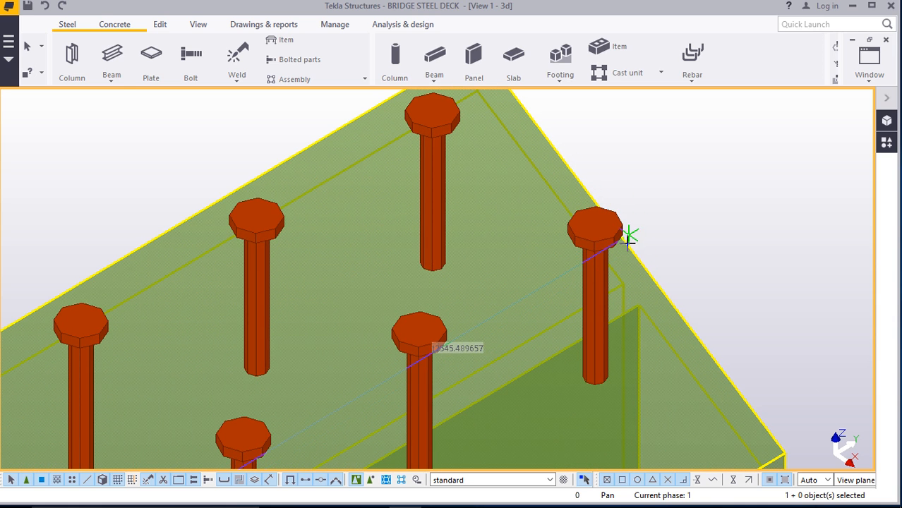
scroll(630, 245, "down", 2)
right_click(678, 155)
left_click(693, 164)
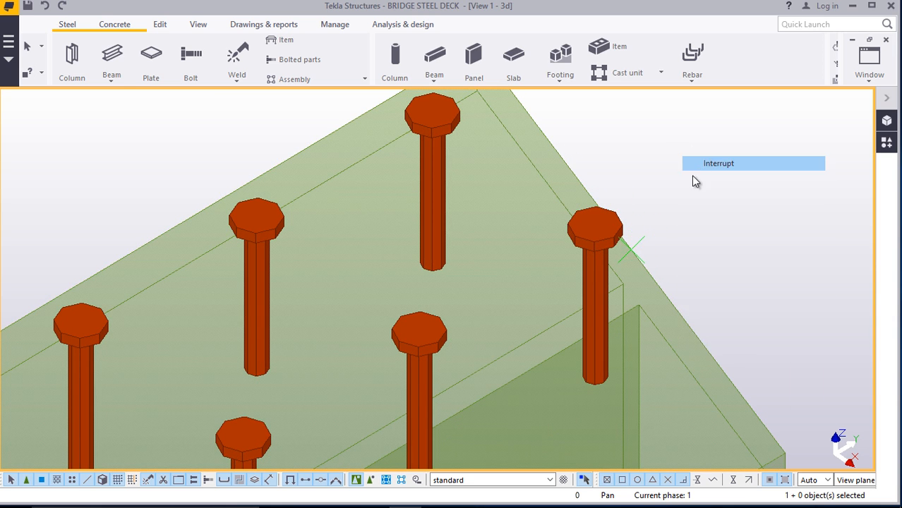
Examine the stud rows on the grid 5 girder between grids C and F, especially where the two groups meet near grid D
scroll(676, 179, "down", 3)
scroll(678, 173, "down", 8)
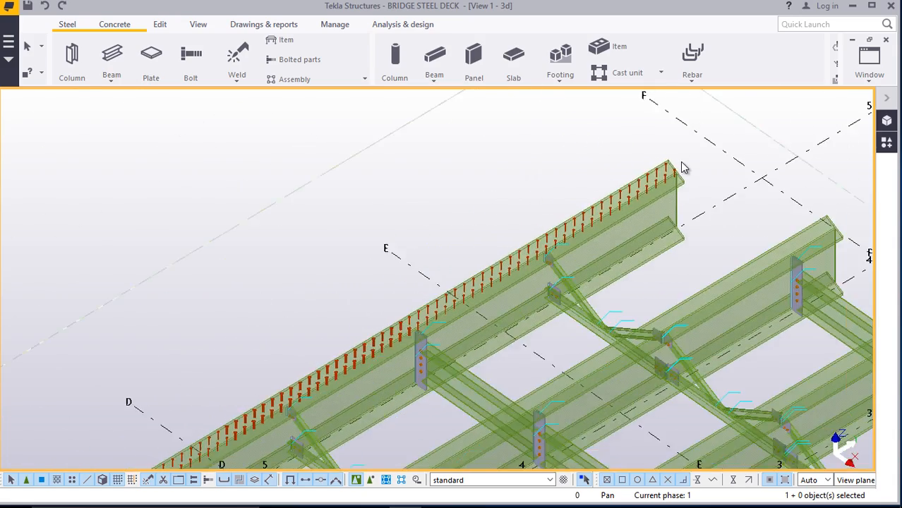
scroll(681, 164, "down", 2)
scroll(470, 262, "up", 7)
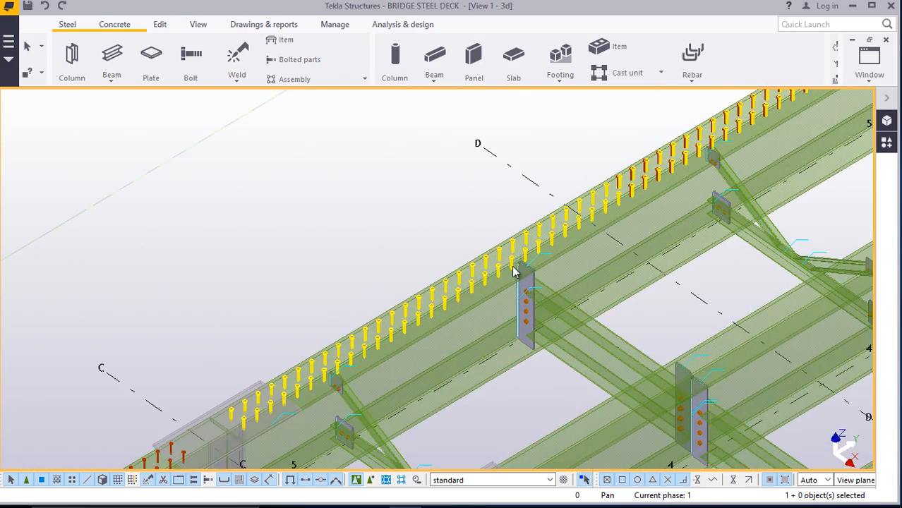
scroll(476, 282, "down", 3)
scroll(534, 252, "down", 2)
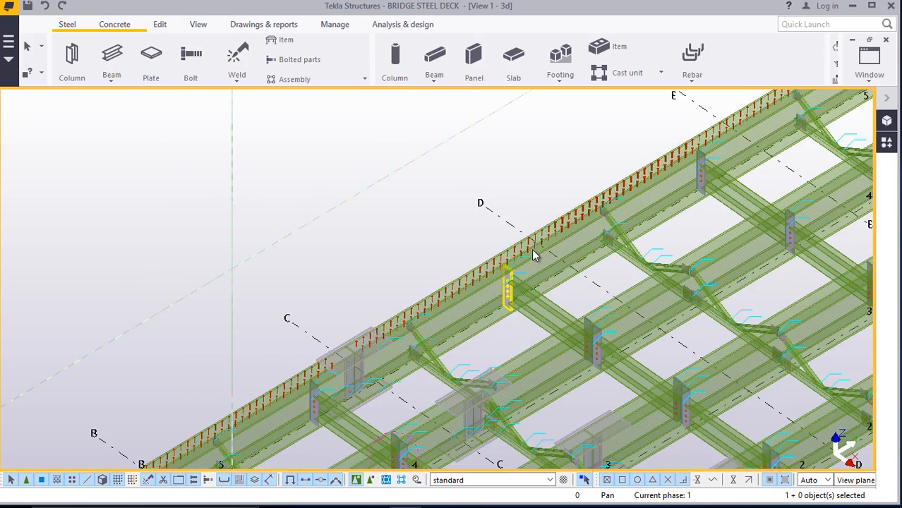
scroll(536, 240, "up", 5)
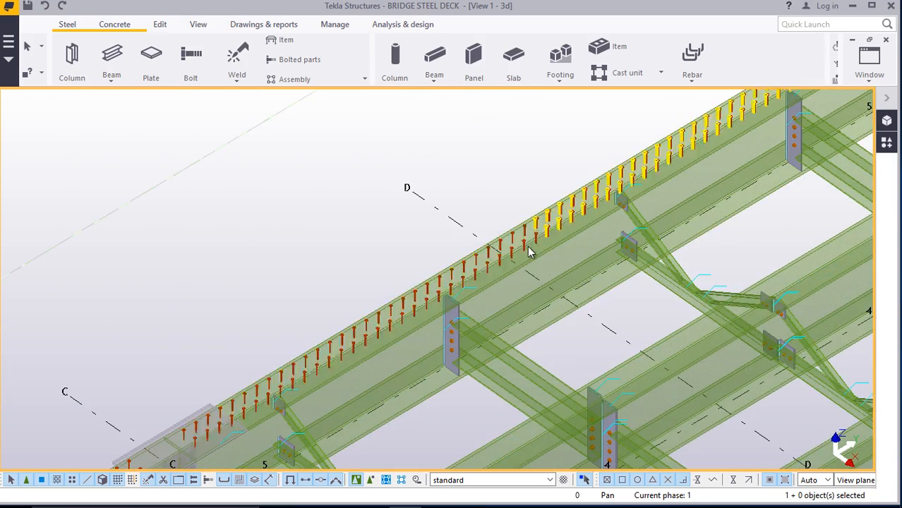
scroll(535, 233, "up", 5)
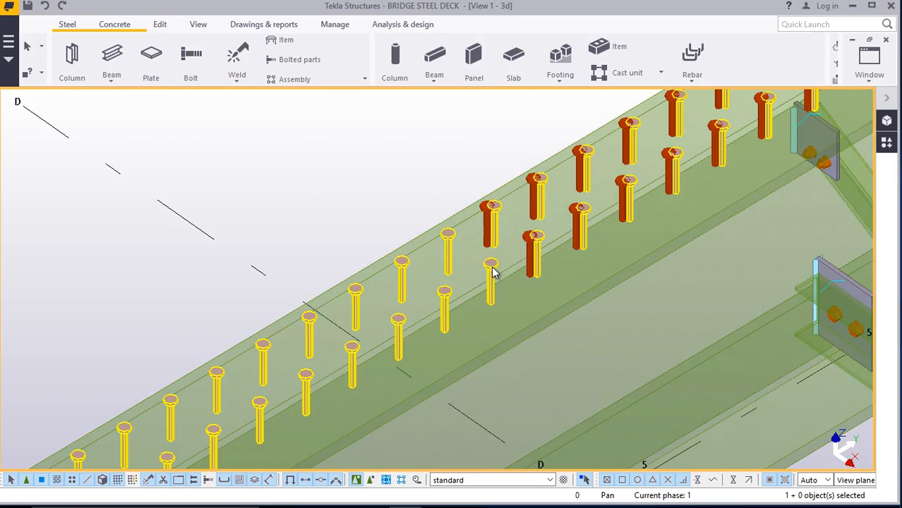
scroll(495, 273, "down", 2)
Set the X spacing of the grid 5 stud group running from grid C toward grid F to 28*150 and apply it
double_click(489, 274)
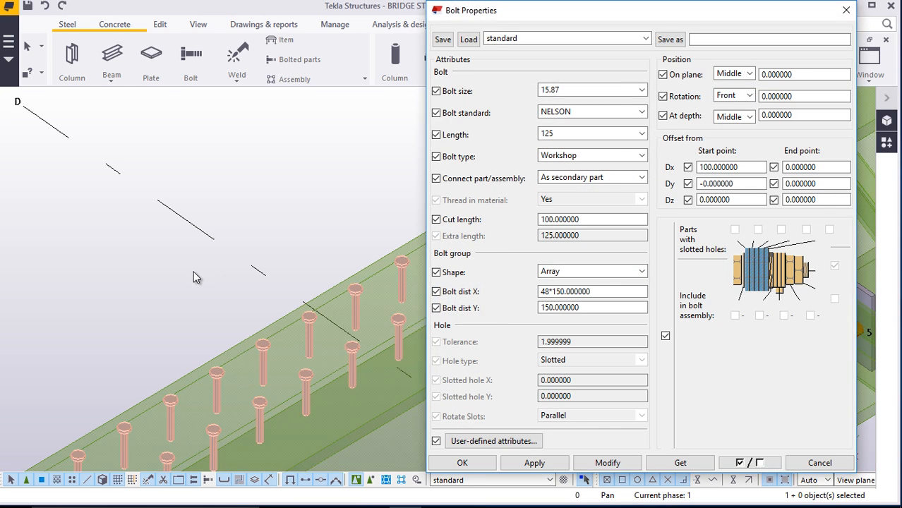
scroll(277, 264, "down", 4)
scroll(278, 263, "up", 6)
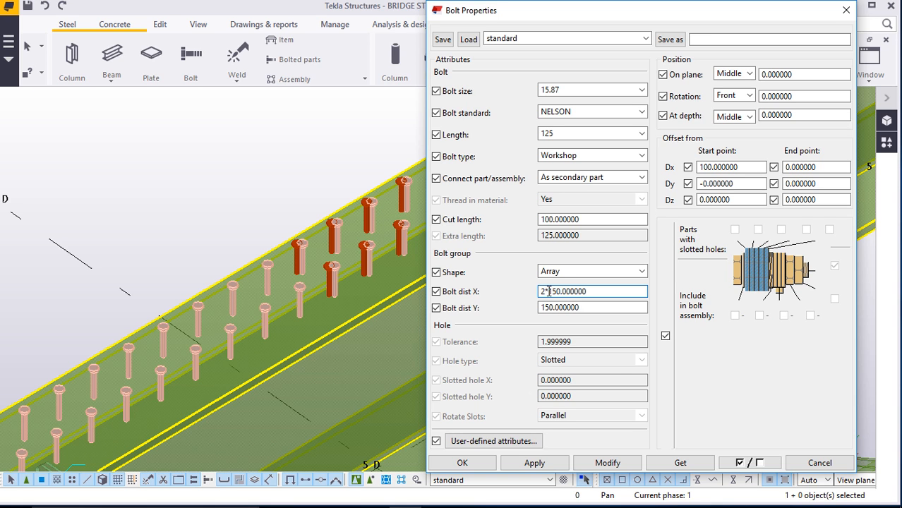
left_click(633, 460)
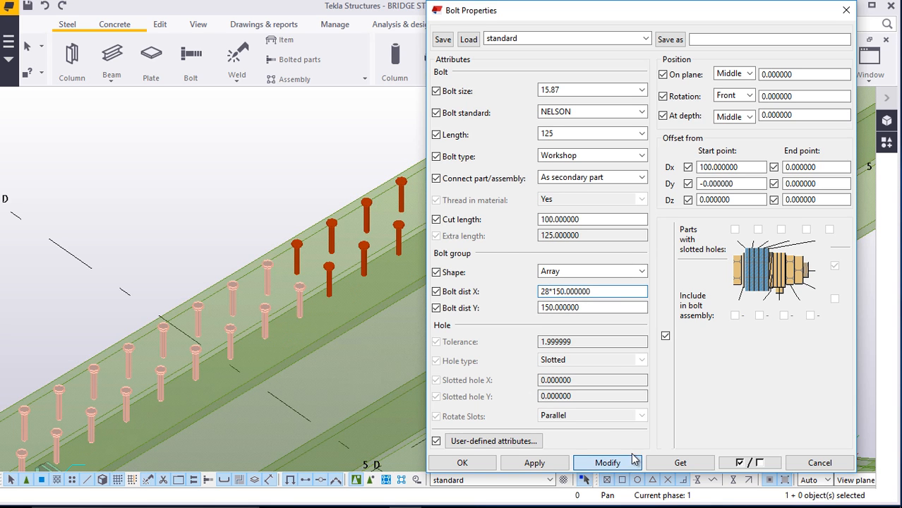
scroll(284, 299, "up", 5)
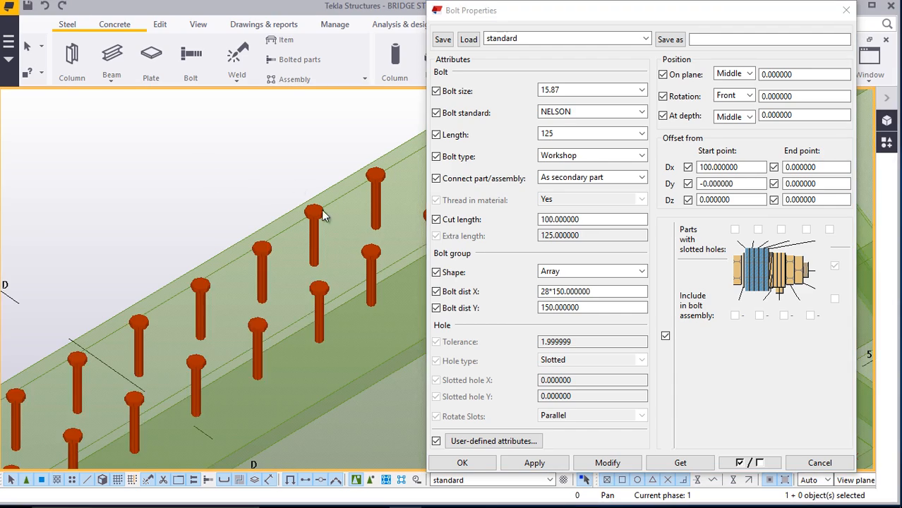
scroll(284, 299, "down", 5)
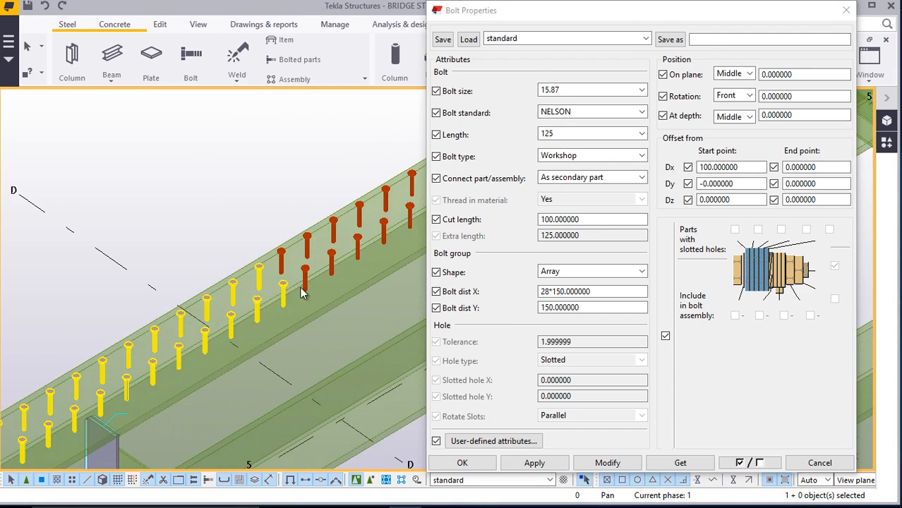
scroll(309, 283, "down", 10)
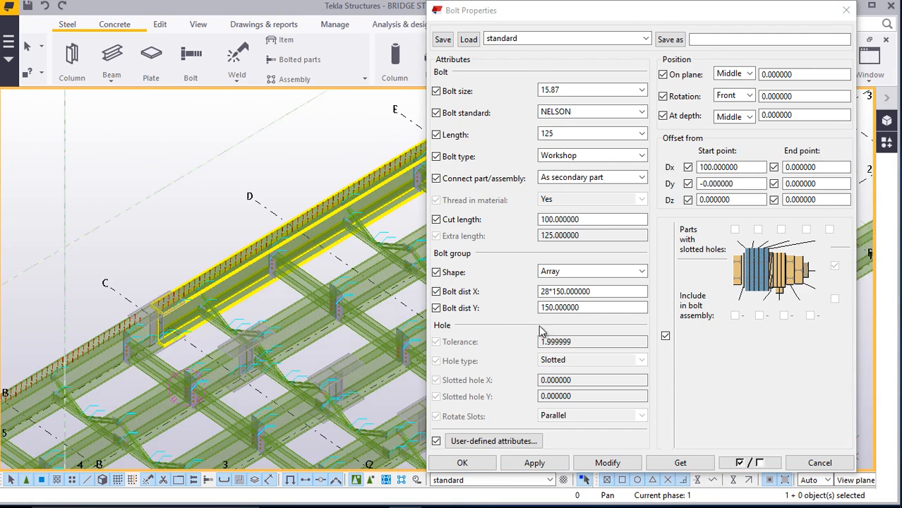
left_click(535, 463)
left_click(463, 463)
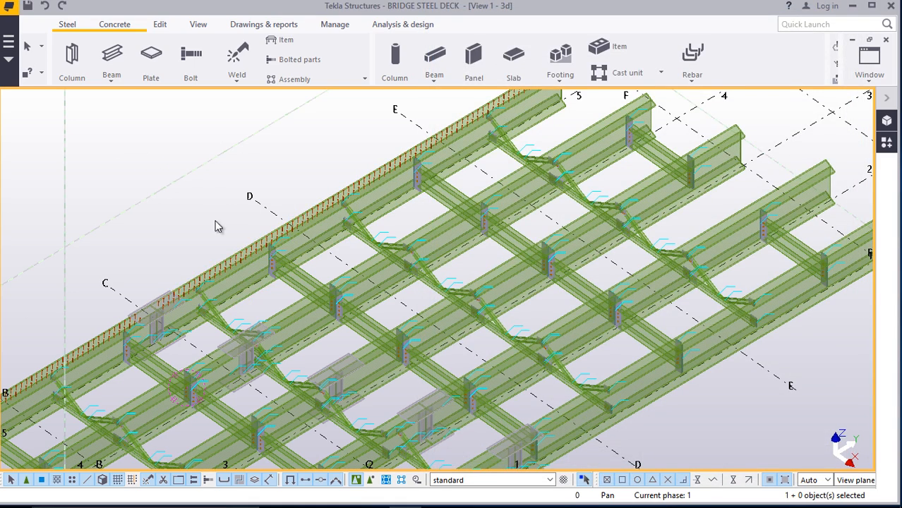
Display the parts as solid and examine the stud rows at the grid C top splice plate on the grid 5 girder
key("ctrl+4")
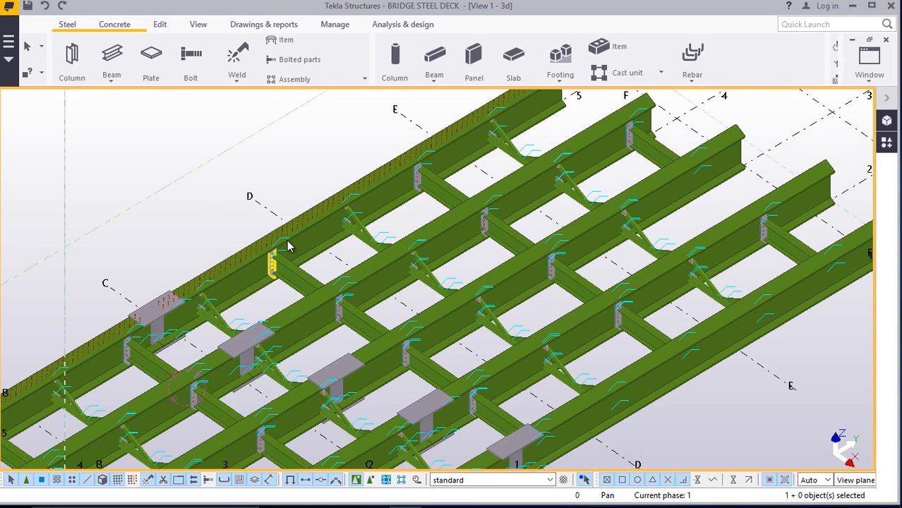
scroll(134, 317, "up", 10)
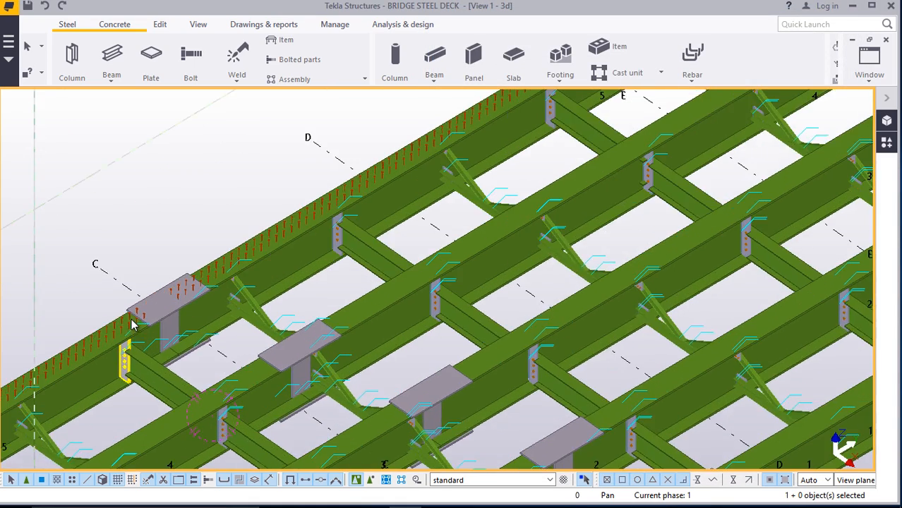
scroll(139, 312, "up", 2)
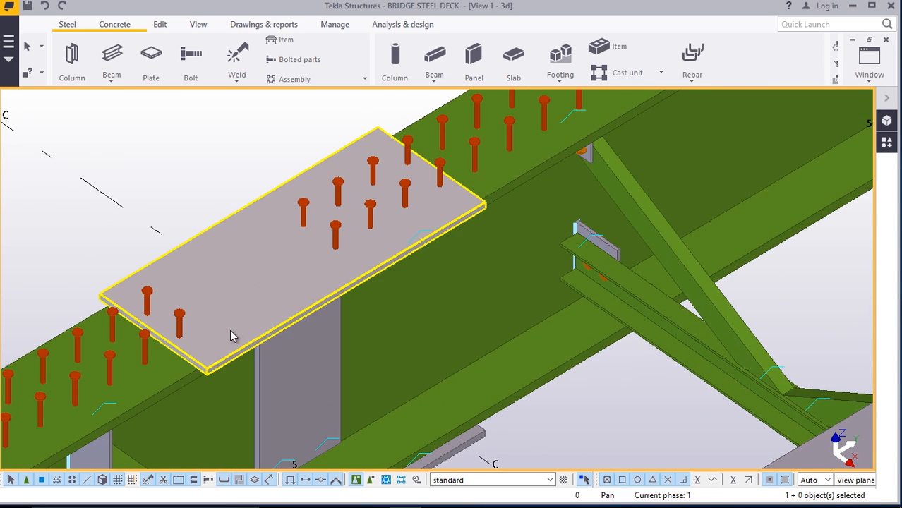
scroll(238, 327, "down", 2)
scroll(253, 328, "up", 3)
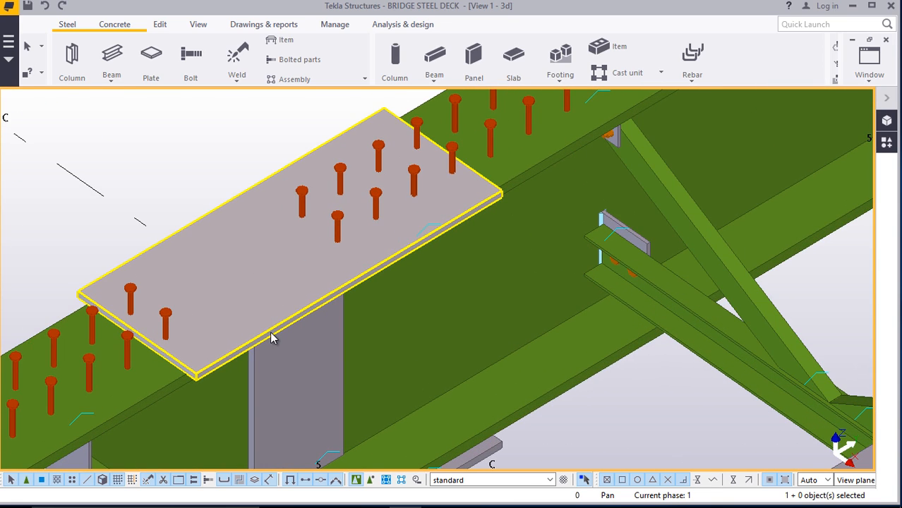
With parts shown transparent, create a shear stud group on the grid A–C girder, from its top flange centre at grid C toward the grid A end
key("ctrl+5")
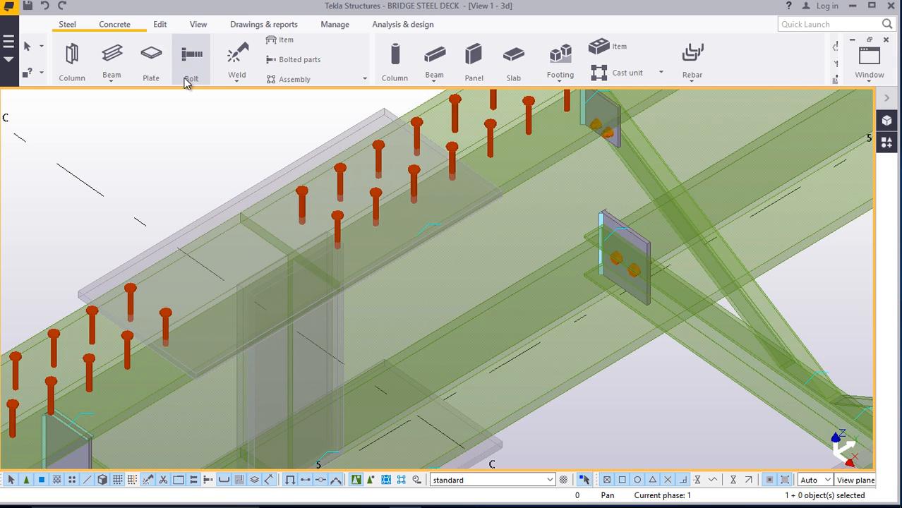
scroll(191, 298, "up", 2)
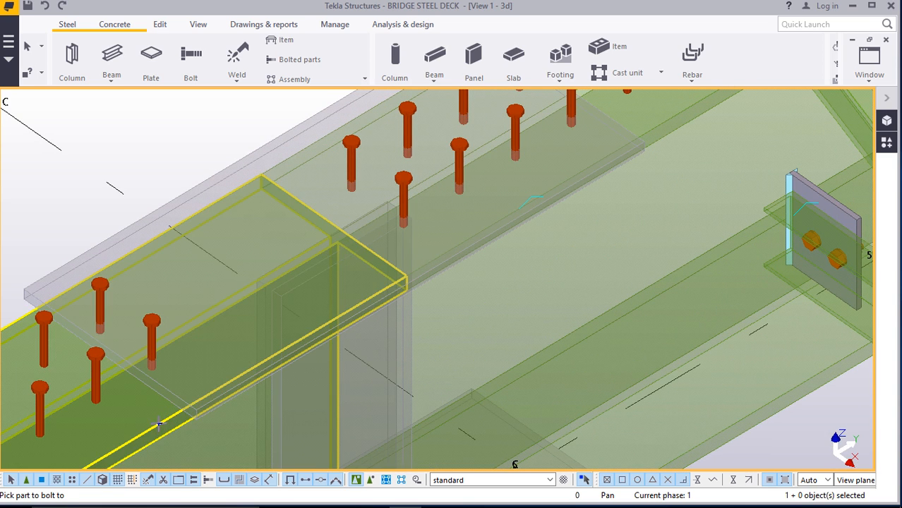
left_click(158, 422)
scroll(315, 238, "up", 4)
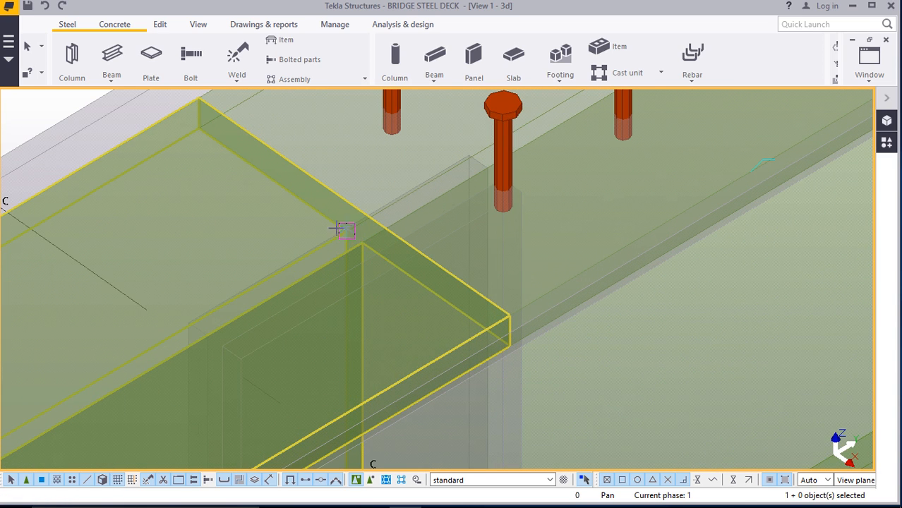
scroll(342, 230, "up", 1)
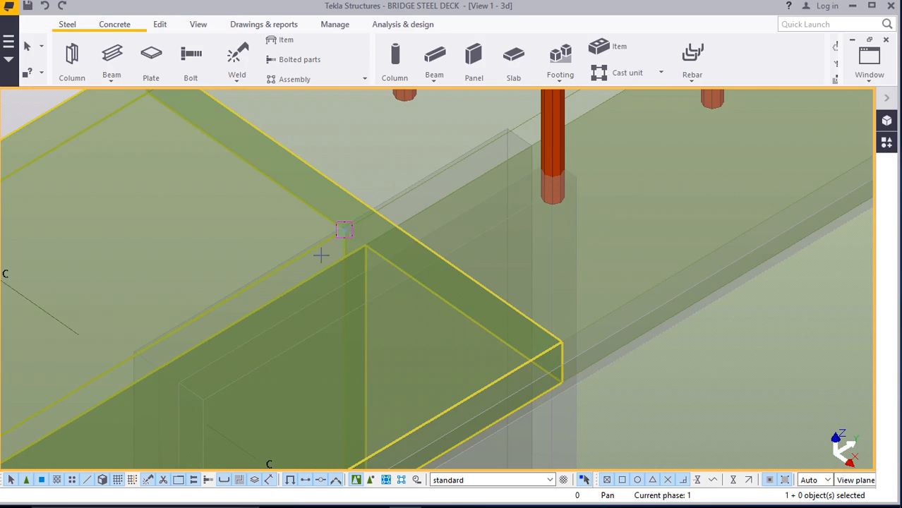
scroll(523, 224, "down", 8)
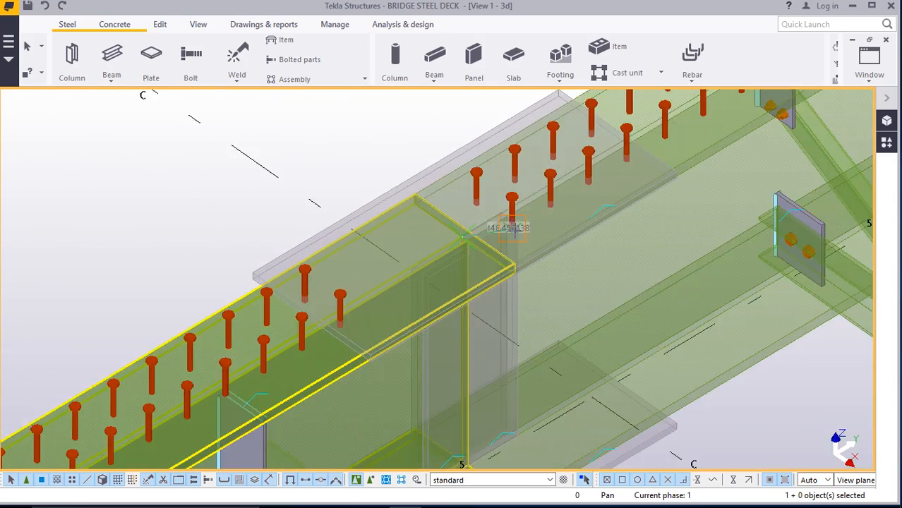
scroll(530, 220, "down", 6)
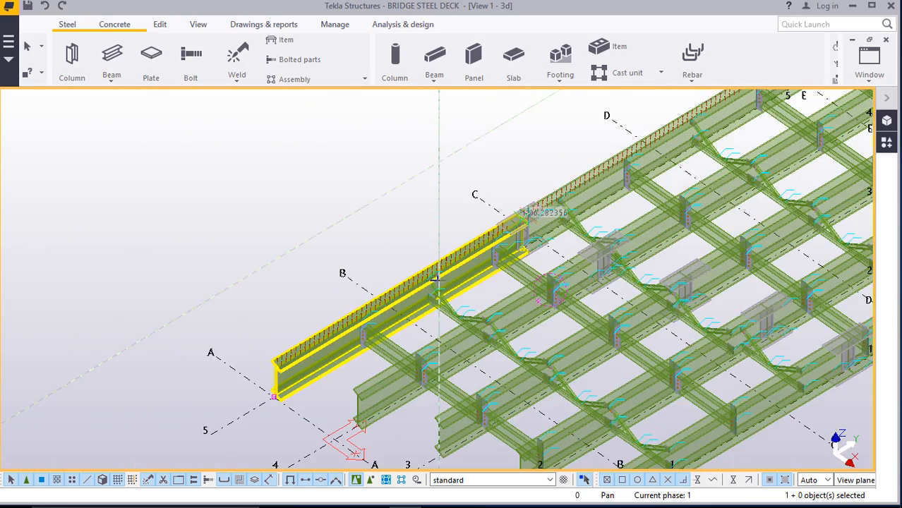
scroll(278, 364, "up", 2)
scroll(279, 364, "up", 6)
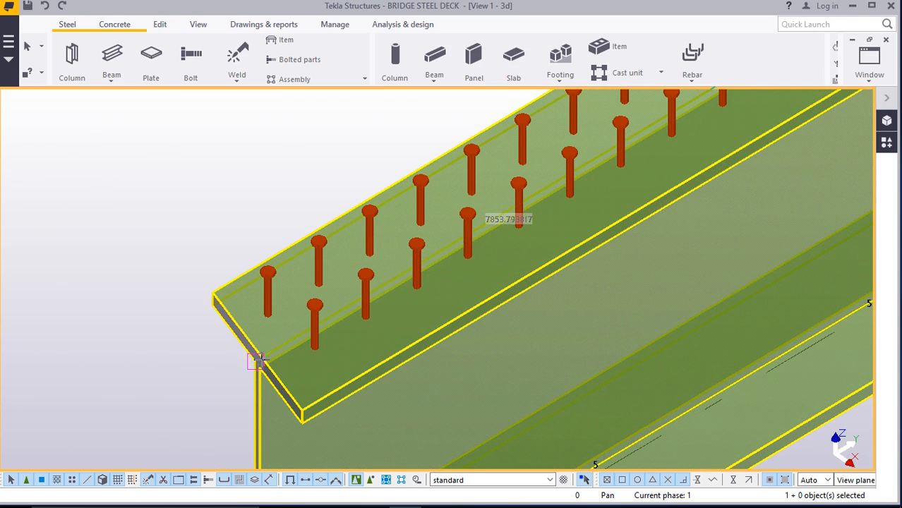
scroll(231, 362, "down", 8)
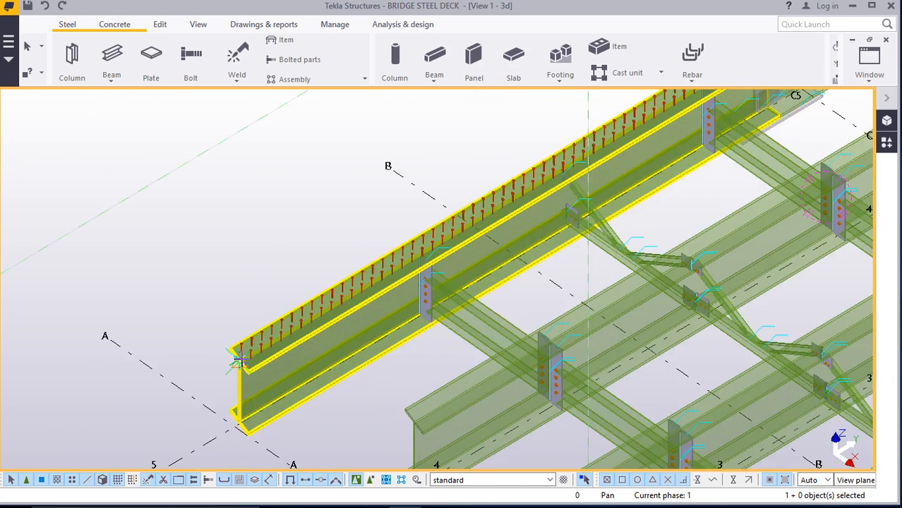
scroll(477, 222, "up", 5)
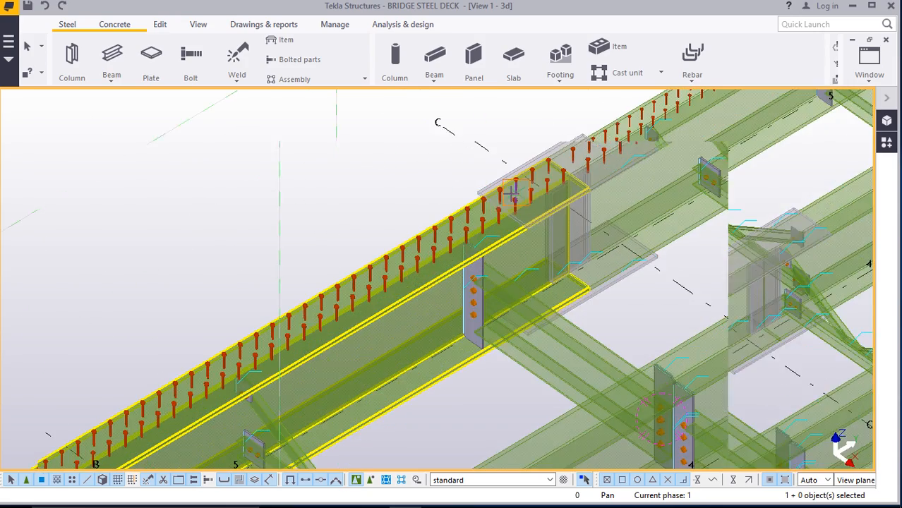
scroll(514, 184, "up", 2)
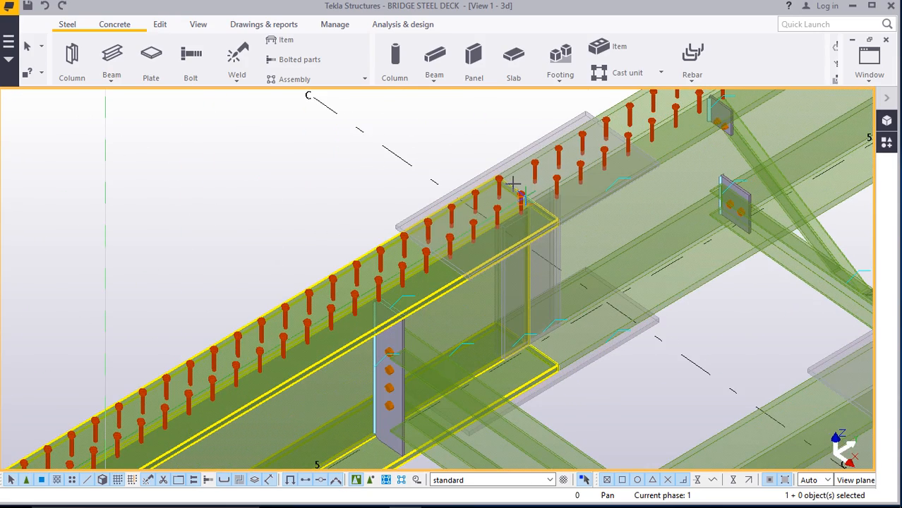
scroll(515, 185, "up", 3)
Try an X spacing of 3*150 for the new stud group under the grid C splice plate
left_click(487, 233)
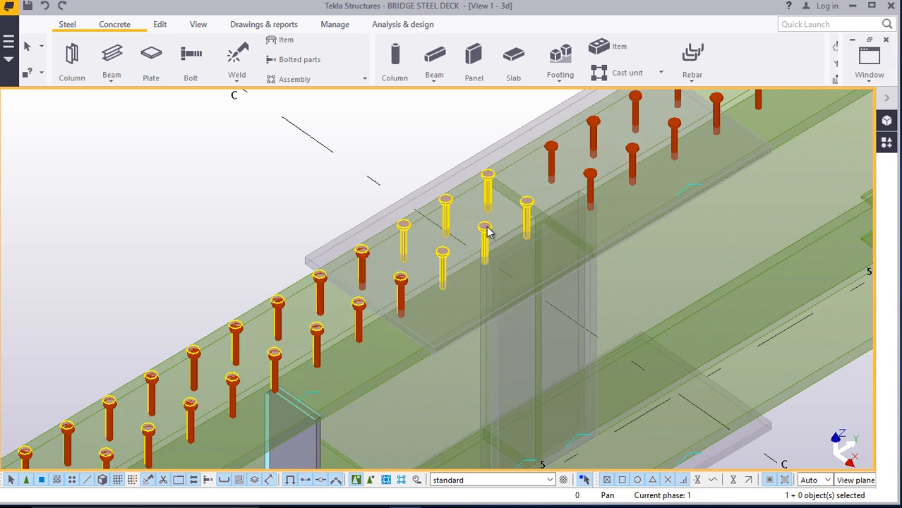
double_click(487, 231)
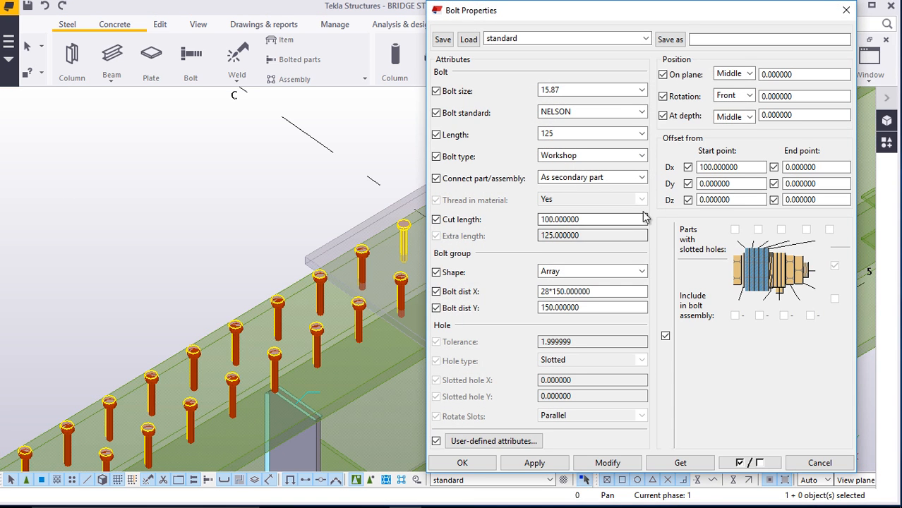
left_click(551, 293)
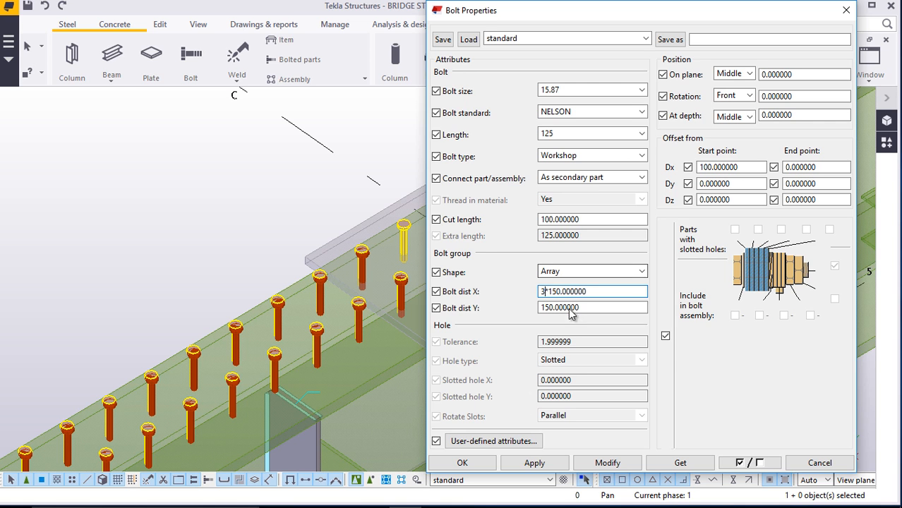
left_click(605, 463)
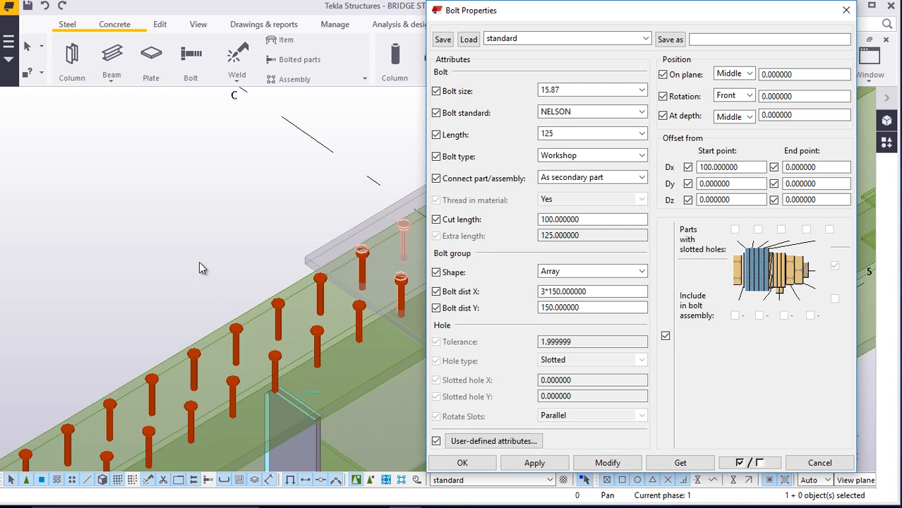
scroll(199, 261, "down", 3)
scroll(318, 235, "up", 2)
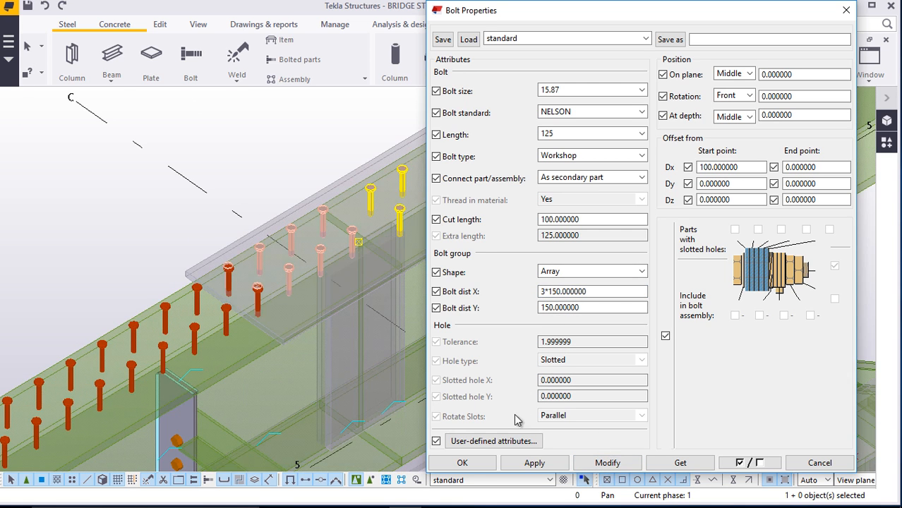
left_click(460, 463)
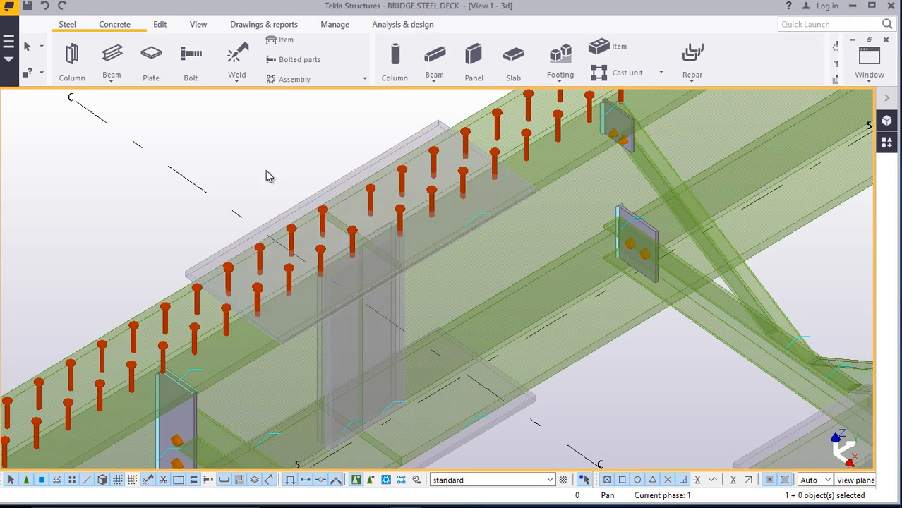
Set the X spacing of the stud group on the grid A side of the splice plate to 2*150
scroll(293, 281, "up", 1)
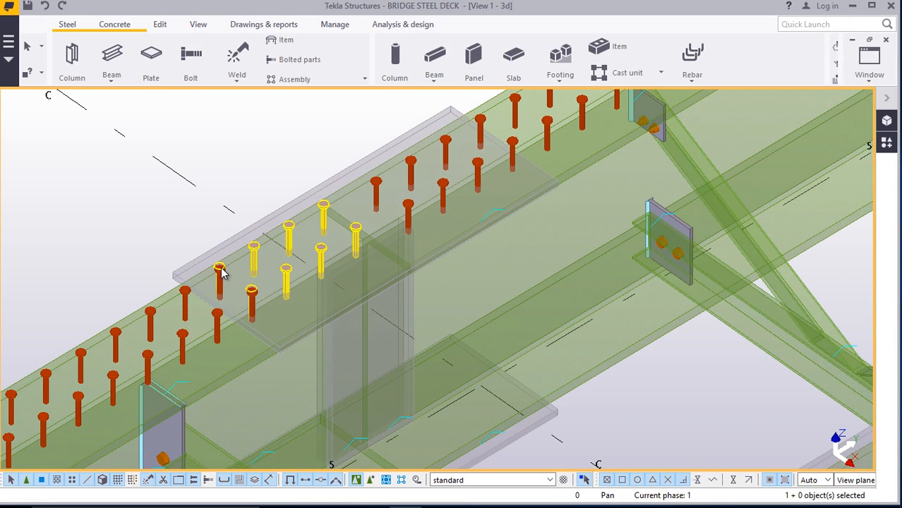
scroll(221, 270, "up", 2)
scroll(225, 268, "up", 3)
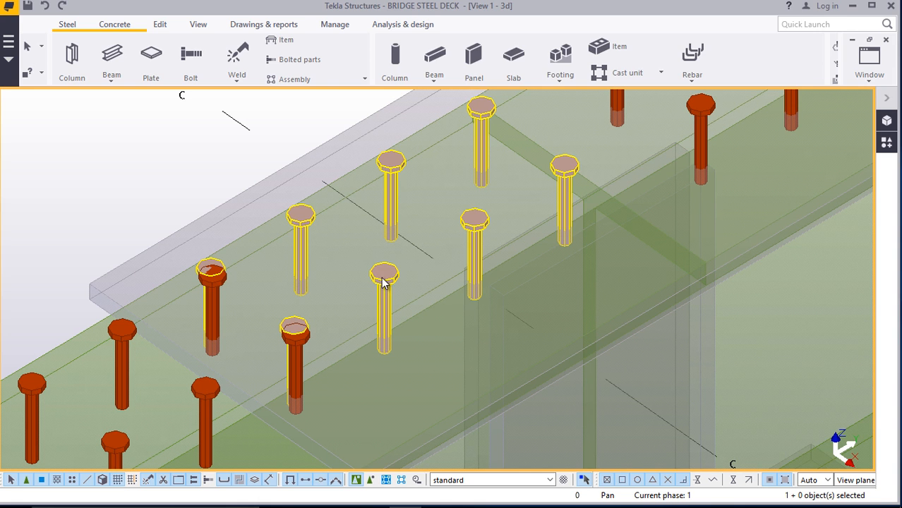
double_click(384, 282)
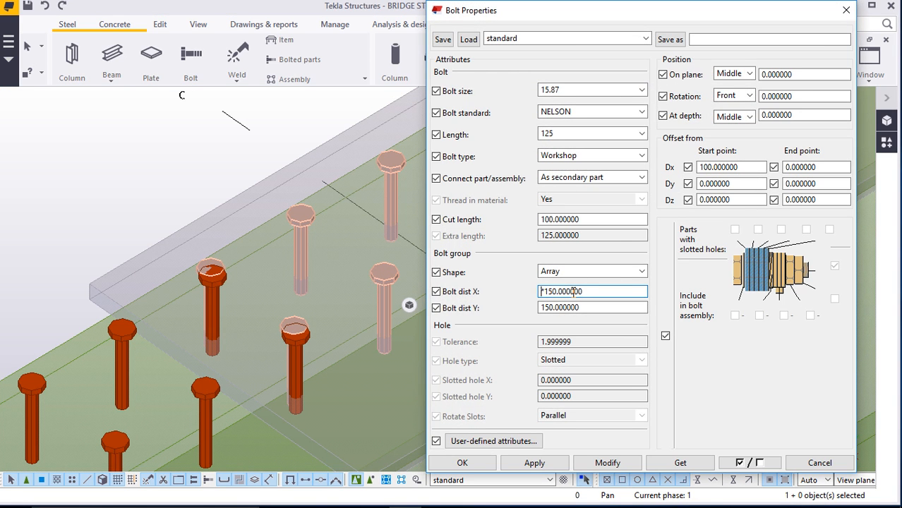
left_click(608, 463)
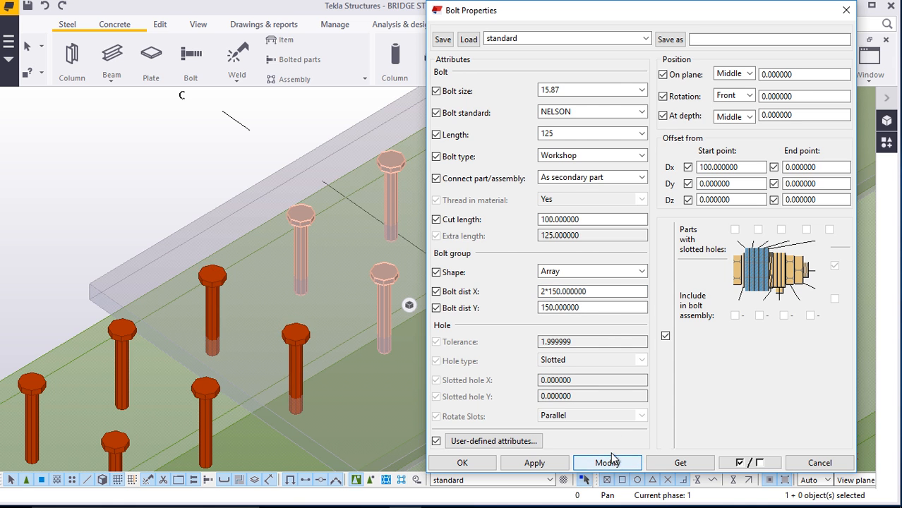
left_click(462, 463)
Deselect the stud group and display the parts as solid around the grid C splice plate
left_click(159, 154)
scroll(439, 265, "down", 7)
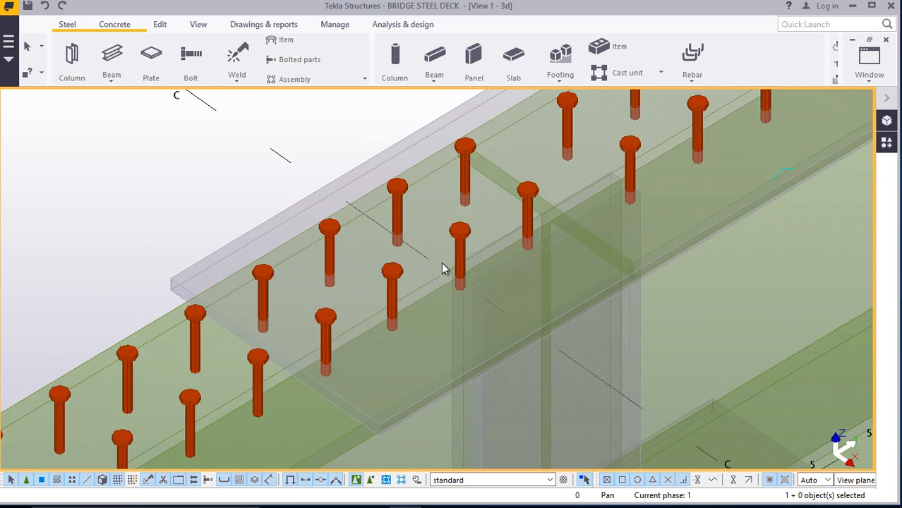
scroll(434, 270, "down", 2)
key("ctrl+4")
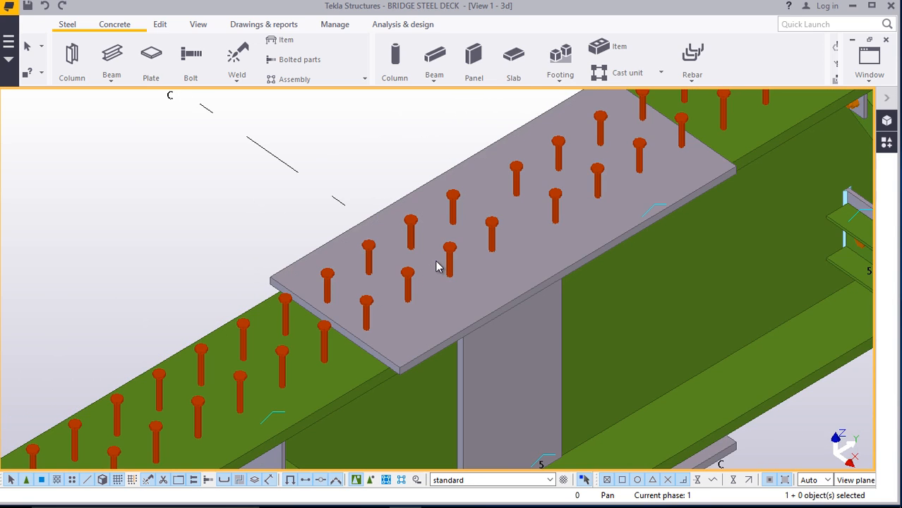
scroll(436, 266, "down", 6)
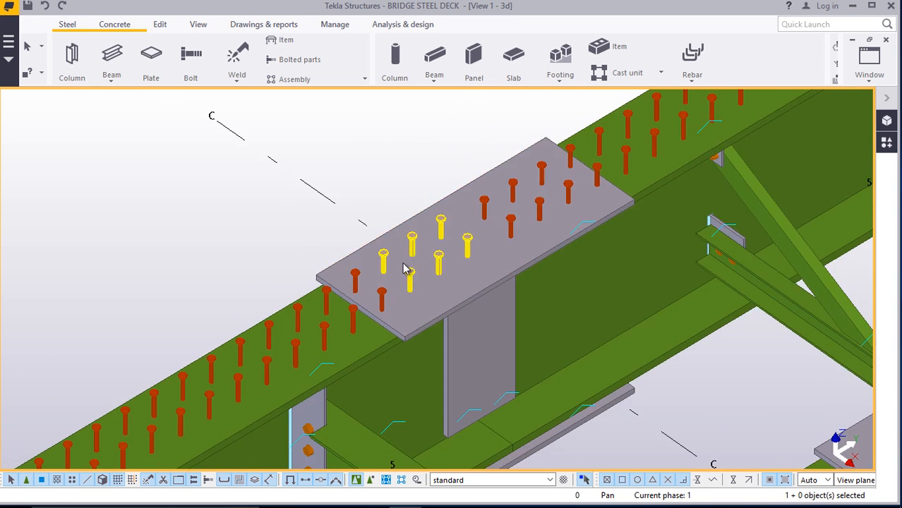
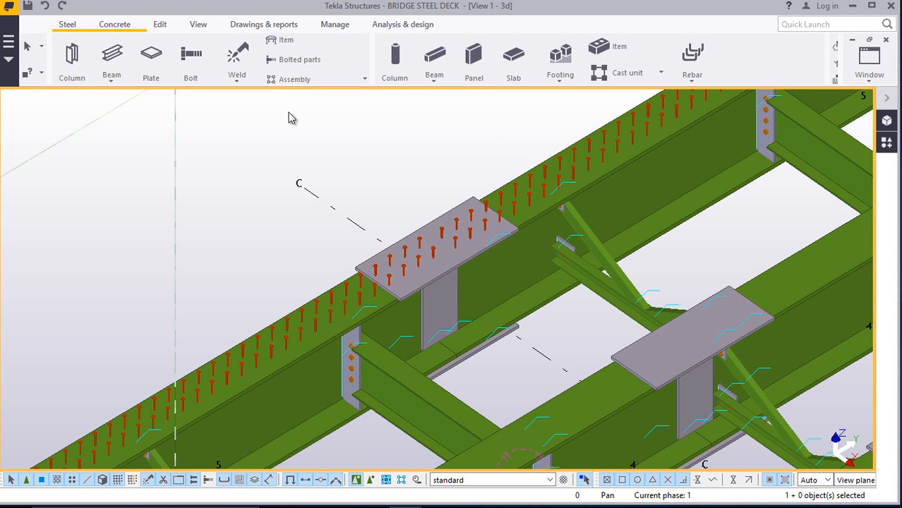
Select all four stud groups along the grid 5 girder line, from the grid A end across the splice plate to the grid F end
left_click(198, 25)
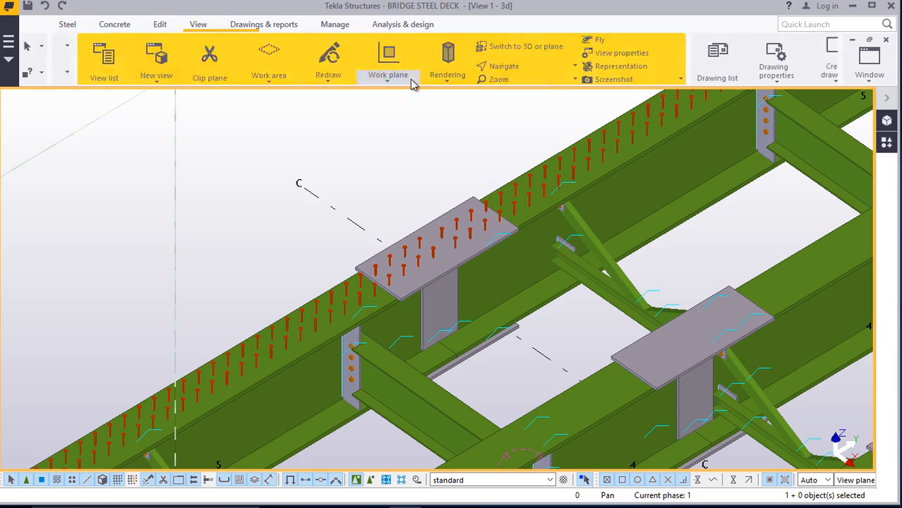
left_click(484, 67)
left_click(497, 87)
left_click_drag(556, 261, 531, 266)
scroll(531, 266, "down", 10)
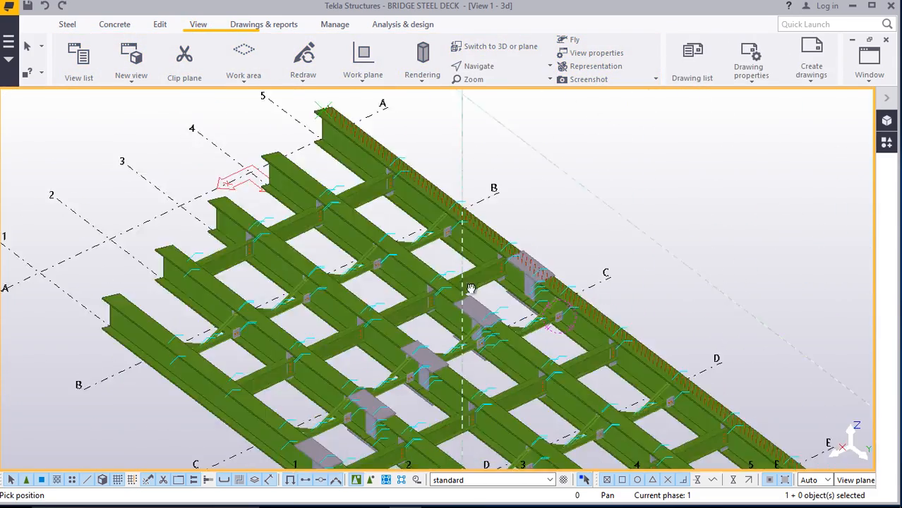
middle_click_drag(471, 288, 585, 301, "ctrl")
scroll(233, 187, "up", 5)
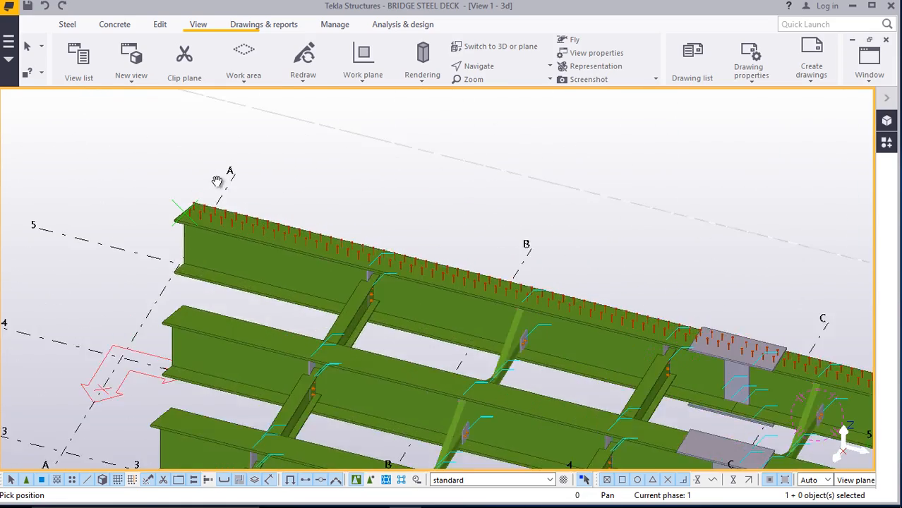
right_click(298, 178)
left_click(322, 177)
scroll(251, 213, "up", 3)
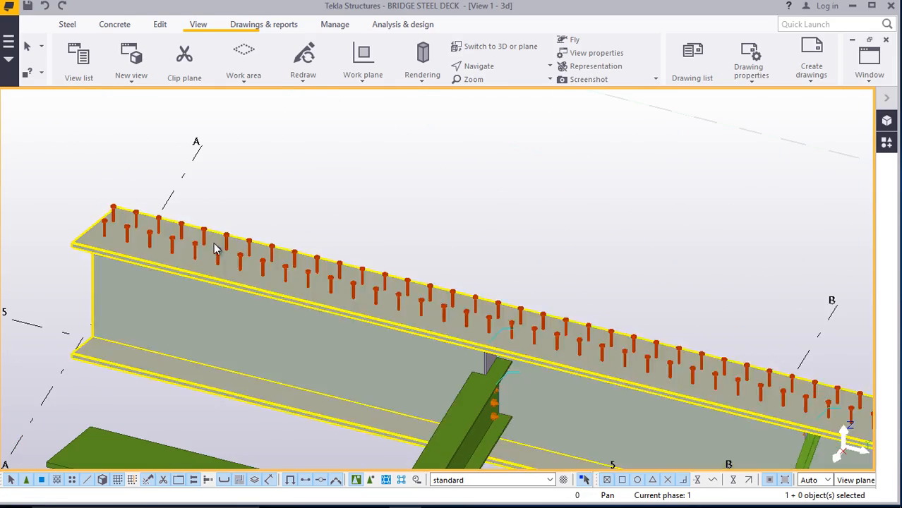
left_click(216, 249)
scroll(204, 241, "down", 4)
scroll(201, 244, "down", 3)
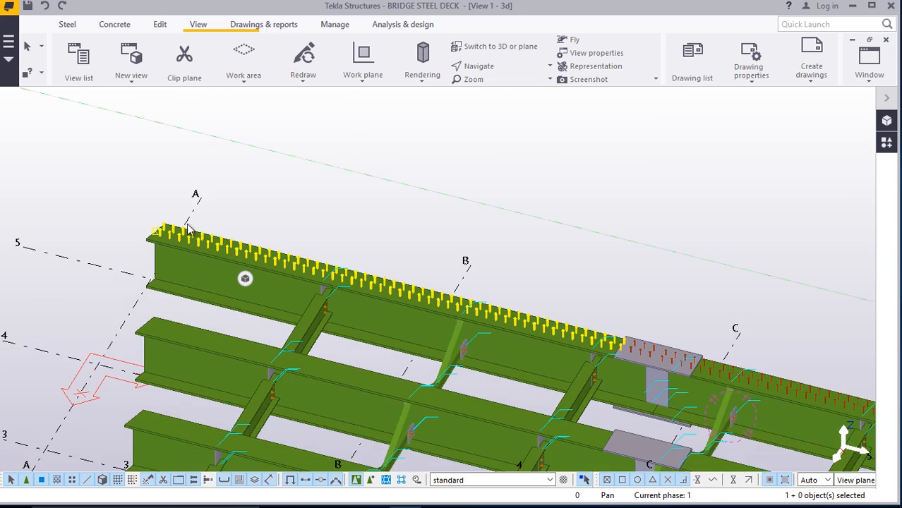
scroll(621, 300, "up", 5)
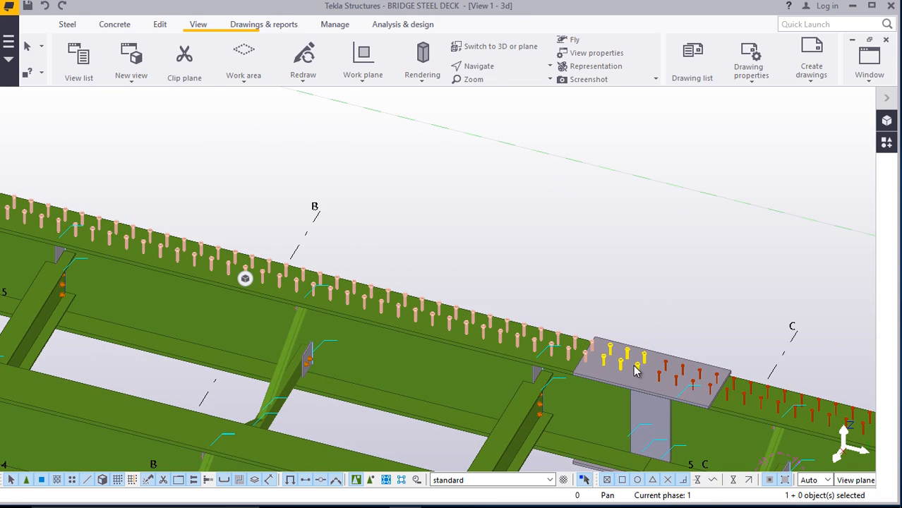
left_click(681, 380)
scroll(637, 358, "down", 4)
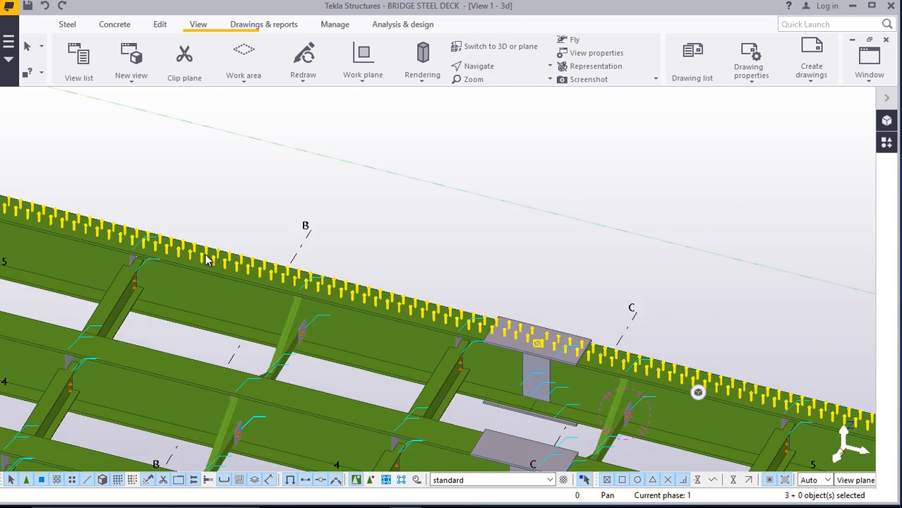
scroll(805, 391, "up", 3)
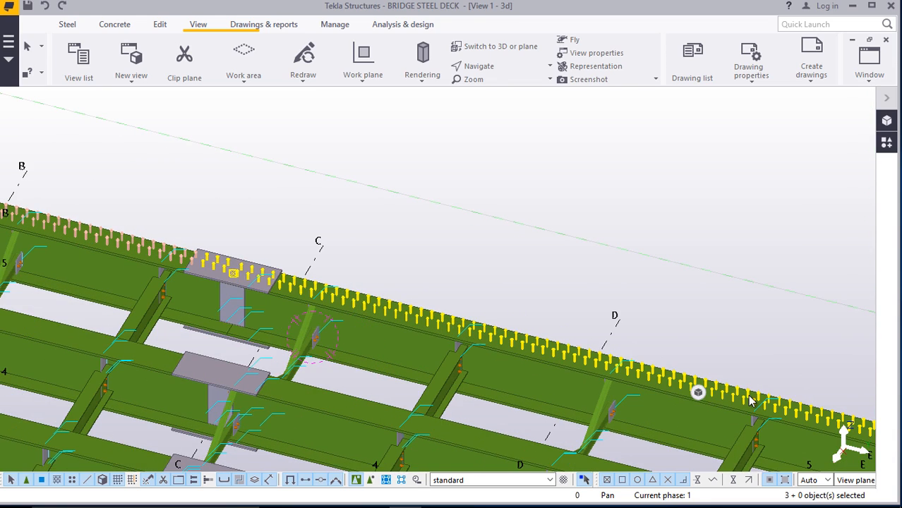
scroll(303, 265, "down", 2)
Copy the selected stud groups from the grid 5 girder's top flange centre at its grid F end to the matching point on grid 4
right_click(526, 175)
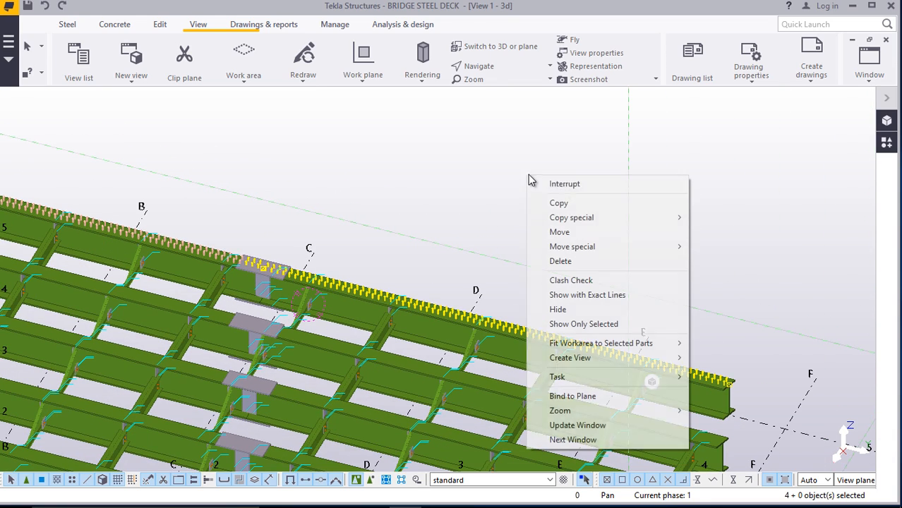
left_click(581, 204)
scroll(696, 363, "up", 10)
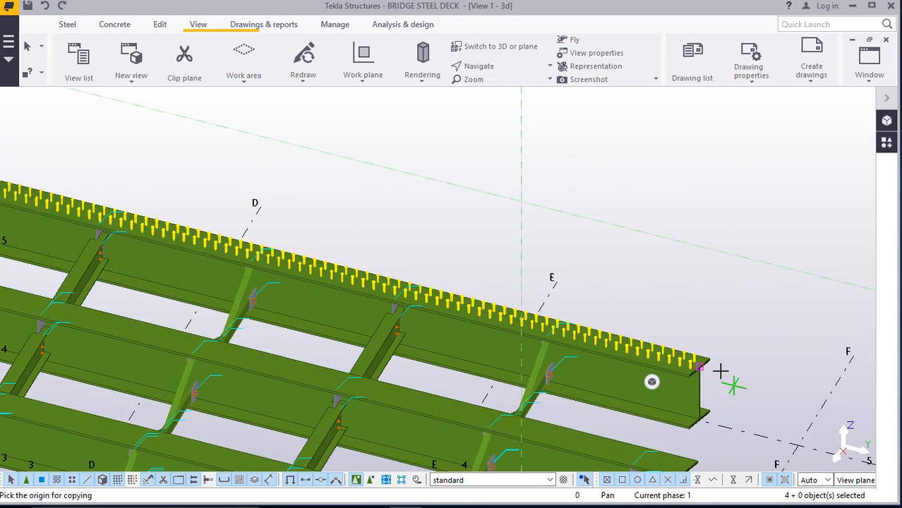
scroll(695, 364, "up", 3)
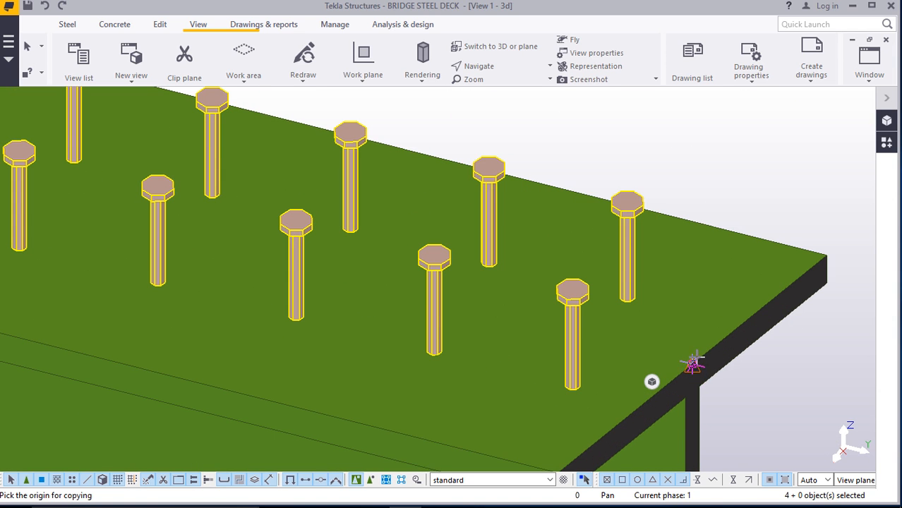
scroll(692, 364, "up", 3)
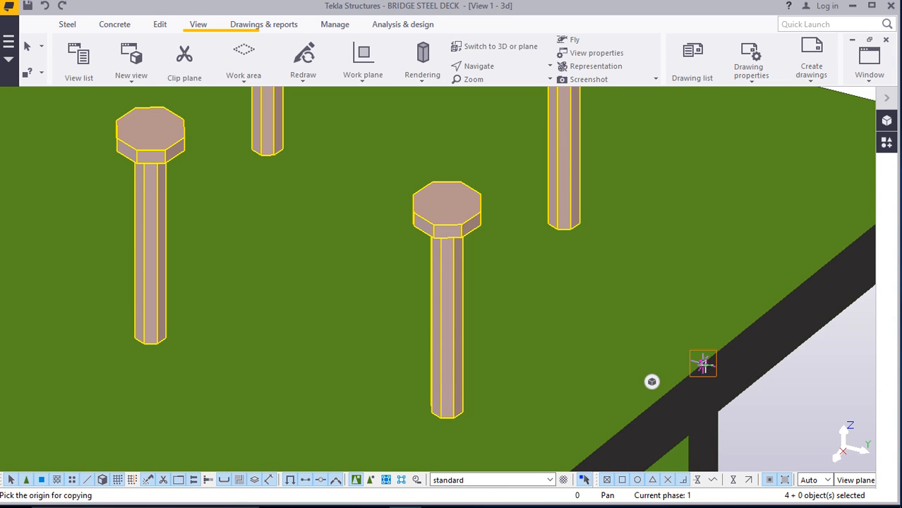
scroll(696, 348, "down", 12)
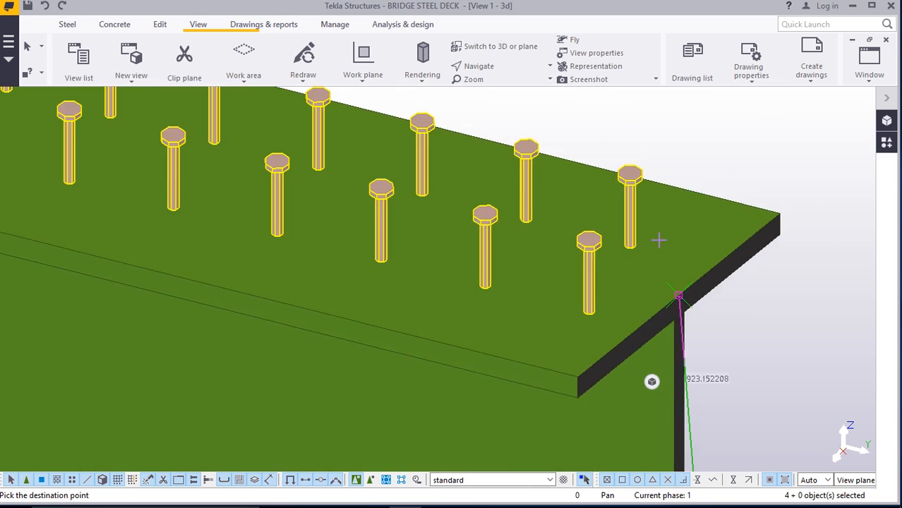
scroll(611, 204, "down", 3)
scroll(614, 356, "up", 10)
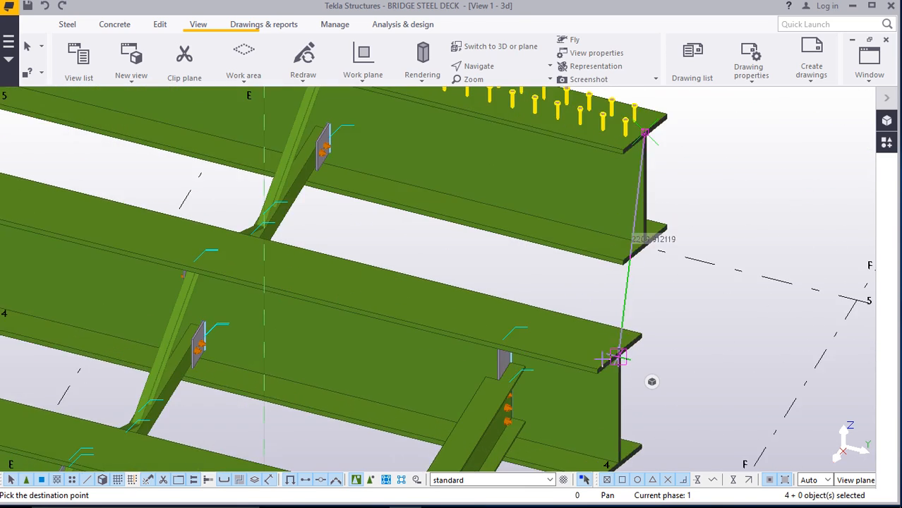
scroll(641, 336, "up", 2)
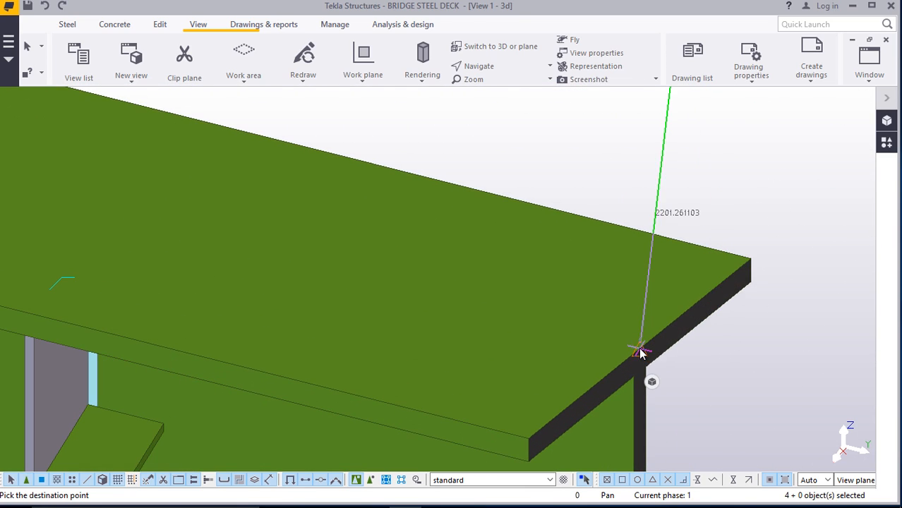
scroll(639, 348, "down", 10)
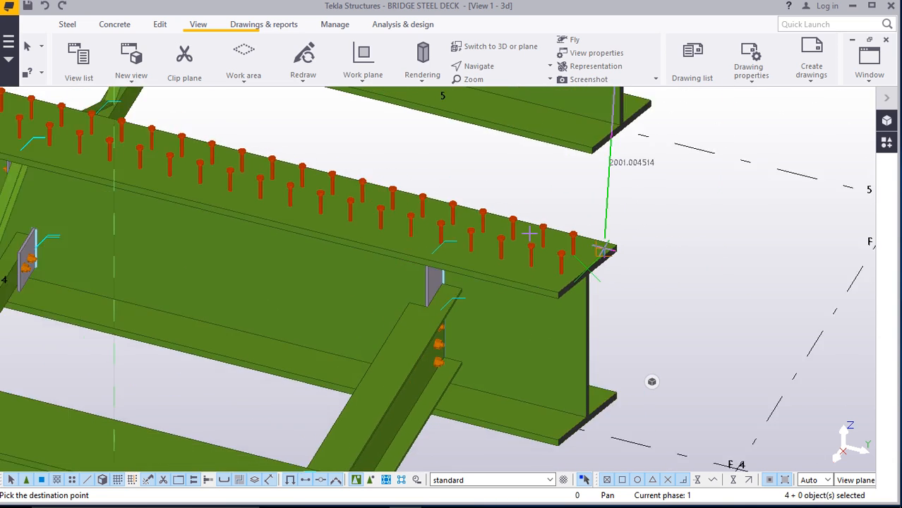
Copy the stud groups to the top flange centres at the grid F ends of the grid 3 and grid 2 girders
scroll(553, 358, "up", 10)
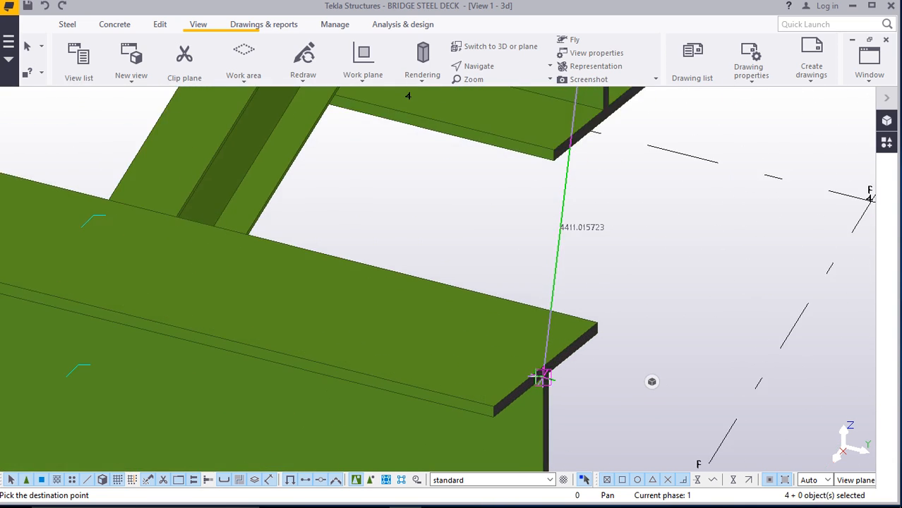
scroll(554, 358, "down", 10)
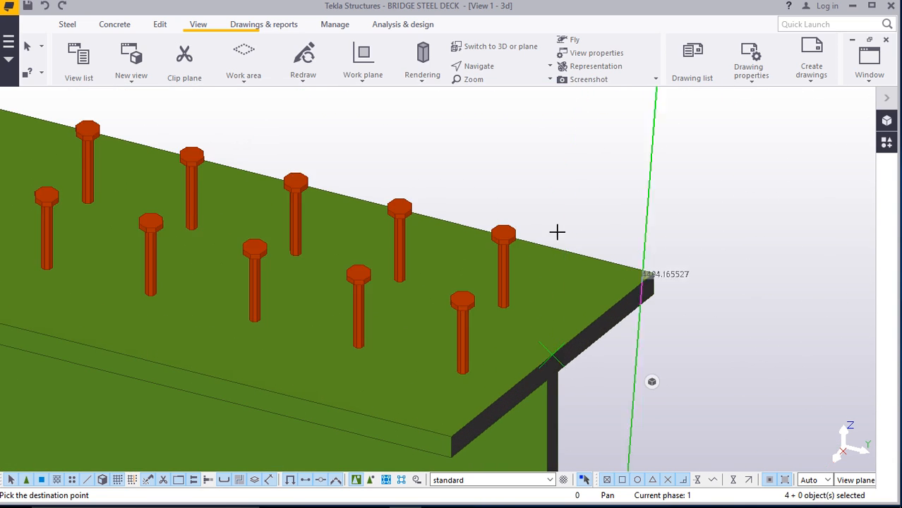
scroll(548, 211, "up", 10)
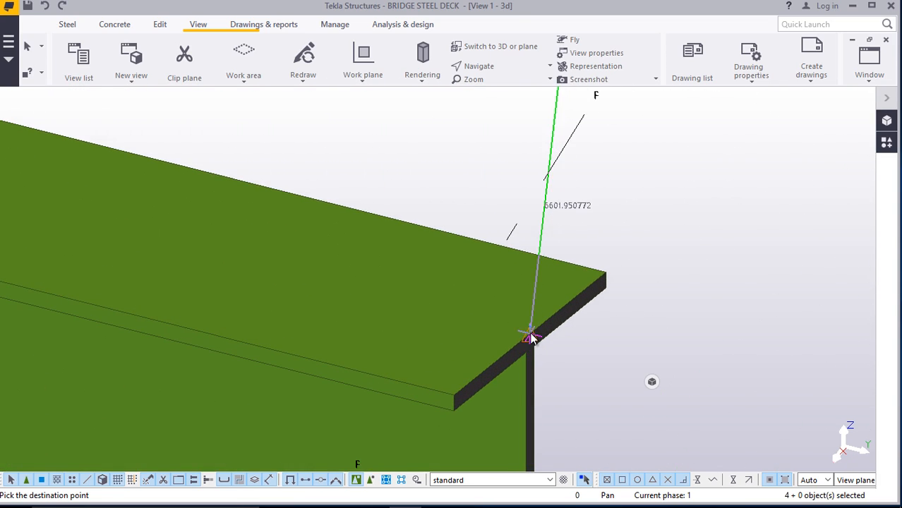
scroll(531, 337, "down", 10)
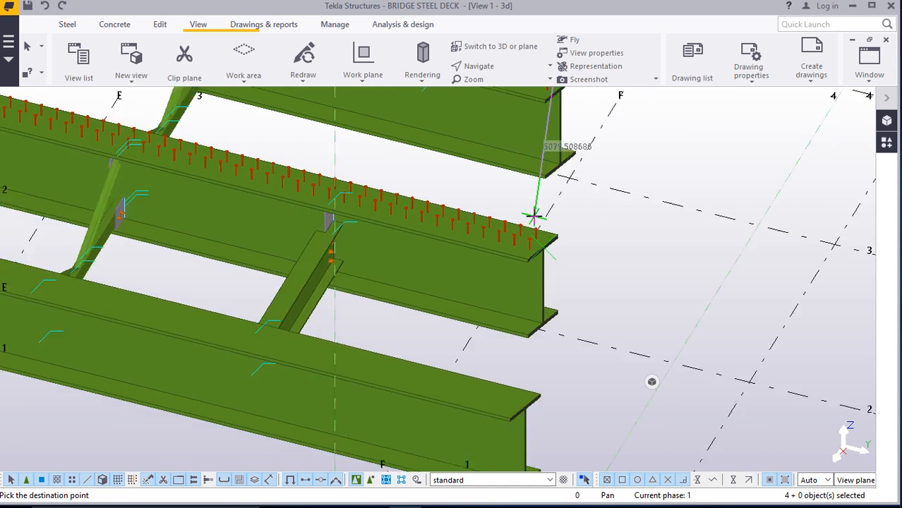
Copy the stud groups to the grid 1 girder's top flange centre at its grid F end and finish copying
scroll(543, 296, "down", 3)
scroll(519, 331, "up", 12)
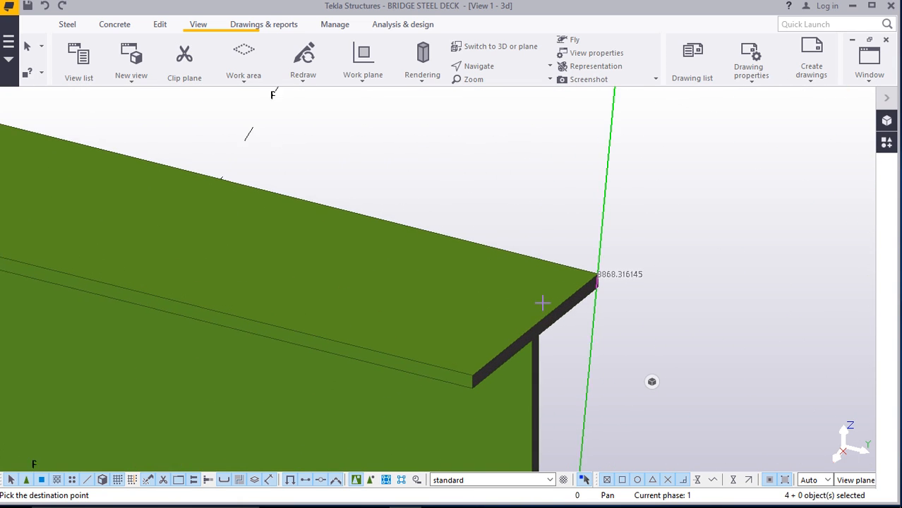
scroll(542, 304, "up", 2)
left_click(533, 334)
right_click(640, 148)
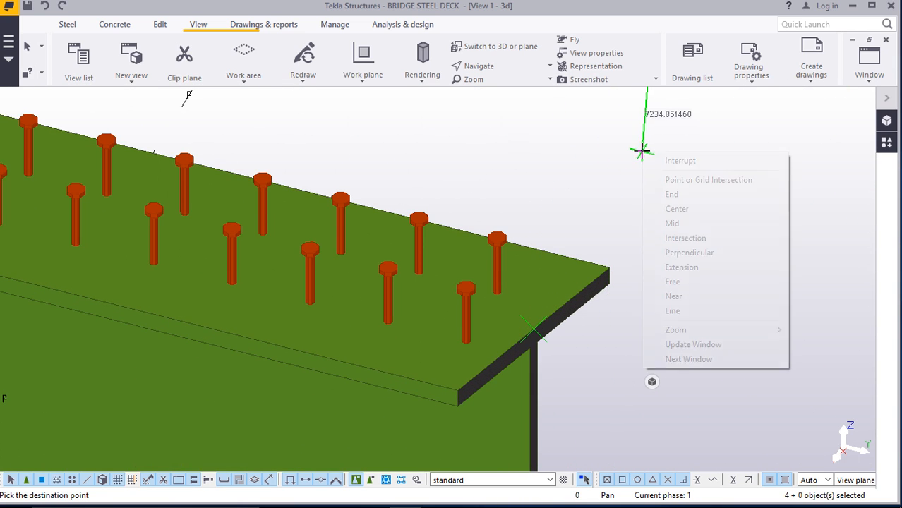
left_click(660, 157)
Save the bridge deck model
scroll(638, 294, "down", 2)
scroll(638, 293, "down", 2)
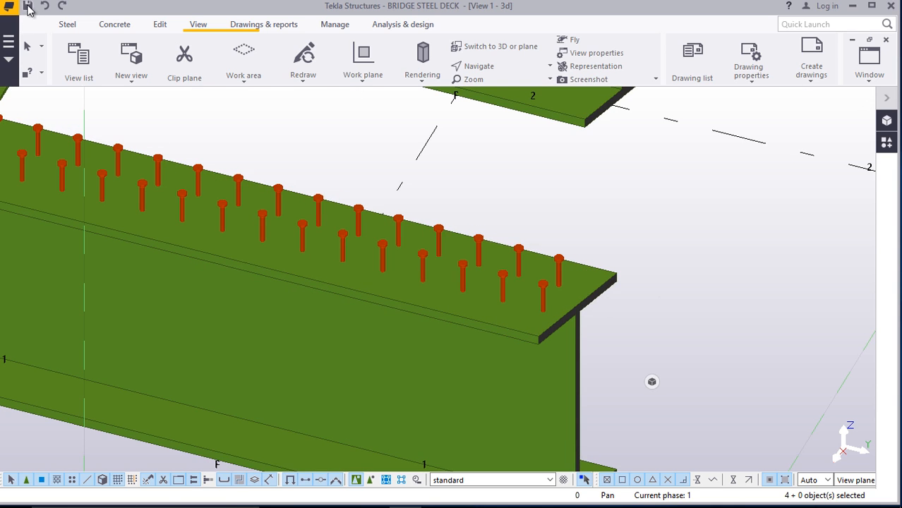
scroll(544, 318, "down", 8)
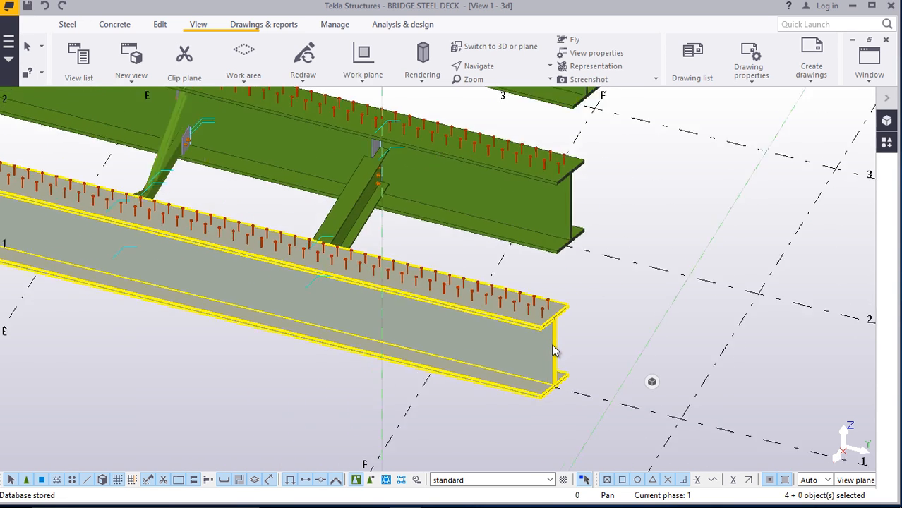
Examine the copied studs and the girder ends at grid F, and the stud rows along the whole deck to grid A
left_click(470, 66)
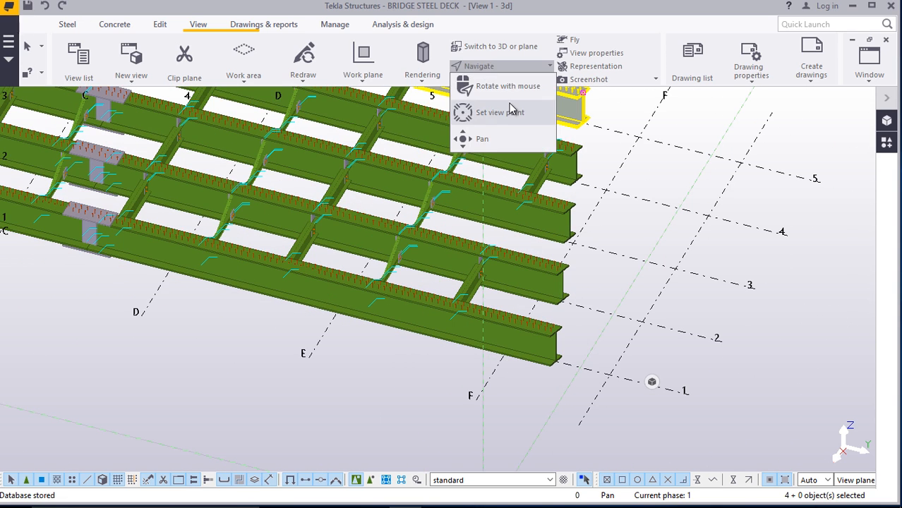
left_click(487, 87)
left_click_drag(436, 205, 268, 170)
scroll(300, 182, "up", 5)
left_click_drag(332, 211, 163, 244)
scroll(163, 244, "up", 1)
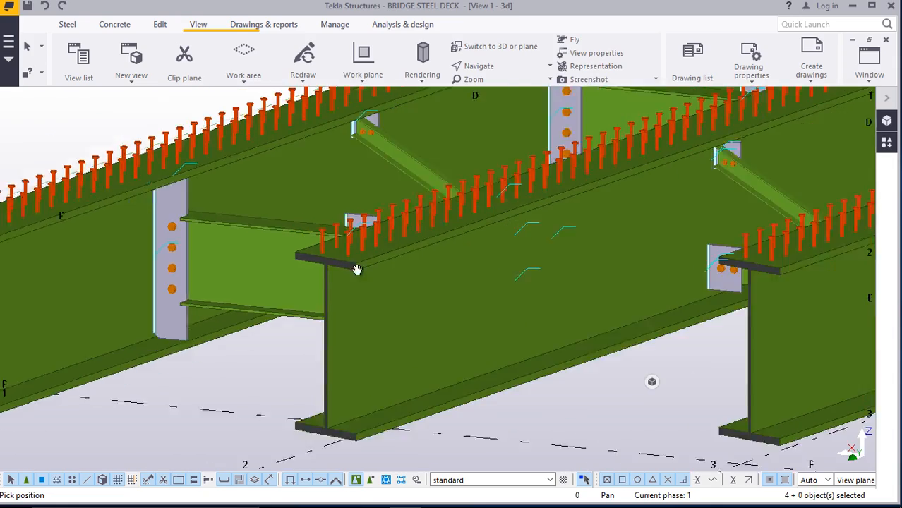
scroll(428, 267, "down", 3)
left_click_drag(429, 266, 389, 298)
scroll(218, 354, "up", 5)
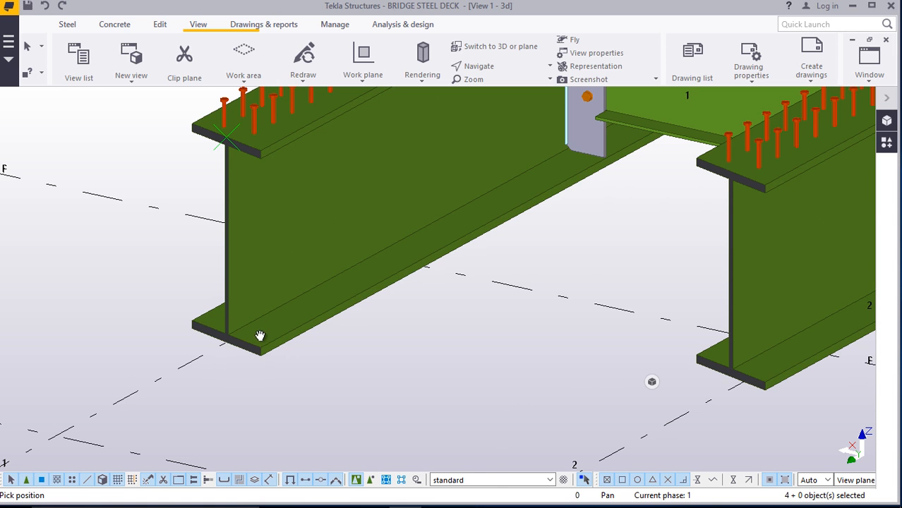
scroll(215, 328, "down", 2)
scroll(228, 338, "up", 3)
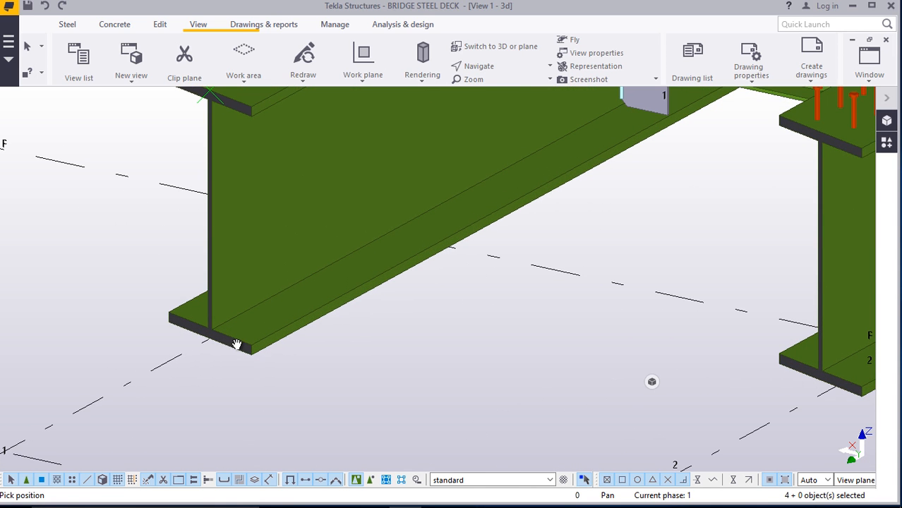
scroll(254, 344, "down", 3)
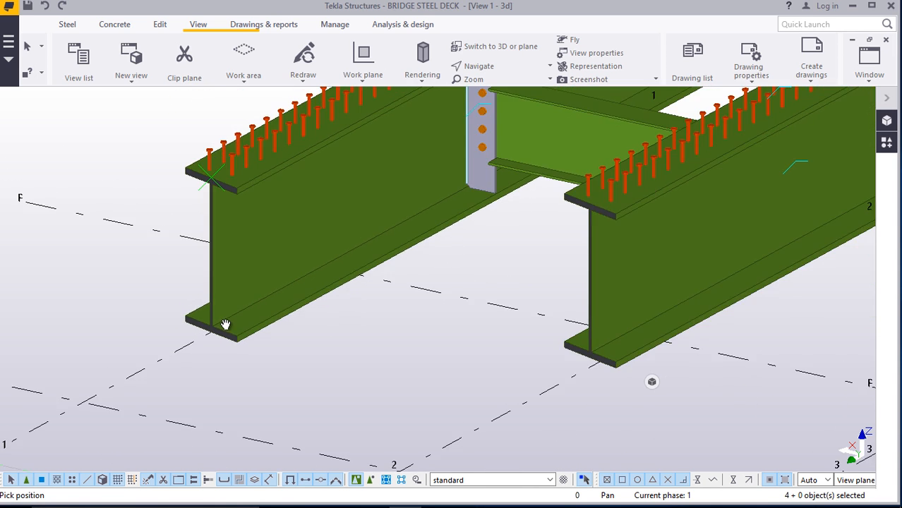
scroll(234, 326, "up", 1)
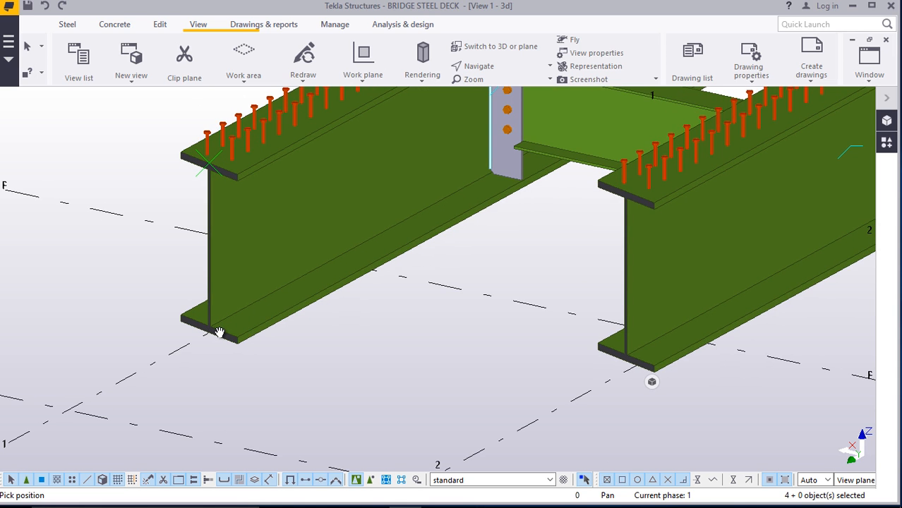
scroll(224, 335, "up", 4)
scroll(222, 342, "down", 3)
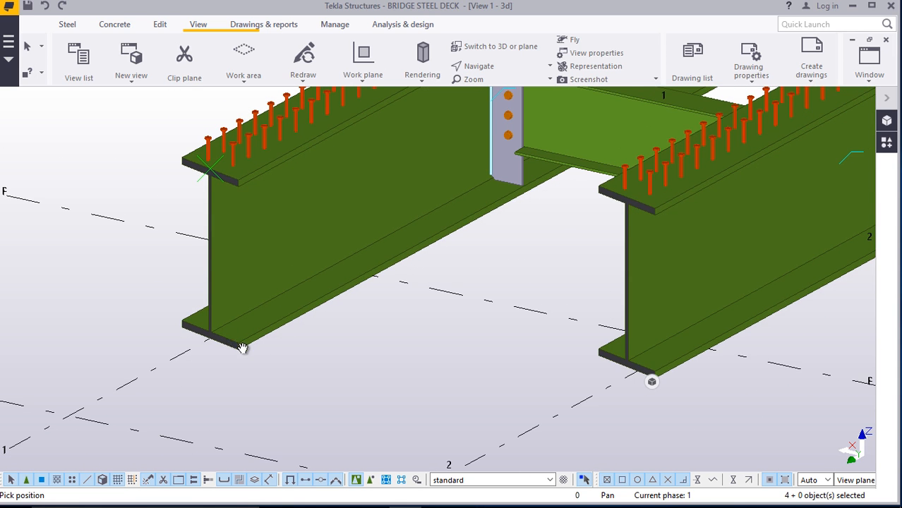
scroll(232, 360, "down", 6)
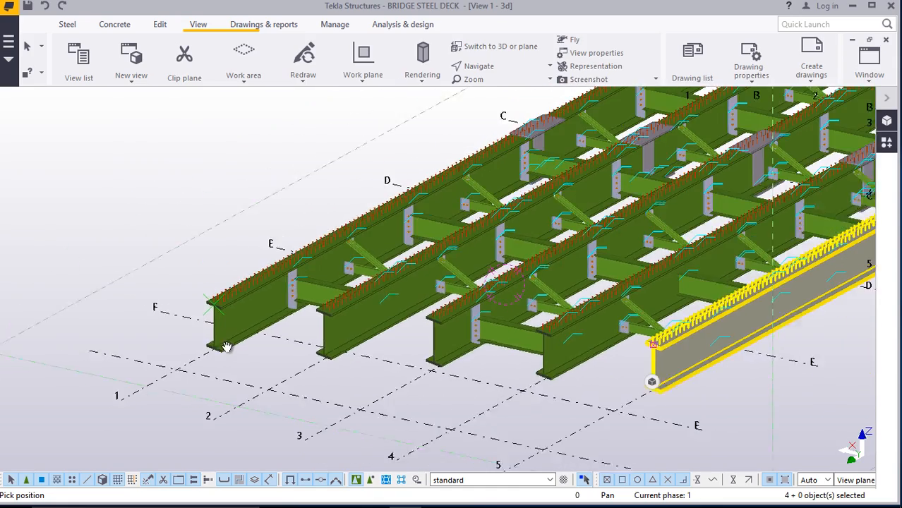
scroll(631, 158, "down", 3)
scroll(564, 160, "up", 7)
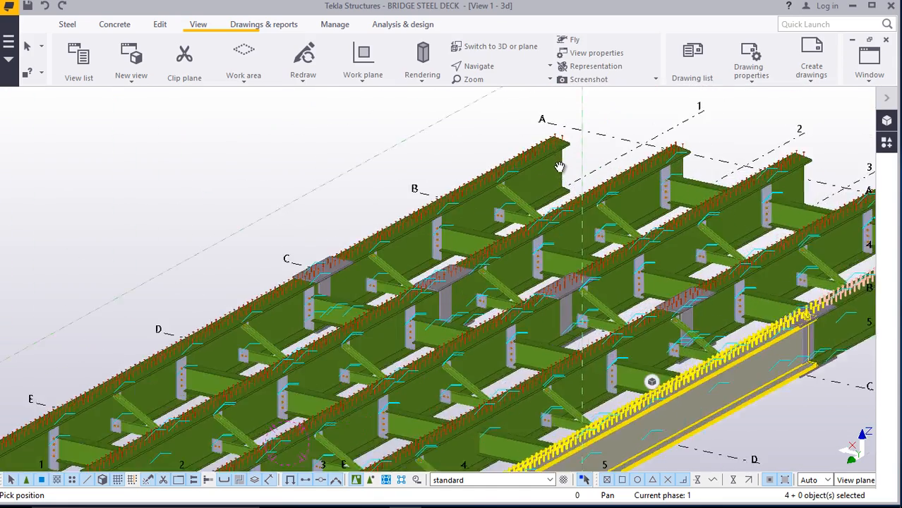
scroll(560, 160, "down", 6)
scroll(252, 364, "up", 4)
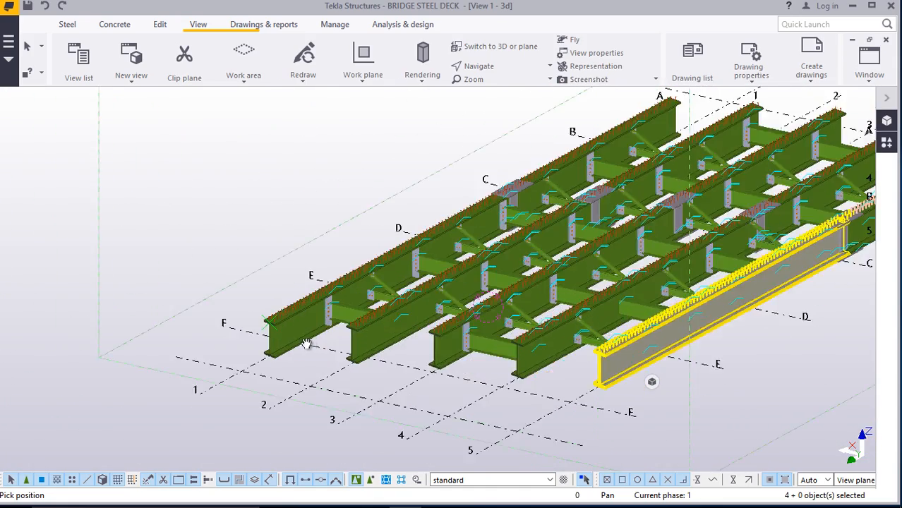
scroll(252, 364, "up", 5)
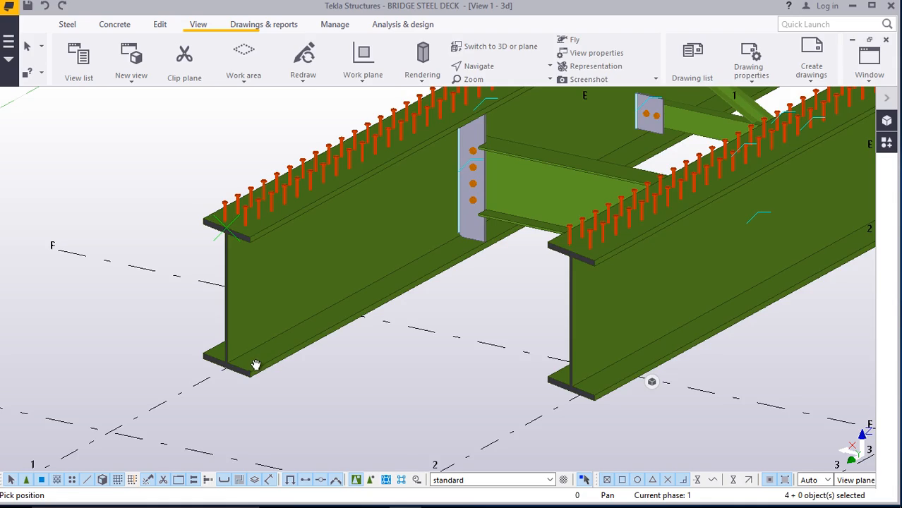
Examine the stud rows on all five girders from several angles and the grid 1 and 2 girder ends at grid A
scroll(236, 368, "down", 8)
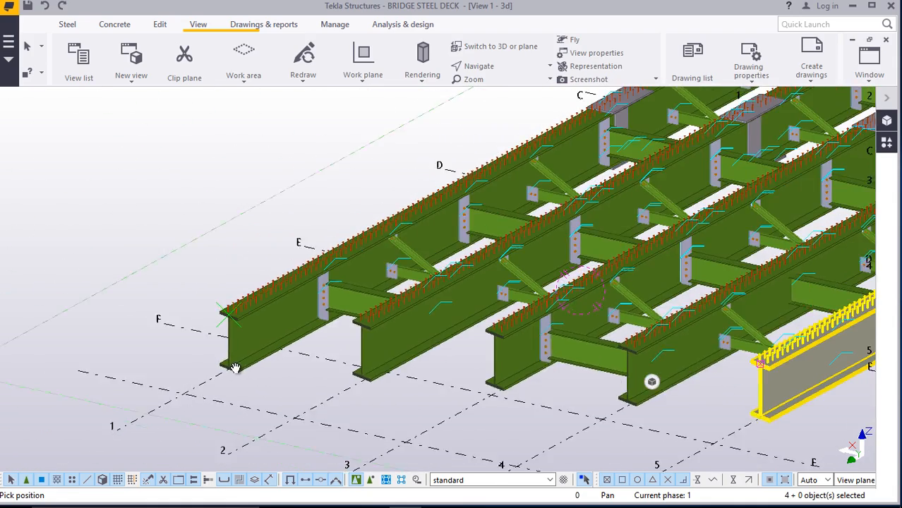
scroll(236, 368, "down", 1)
scroll(415, 318, "down", 1)
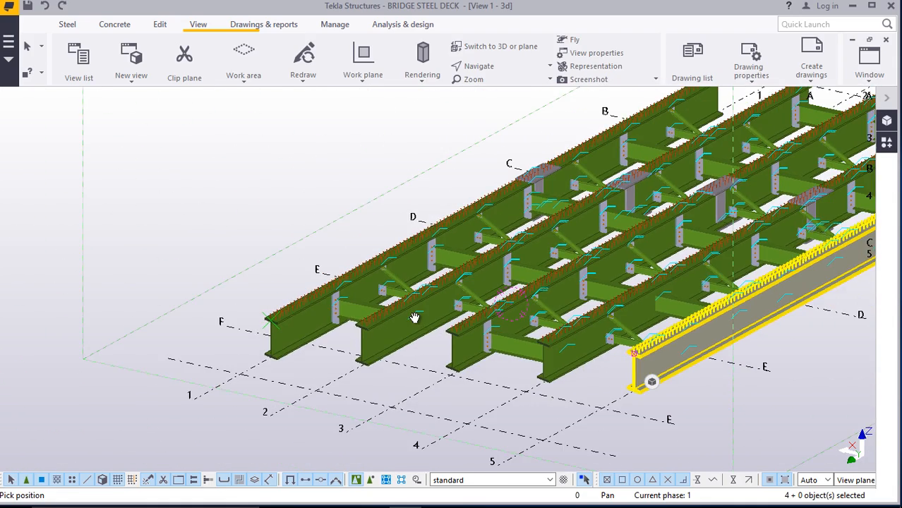
scroll(415, 318, "down", 1)
scroll(630, 125, "up", 5)
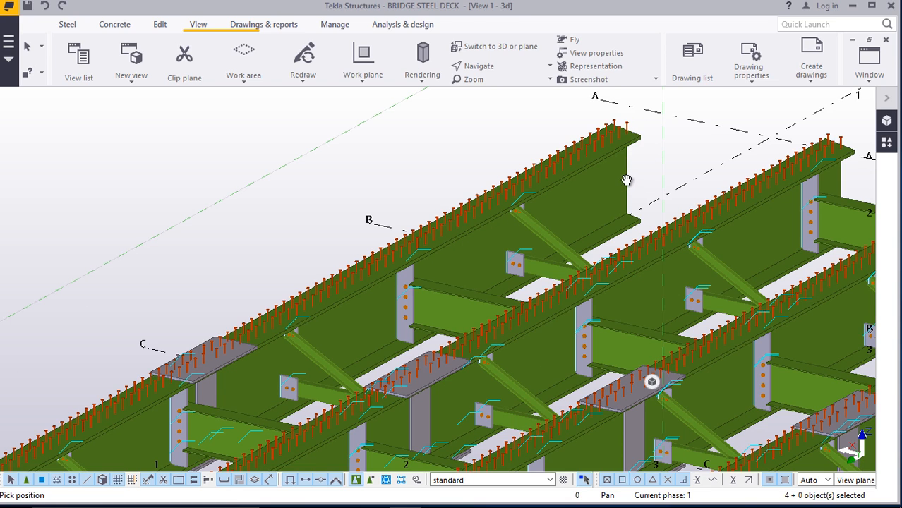
middle_click_drag(627, 180, 550, 220, "ctrl")
scroll(487, 236, "down", 4)
scroll(318, 290, "down", 2)
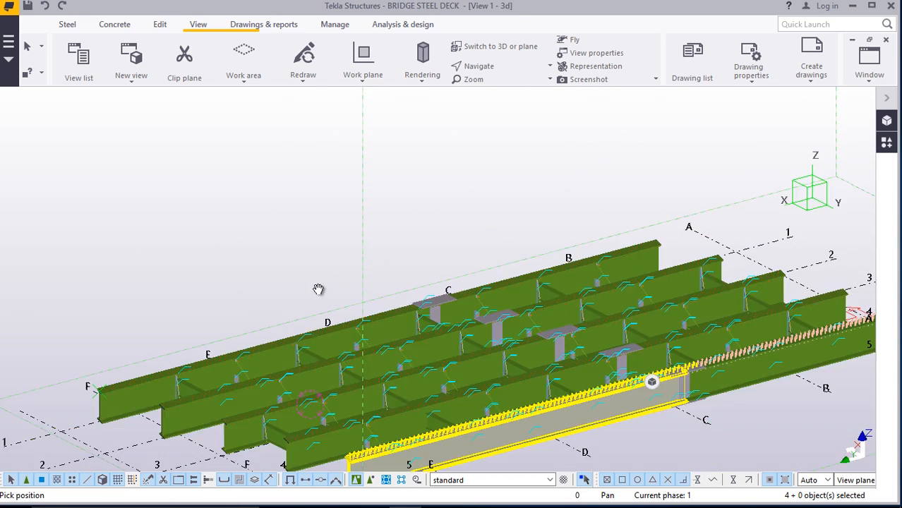
scroll(318, 290, "down", 2)
middle_click_drag(587, 269, 580, 337, "ctrl")
right_click(575, 152)
left_click(598, 160)
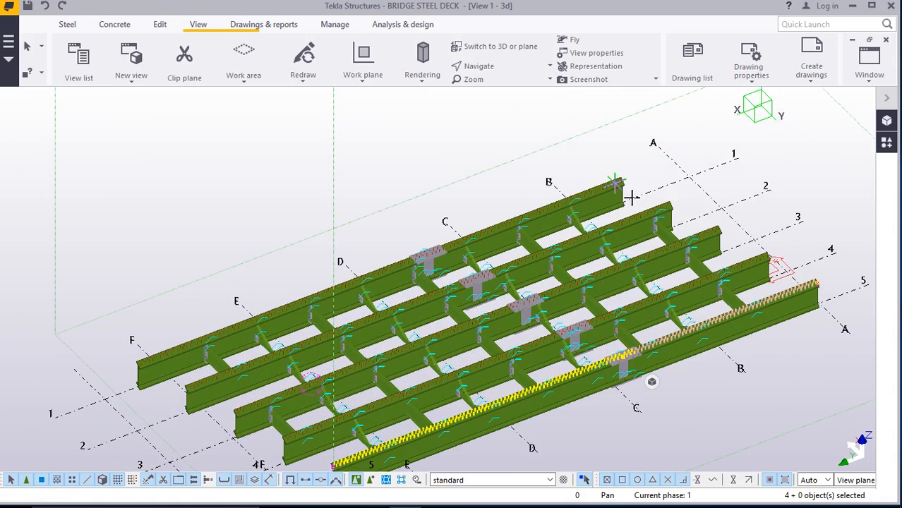
scroll(631, 199, "up", 5)
scroll(608, 226, "up", 10)
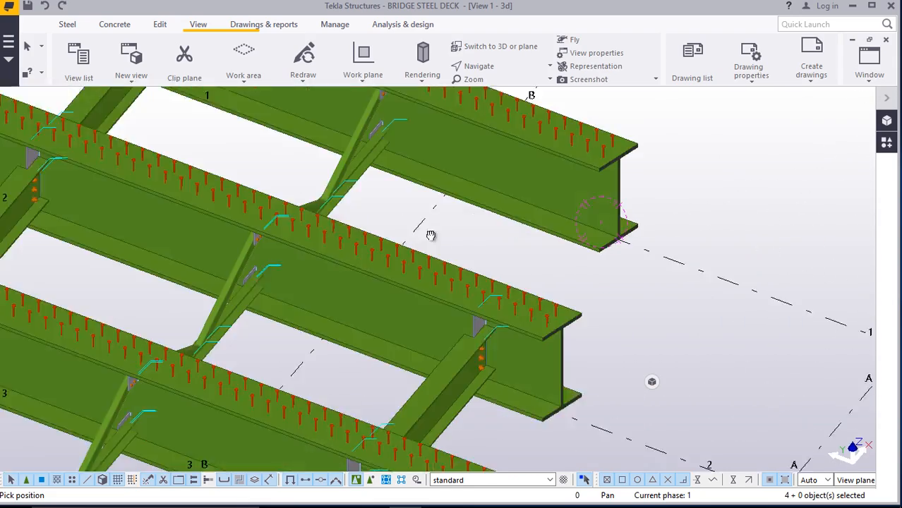
middle_click_drag(633, 233, 576, 260, "ctrl")
right_click(729, 169)
left_click(755, 178)
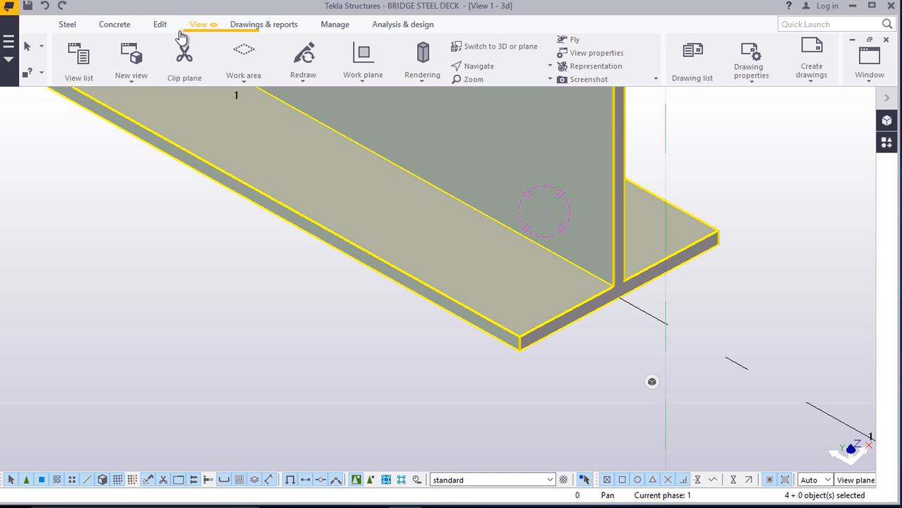
left_click(70, 27)
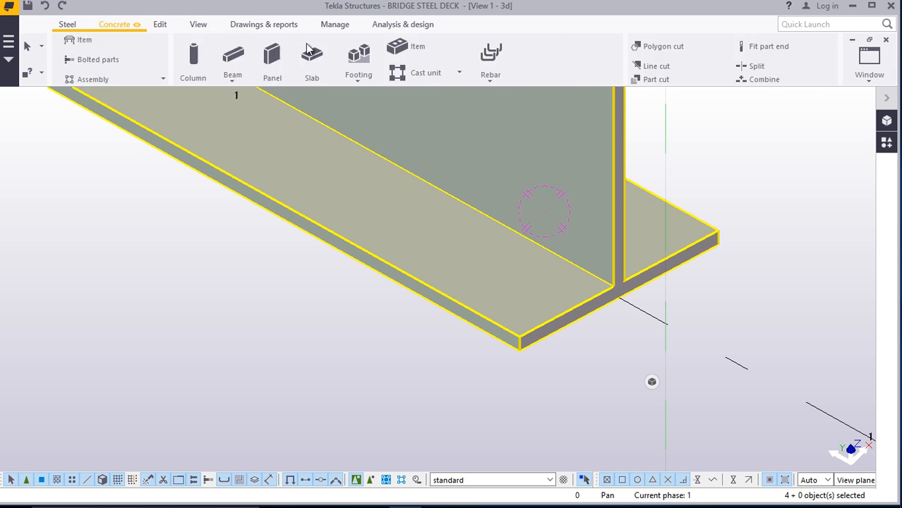
left_click(192, 75)
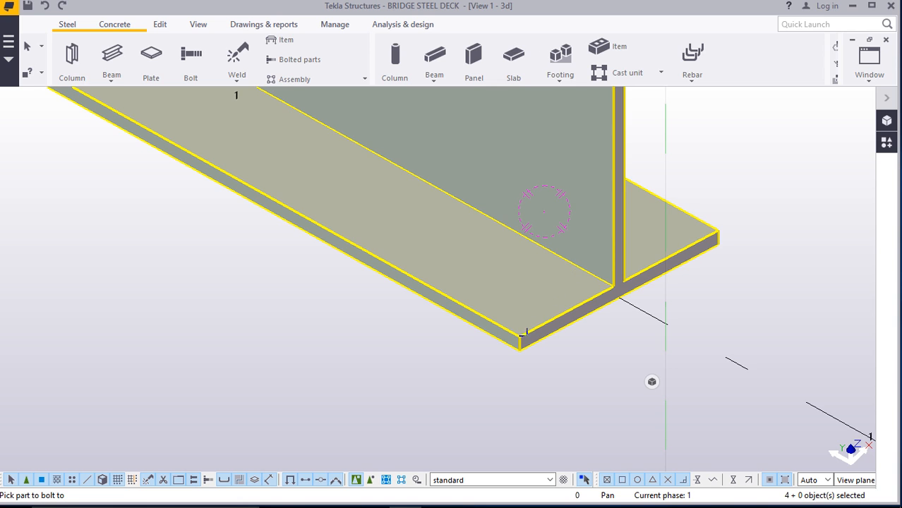
scroll(523, 329, "up", 2)
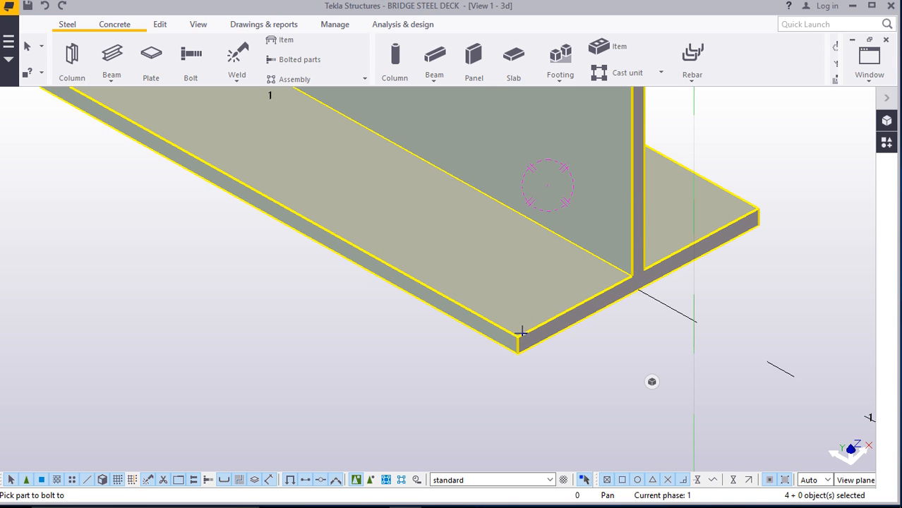
left_click(522, 327)
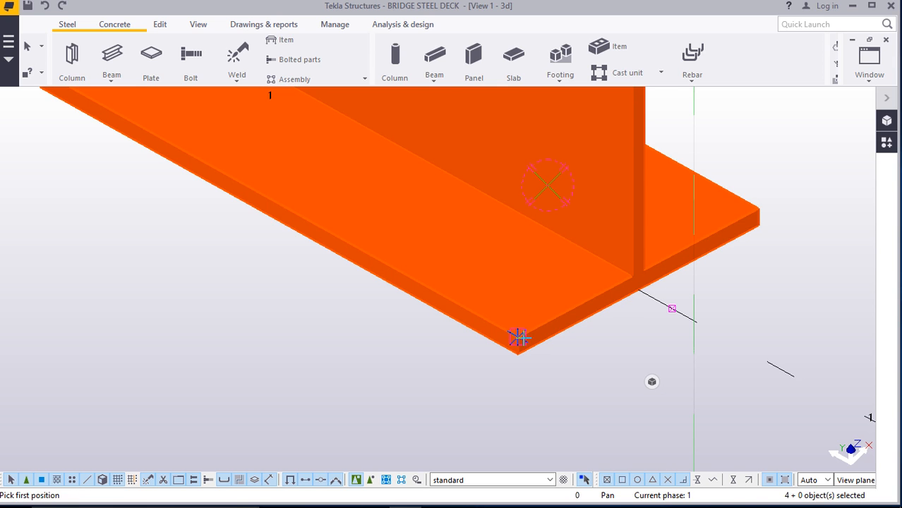
left_click(466, 305)
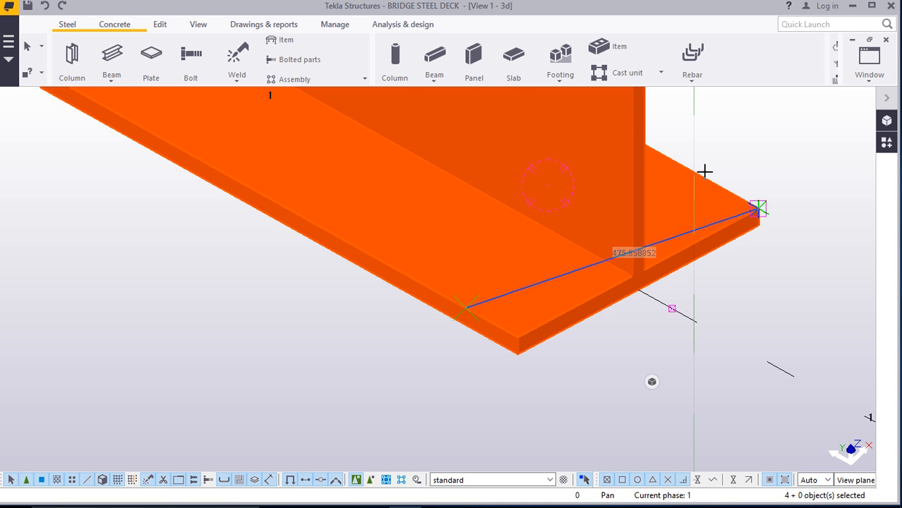
left_click(757, 206)
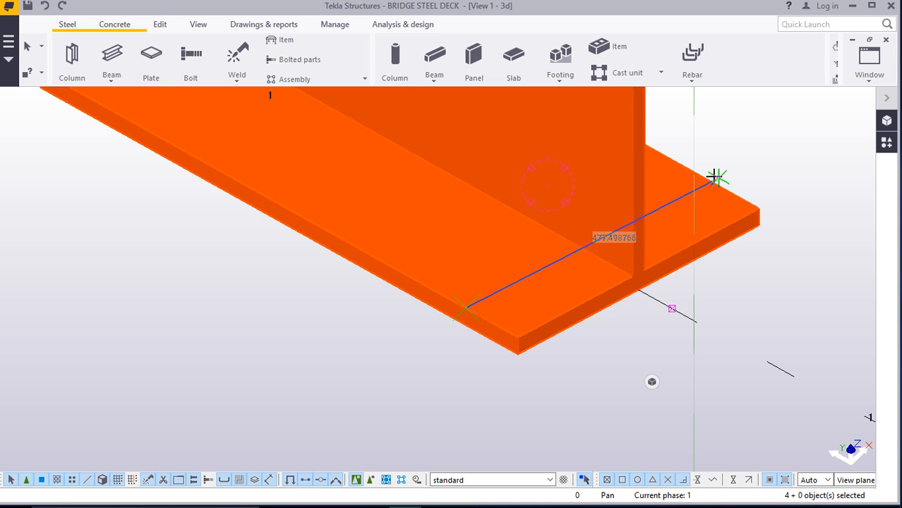
scroll(694, 173, "down", 5)
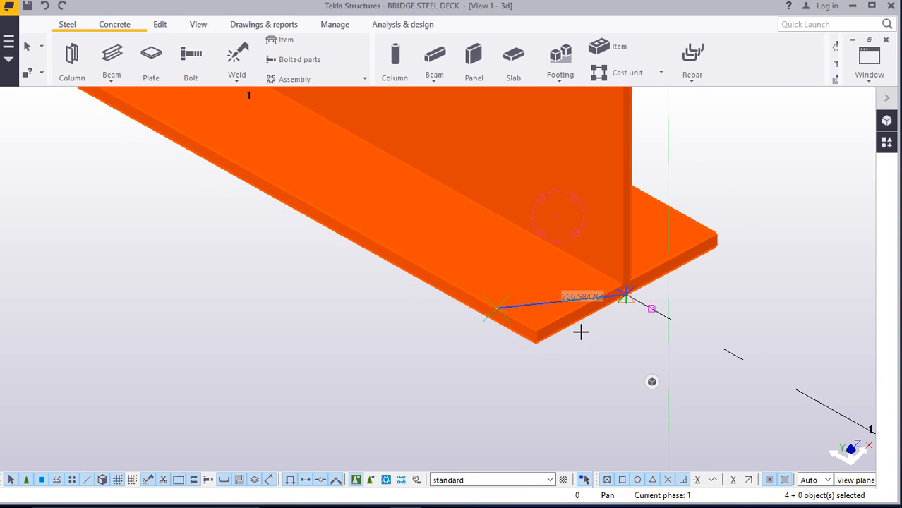
scroll(618, 214, "up", 5)
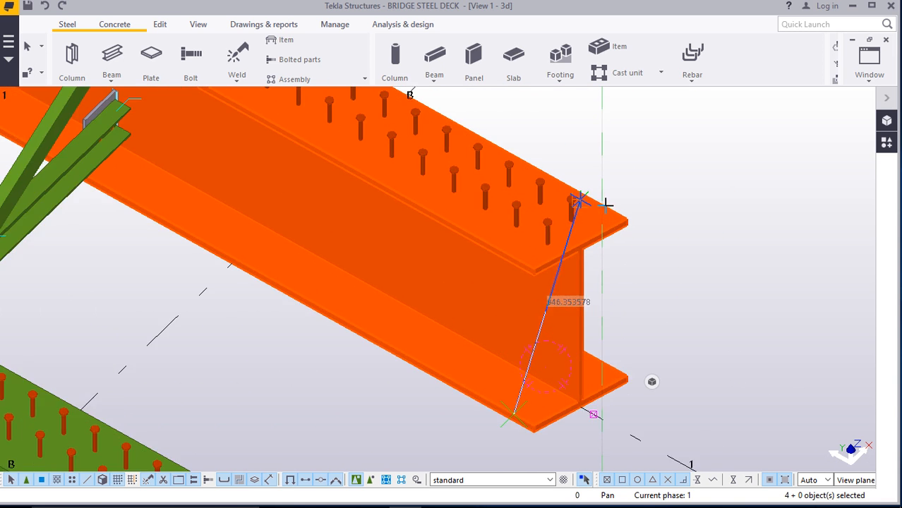
right_click(713, 125)
left_click(750, 132)
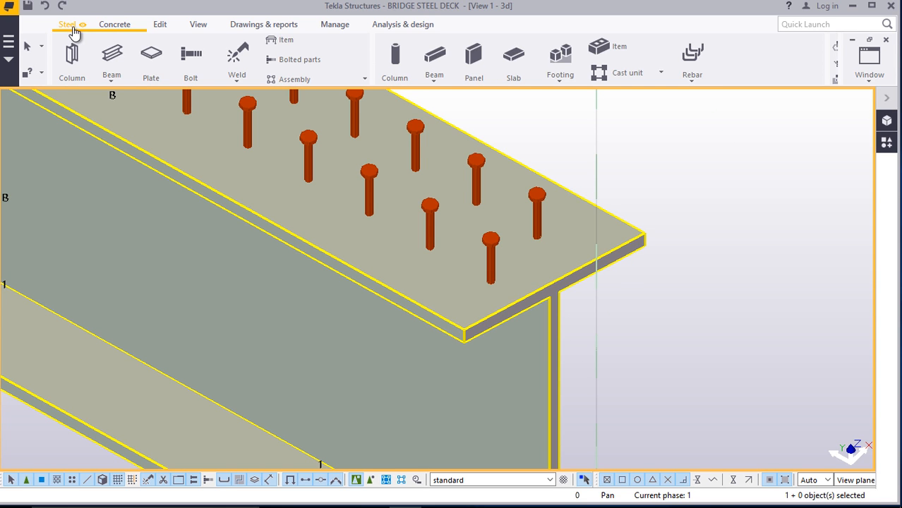
Place points at the near corner and on the opposite edge of the grid 1 girder's top flange at grid A
left_click(161, 24)
left_click(690, 101)
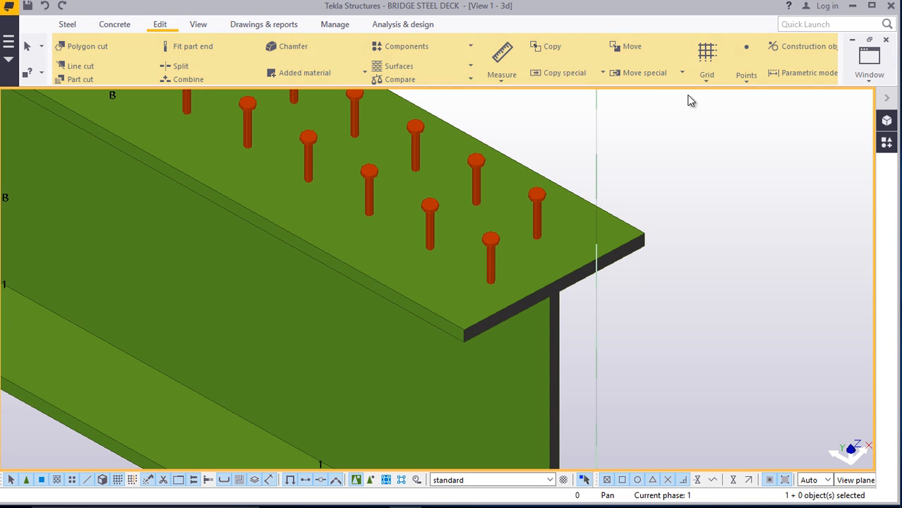
left_click(746, 80)
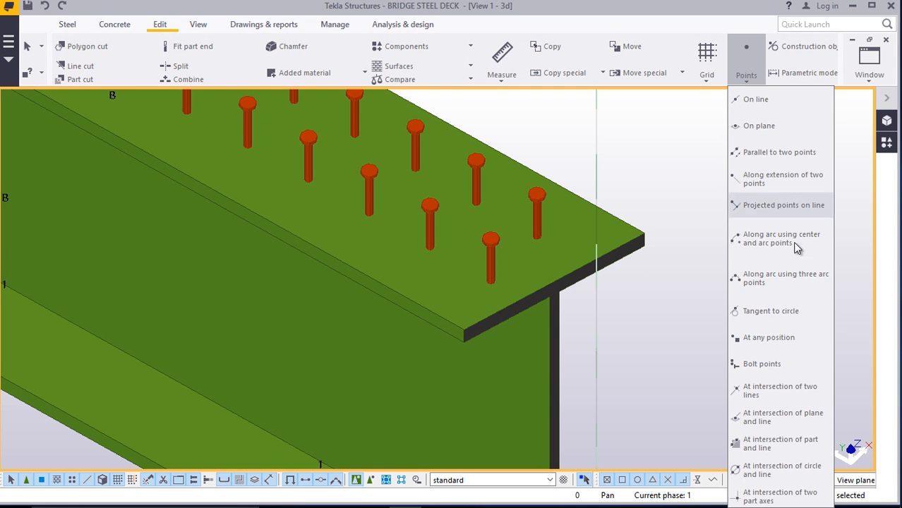
left_click(755, 337)
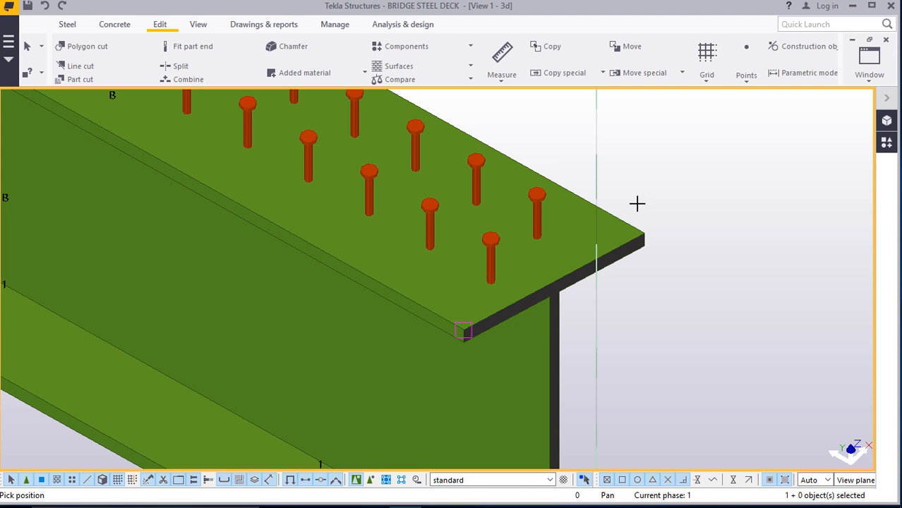
scroll(594, 205, "up", 3)
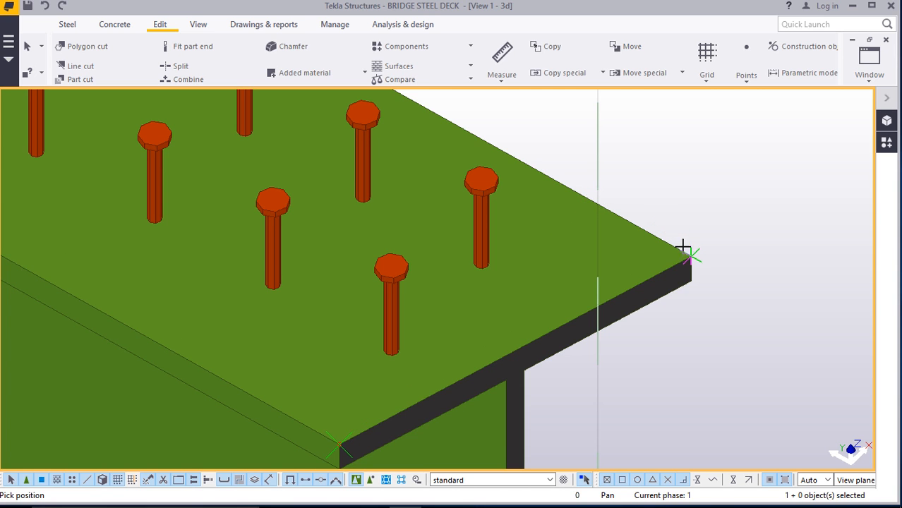
scroll(654, 222, "down", 3)
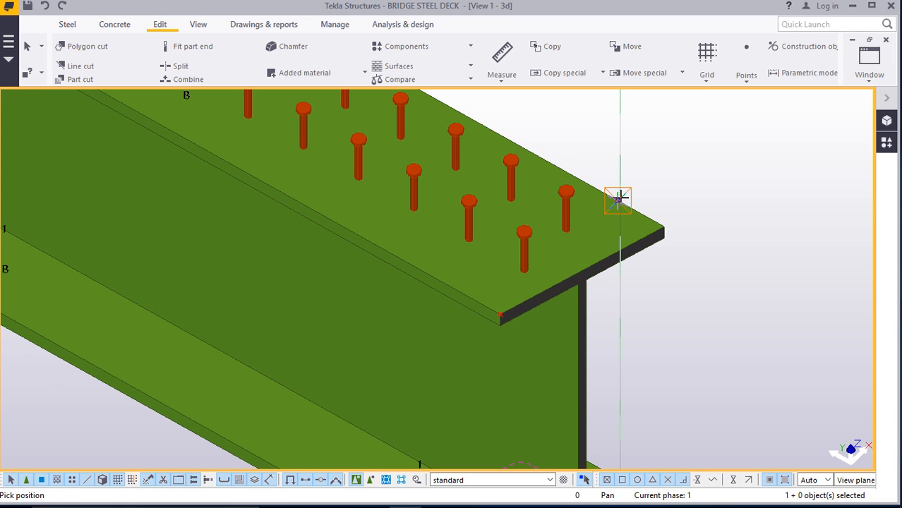
right_click(671, 169)
left_click(705, 173)
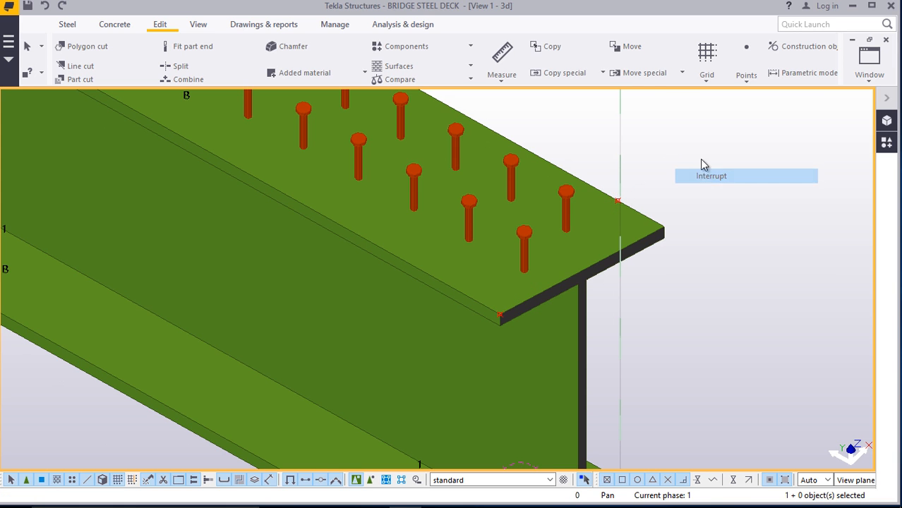
Set the view point on the grid 1 girder's top flange end and rotate the view to examine the two points
left_click(198, 24)
left_click(498, 67)
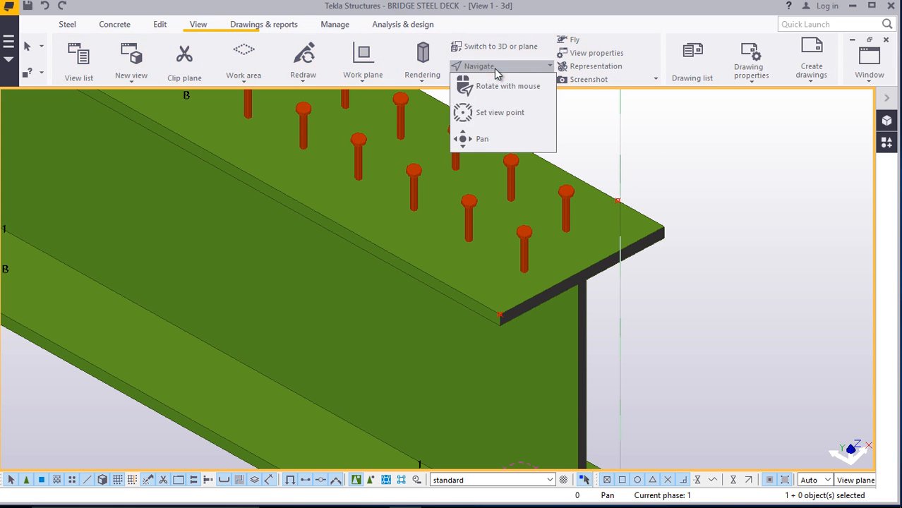
left_click(510, 113)
left_click(580, 242)
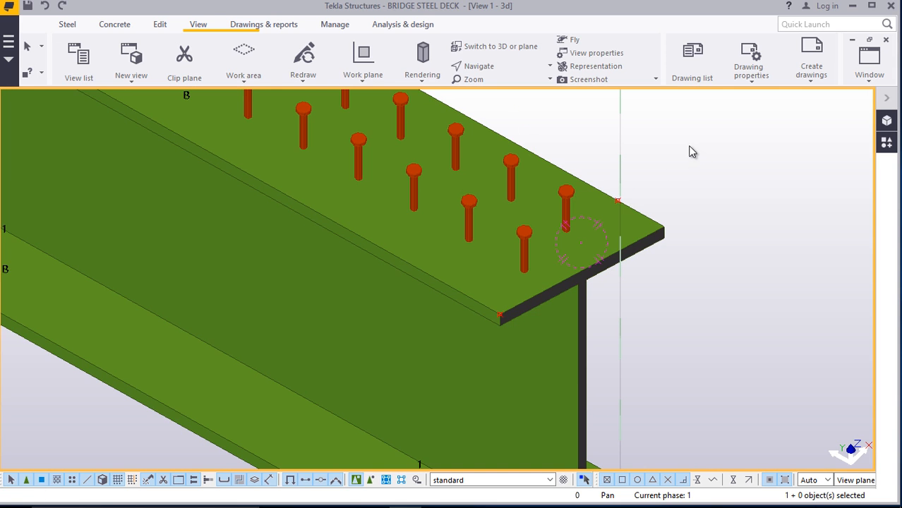
left_click(498, 68)
left_click(501, 86)
left_click_drag(581, 239, 600, 224)
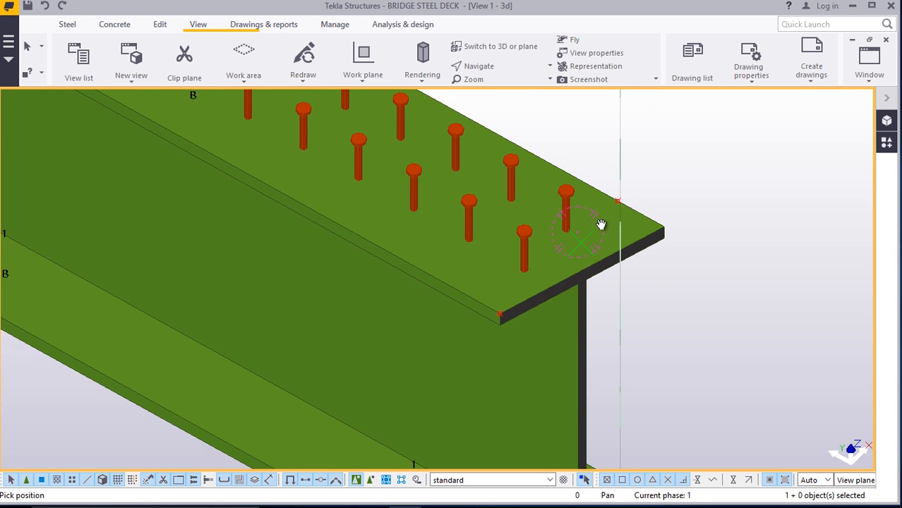
right_click(704, 169)
left_click(713, 175)
Move both points from the top flange corner down to the matching bottom flange corner of the grid 1 girder
left_click(621, 201)
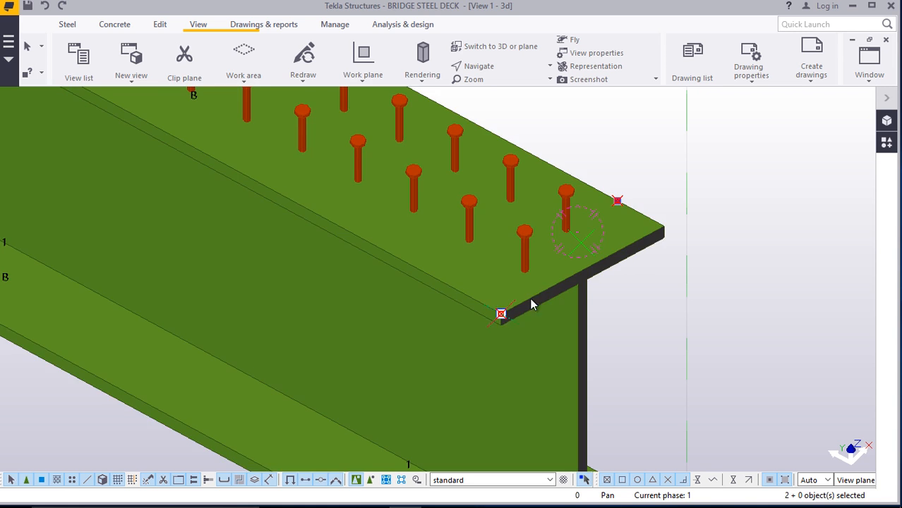
right_click(724, 153)
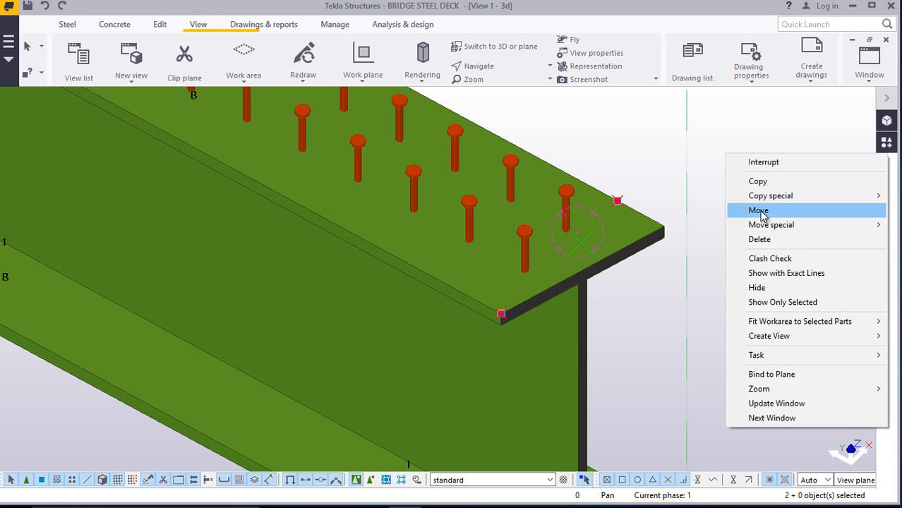
left_click(735, 206)
left_click(502, 315)
scroll(599, 166, "down", 5)
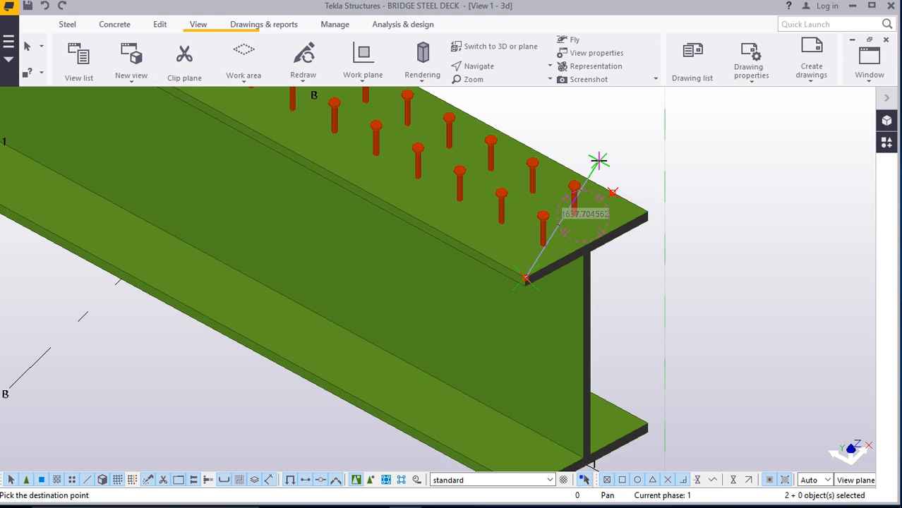
scroll(533, 389, "up", 5)
scroll(566, 360, "down", 3)
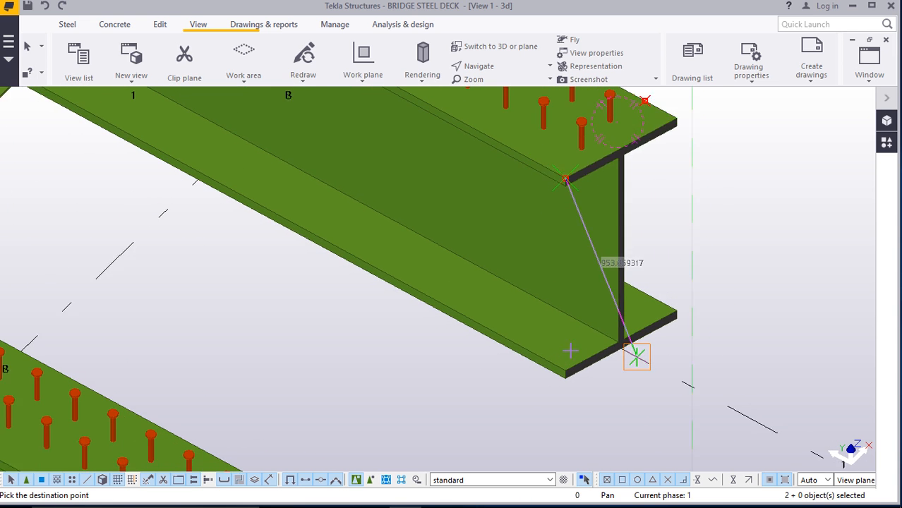
left_click(566, 369)
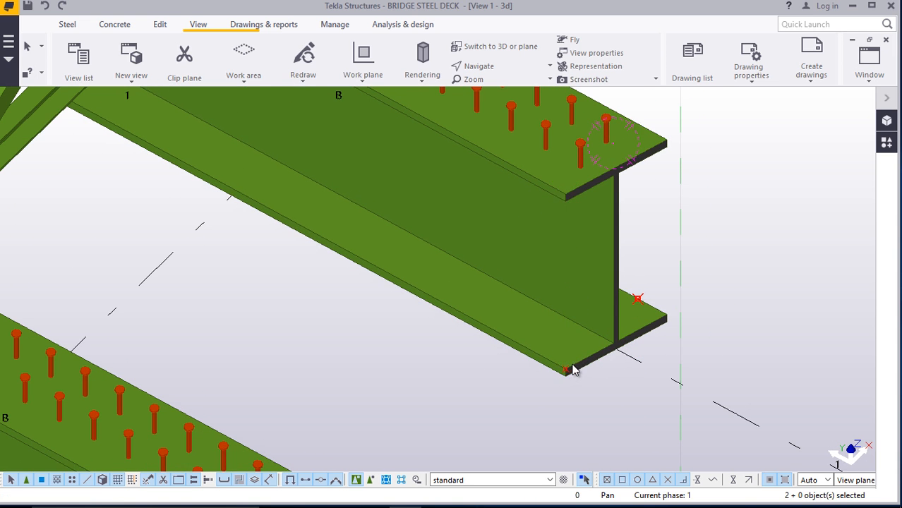
right_click(736, 203)
left_click(760, 205)
Create a bolt group on the grid 1 girder's bottom flange, from the near corner point to the point on the opposite edge
scroll(574, 364, "up", 5)
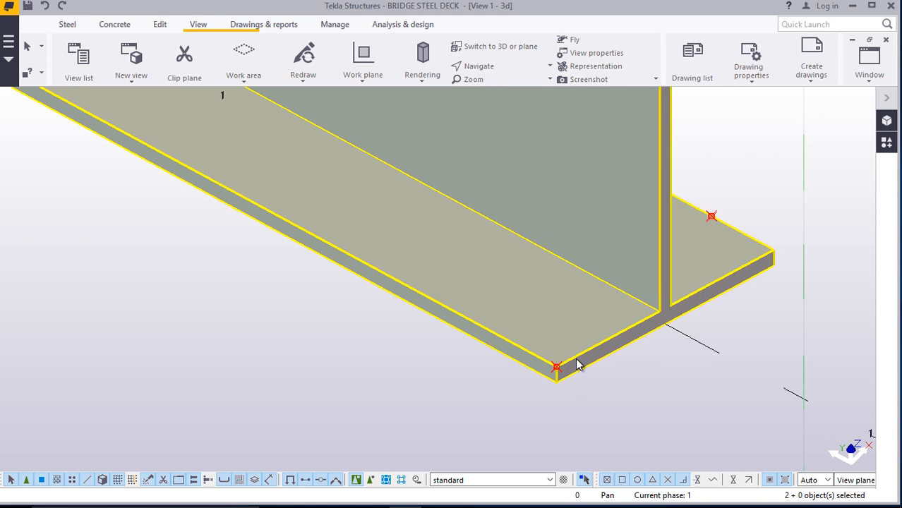
scroll(627, 347, "down", 2)
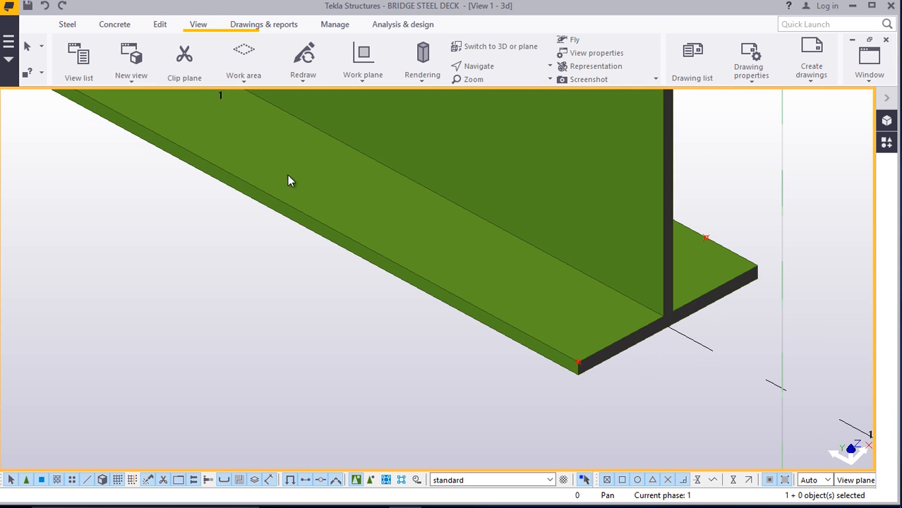
left_click(288, 179)
left_click(68, 23)
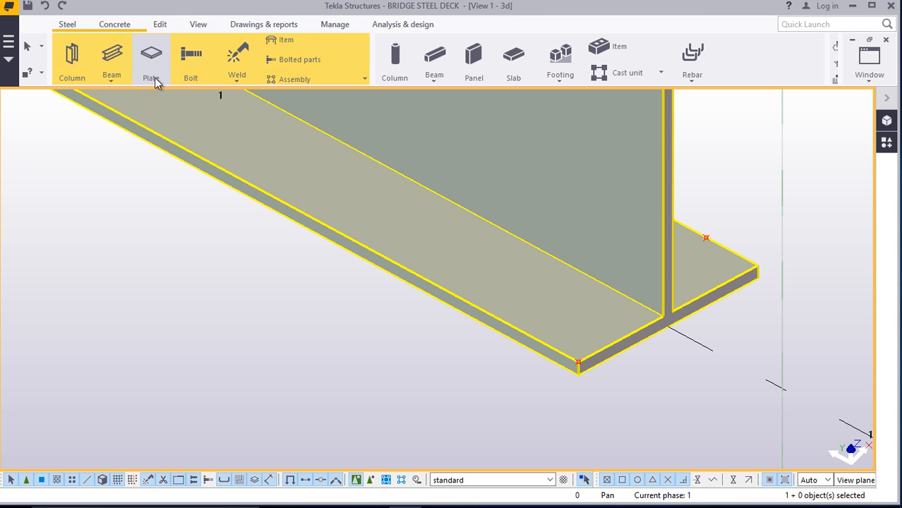
scroll(617, 355, "up", 4)
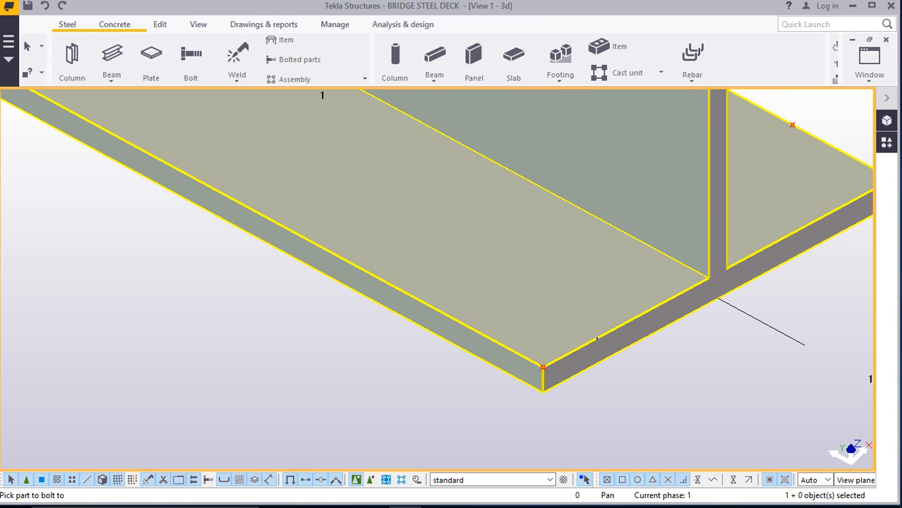
left_click(566, 305)
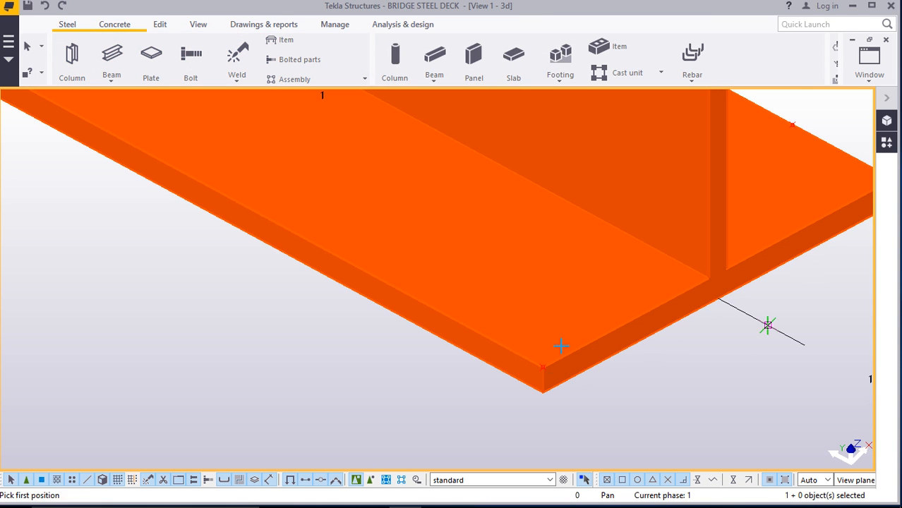
left_click(542, 367)
scroll(543, 367, "down", 2)
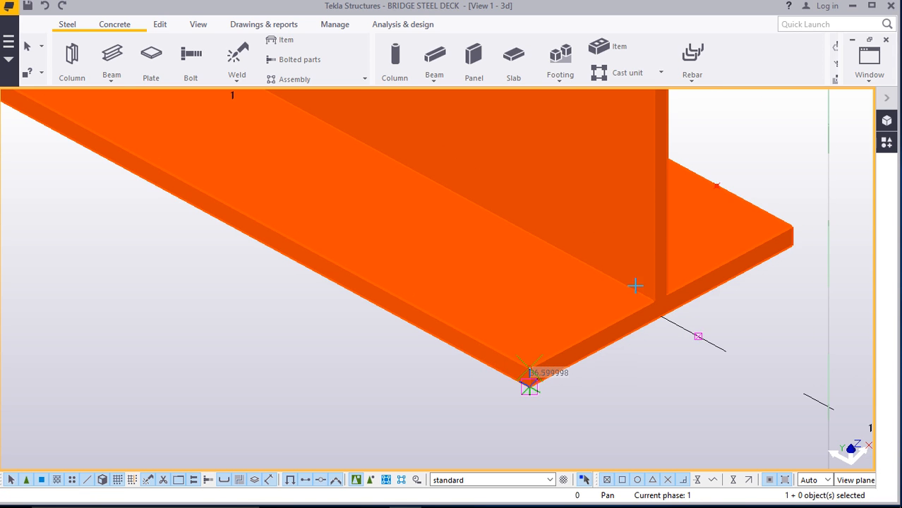
left_click(717, 183)
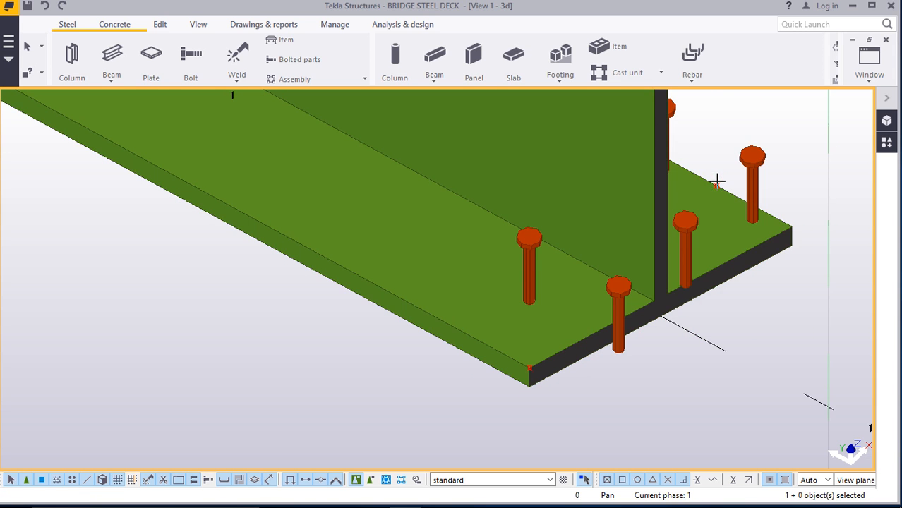
right_click(737, 143)
left_click(758, 146)
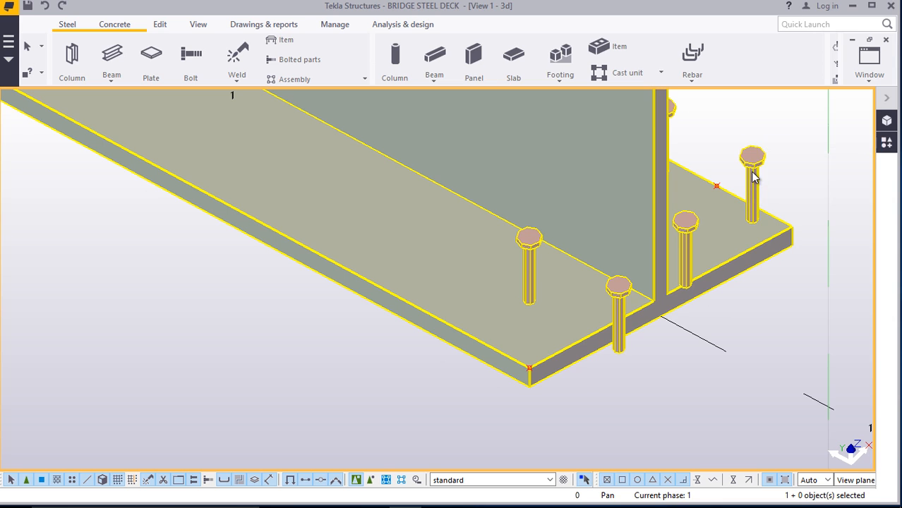
Load the standard bolt properties into the new bottom flange group and modify it to size 20, 8.8XOX site bolts
double_click(753, 177)
left_click(614, 39)
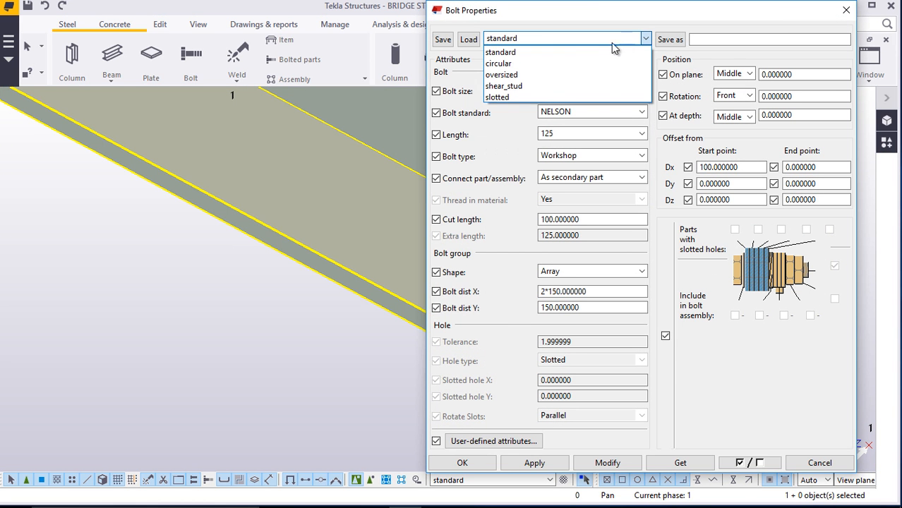
left_click(517, 51)
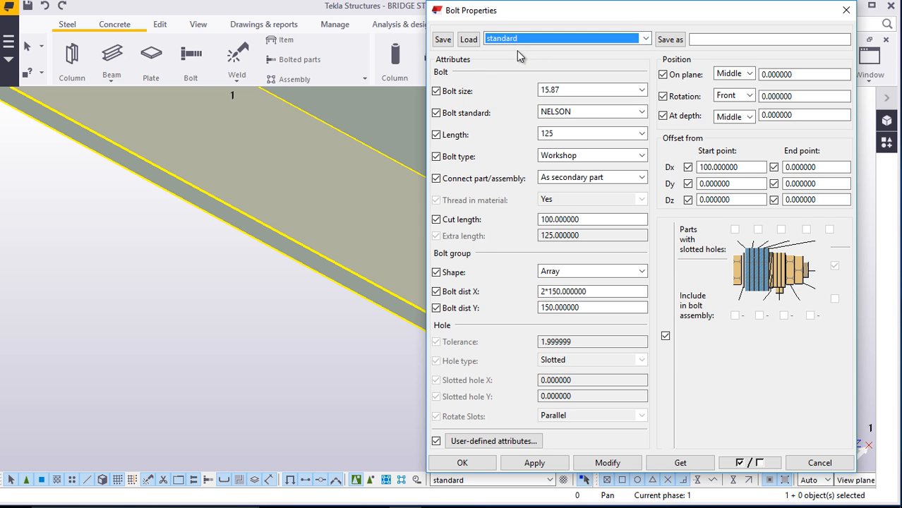
left_click(468, 39)
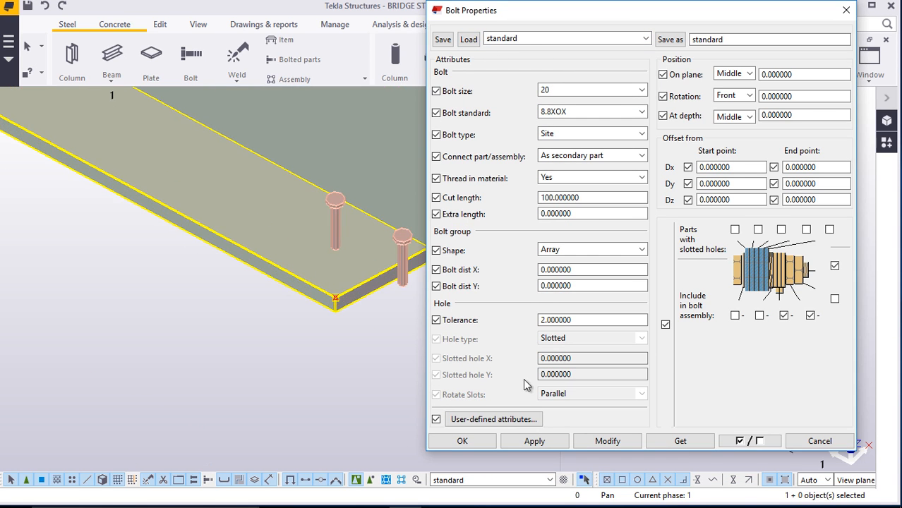
left_click(604, 442)
scroll(361, 316, "up", 5)
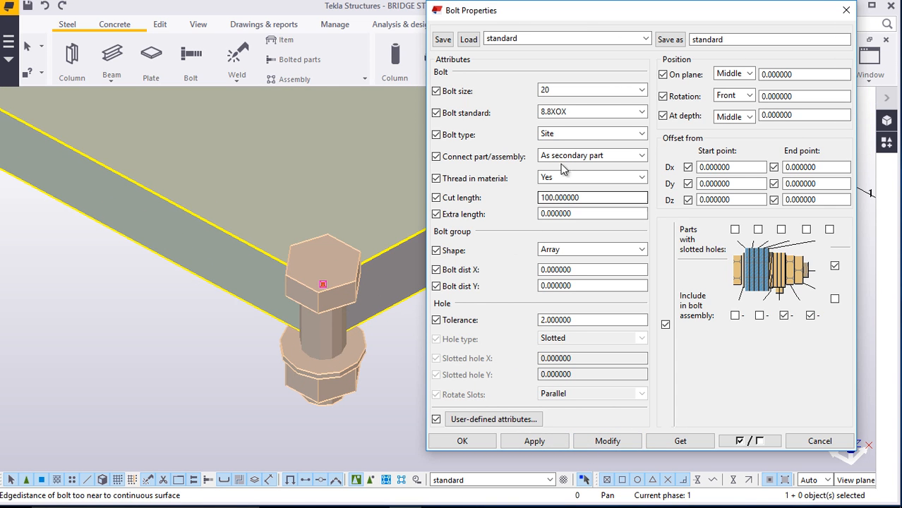
Try start point Dx offsets of 40 and 60 for the bottom flange bolt
left_click_drag(736, 167, 680, 175)
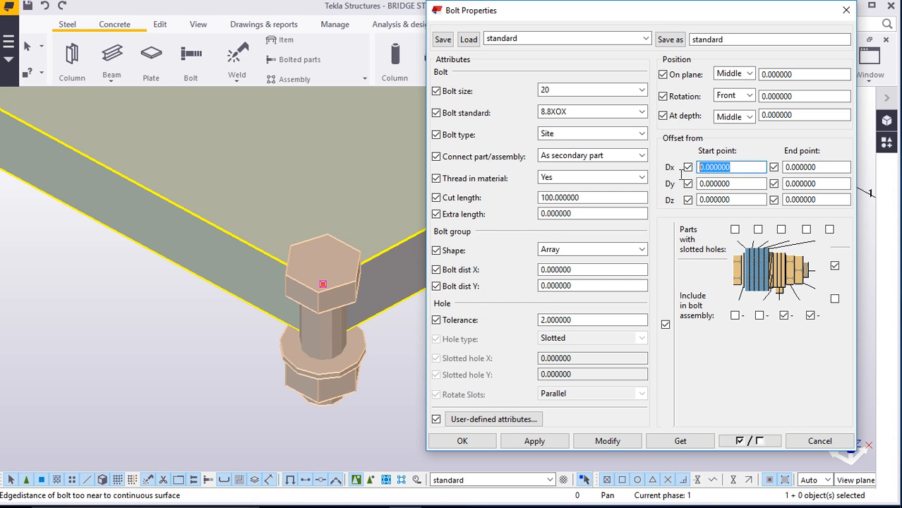
type("40")
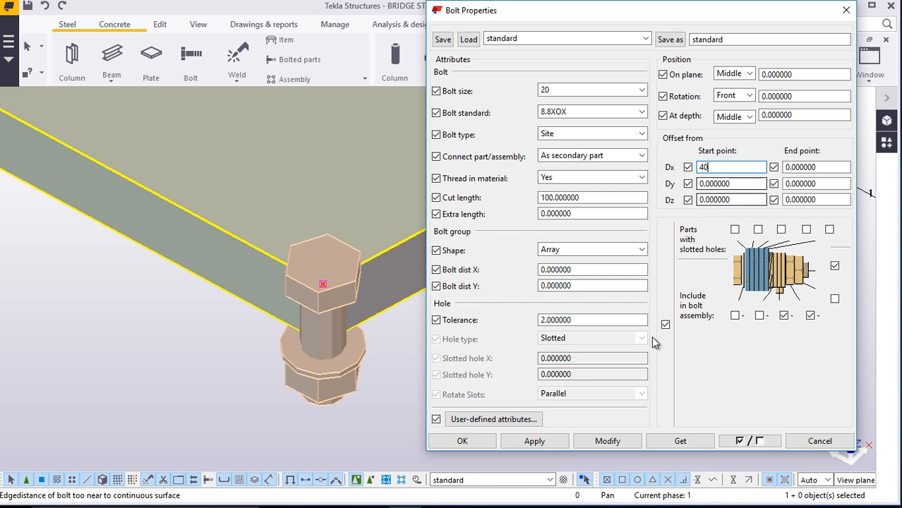
left_click(602, 443)
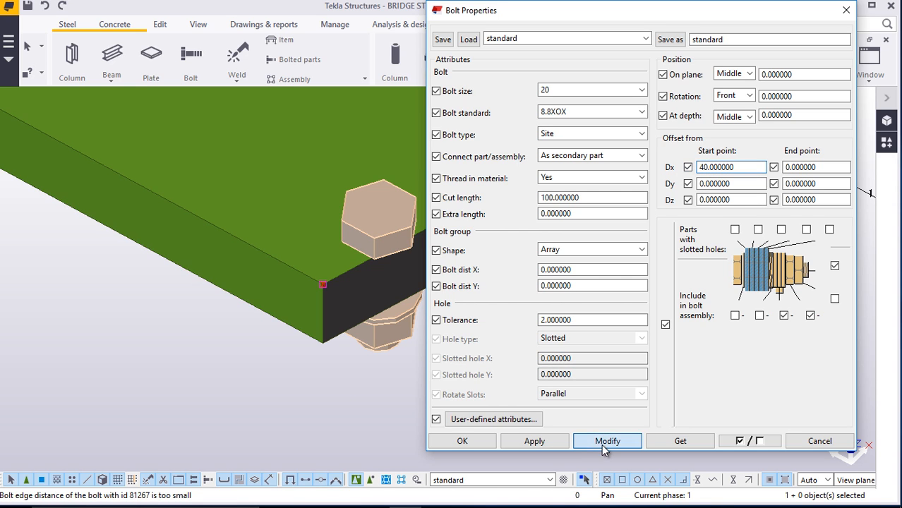
left_click(735, 169)
scroll(176, 327, "down", 4)
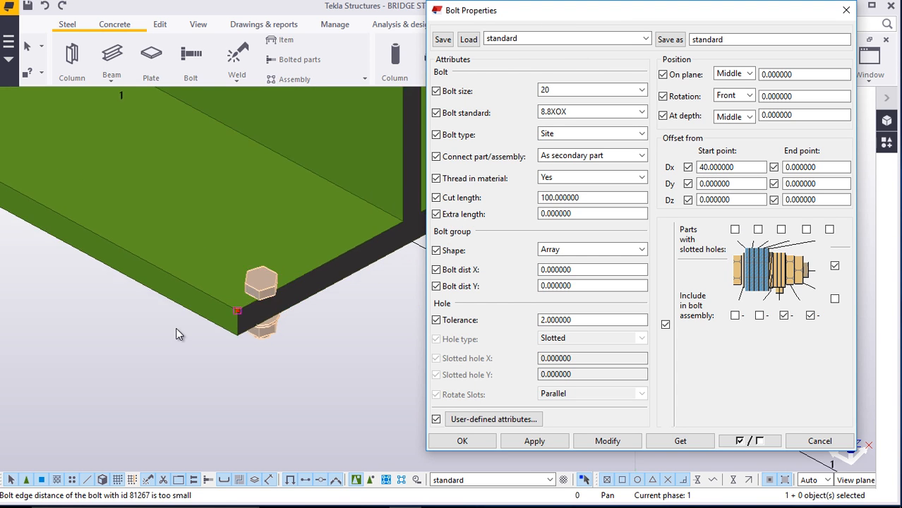
left_click_drag(745, 168, 671, 182)
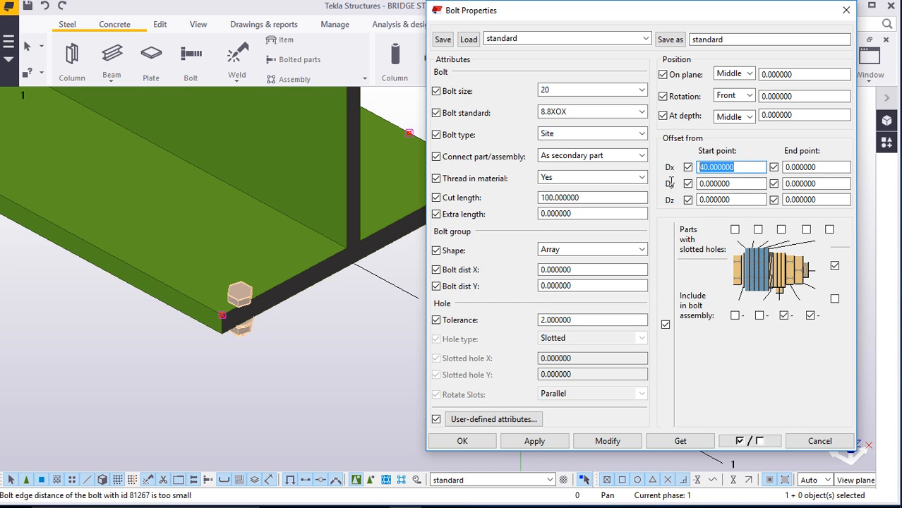
type("60")
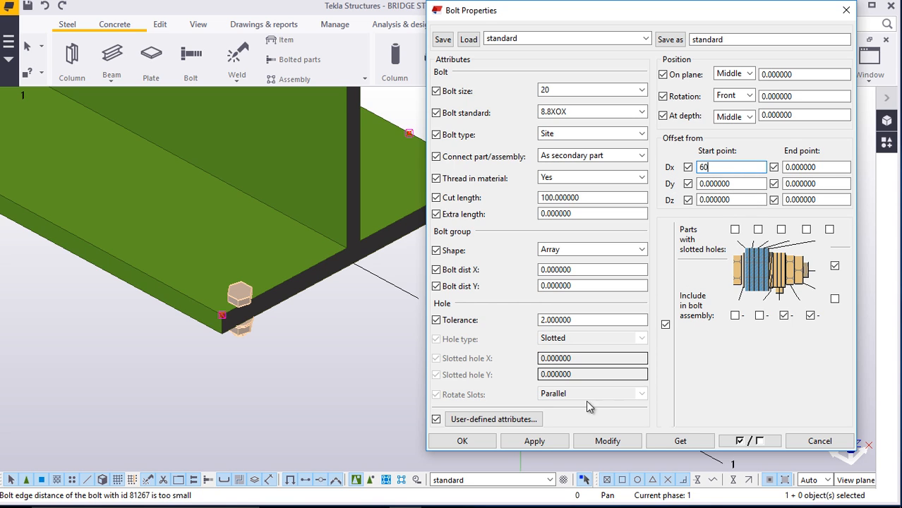
left_click(599, 442)
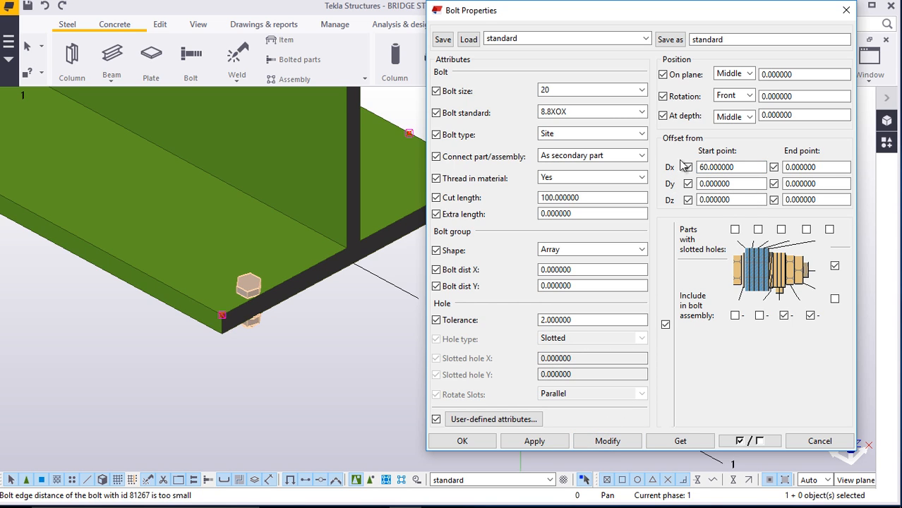
Set the bolt size to 24 and include the head-side washer in the bolt assembly
left_click(616, 90)
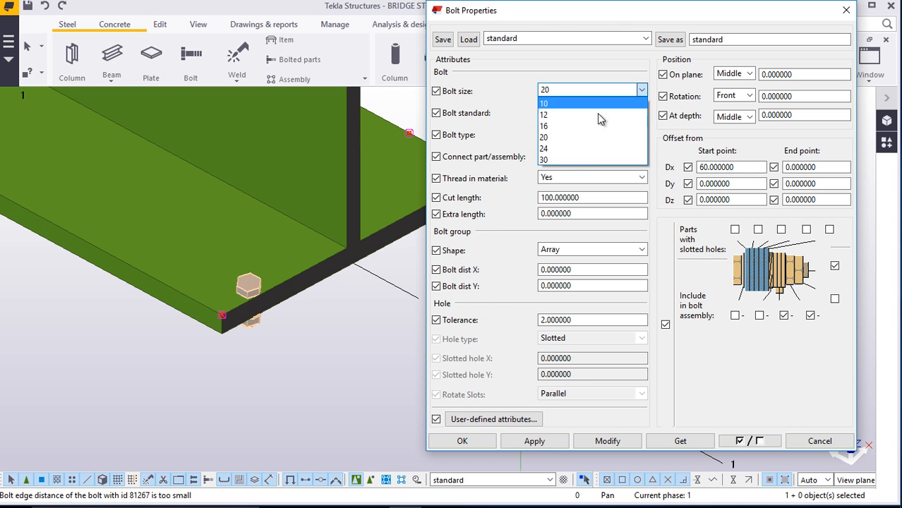
left_click(558, 149)
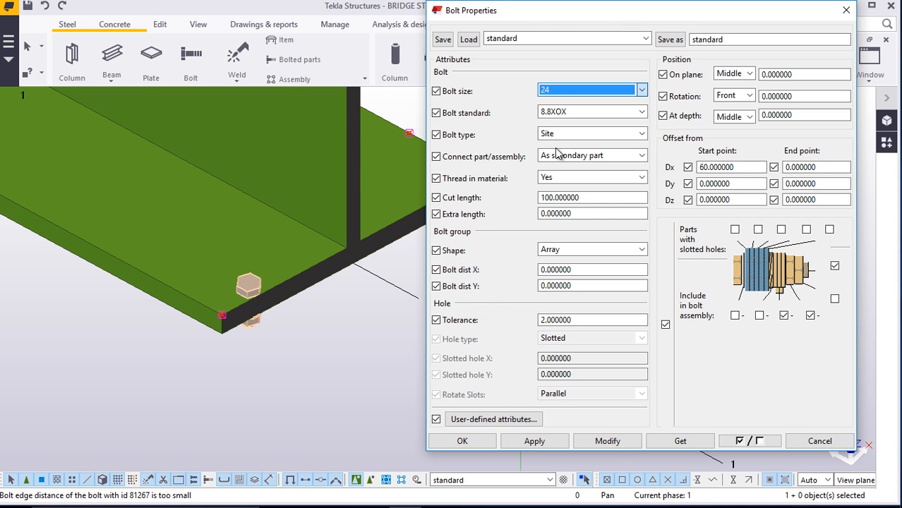
left_click(610, 441)
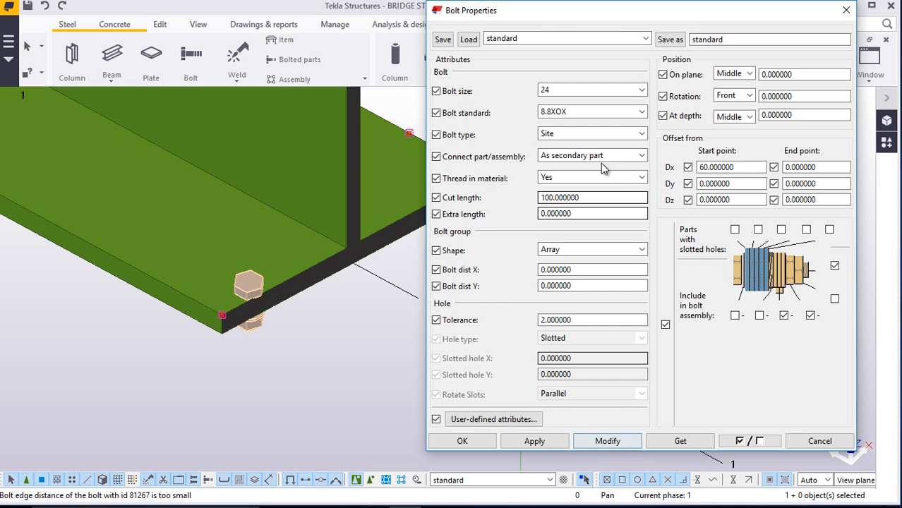
left_click(735, 315)
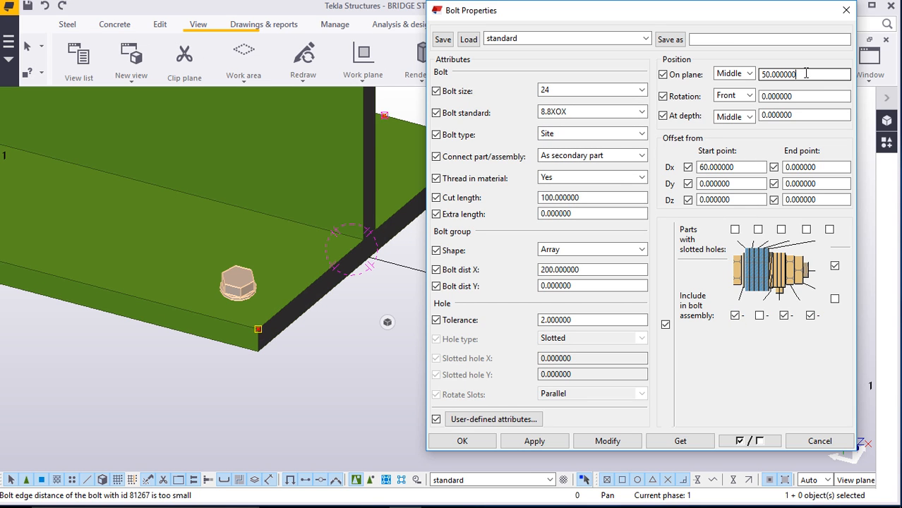
Set the bolt group's on-plane position offset to 70
left_click_drag(796, 74, 769, 79)
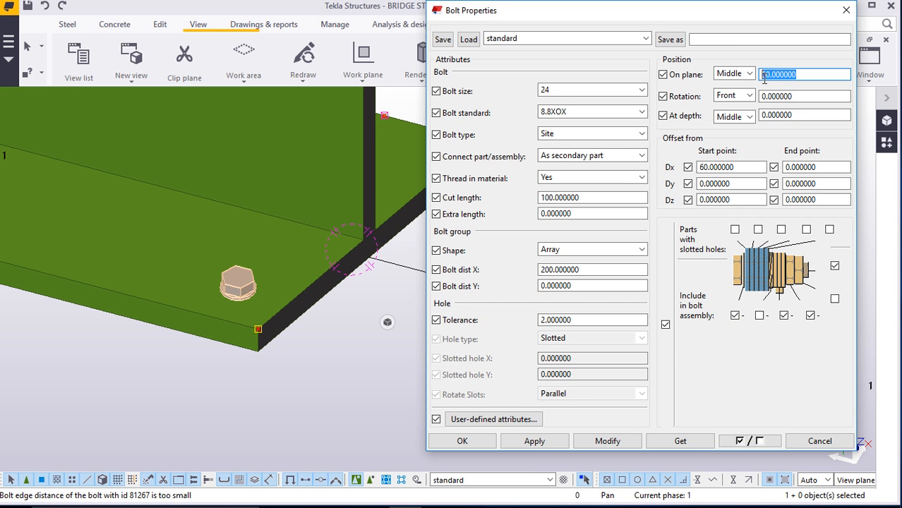
type("70")
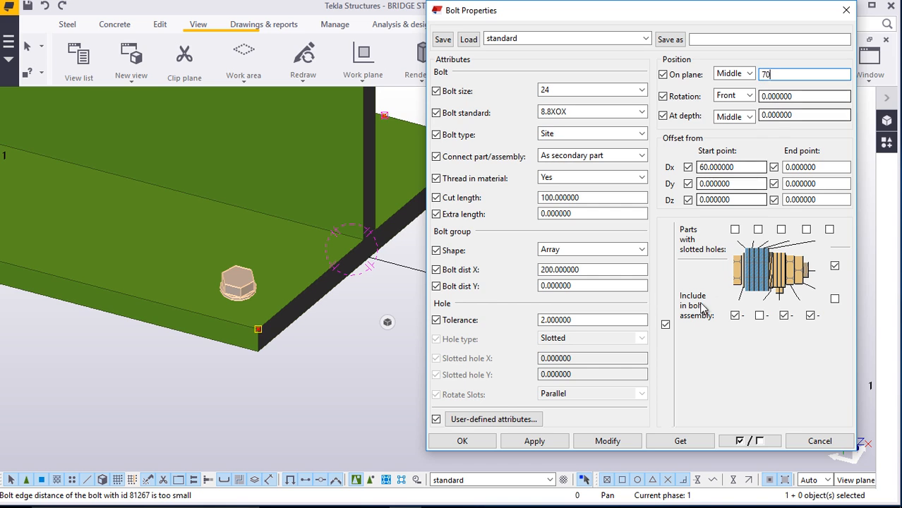
left_click(610, 441)
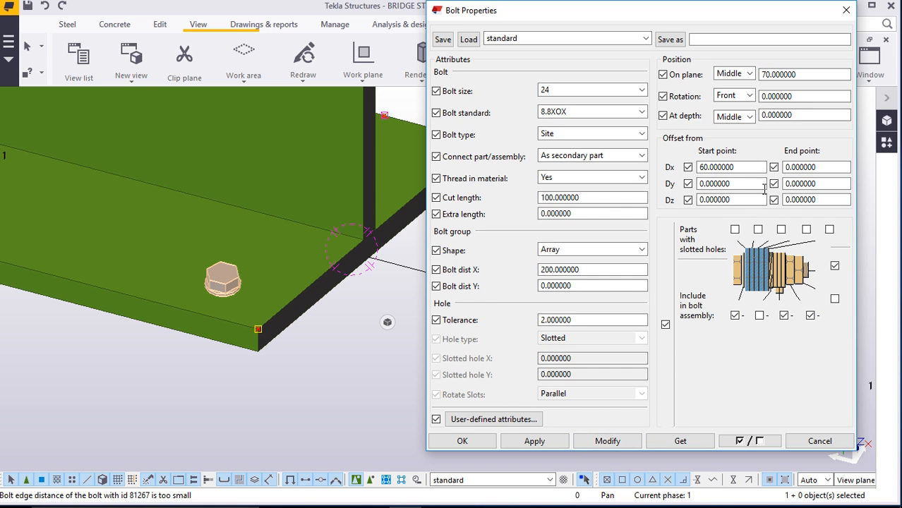
Try a start point Dx offset of 80 for the bolt group and settle on 130
left_click_drag(739, 168, 687, 180)
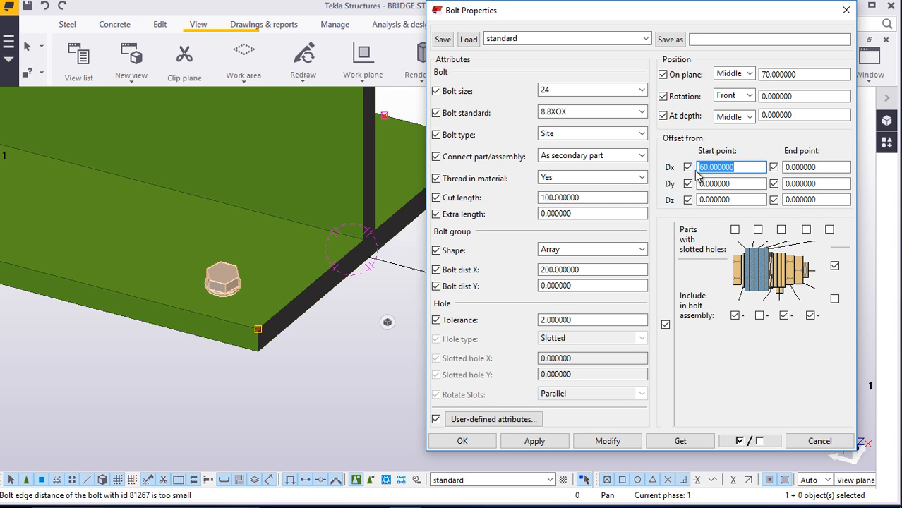
type("8")
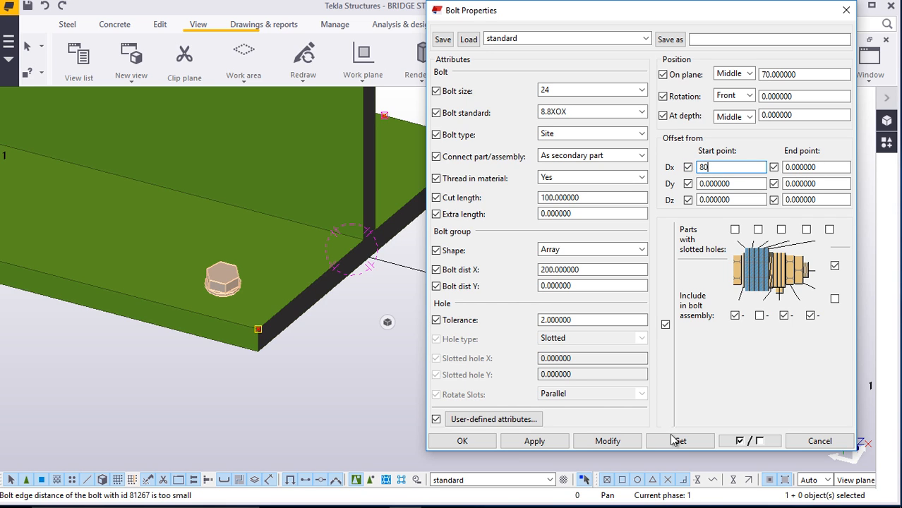
type("0")
left_click(607, 441)
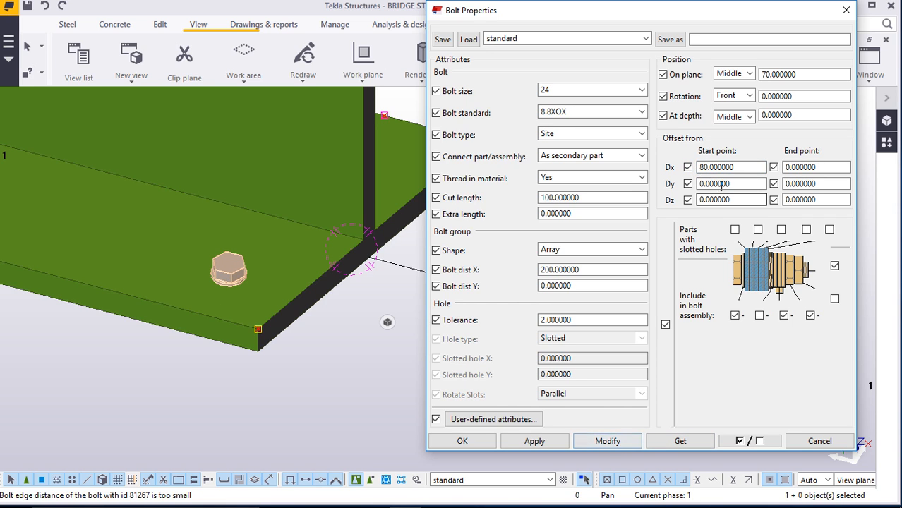
left_click_drag(739, 167, 687, 185)
type("10")
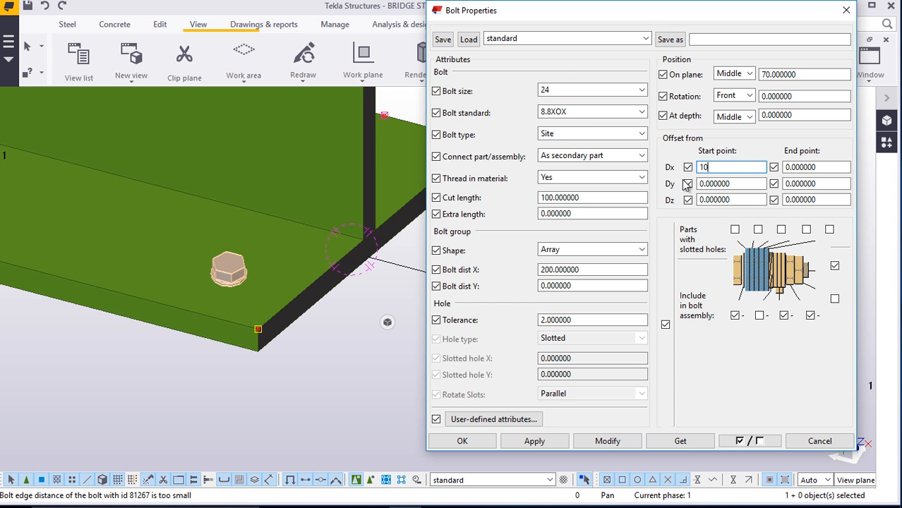
type("5")
key("Return")
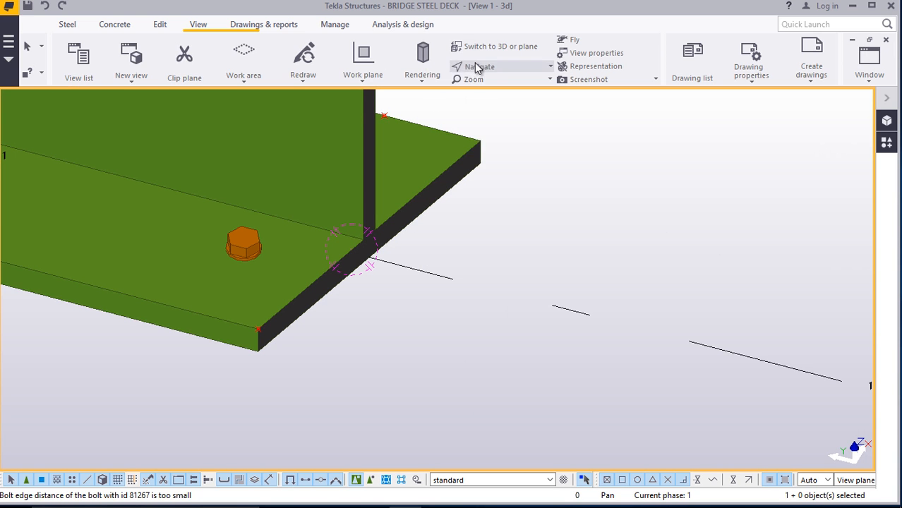
Try a bolt X distance of 2*200 for the bottom flange bolt group
left_click(466, 66)
left_click(498, 91)
left_click_drag(364, 227, 266, 207)
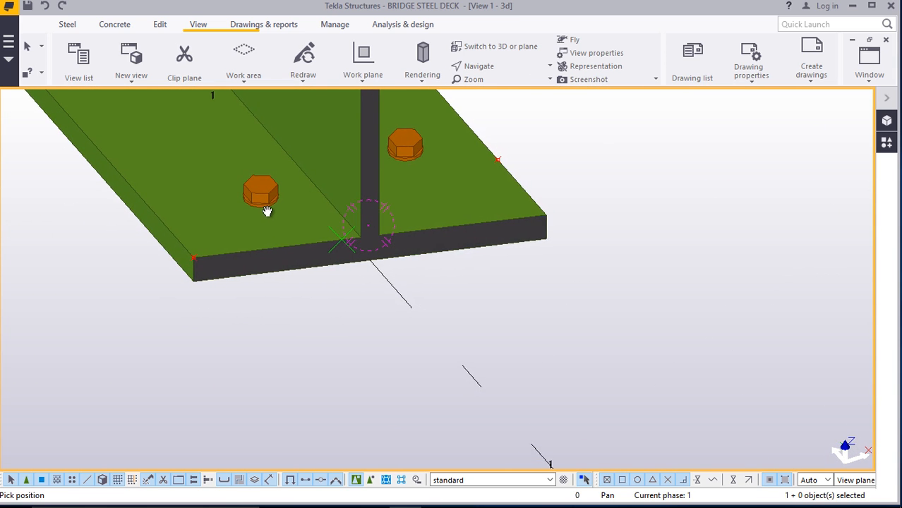
scroll(262, 181, "up", 5)
scroll(249, 259, "down", 1)
scroll(269, 210, "up", 3)
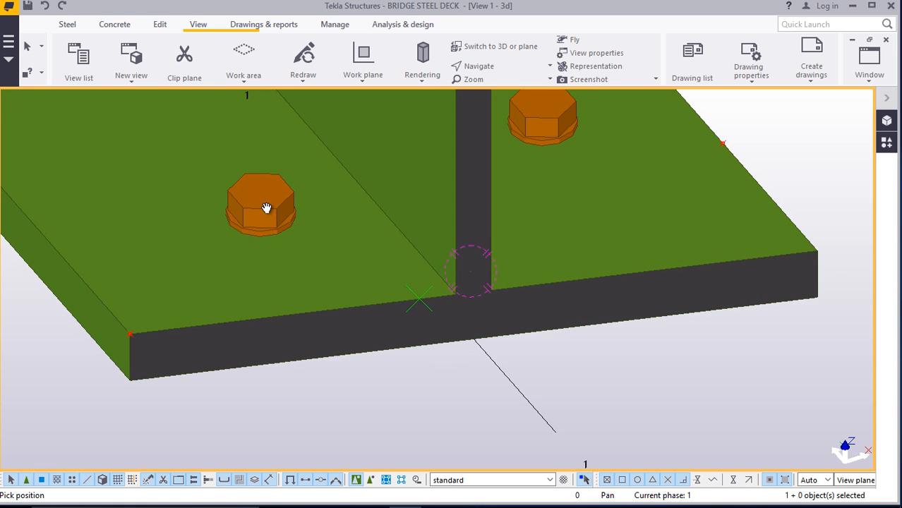
right_click(262, 197)
left_click(279, 212)
double_click(280, 215)
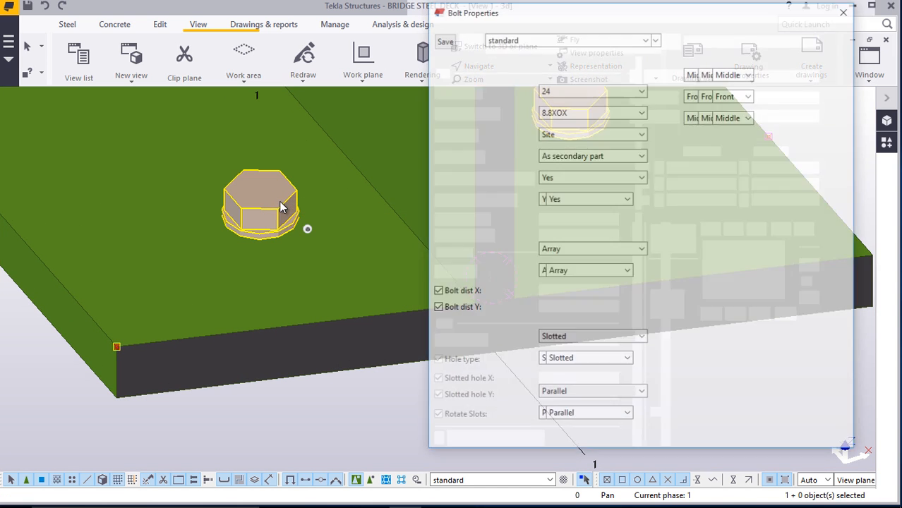
scroll(256, 282, "down", 2)
scroll(257, 277, "down", 1)
scroll(397, 212, "up", 2)
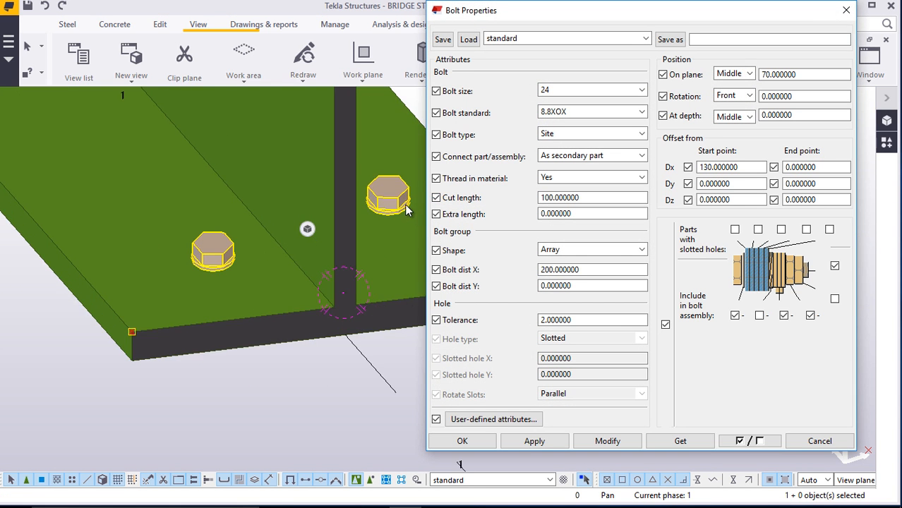
left_click(541, 271)
type("2")
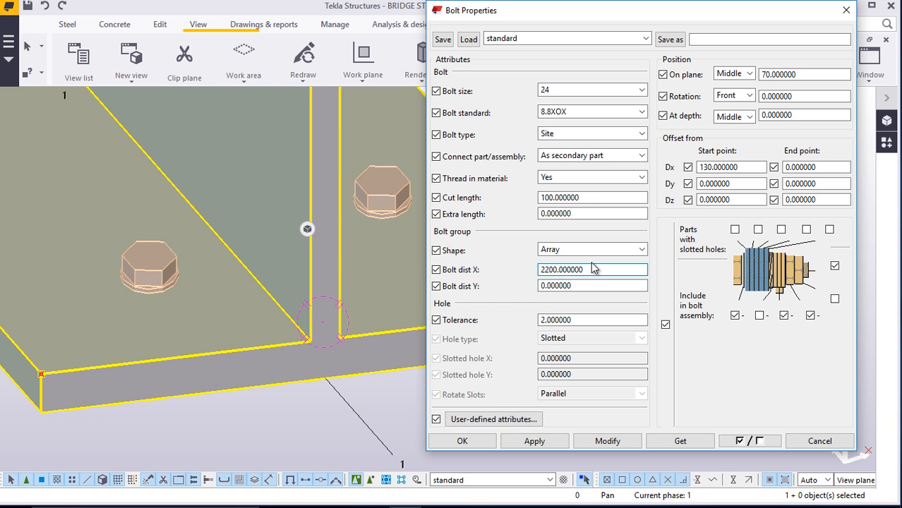
type("*")
left_click(609, 439)
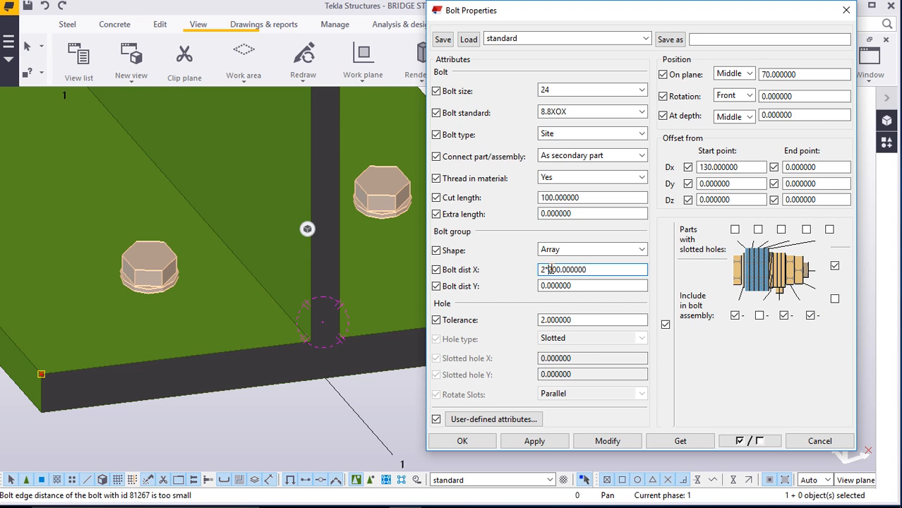
Try a bolt X distance of 4*200 for the bolt group, then undo the change
key("BackSpace")
type("4*")
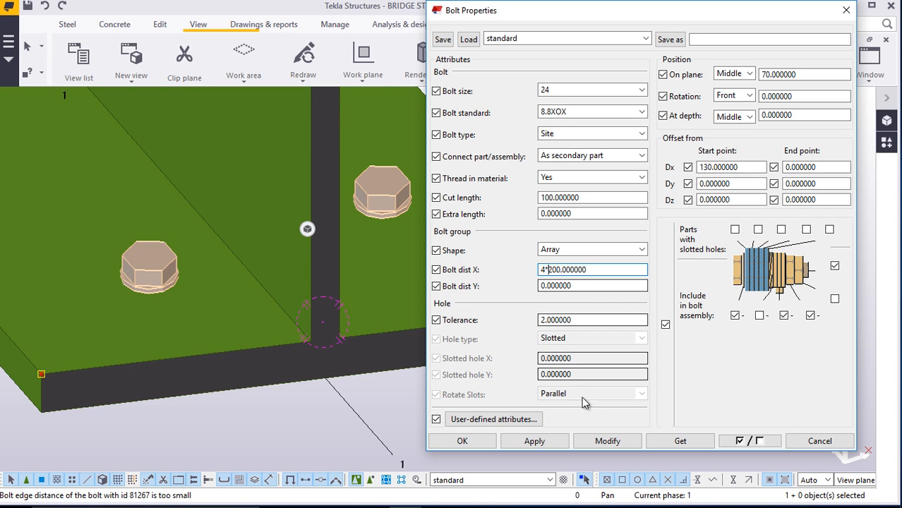
left_click(608, 441)
scroll(237, 356, "down", 5)
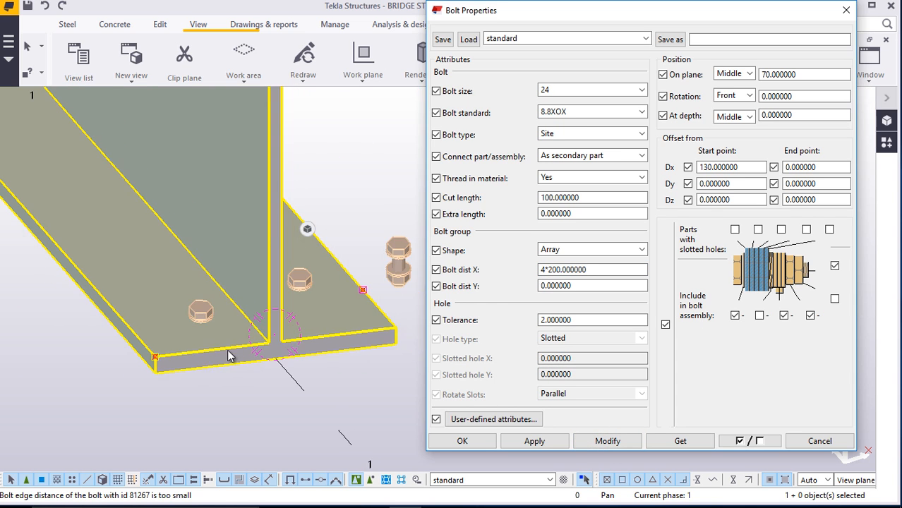
left_click(44, 8)
left_click(45, 8)
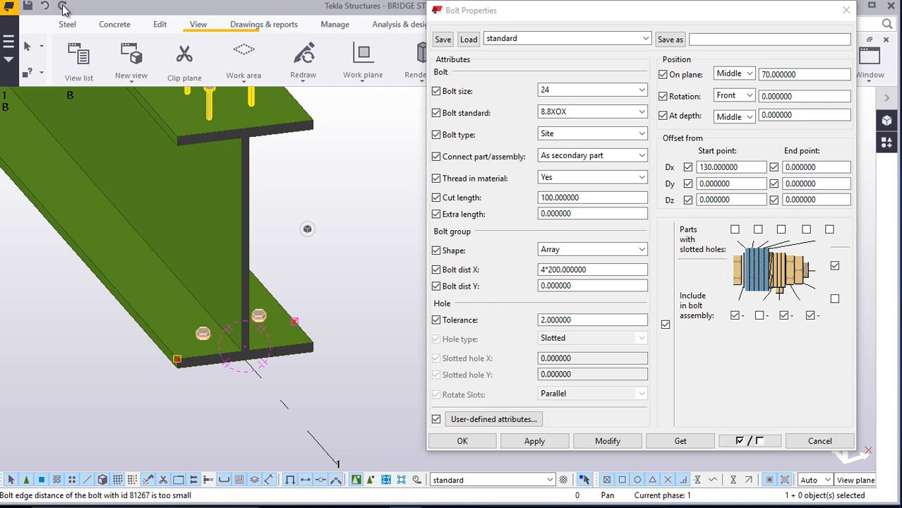
scroll(214, 347, "up", 3)
scroll(185, 341, "up", 3)
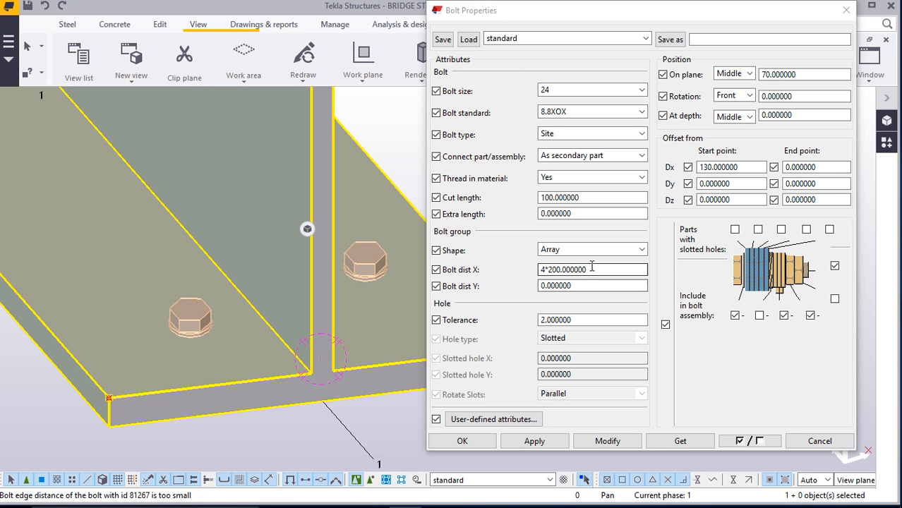
Try a bolt X distance of 4*50 for the bolt group and close its properties
left_click_drag(596, 267, 548, 270)
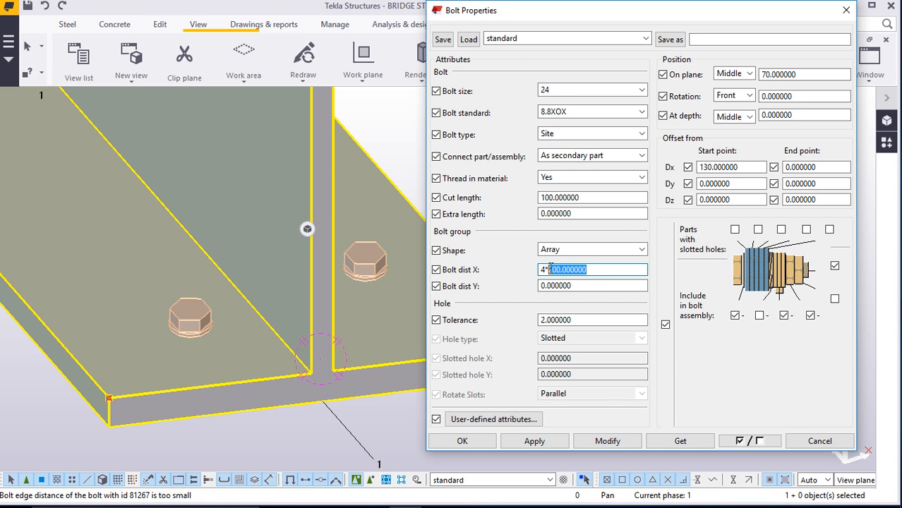
type("50")
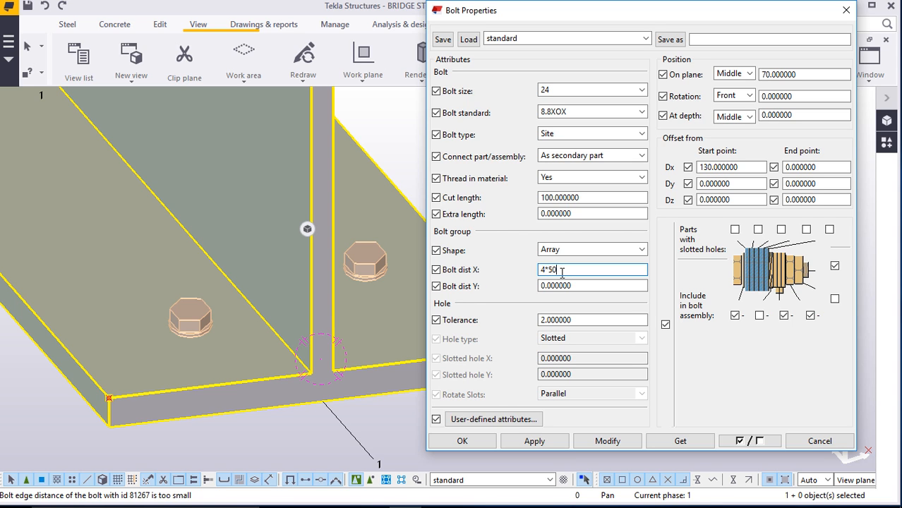
left_click(593, 441)
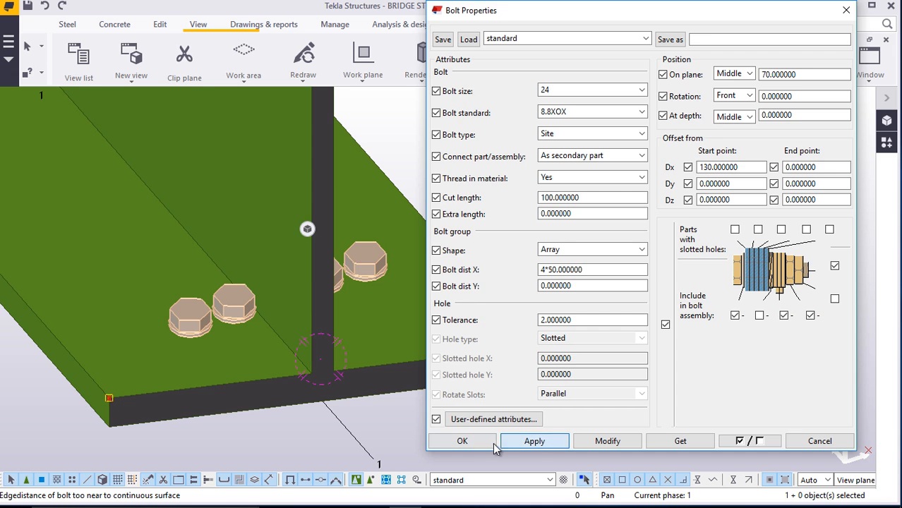
left_click(462, 441)
Reopen the bottom flange bolt group's properties and try a bolt X distance of 4*100
left_click(477, 66)
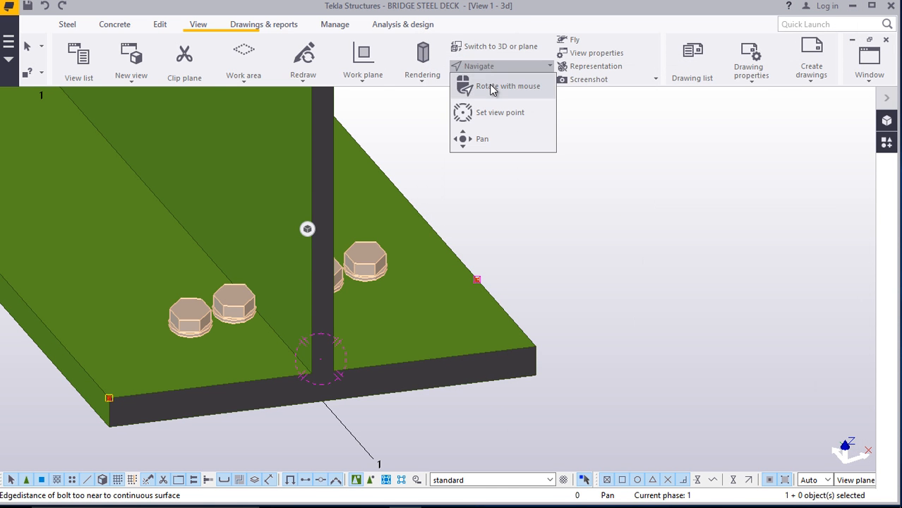
left_click(494, 110)
mouse_move(343, 323)
middle_mouse_down("ctrl")
mouse_move(312, 308)
mouse_move(210, 292)
mouse_move(288, 260)
mouse_move(302, 278)
mouse_move(292, 274)
middle_mouse_up("ctrl")
right_click(292, 274)
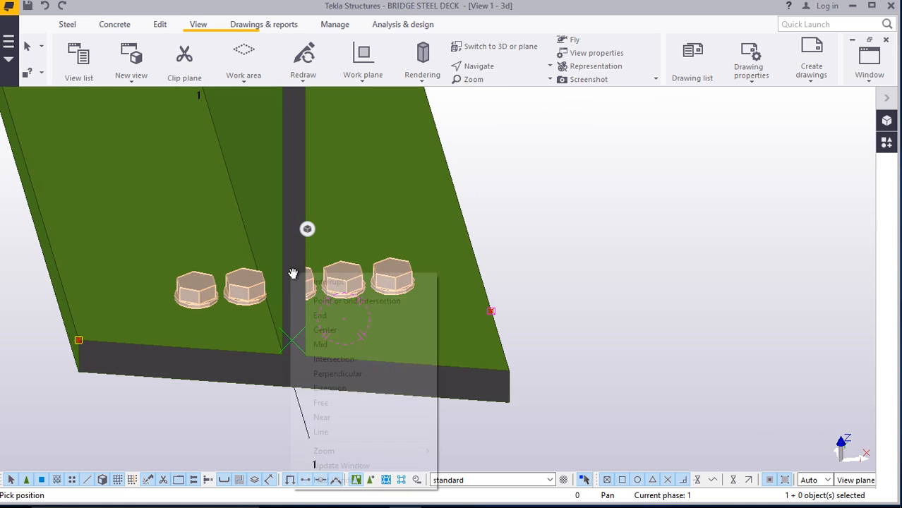
left_click(352, 282)
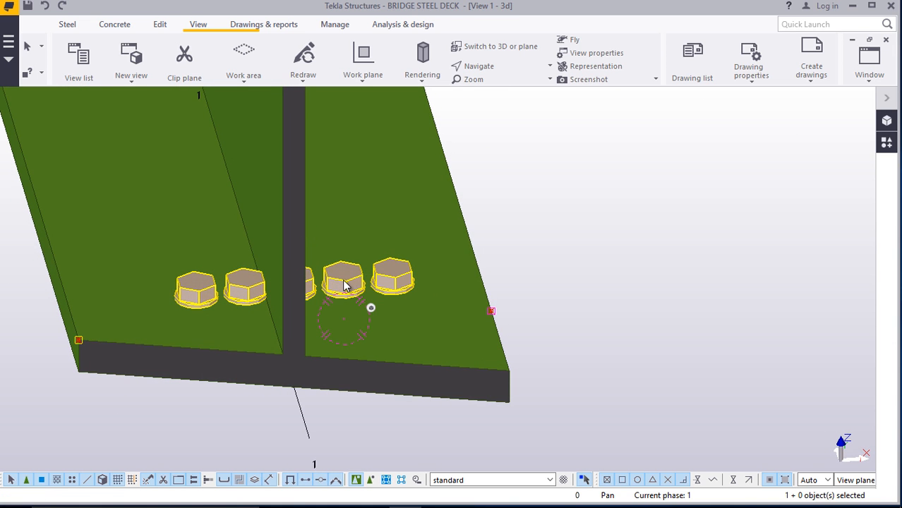
double_click(344, 281)
left_click(558, 270)
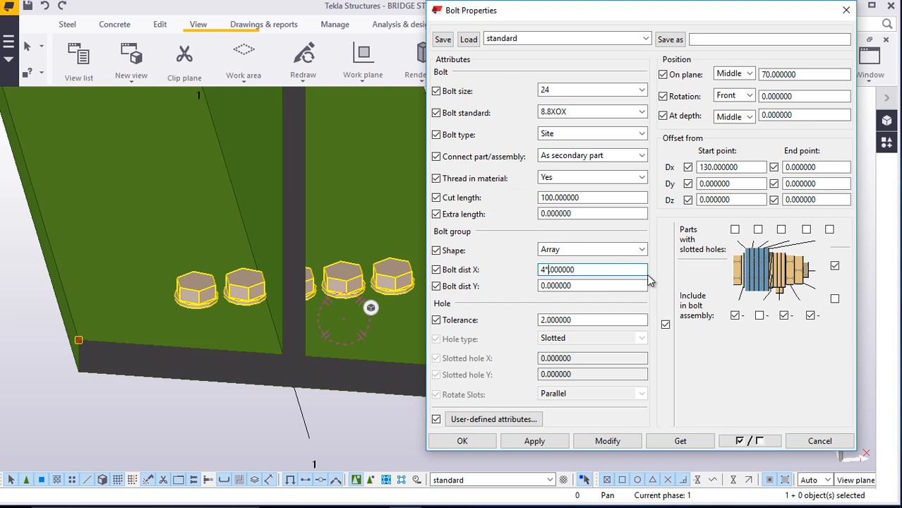
left_click(606, 441)
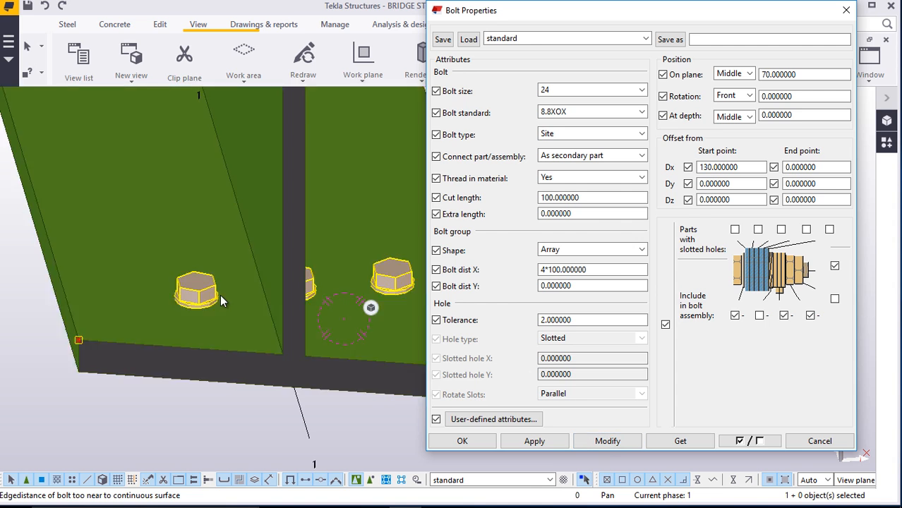
Try a bolt X distance of 4*70 for the bolt group
scroll(222, 297, "down", 2)
double_click(317, 293)
scroll(317, 293, "up", 1)
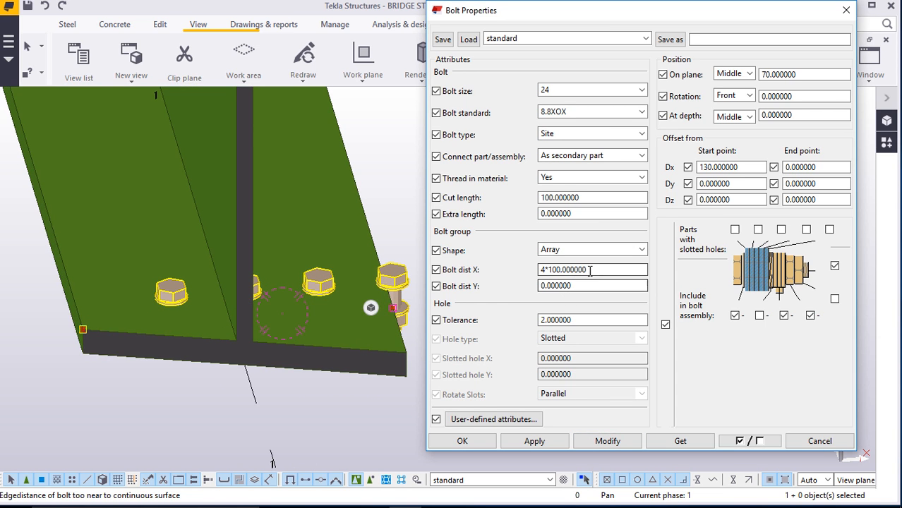
left_click_drag(596, 270, 557, 270)
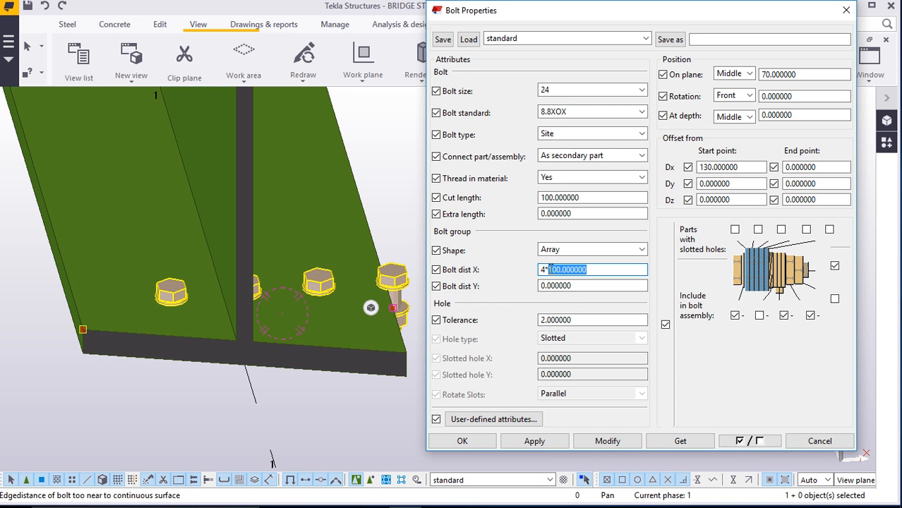
type("70")
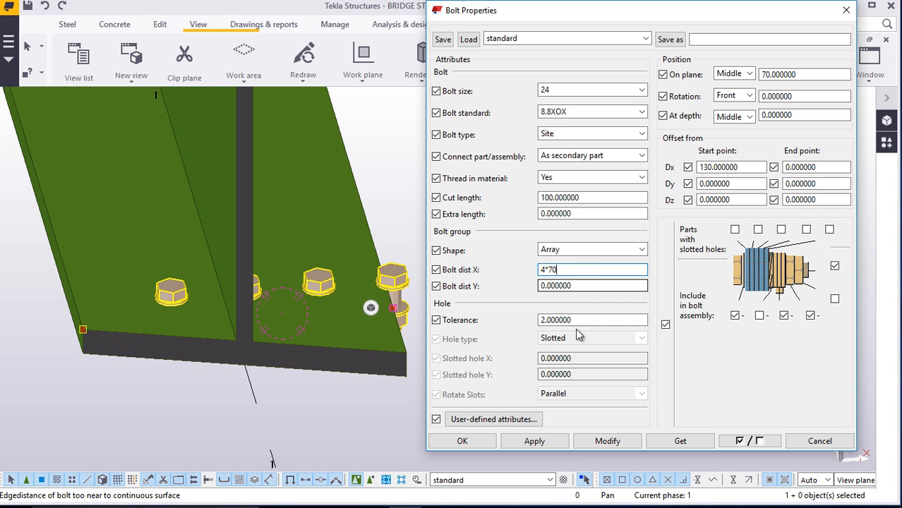
left_click(602, 442)
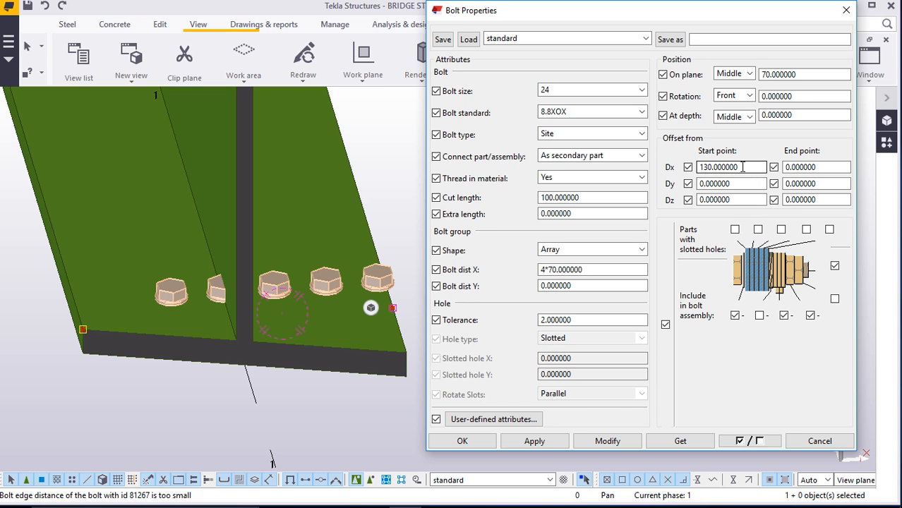
Set the bolt group's X distance to 4*80
left_click_drag(586, 270, 553, 272)
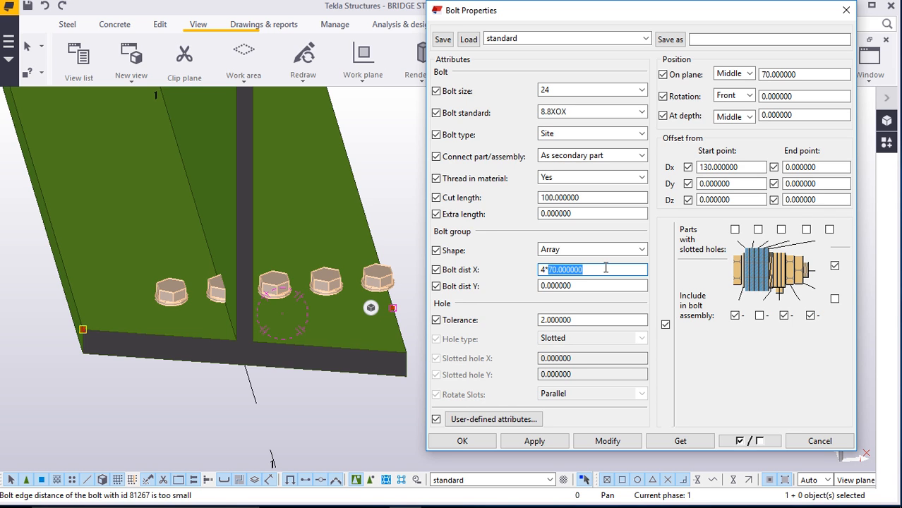
type("80")
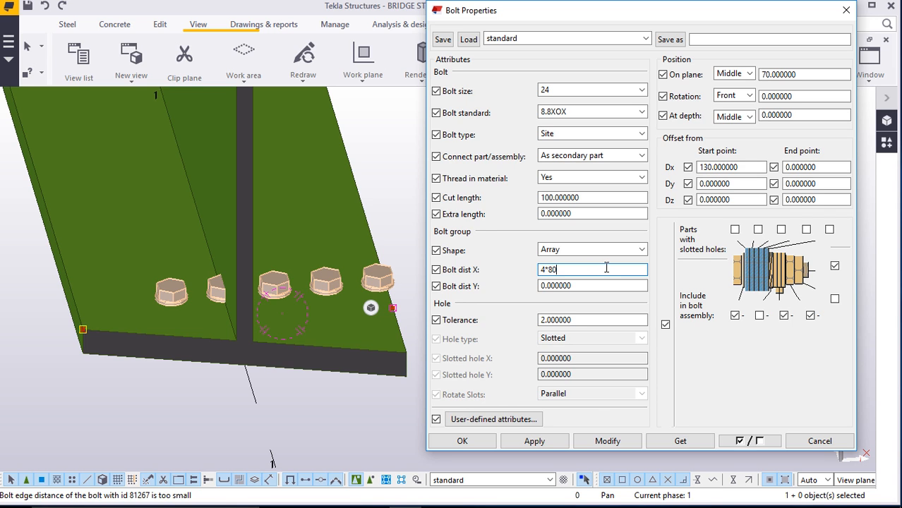
left_click(607, 443)
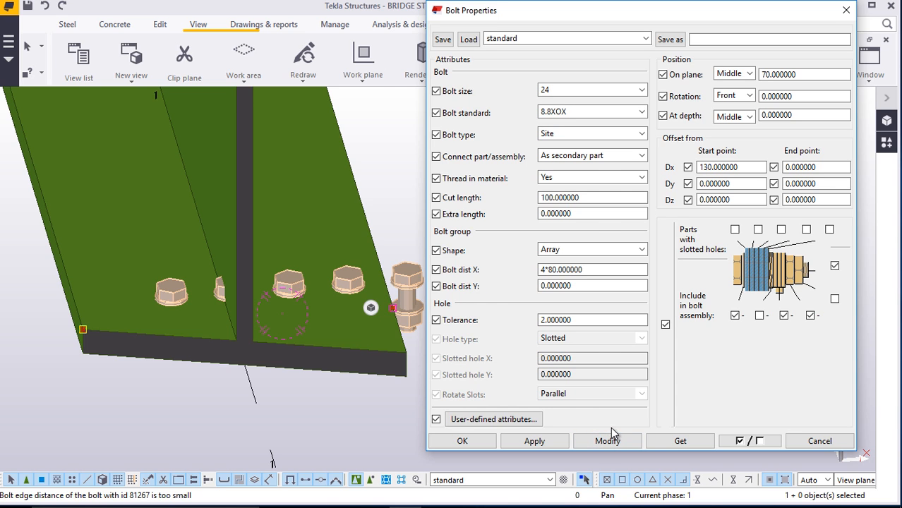
scroll(233, 305, "down", 2)
scroll(275, 315, "up", 3)
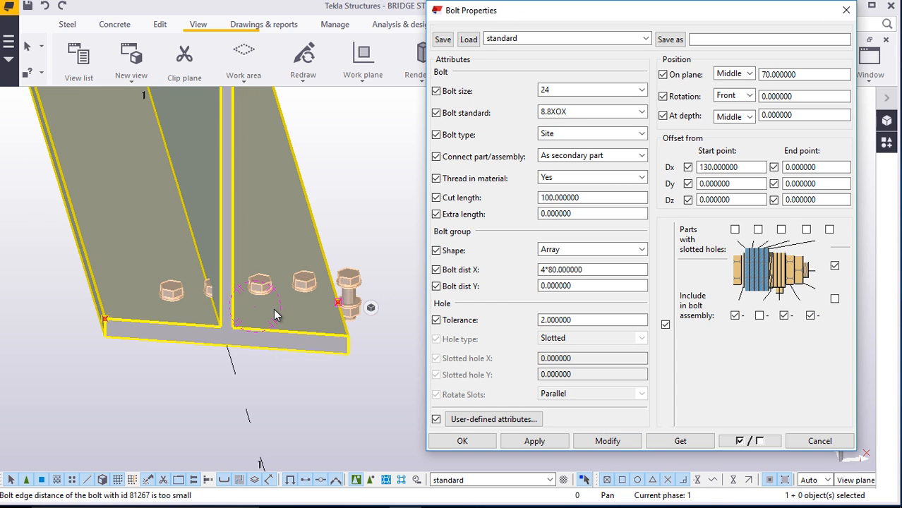
Reduce the bolt group to three X spacings by setting the X distance to 3*80
left_click(545, 270)
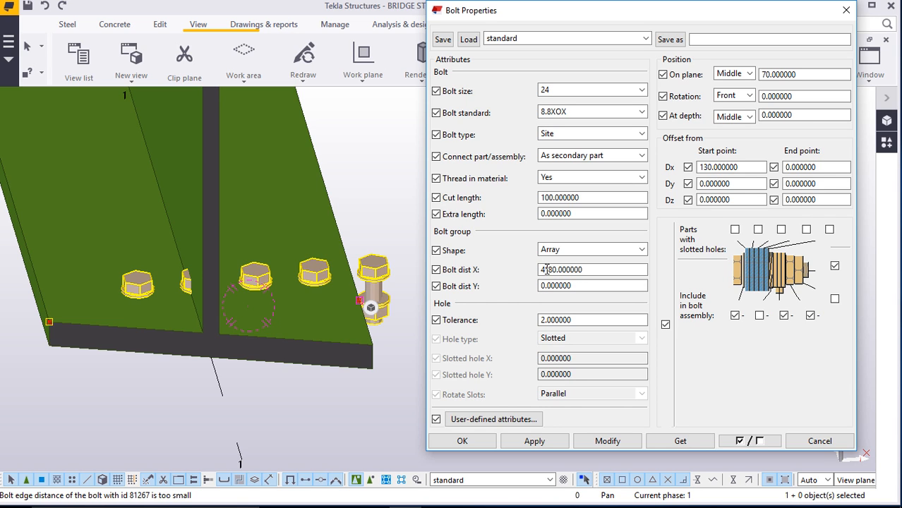
left_click(547, 270)
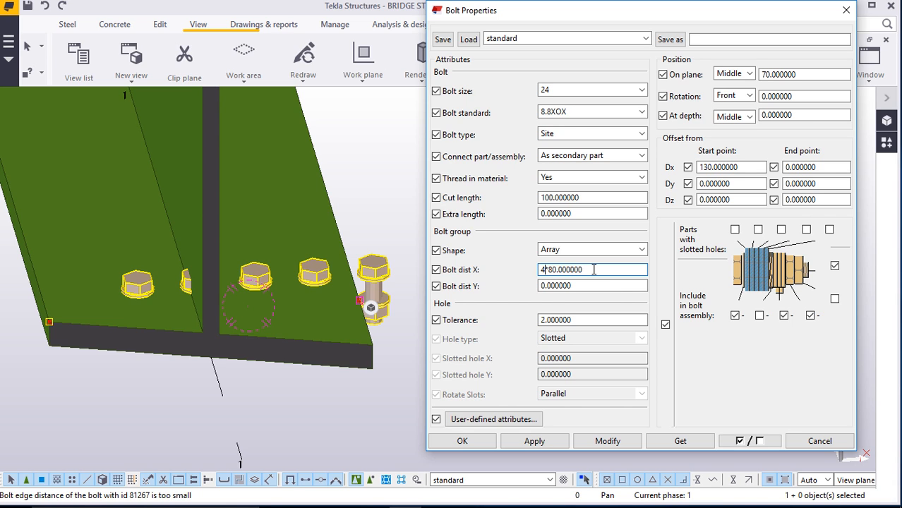
key("BackSpace")
type("3")
Try start point Dx offsets of 100 and 95 for the bolt group
left_click_drag(742, 167, 717, 167)
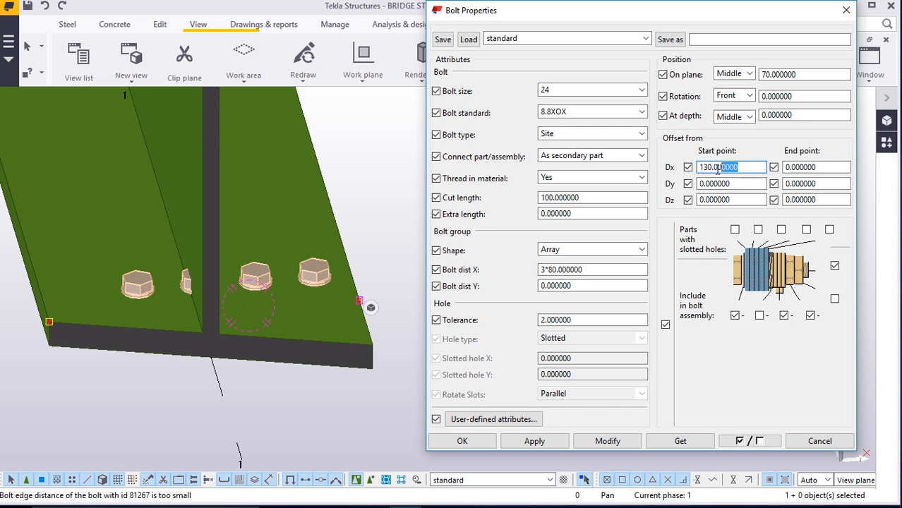
type("00")
left_click(607, 441)
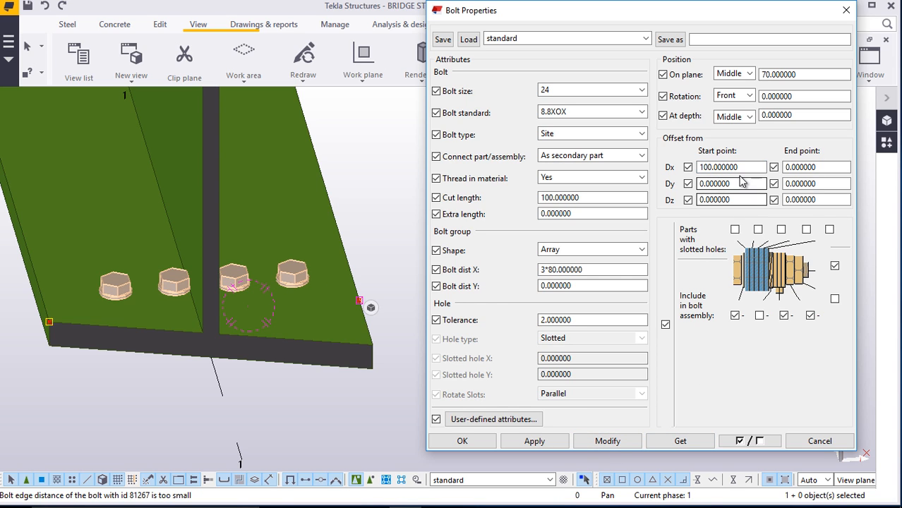
left_click_drag(756, 167, 704, 171)
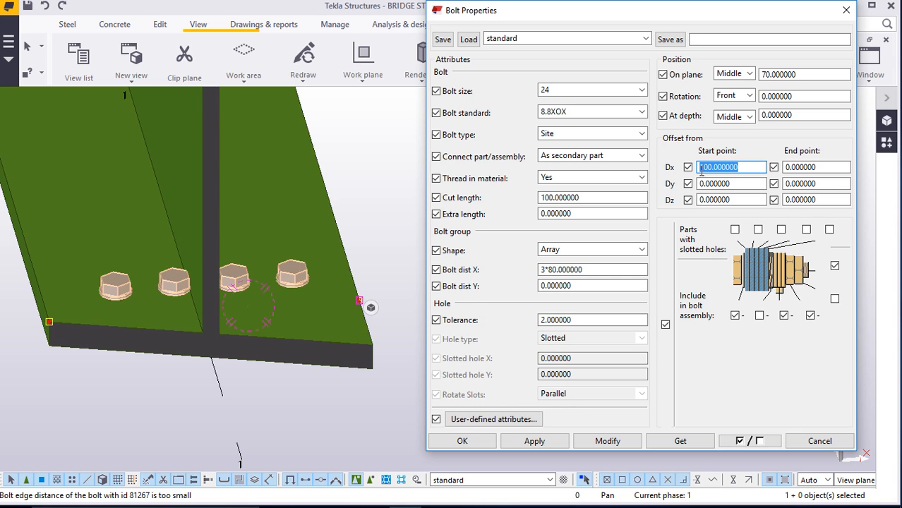
type("95")
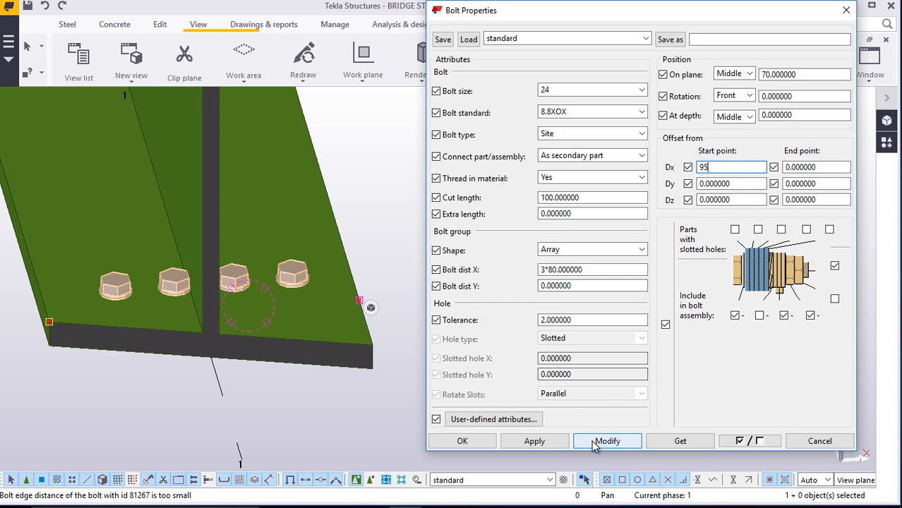
left_click(595, 445)
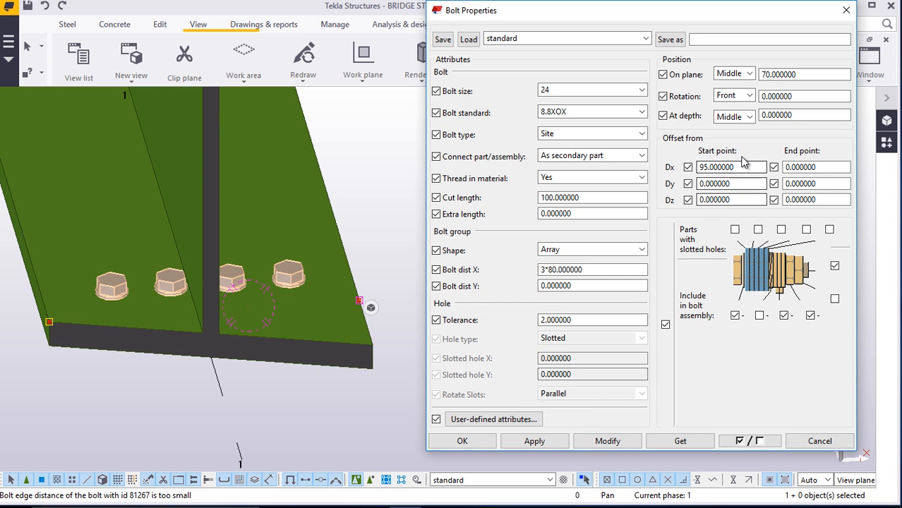
Set the bolt group's start point Dx offset to 90 and apply the change to the bolts
left_click_drag(738, 168, 709, 167)
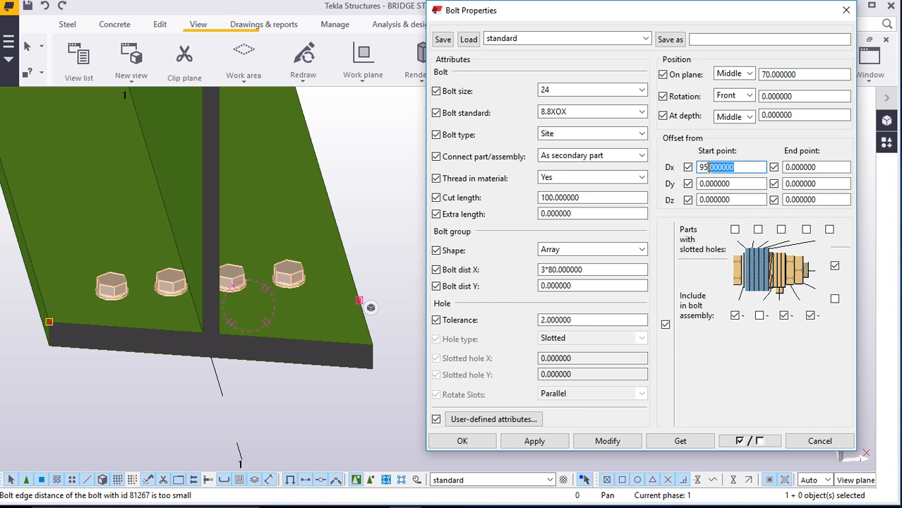
type("0")
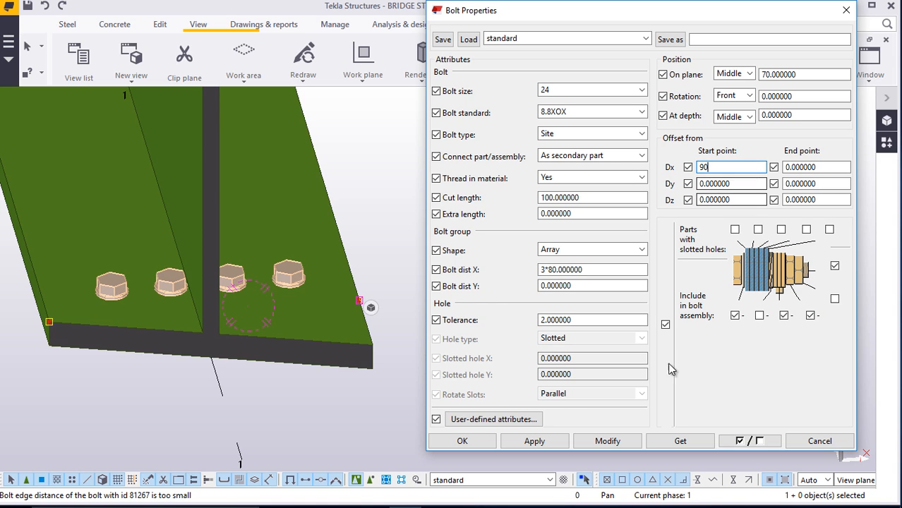
left_click(607, 442)
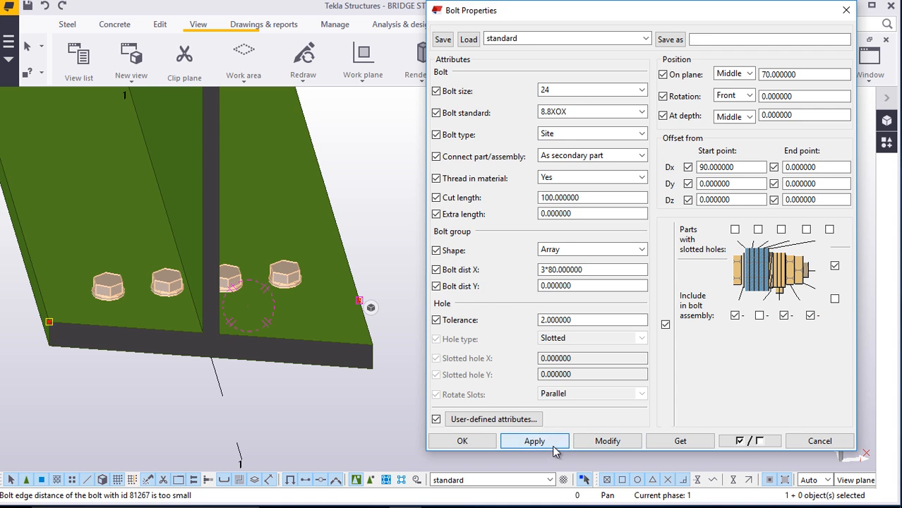
left_click(462, 441)
Set the cut length of the bottom flange bolt group to 200
left_click(491, 69)
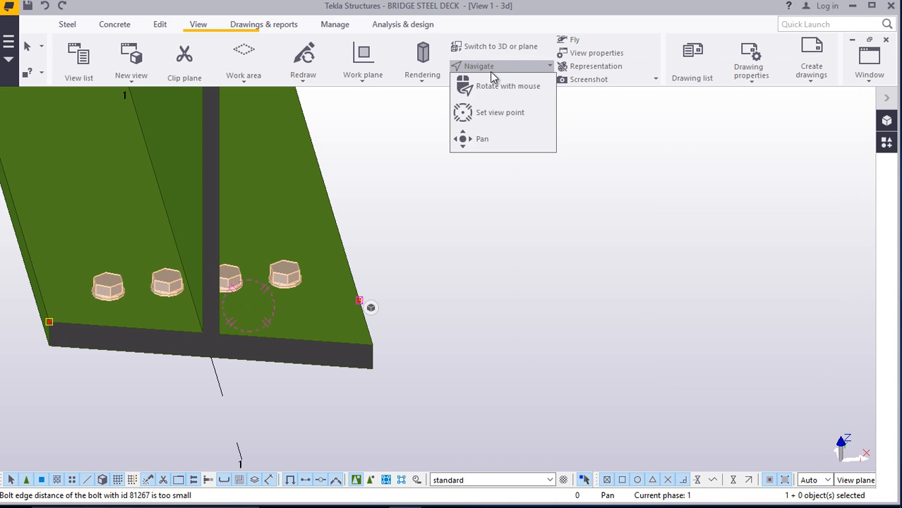
left_click(491, 85)
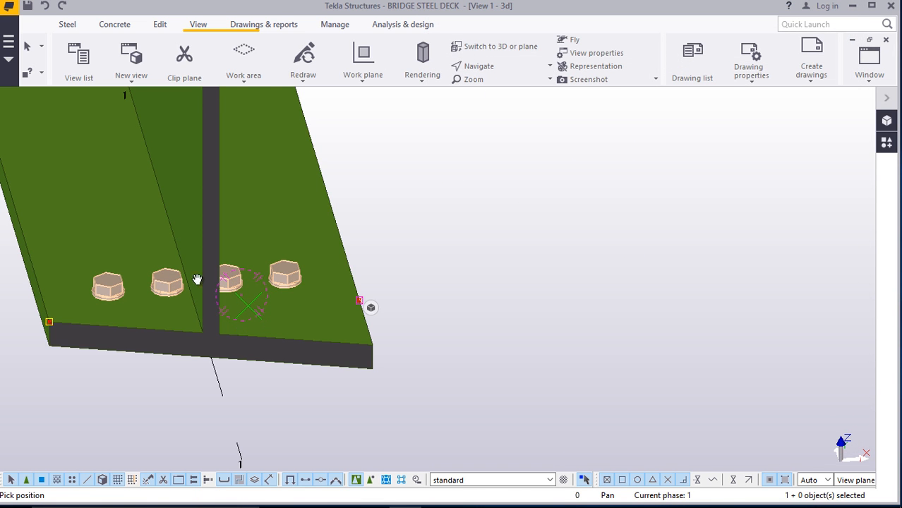
left_click_drag(197, 280, 484, 262)
right_click(573, 178)
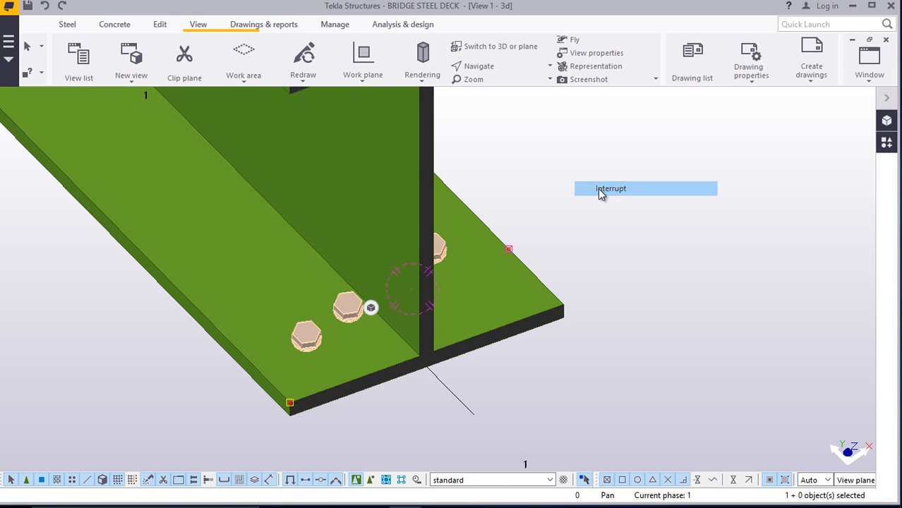
left_click(598, 188)
scroll(294, 358, "up", 3)
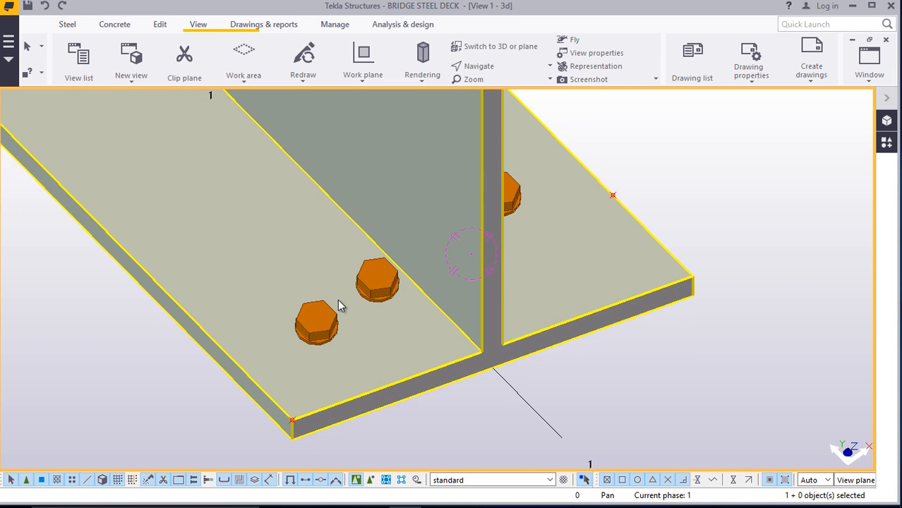
double_click(349, 339)
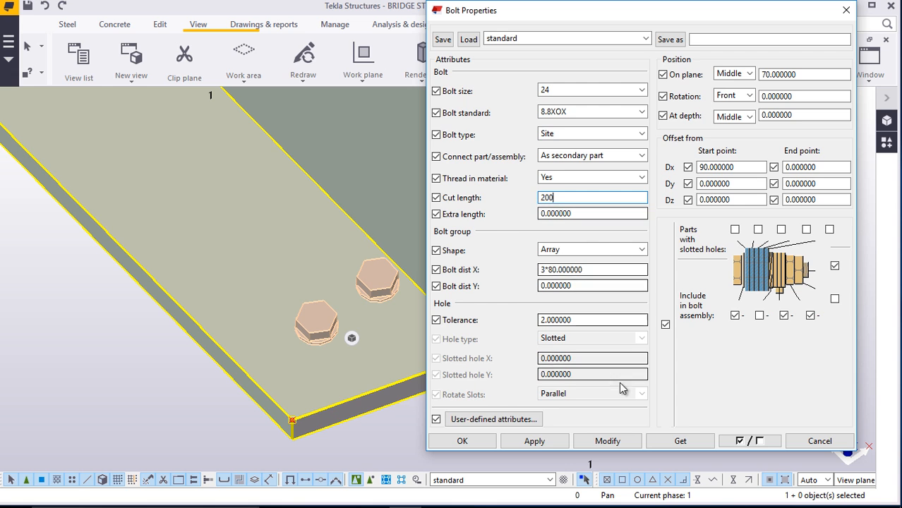
left_click(607, 442)
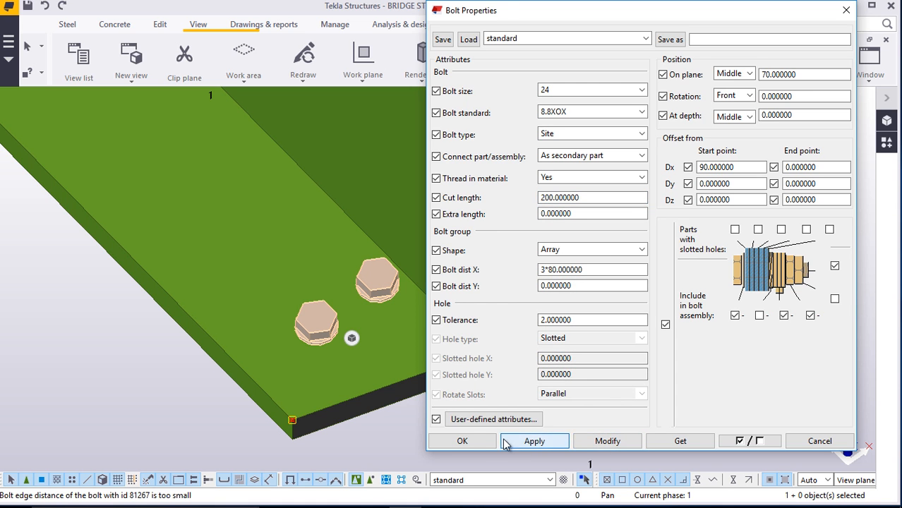
left_click(465, 441)
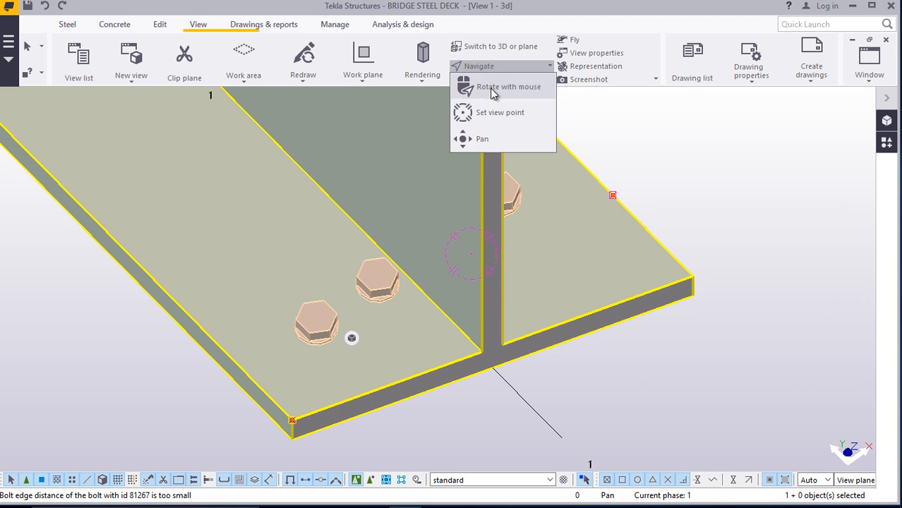
Copy the bolt group from the grid 1 girder to the grid 2 girder, using the top flange end midpoints as reference points
left_click(492, 91)
left_click_drag(480, 276, 640, 181)
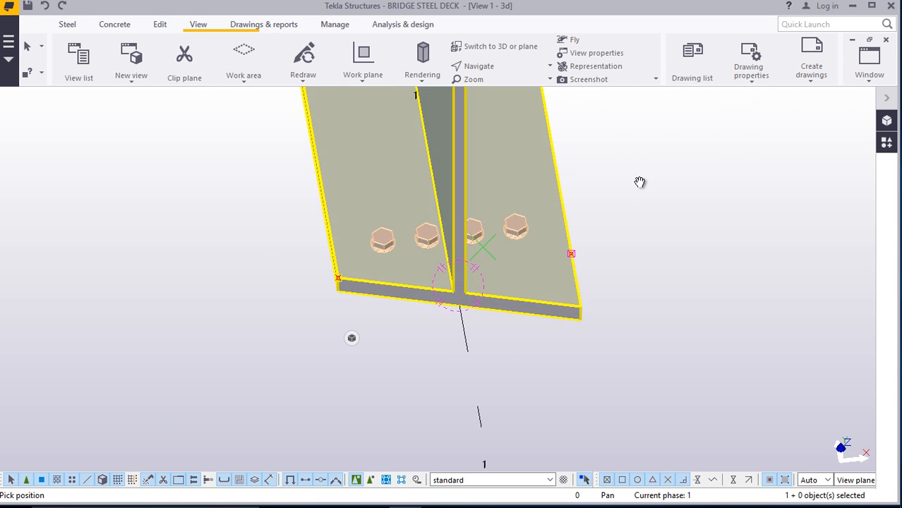
right_click(639, 183)
left_click(695, 189)
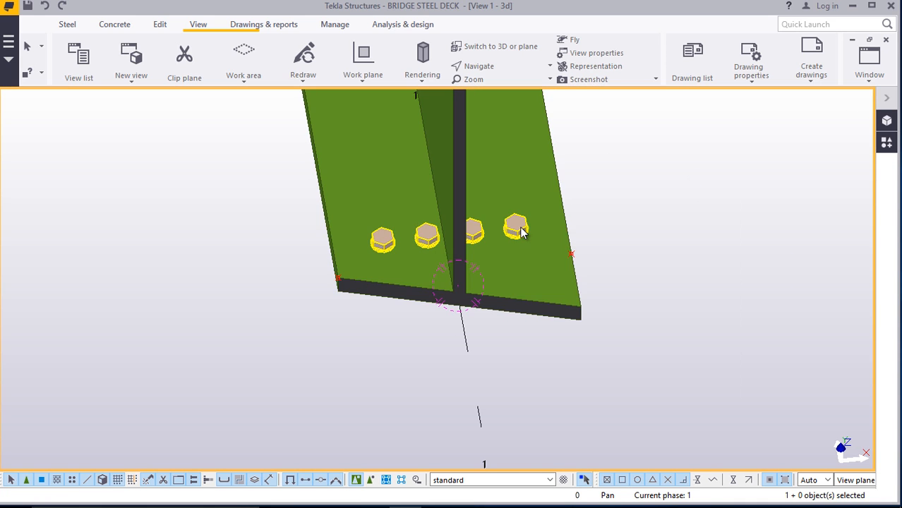
right_click(671, 154)
left_click(703, 213)
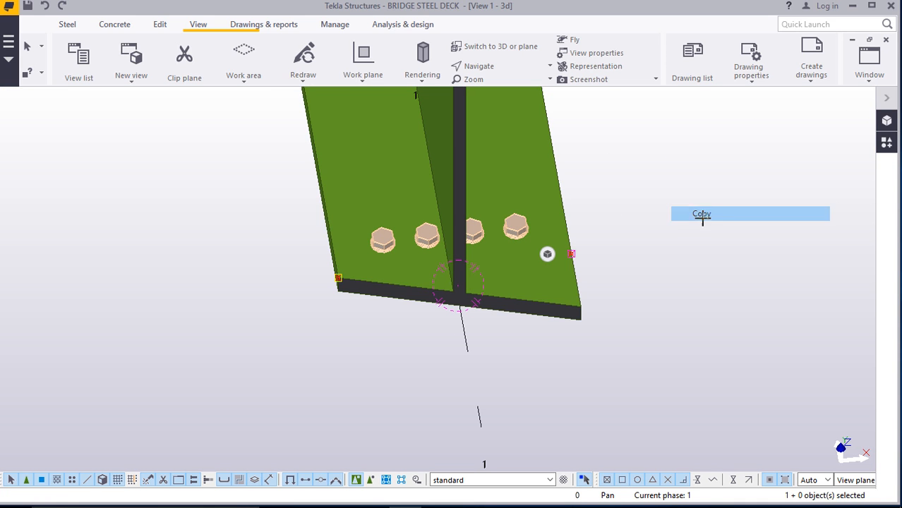
scroll(670, 263, "down", 2)
scroll(540, 332, "down", 3)
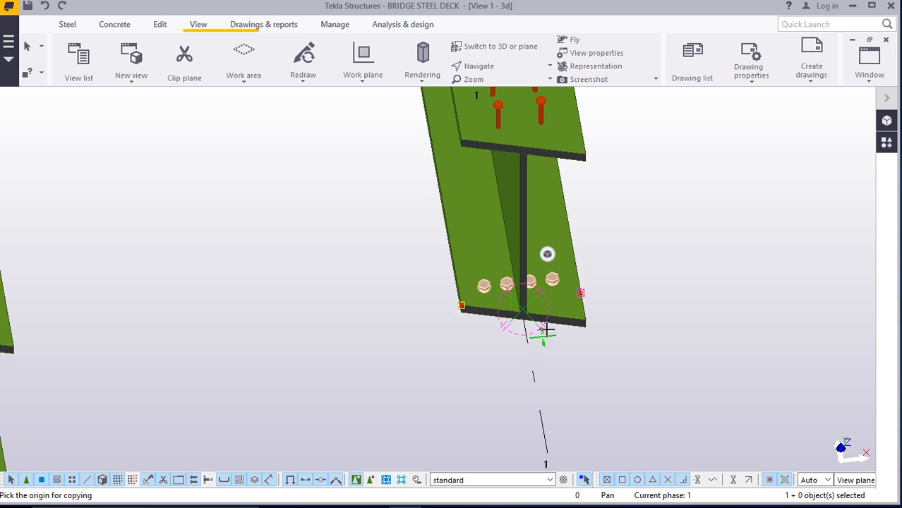
scroll(519, 189, "up", 5)
scroll(519, 188, "up", 2)
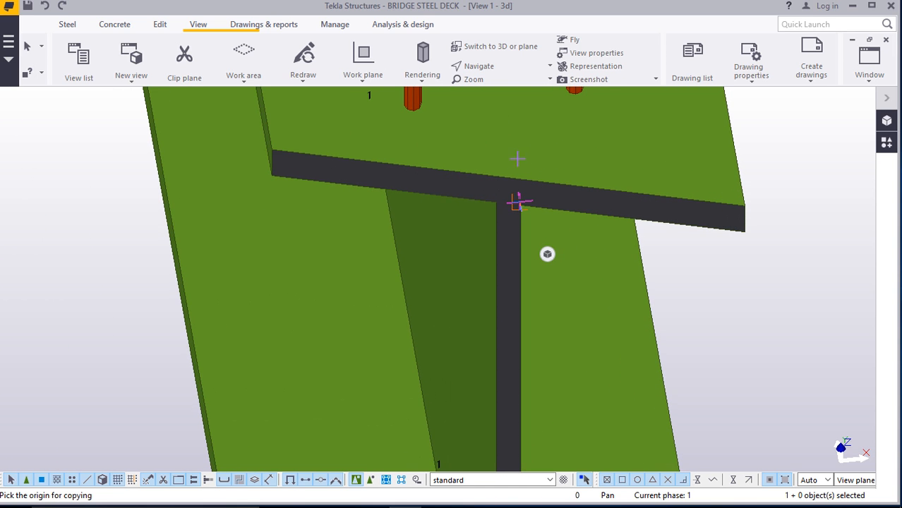
left_click(509, 180)
scroll(526, 198, "down", 6)
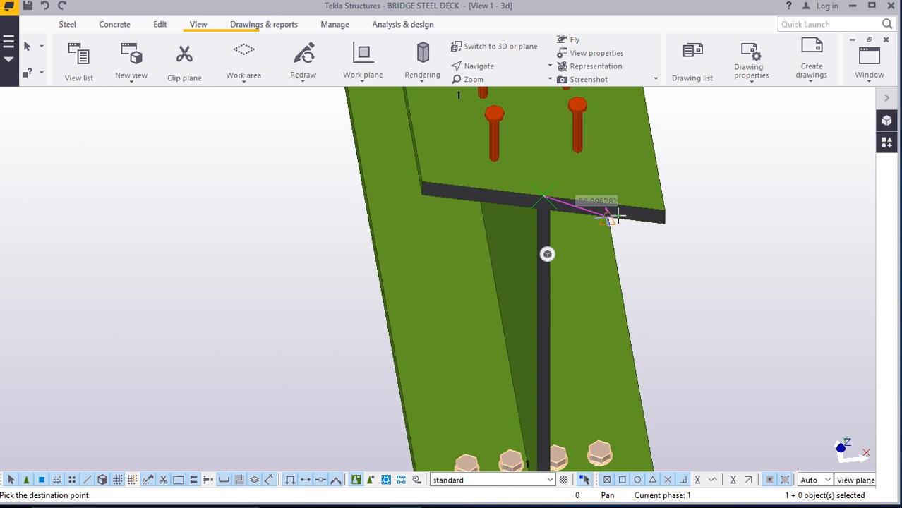
scroll(223, 345, "up", 6)
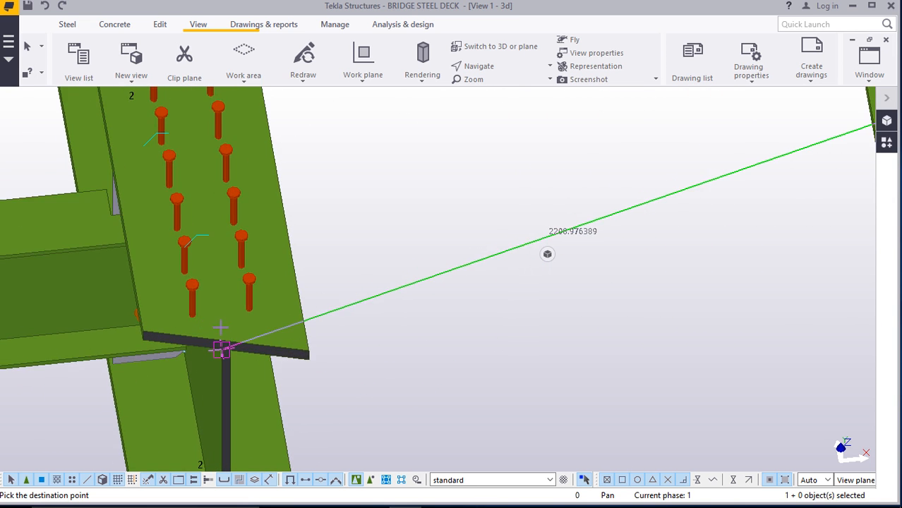
scroll(514, 246, "down", 8)
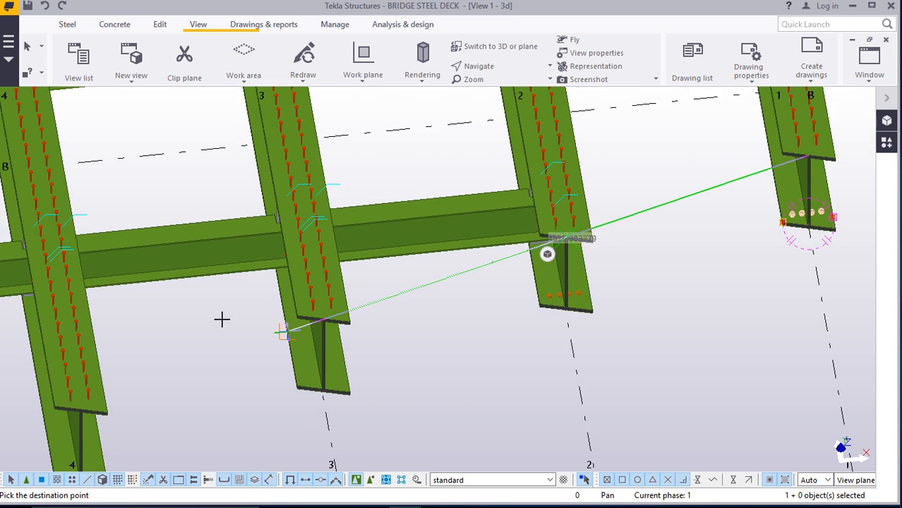
Copy the bolt group to the bottom flange ends of the girders on grid lines 3, 4 and 5, and end the copying
scroll(371, 318, "up", 8)
scroll(368, 324, "up", 2)
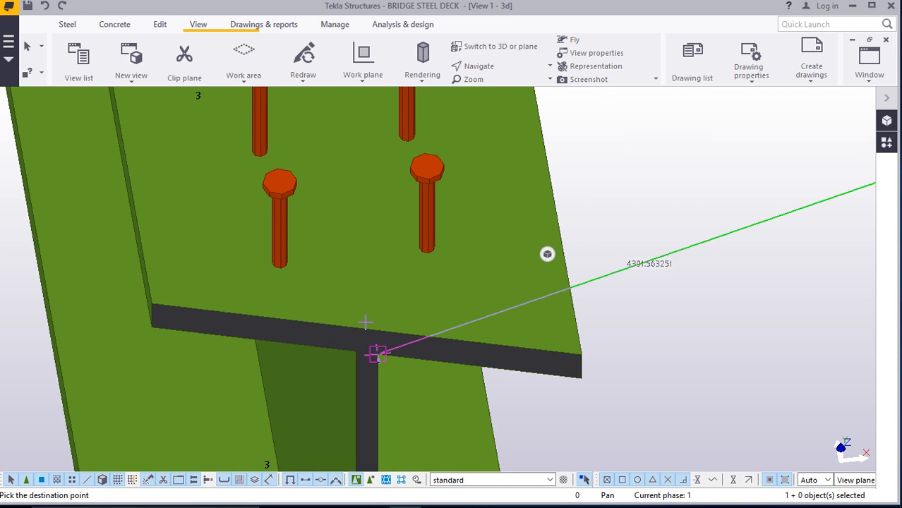
scroll(365, 331, "down", 6)
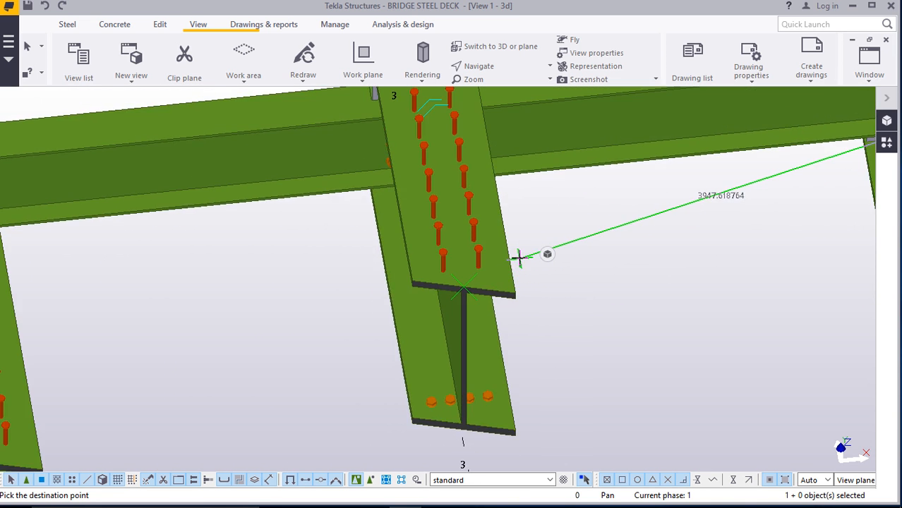
scroll(212, 350, "up", 8)
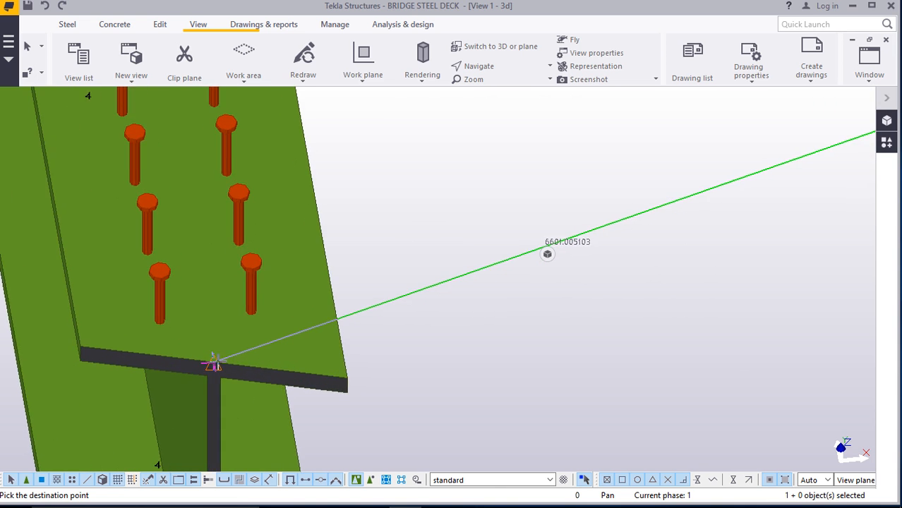
scroll(437, 283, "down", 6)
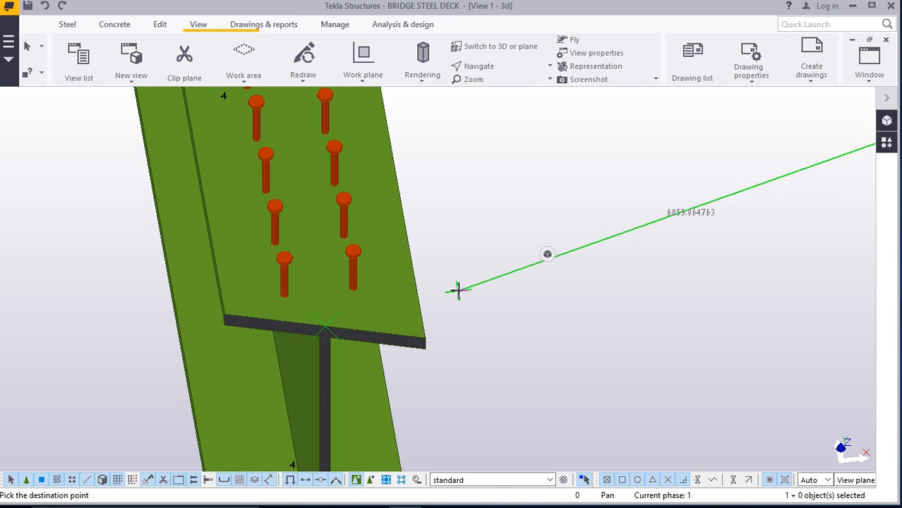
scroll(231, 387, "up", 8)
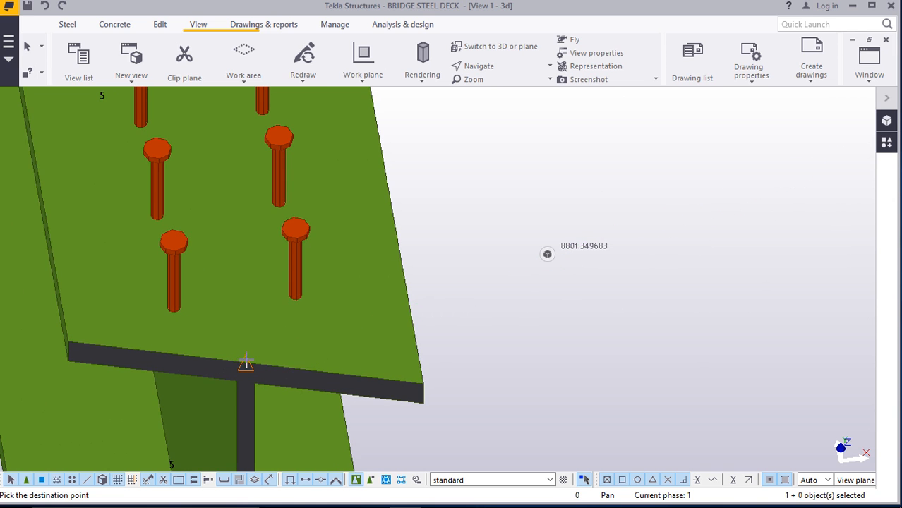
scroll(410, 304, "down", 6)
right_click(486, 192)
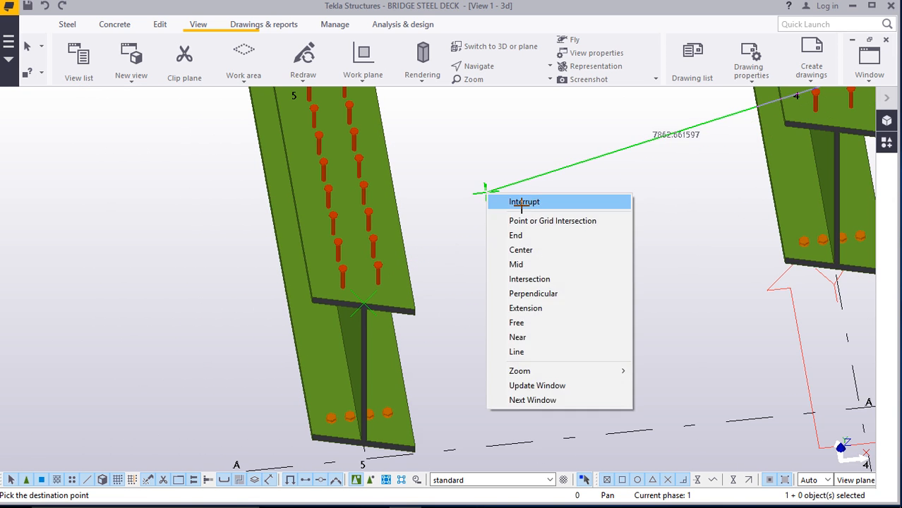
left_click(521, 204)
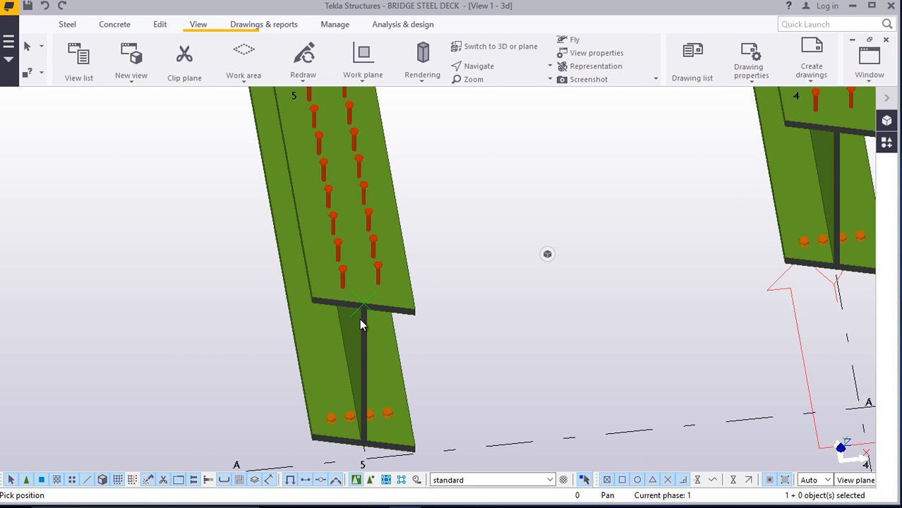
Examine the whole bridge deck from several angles, checking the girder ends, shear studs, splice plates and cross bracing
key("ctrl+p")
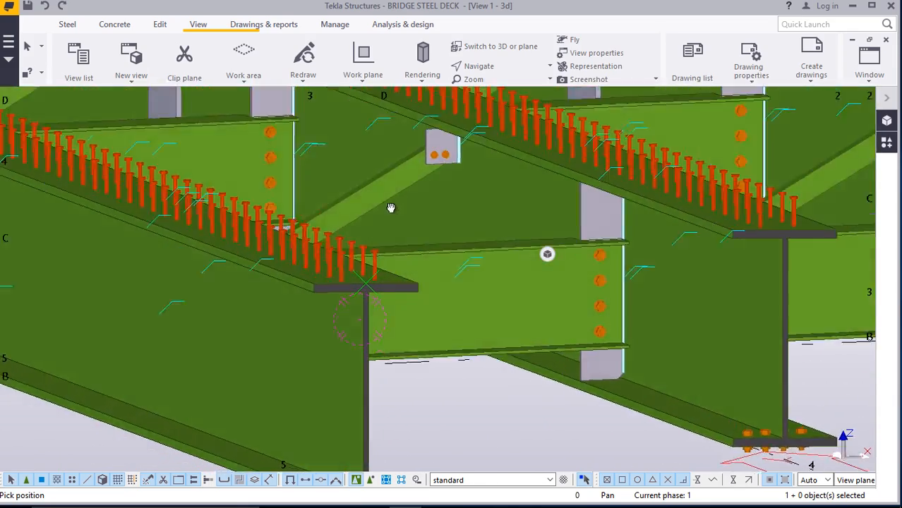
key("ctrl+p")
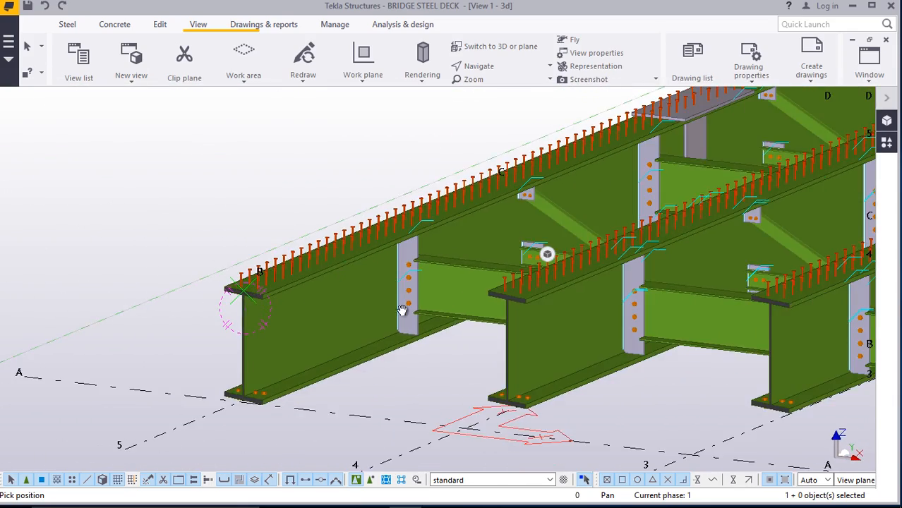
scroll(463, 281, "down", 5)
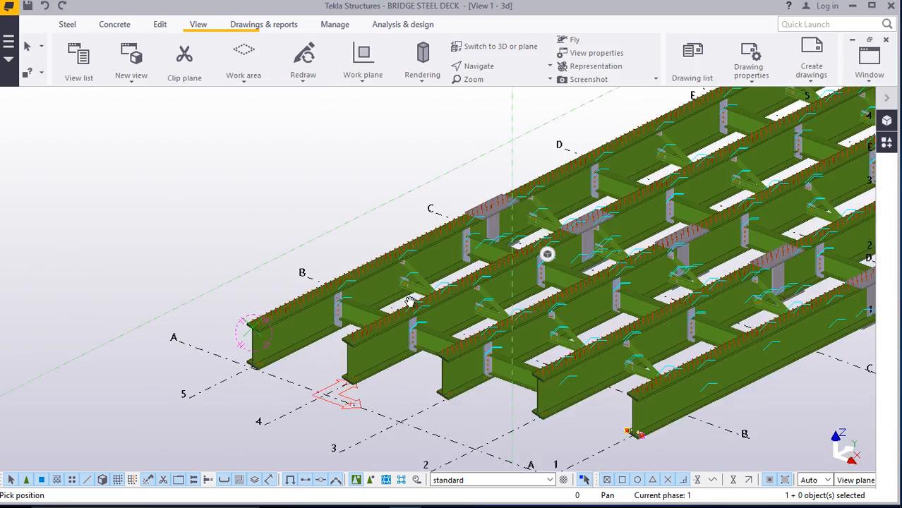
scroll(546, 238, "up", 8)
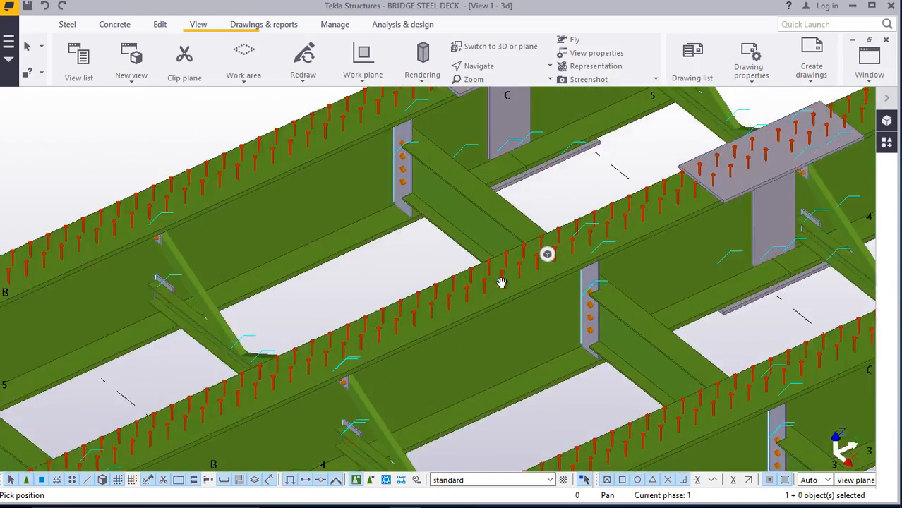
scroll(467, 302, "down", 8)
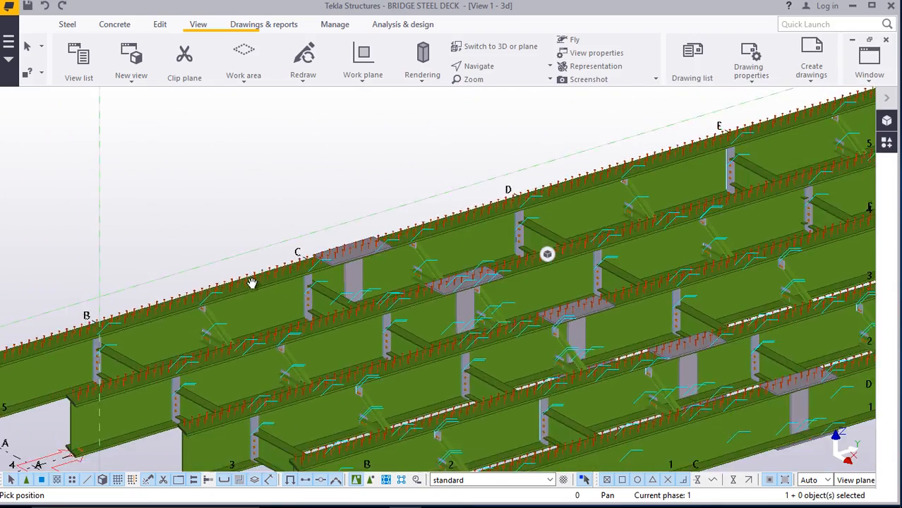
scroll(484, 333, "up", 8)
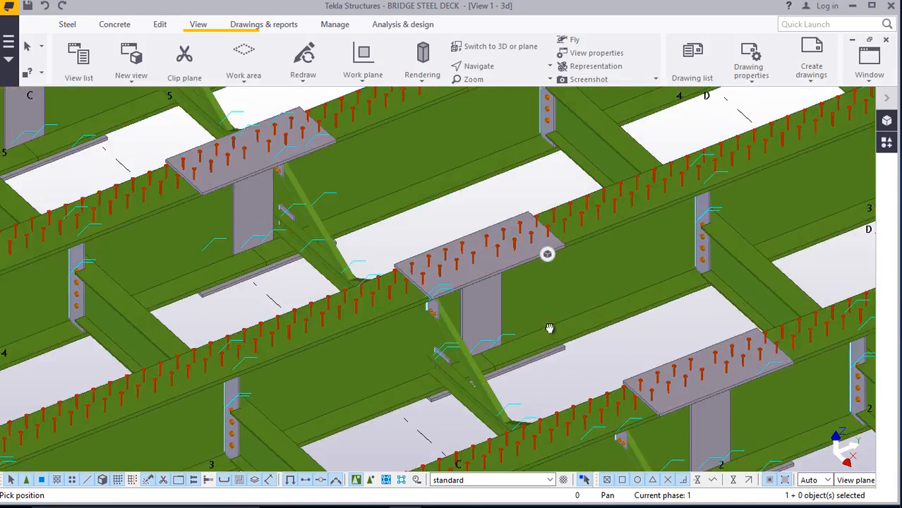
mouse_move(549, 328)
middle_mouse_down("ctrl")
mouse_move(558, 300)
mouse_move(545, 307)
middle_mouse_up("ctrl")
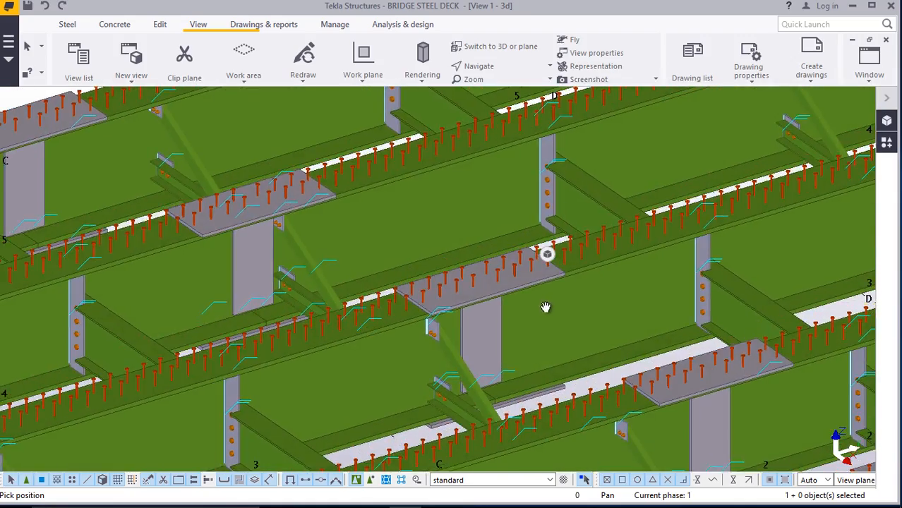
scroll(297, 319, "down", 4)
mouse_move(262, 324)
middle_mouse_down("ctrl")
mouse_move(452, 297)
mouse_move(607, 290)
mouse_move(625, 269)
middle_mouse_up("ctrl")
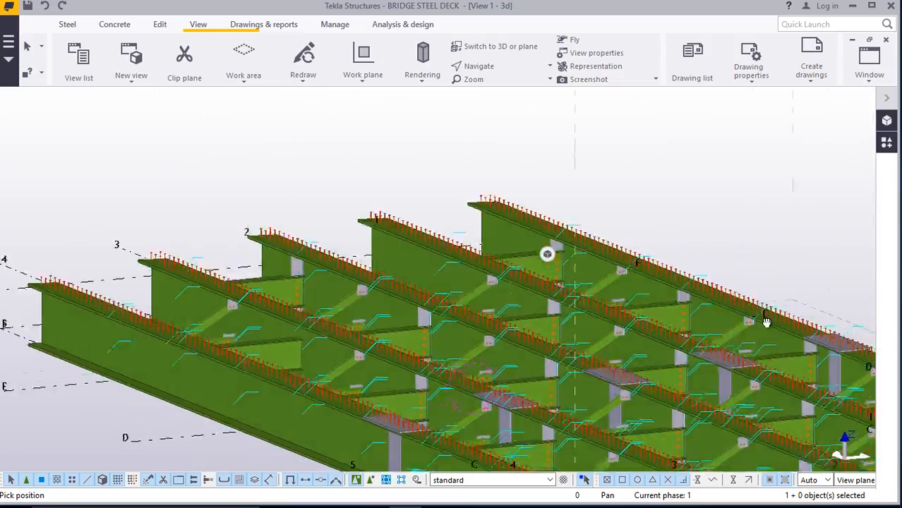
middle_click_drag(802, 330, 793, 383, "ctrl")
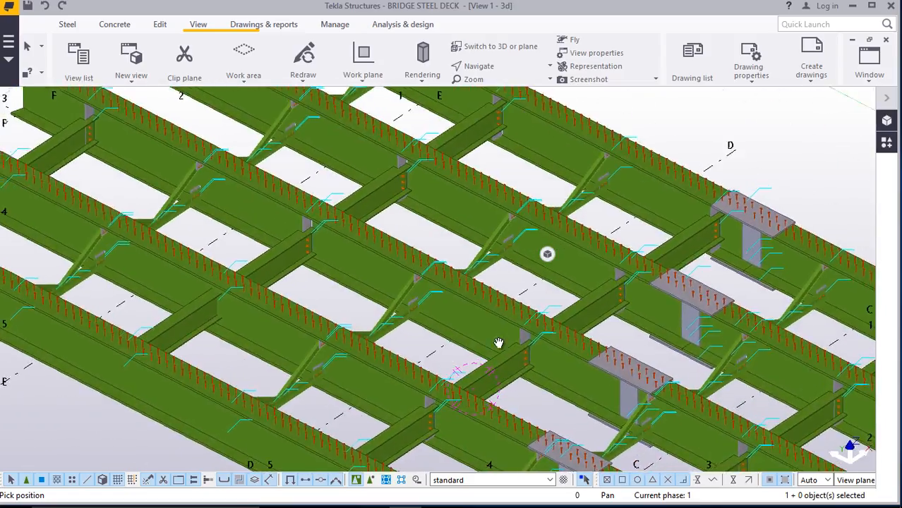
scroll(520, 358, "up", 3)
mouse_move(520, 357)
middle_mouse_down("ctrl")
mouse_move(546, 322)
mouse_move(569, 313)
mouse_move(495, 332)
mouse_move(344, 324)
middle_mouse_up("ctrl")
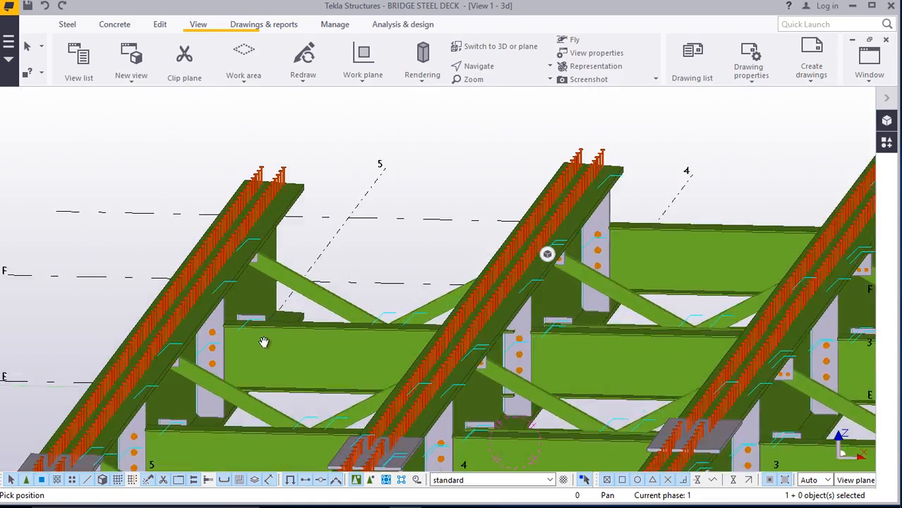
Look over the girder ends near grid lines 4 and 5 and the row of splice plates between grids C and D
scroll(264, 342, "up", 3)
mouse_move(237, 342)
middle_mouse_down("ctrl")
mouse_move(281, 323)
mouse_move(284, 332)
mouse_move(369, 335)
mouse_move(399, 365)
mouse_move(501, 338)
mouse_move(451, 329)
middle_mouse_up("ctrl")
scroll(416, 351, "down", 3)
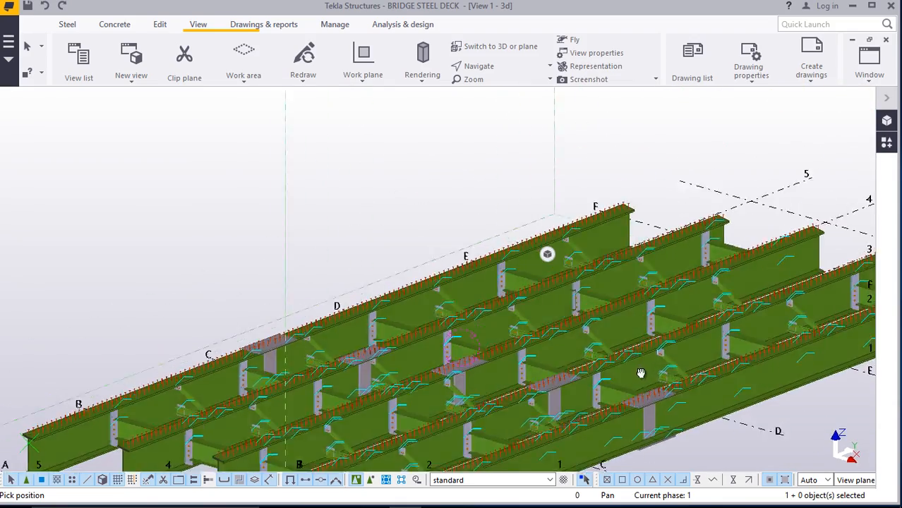
scroll(588, 296, "down", 3)
scroll(608, 409, "up", 5)
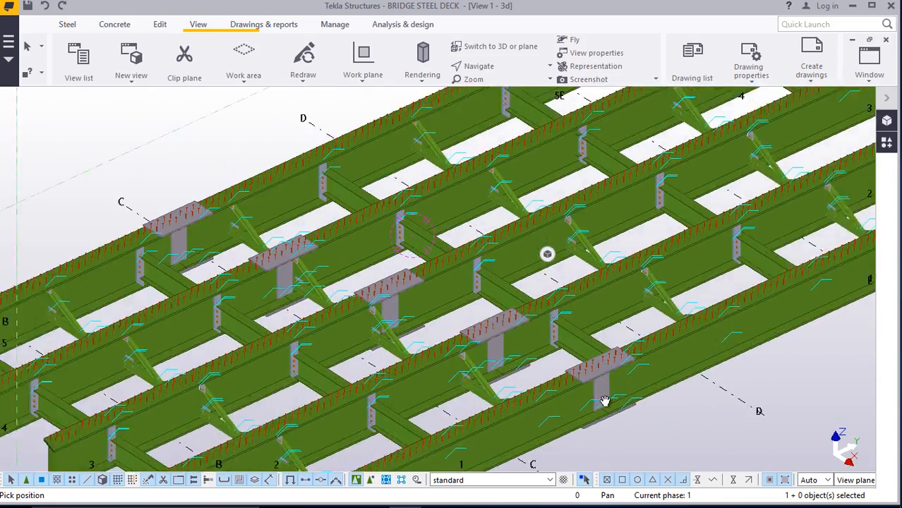
Bring up the Grid 1 elevation view, end the panning and redraw the view
left_click(869, 67)
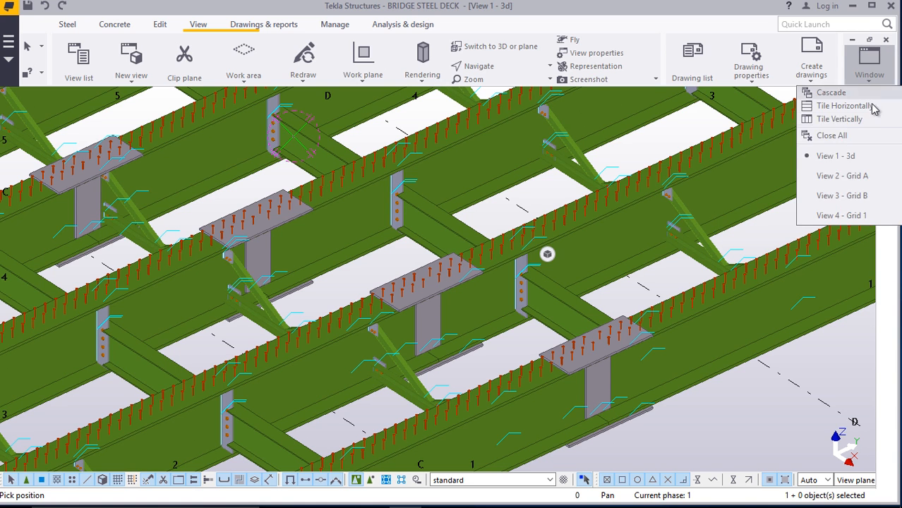
left_click(844, 215)
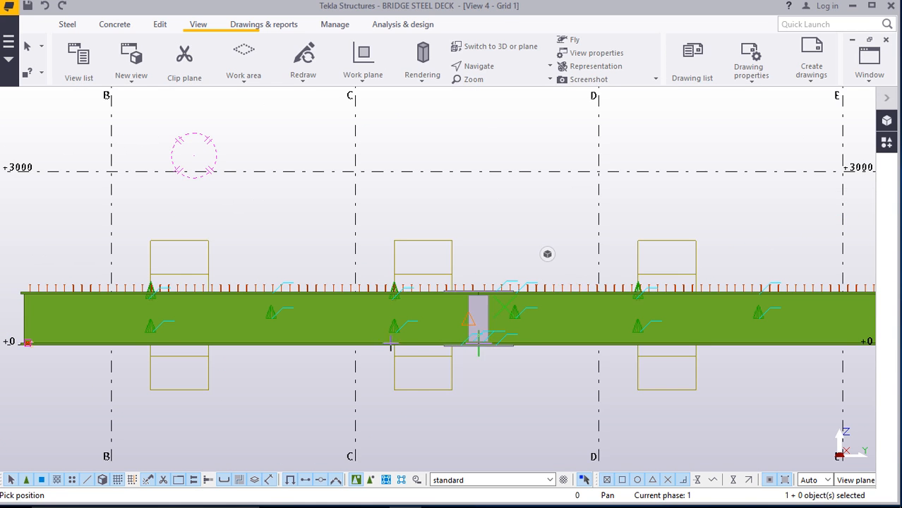
scroll(395, 339, "up", 2)
right_click(521, 190)
left_click(558, 196)
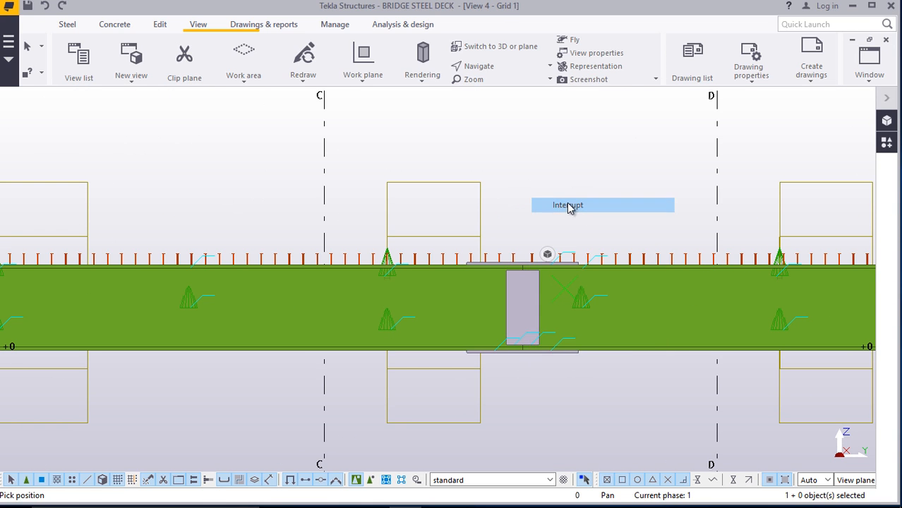
right_click(573, 183)
right_click(540, 179)
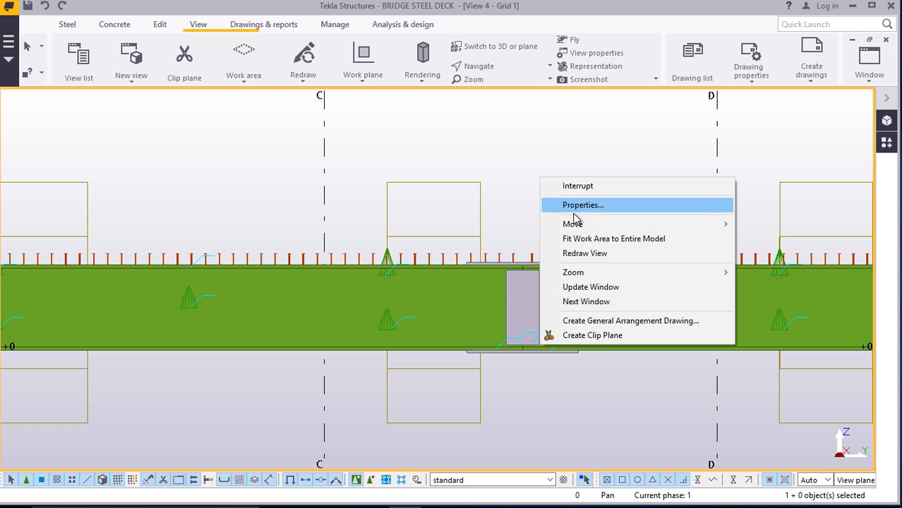
left_click(583, 254)
Examine the grid 1 girder in elevation along its full length, including the splice between grids C and D
scroll(485, 227, "down", 4)
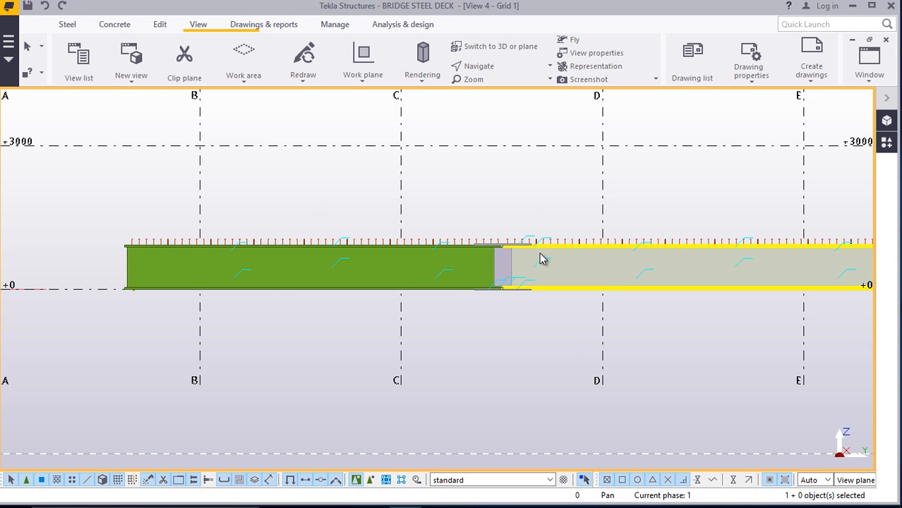
scroll(585, 265, "up", 2)
scroll(283, 238, "down", 2)
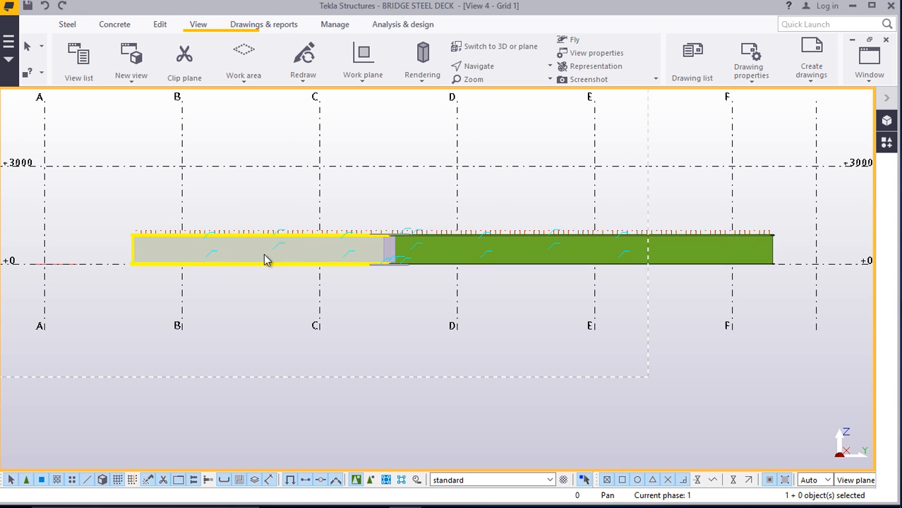
scroll(176, 258, "up", 3)
scroll(173, 241, "down", 3)
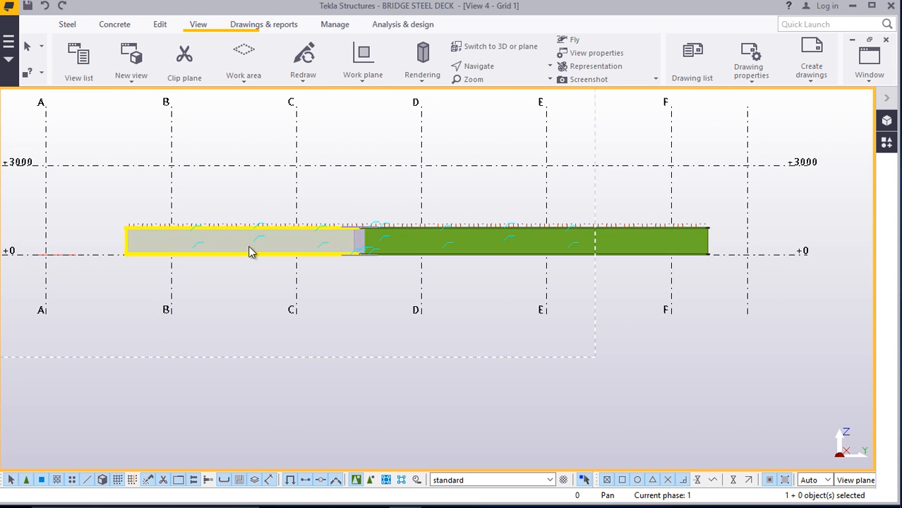
scroll(451, 249, "up", 2)
scroll(458, 249, "down", 2)
scroll(247, 244, "up", 4)
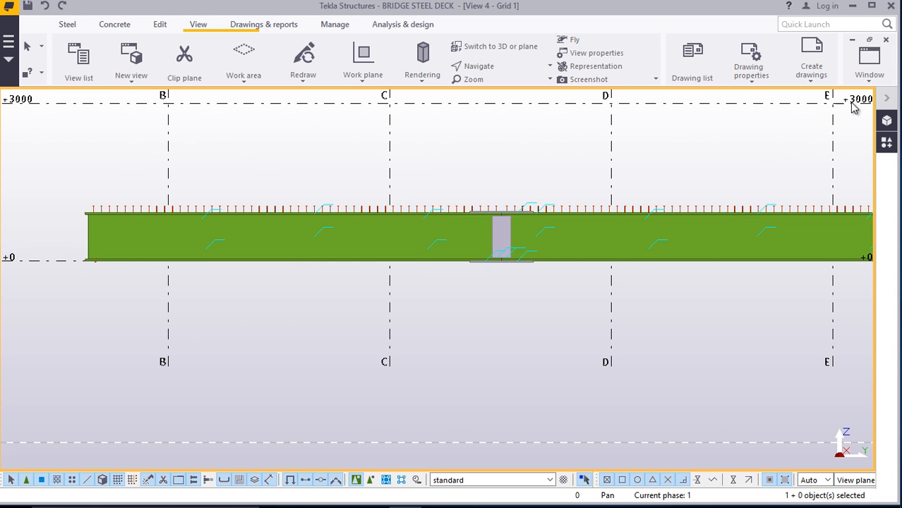
Bring up the Grid B section view and examine the girders, cross bracing and bottom flange splice bolts at grid line 3
left_click(870, 70)
left_click(866, 196)
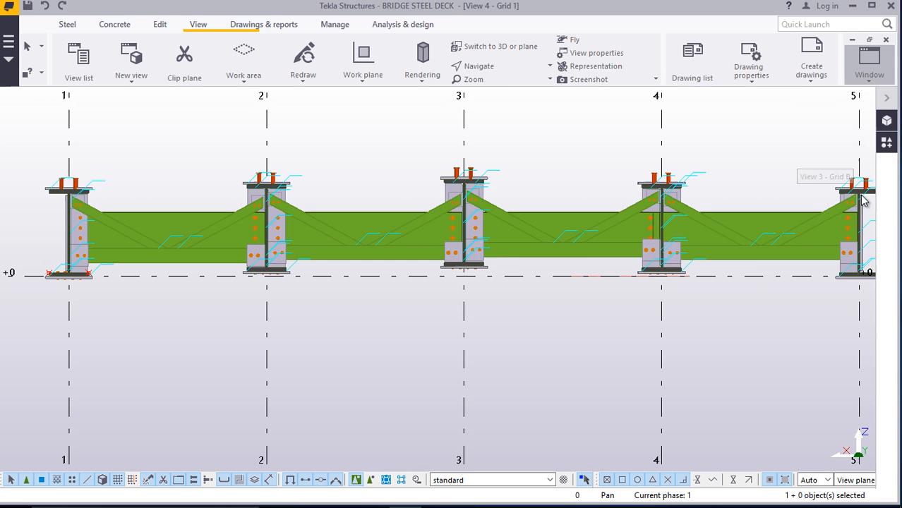
scroll(242, 247, "up", 3)
scroll(304, 208, "down", 3)
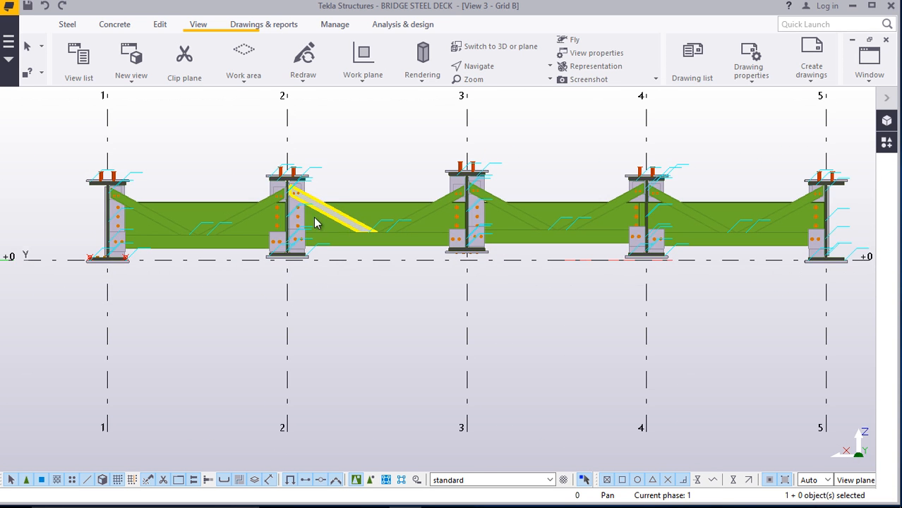
scroll(108, 246, "down", 3)
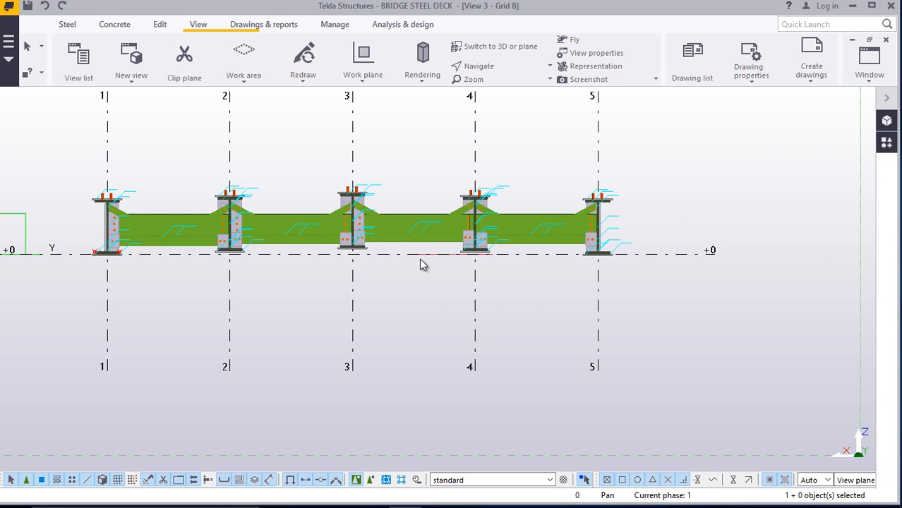
scroll(420, 265, "up", 5)
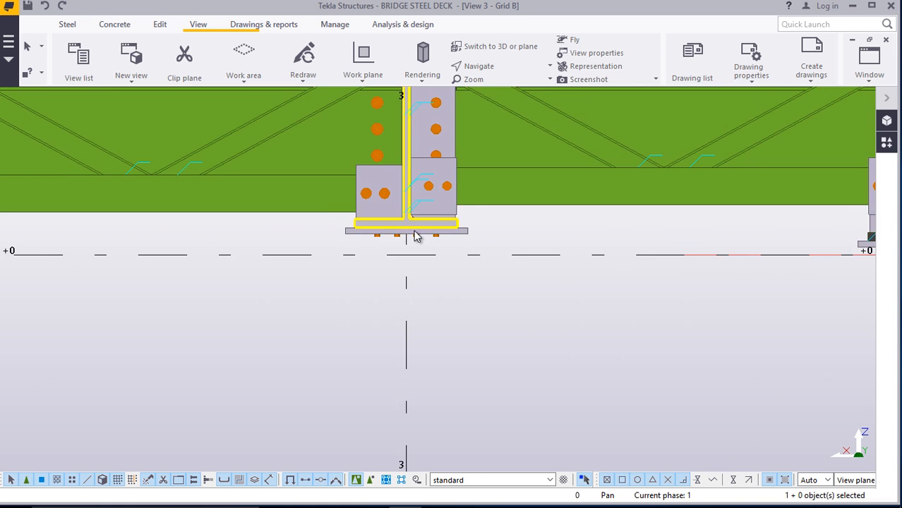
scroll(417, 236, "down", 5)
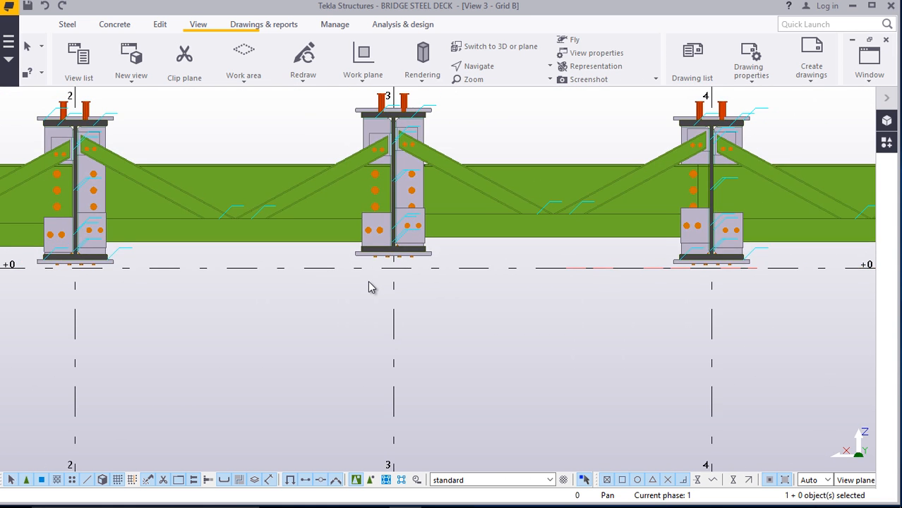
scroll(368, 288, "down", 3)
scroll(411, 273, "up", 6)
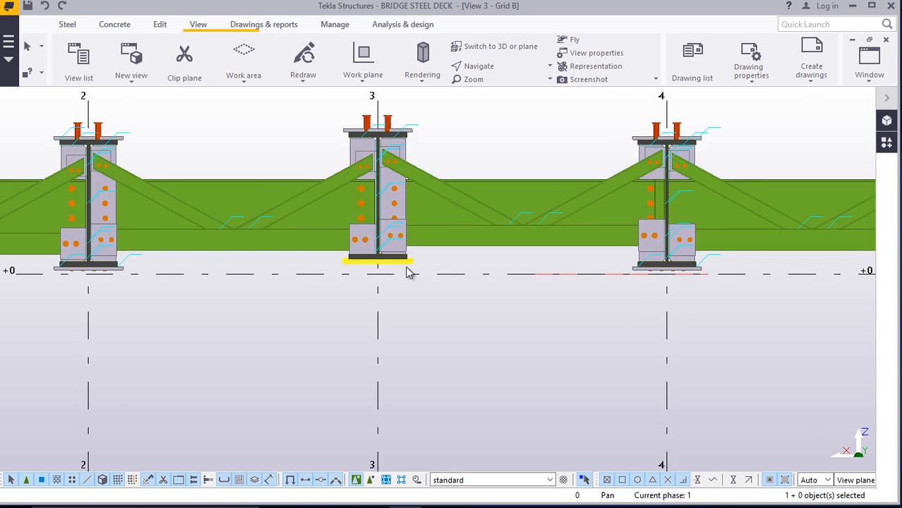
scroll(259, 273, "down", 5)
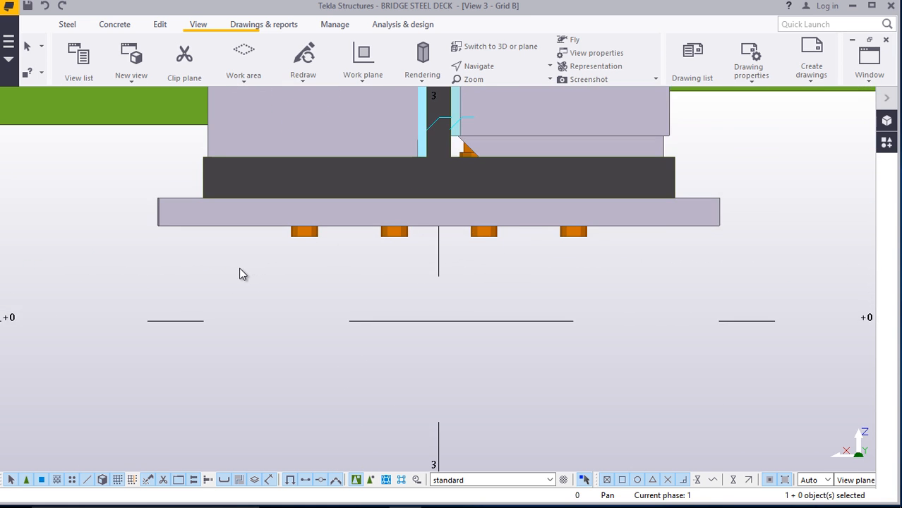
scroll(356, 283, "down", 5)
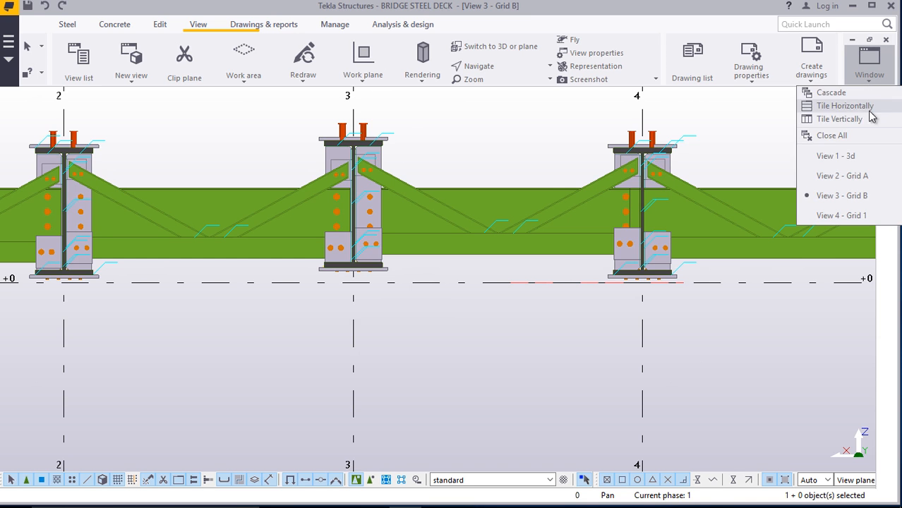
Check the Grid A section view, and return to the 3D view to look at the whole deck and its splice plates
left_click(852, 177)
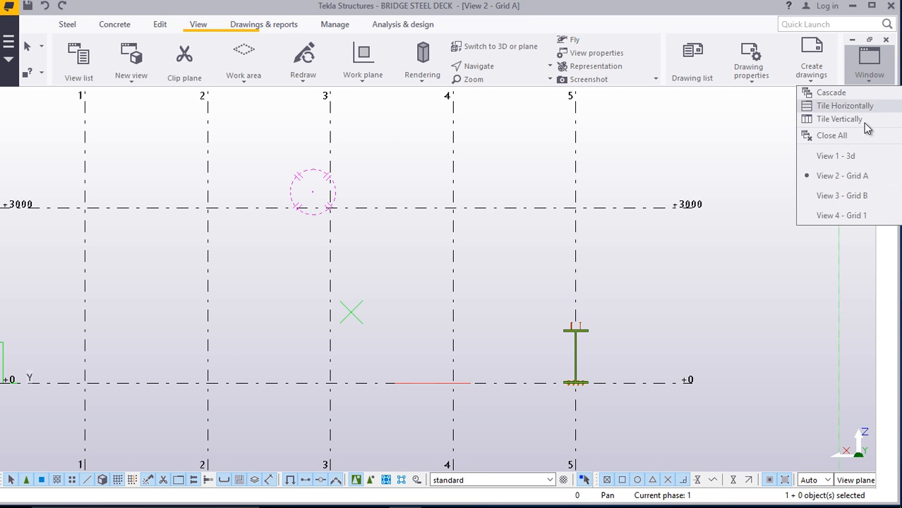
left_click(851, 157)
scroll(454, 242, "down", 6)
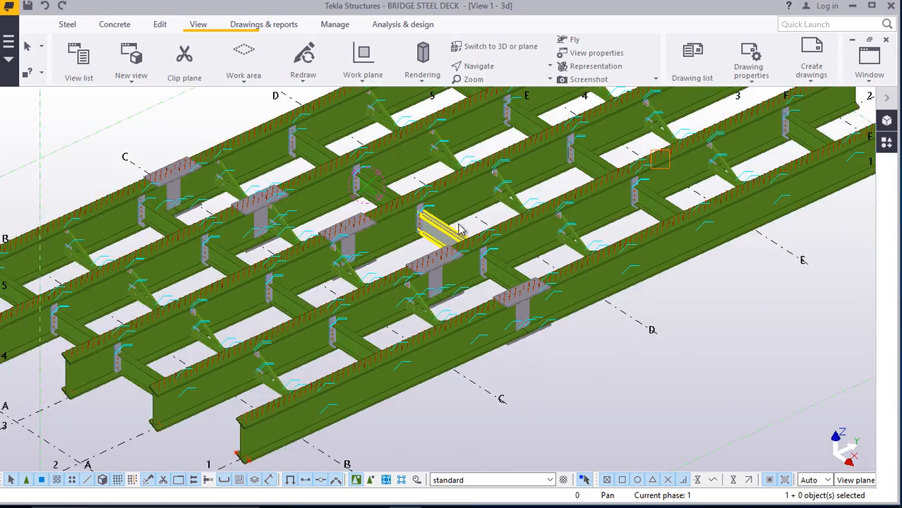
scroll(454, 242, "up", 2)
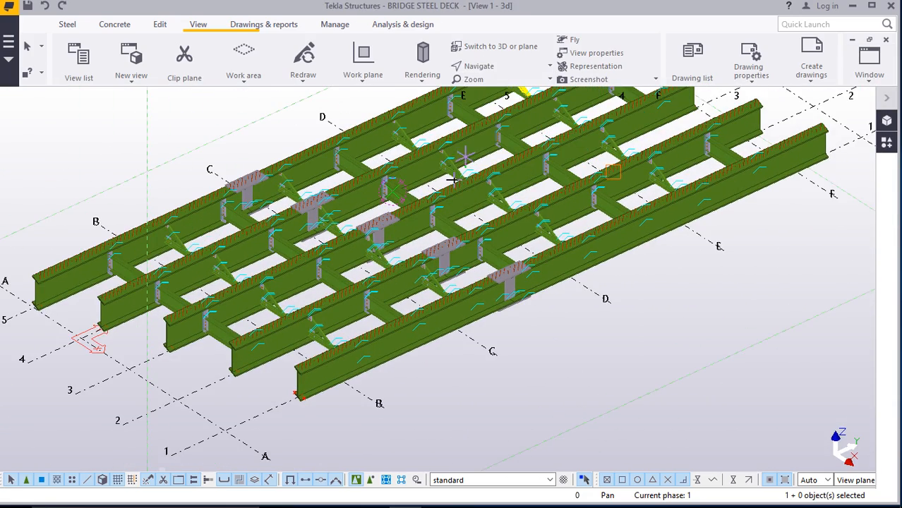
scroll(406, 244, "up", 8)
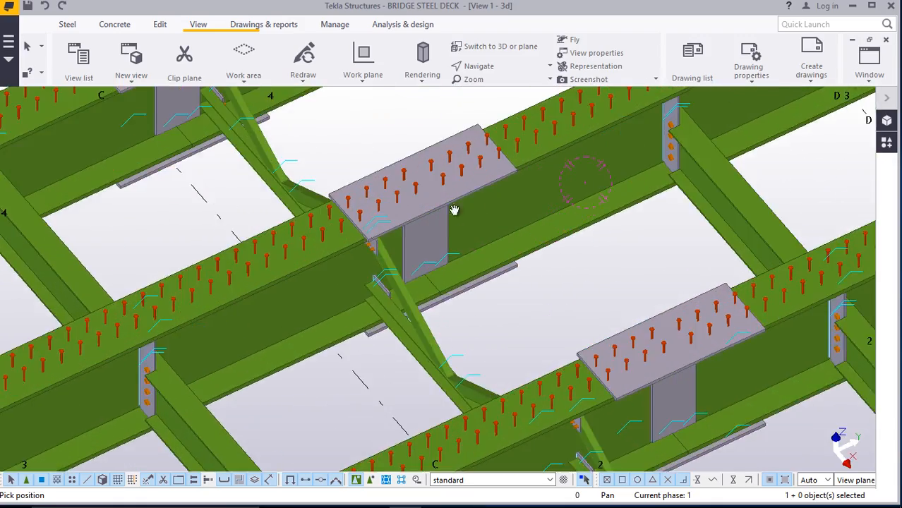
Examine the cross beam connections, bracing, shear studs and grid F girder ends from both sides of the deck, and end the panning
middle_click_drag(454, 210, 521, 243, "ctrl")
scroll(521, 243, "up", 10)
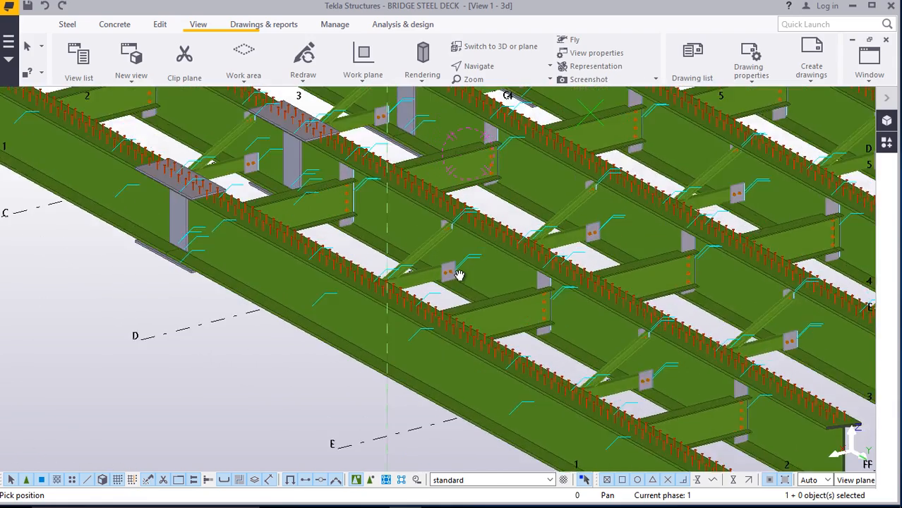
scroll(457, 242, "down", 10)
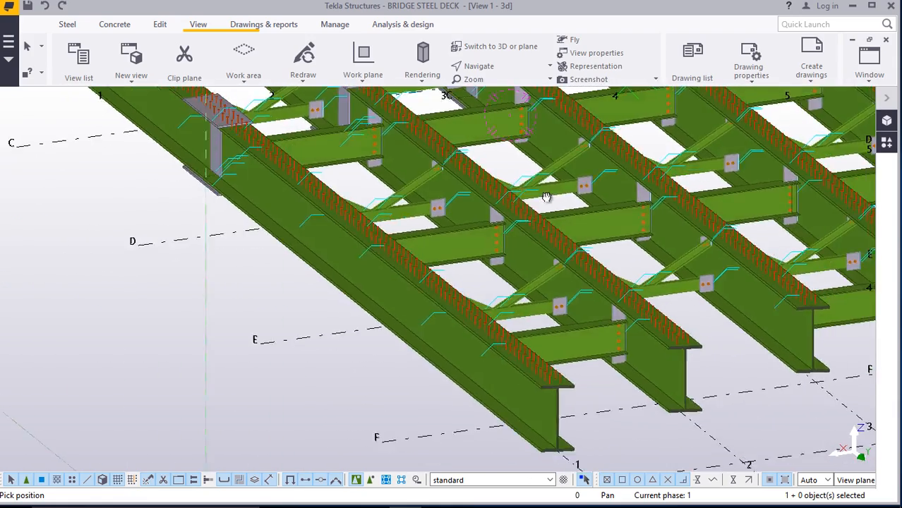
scroll(469, 219, "up", 6)
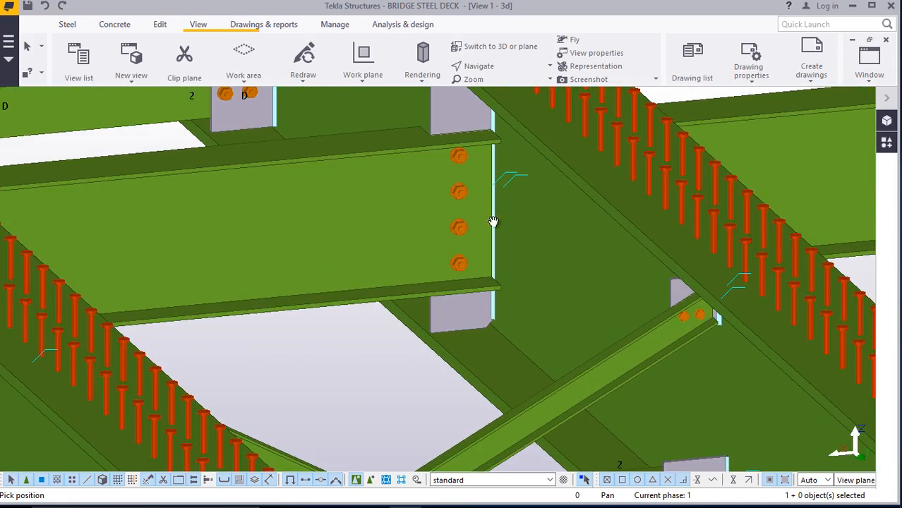
scroll(515, 237, "down", 5)
middle_click_drag(538, 261, 533, 250, "ctrl")
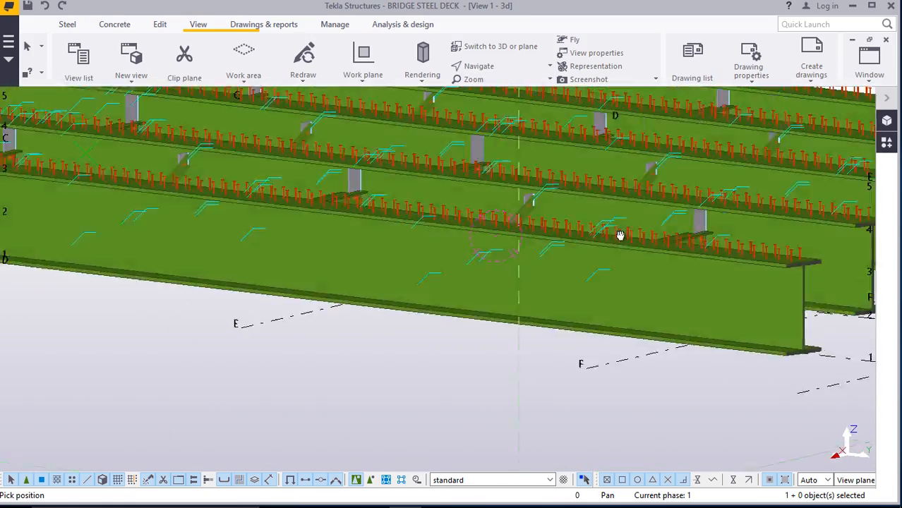
middle_click_drag(620, 235, 727, 258, "ctrl")
scroll(466, 265, "up", 4)
scroll(412, 244, "down", 3)
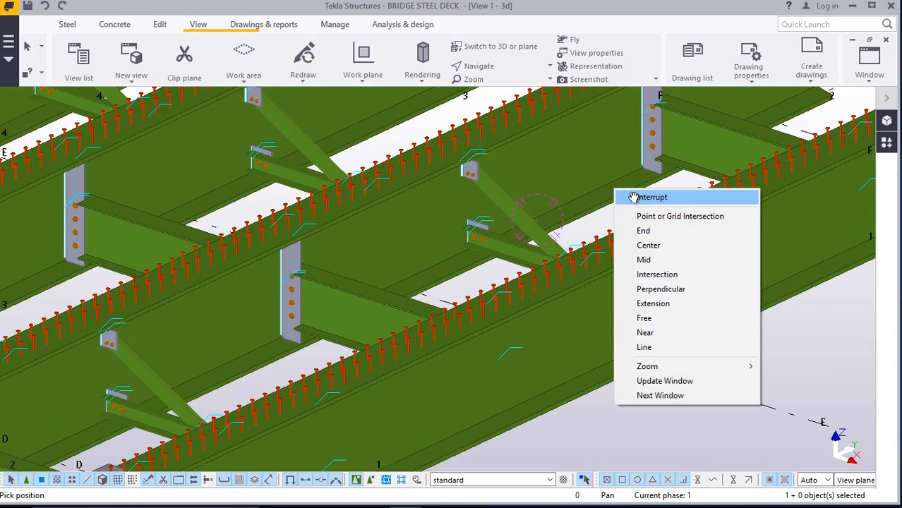
left_click(651, 198)
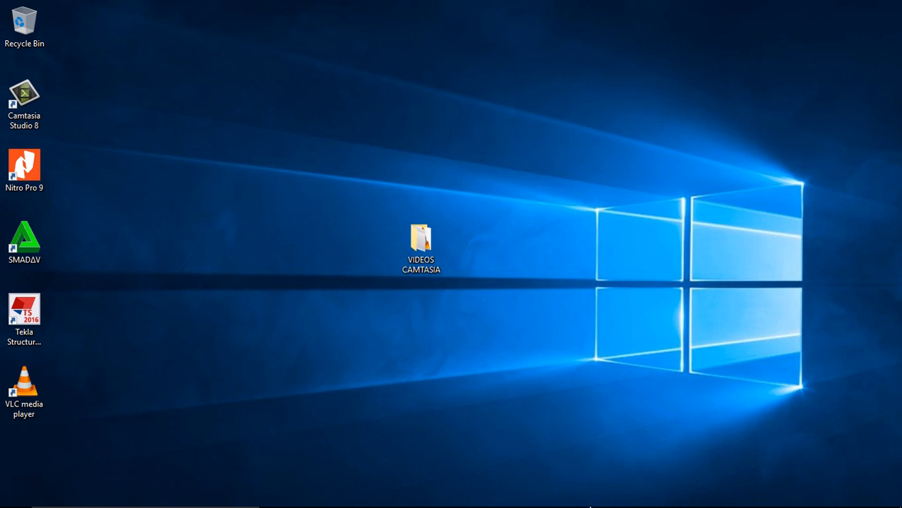
mouse_move(591, 507)
left_click(476, 497)
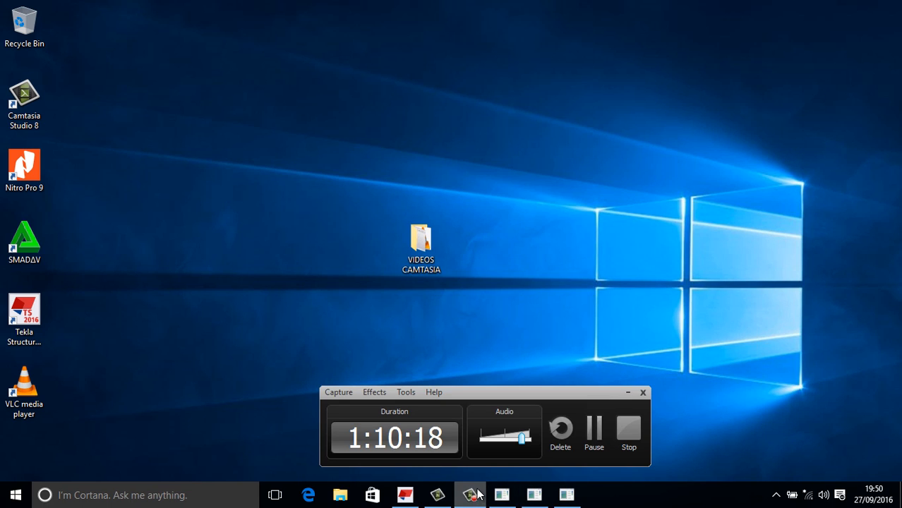